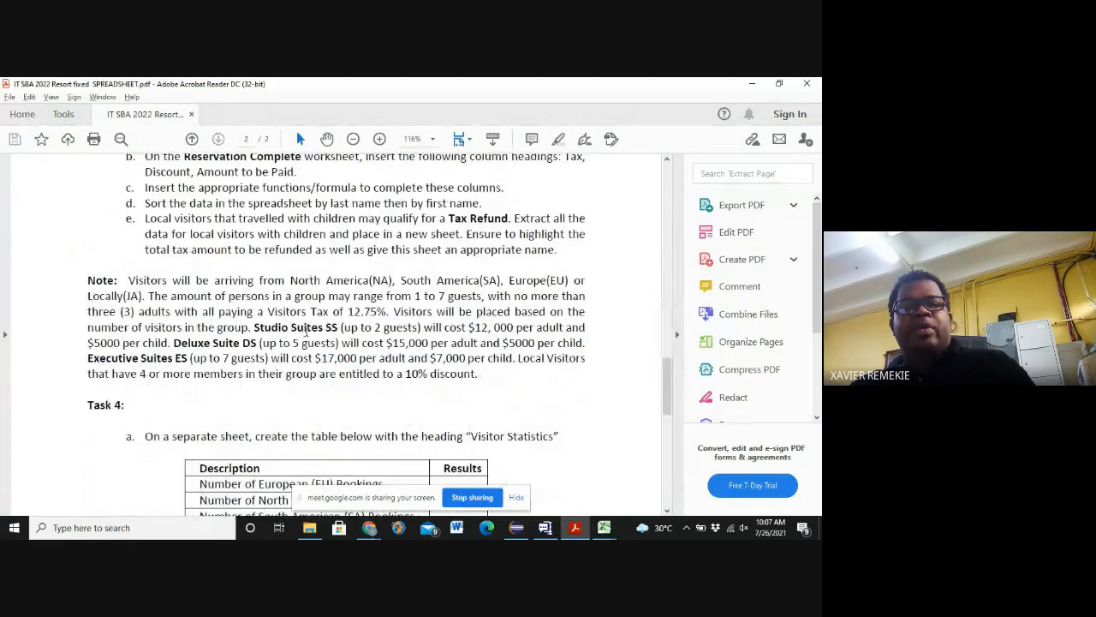
Step: Check Task 3 item a in the assignment PDF for the new worksheet's name, and switch to the Excel reservation workbook
scroll(304, 335, up, 2)
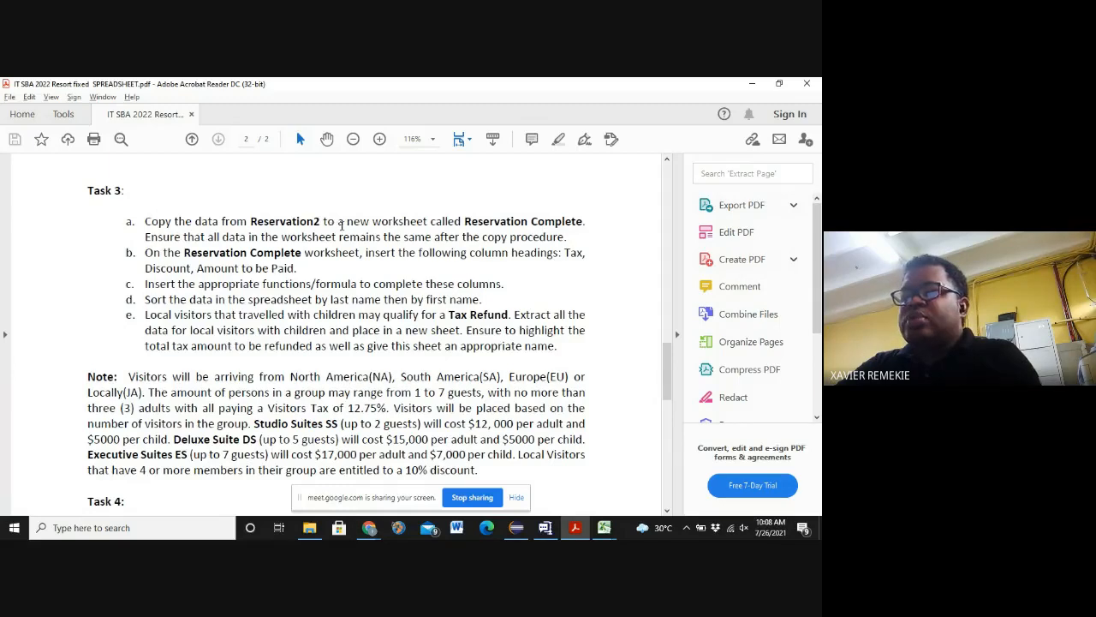
drag(467, 221, 584, 222)
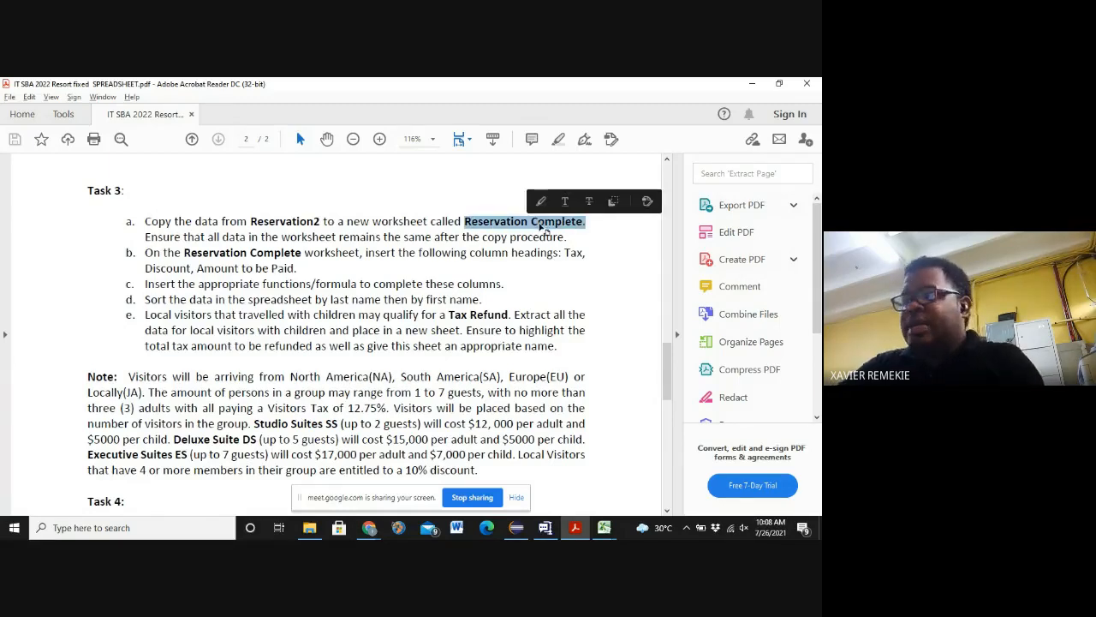
key(alt+Tab)
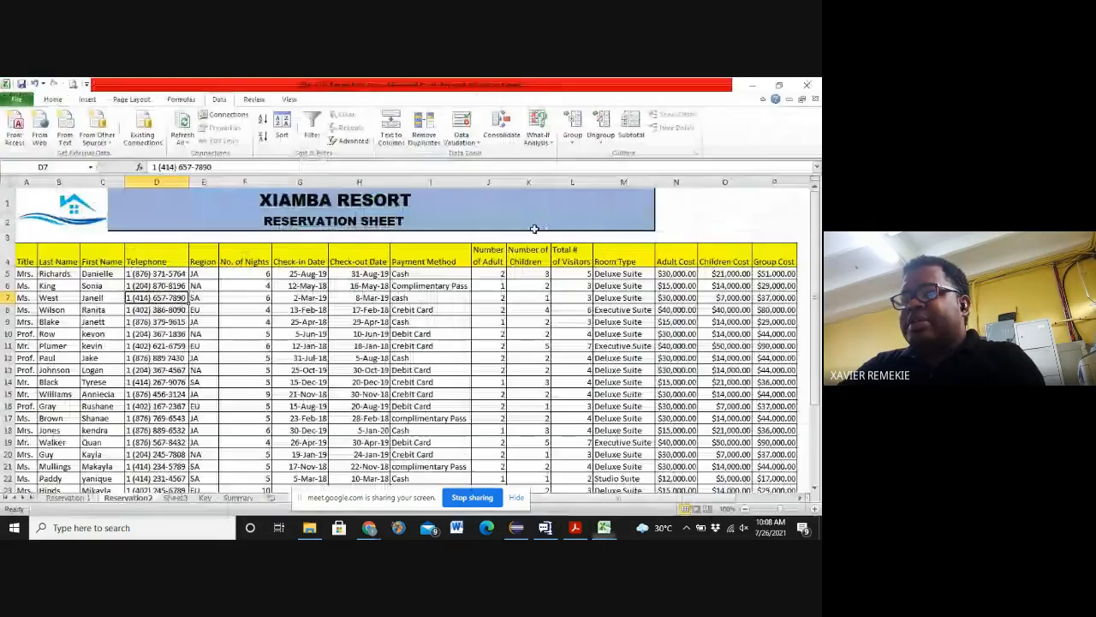
drag(383, 495, 768, 513)
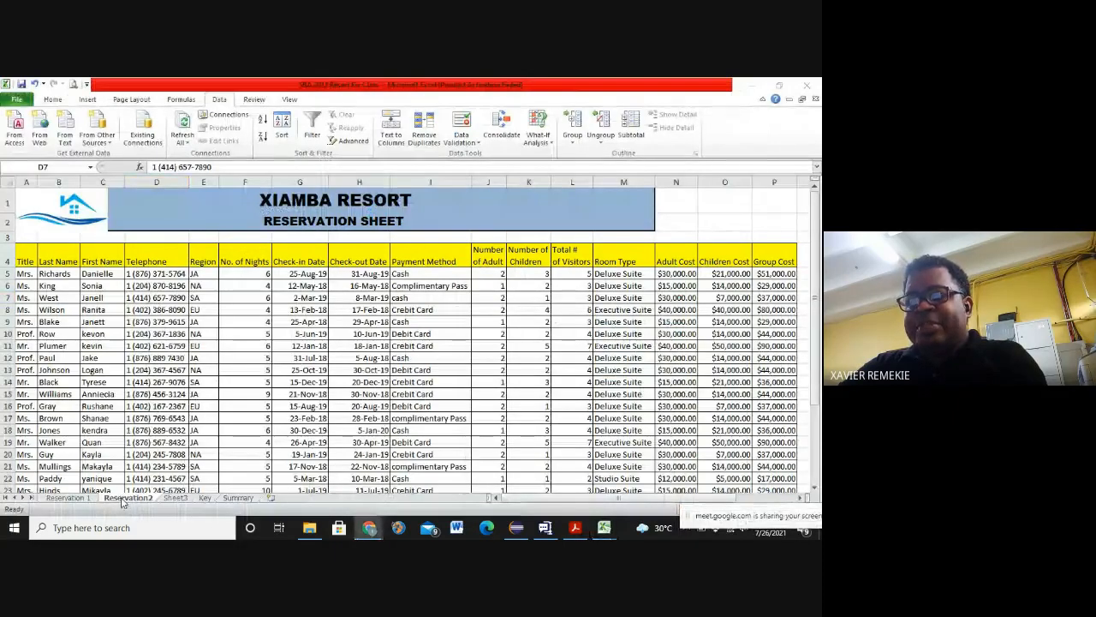
Step: Insert a new worksheet after Summary and rename it Reservation Complete
click(274, 503)
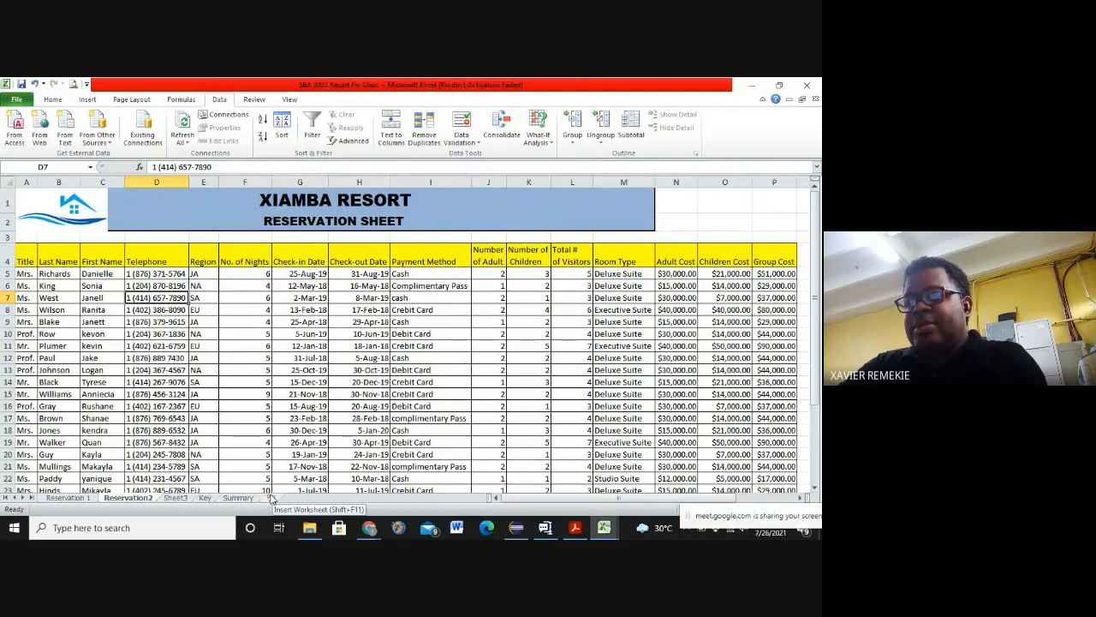
click(271, 498)
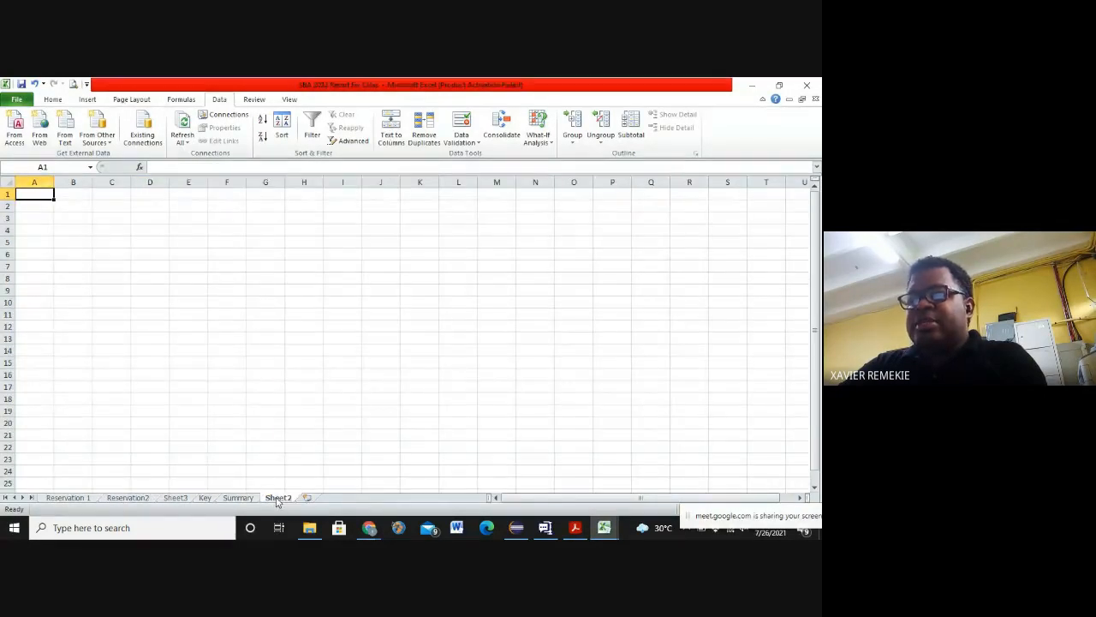
right_click(277, 500)
click(342, 392)
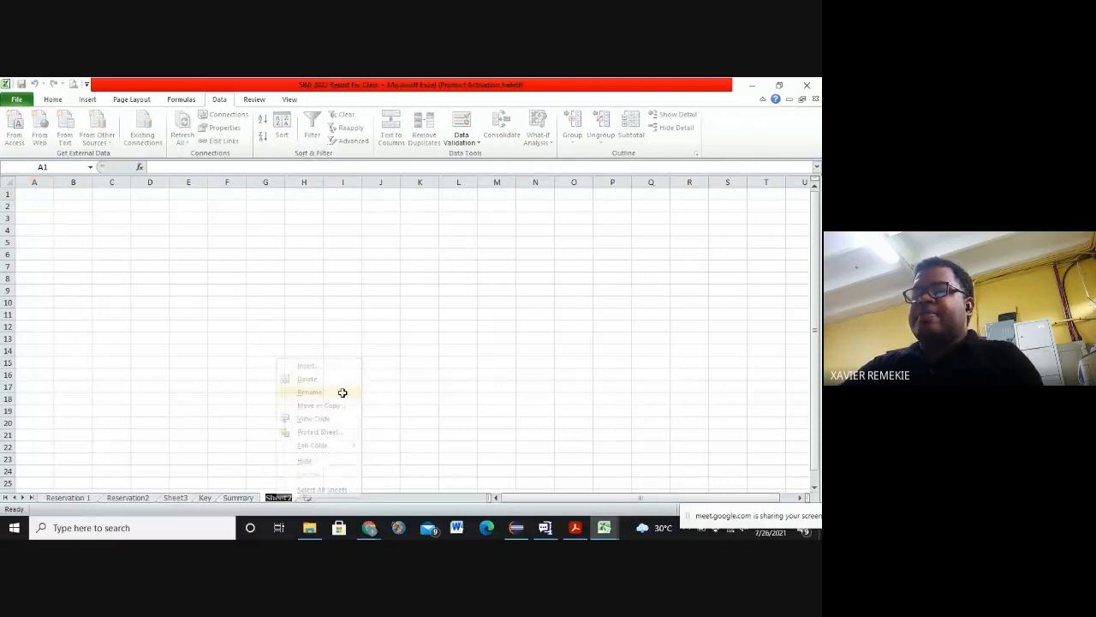
text(Re)
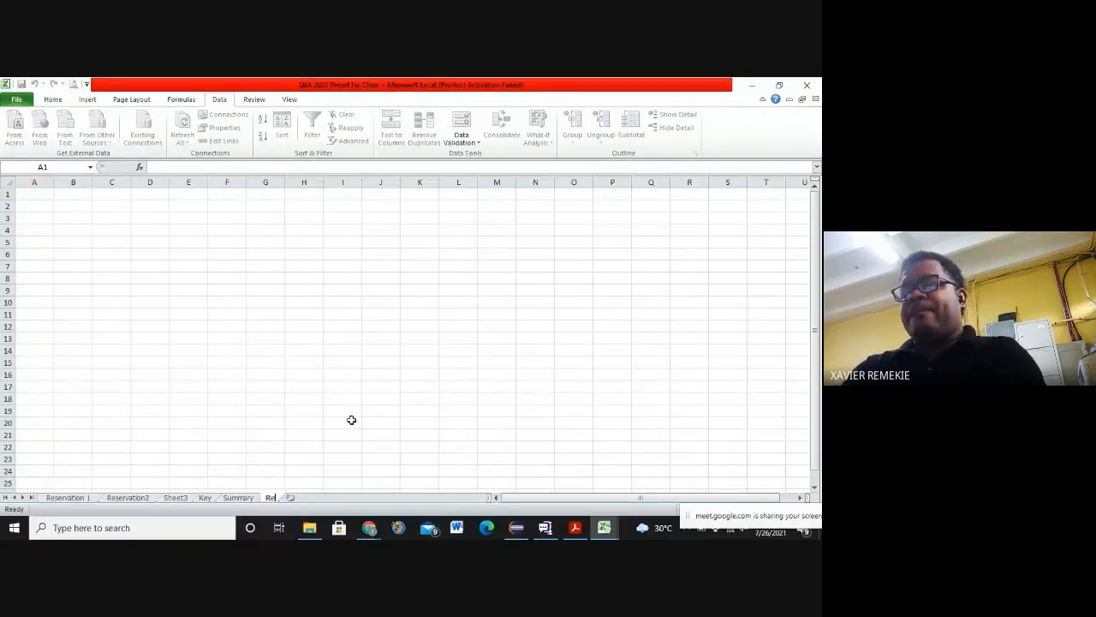
text(servatio)
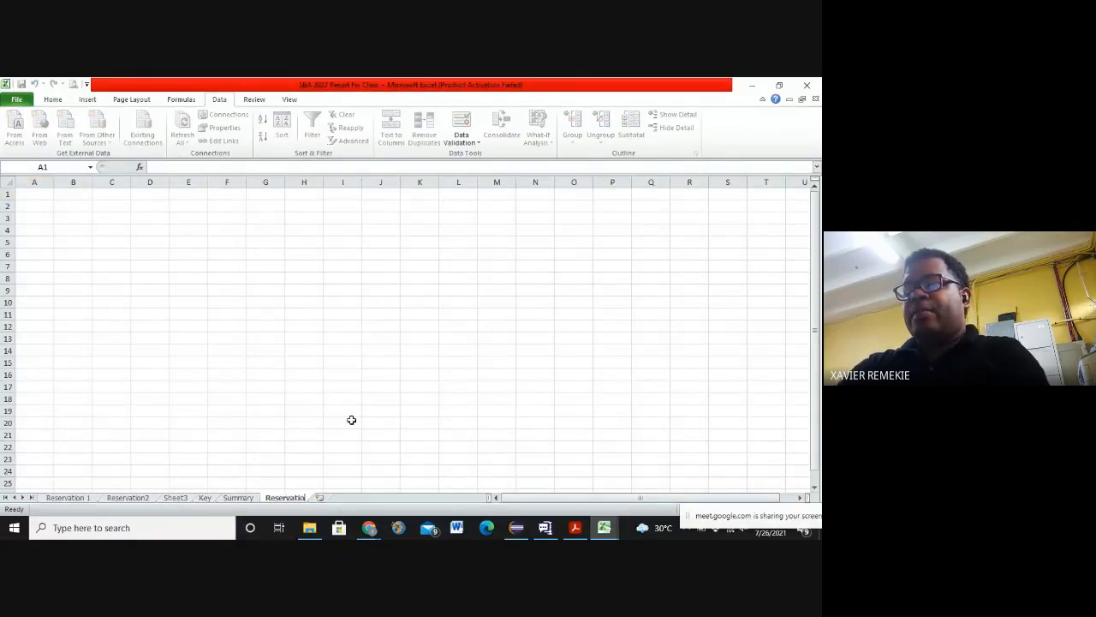
text(n Complete)
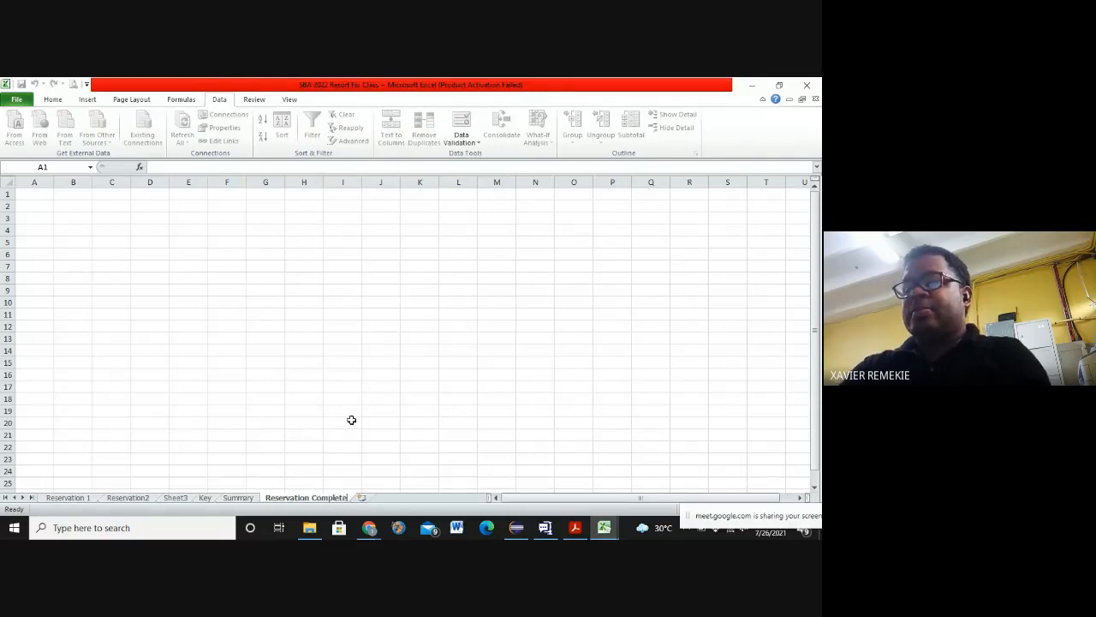
click(348, 420)
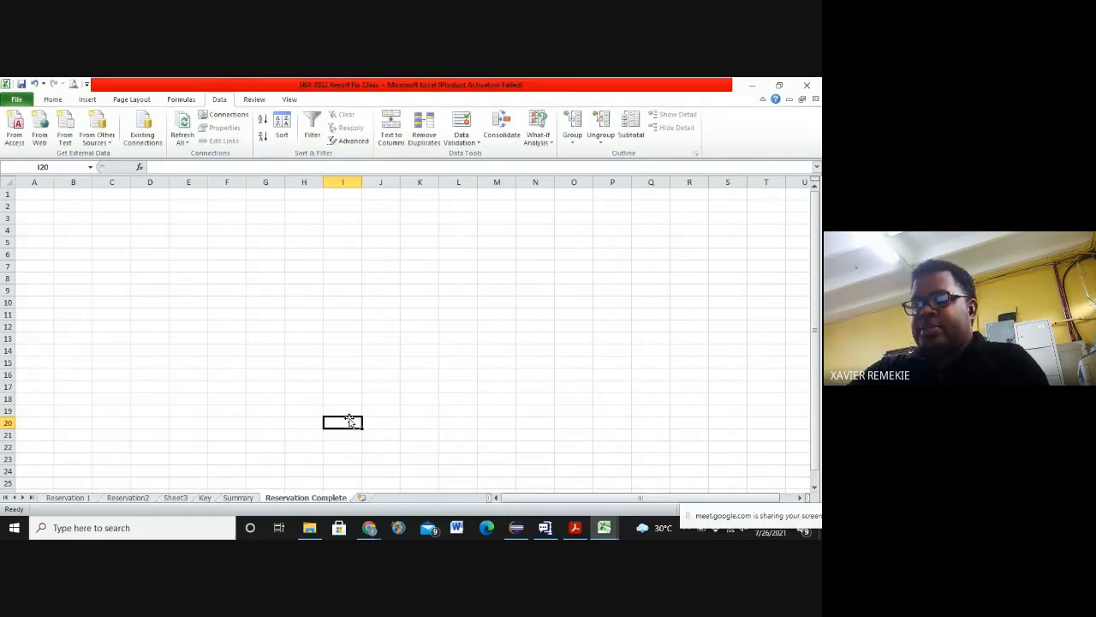
Step: Copy the entire Reservation2 worksheet, including its formatting and logo, into the Reservation Complete worksheet starting at A1
click(129, 497)
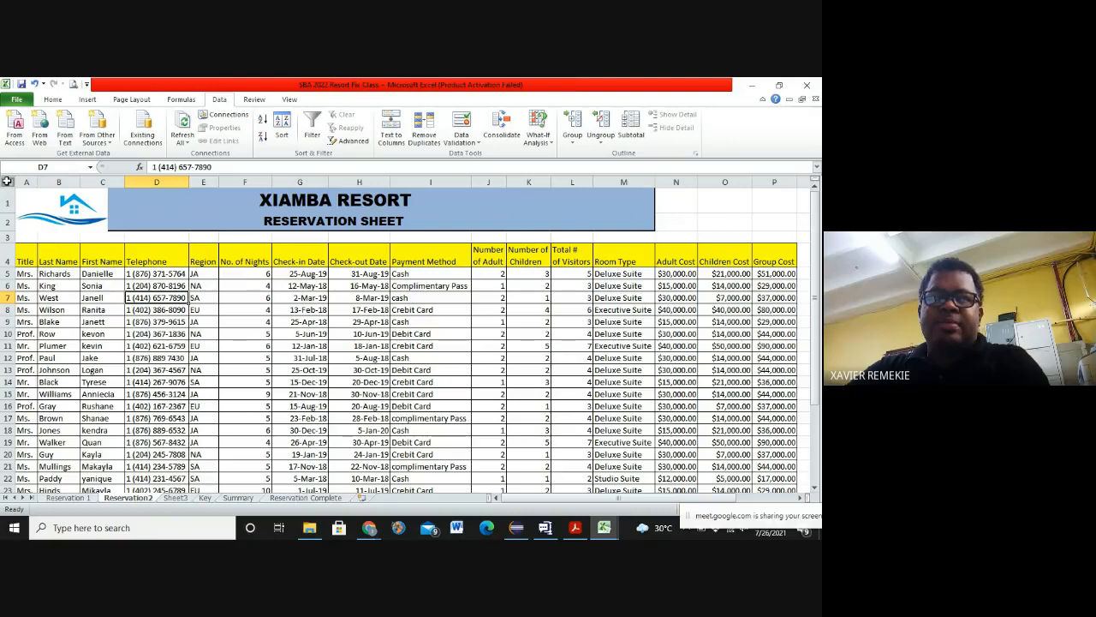
click(6, 182)
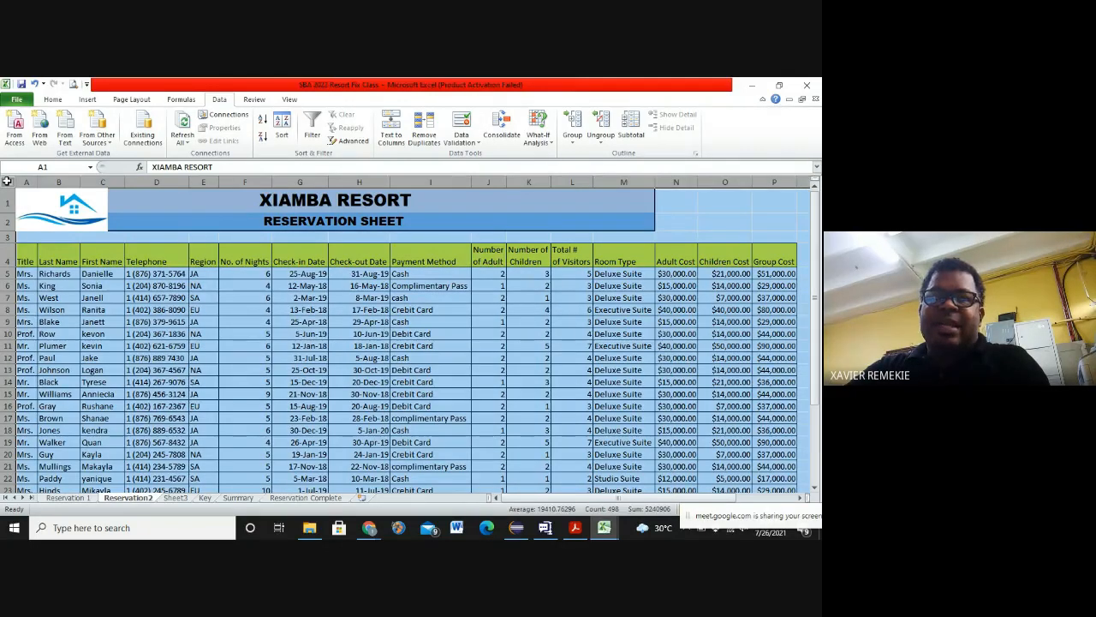
right_click(7, 182)
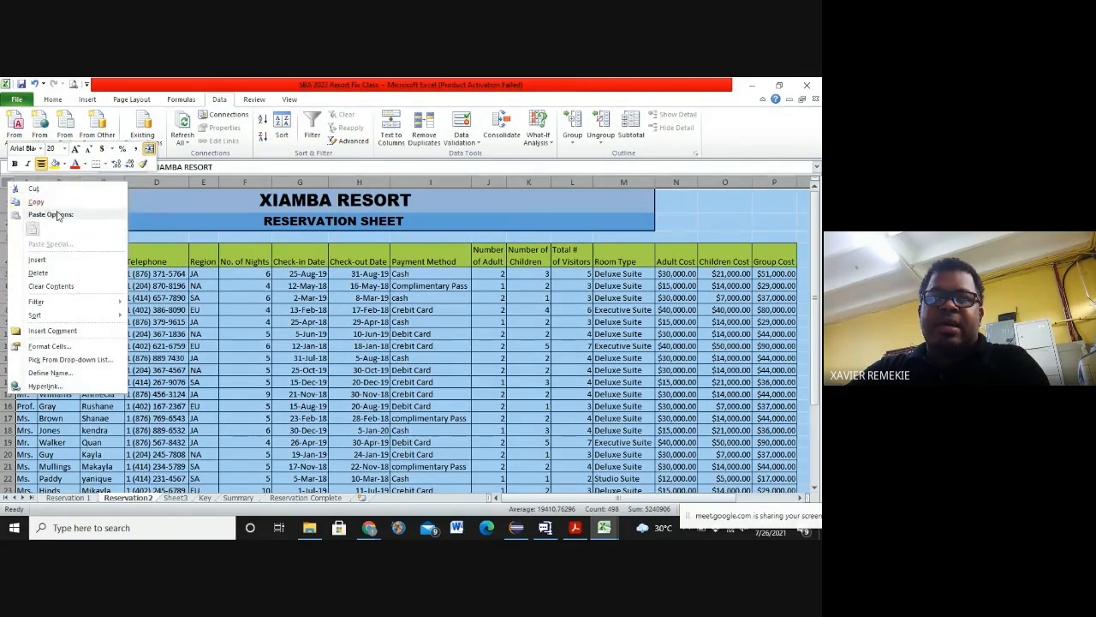
click(37, 205)
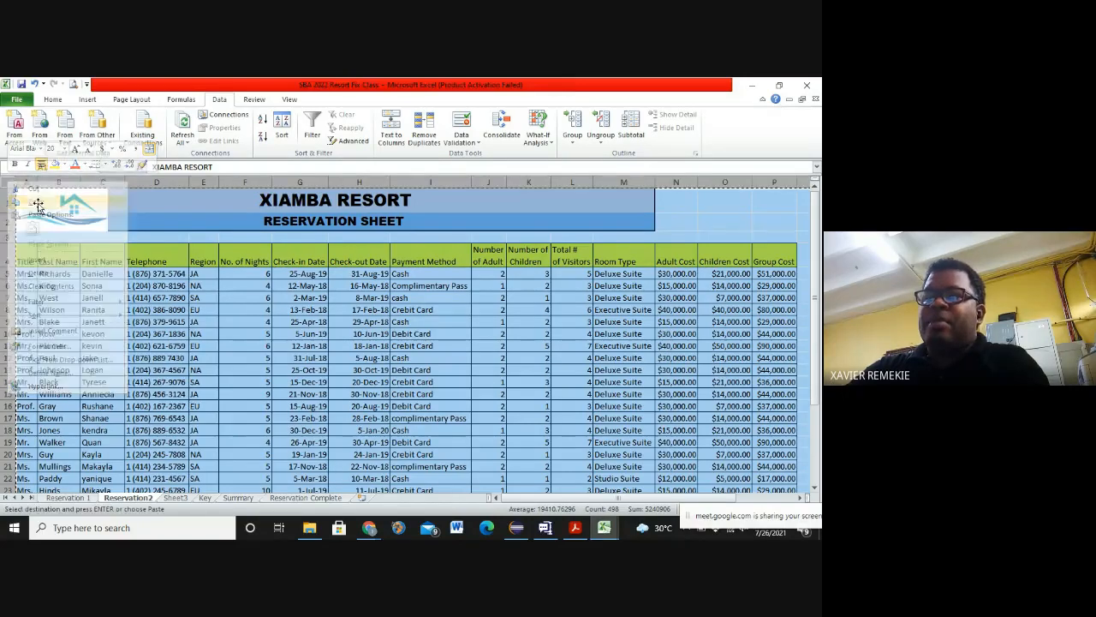
click(56, 101)
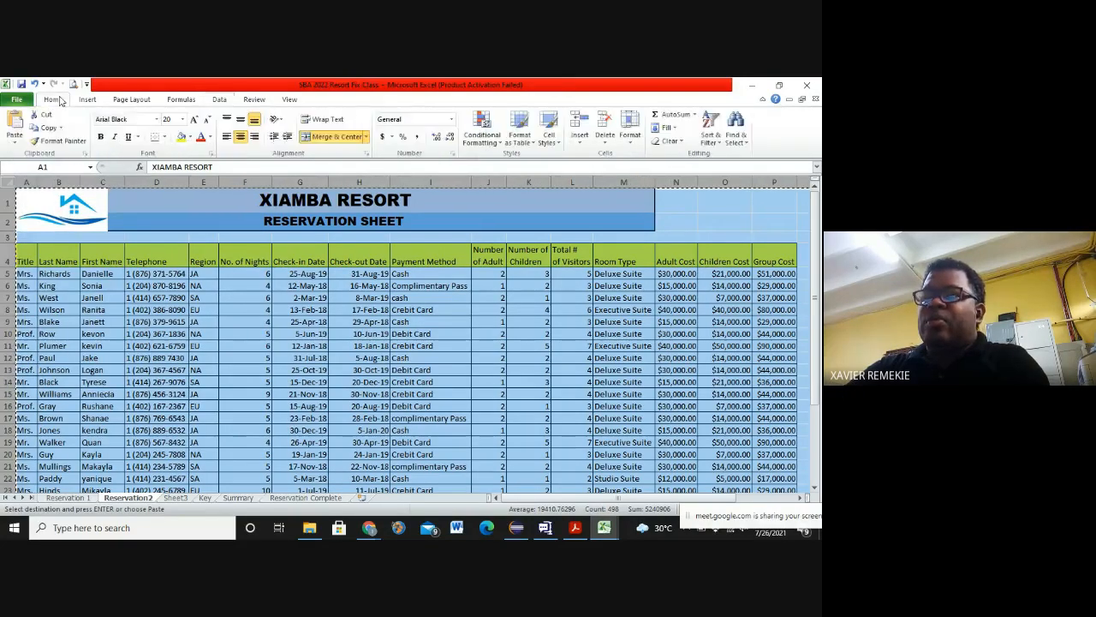
click(306, 497)
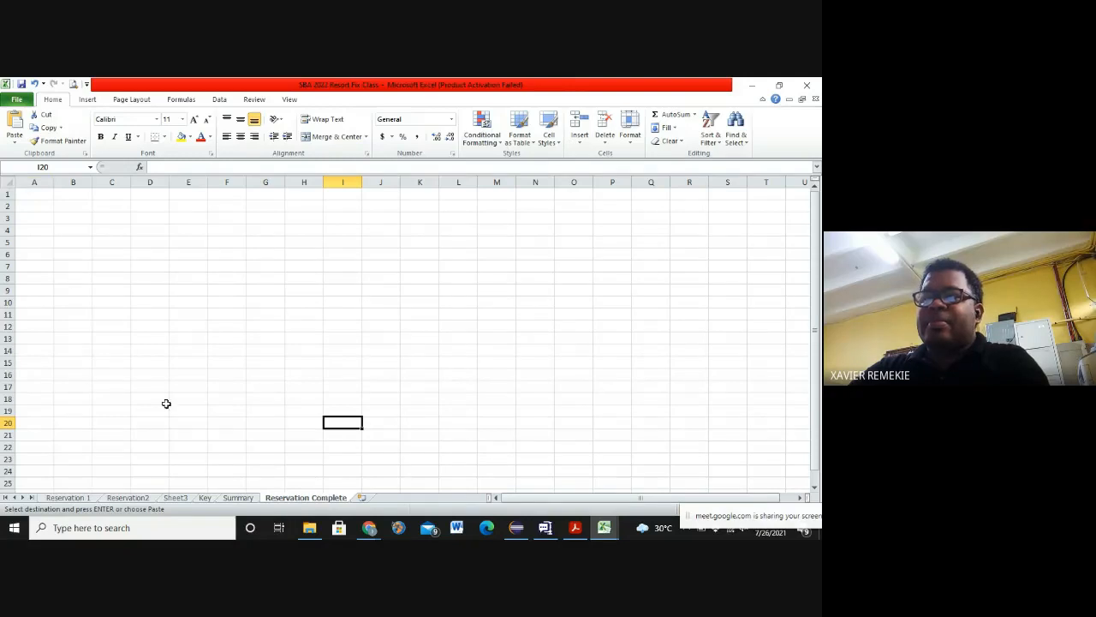
click(134, 500)
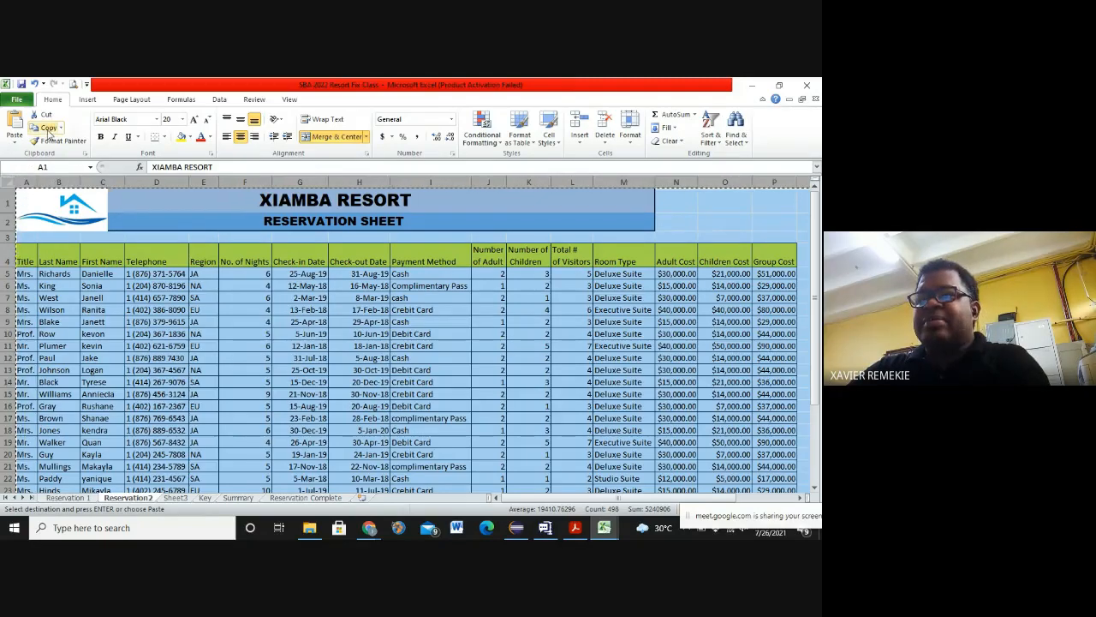
click(294, 498)
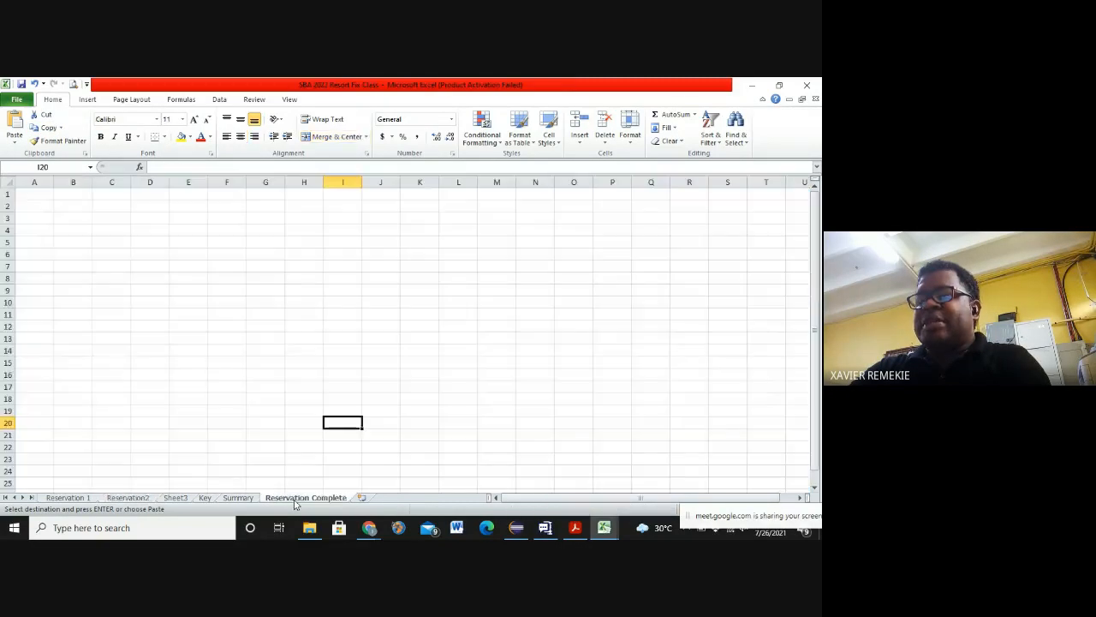
click(7, 183)
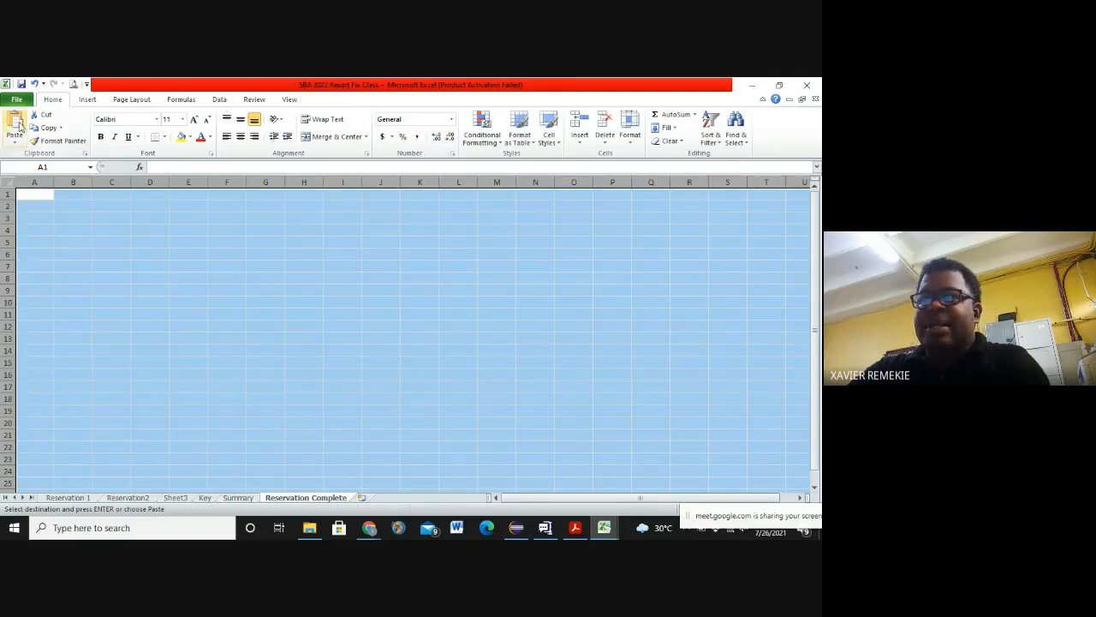
click(15, 127)
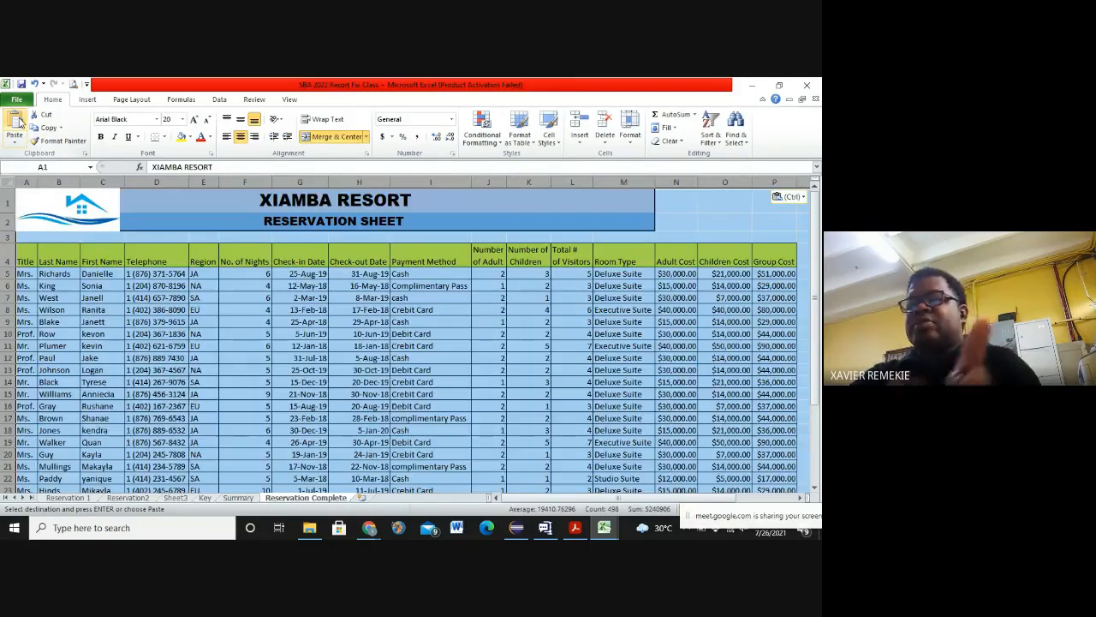
click(211, 358)
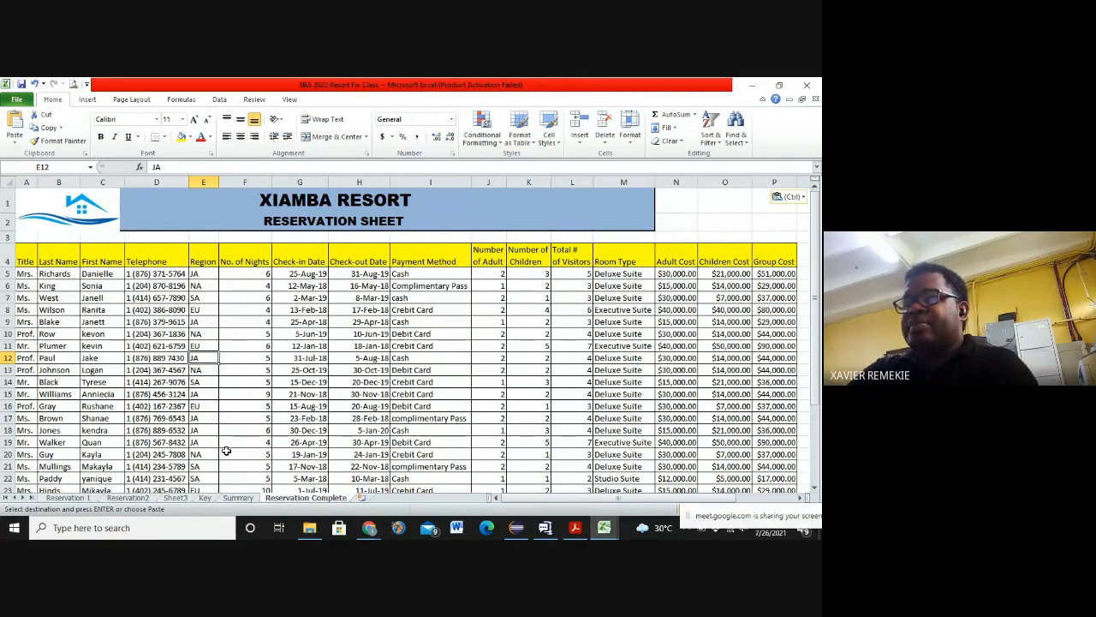
Step: Switch to the assignment PDF and review the Task 3 items, the note on visitors and costs, and the Task 4 instructions
key(alt+Tab)
key(alt+Tab)
key(alt+Tab)
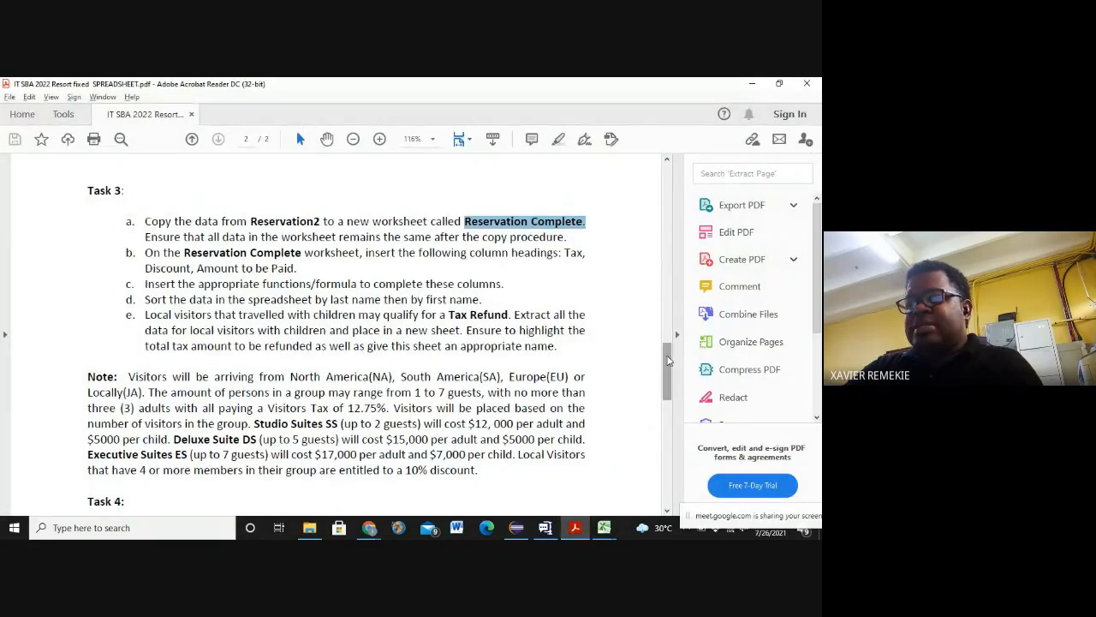
scroll(673, 374, down, 3)
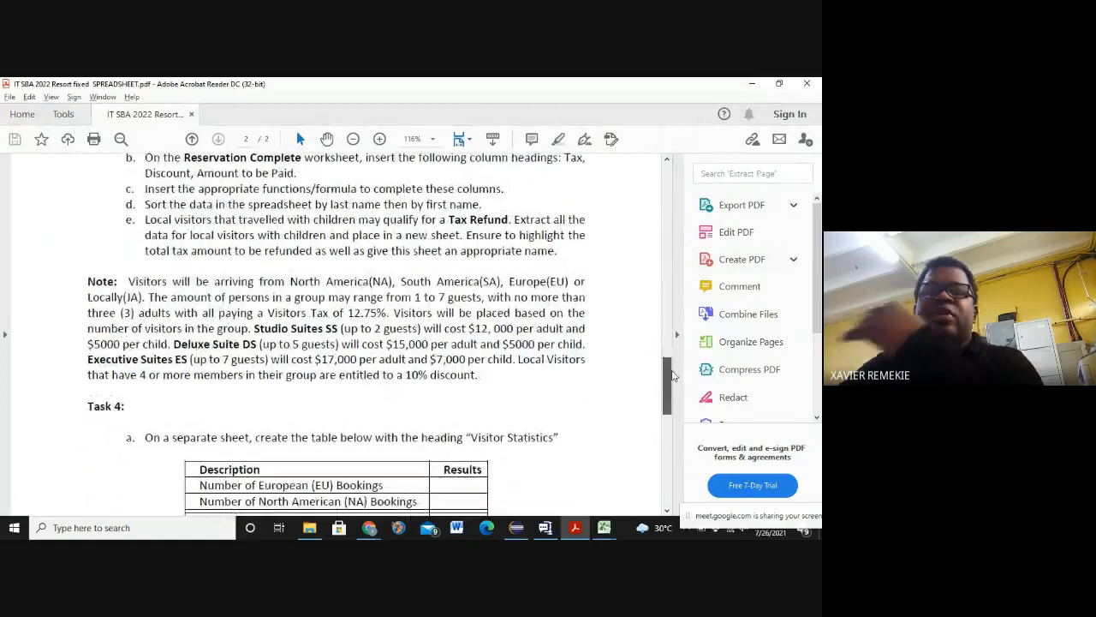
scroll(673, 374, up, 1)
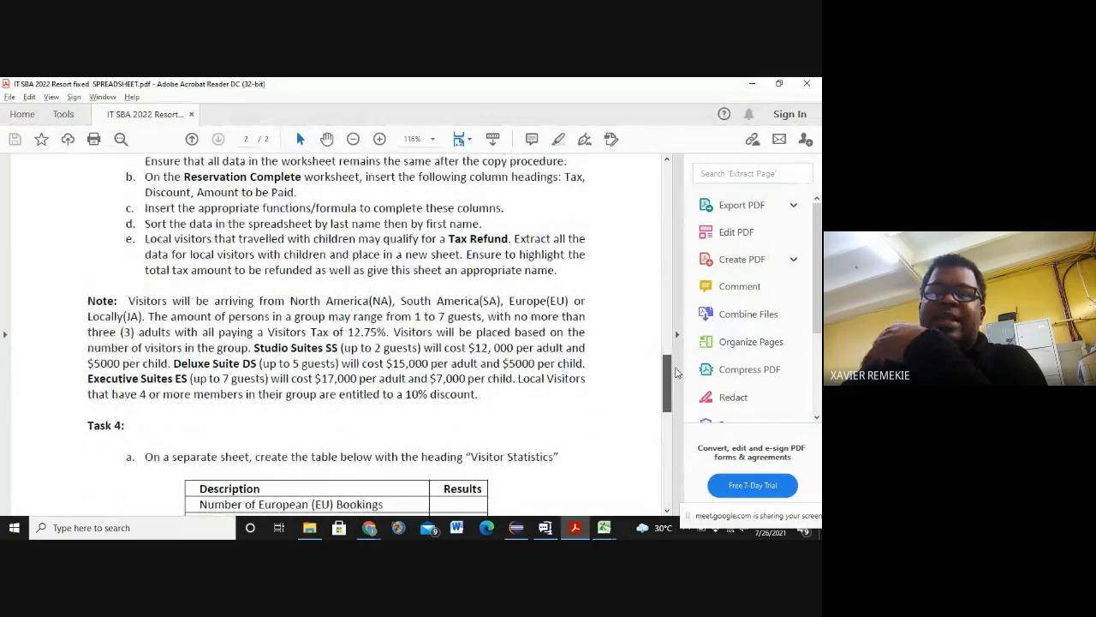
scroll(676, 372, up, 2)
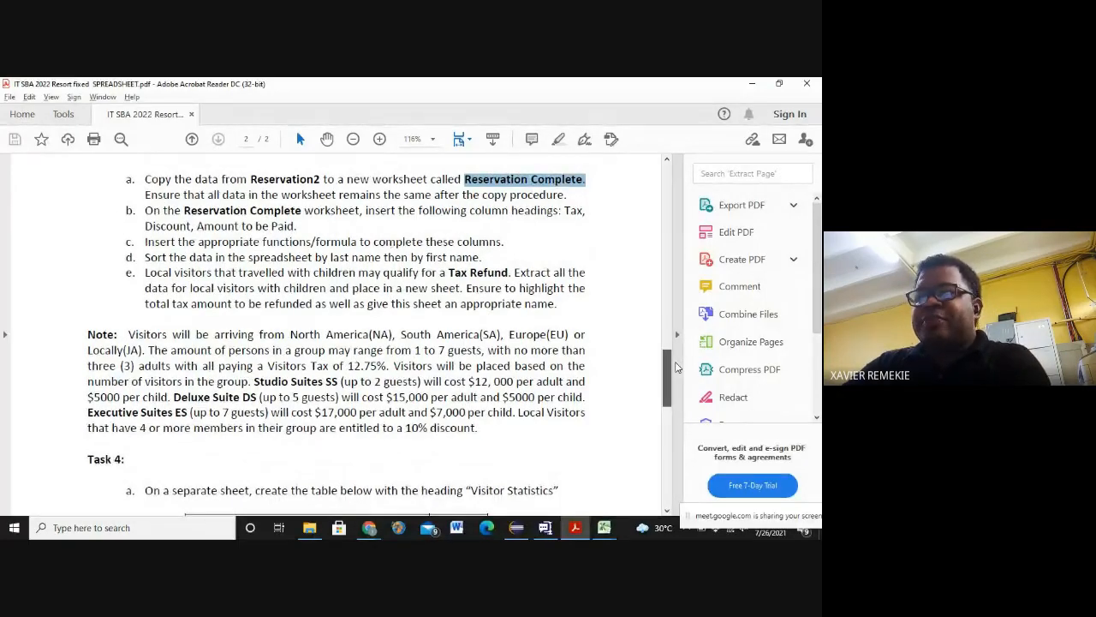
scroll(676, 367, up, 1)
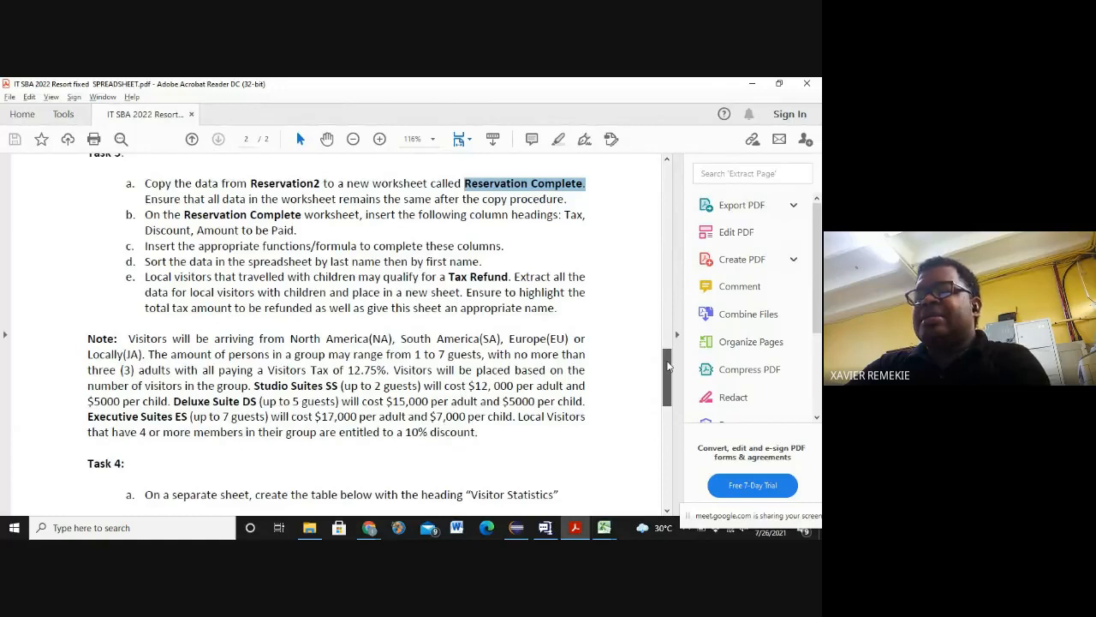
drag(669, 366, 690, 345)
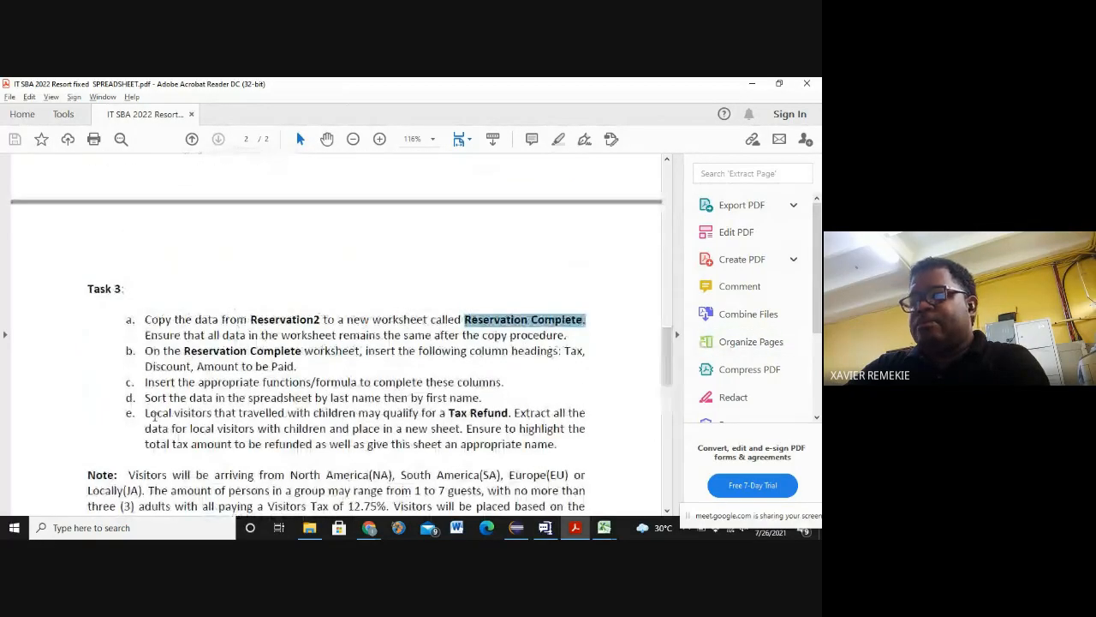
drag(144, 414, 558, 447)
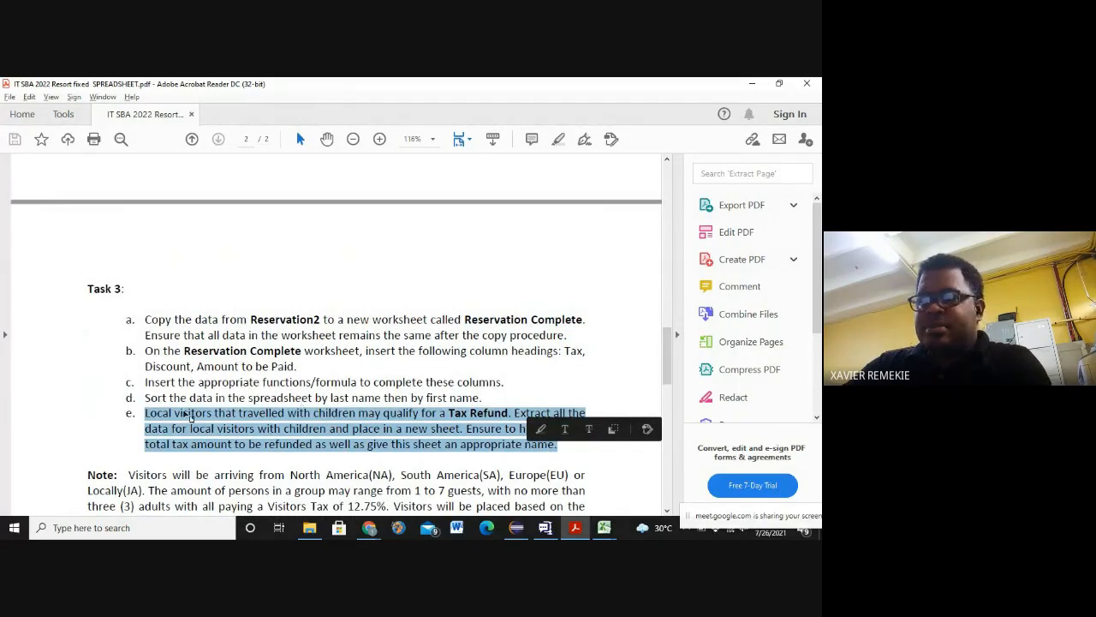
drag(144, 397, 524, 453)
click(157, 337)
mouse_move(141, 320)
mouse_down()
mouse_move(279, 339)
mouse_move(423, 382)
mouse_move(508, 383)
mouse_up()
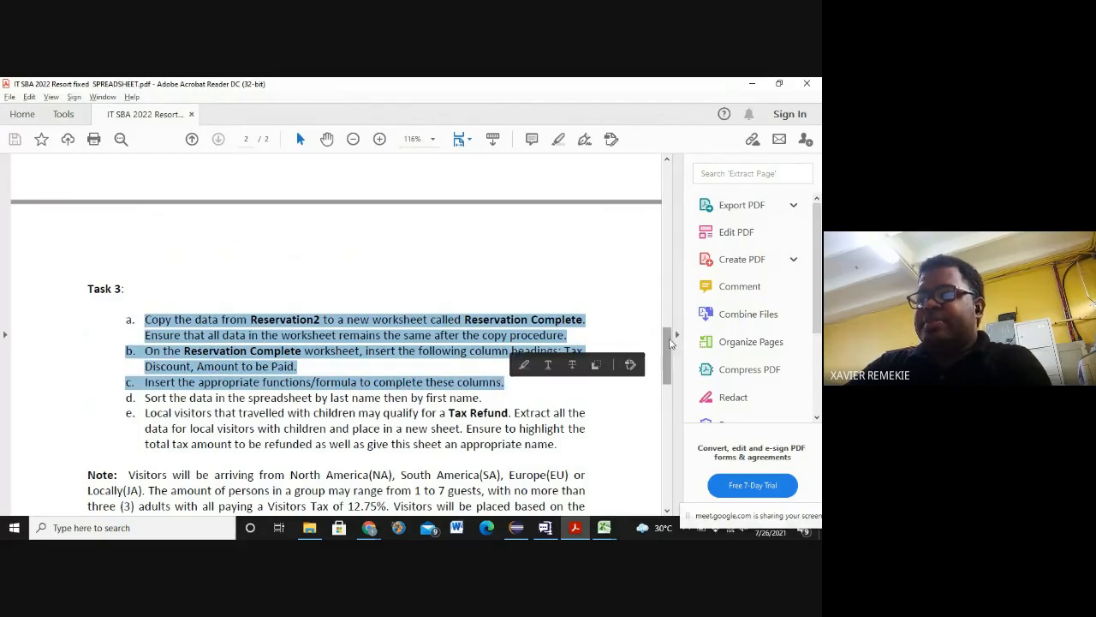
scroll(672, 354, down, 1)
drag(669, 354, 681, 410)
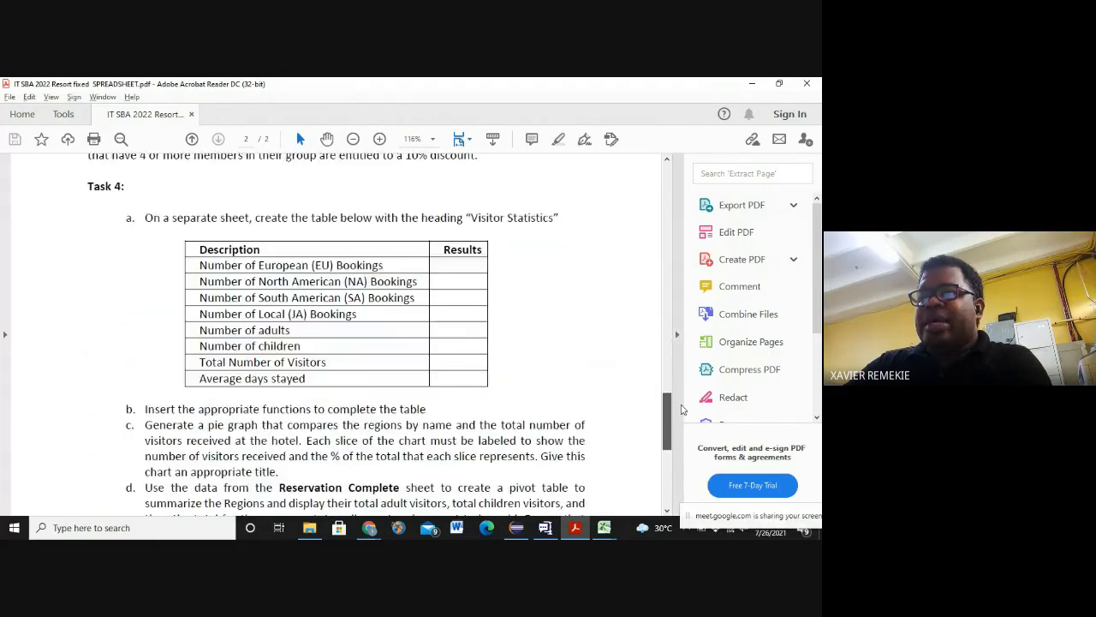
scroll(391, 364, up, 6)
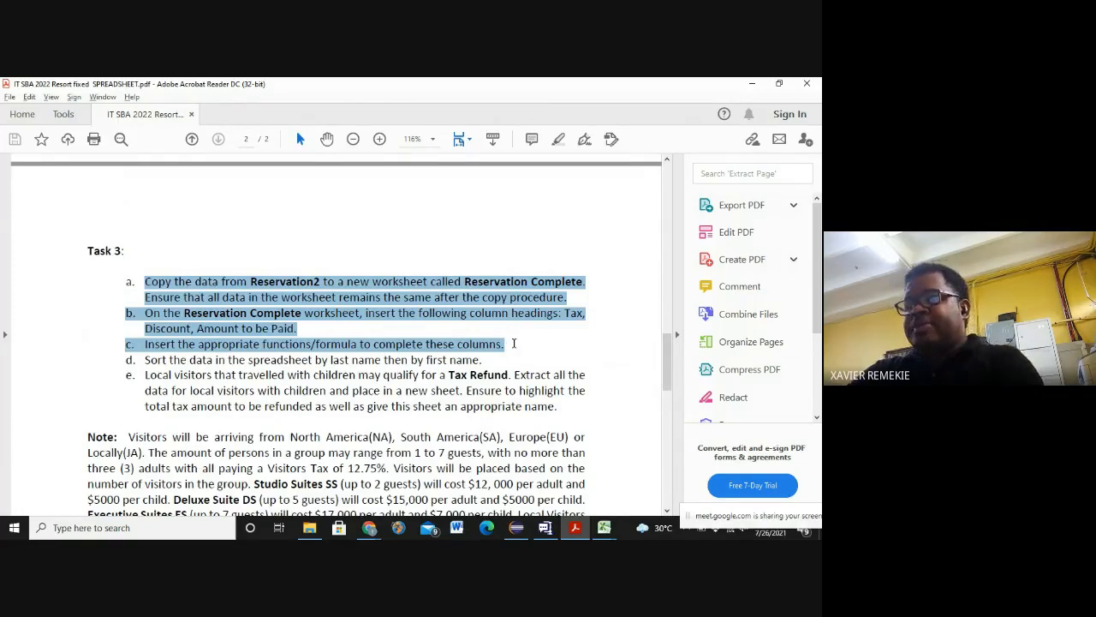
Step: Select the text of Task 3 item b on the required column headings, and switch back to the Excel workbook
click(512, 343)
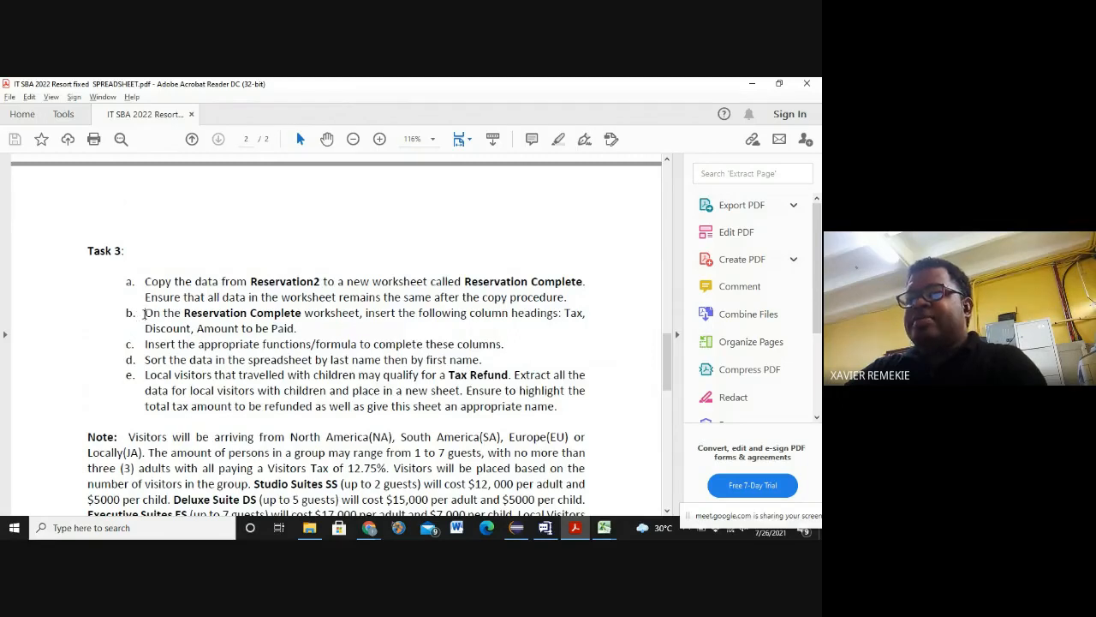
drag(143, 313, 303, 329)
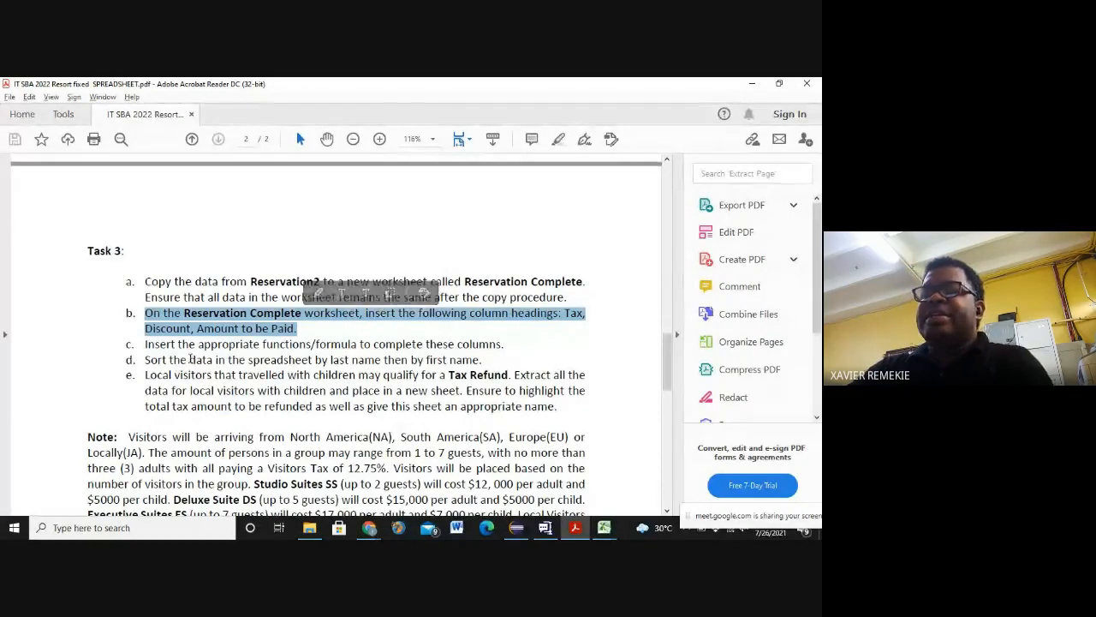
key(alt+Tab)
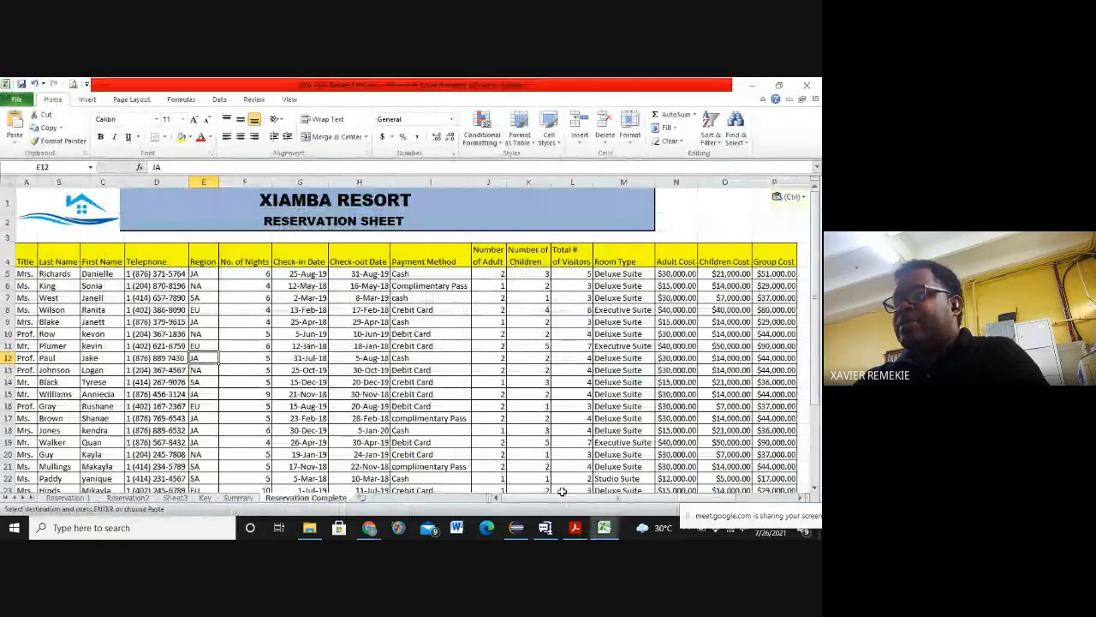
Step: Enter the column headings Tax in Q4 and Discount in R4, right after Group Cost
scroll(562, 491, right, 4)
click(645, 248)
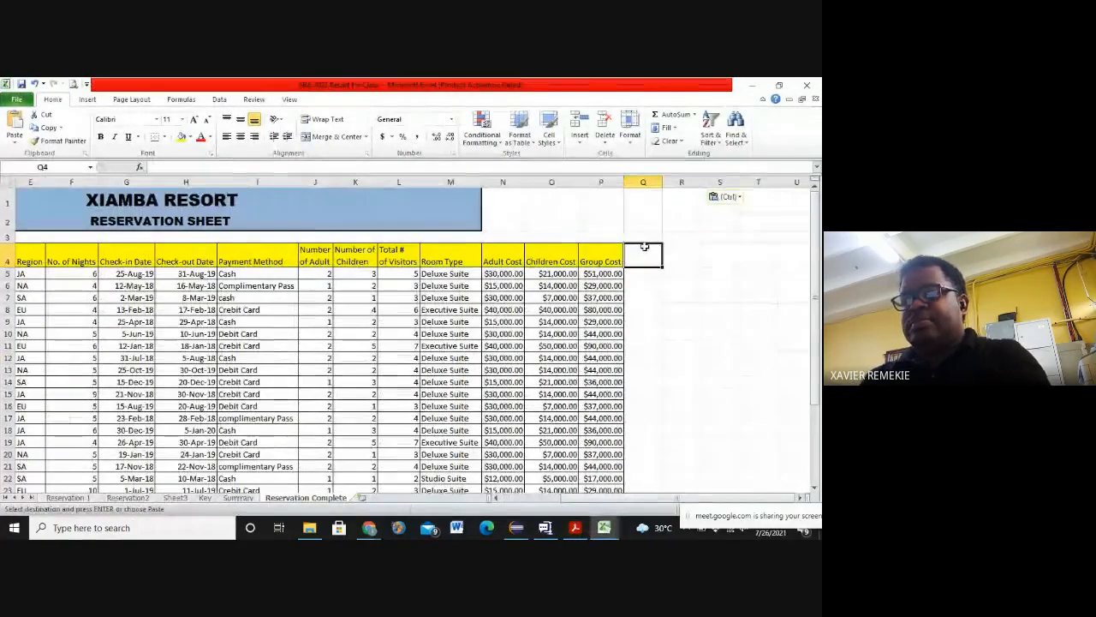
text(Tax)
key(Tab)
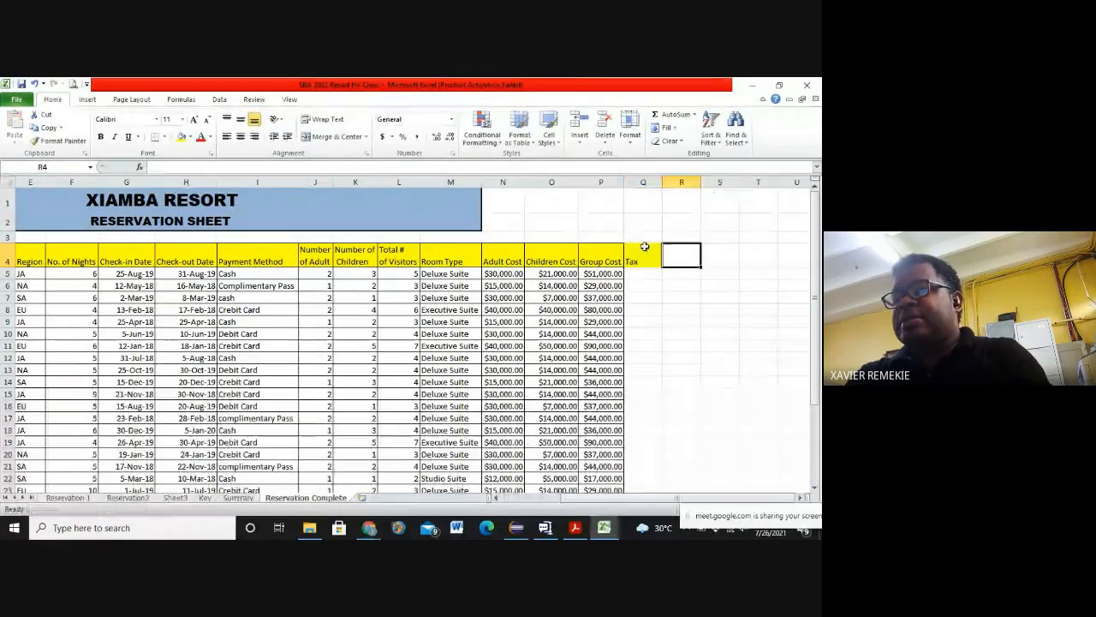
text(Discount)
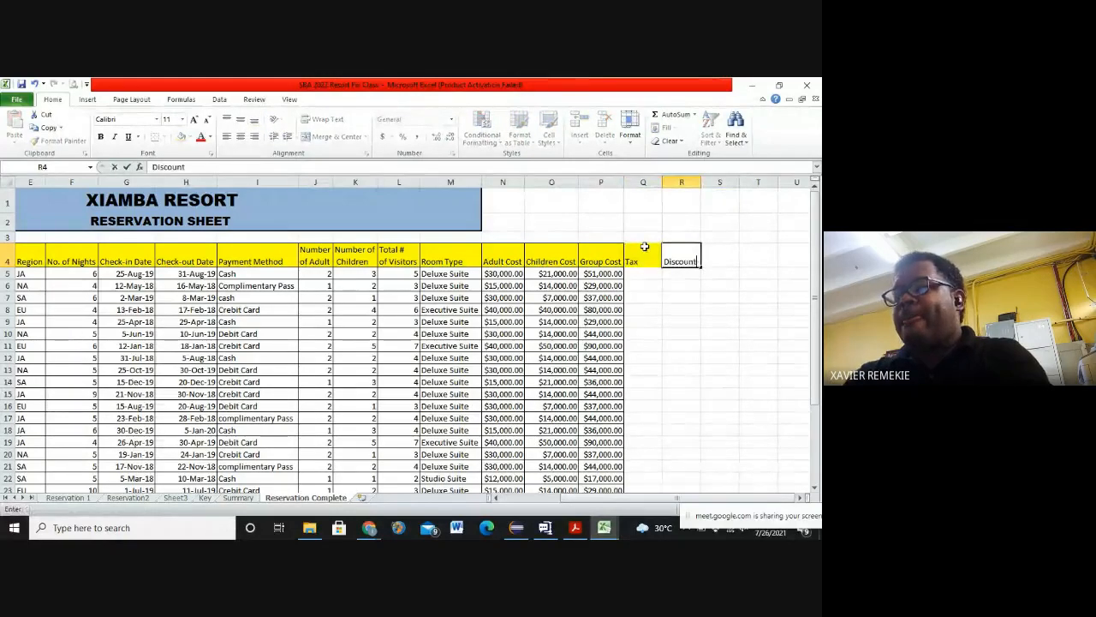
key(Tab)
Step: Enter the heading Amount to be Paid in S4 with a line break before "be", and widen column S to fit it
text(A)
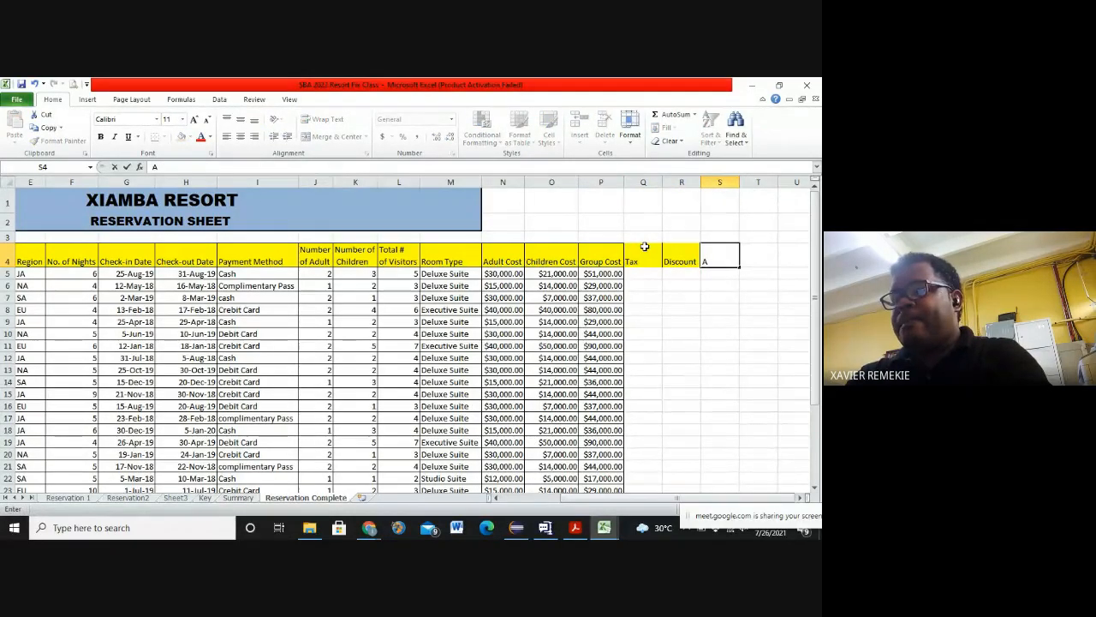
text(mount)
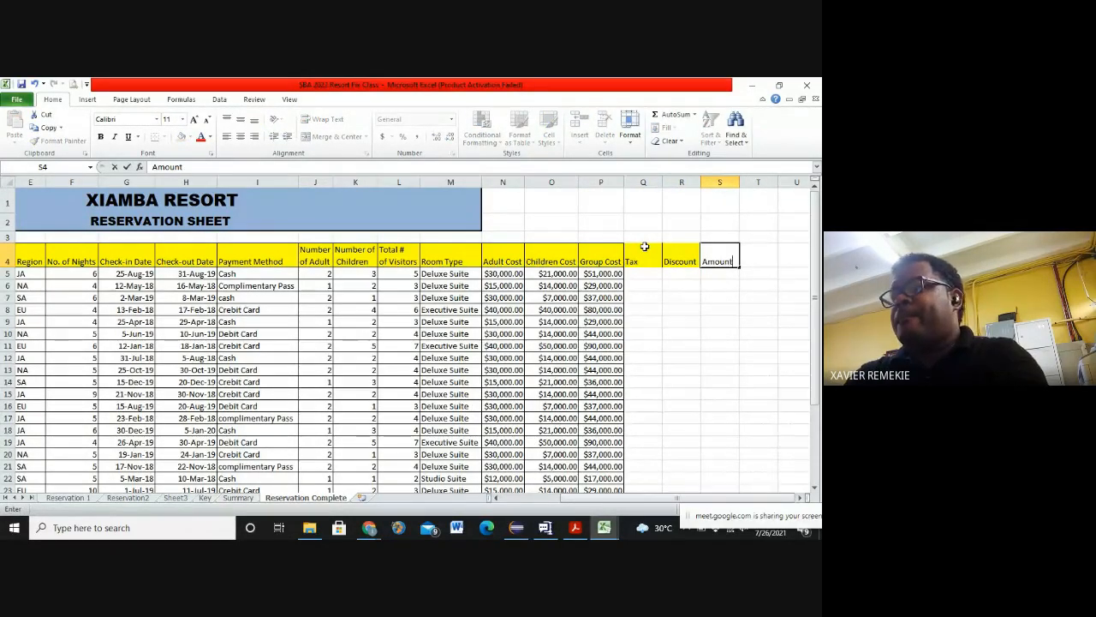
text( to)
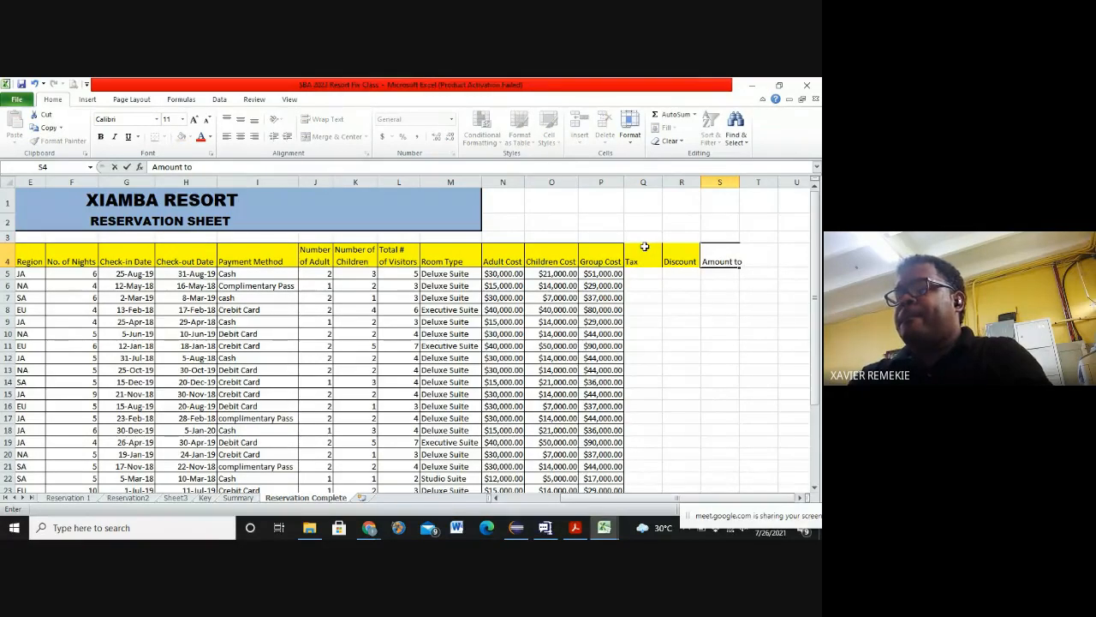
key(alt+Return)
text(be)
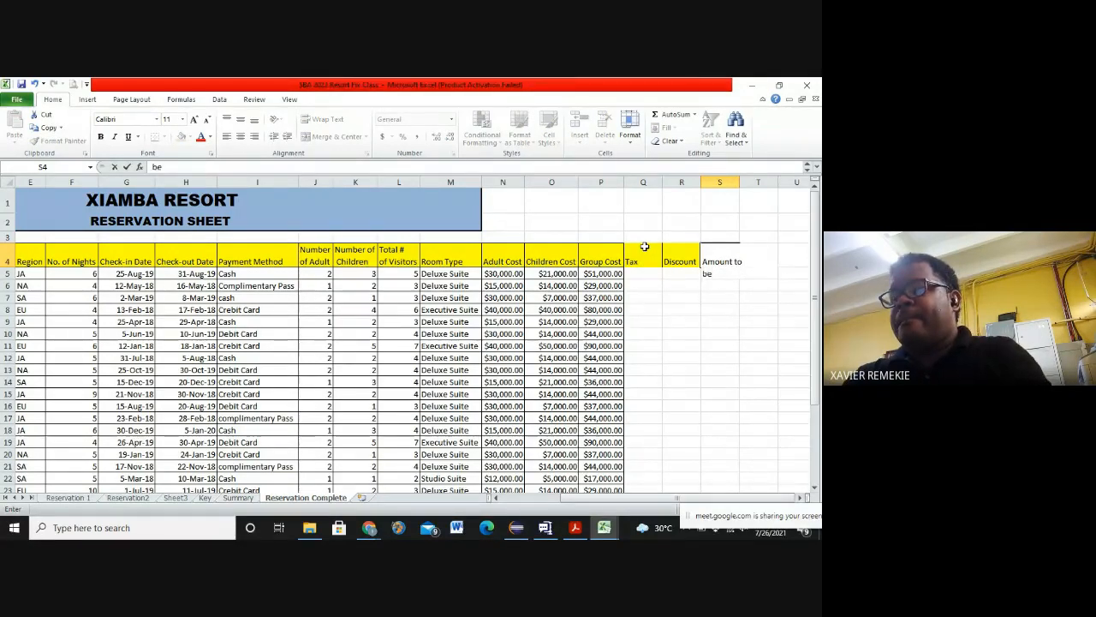
text( PAid)
key(Return)
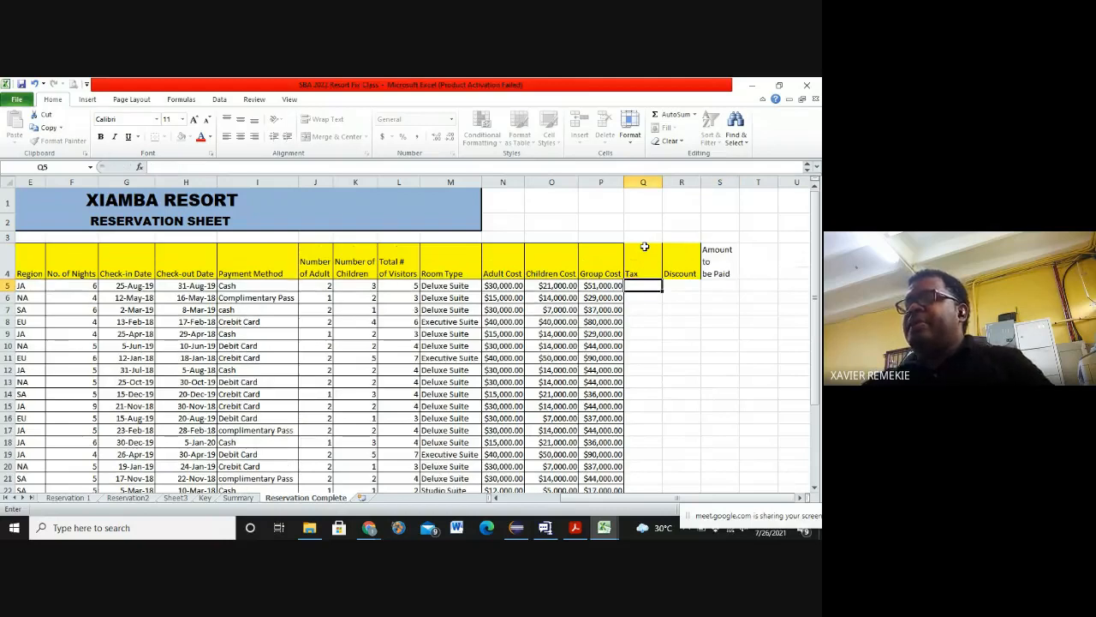
drag(738, 182, 749, 181)
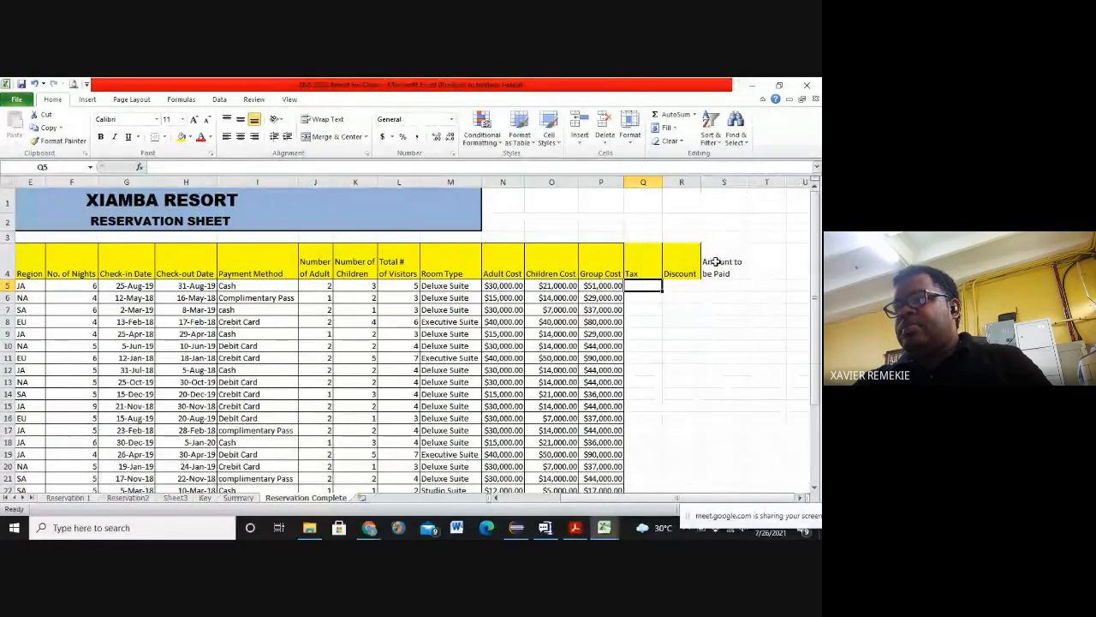
Step: Apply the yellow fill to the Discount and Amount to be Paid headings in R4:S4
drag(685, 267, 723, 267)
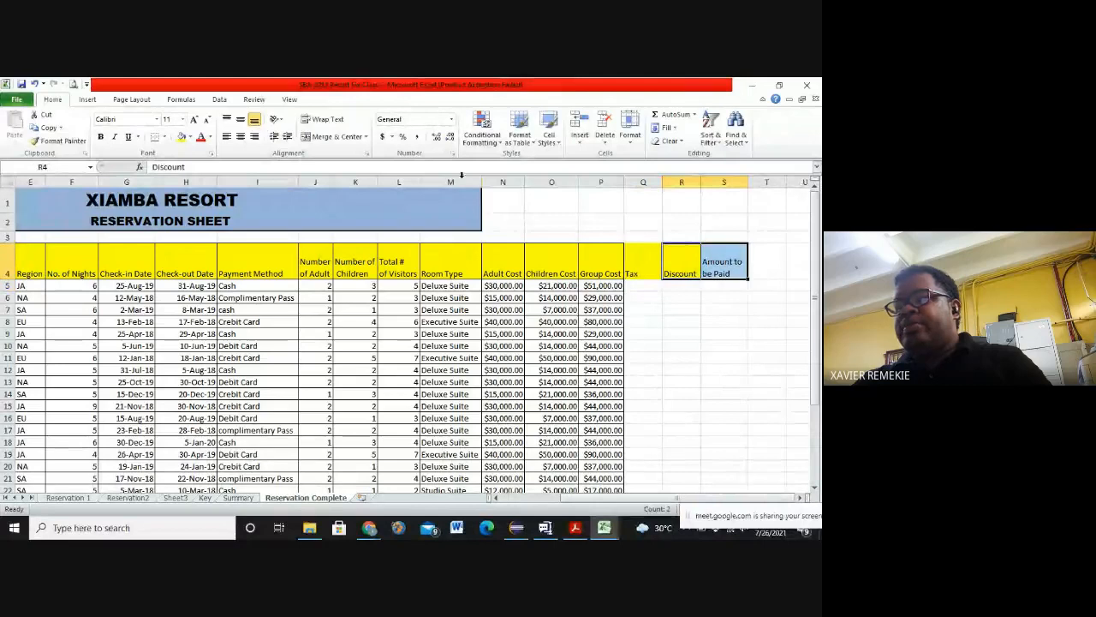
click(181, 138)
click(680, 345)
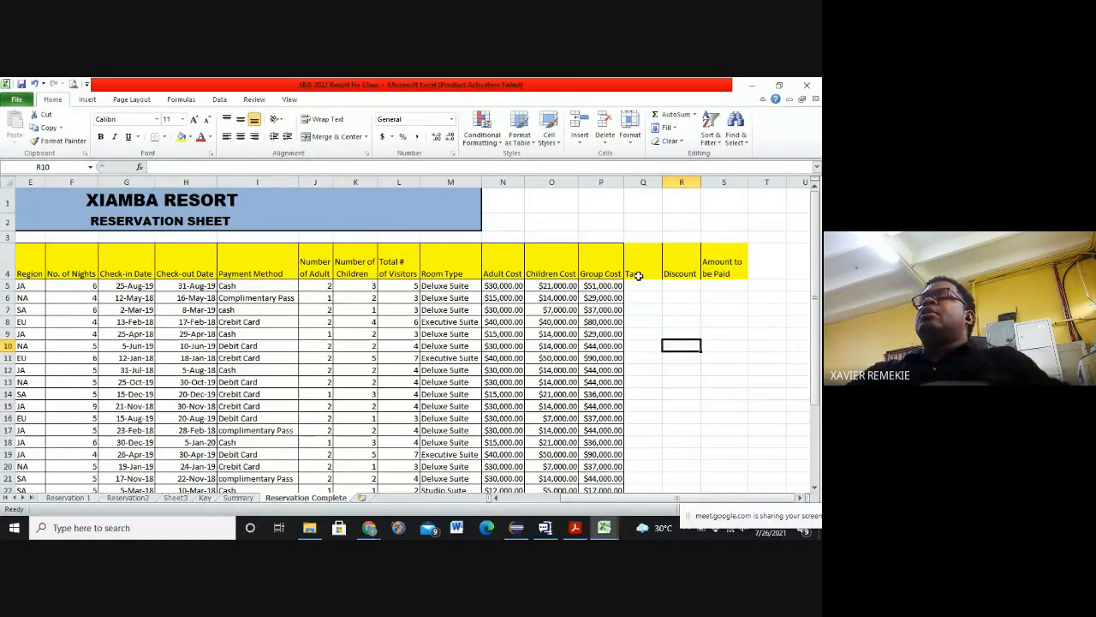
Step: Apply all borders to the Tax, Discount and Amount to be Paid columns from row 4 to row 34
drag(635, 270, 716, 471)
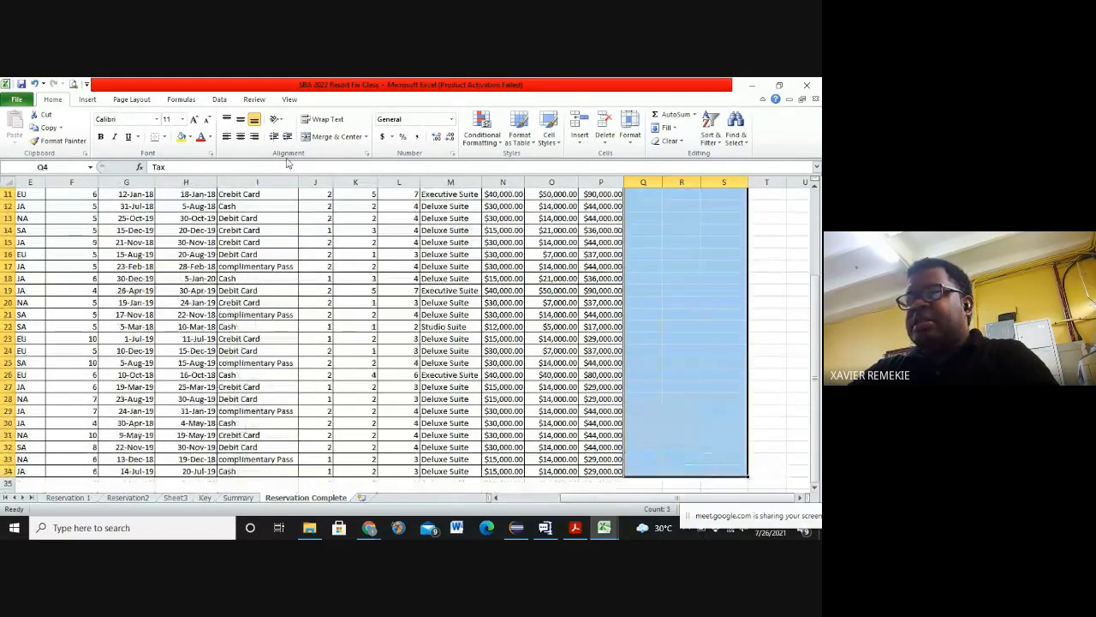
click(165, 143)
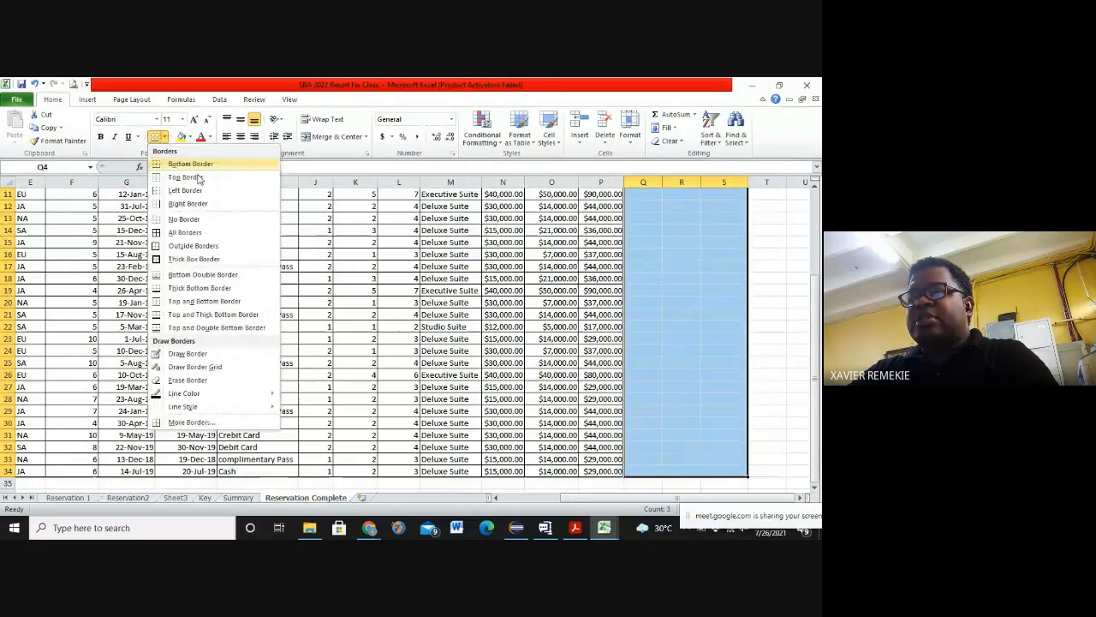
click(224, 230)
click(786, 292)
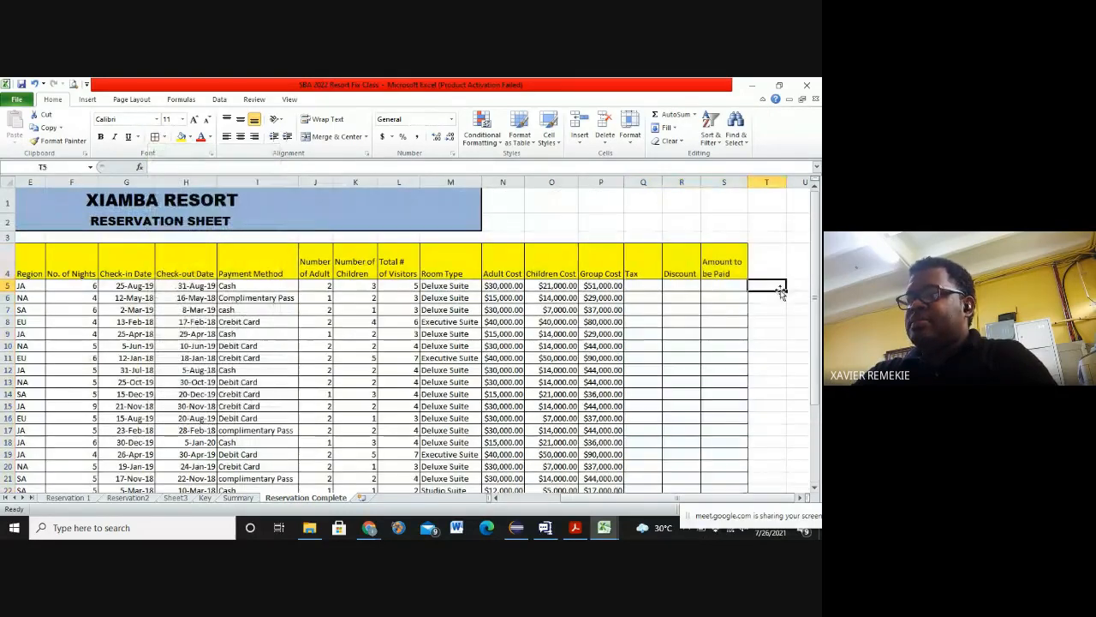
Step: Switch to the assignment PDF and review Task 3 item c, the Visitors Tax rate and the discount rule for local visitors
click(651, 285)
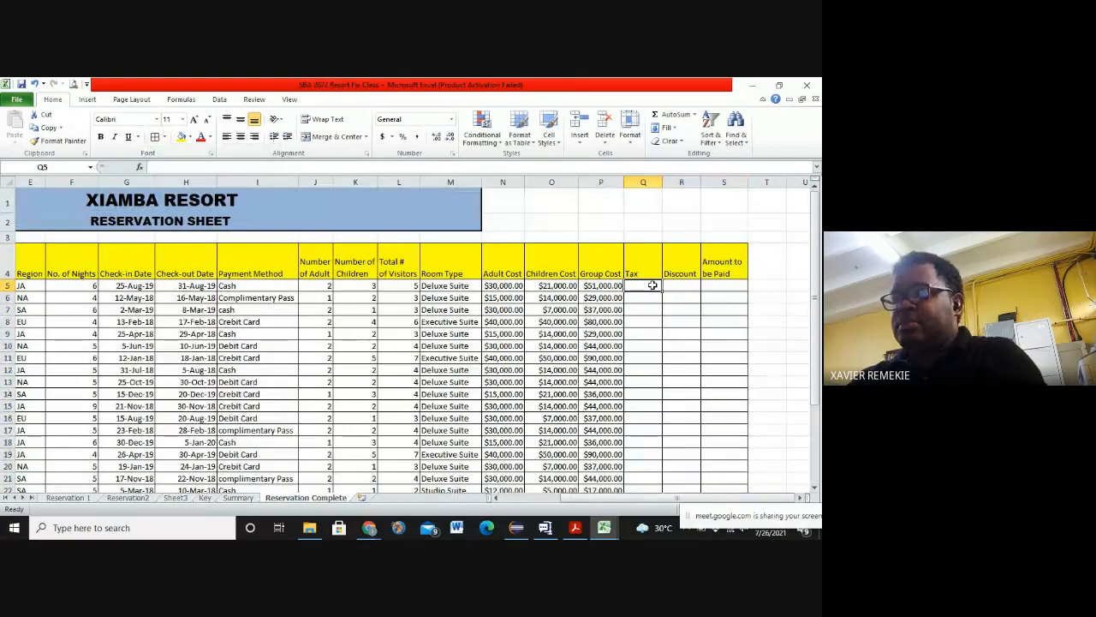
key(alt+Tab)
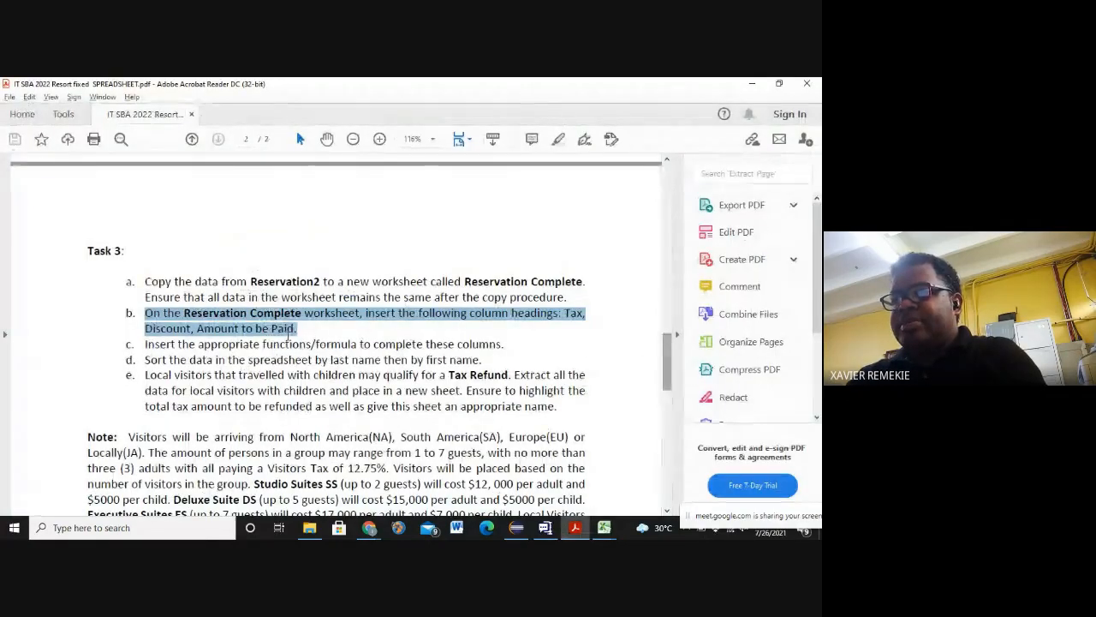
drag(144, 343, 513, 345)
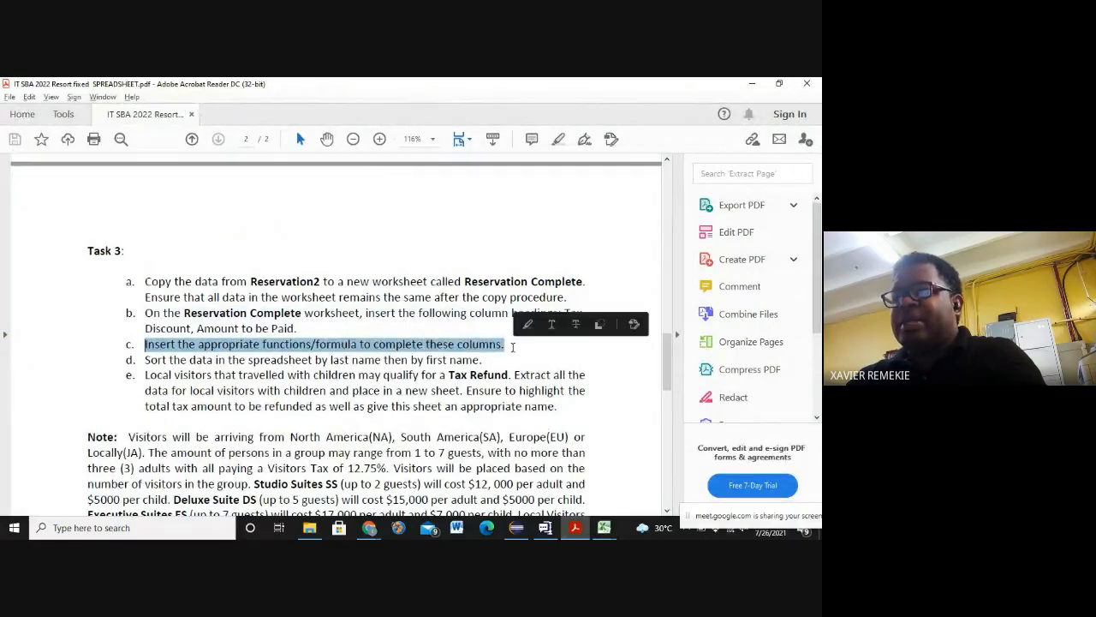
click(472, 319)
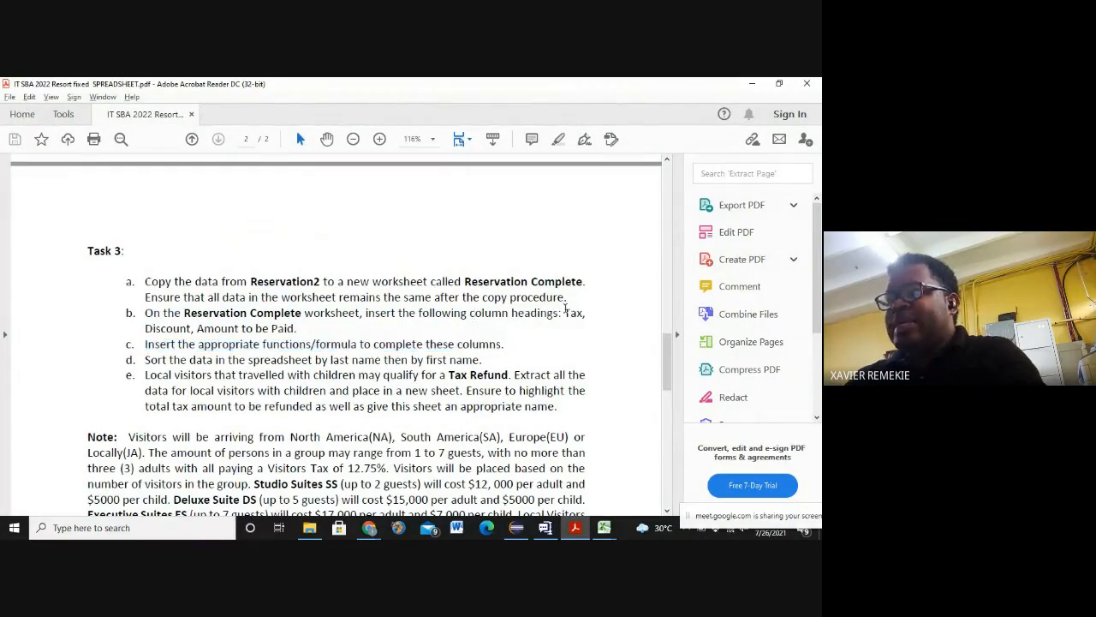
drag(565, 314, 586, 317)
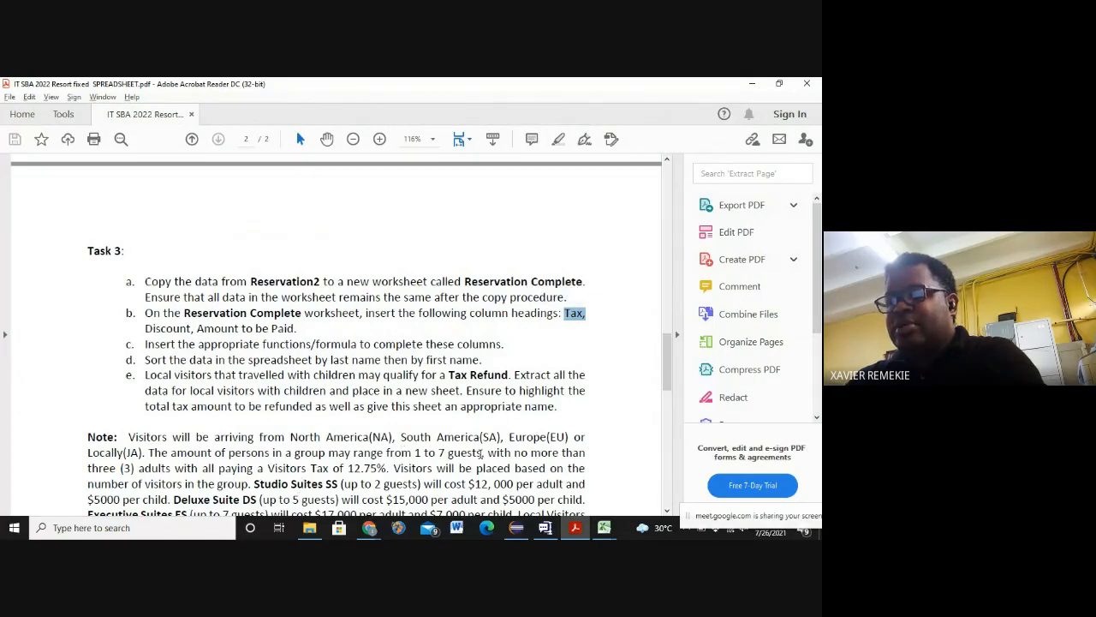
drag(670, 352, 672, 360)
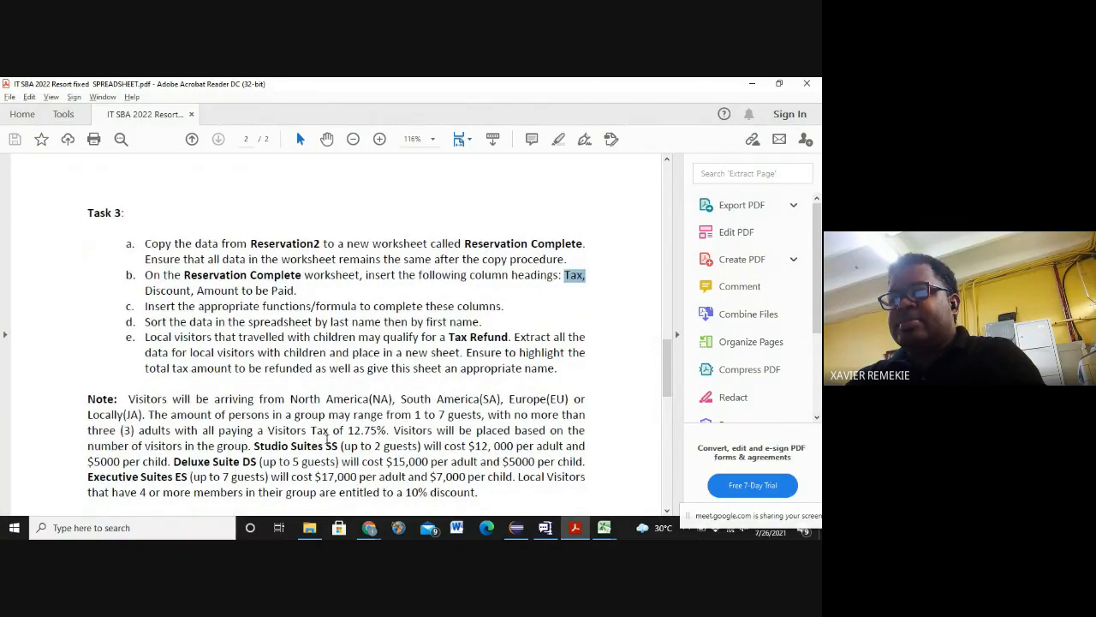
drag(350, 430, 384, 427)
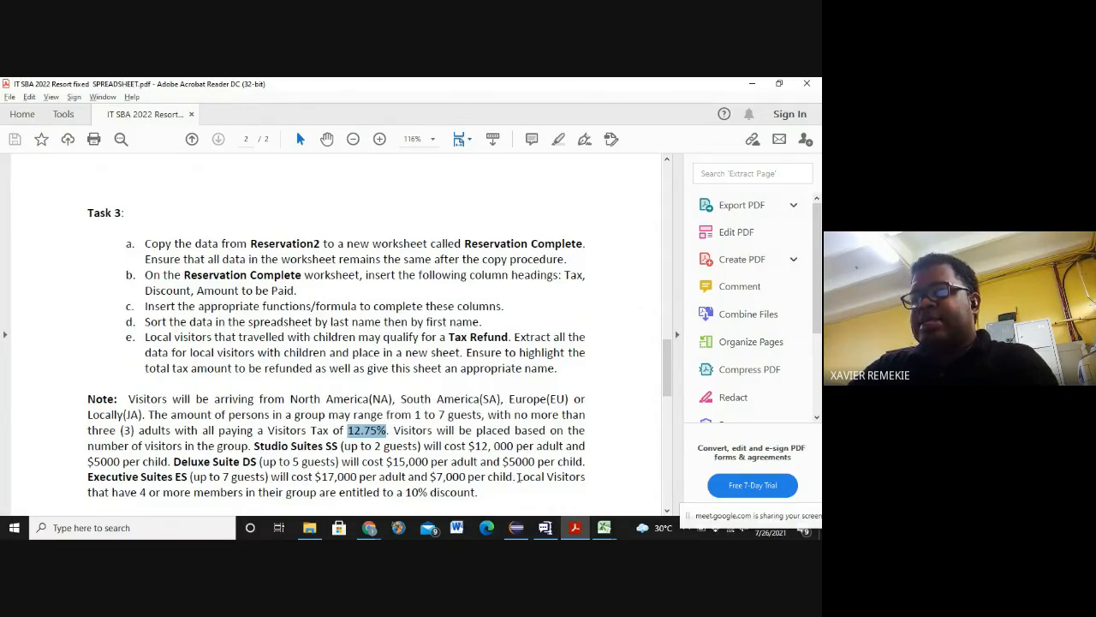
drag(518, 477, 482, 493)
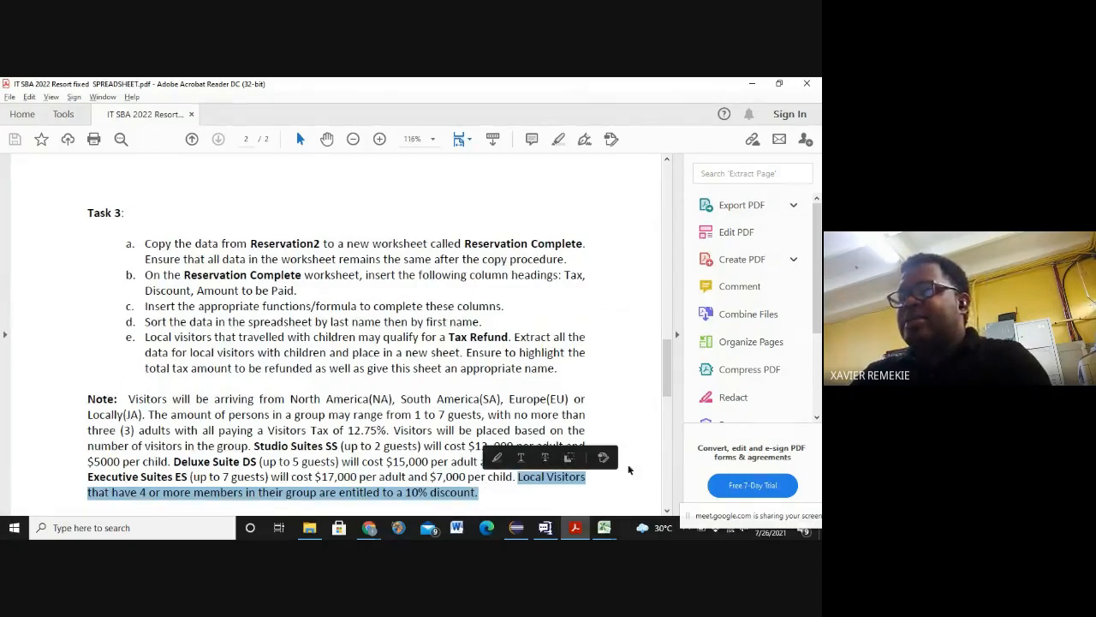
Step: Switch back to the Excel workbook and examine the tax rate cell on the Key worksheet
key(alt+Tab)
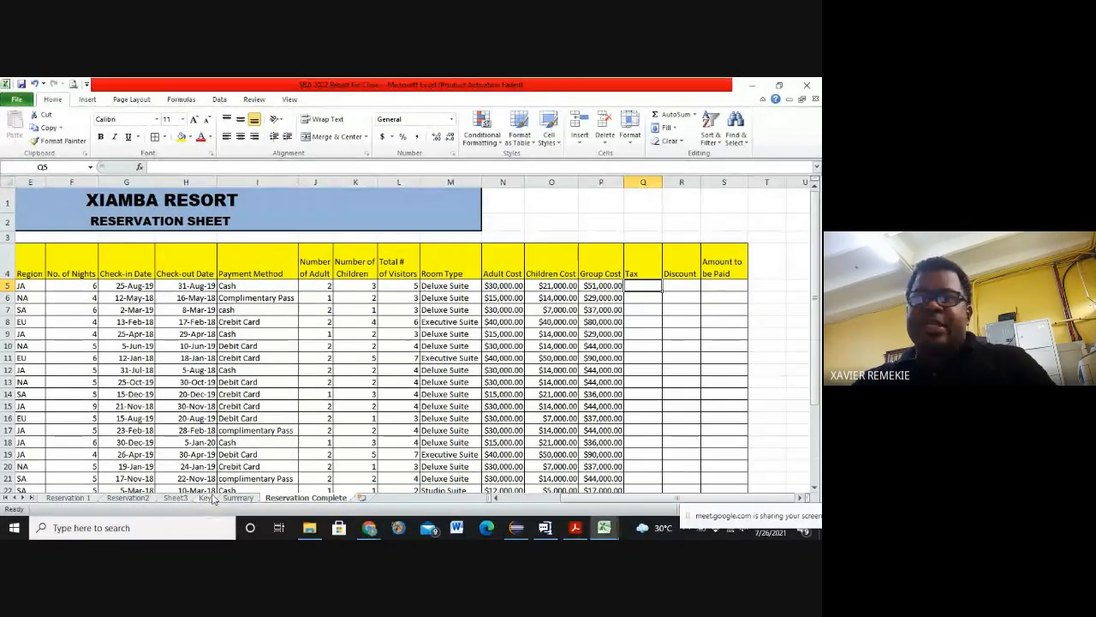
click(204, 498)
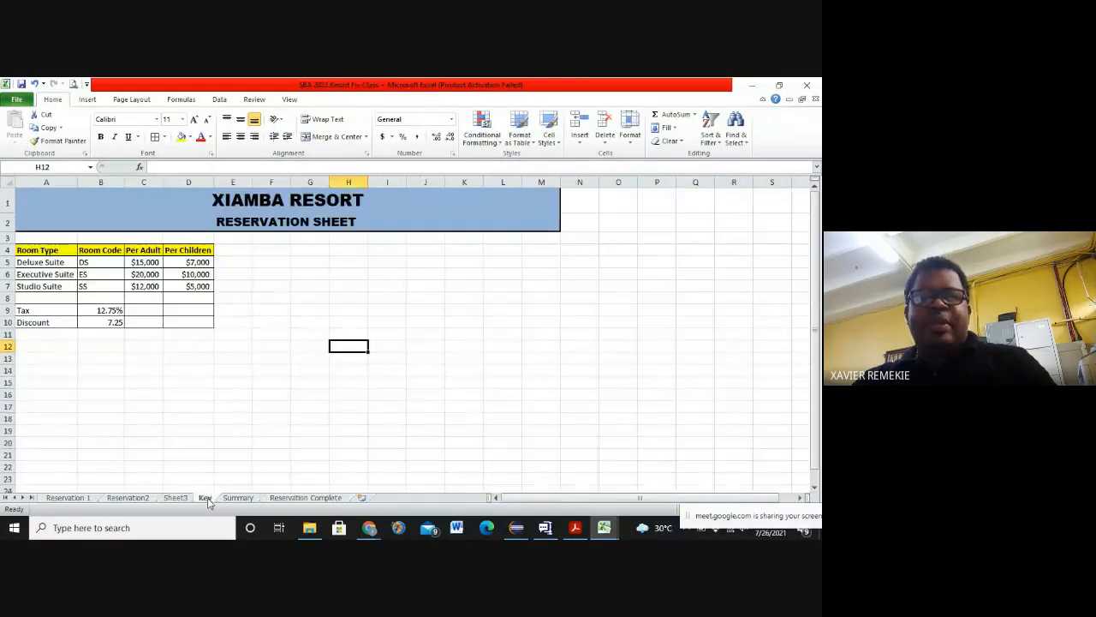
click(101, 312)
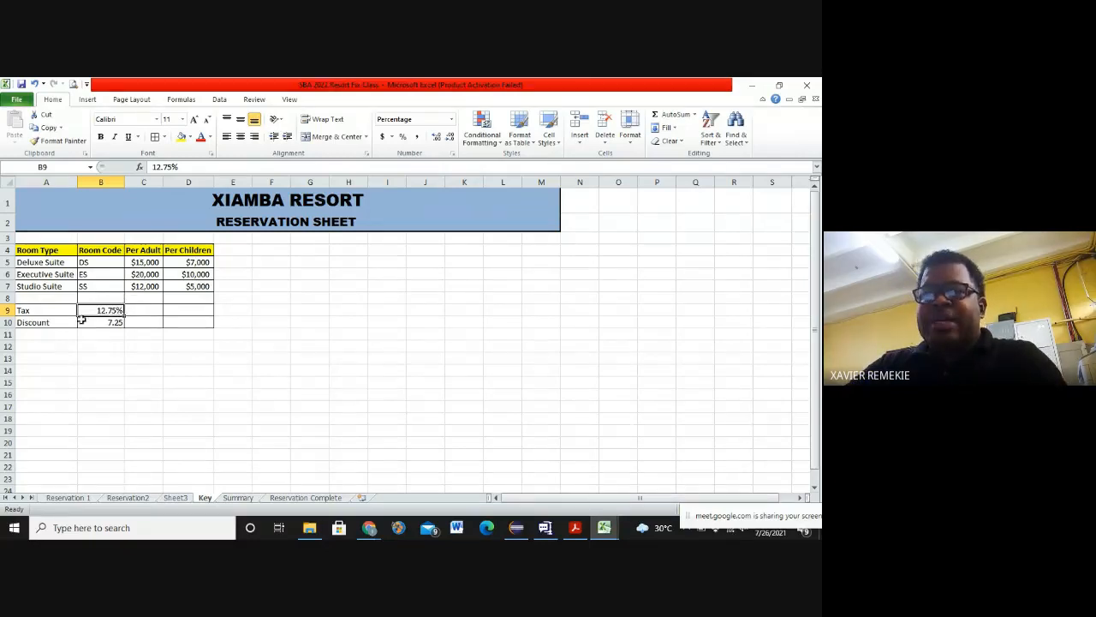
Step: Calculate the first reservation's tax in Q5 of Reservation Complete with the formula =P5*Key!B9
click(307, 498)
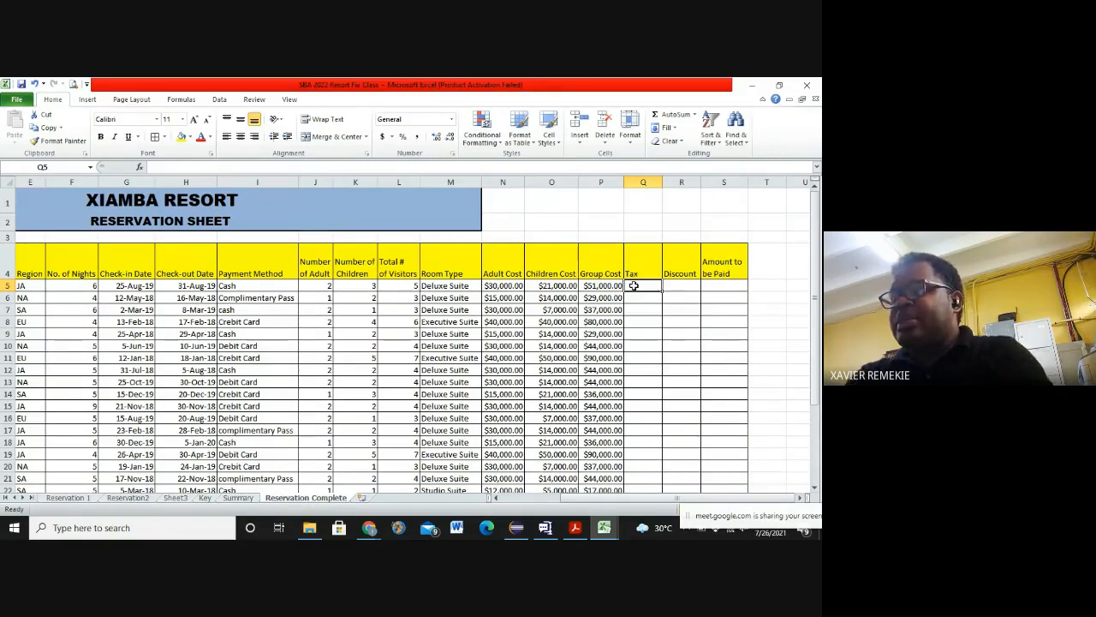
text(=)
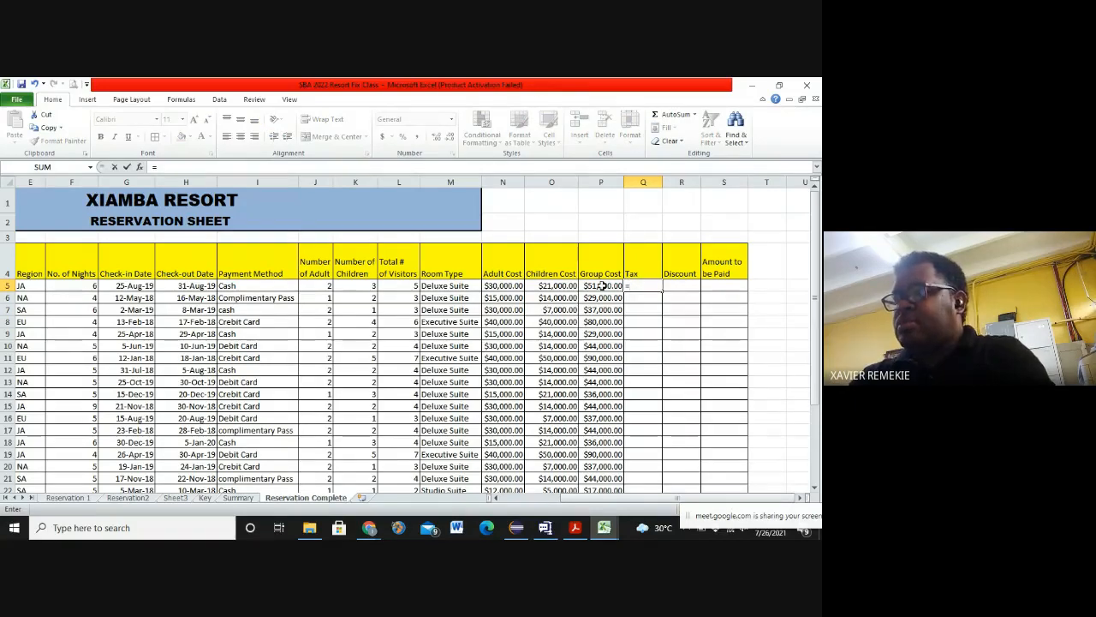
click(601, 285)
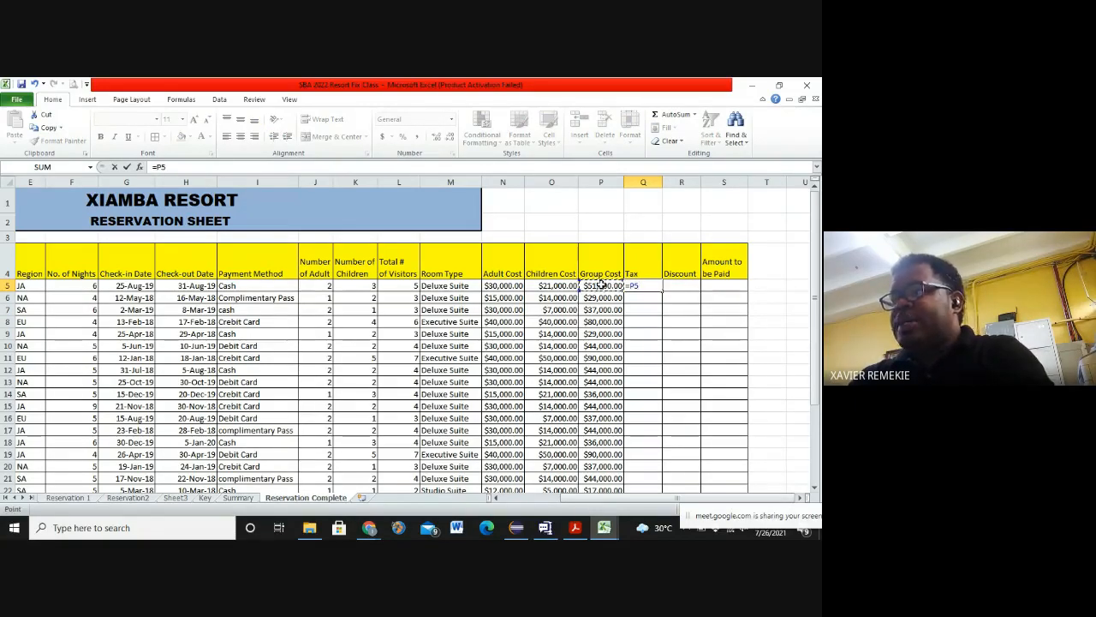
text(*)
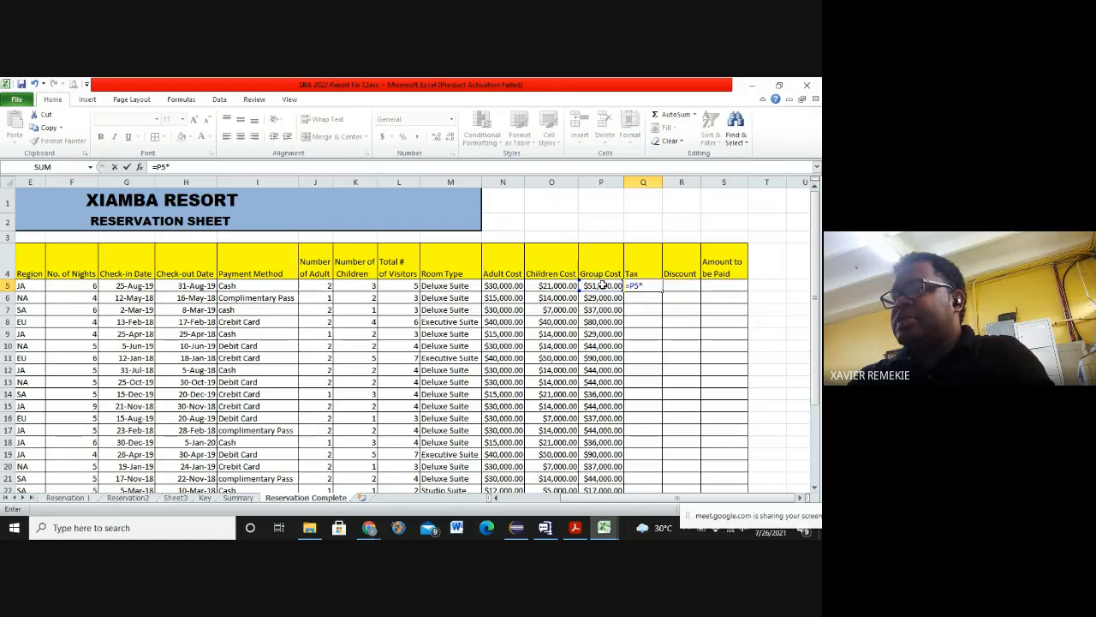
click(205, 498)
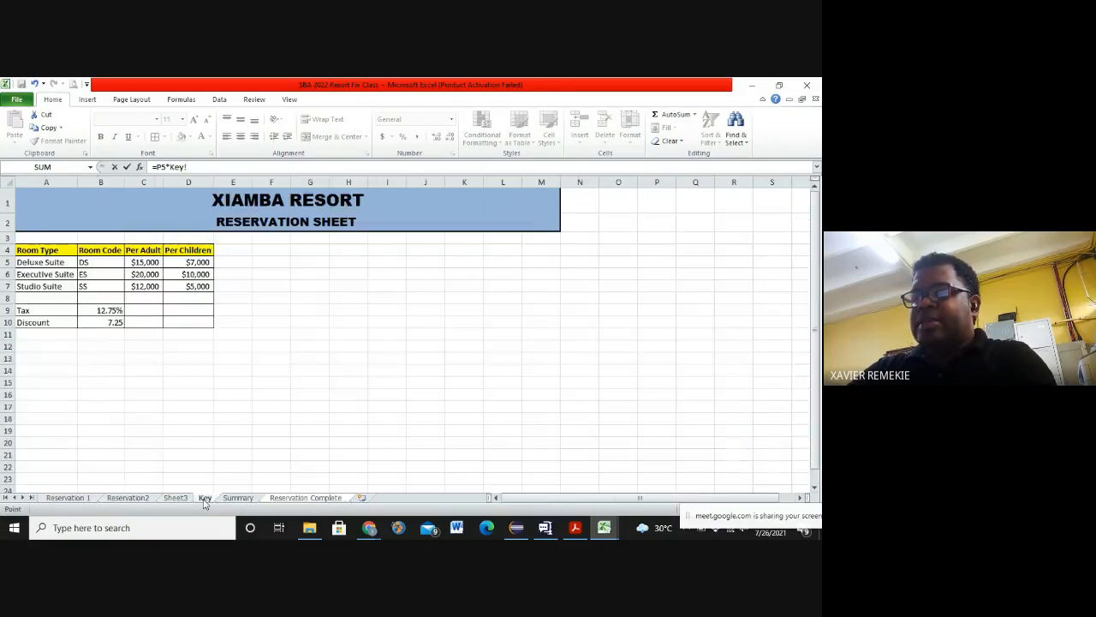
click(109, 310)
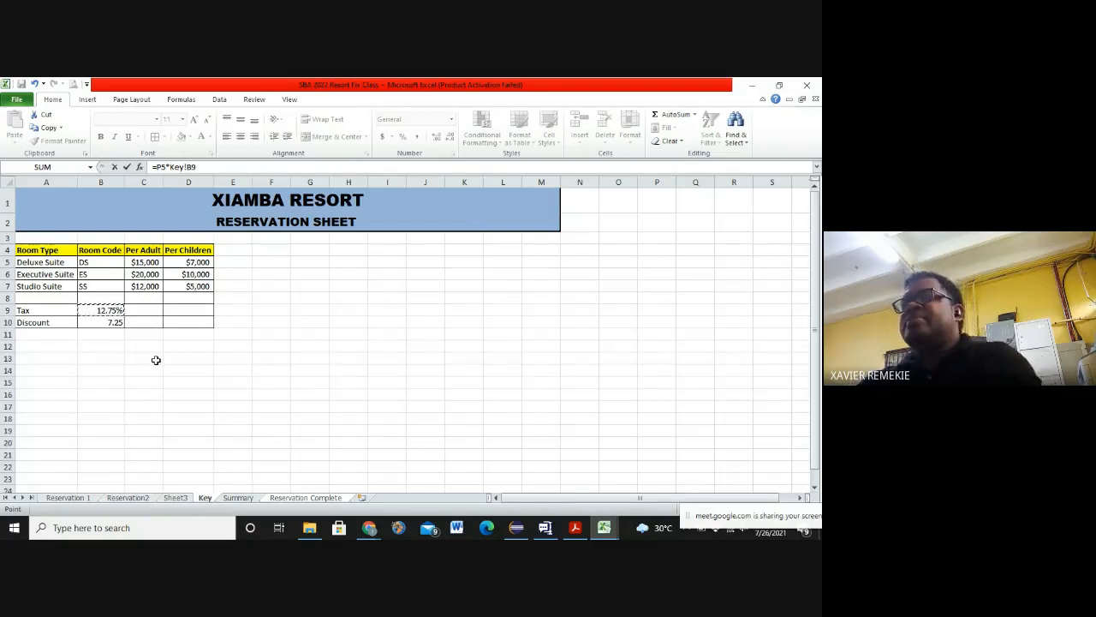
key(Return)
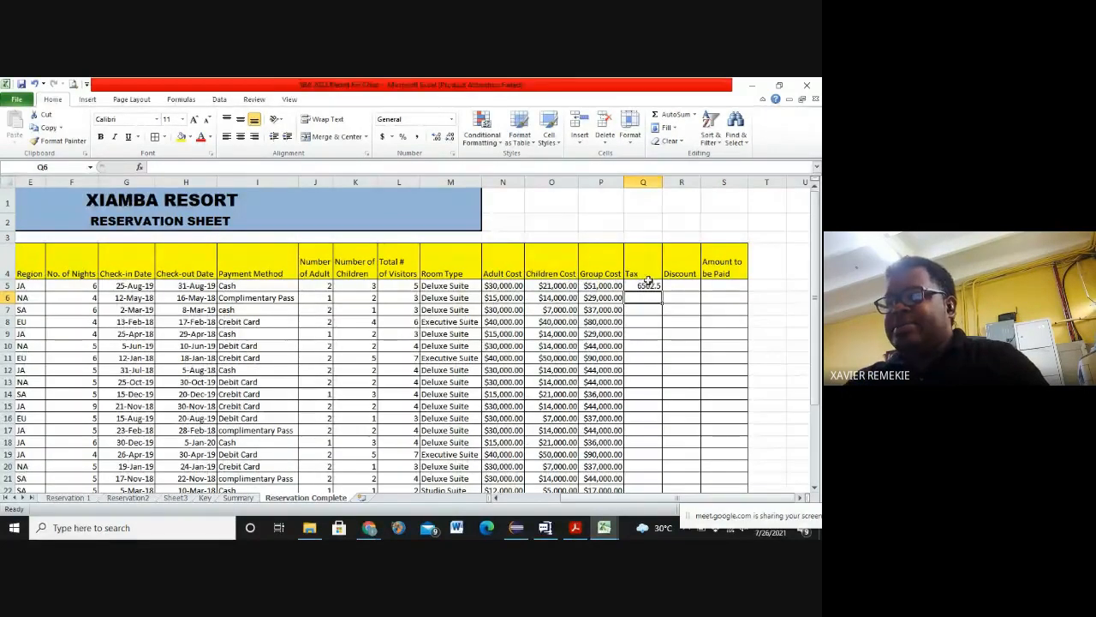
Step: Calculate the tax in Q11 with the formula =P11*Key!B9 and compare it with the formula in Q5
click(644, 357)
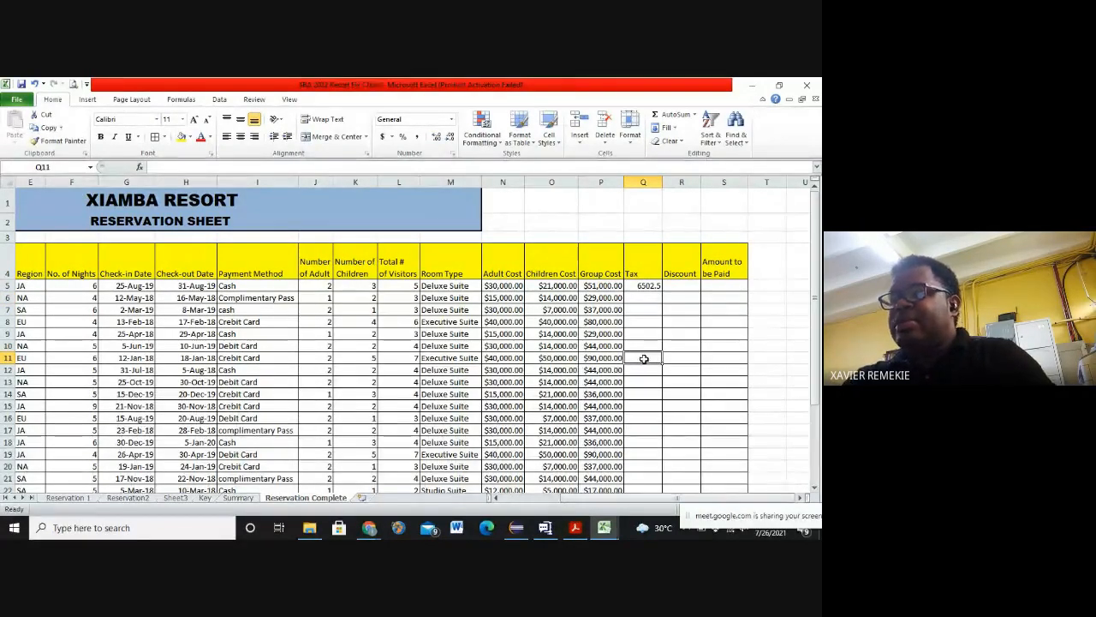
text(=)
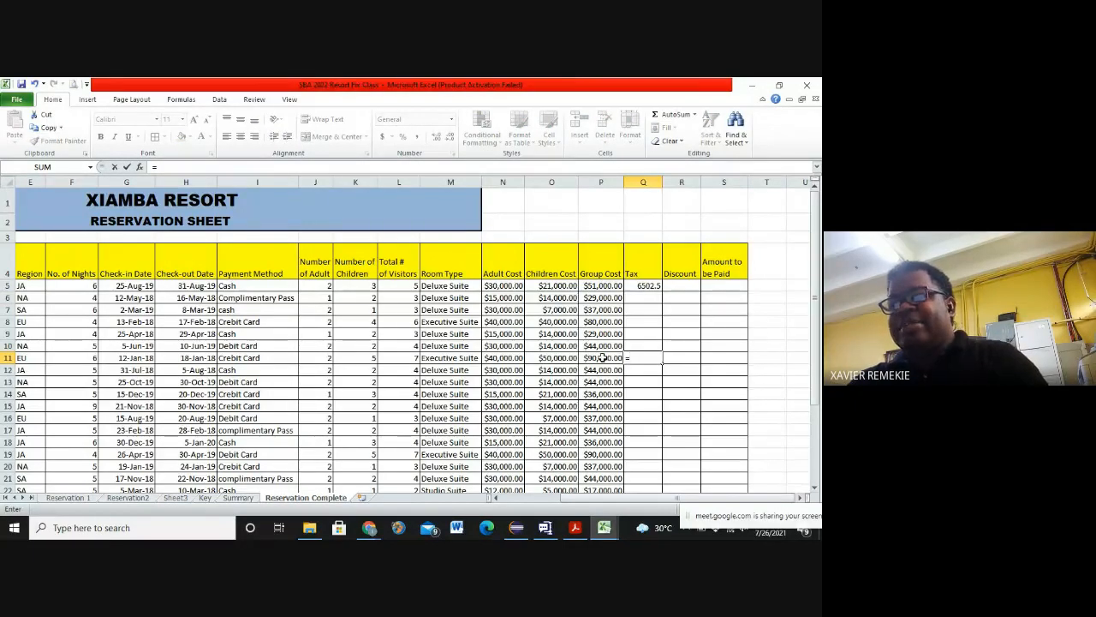
click(603, 358)
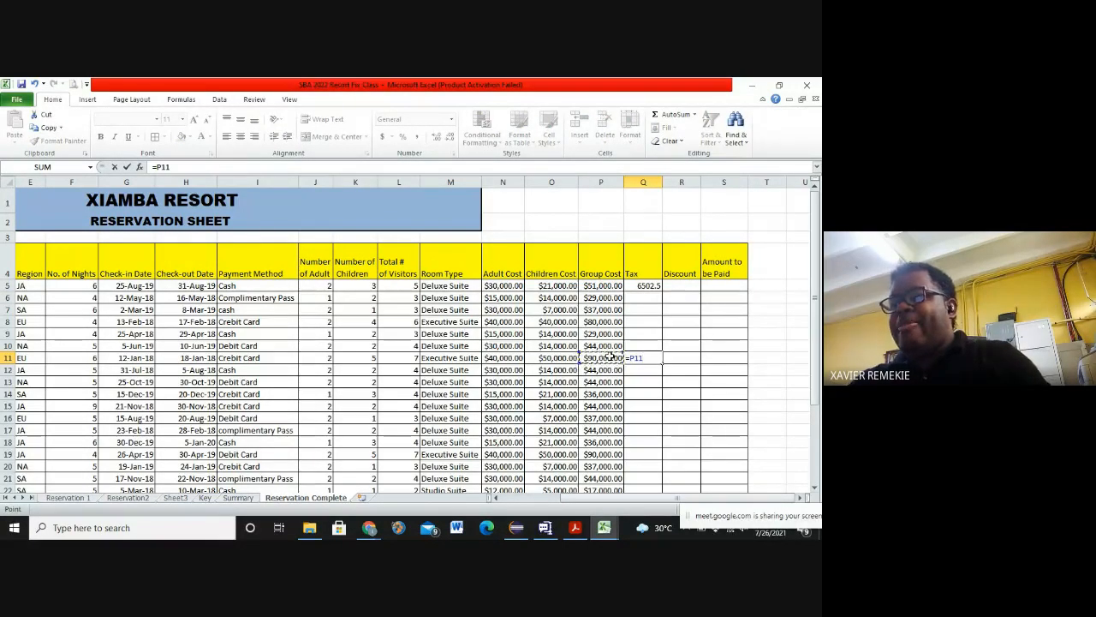
text(*)
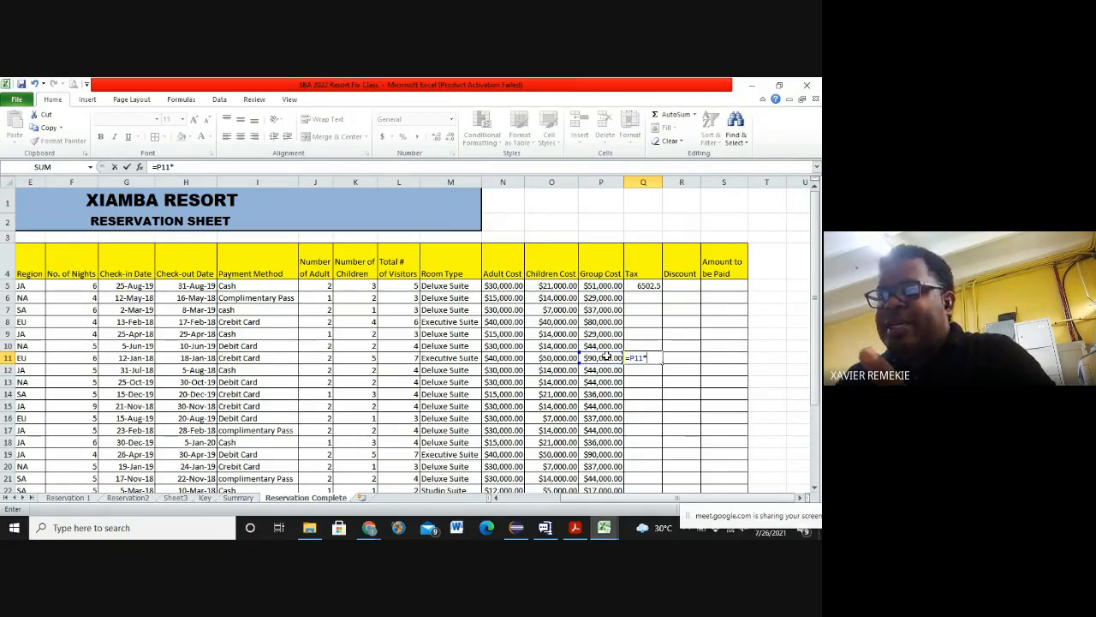
click(204, 498)
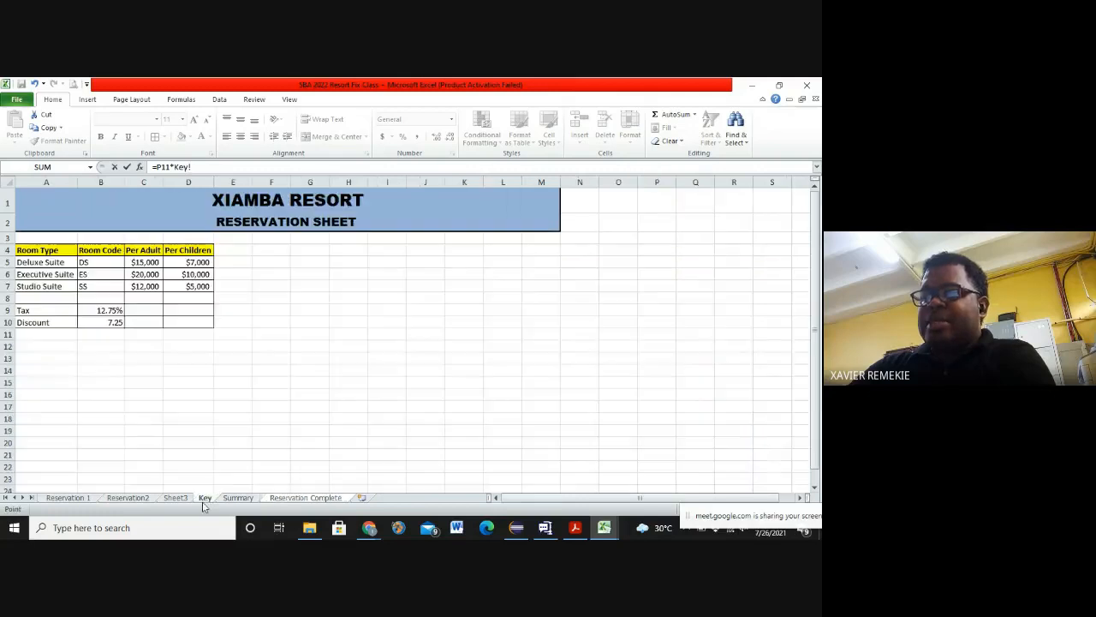
click(100, 312)
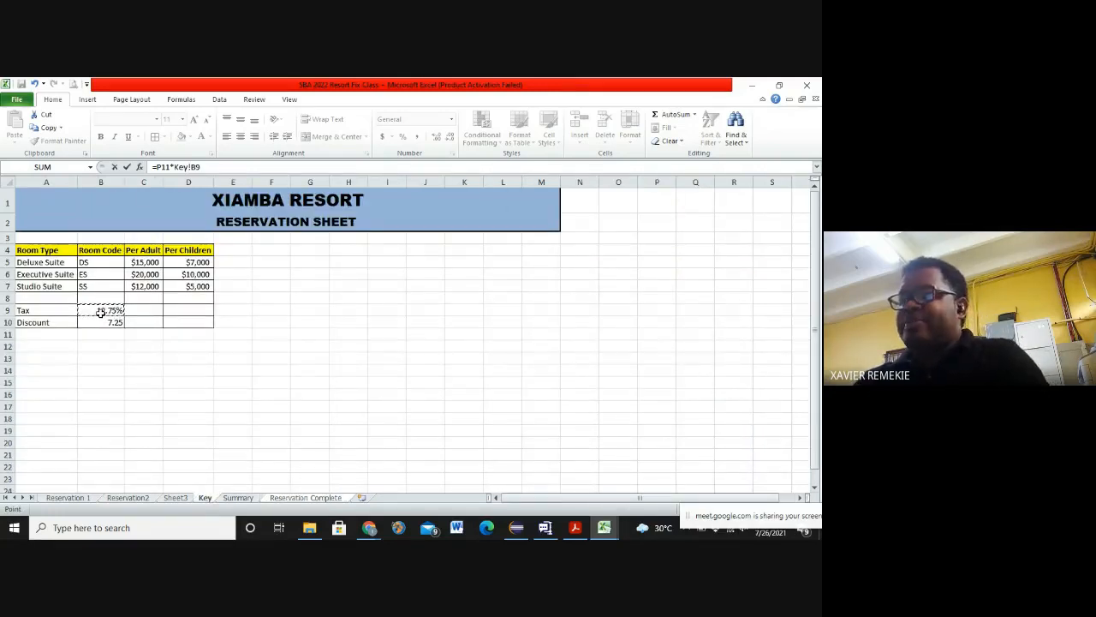
key(Return)
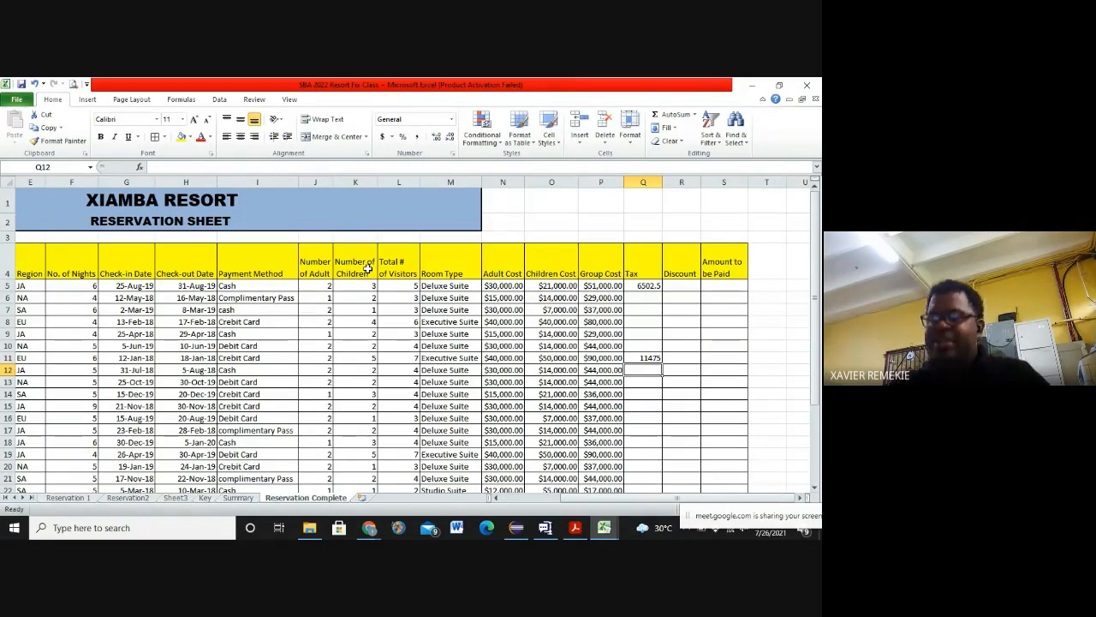
click(641, 286)
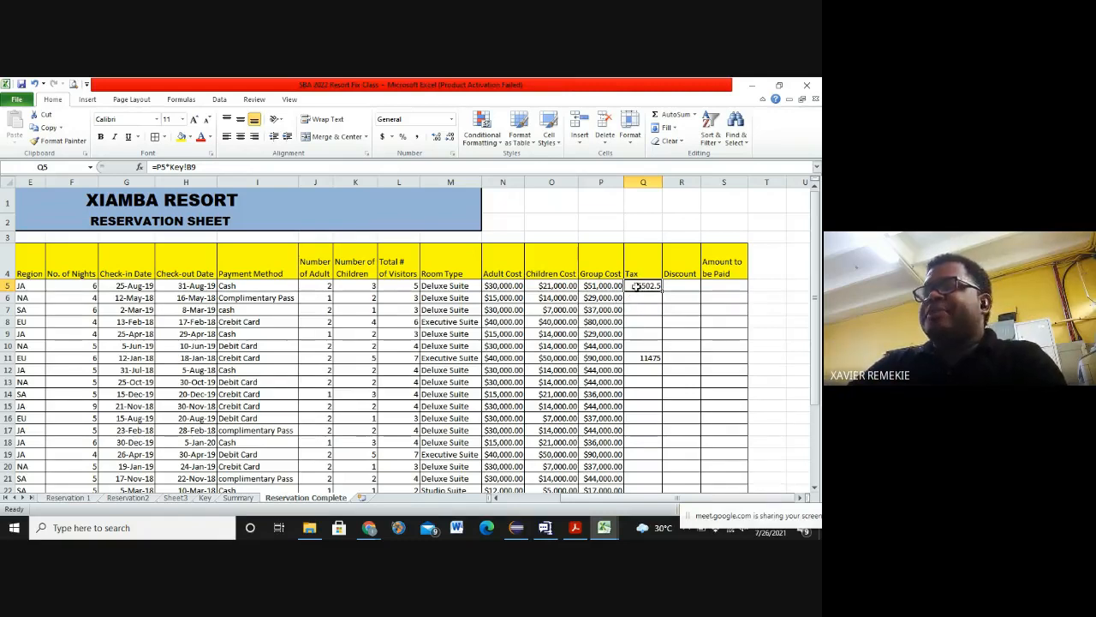
click(647, 359)
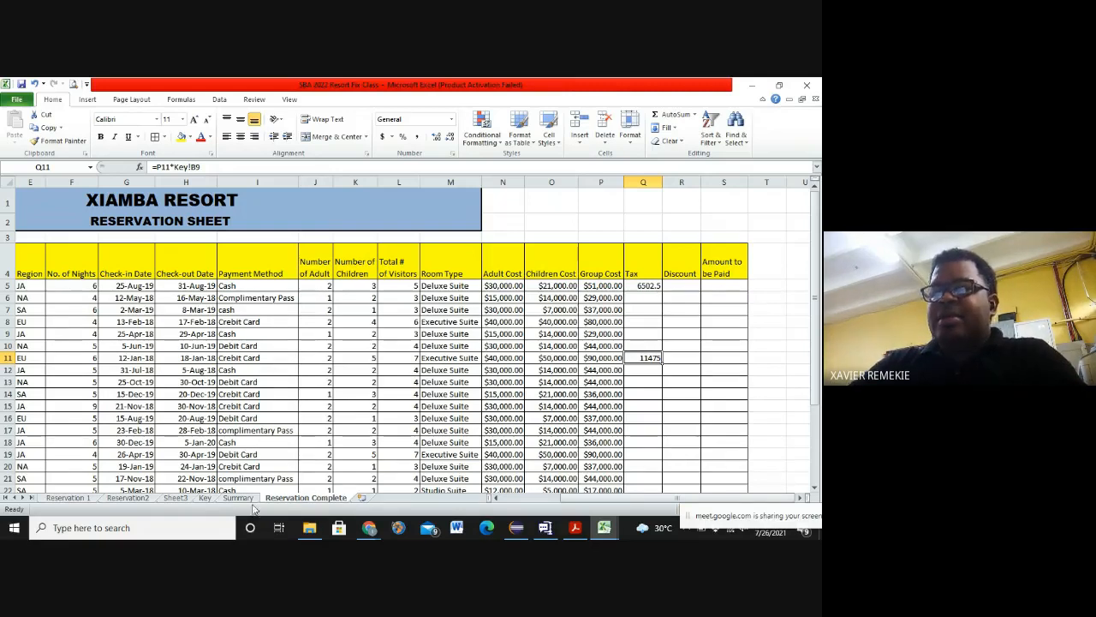
Step: Set the tax rate in B9 of the Key worksheet to 9% and check the tax amounts on Reservation Complete
click(205, 498)
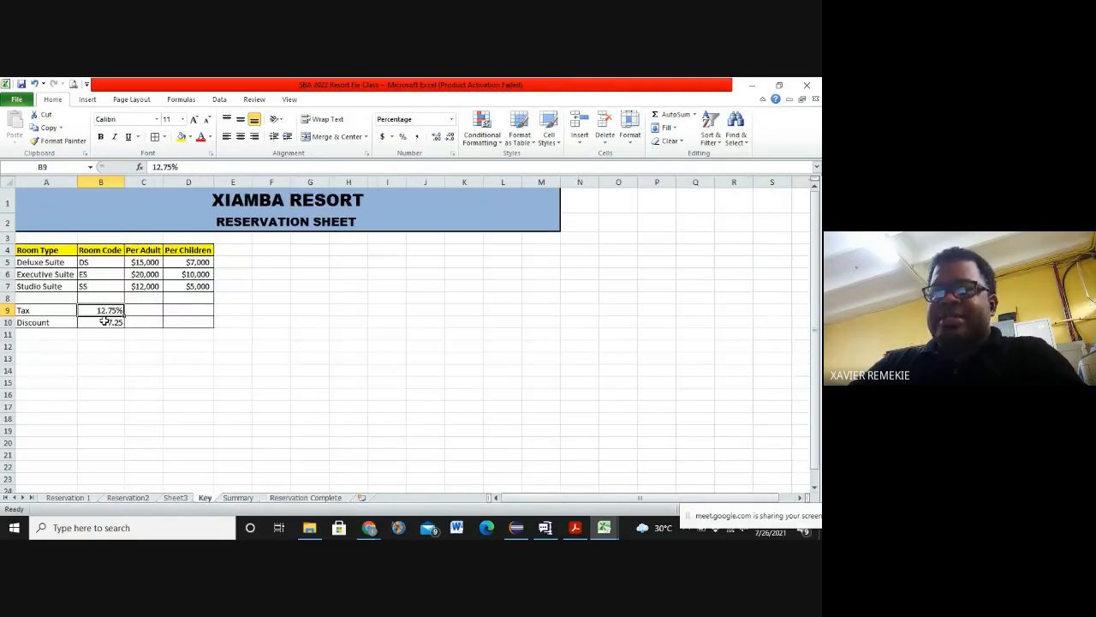
click(157, 387)
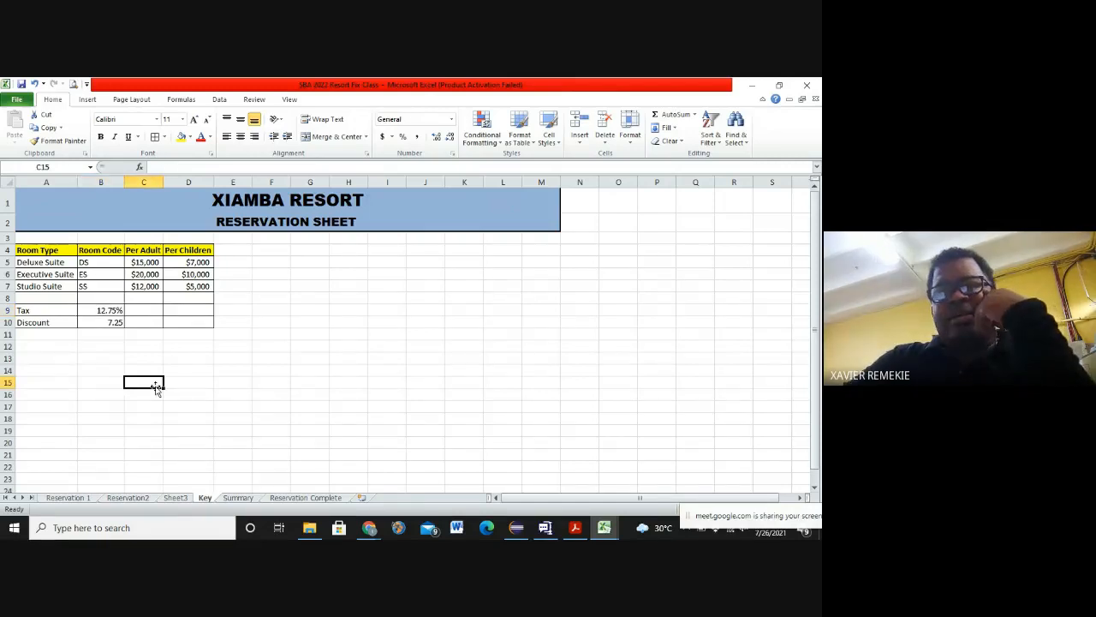
click(102, 310)
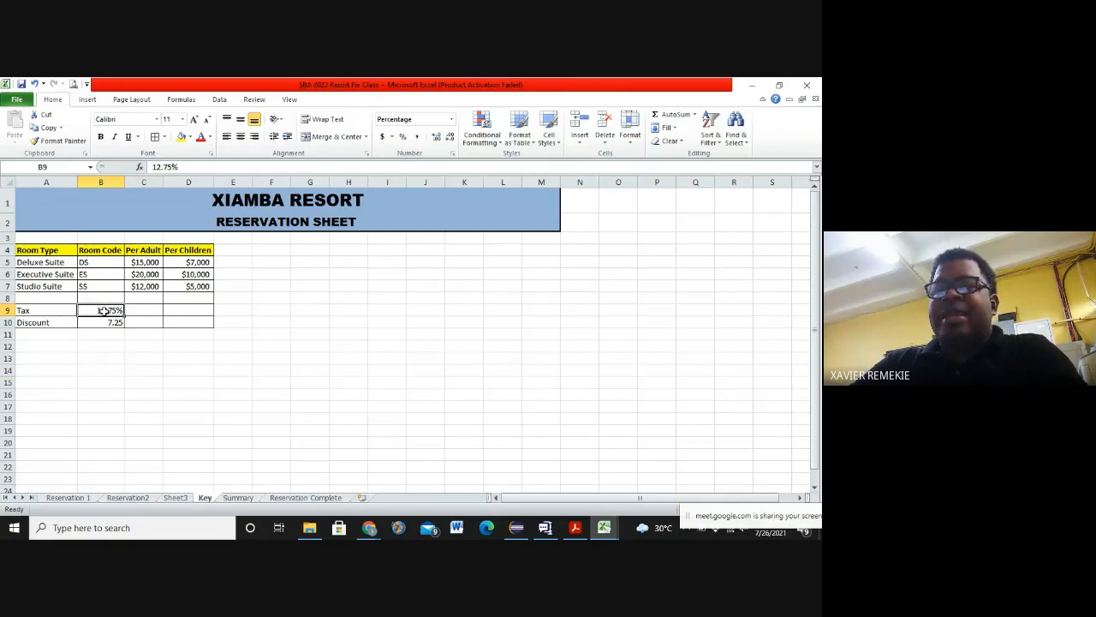
text(9)
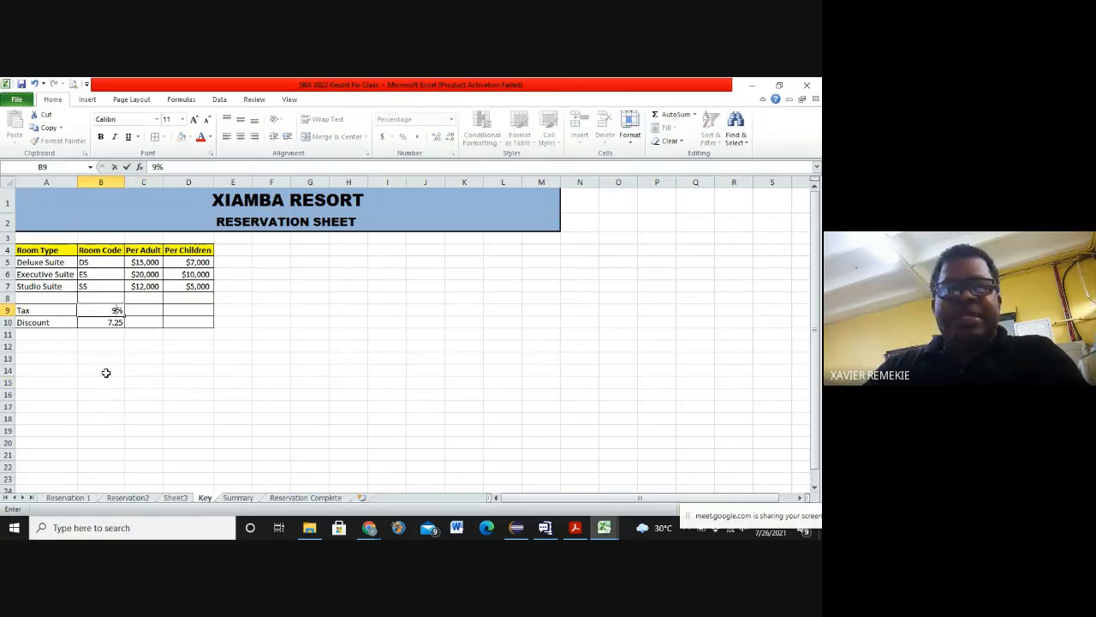
key(Return)
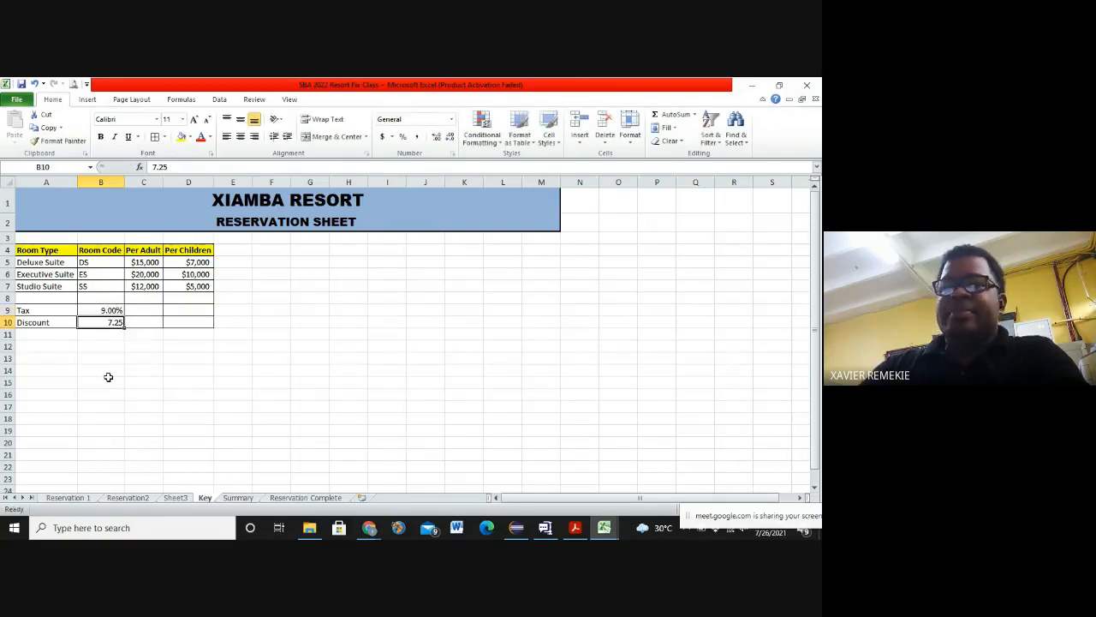
click(290, 497)
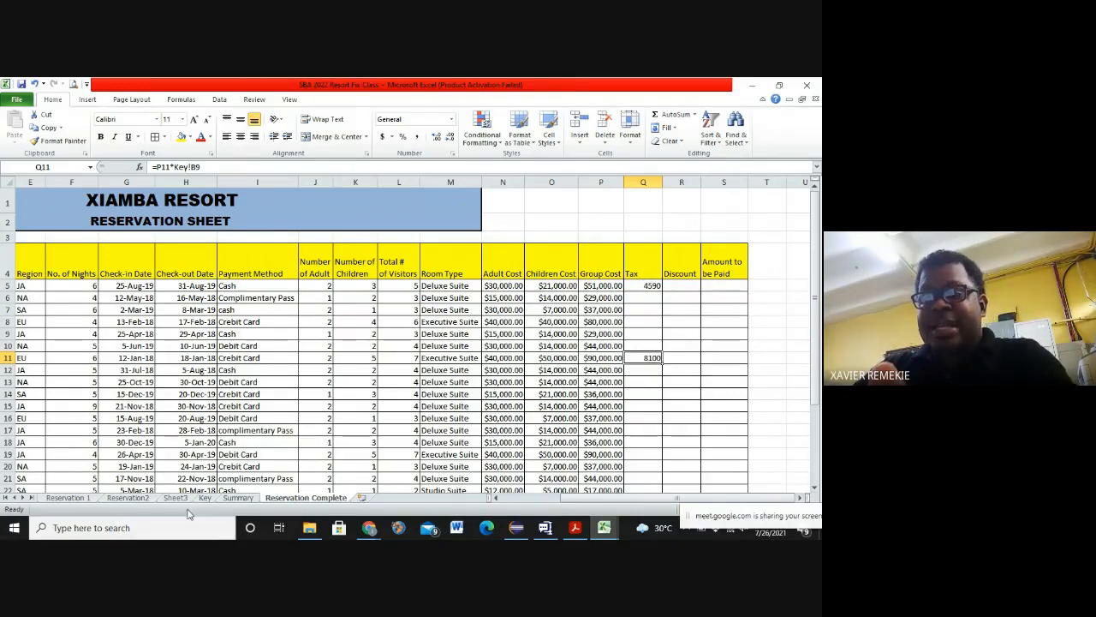
Step: Undo the last tax rate change and check the rate cell B9 on the Key worksheet
click(33, 84)
click(153, 361)
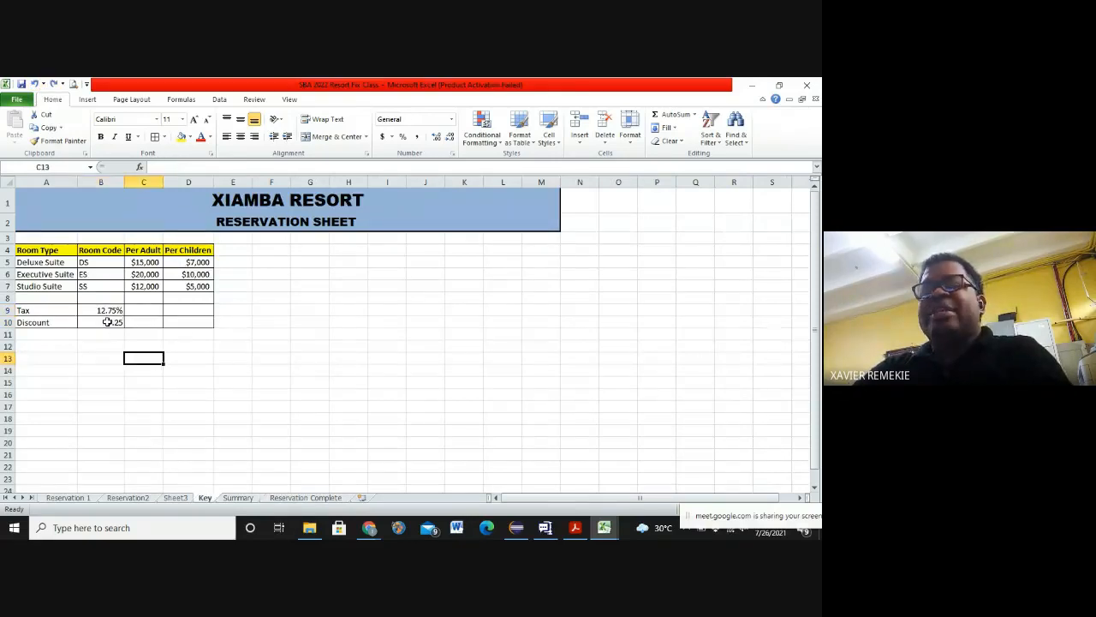
click(103, 312)
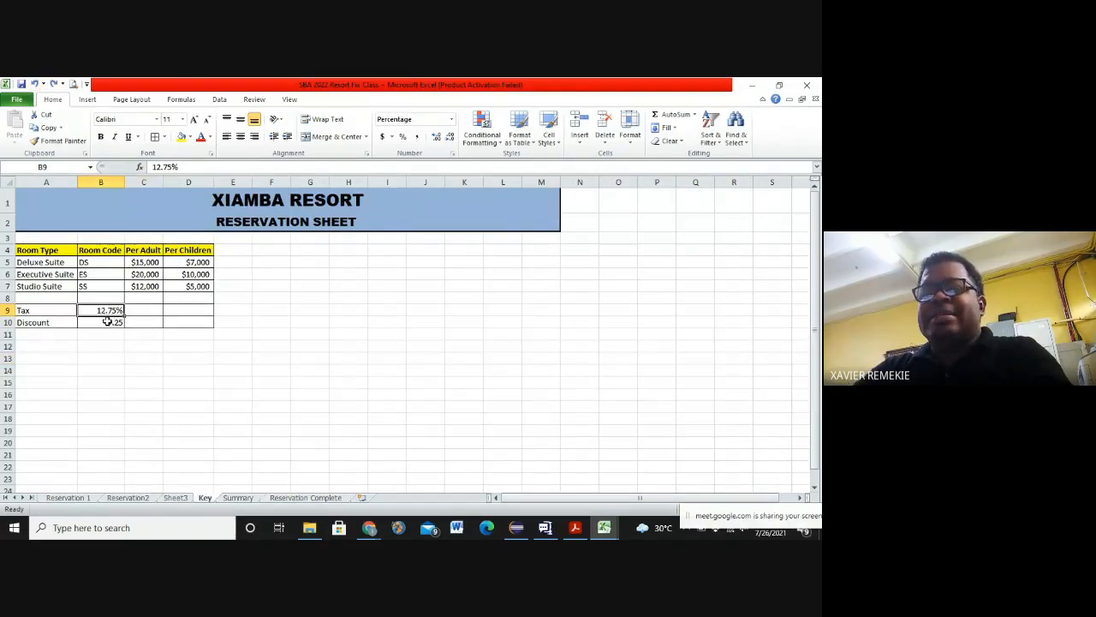
Step: Examine the discount rate and the per-adult and per-child prices of the three room types on the Key worksheet
click(107, 321)
click(145, 264)
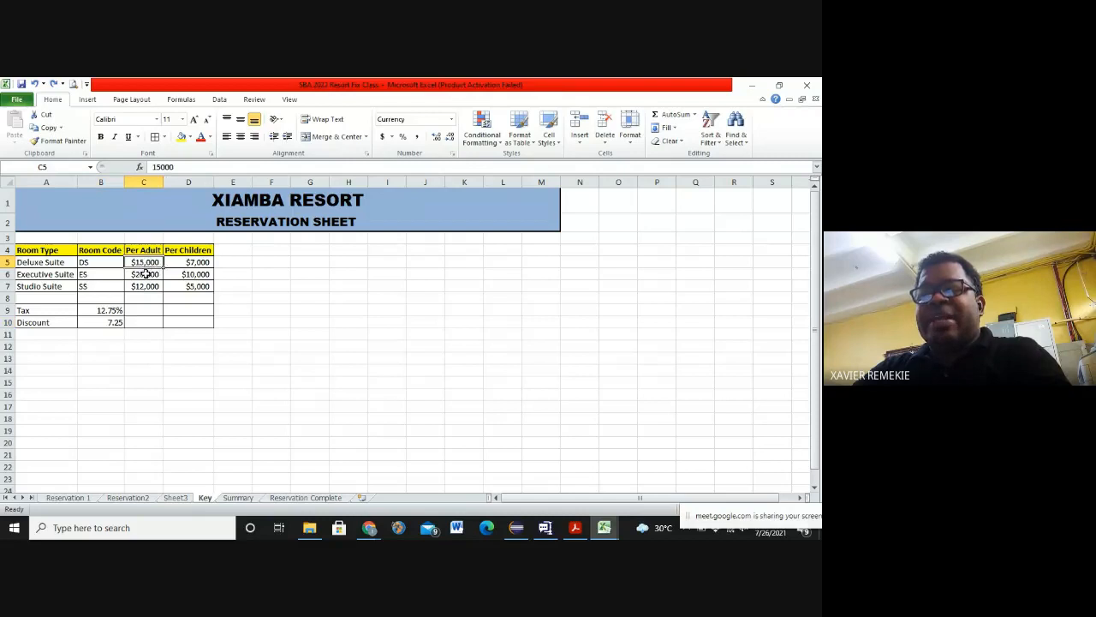
click(146, 274)
click(146, 286)
click(195, 286)
click(195, 274)
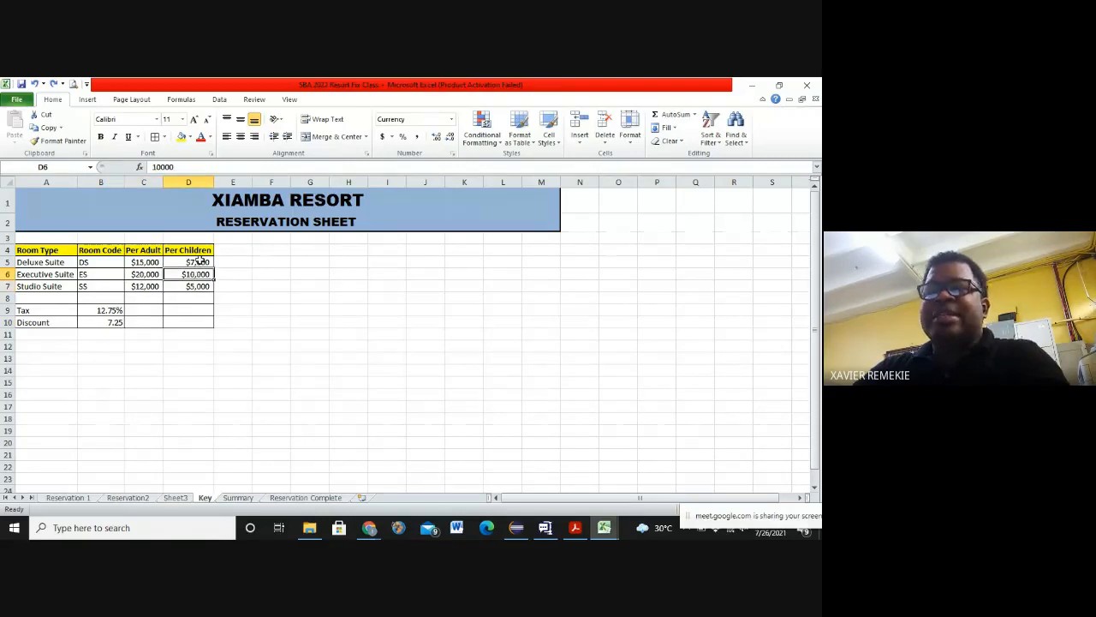
click(199, 261)
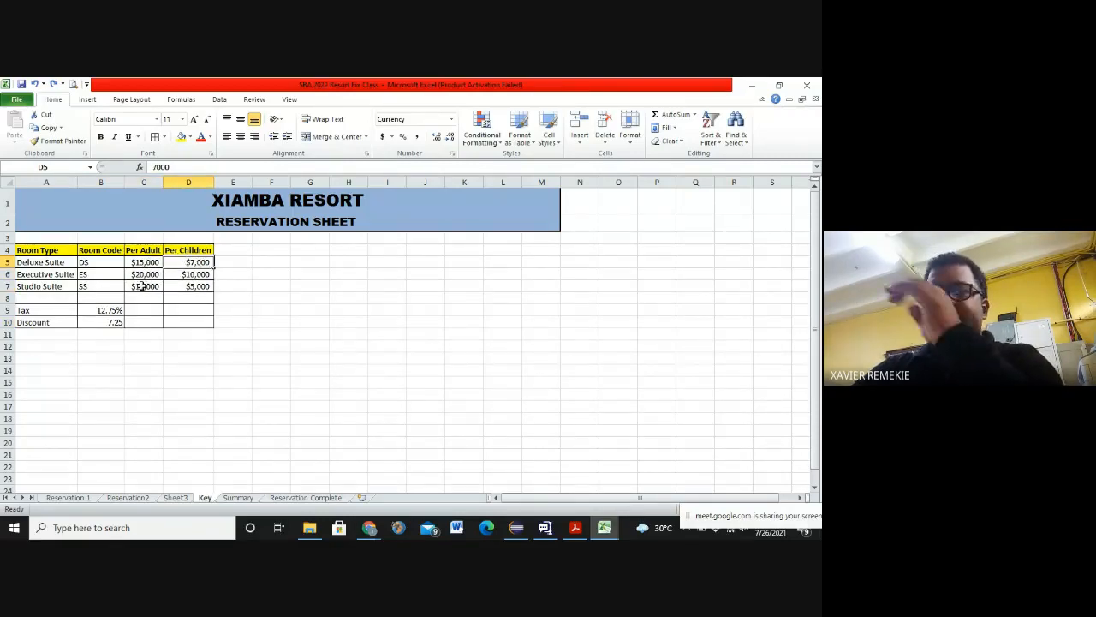
Step: Make the tax rate reference absolute in Q5 of Reservation Complete, giving the formula =P5*Key!$B$9
click(294, 498)
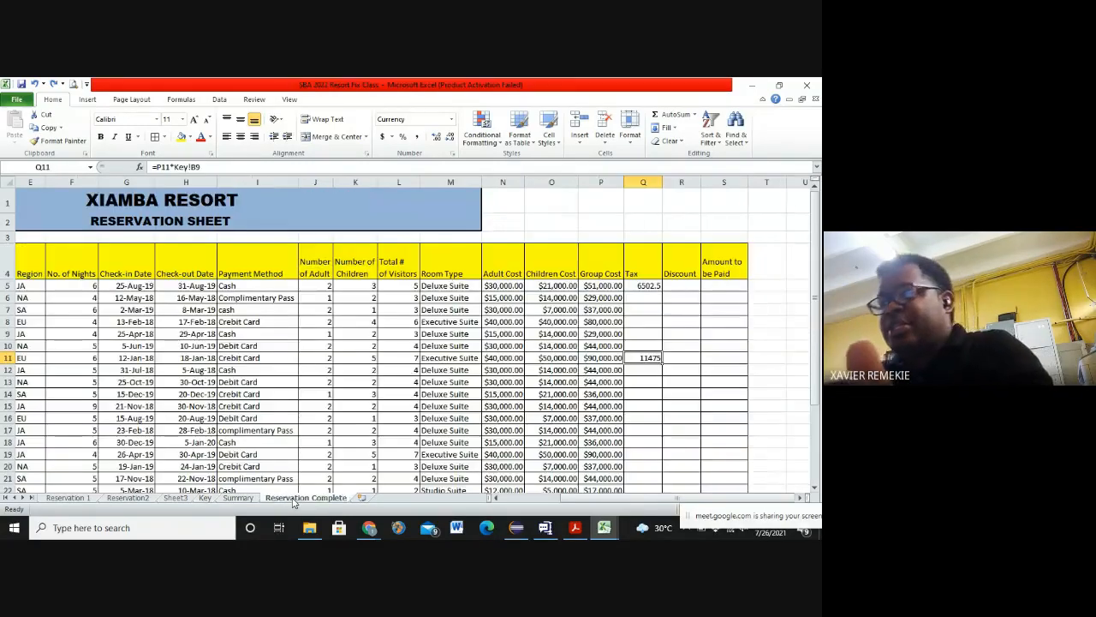
double_click(649, 287)
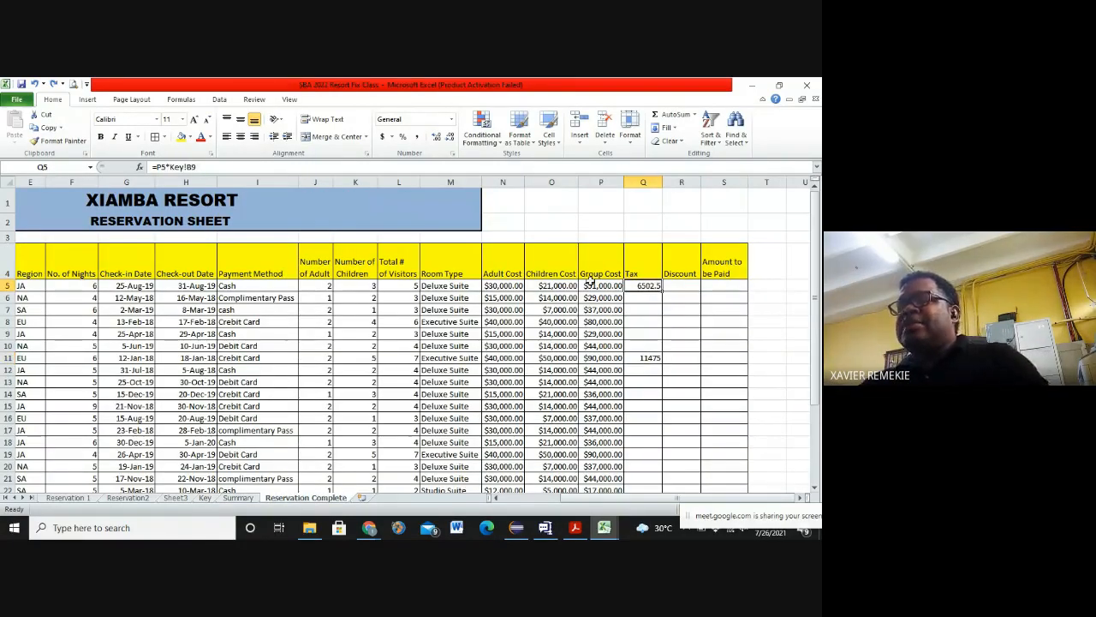
click(187, 167)
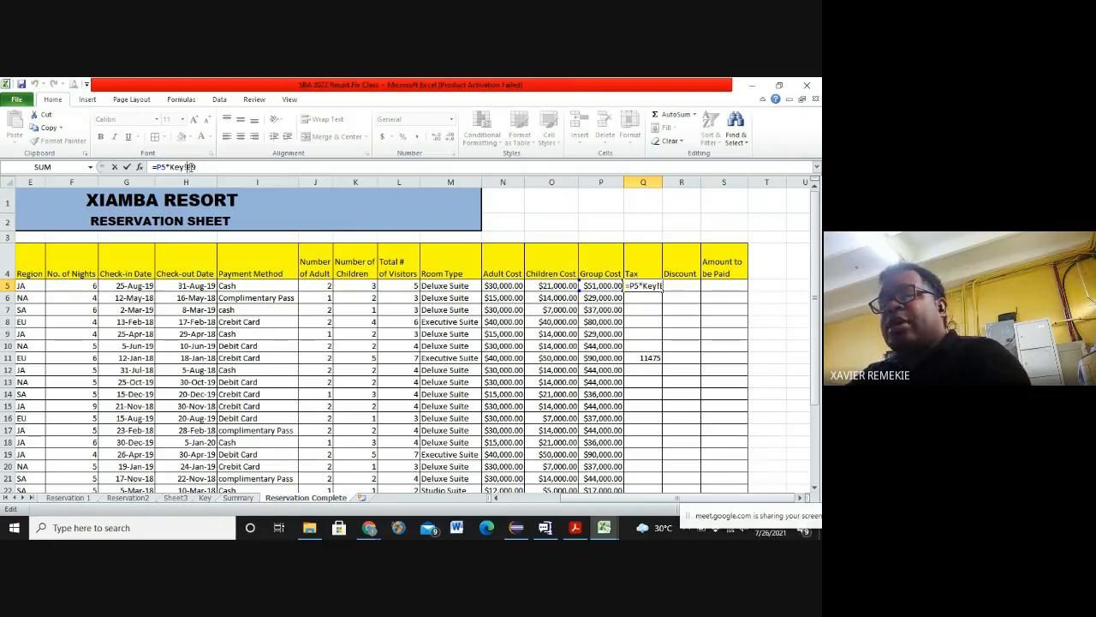
key(F4)
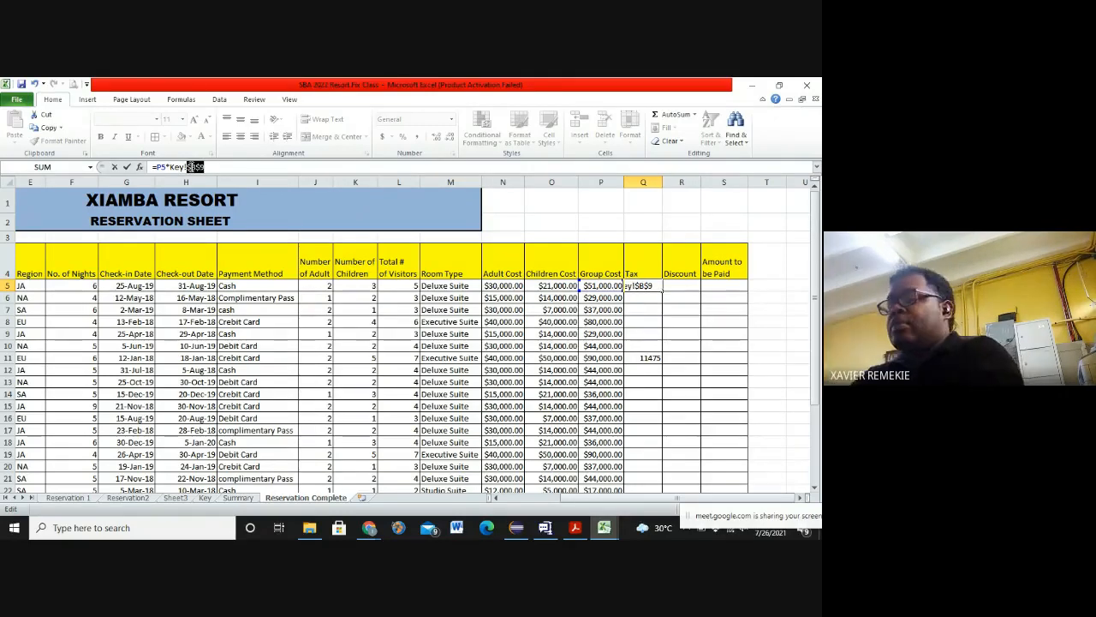
key(Return)
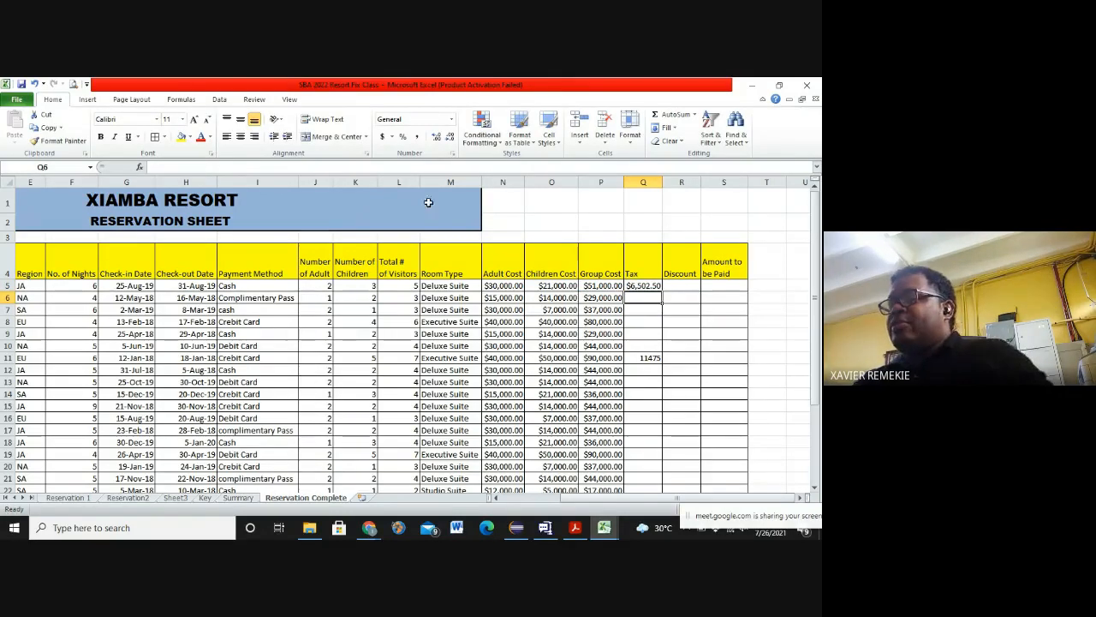
Step: Copy the tax formula from Q5 down the Tax column to row 34
click(638, 286)
drag(662, 291, 650, 473)
click(784, 204)
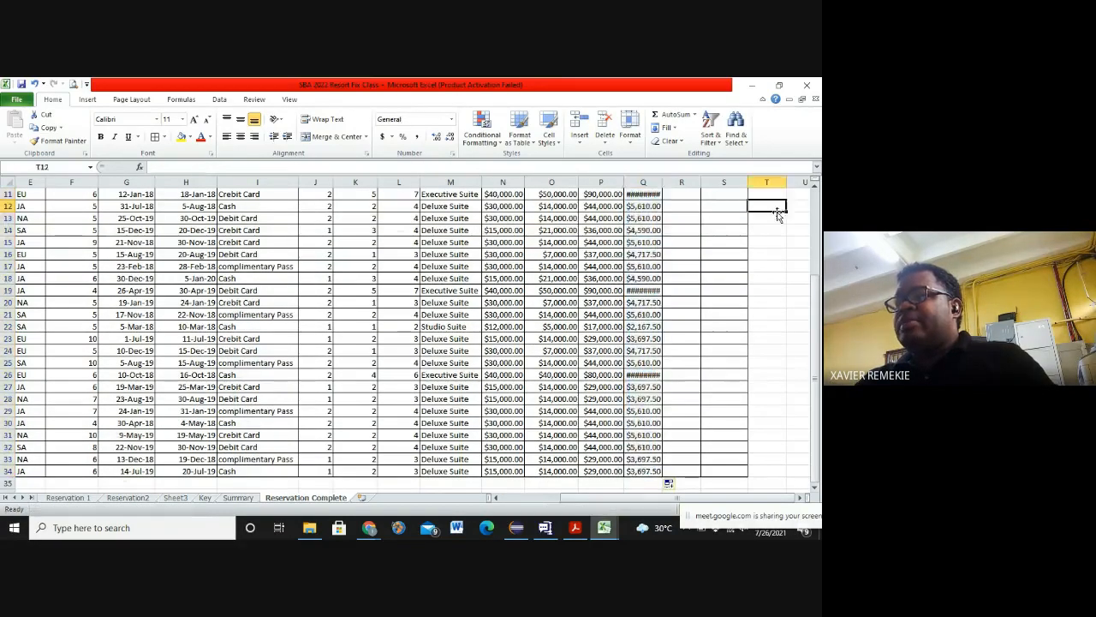
Step: Widen the Tax column so every amount fits and autofit the Room Type column to its contents
scroll(773, 254, up, 4)
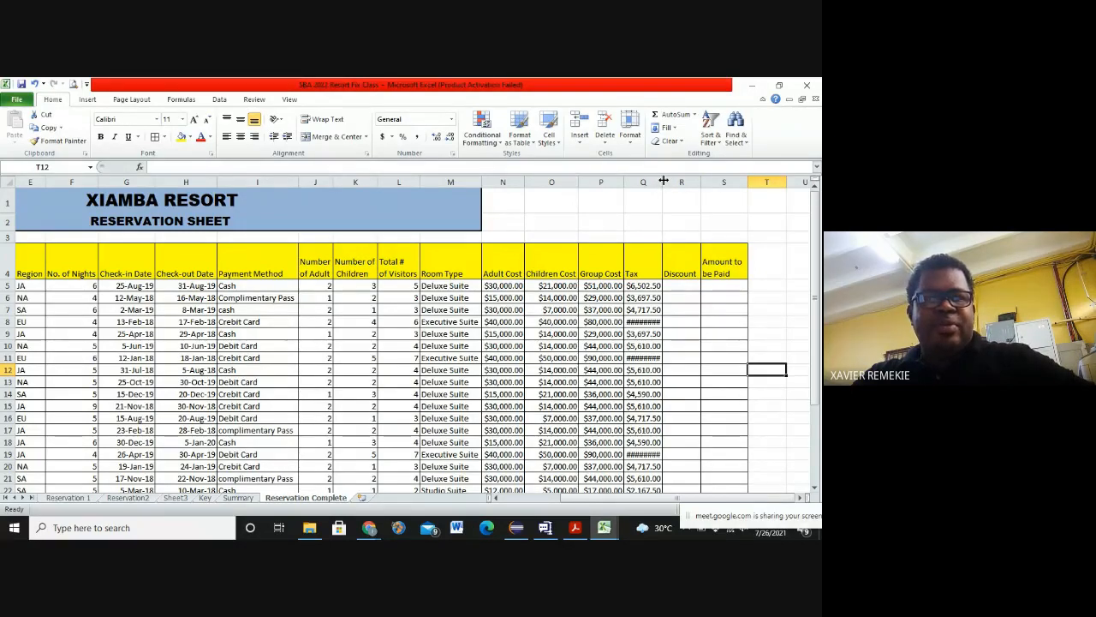
drag(663, 180, 680, 179)
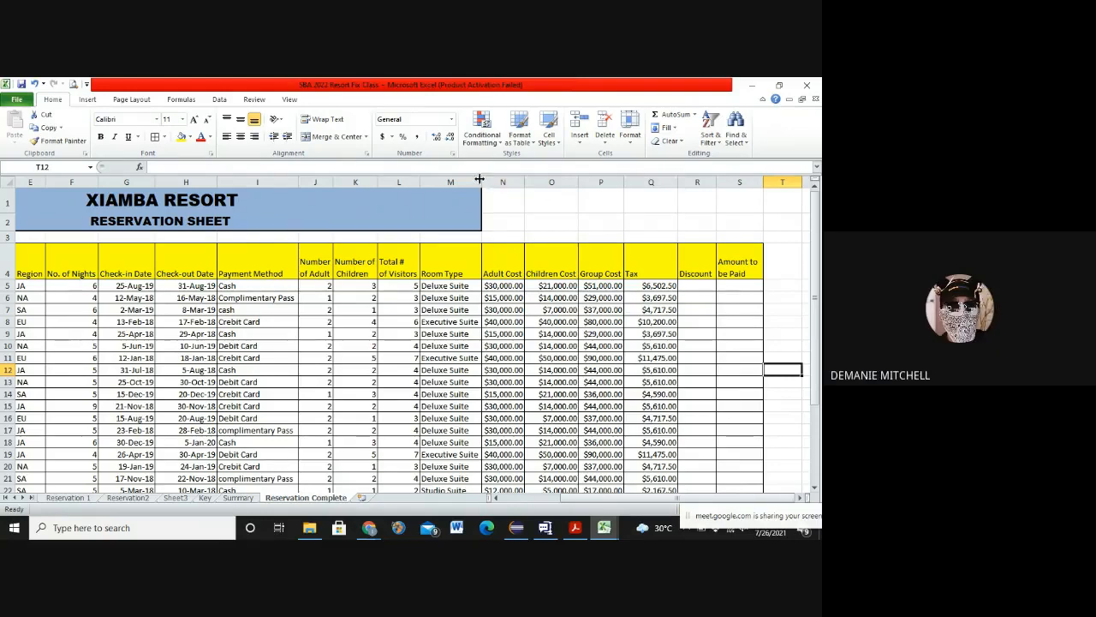
drag(480, 180, 443, 184)
double_click(442, 182)
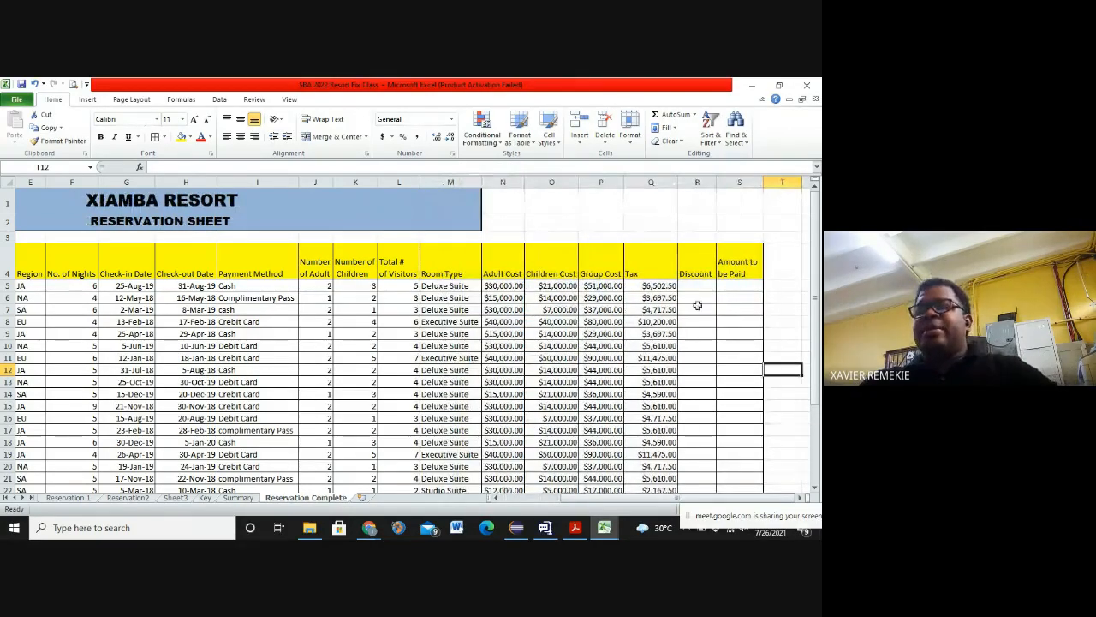
Step: Autofit the Adult Cost column to its contents and select the first reservation's Discount cell, R5
click(701, 272)
click(700, 282)
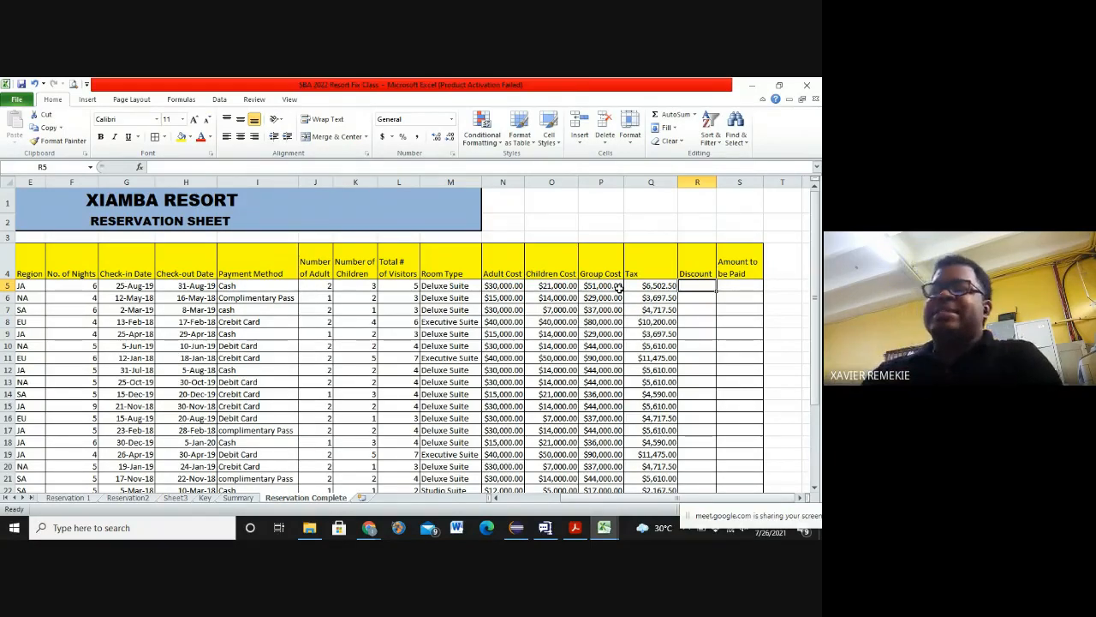
click(694, 296)
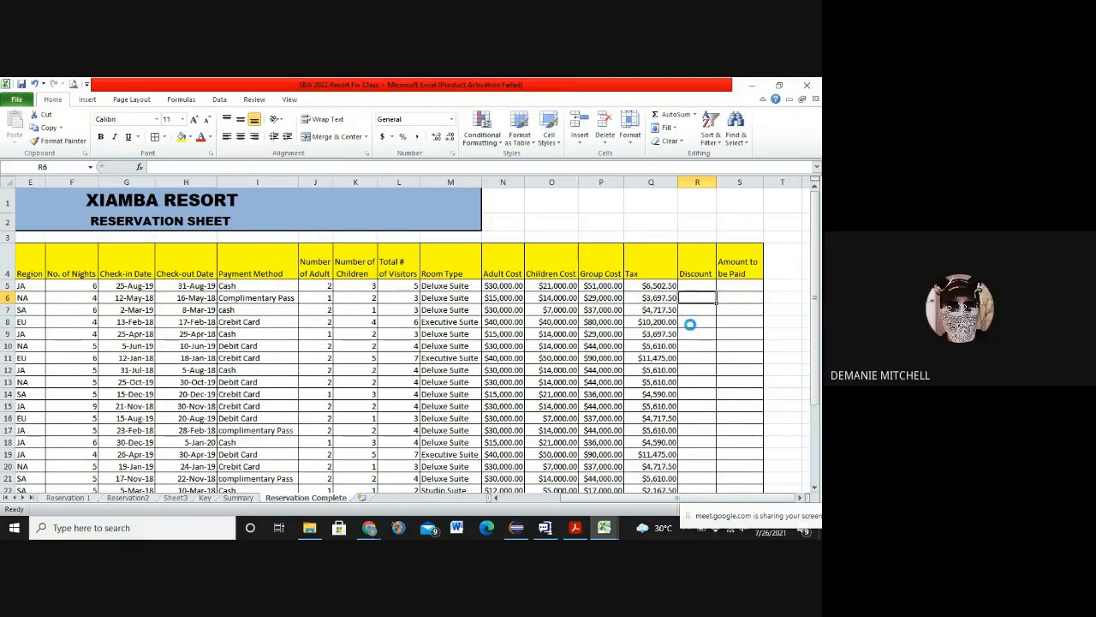
scroll(691, 324, up, 1)
scroll(691, 324, up, 4)
drag(664, 498, 676, 498)
scroll(729, 411, up, 2)
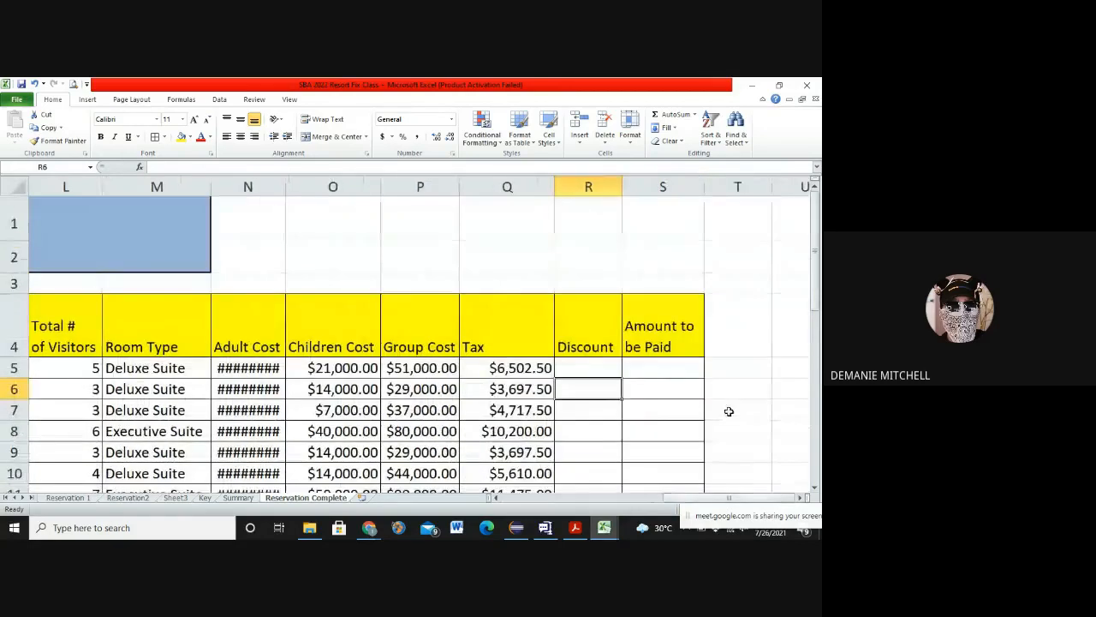
click(583, 368)
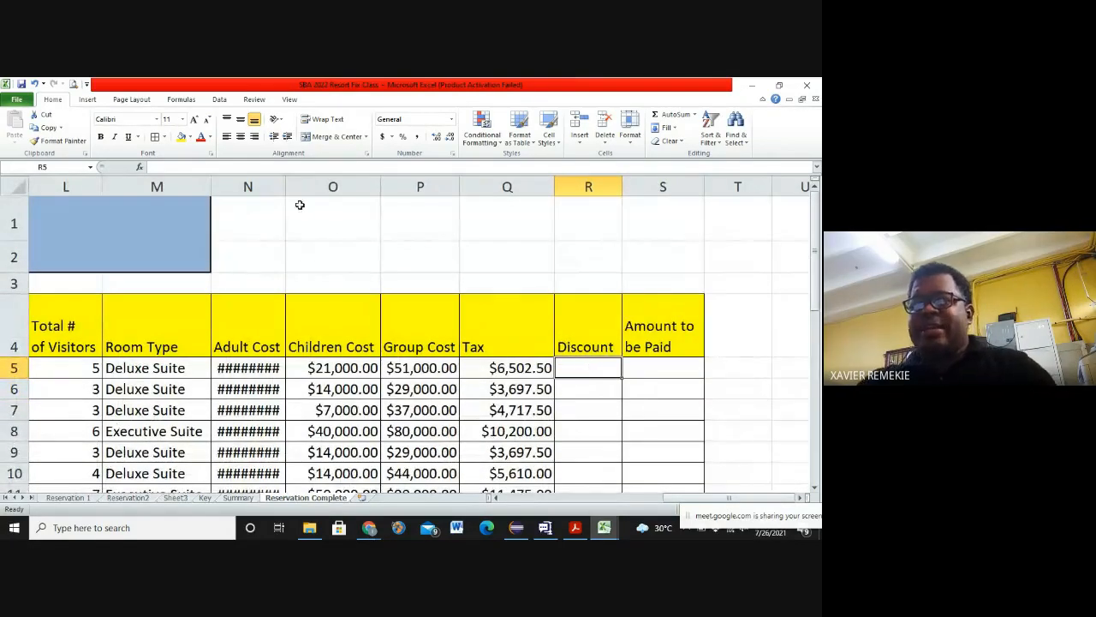
double_click(286, 183)
click(757, 327)
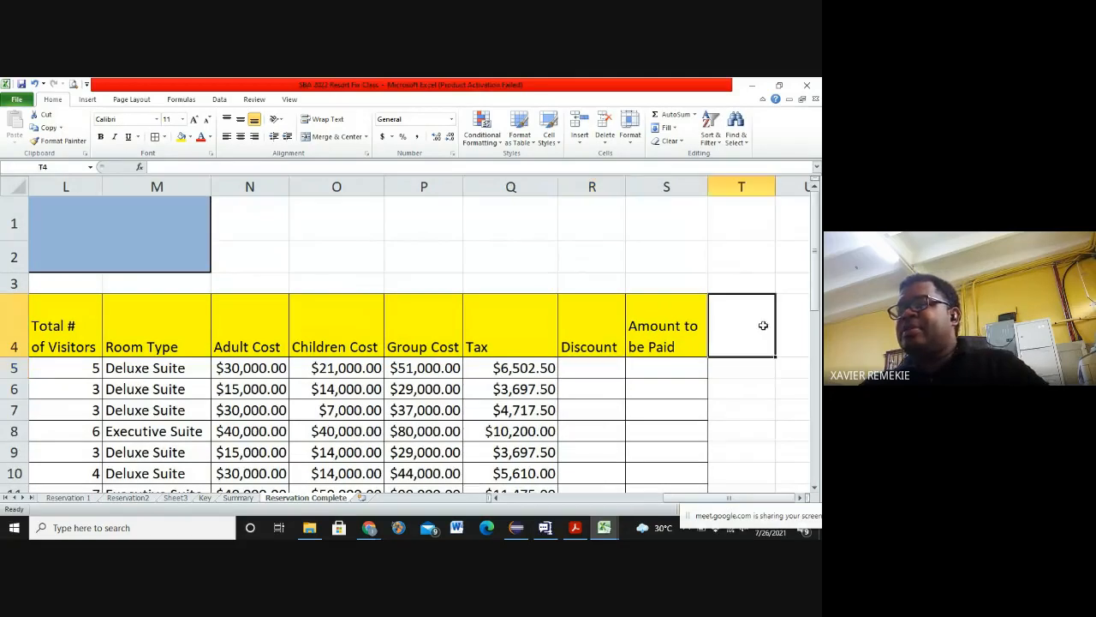
click(577, 371)
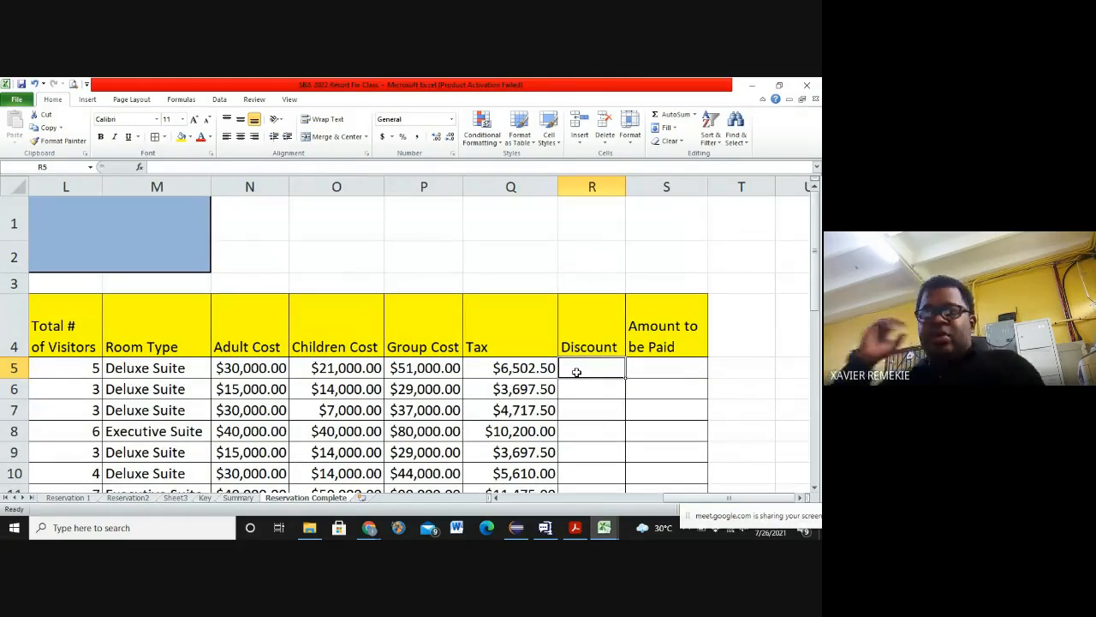
Step: Switch to the assignment PDF, review the discount rule for local visitors in the Task 3 note, and return to the workbook
key(alt+Tab)
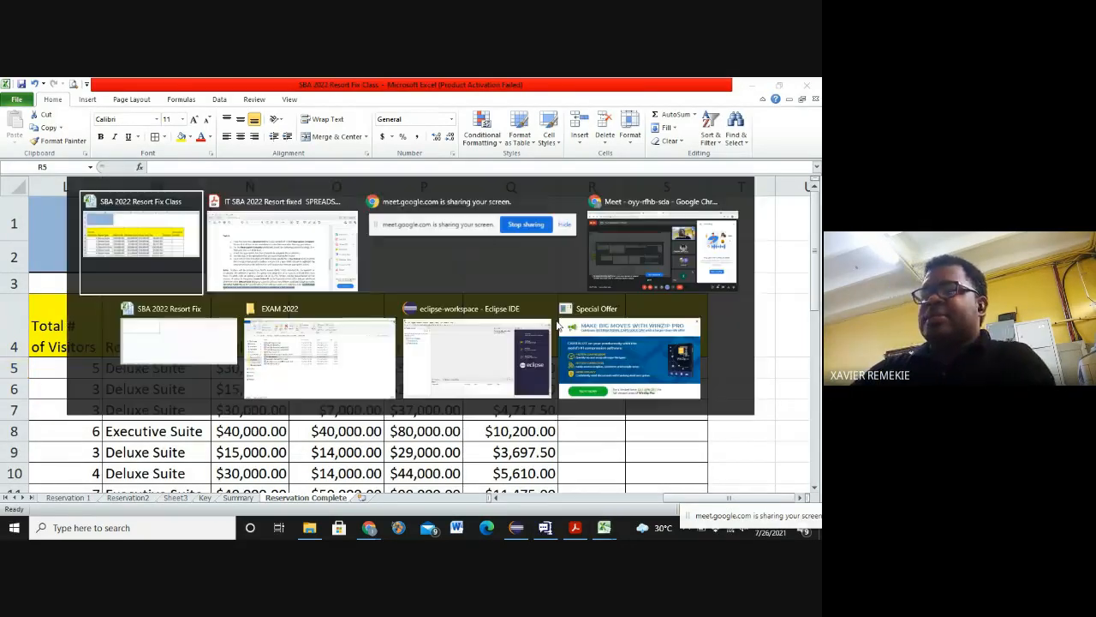
key(alt+Tab)
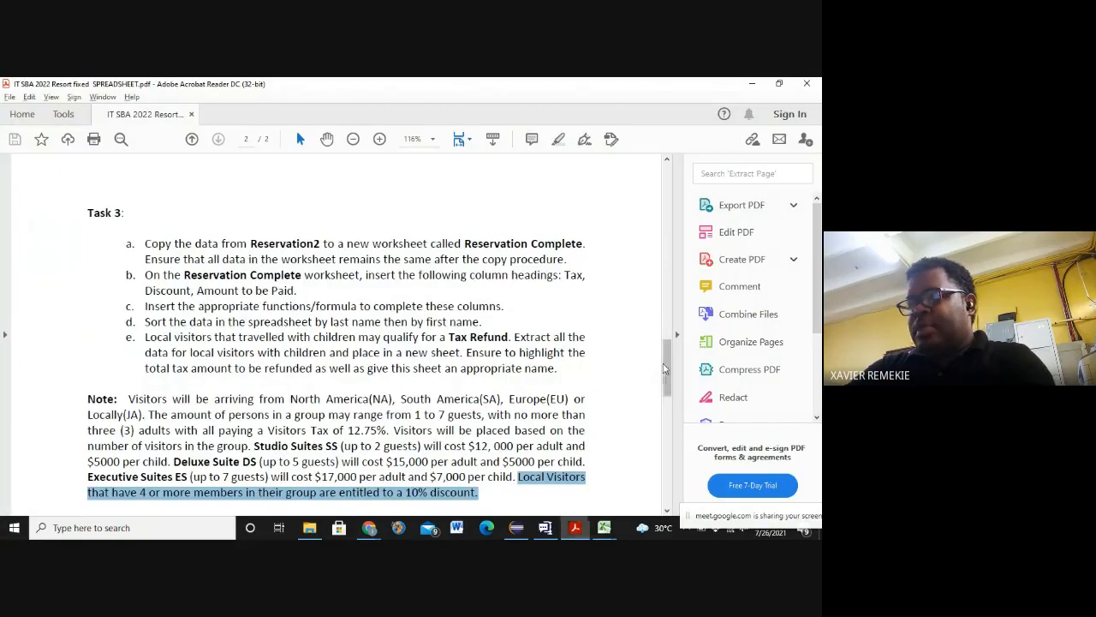
drag(664, 368, 671, 398)
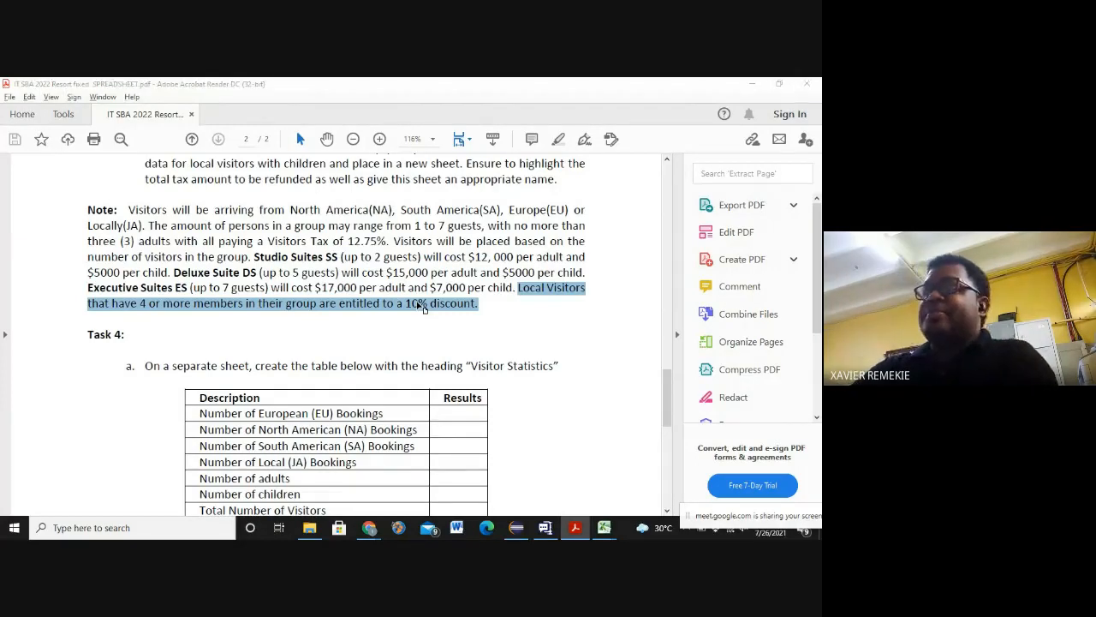
key(alt+Tab)
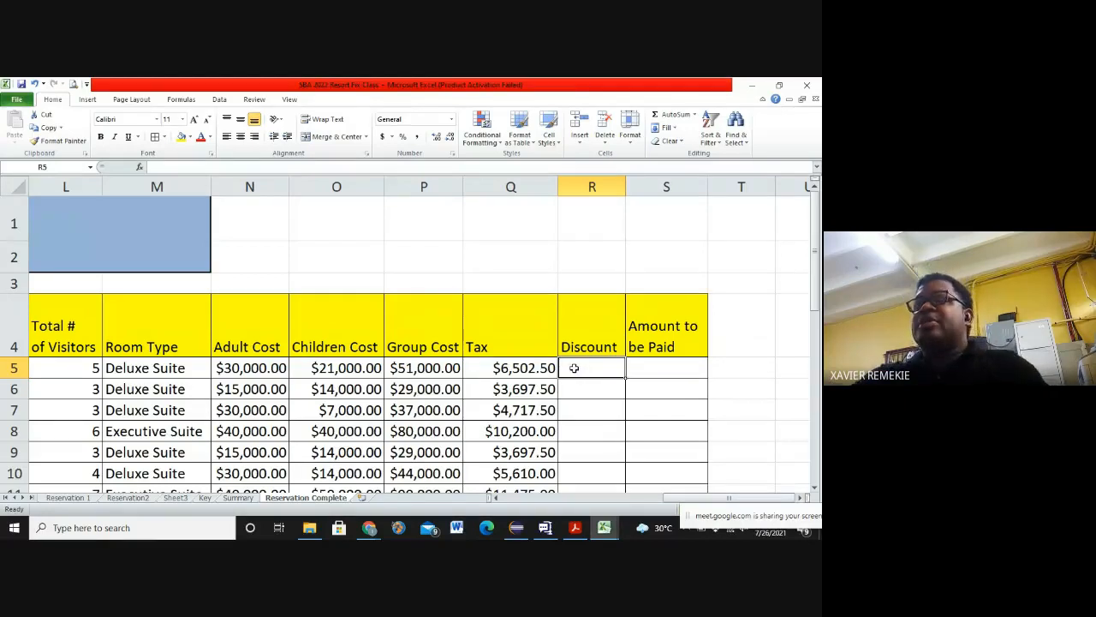
Step: Examine the first reservation's Group Cost, Total # of Visitors and Region cells as inputs for the discount rule
click(423, 369)
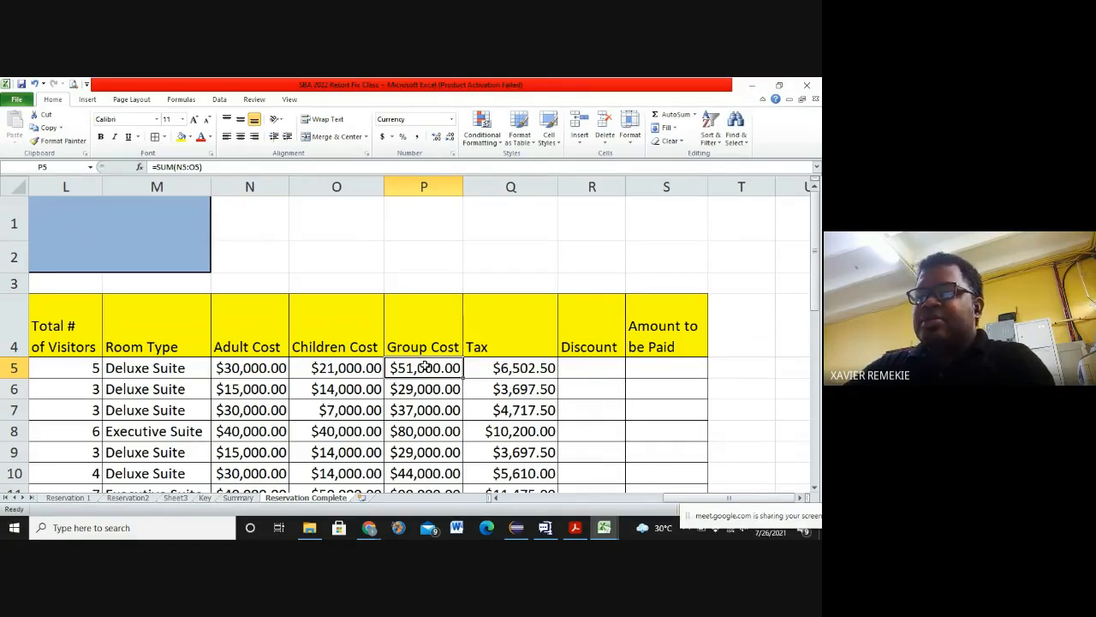
click(677, 500)
drag(677, 500, 663, 500)
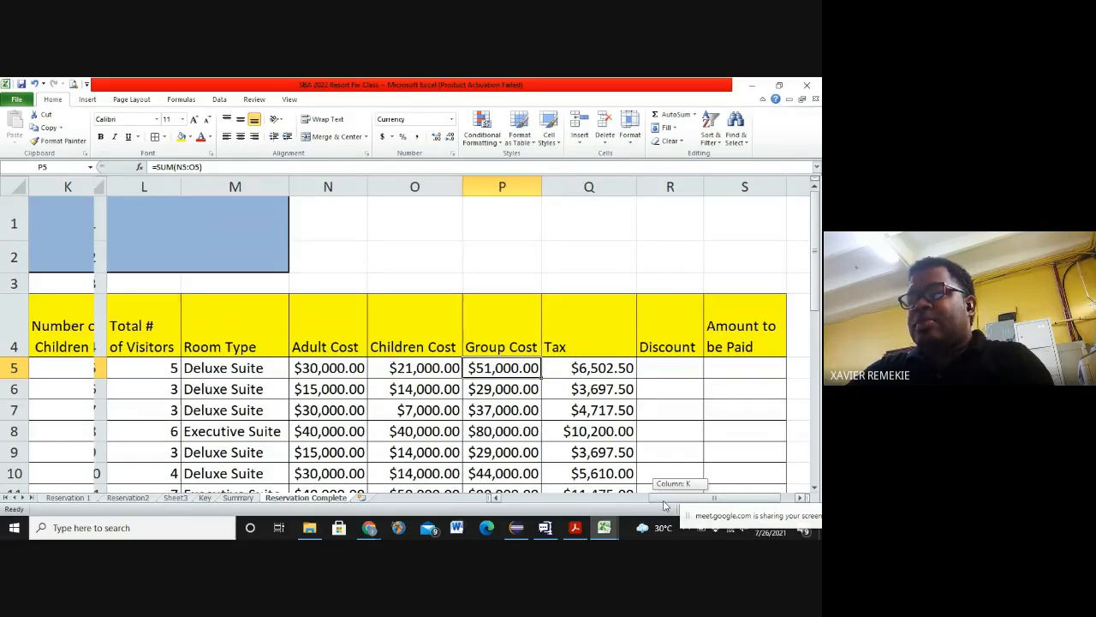
click(160, 371)
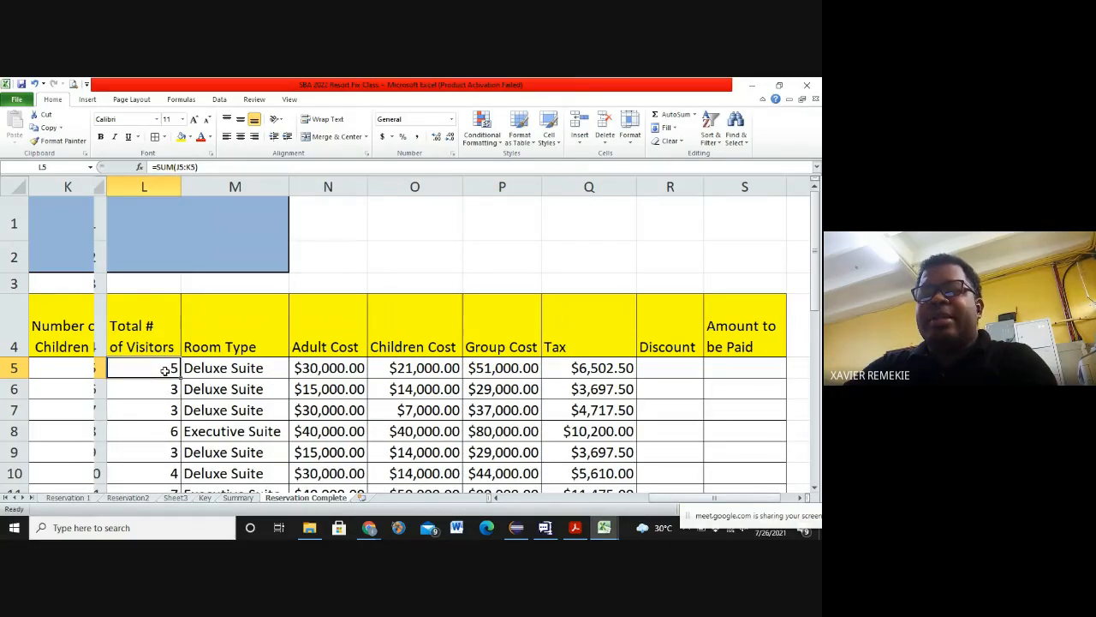
ctrl+scroll(174, 377, down, 3)
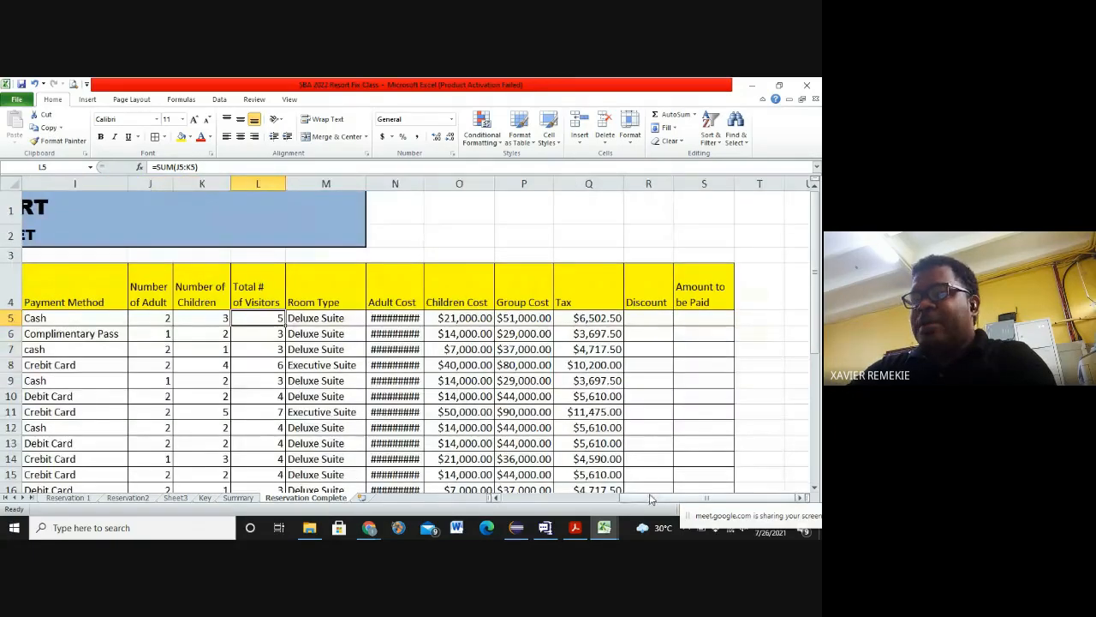
drag(649, 500, 582, 505)
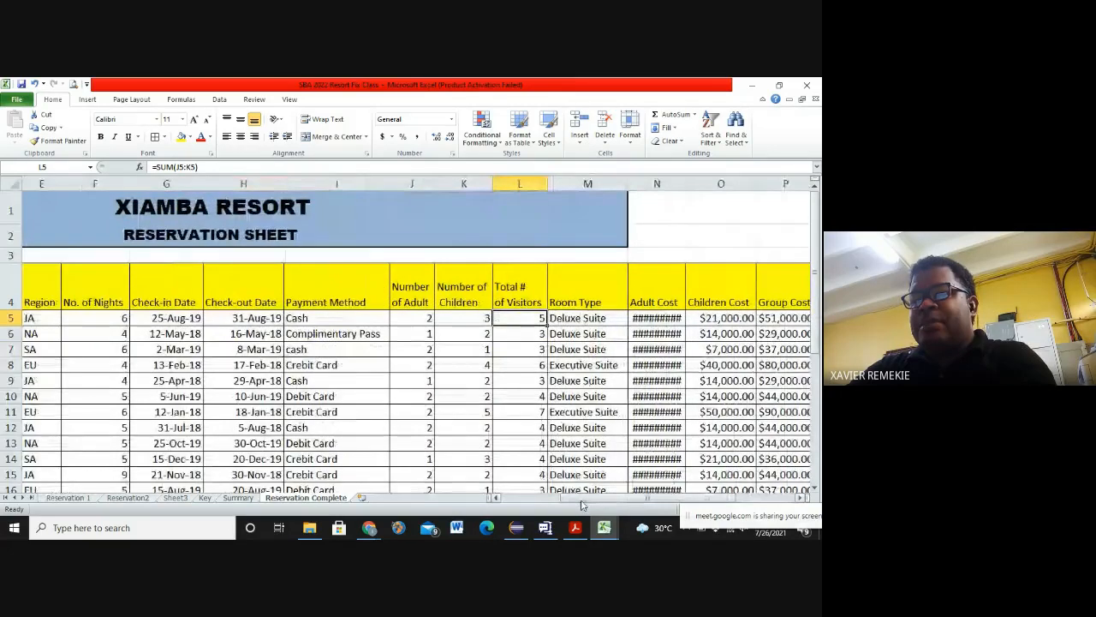
click(38, 317)
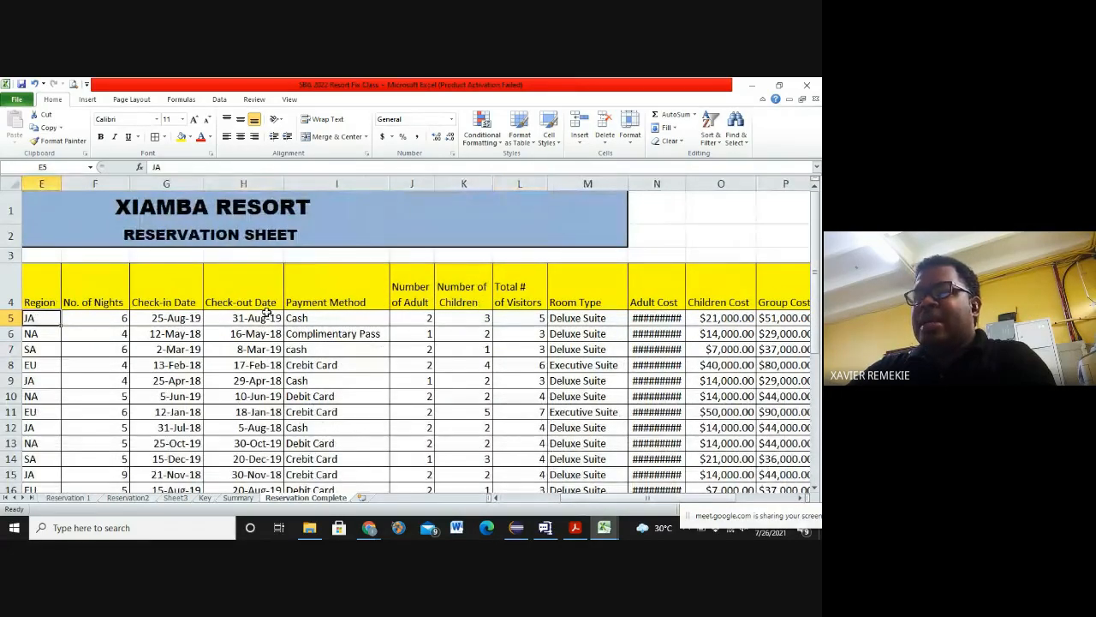
ctrl+click(530, 318)
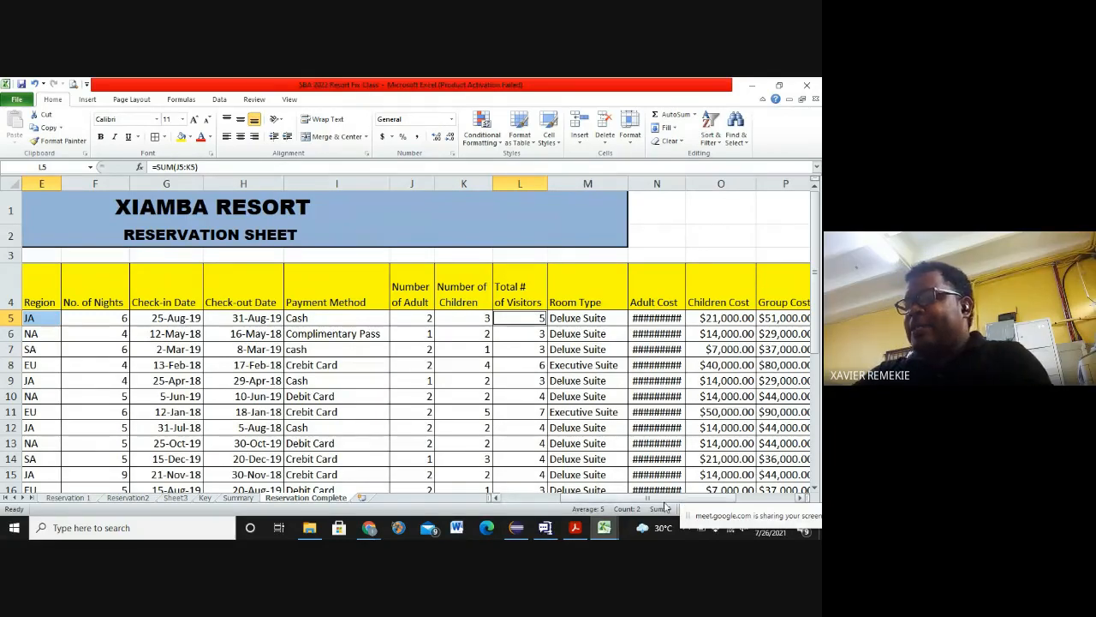
drag(665, 503, 721, 504)
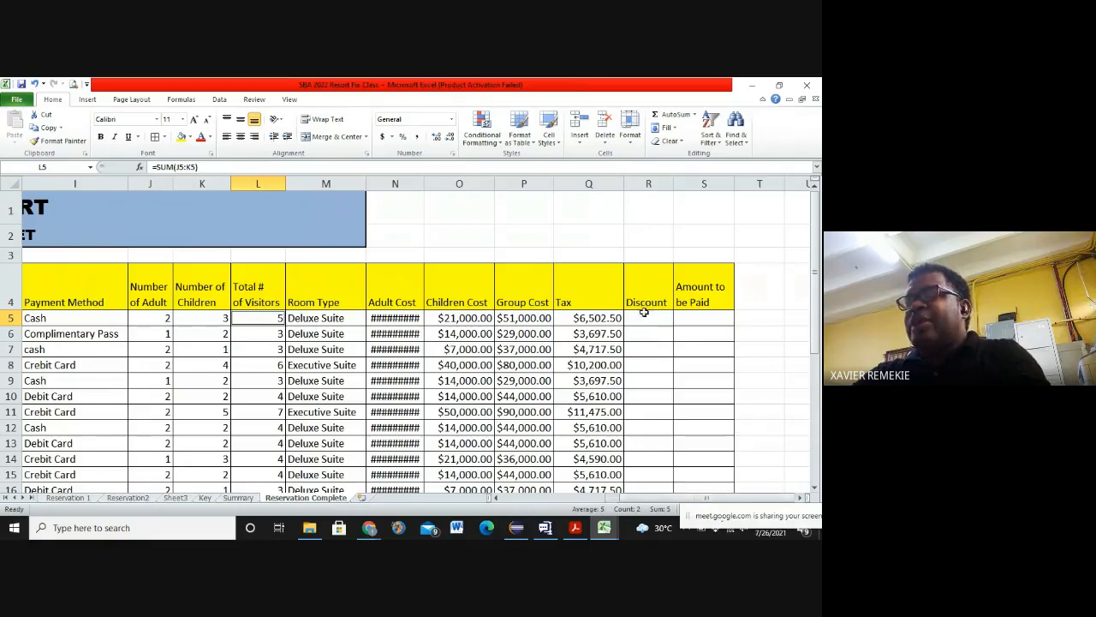
Step: Widen the Discount column and begin the formula =IF(AND( in the first reservation's Discount cell, R5
click(649, 317)
drag(673, 182, 727, 183)
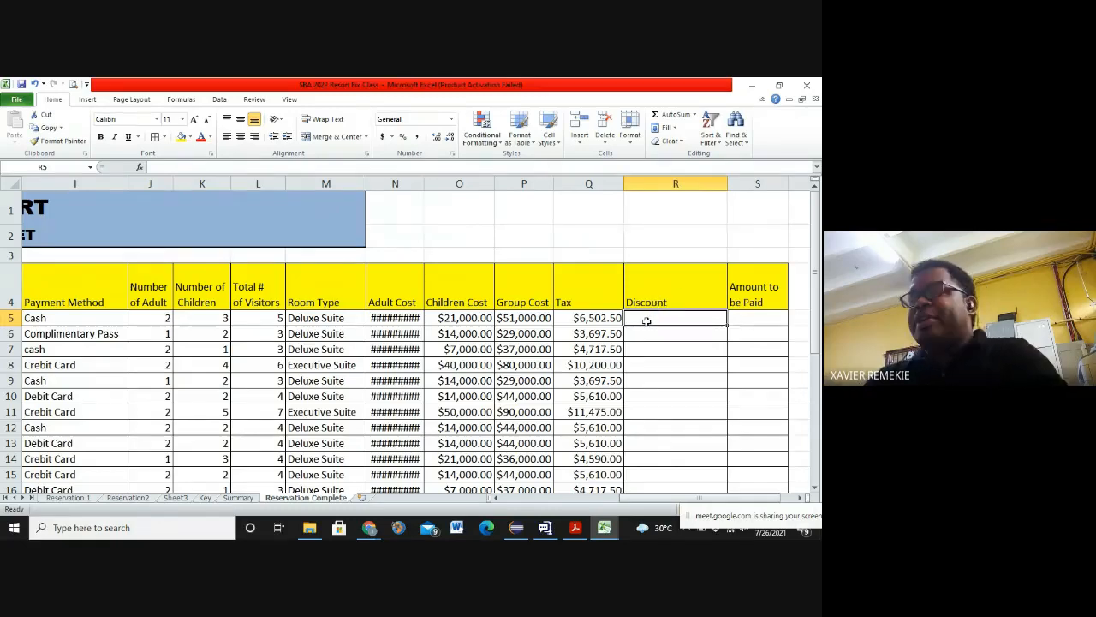
text(=)
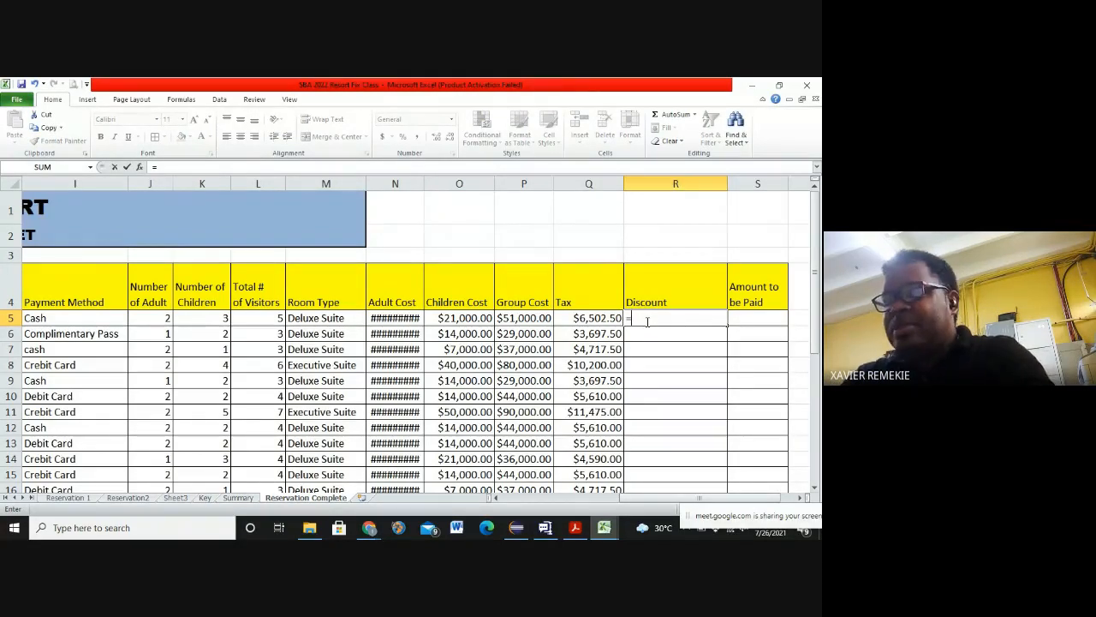
text(IF)
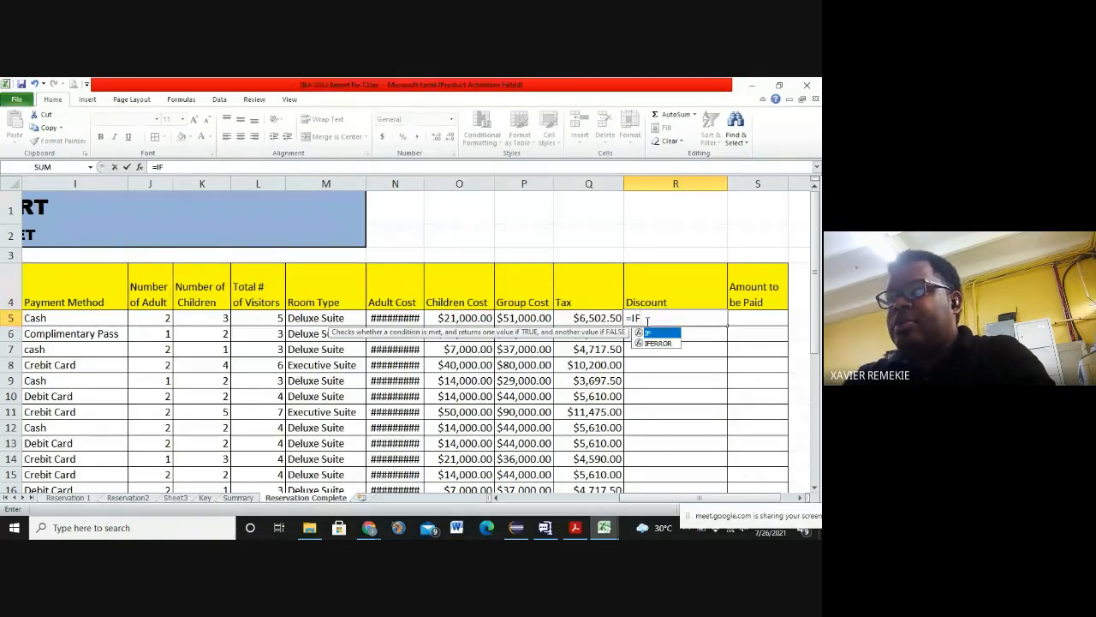
text(()
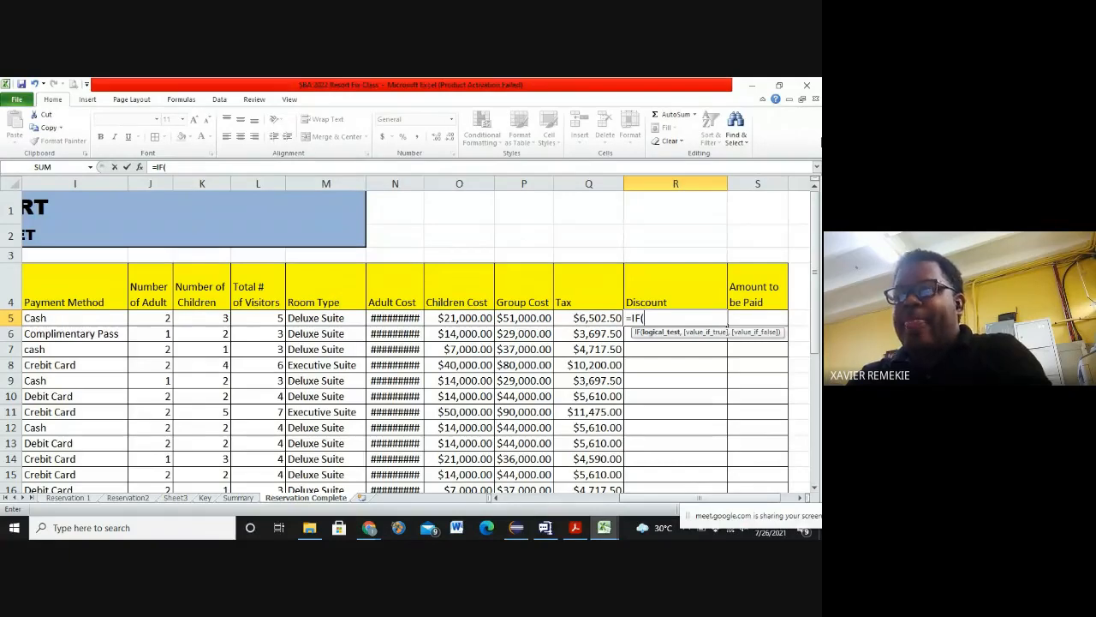
text(a)
key(BackSpace)
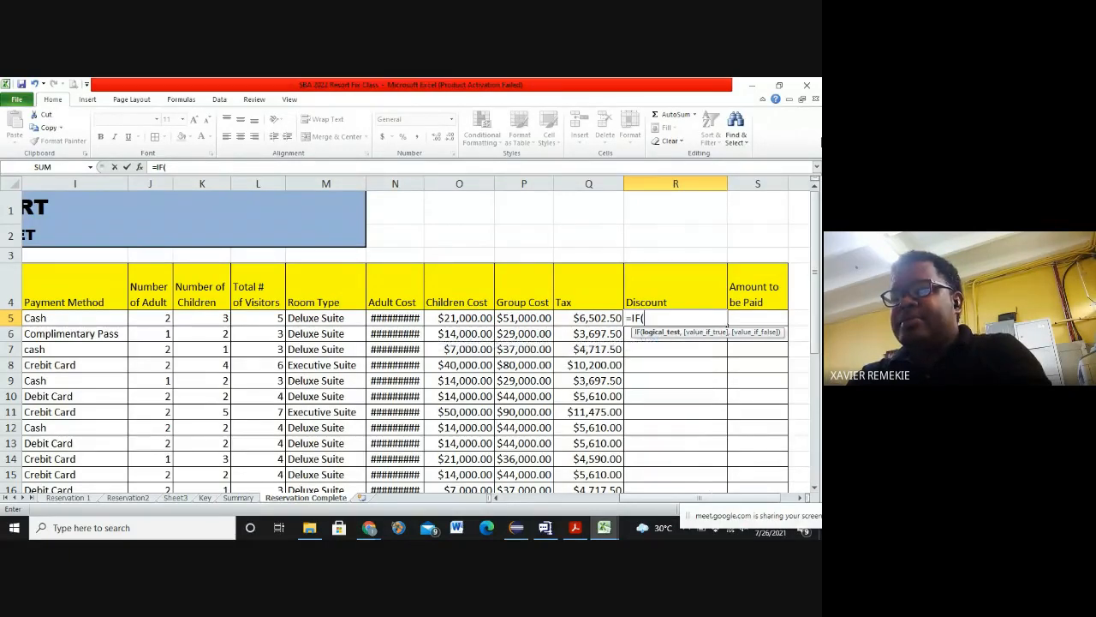
text(AND)
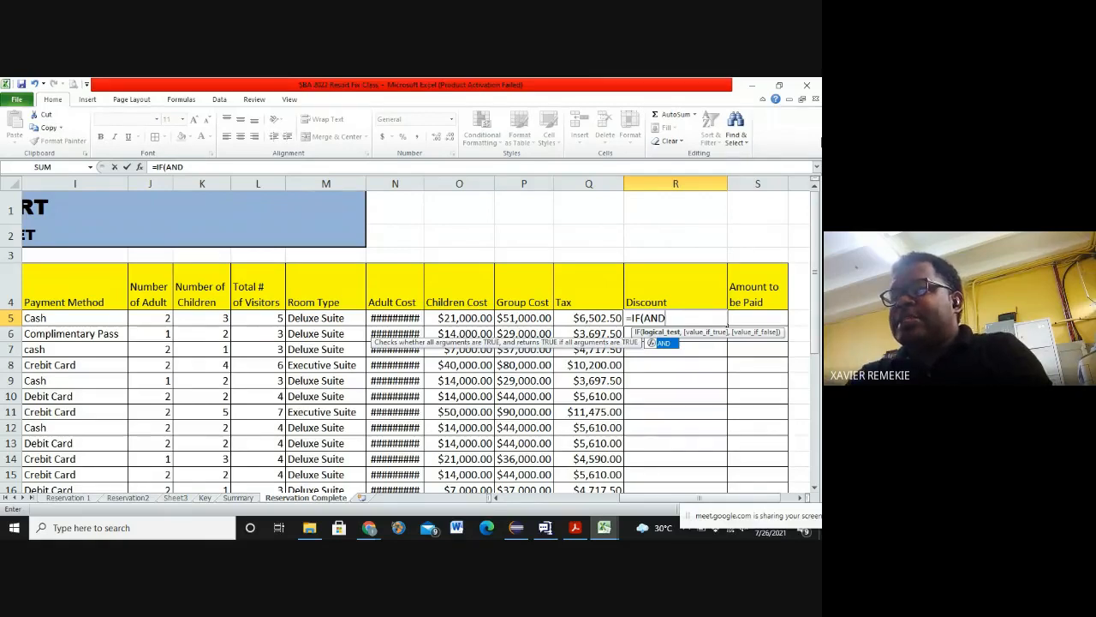
text(()
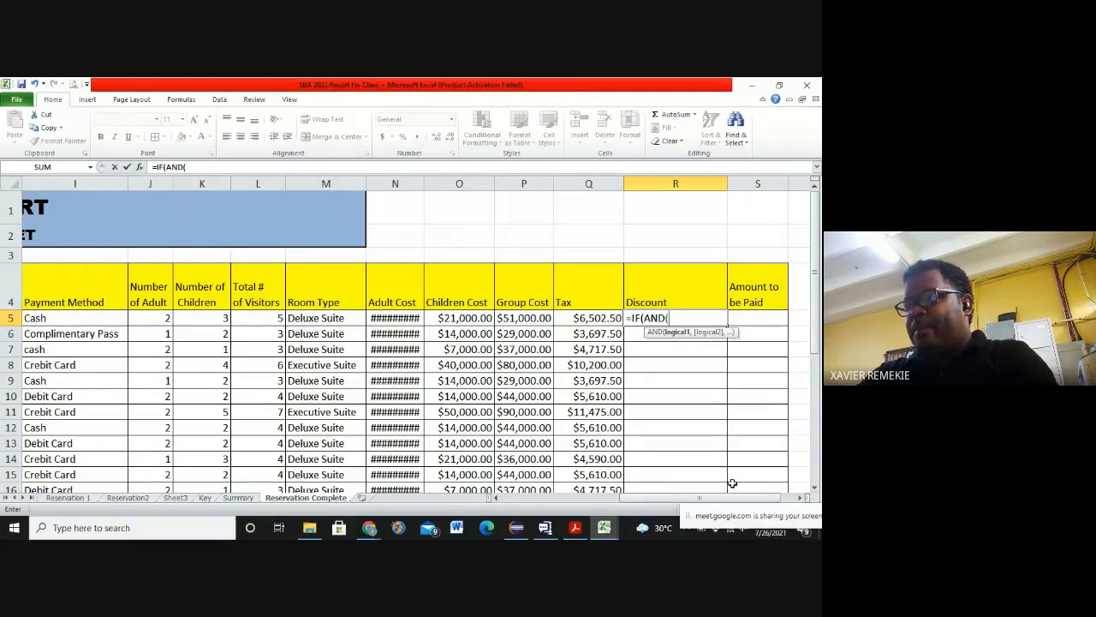
Step: Add the local-visitor condition on the Region cell to the discount formula, extending it to =IF(AND(E5="JA"),
drag(685, 501, 606, 504)
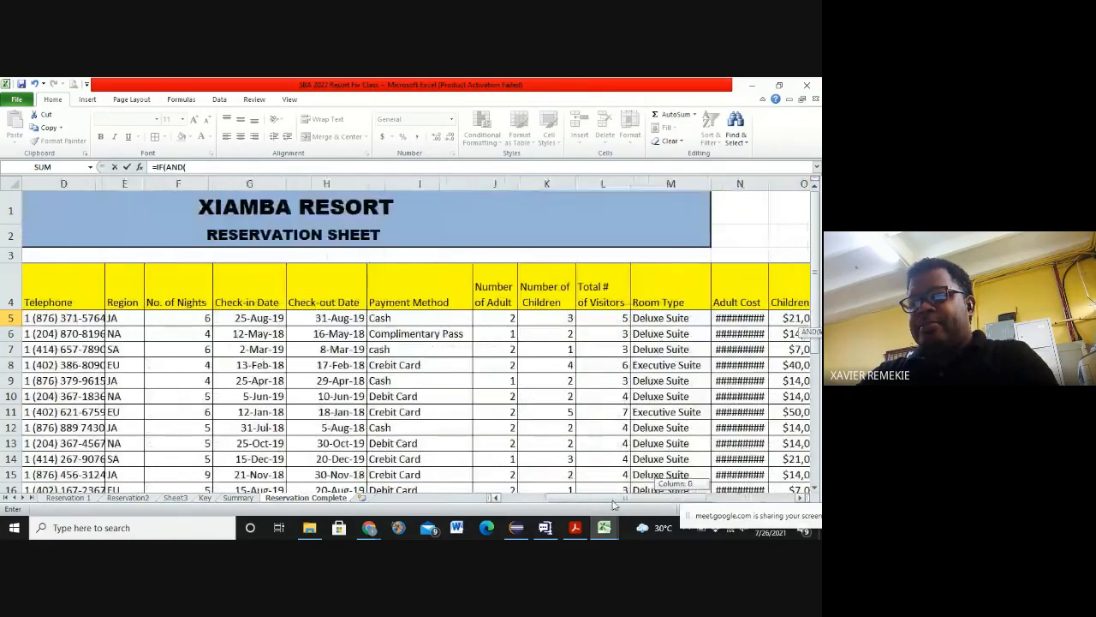
click(118, 318)
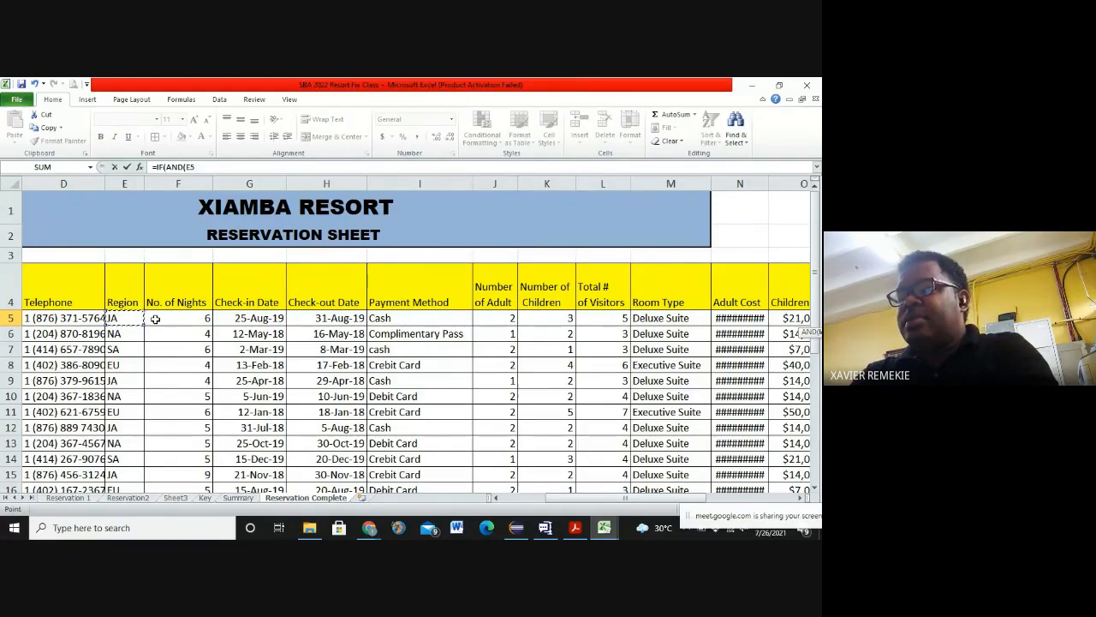
text(="JA)
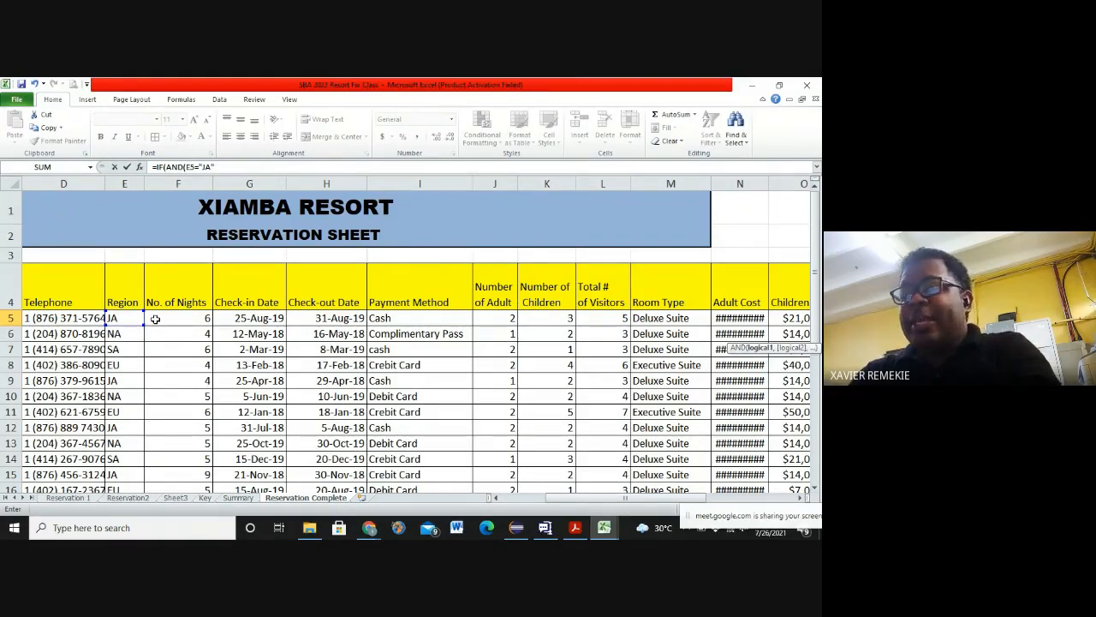
text())
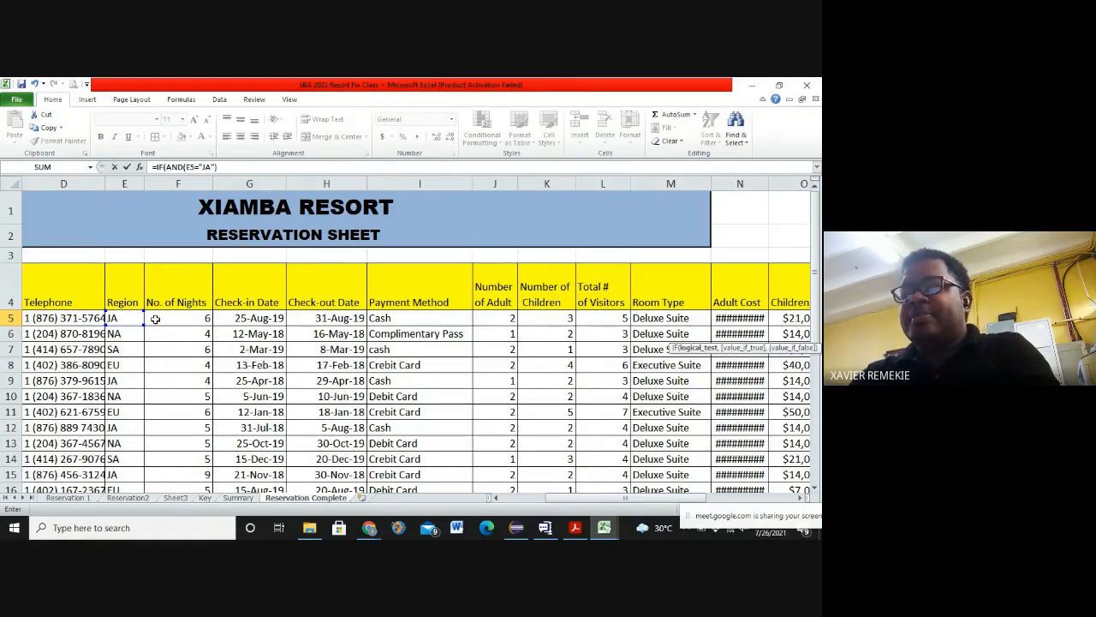
text(,)
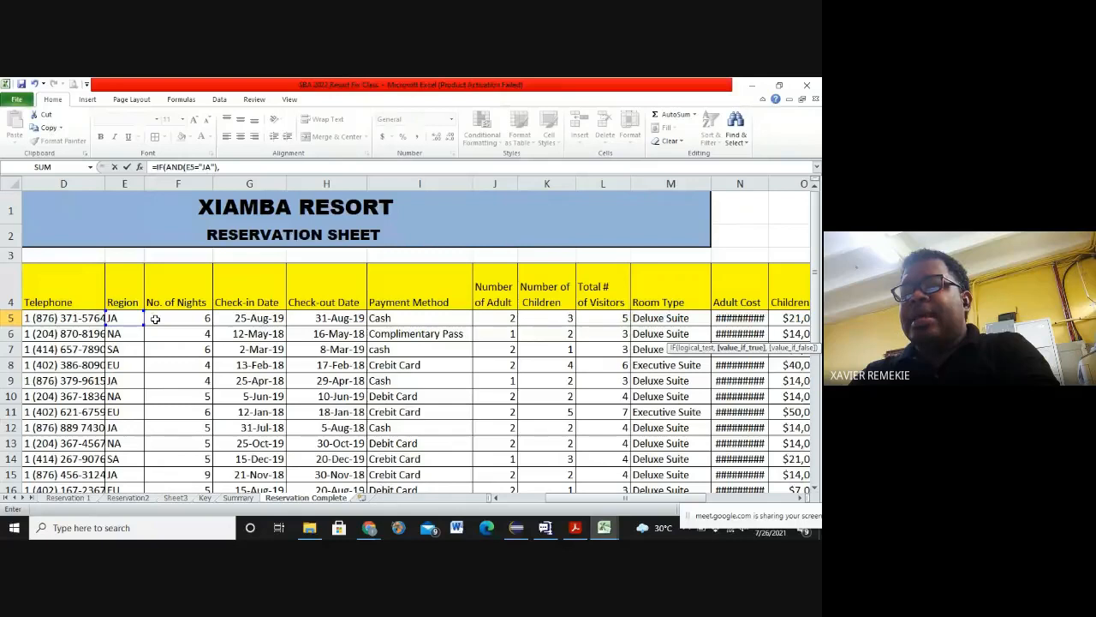
Step: Add the group-size condition (L5>=4), to the discount formula, using the first reservation's Total # of Visitors cell
text( ()
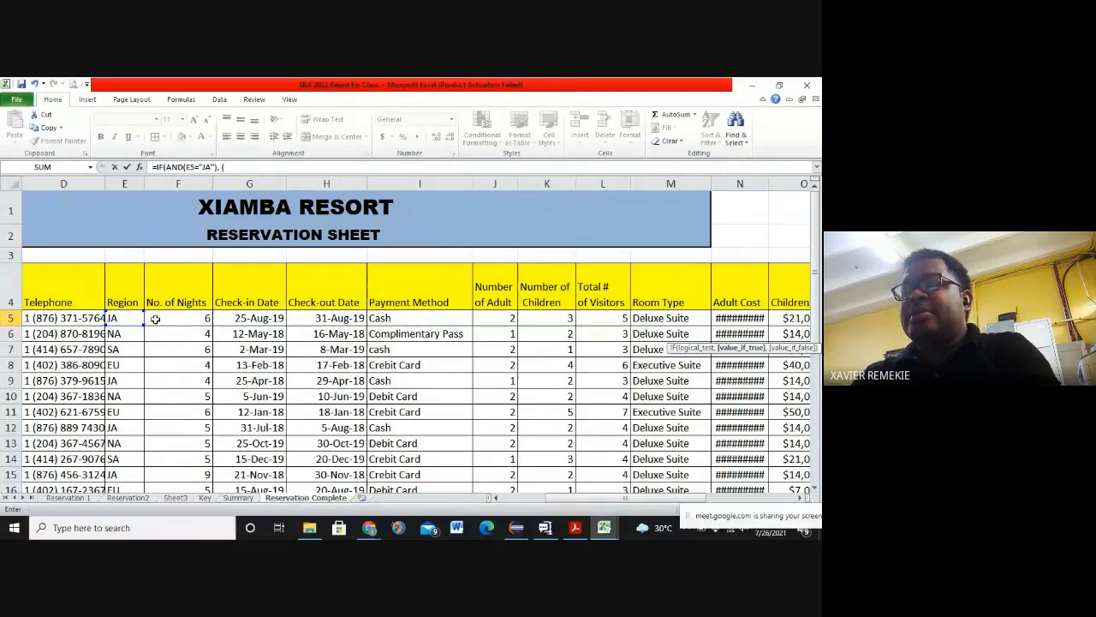
click(608, 317)
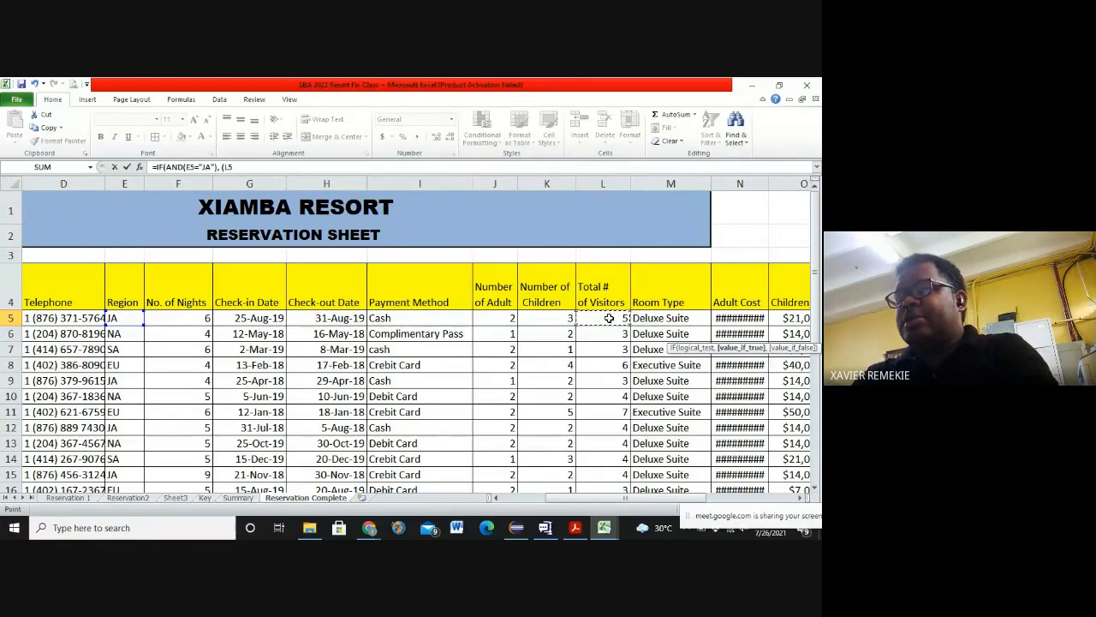
text(>=)
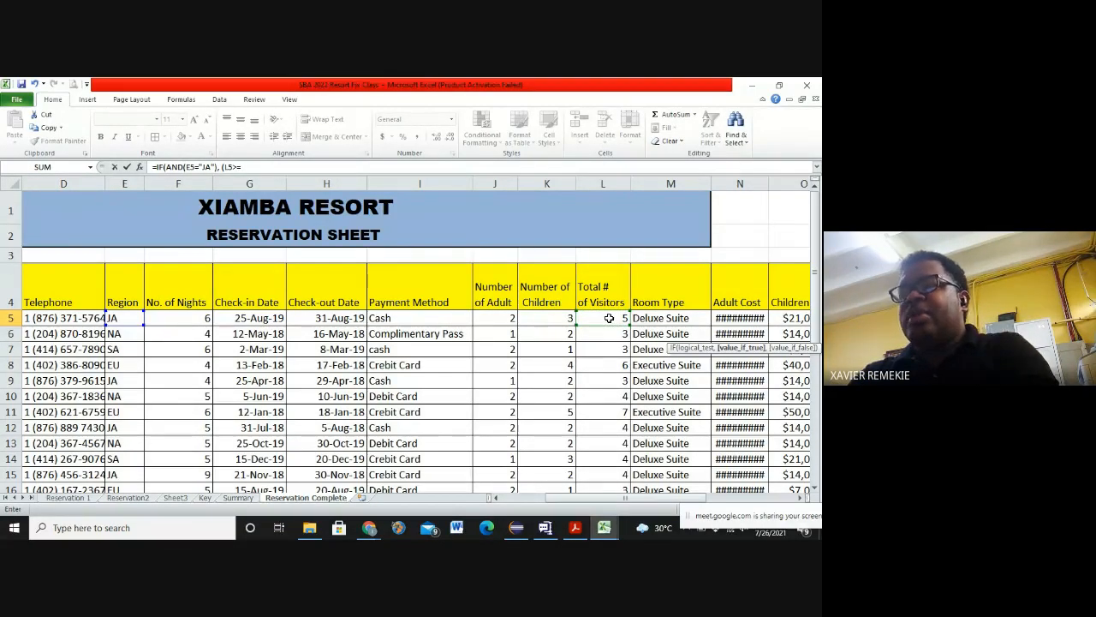
text(4))
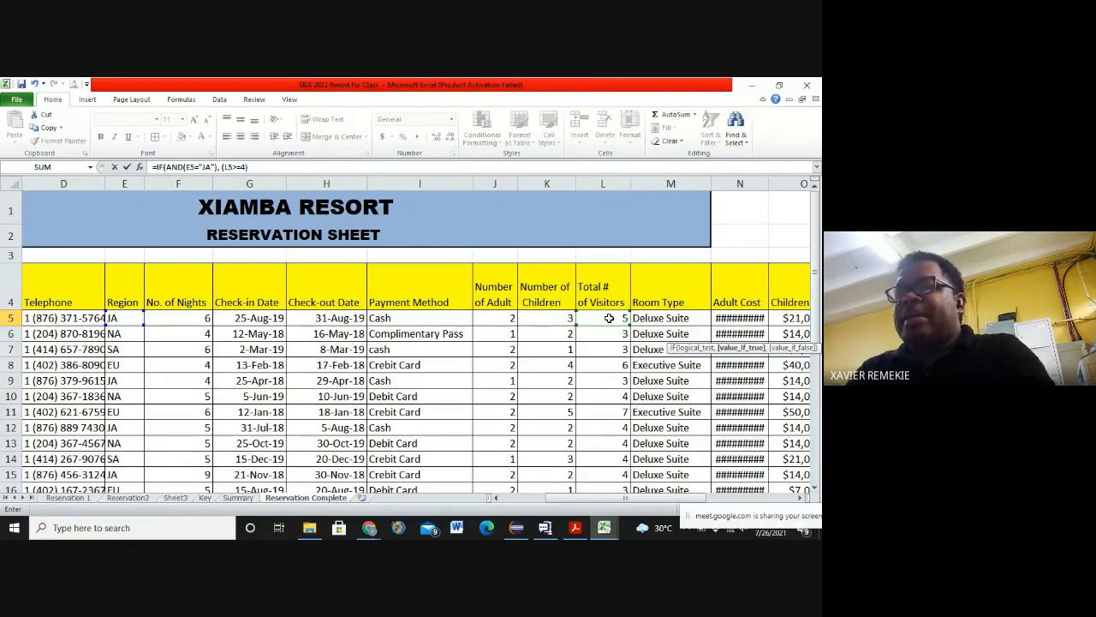
text(,)
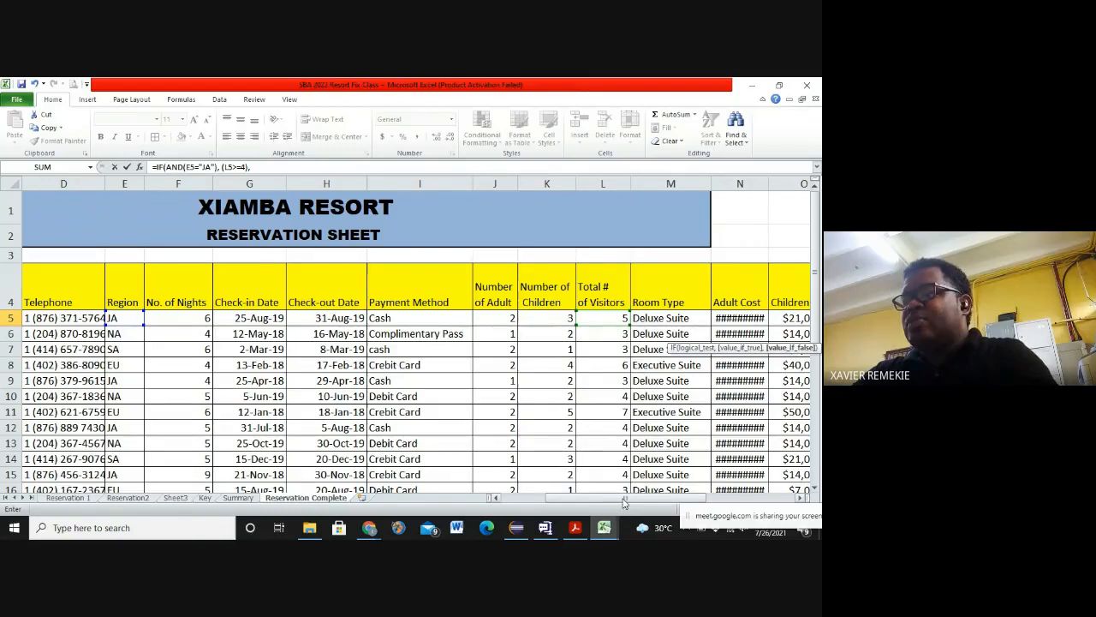
Step: Add P5*Key!B10 as the value-if-true in the discount formula, multiplying the Group Cost by the Key sheet's discount rate
drag(625, 502, 687, 502)
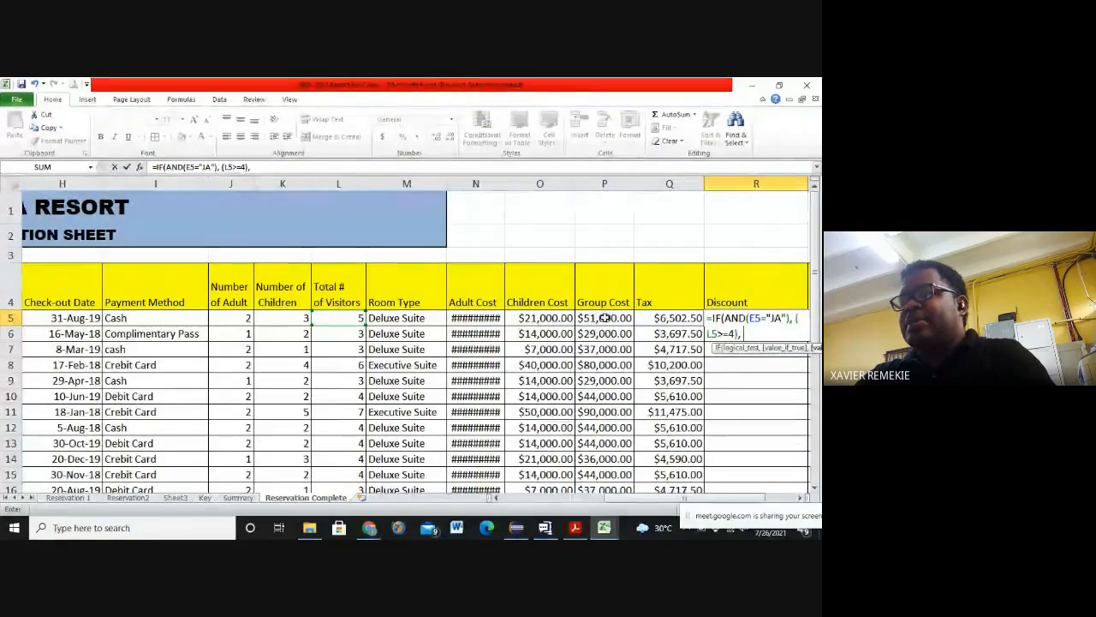
click(605, 316)
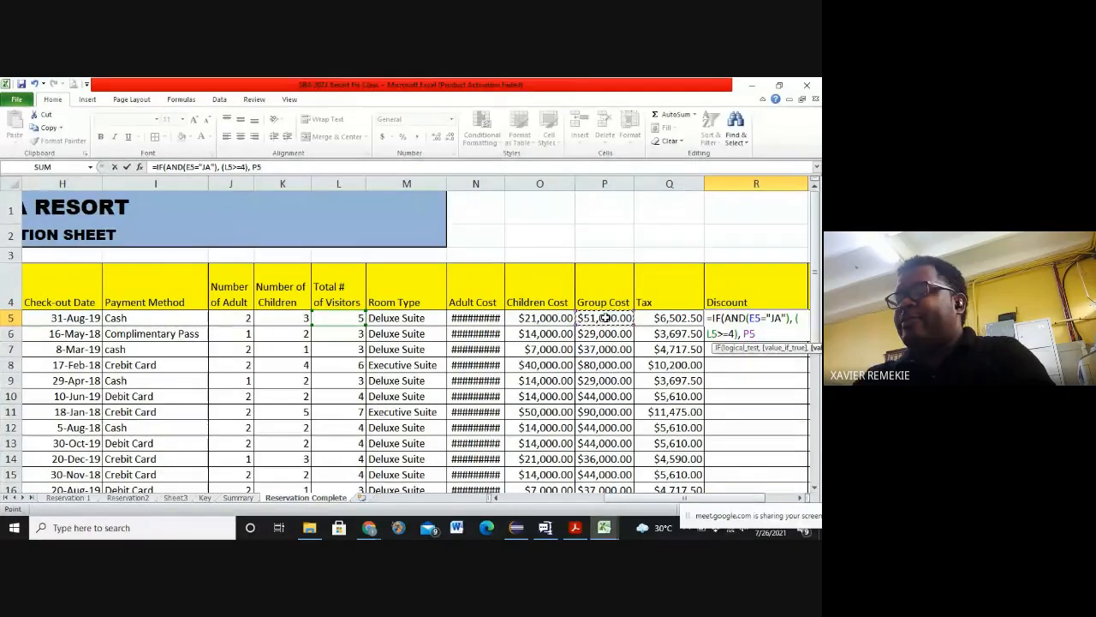
text(*)
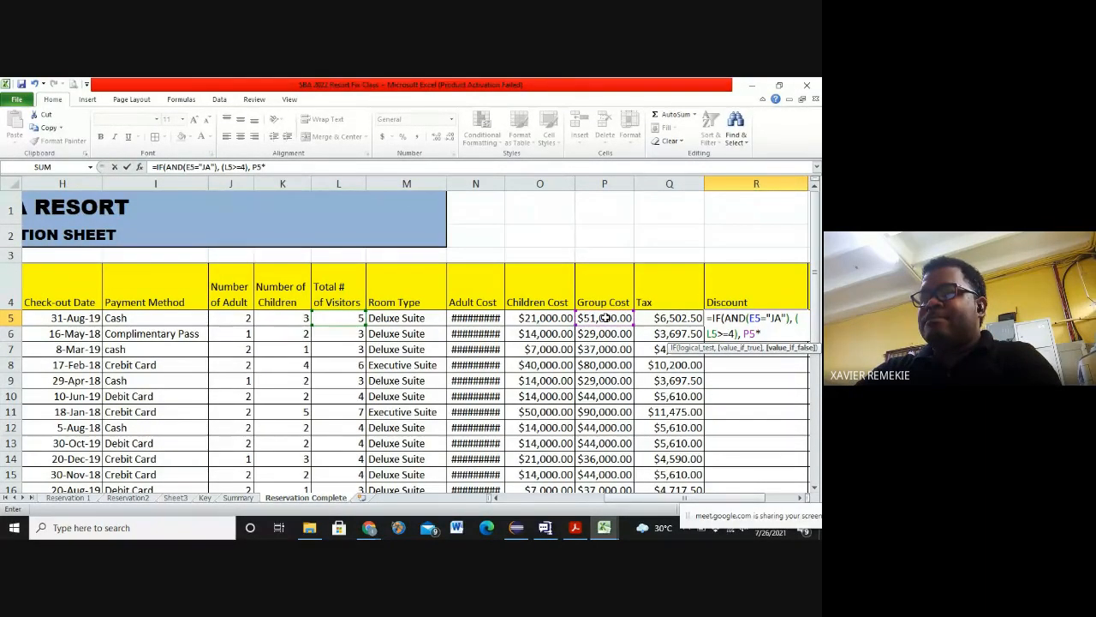
click(205, 498)
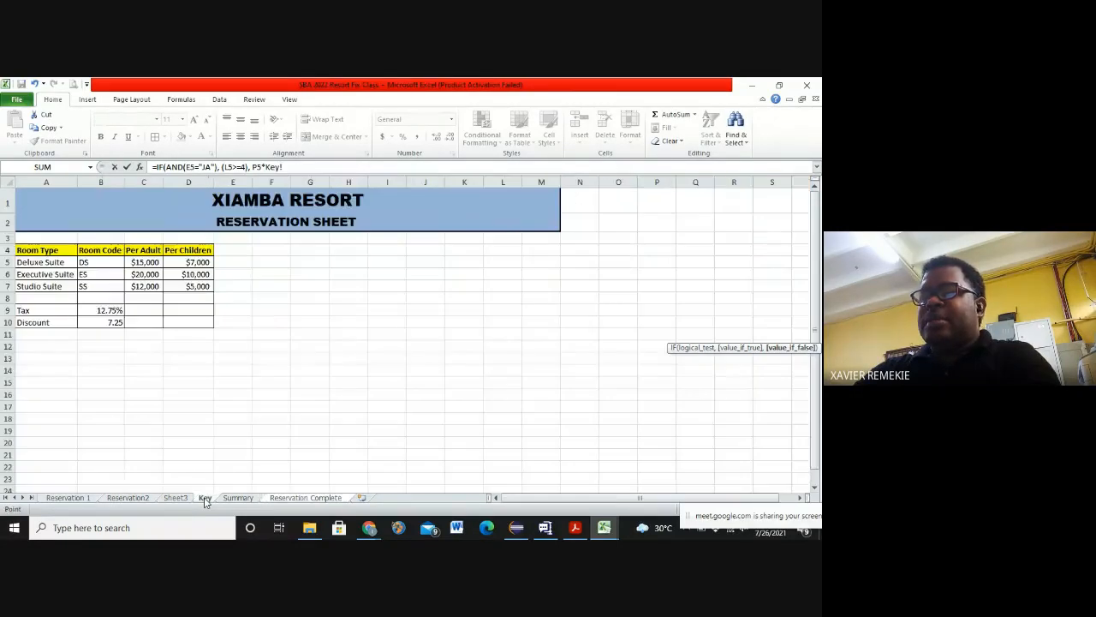
click(105, 322)
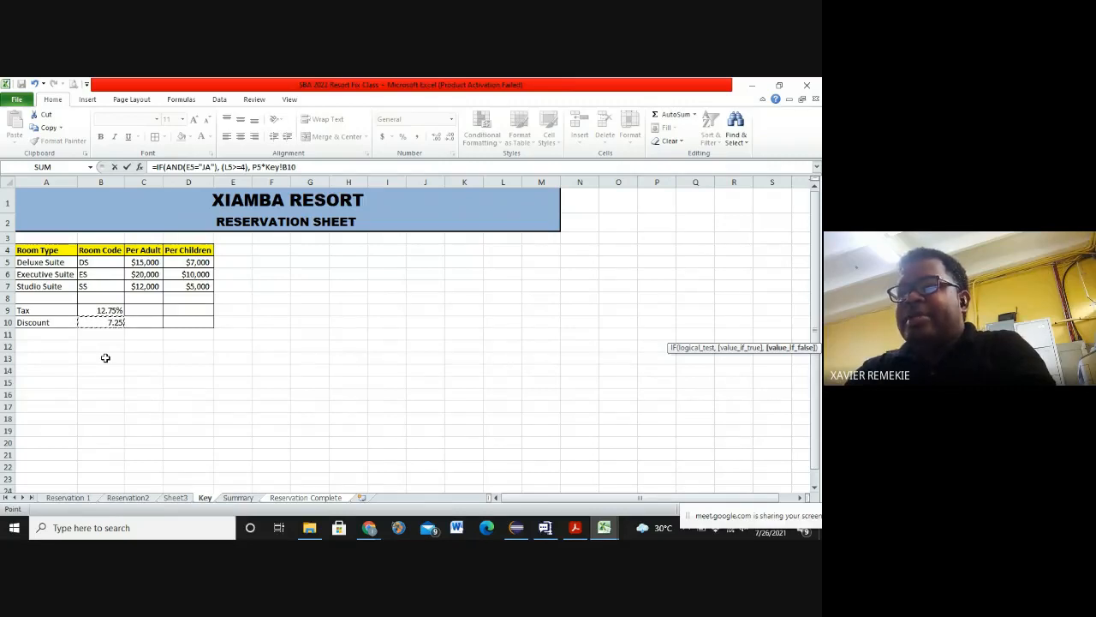
Step: Complete the discount formula with 0 as the value-if-false and a closing parenthesis, and try to enter it
click(254, 168)
drag(254, 168, 297, 168)
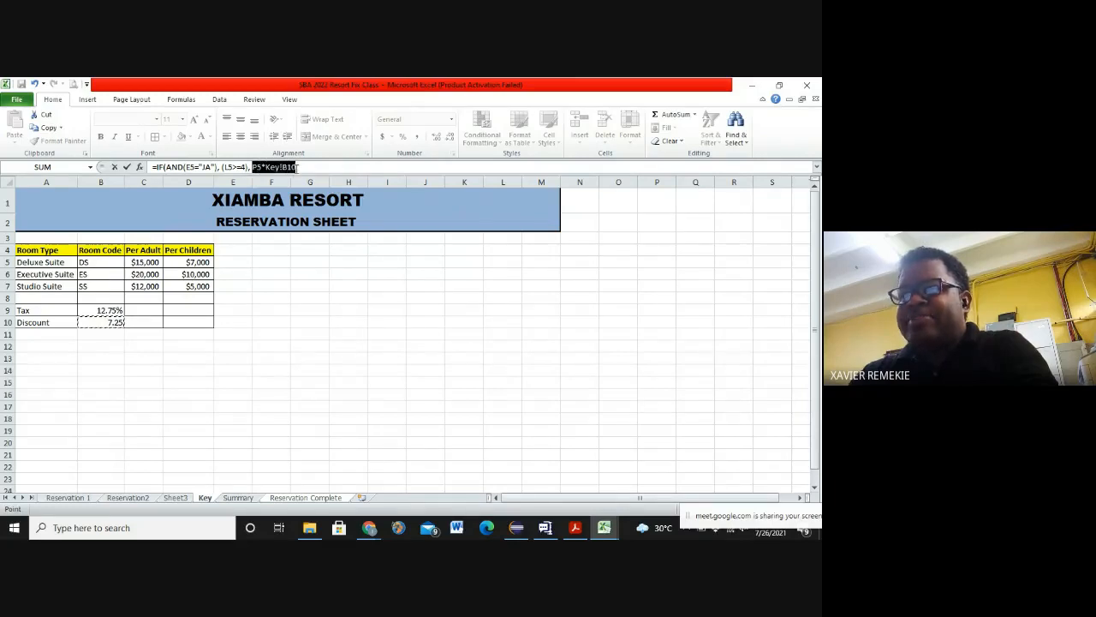
click(297, 168)
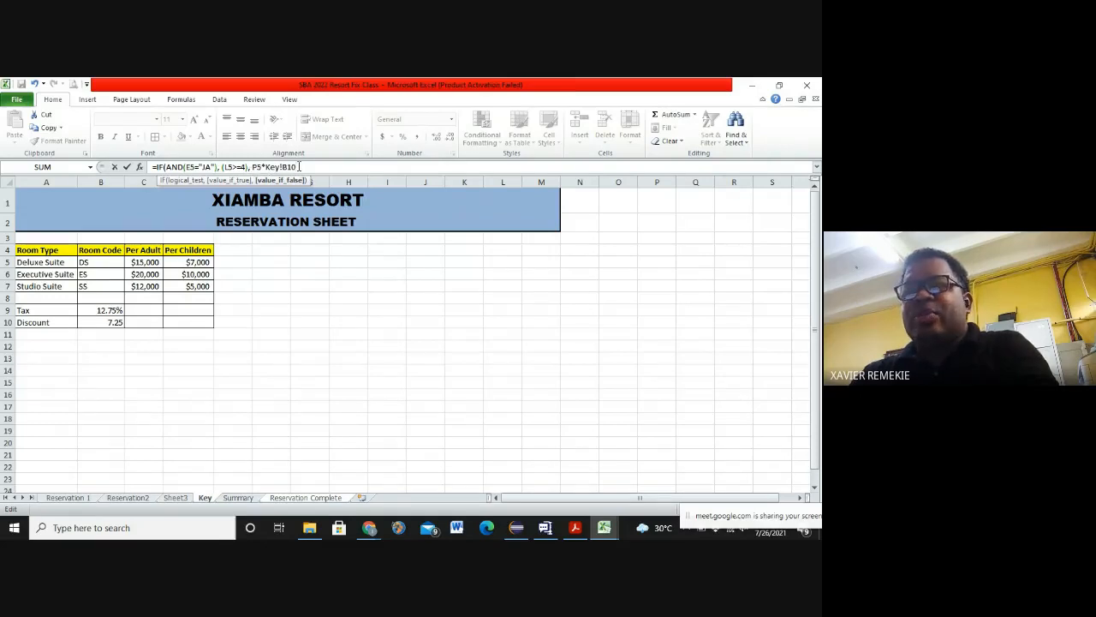
text(, )
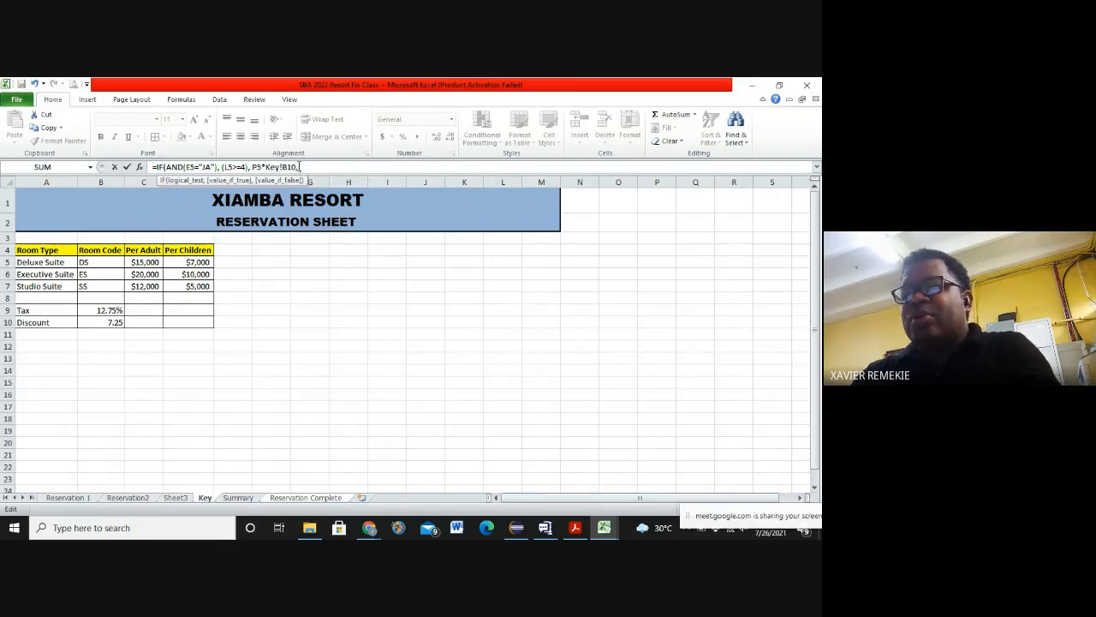
text(0)
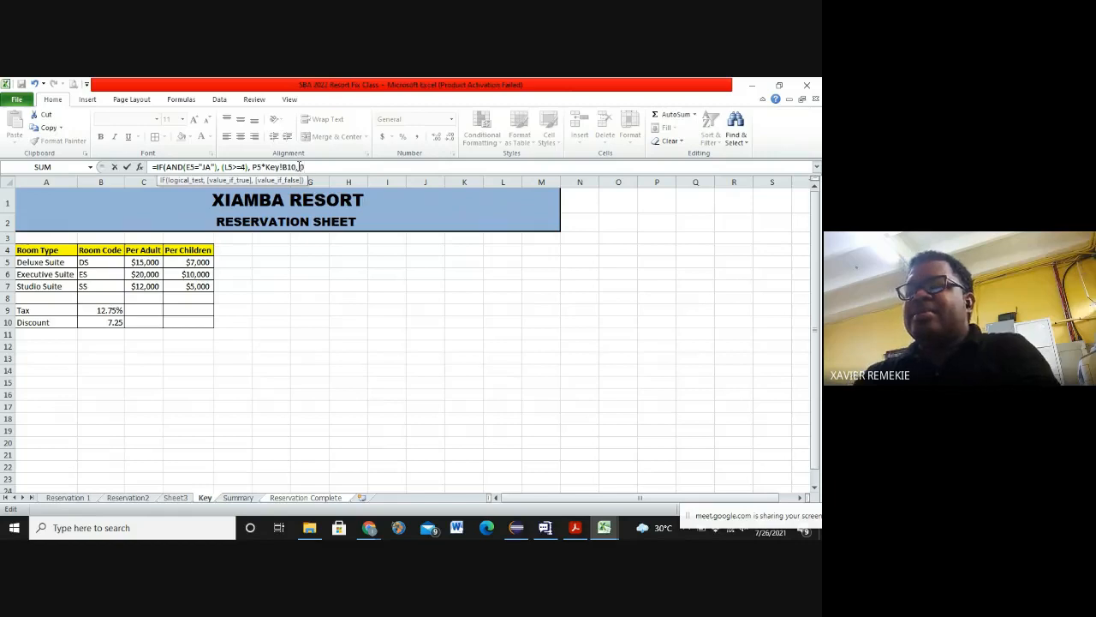
text())
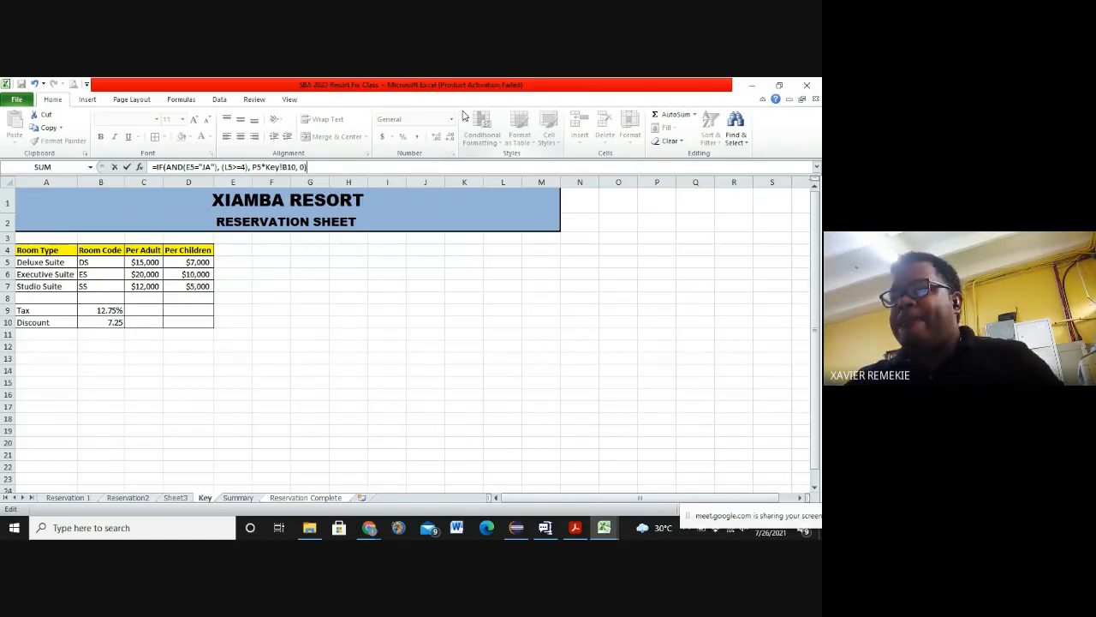
key(Return)
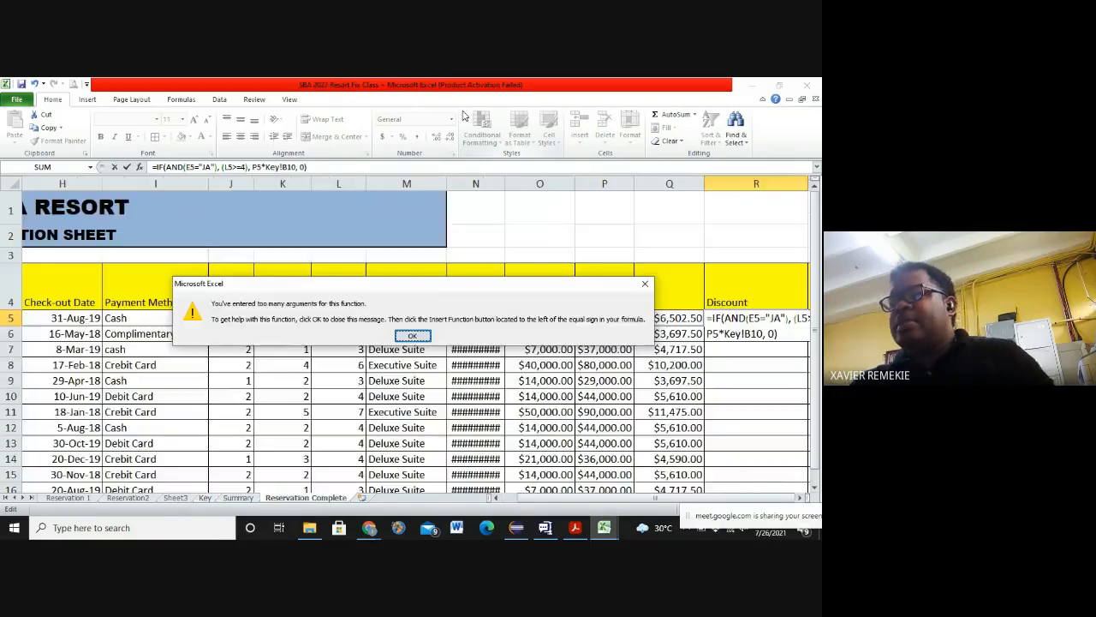
click(411, 336)
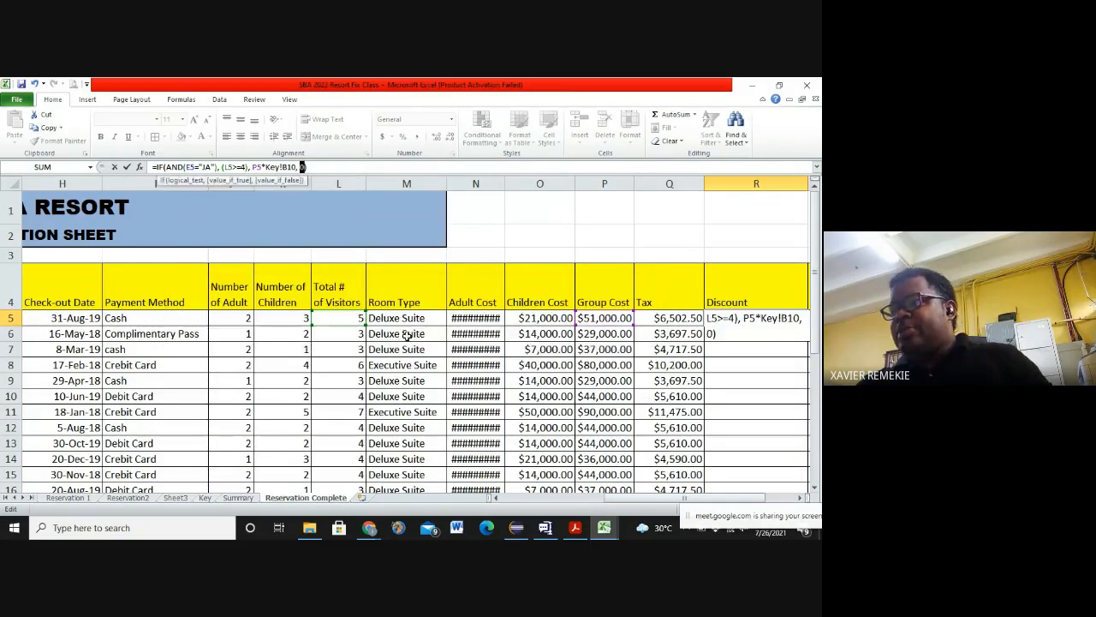
Step: Try to enter the discount formula with a second closing parenthesis at its end
click(317, 168)
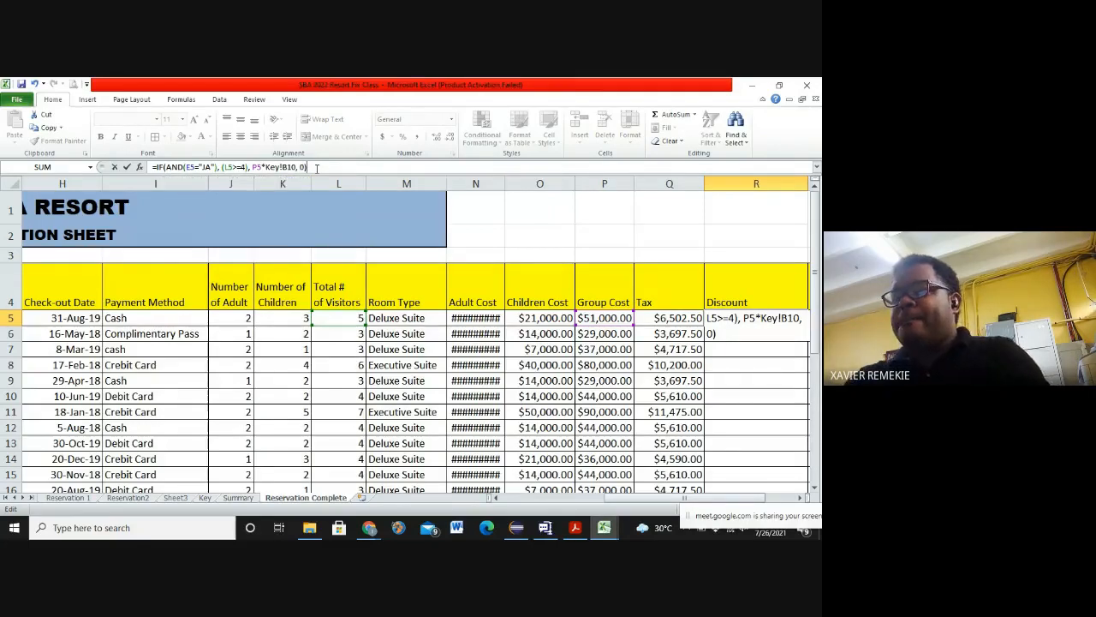
text())
key(Return)
key(Return)
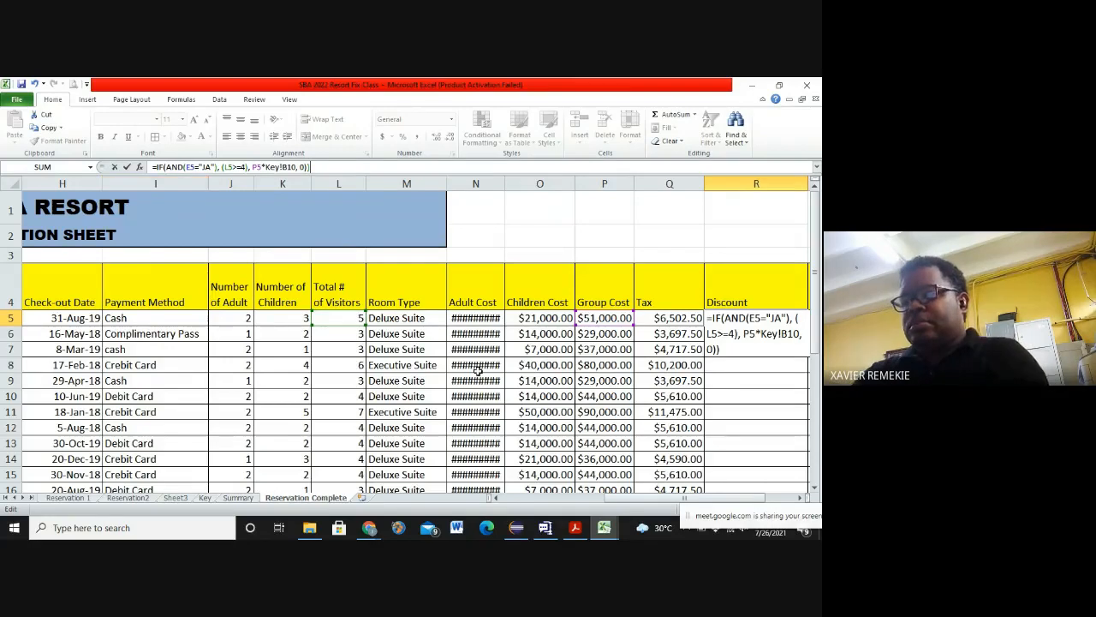
click(603, 529)
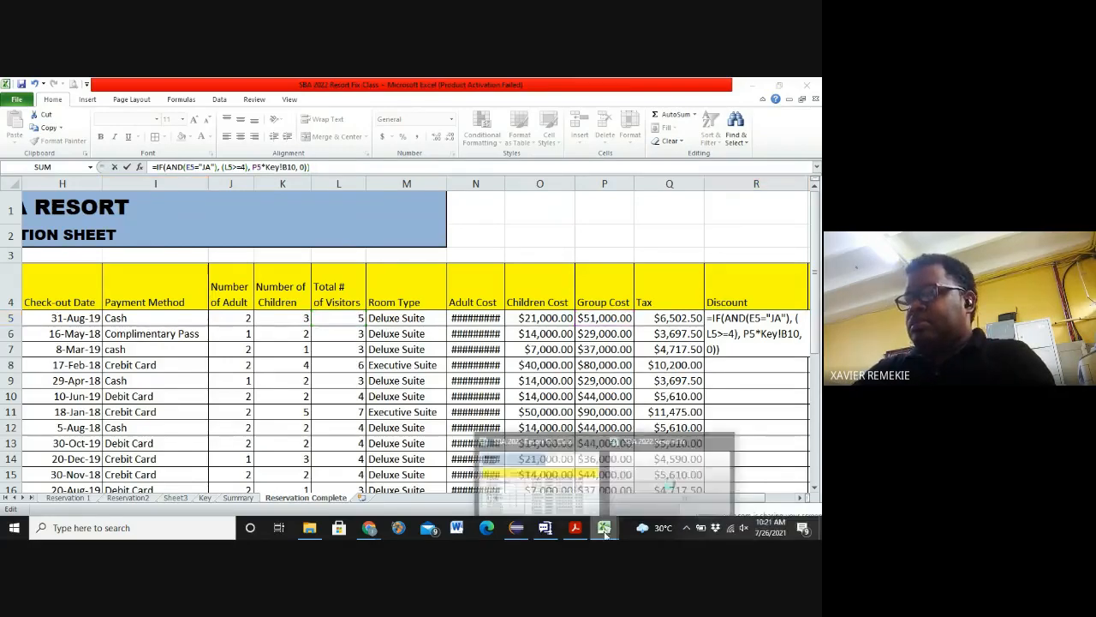
click(641, 487)
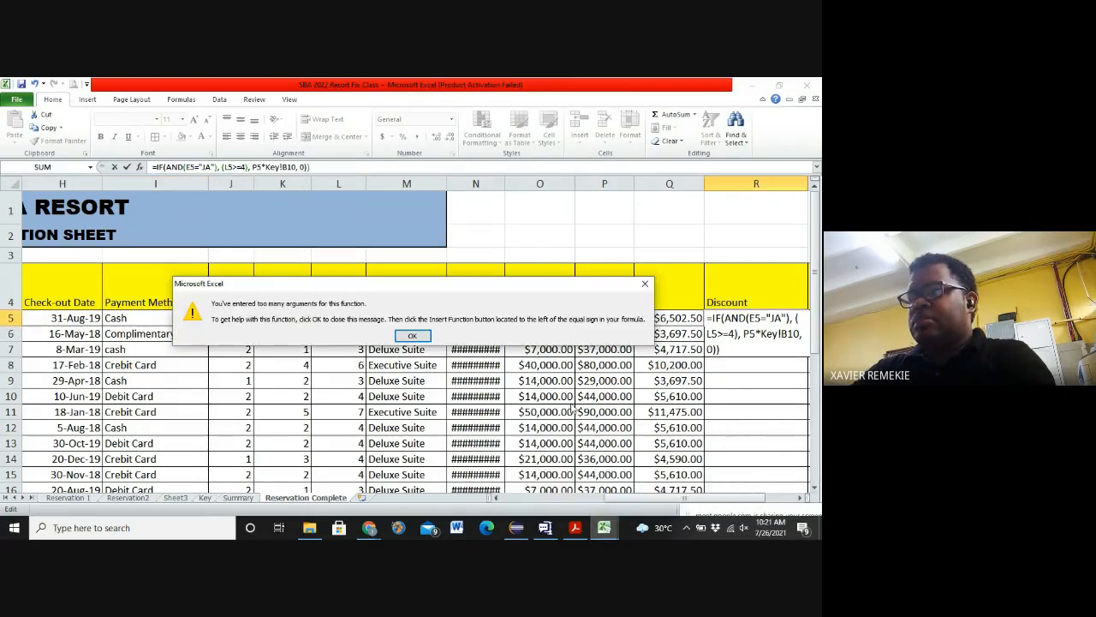
click(645, 284)
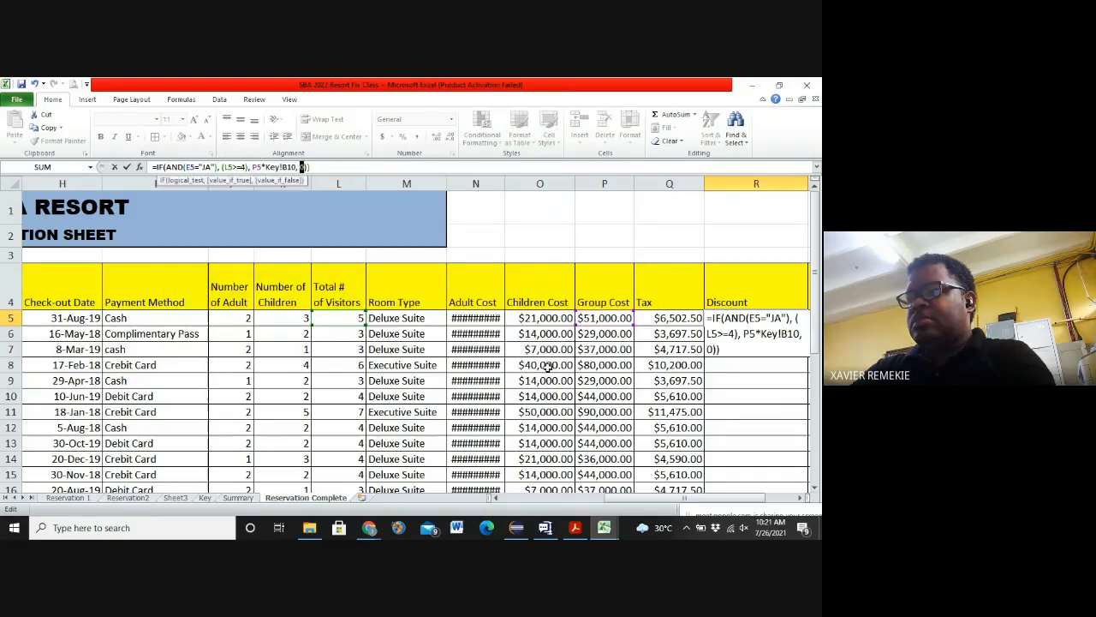
Step: Copy the full text of the discount formula and cancel the edit of cell R5
drag(309, 167, 61, 170)
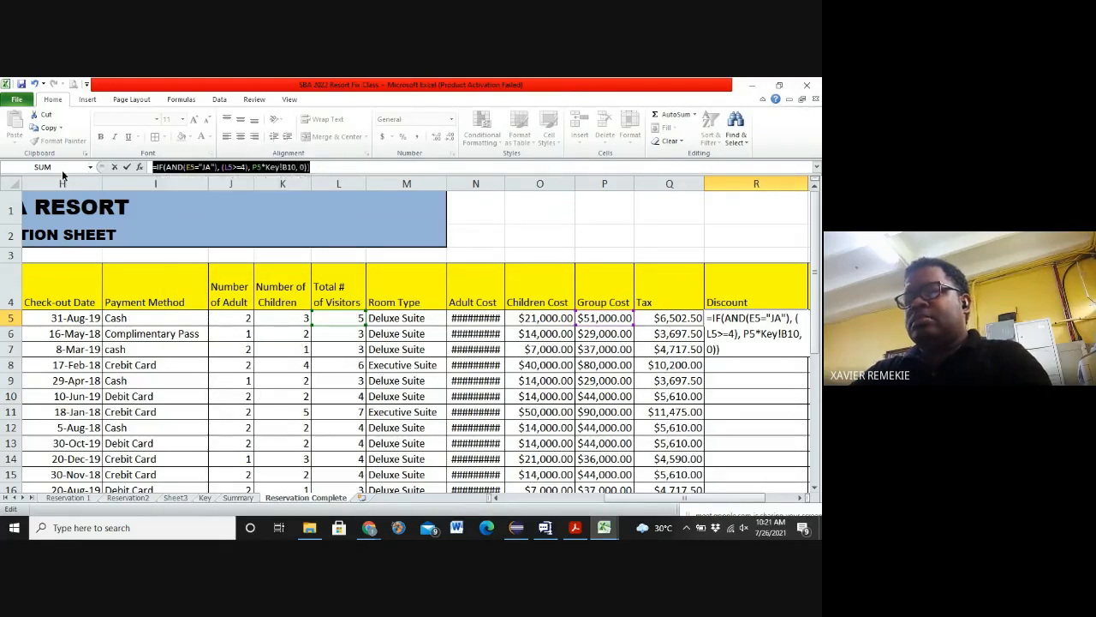
key(Escape)
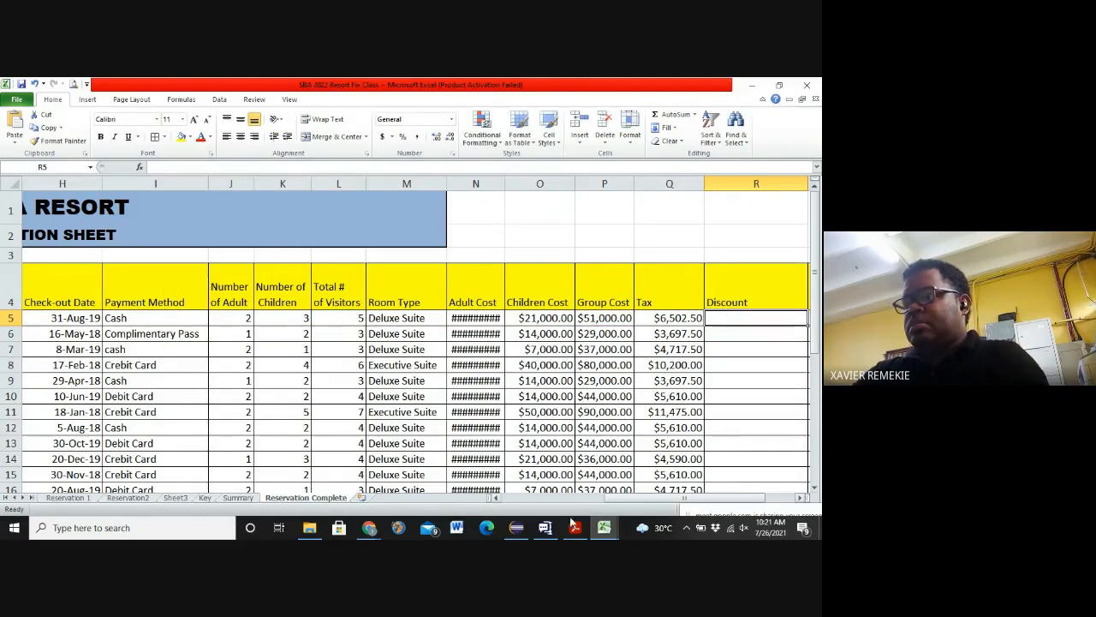
Step: Examine the first Discount formula on RESERVATION COMPLETE 3 in the SBA 2022 Resort Fix workbook, and return to the class workbook
click(626, 506)
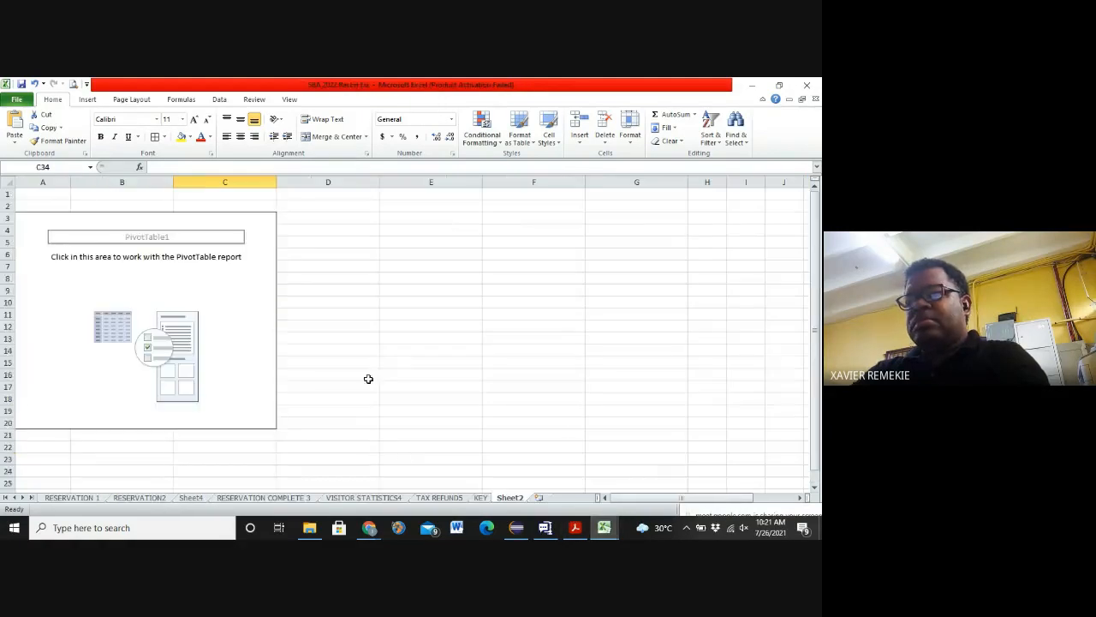
click(281, 497)
scroll(641, 257, up, 4)
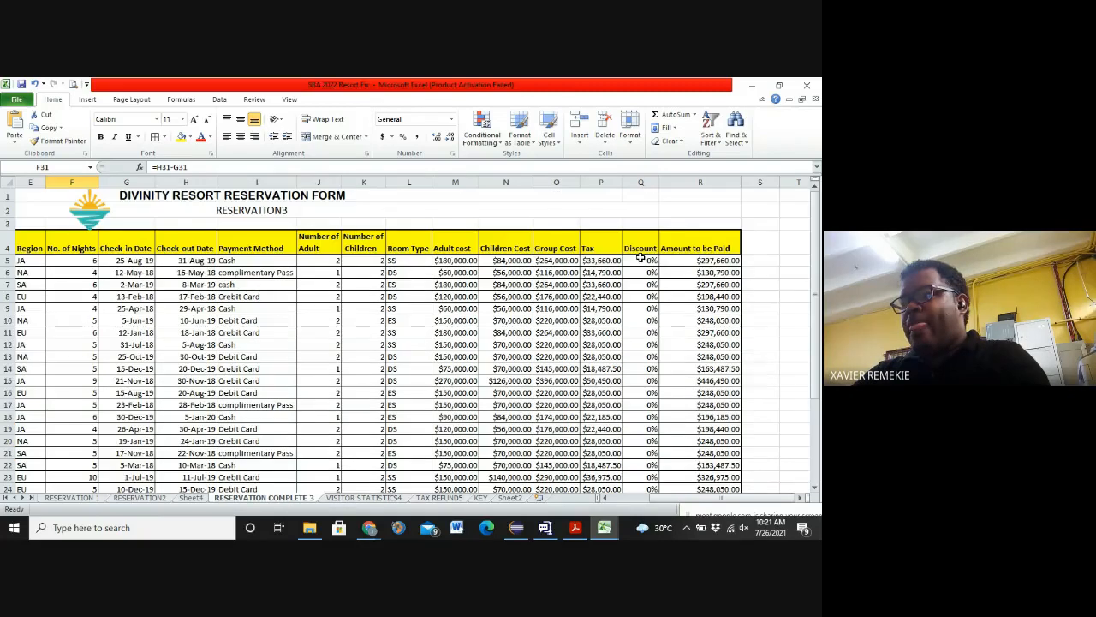
click(641, 259)
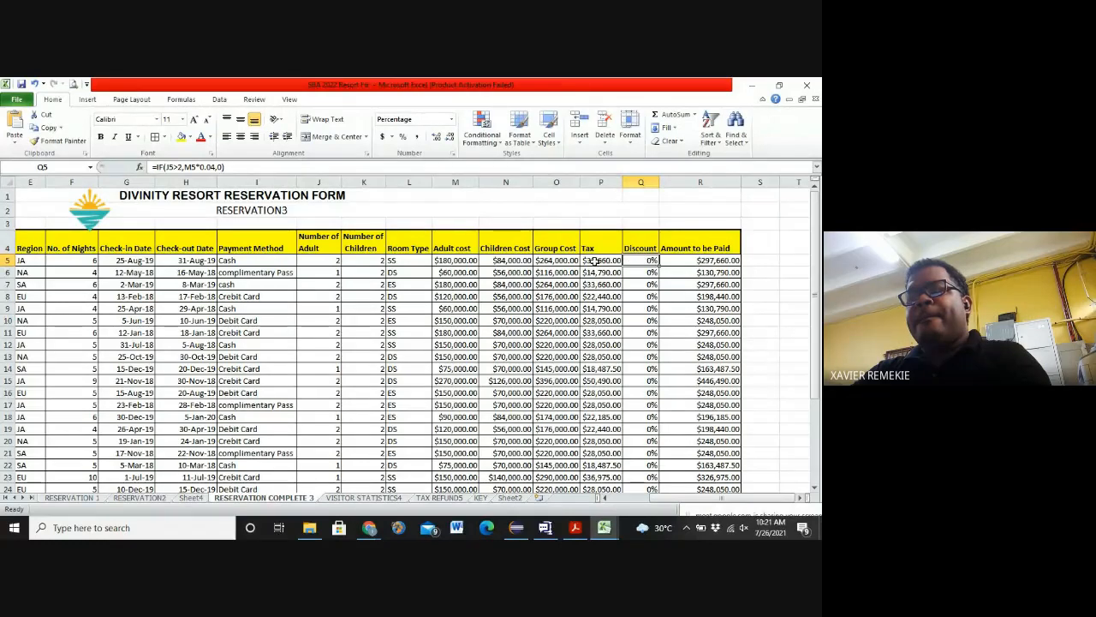
mouse_move(604, 526)
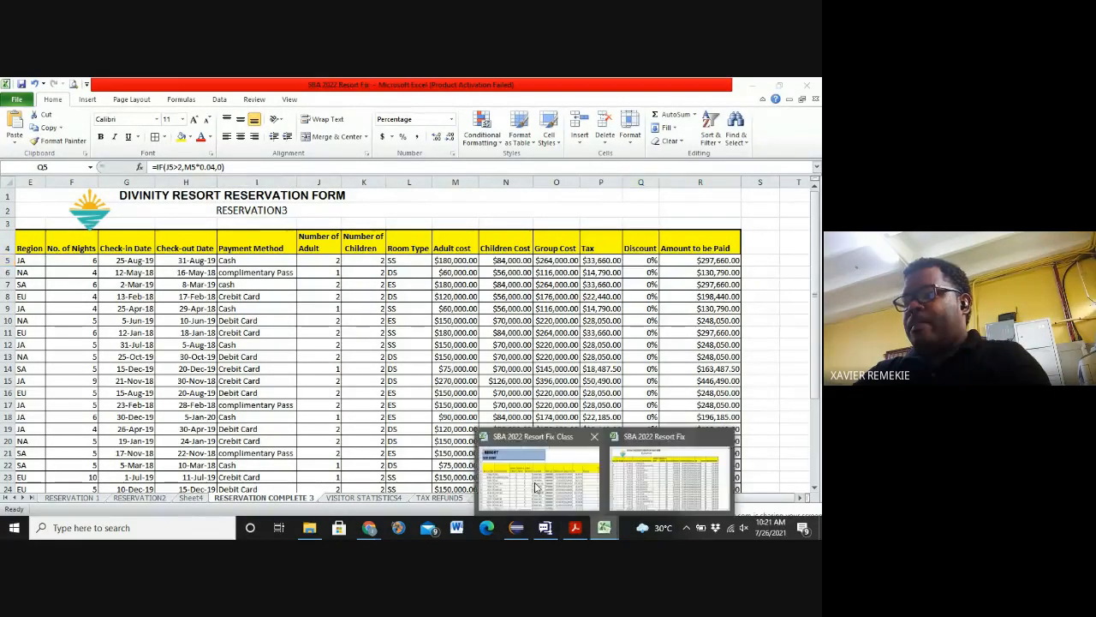
click(536, 487)
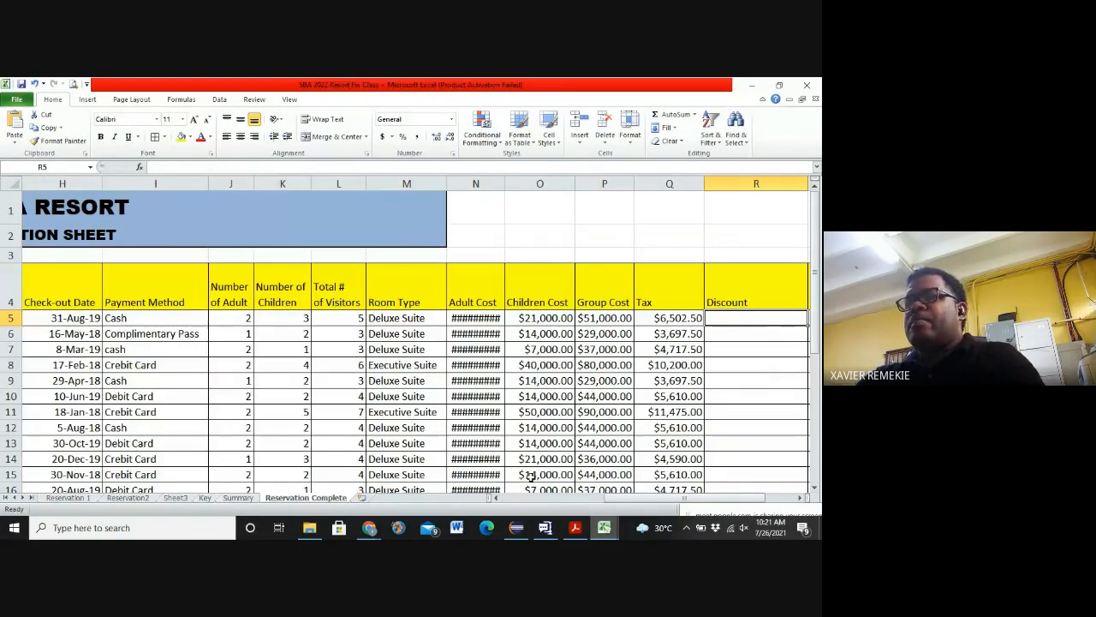
Step: Put =IF(AND(E5="JA"), (L5>=4), P5*Key!B10, 0)) back into the first reservation's Discount cell, R5, and try to enter it
click(274, 170)
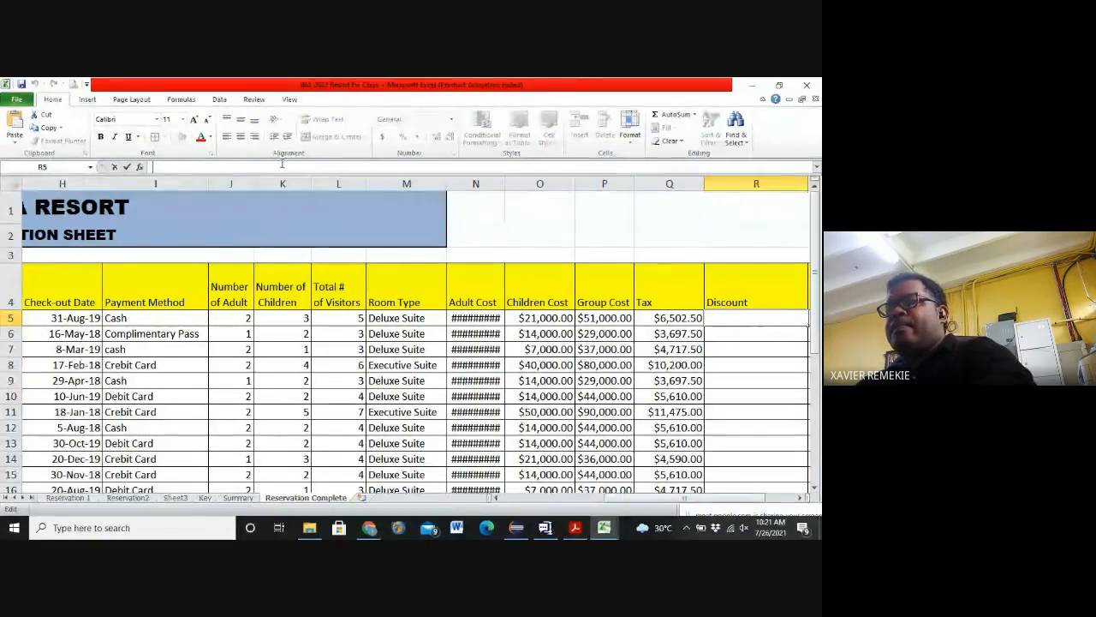
text(=IF(AND(E5="JA", (L5>=4), P5*Key!B10, 0)))
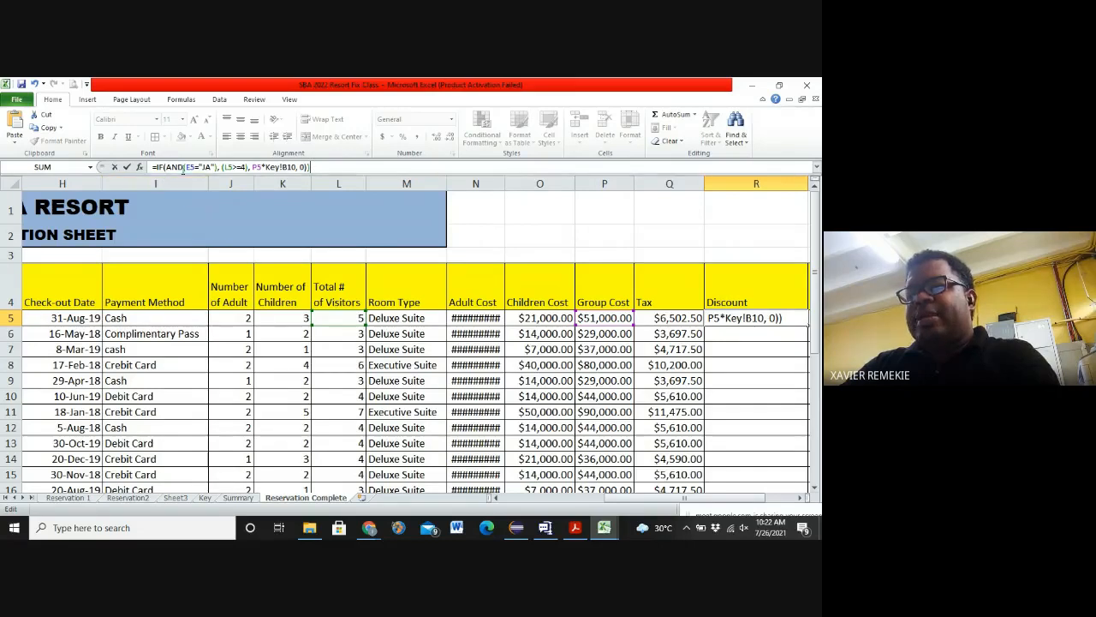
drag(187, 167, 288, 167)
click(313, 167)
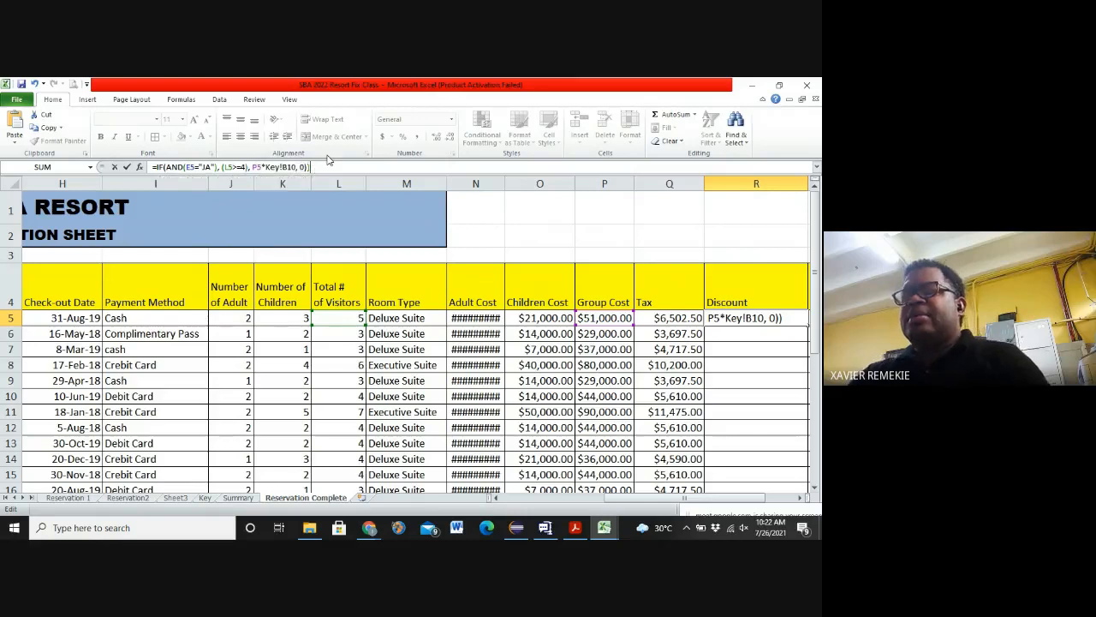
key(Return)
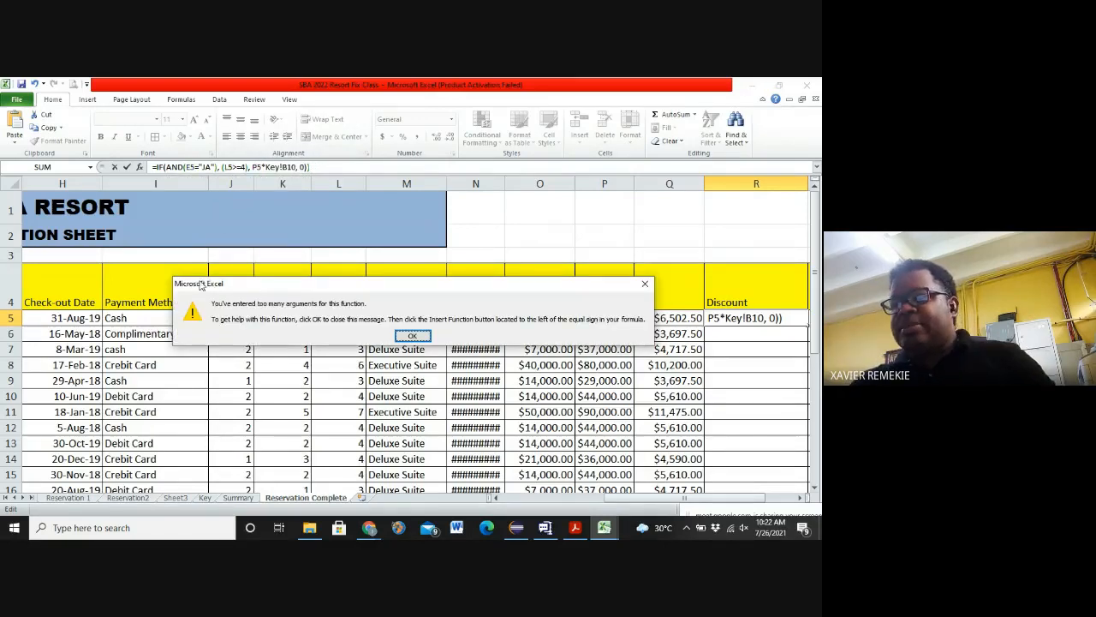
click(413, 336)
drag(308, 167, 152, 167)
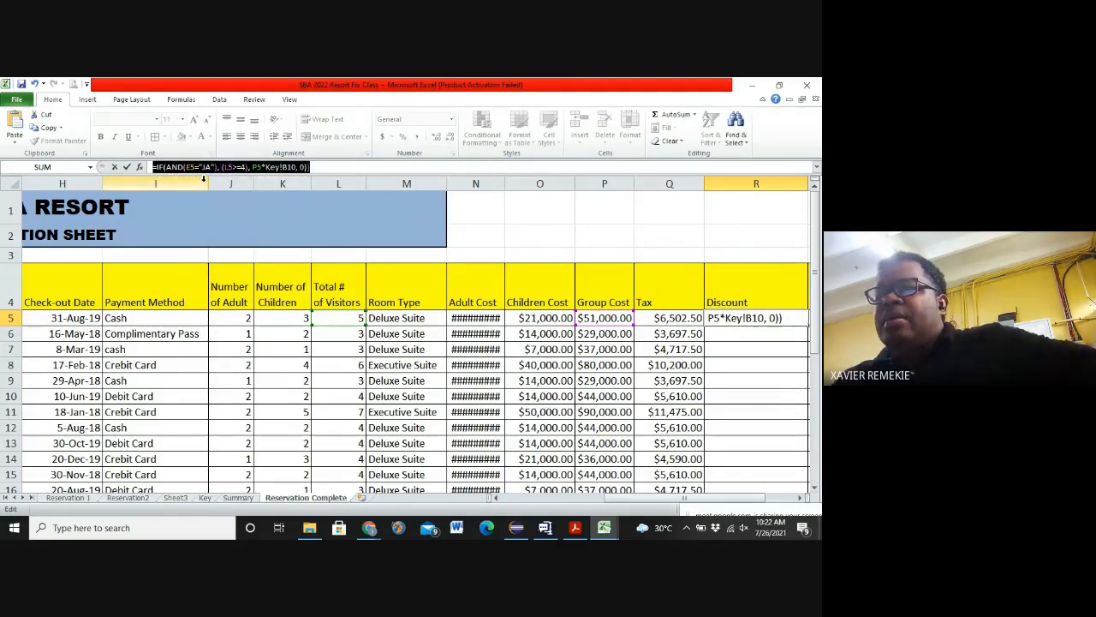
Step: Move the group-size condition inside AND, entering =IF(AND(E5="JA",L5>=4),P5*Key!B10,0) in R5, and reselect that cell
click(234, 167)
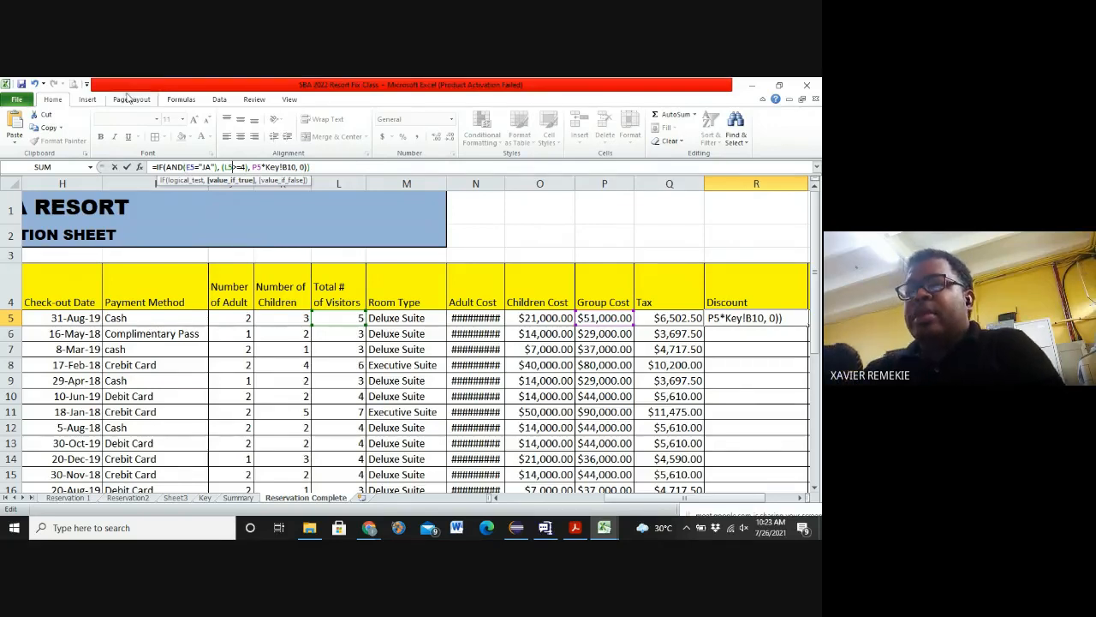
click(222, 168)
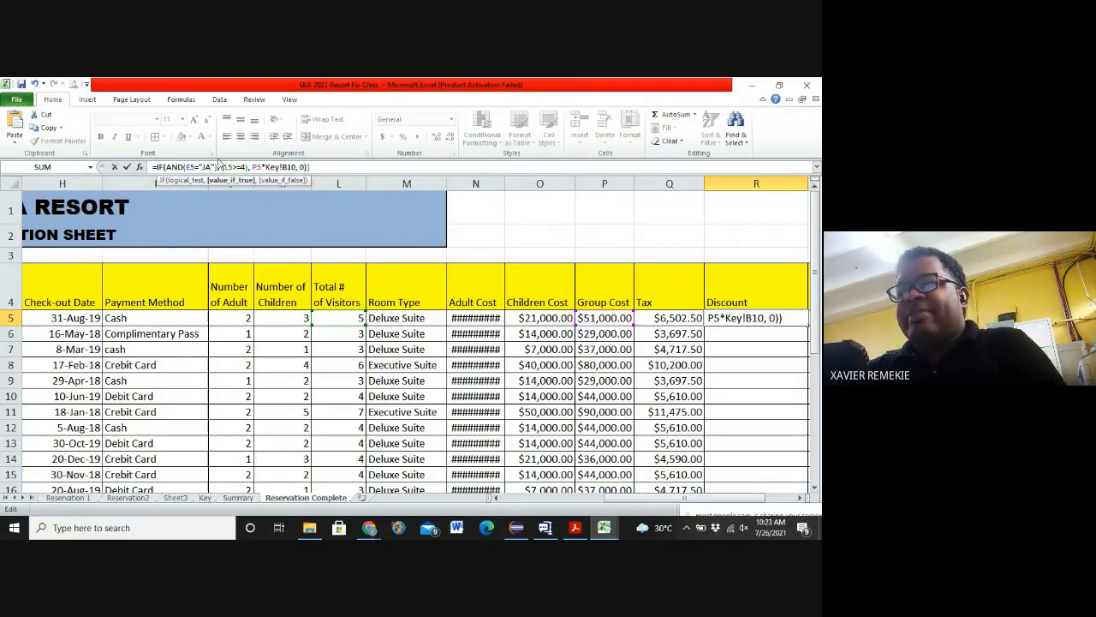
text(,)
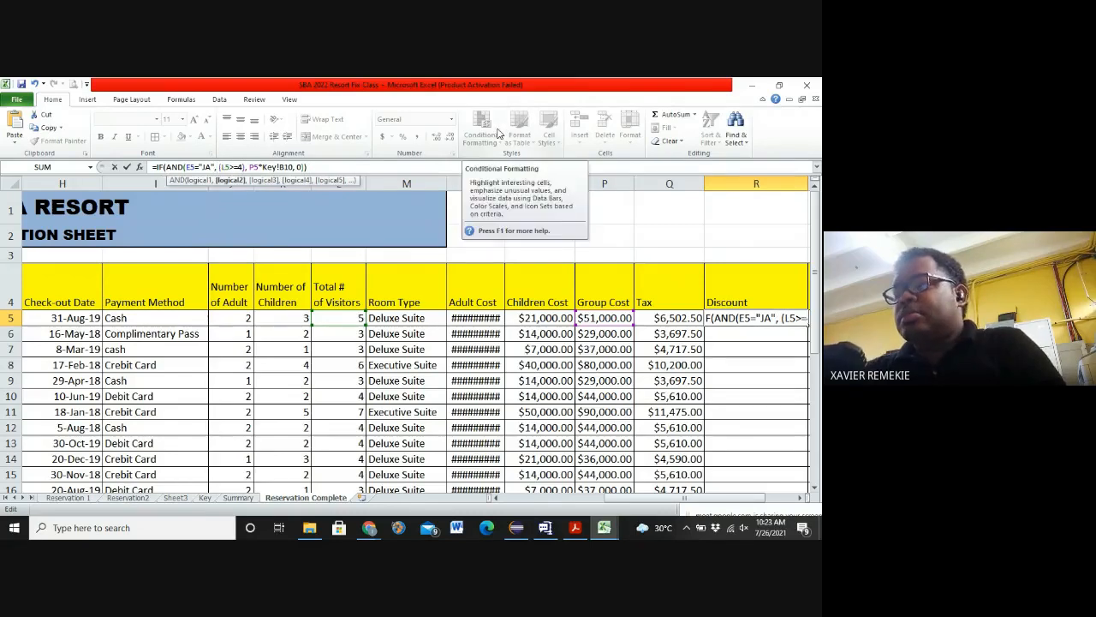
key(Delete)
key(Delete)
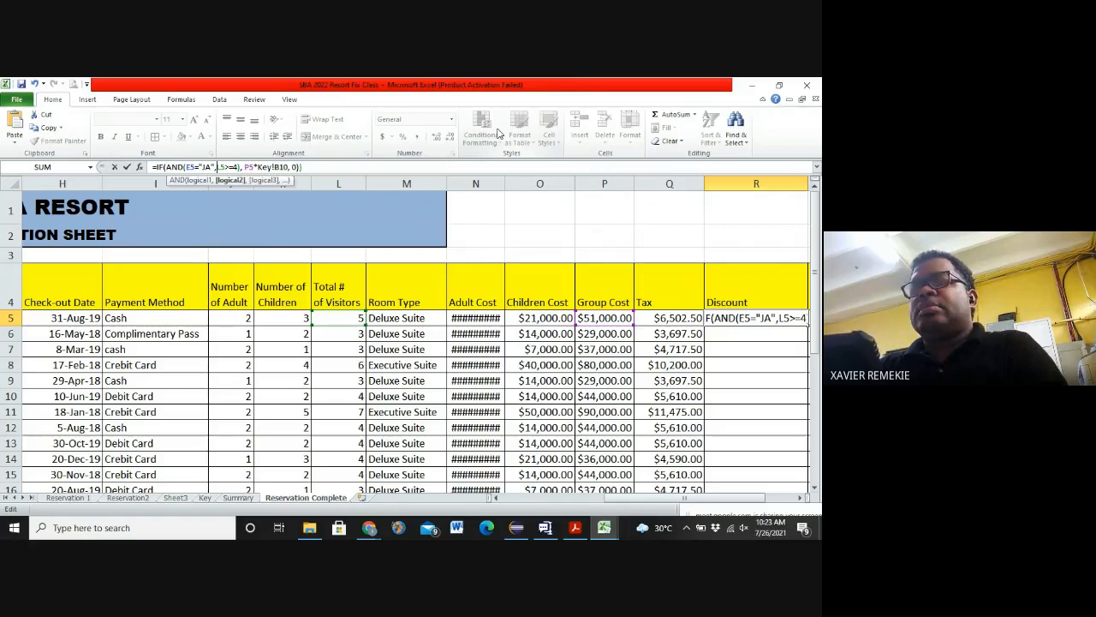
key(Return)
key(Return)
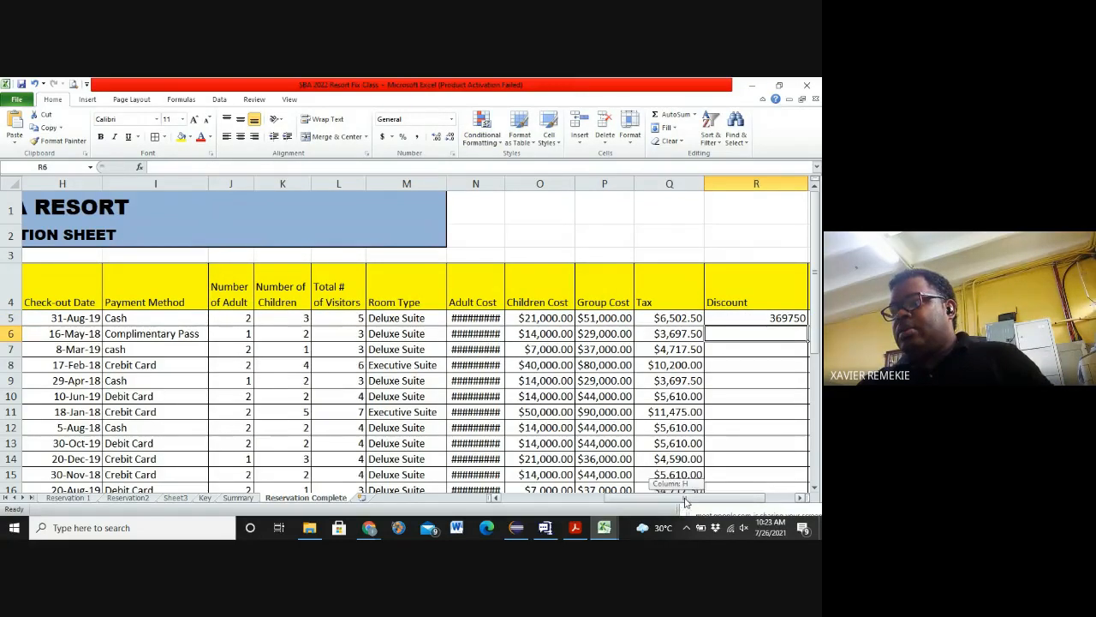
drag(685, 503, 692, 502)
click(704, 319)
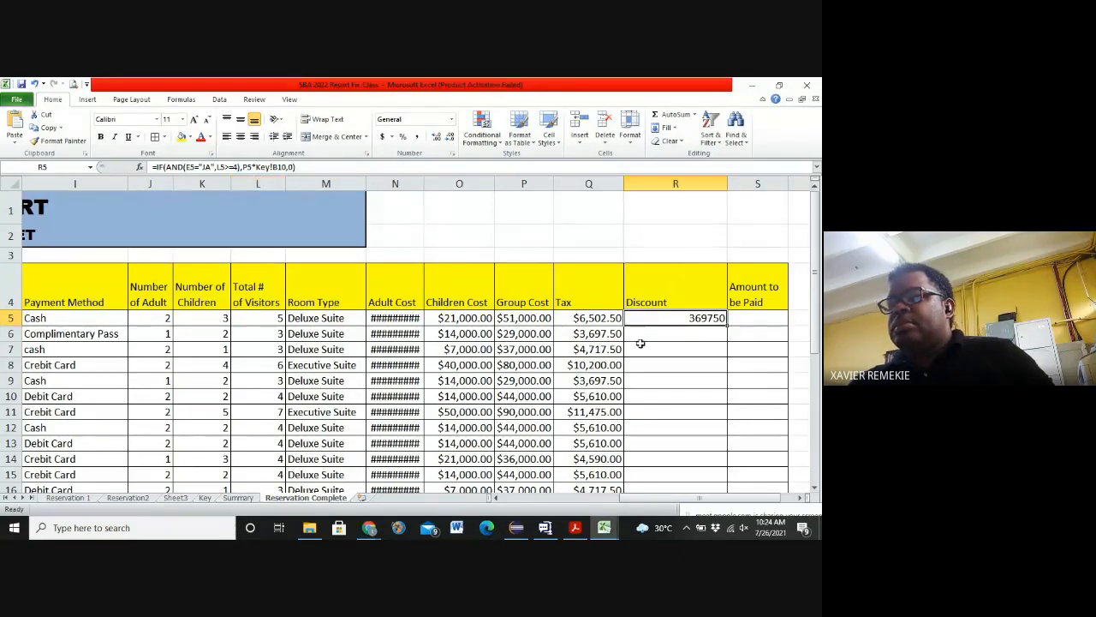
Step: Check the Discount rate in cell B10 of the Key sheet and return to Reservation Complete
click(671, 355)
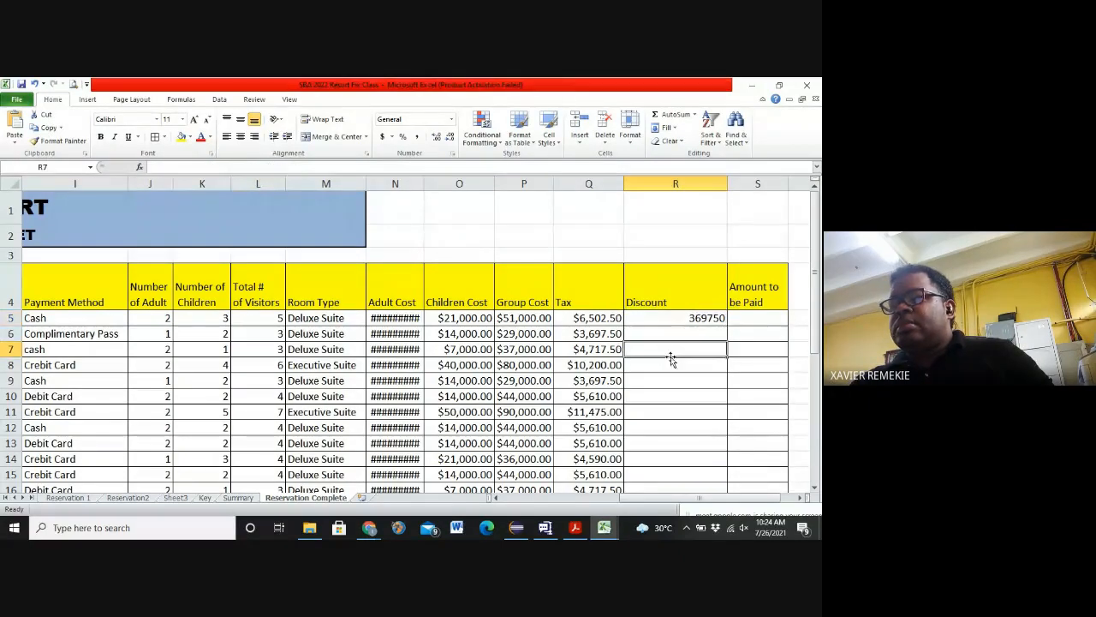
click(204, 497)
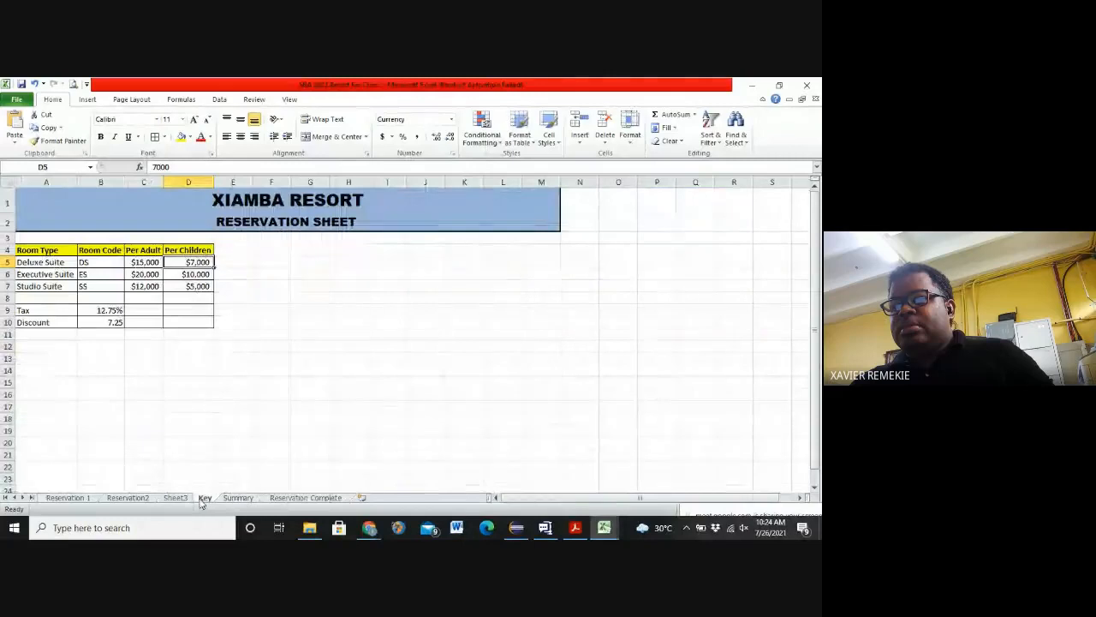
click(114, 322)
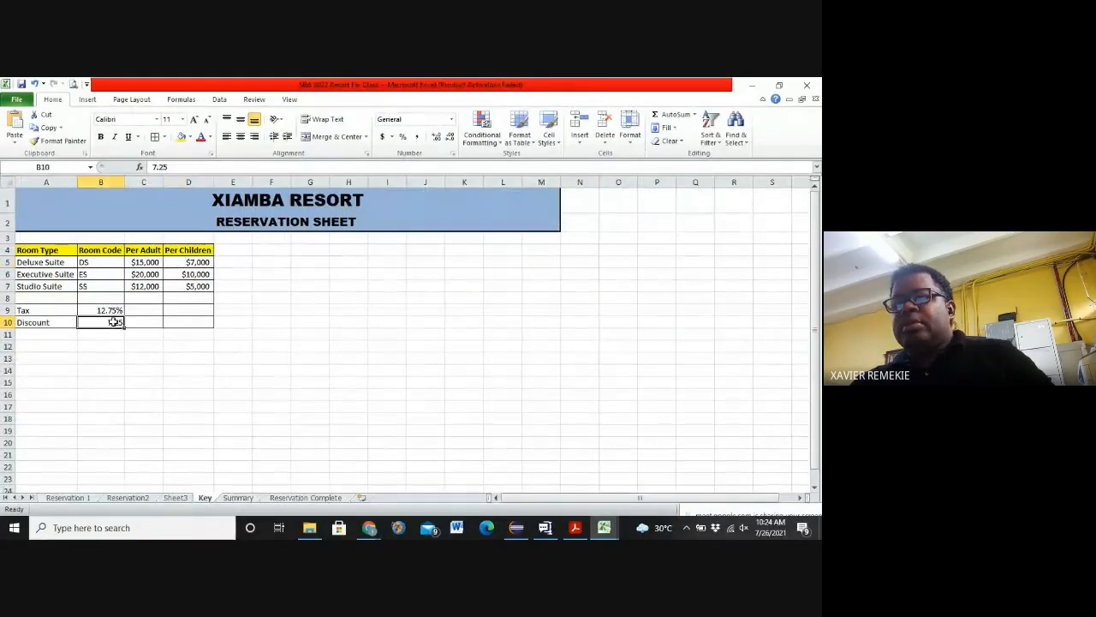
click(300, 498)
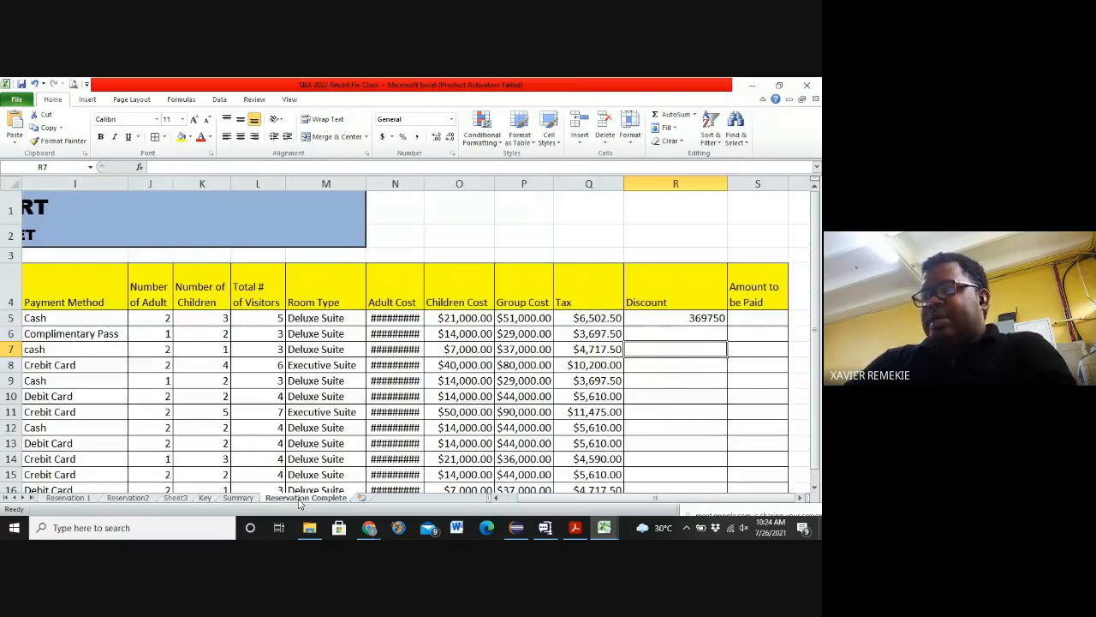
Step: Review the discount formula in R5, focusing on the P5*Key!B10 part, and leave the formula as it is
click(666, 321)
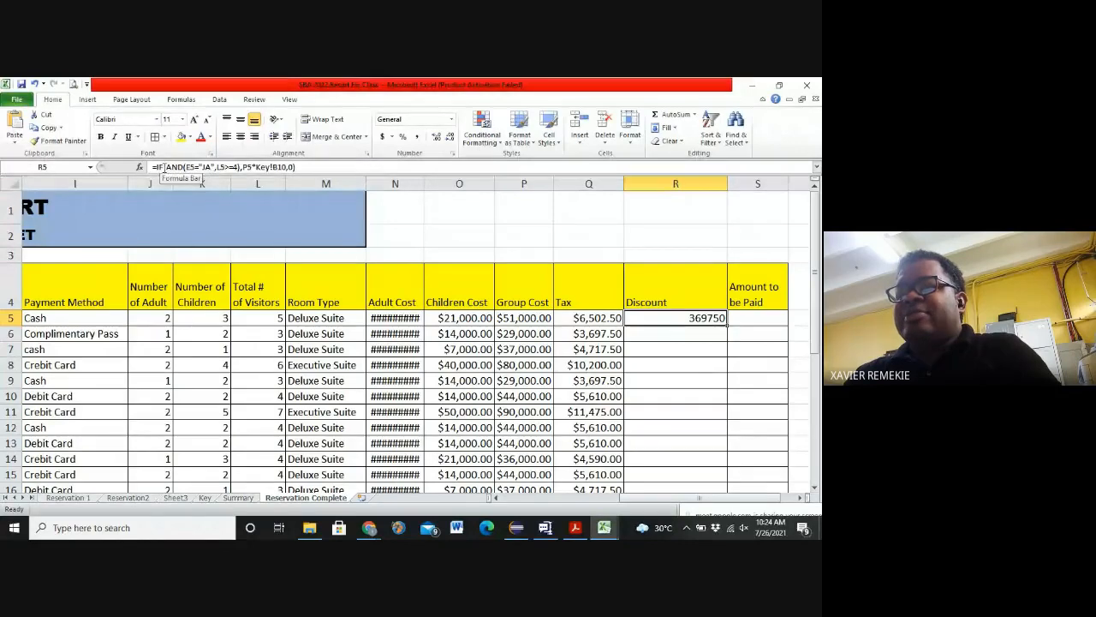
click(213, 166)
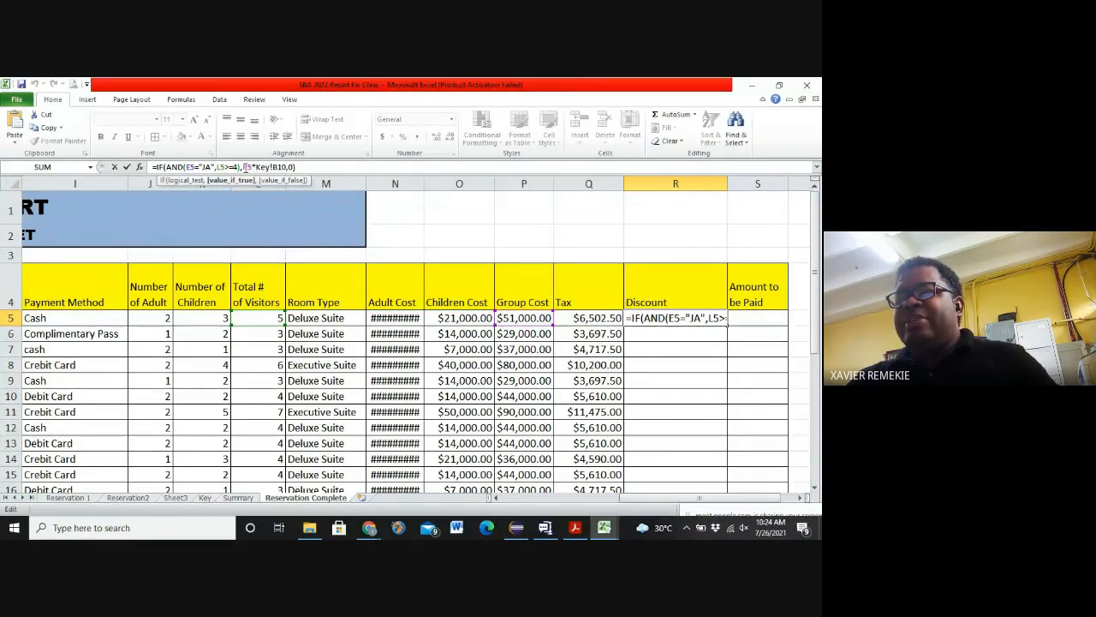
drag(243, 167, 288, 167)
click(275, 168)
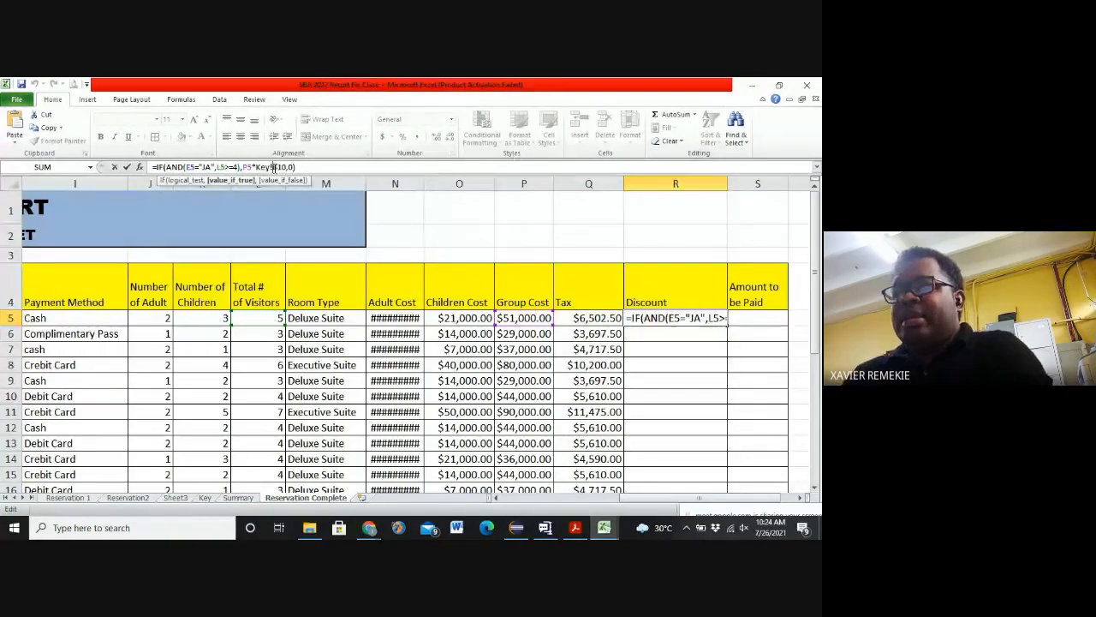
drag(256, 167, 283, 168)
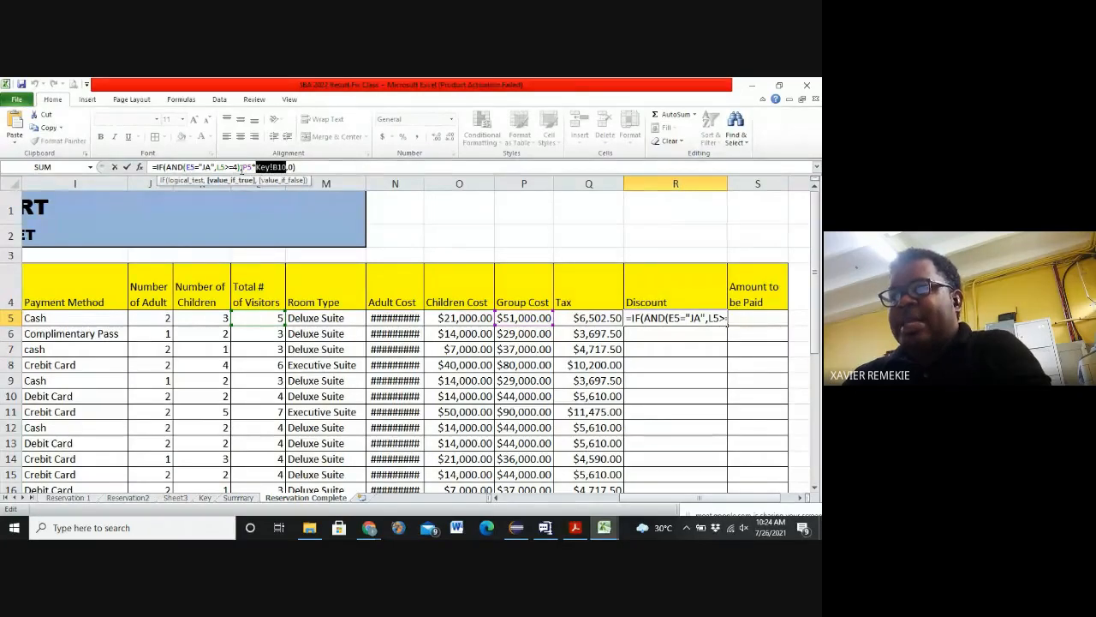
key(ctrl+Return)
Step: Compare the first reservation's Group Cost and Discount on Reservation Complete with the Discount rate on the Key sheet
click(518, 317)
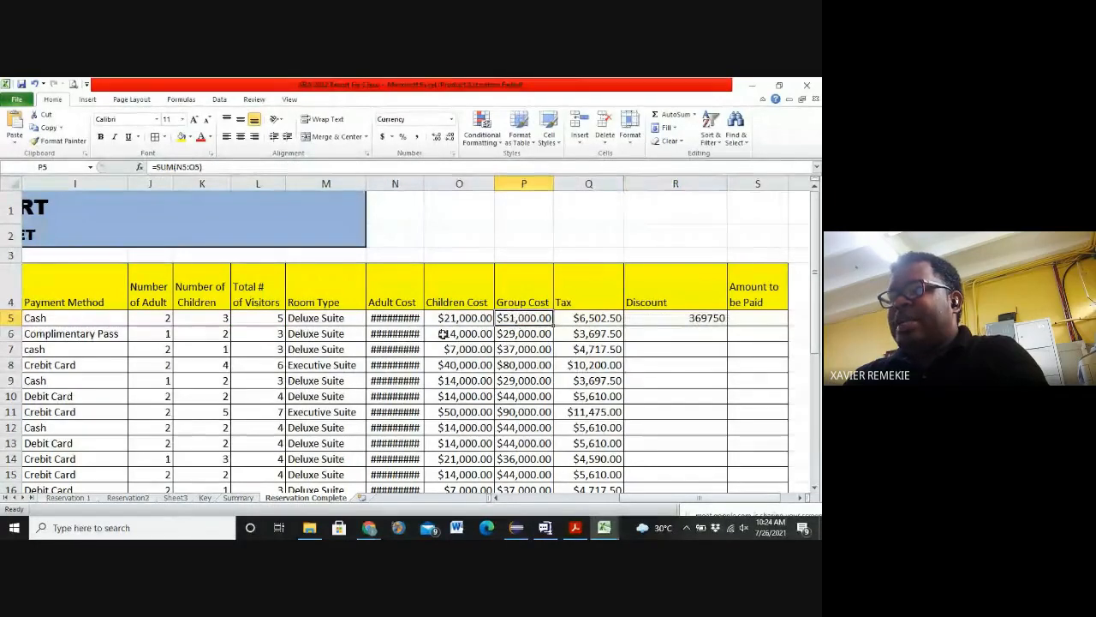
click(206, 498)
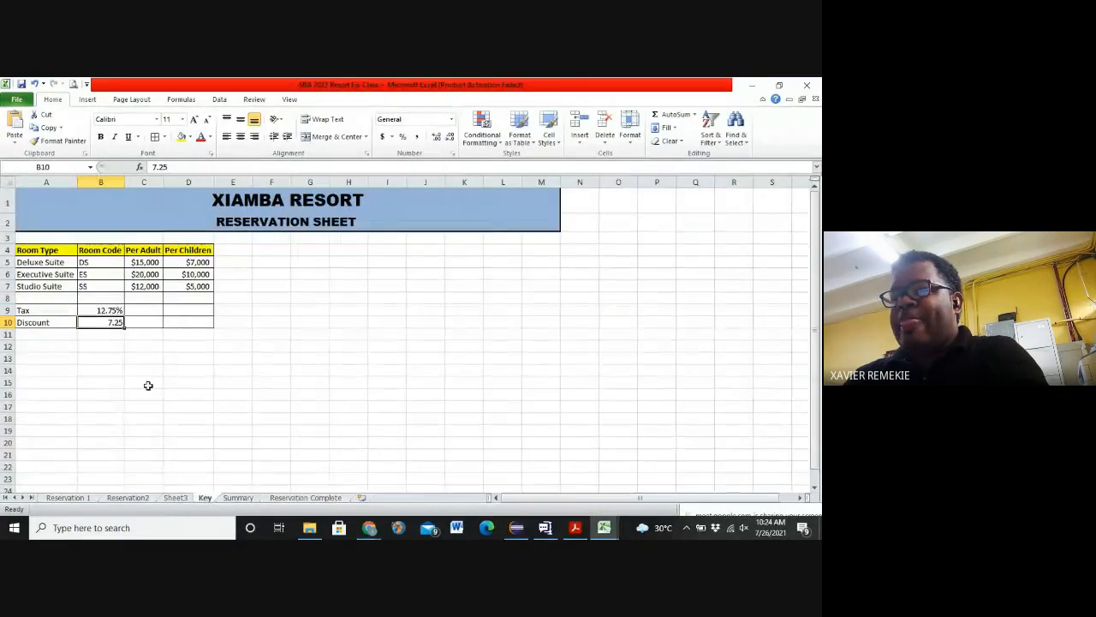
click(296, 499)
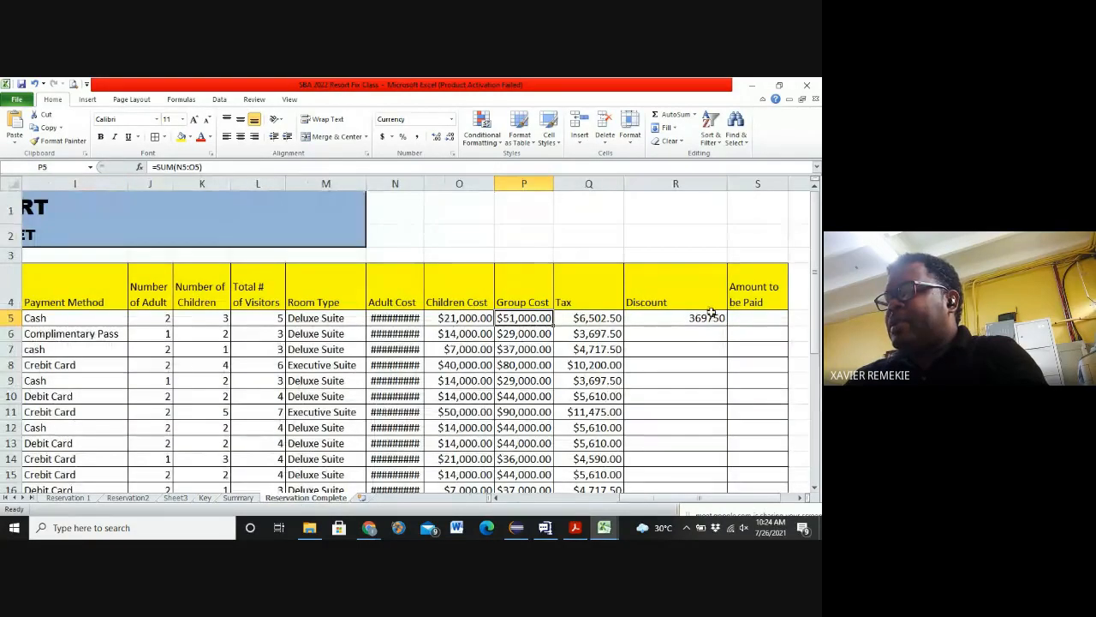
click(674, 333)
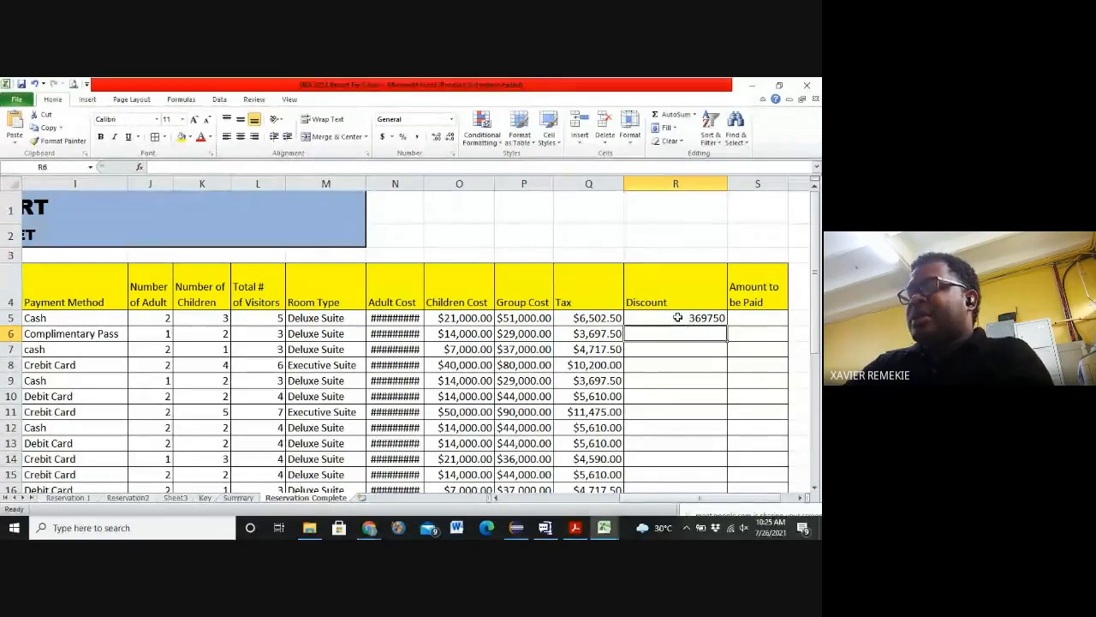
click(677, 318)
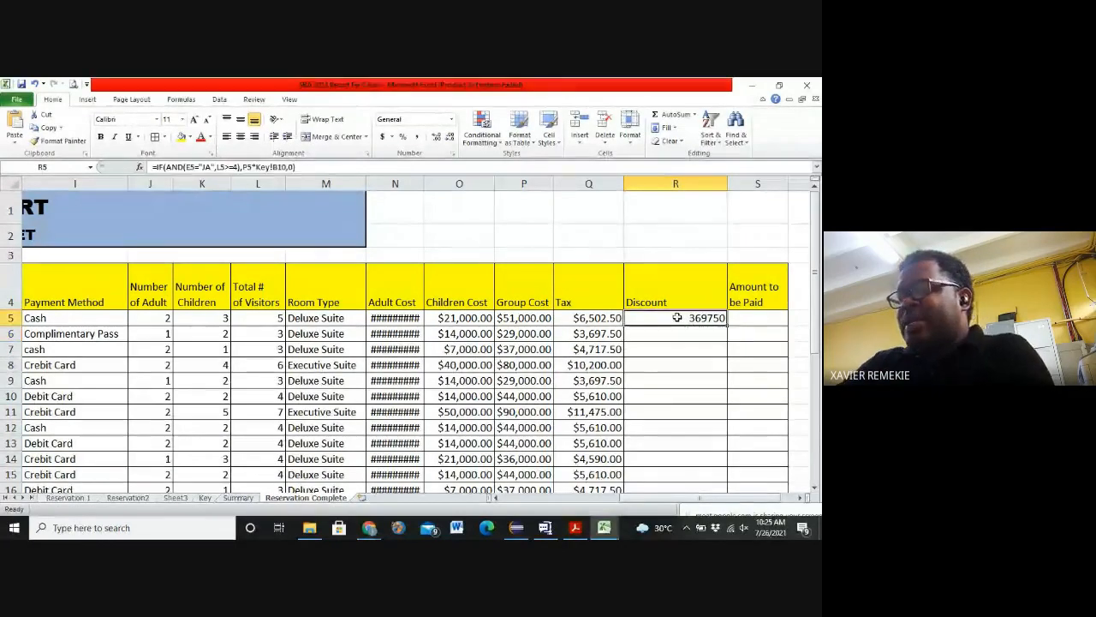
click(508, 318)
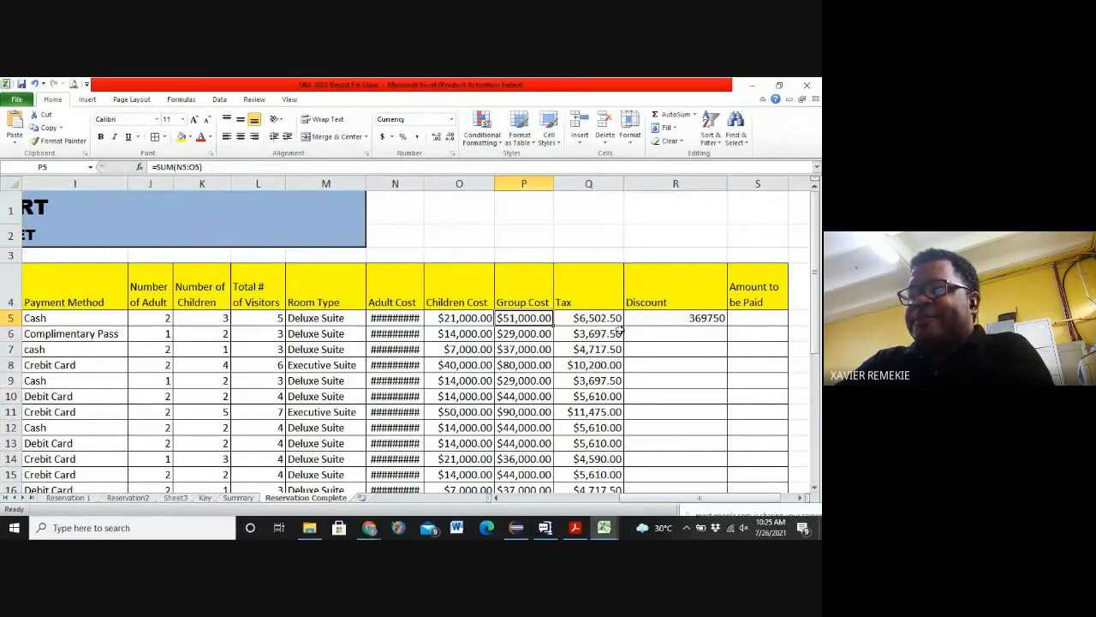
click(676, 319)
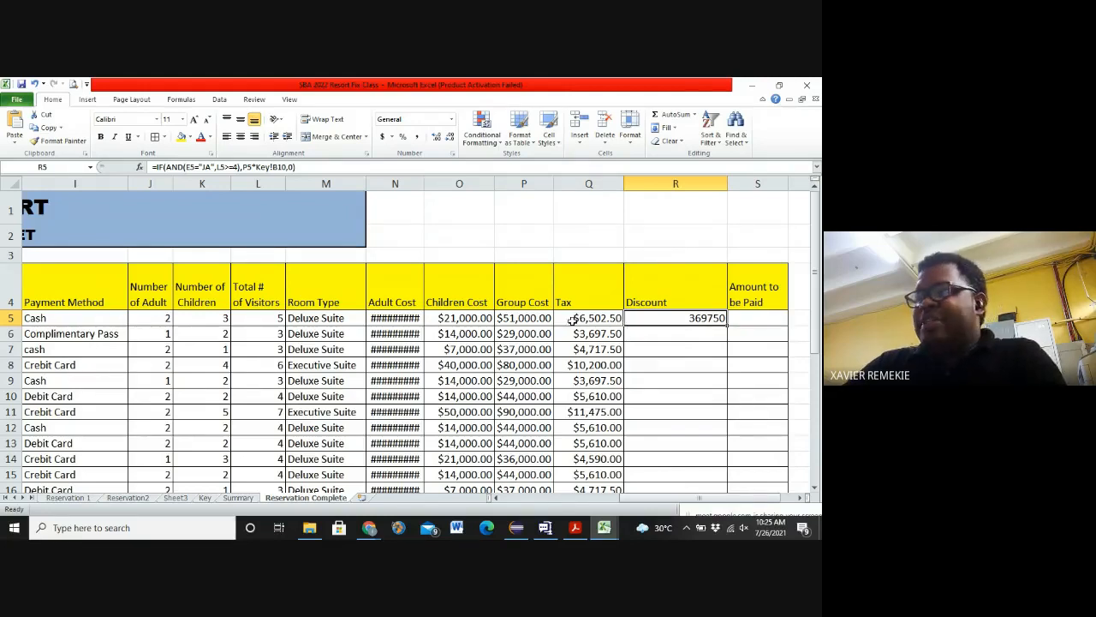
Step: Auto-fit the Adult Cost column so its amounts display in full, and select the first reservation's Group Cost cell
double_click(425, 182)
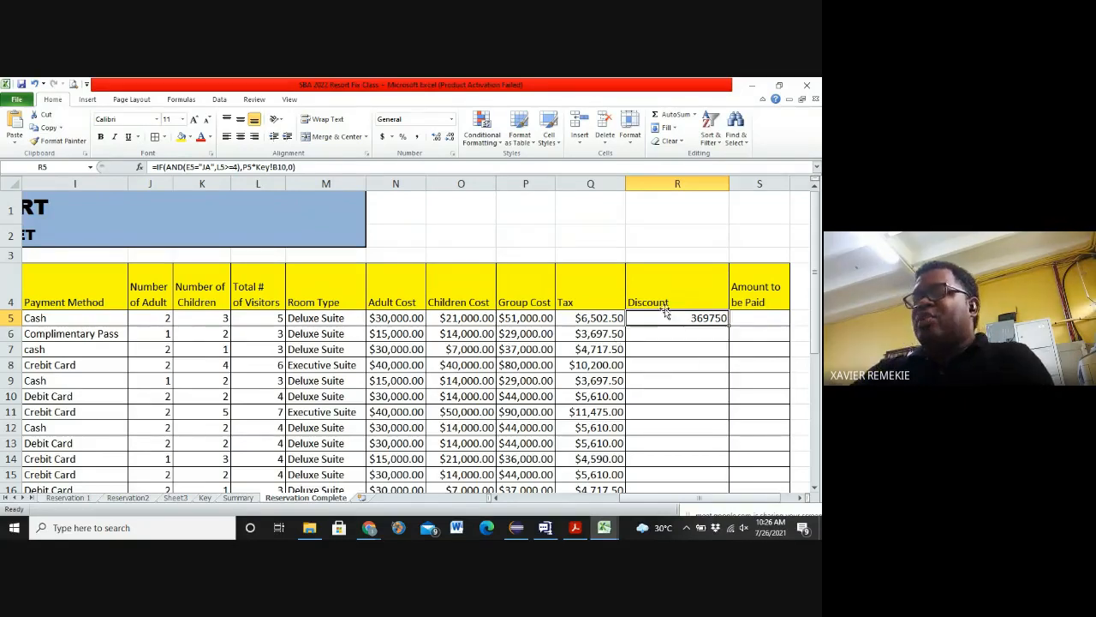
click(633, 333)
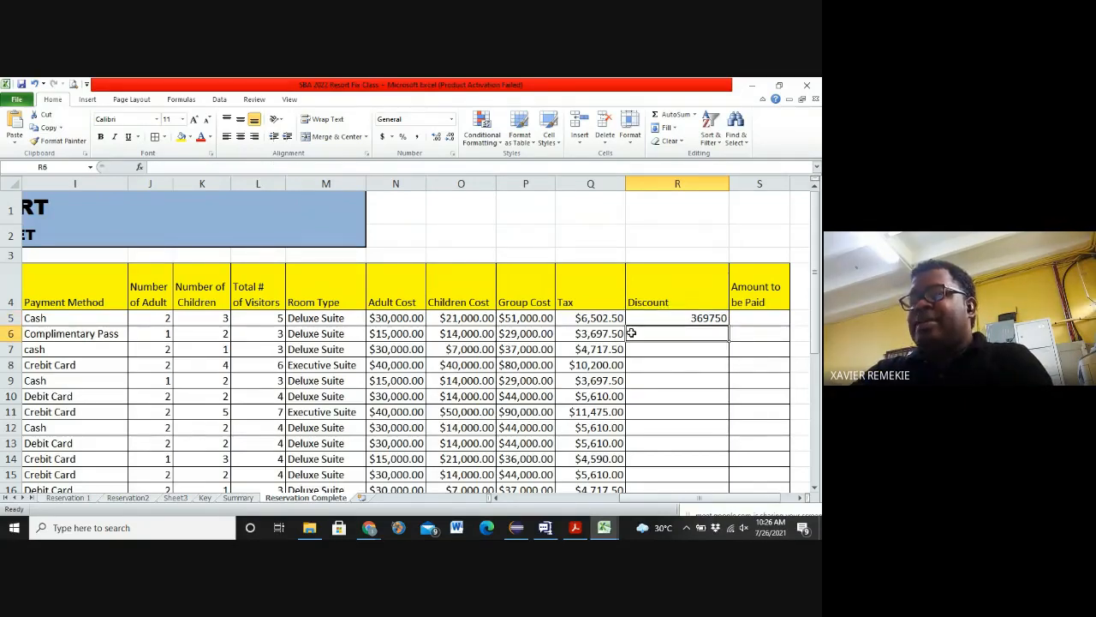
click(524, 316)
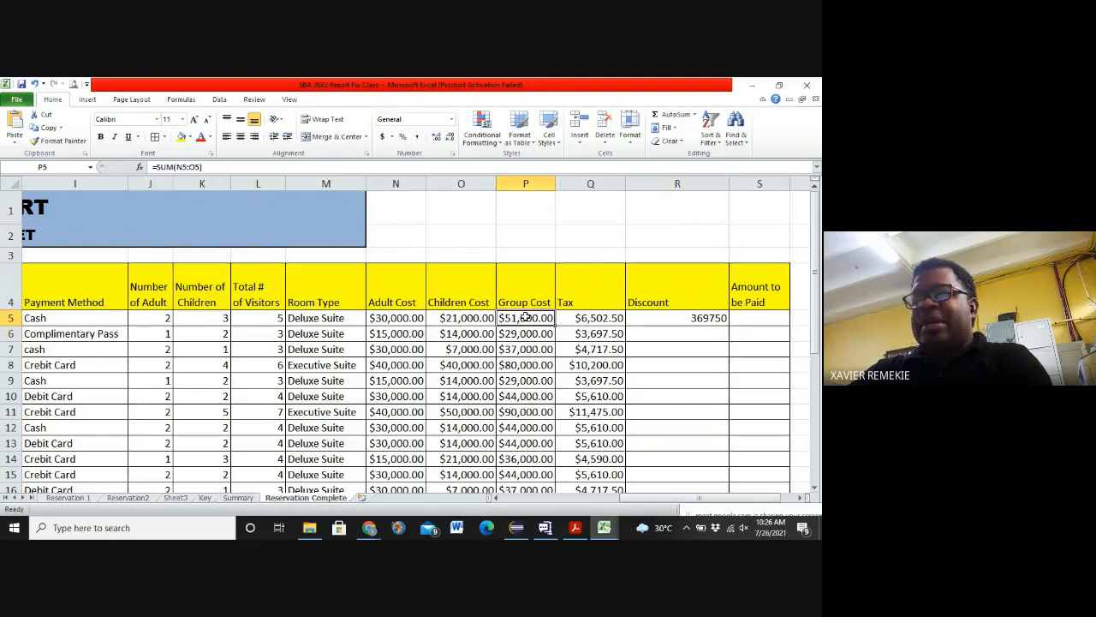
Step: Set the Discount rate in cell B10 of the Key sheet to 7.25% and return to Reservation Complete
click(205, 498)
click(144, 370)
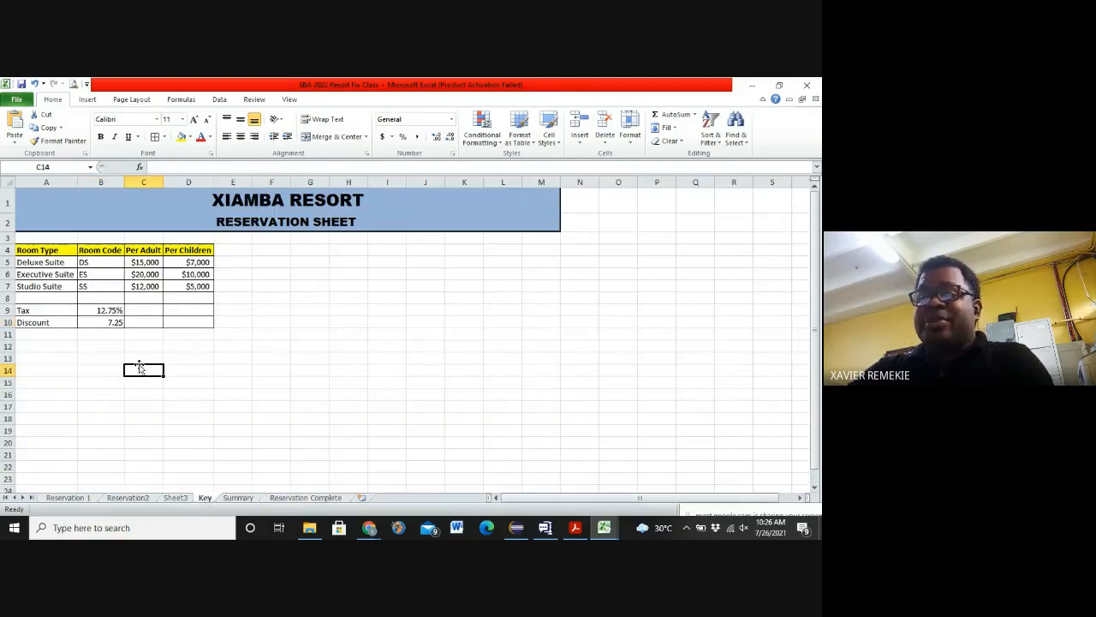
click(113, 321)
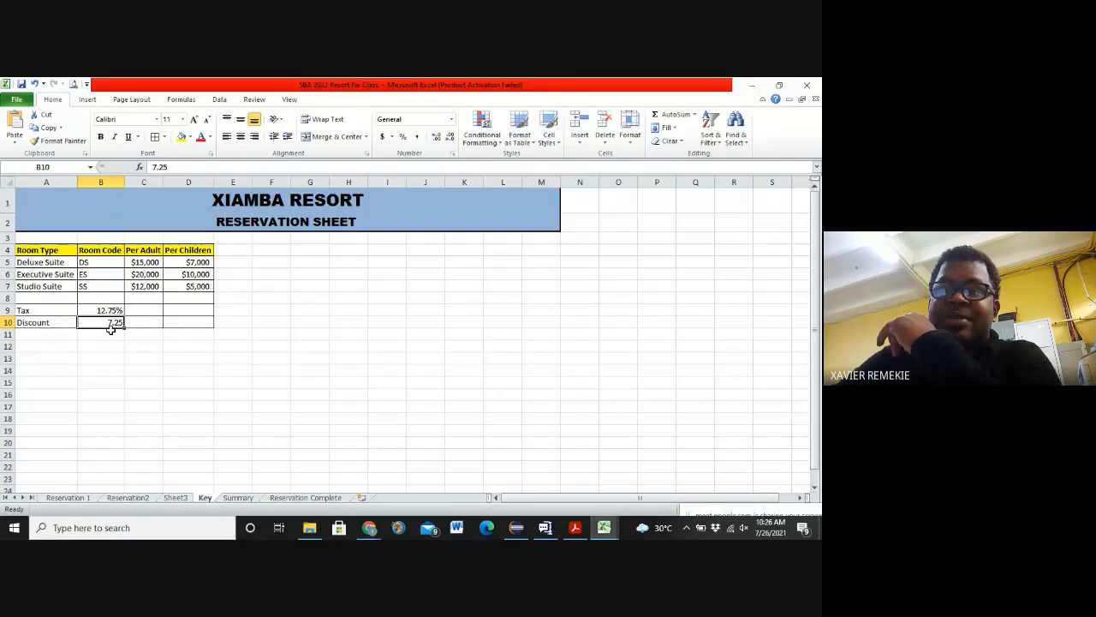
click(199, 164)
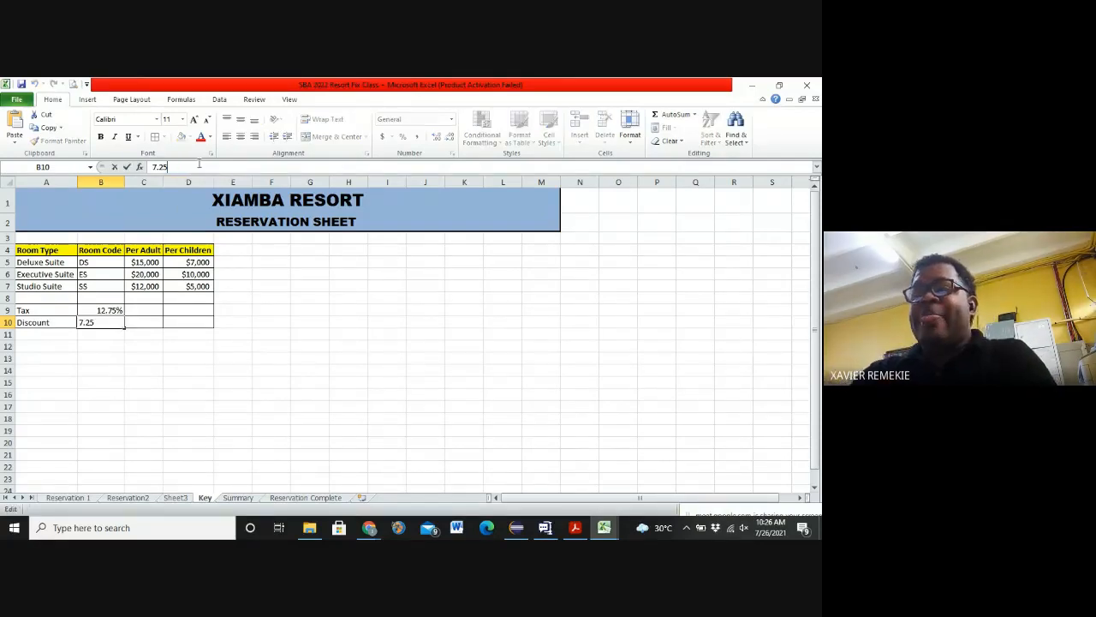
text(%)
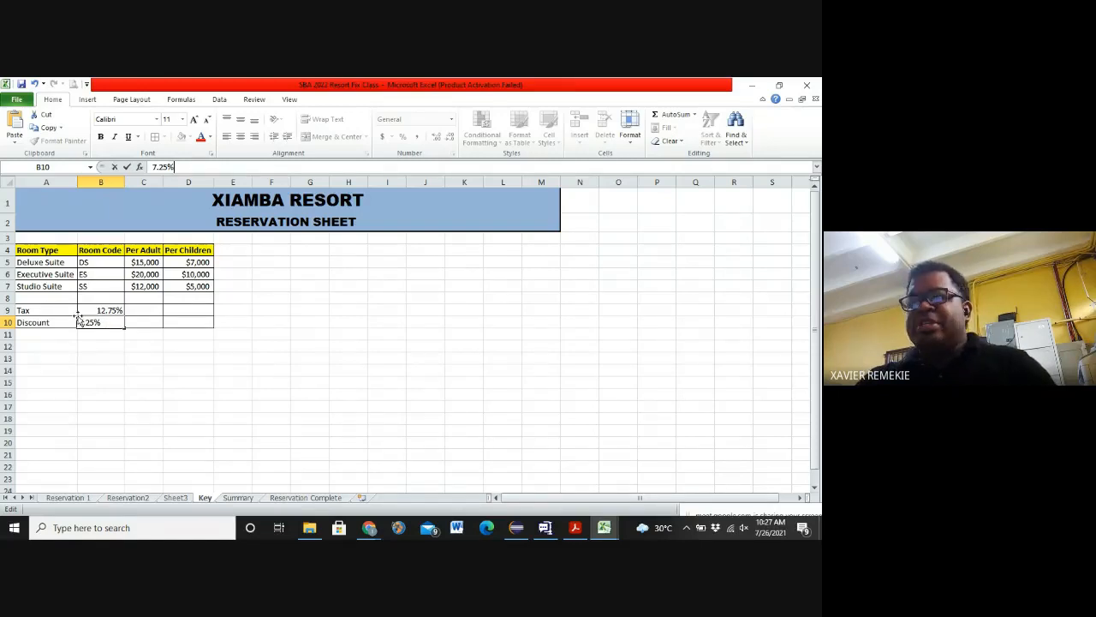
key(Return)
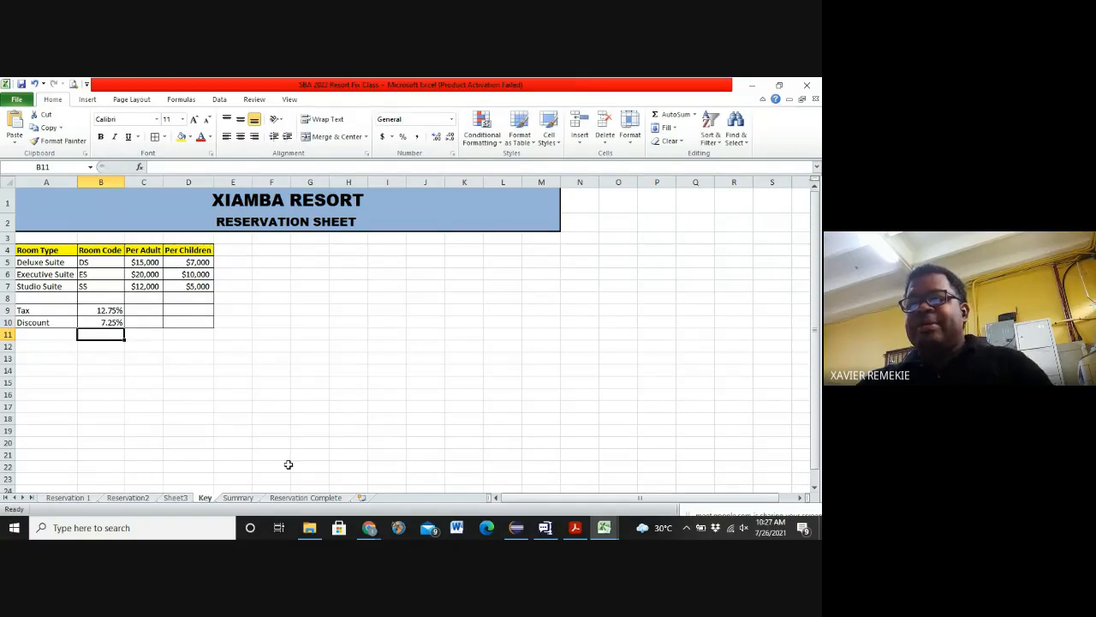
click(306, 497)
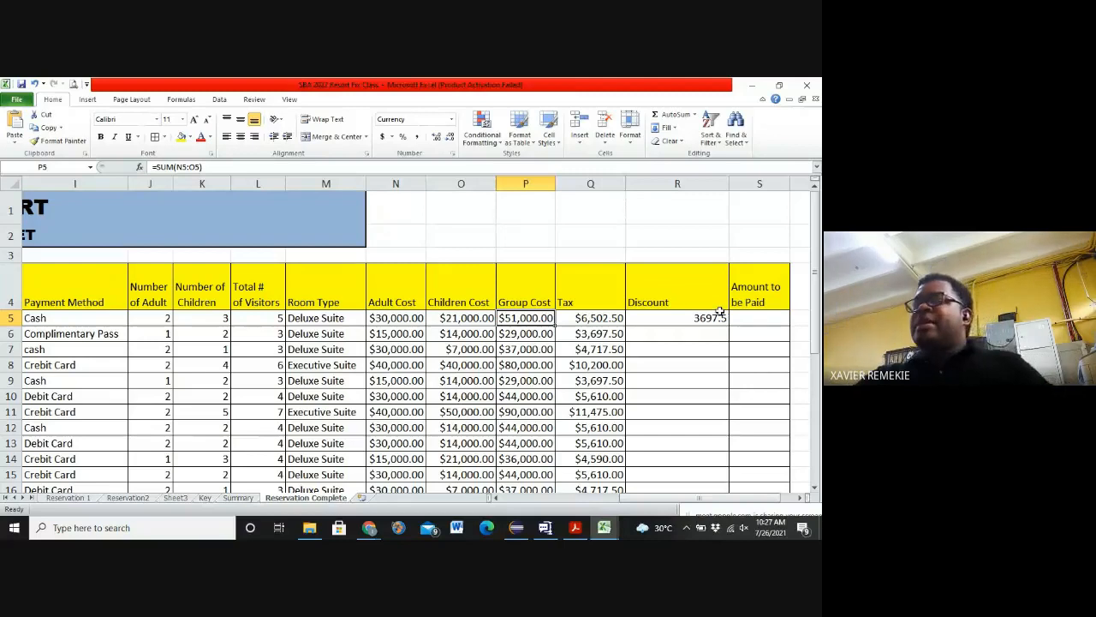
Step: Review the two AND conditions in the R5 discount formula, E5="JA" and L5>=4, and keep the formula as it is
click(659, 318)
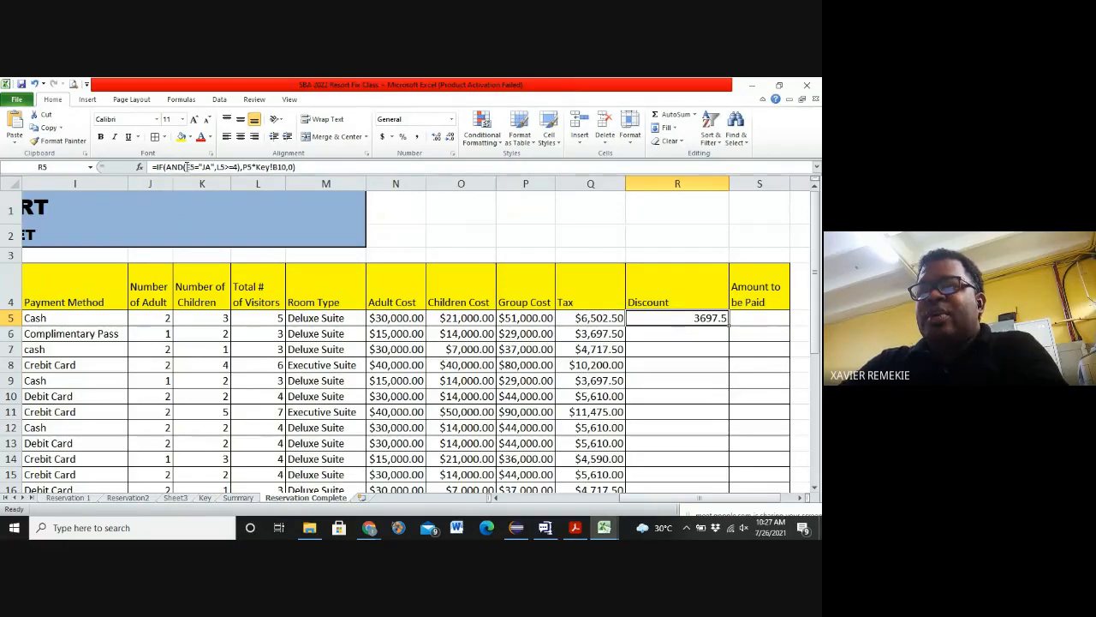
drag(184, 167, 211, 168)
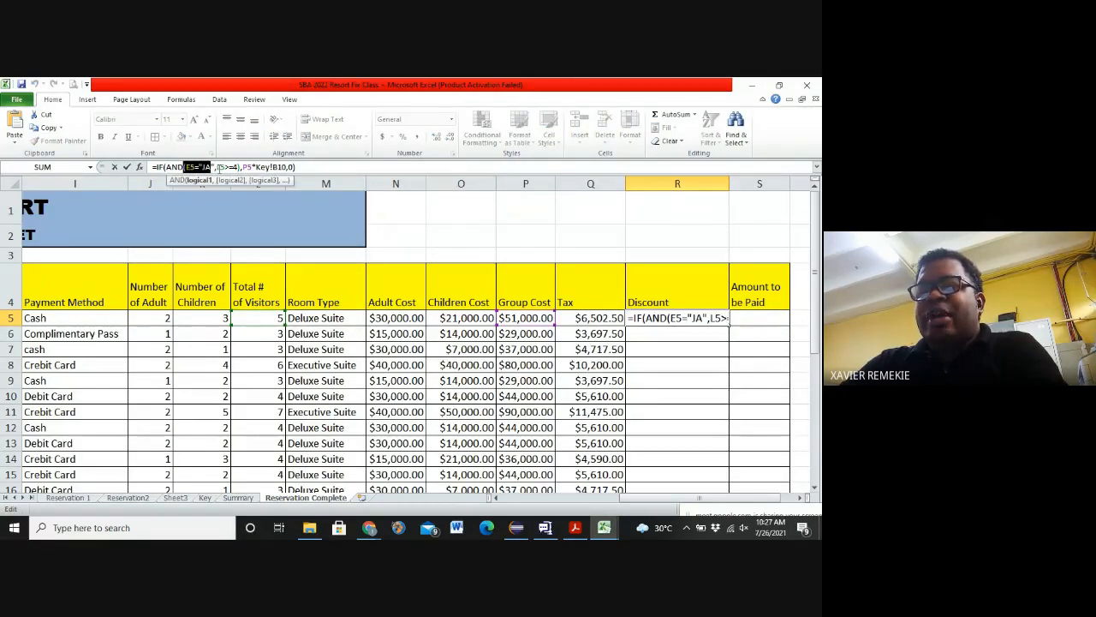
drag(216, 167, 239, 167)
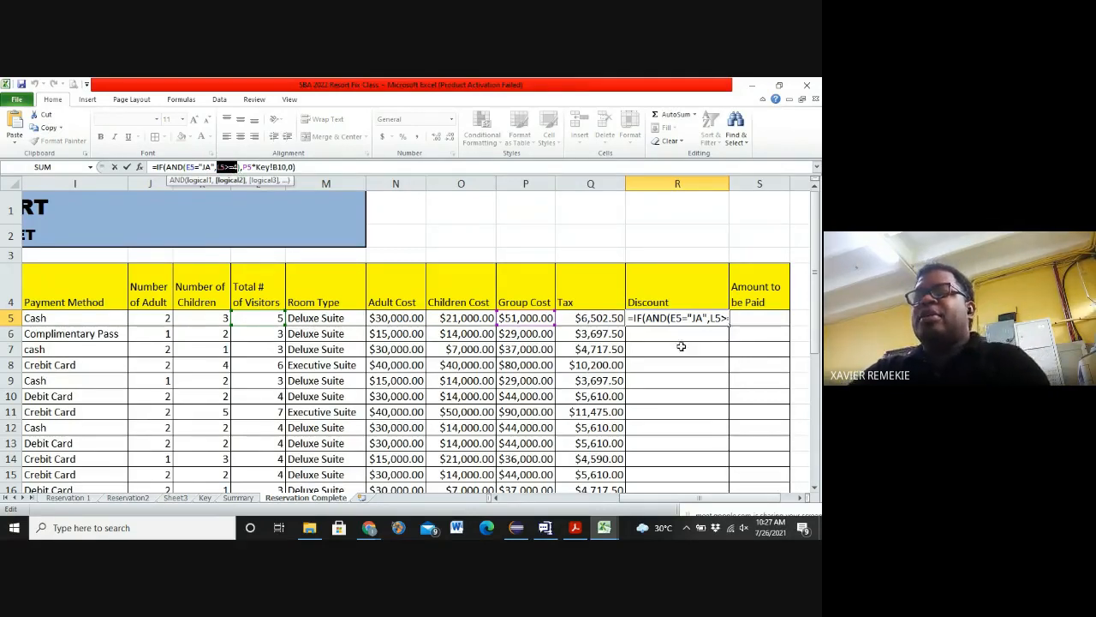
key(ctrl+Return)
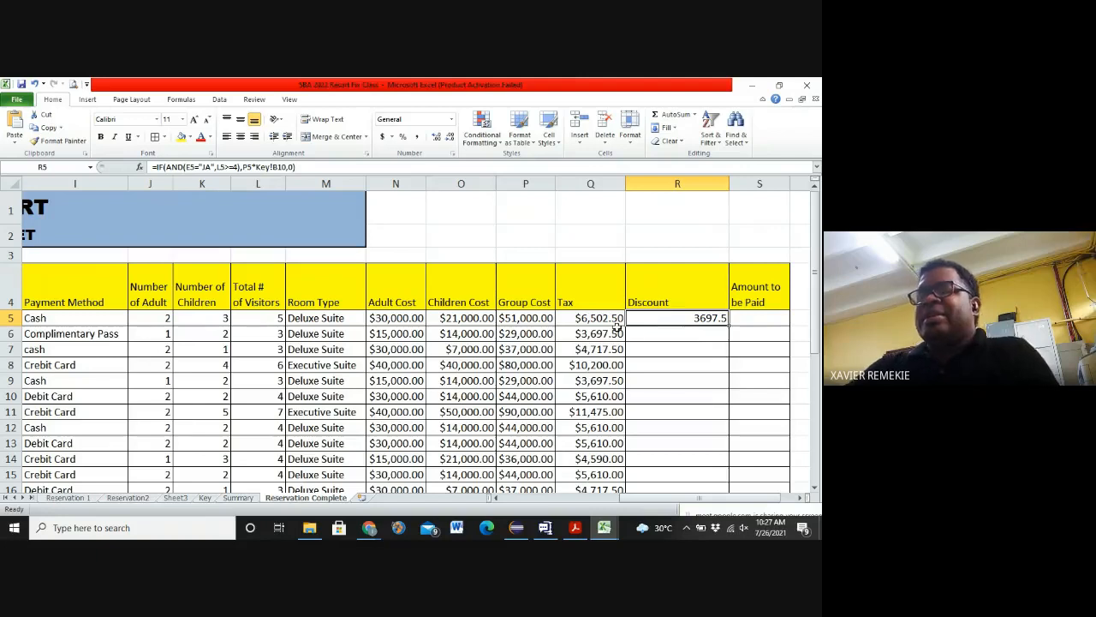
Step: Highlight the JA reservations in rows 5, 9, 12 and 15 to check their region and visitor numbers, and reselect Discount cell R5
click(10, 318)
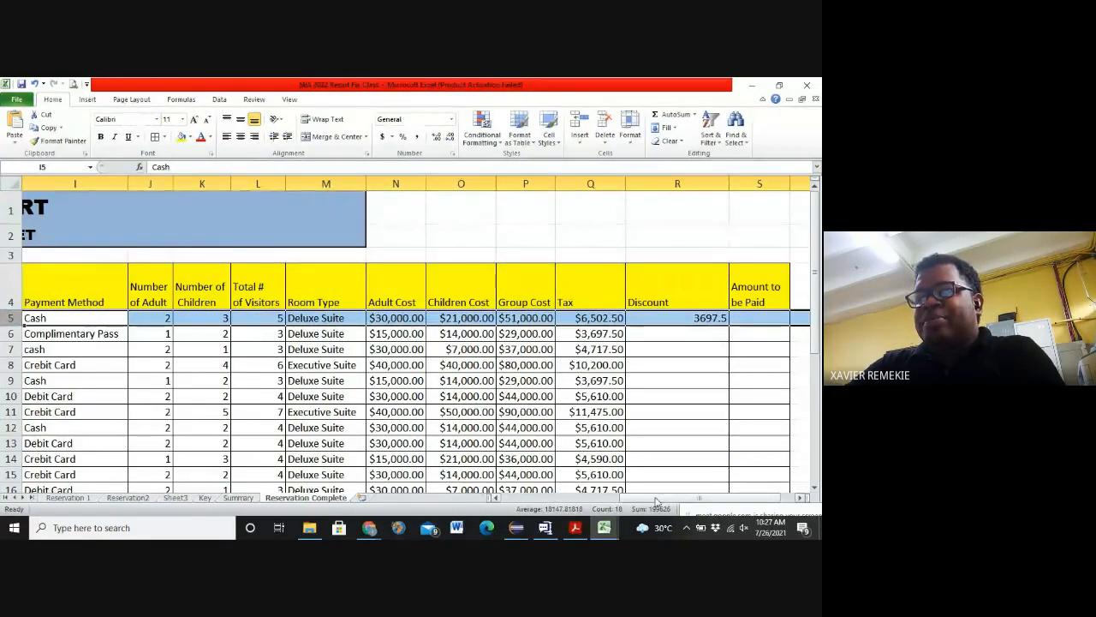
drag(660, 498, 540, 514)
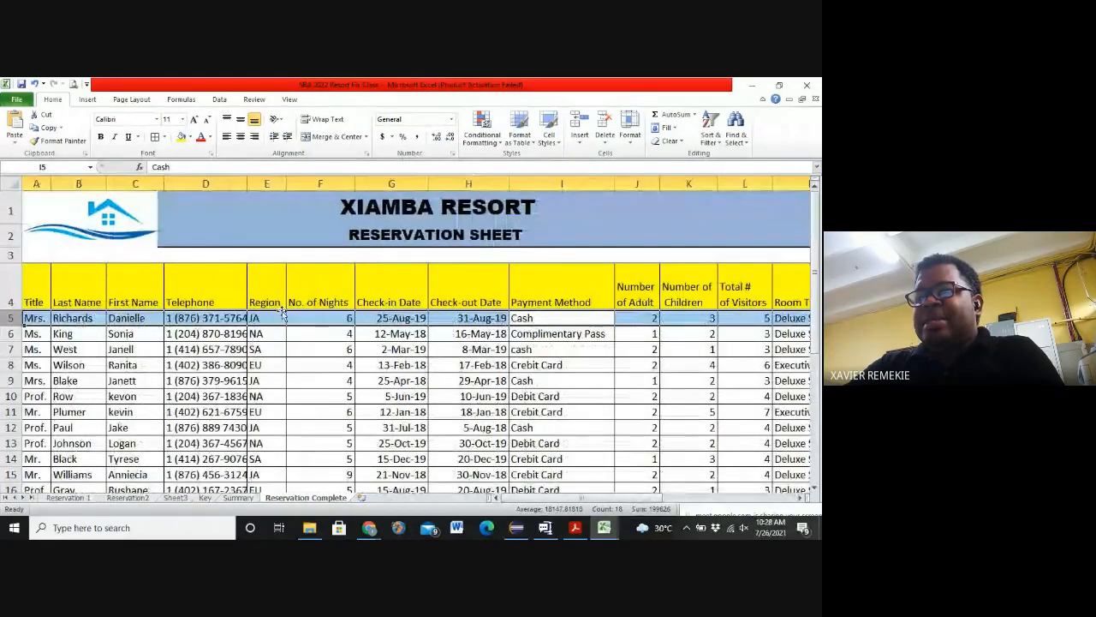
click(647, 504)
drag(646, 504, 658, 504)
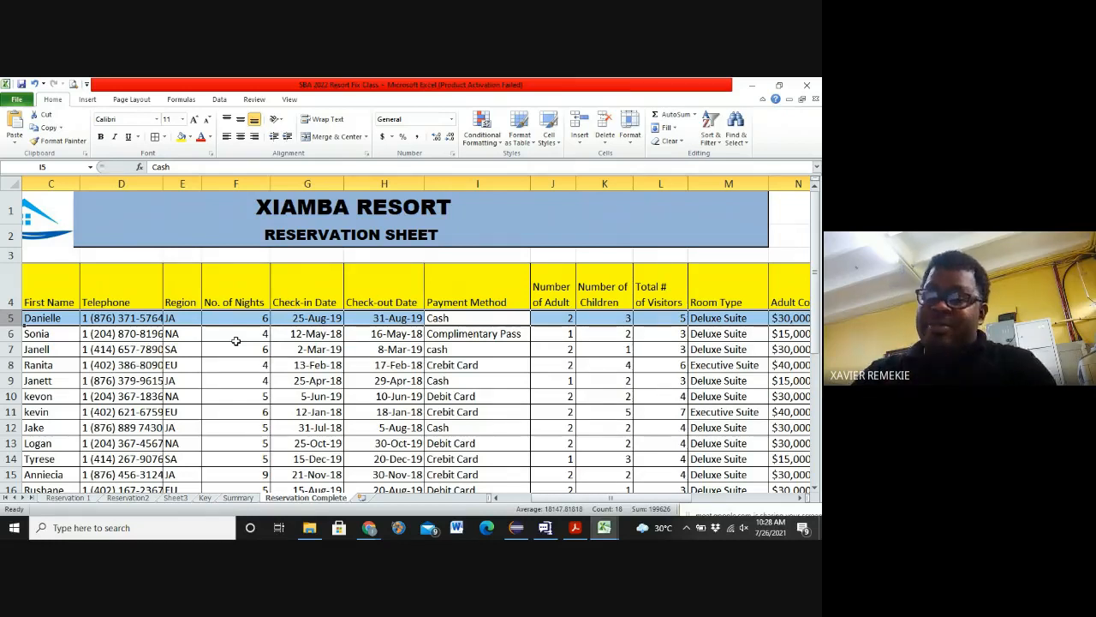
ctrl+click(7, 380)
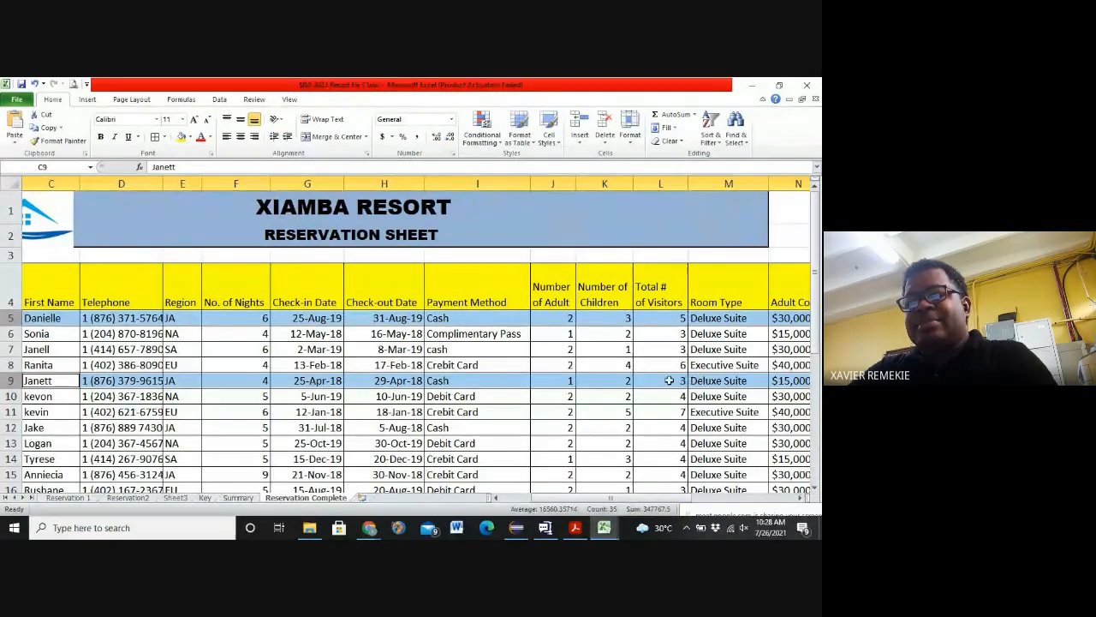
ctrl+click(7, 427)
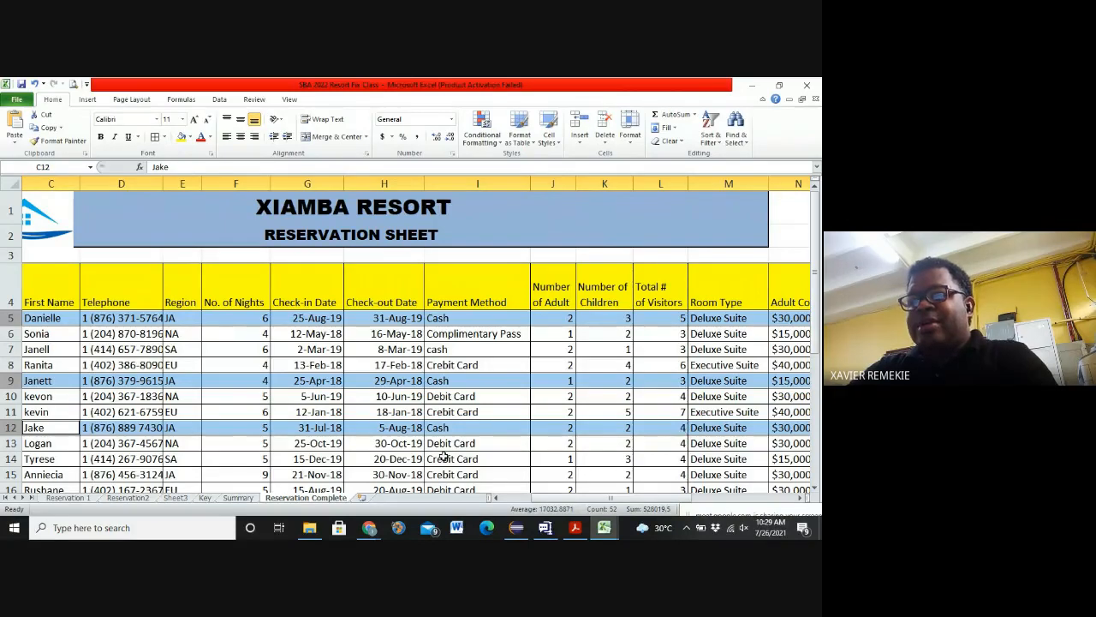
ctrl+click(11, 475)
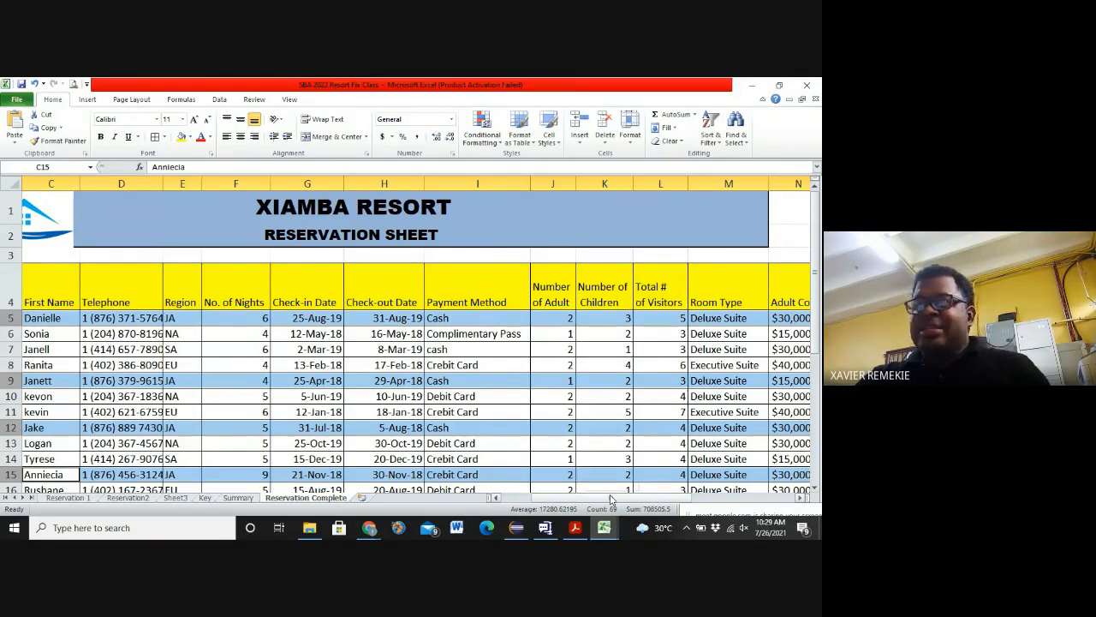
drag(613, 499, 722, 506)
click(591, 318)
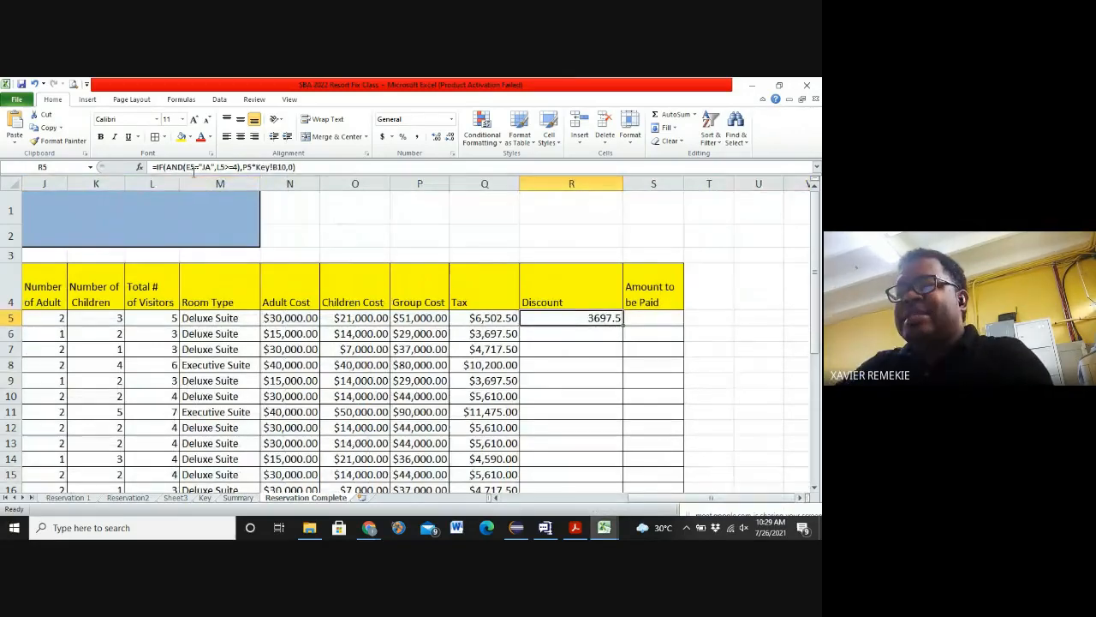
Step: Start the Discount formula in R7 with IF and AND, making E7="JA" the first condition
click(749, 332)
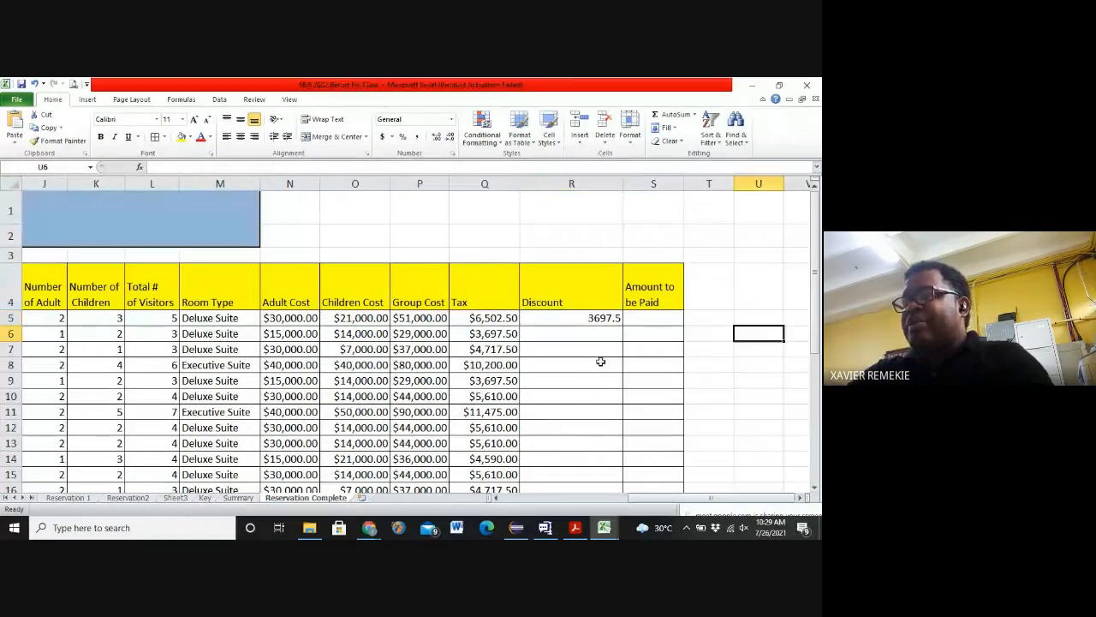
click(579, 347)
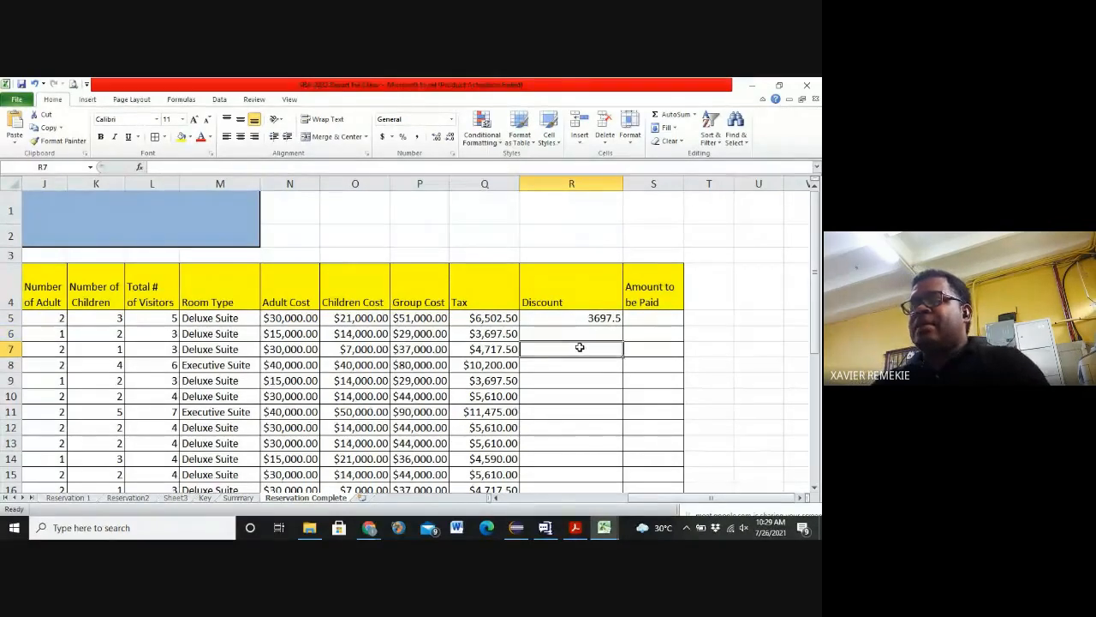
text(=IF()
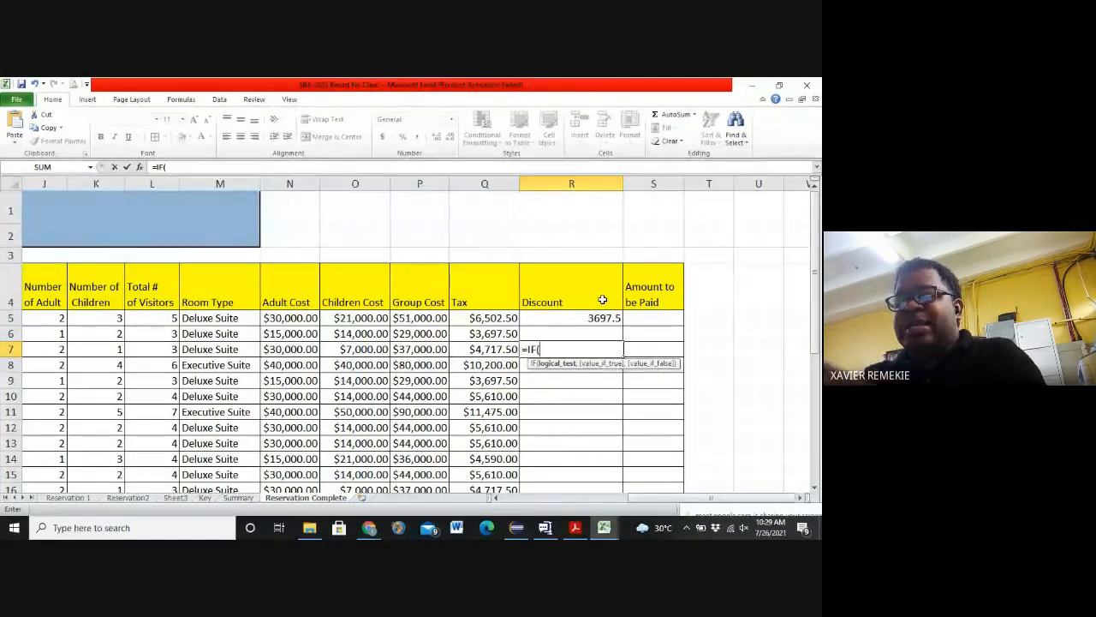
text(AND)
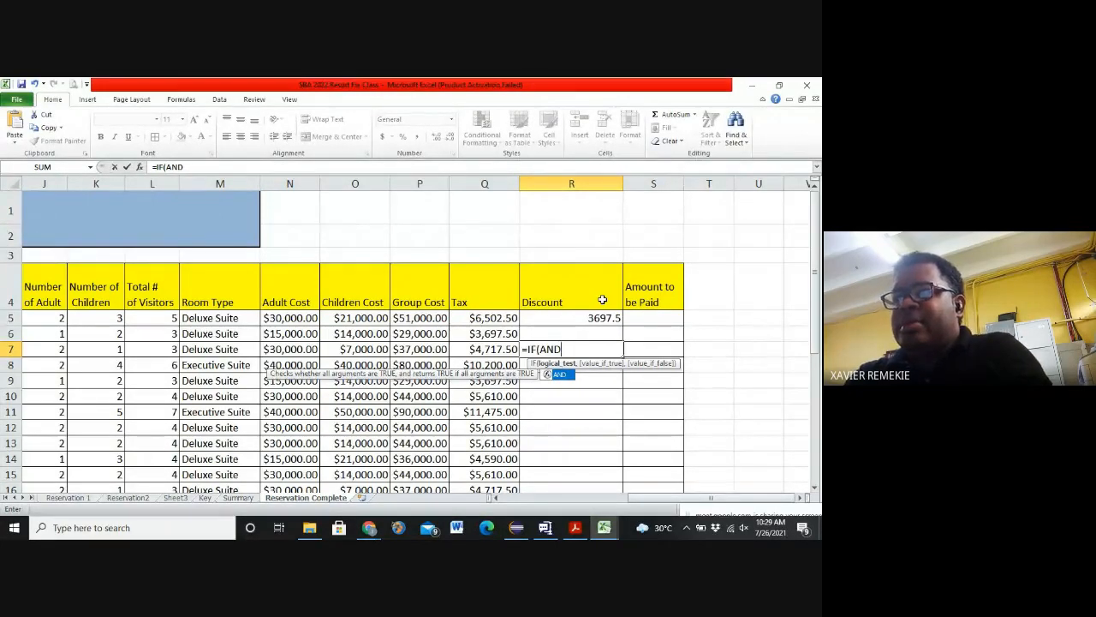
text(()
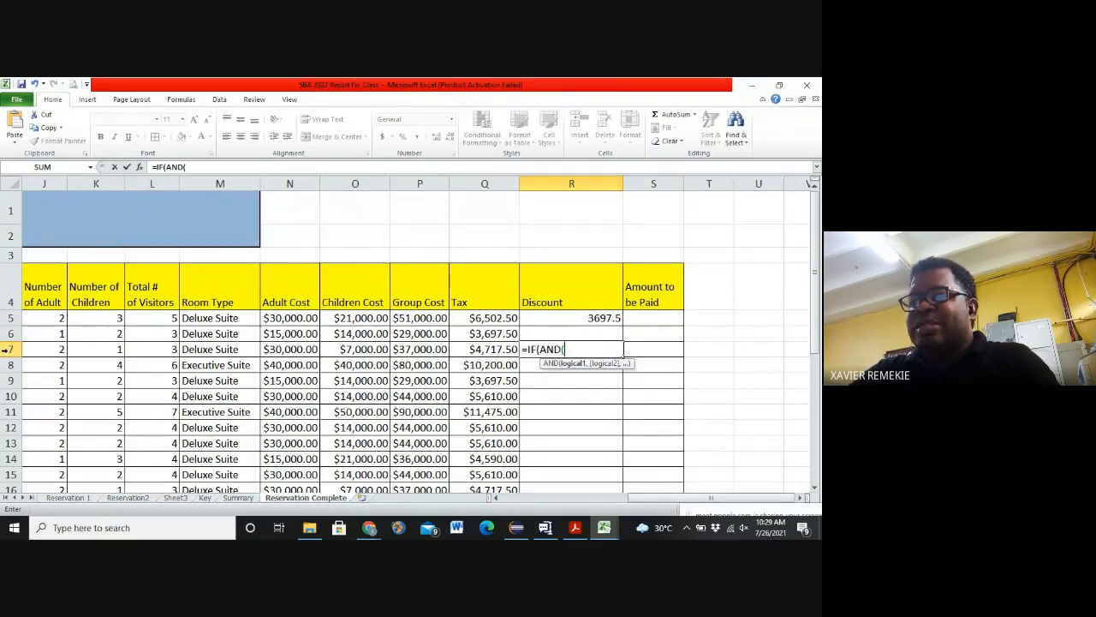
drag(713, 500, 632, 504)
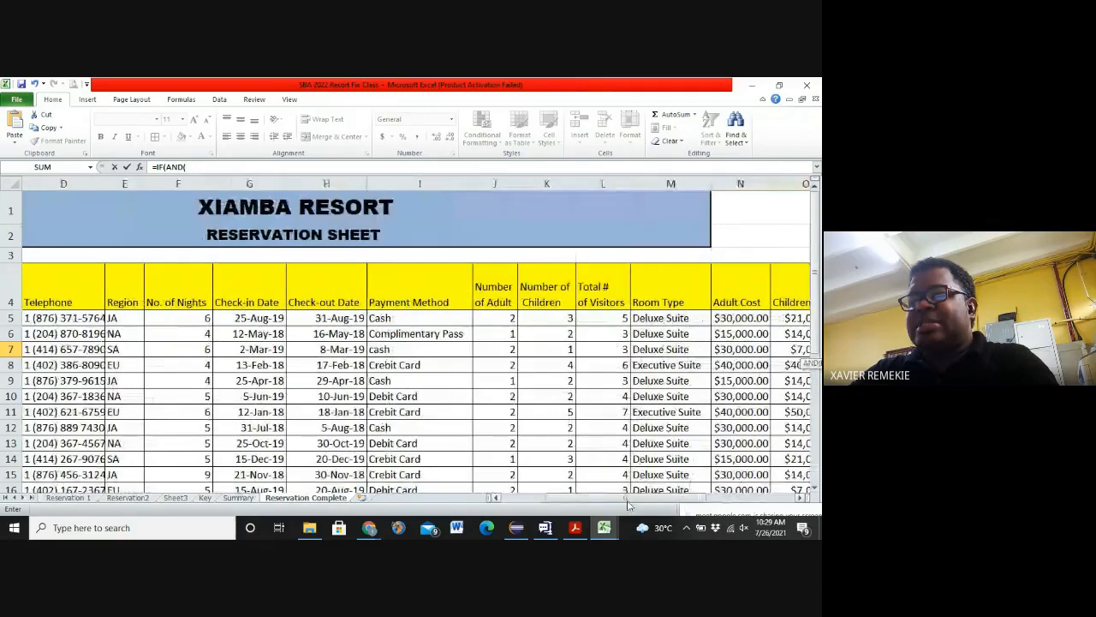
click(123, 348)
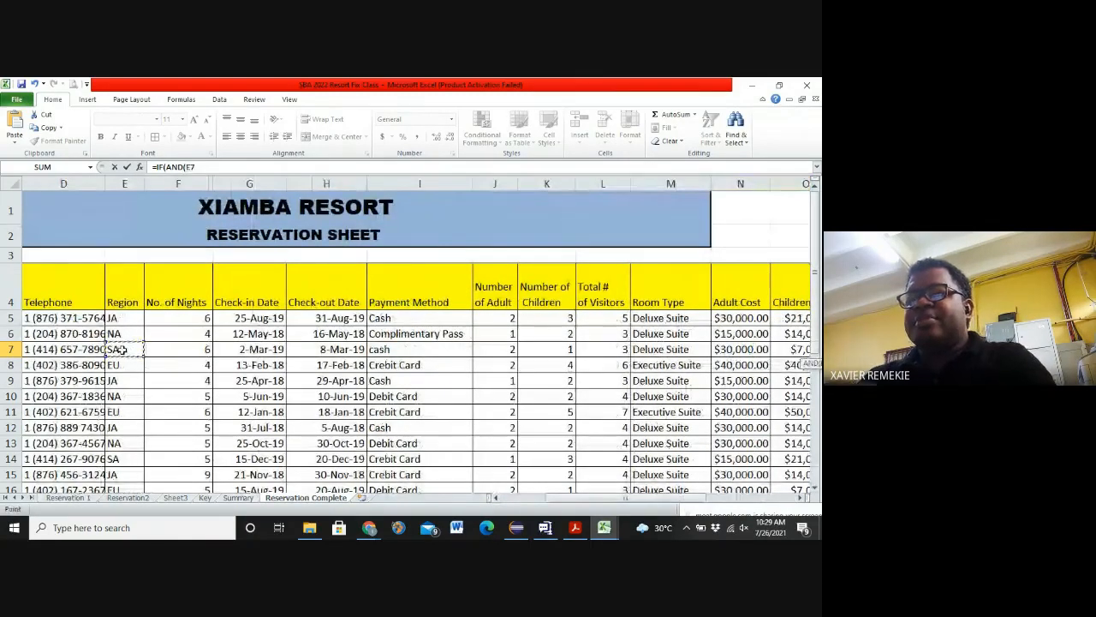
text(="JA)
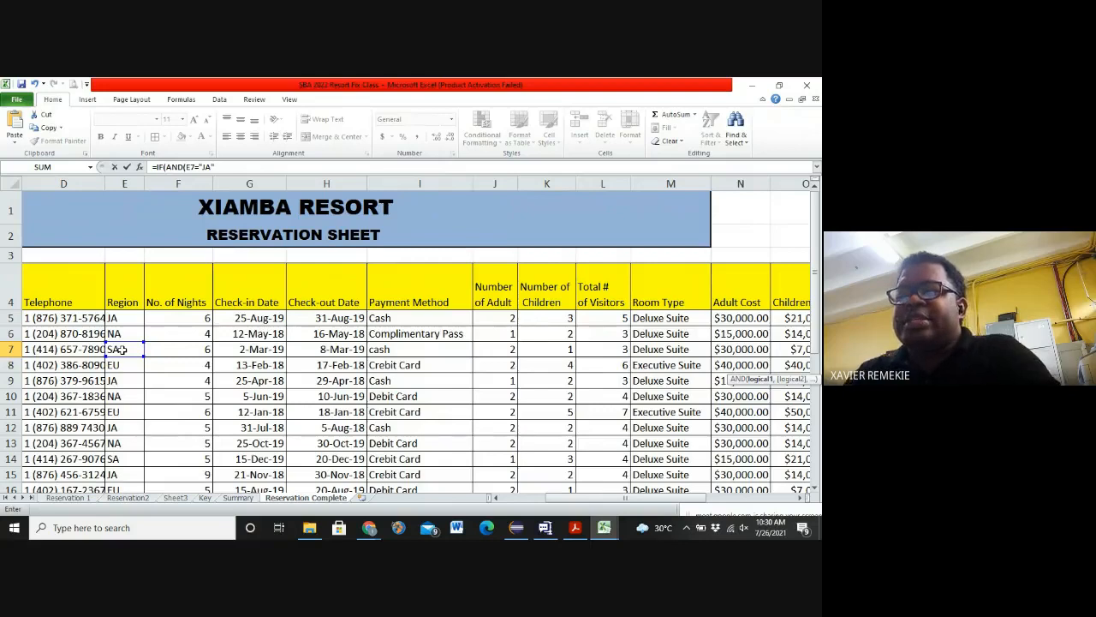
text(",)
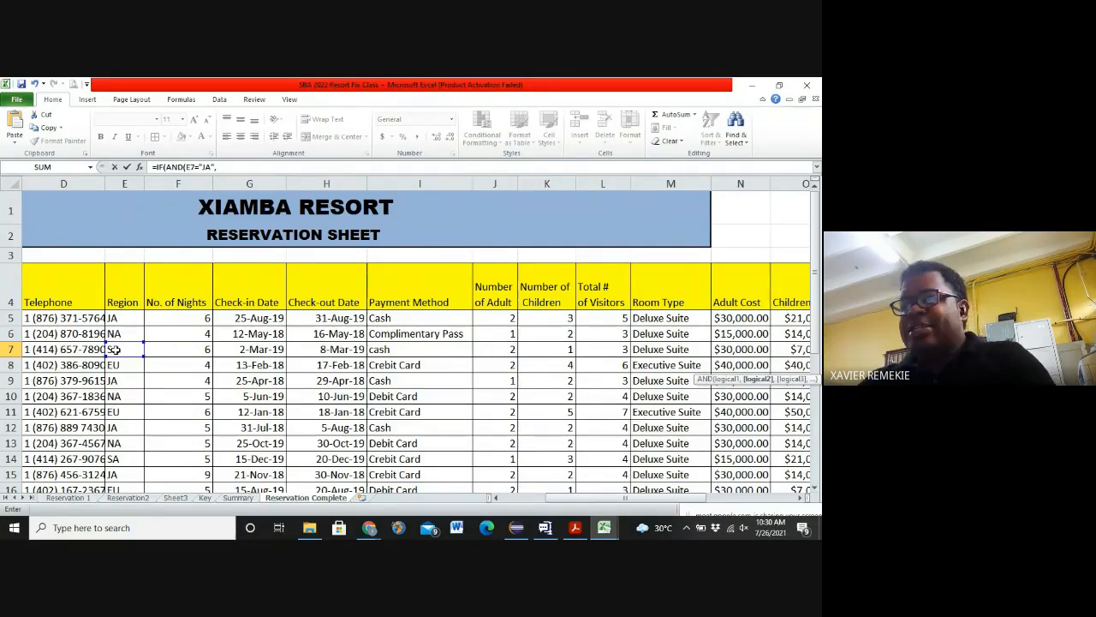
Step: Add L7>=4 as the second AND condition in the R7 formula and close the AND test
drag(580, 505, 639, 505)
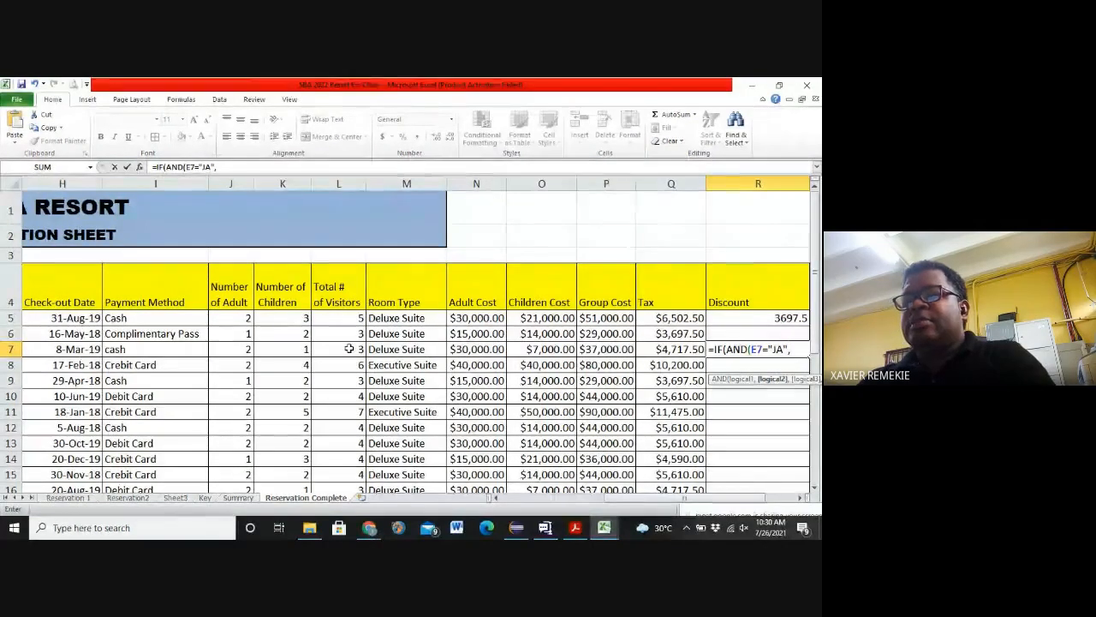
click(349, 349)
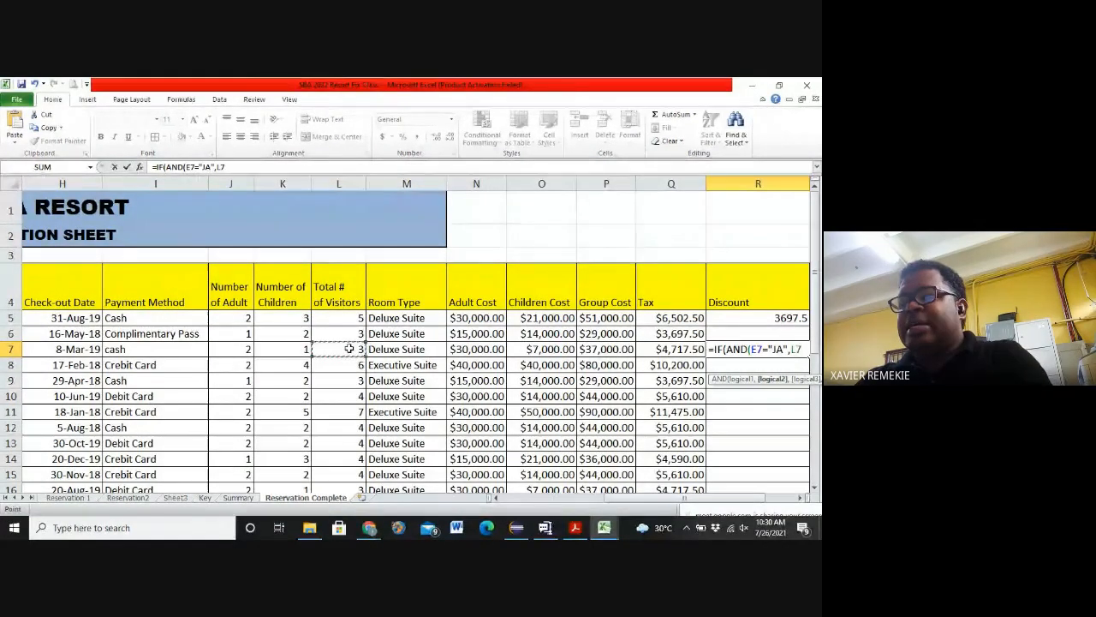
text(>)
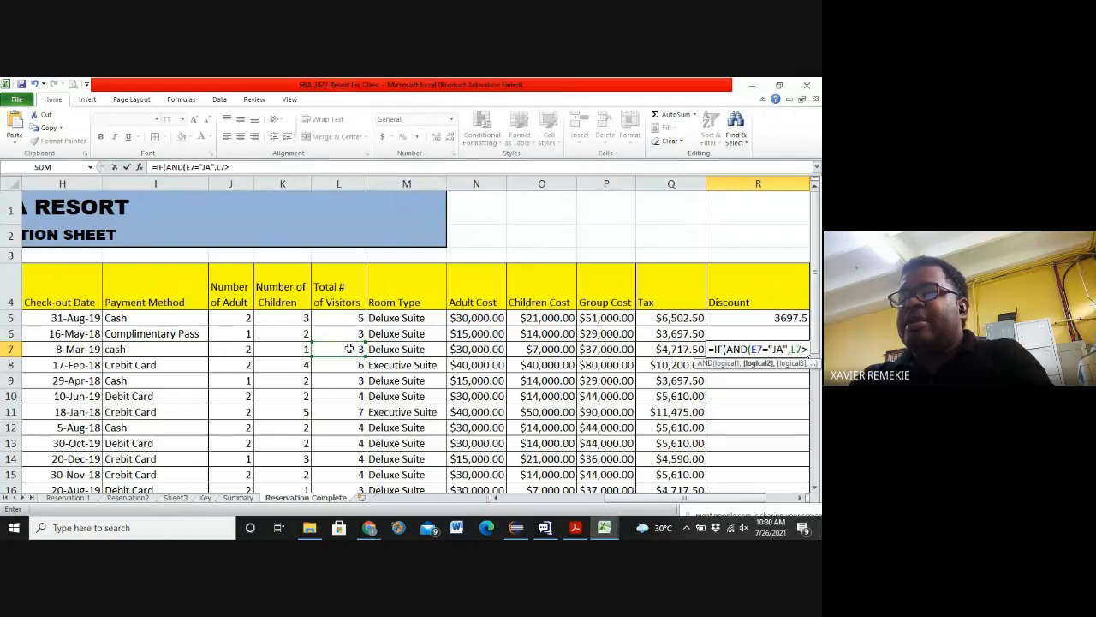
text(=)
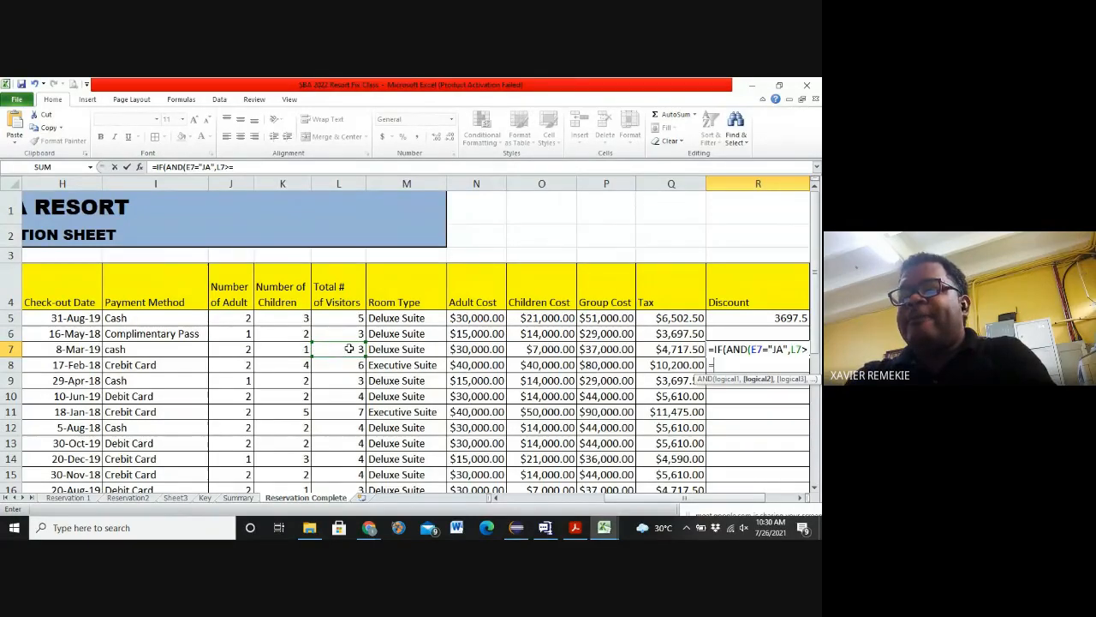
text(4)
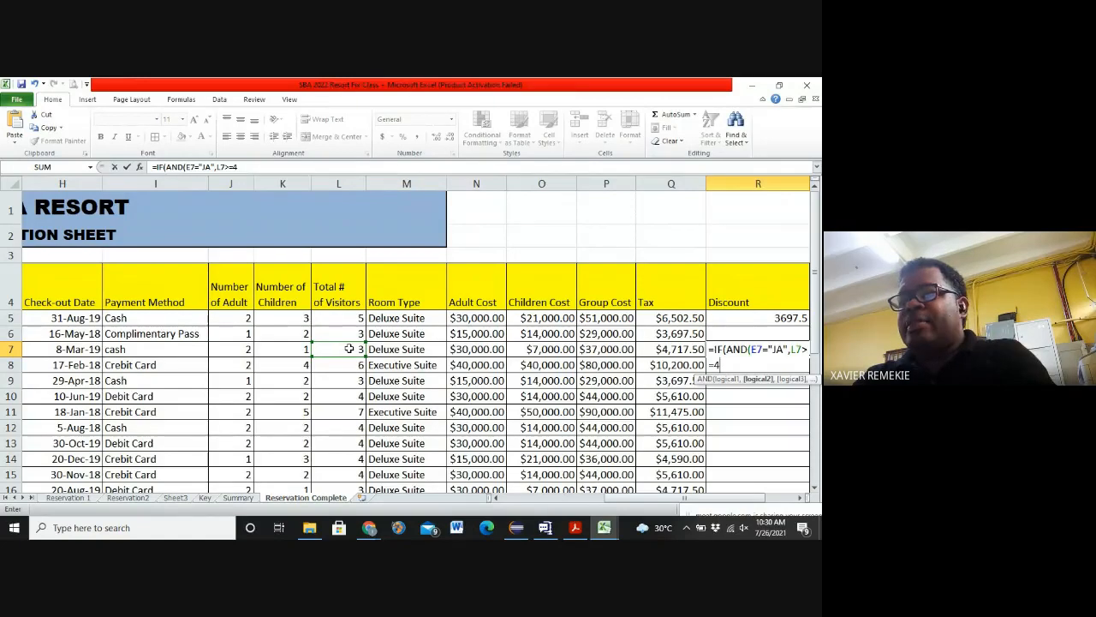
text(,)
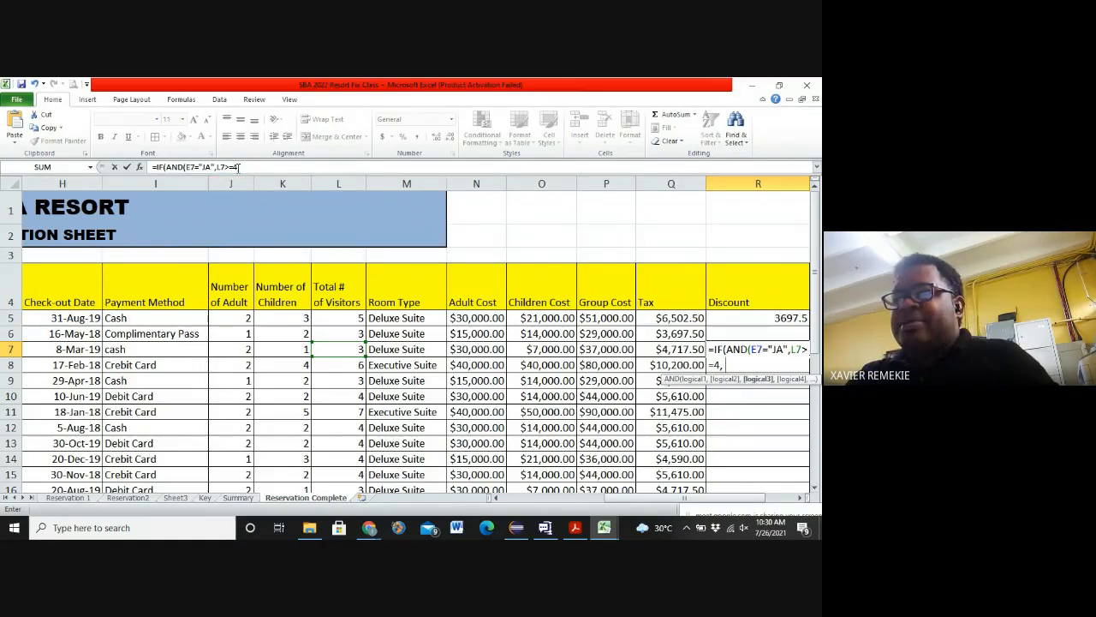
click(239, 167)
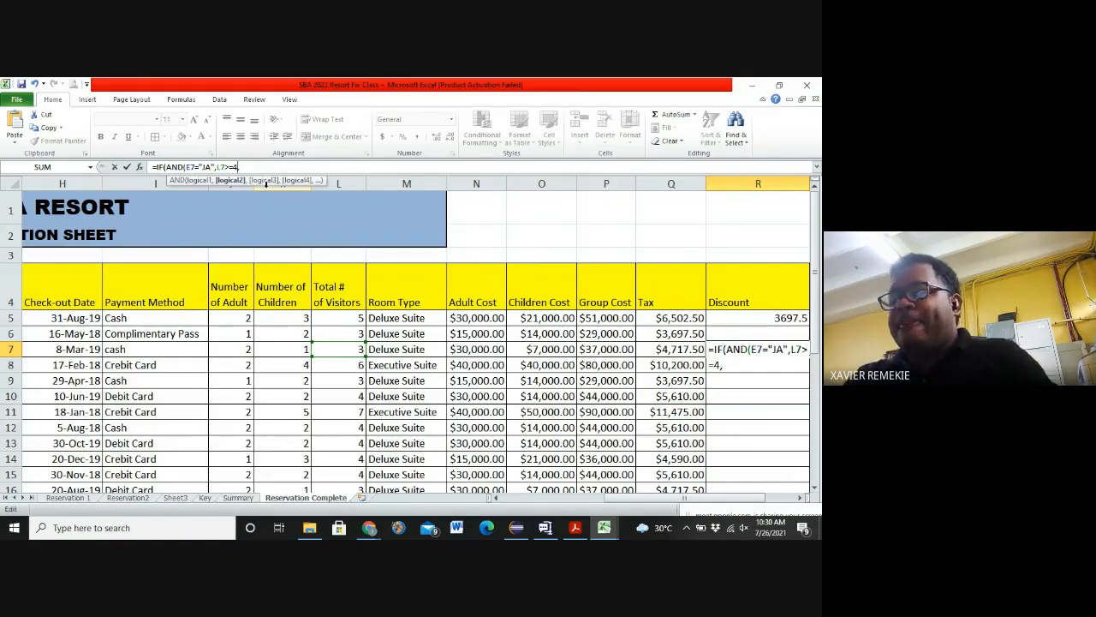
key(Right)
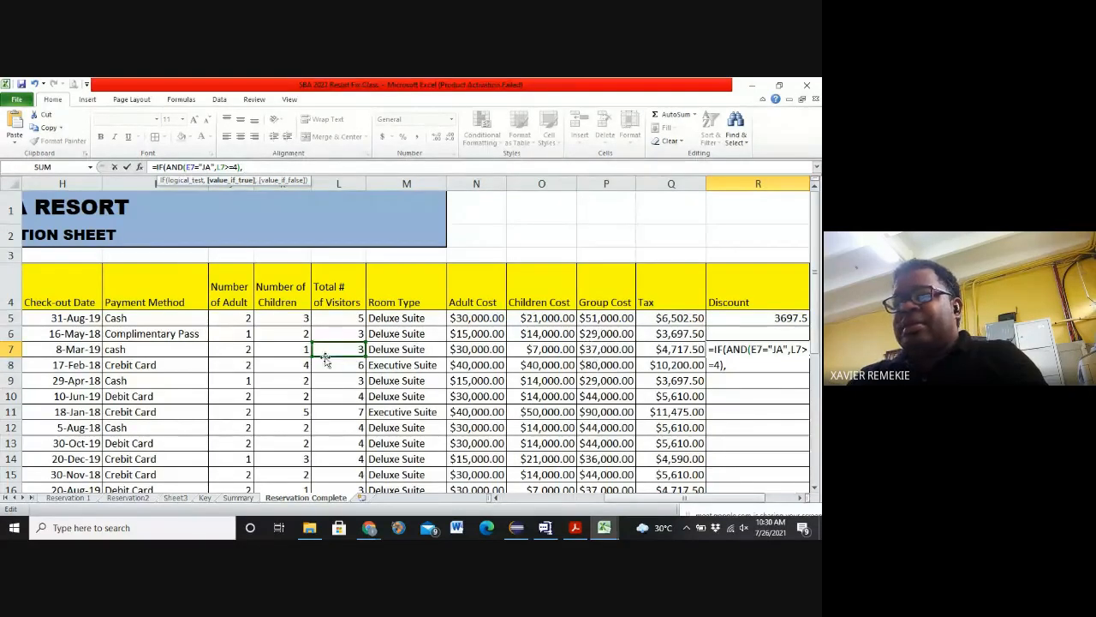
Step: Complete the R7 formula with P7*Key!B10 as the value if true and 0 as the value if false
click(600, 349)
text(*)
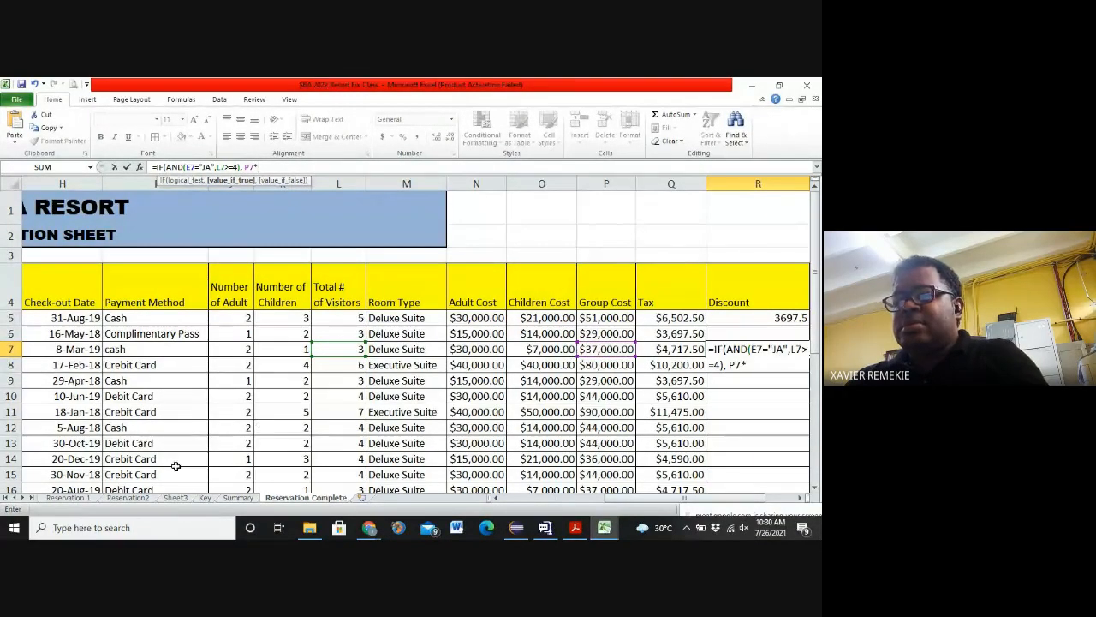
click(205, 498)
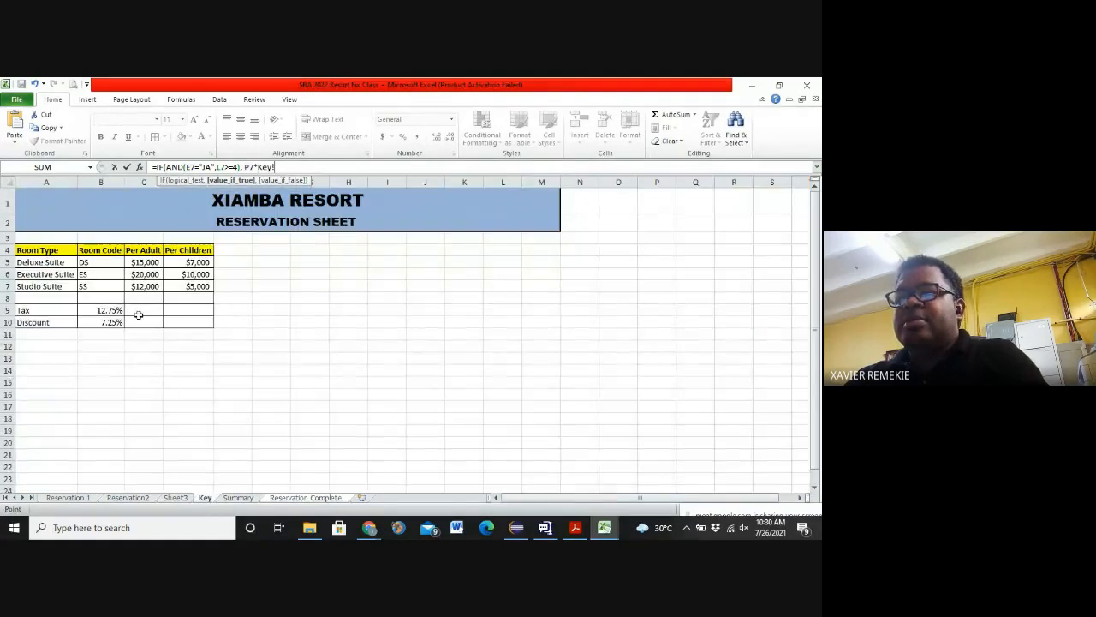
click(108, 322)
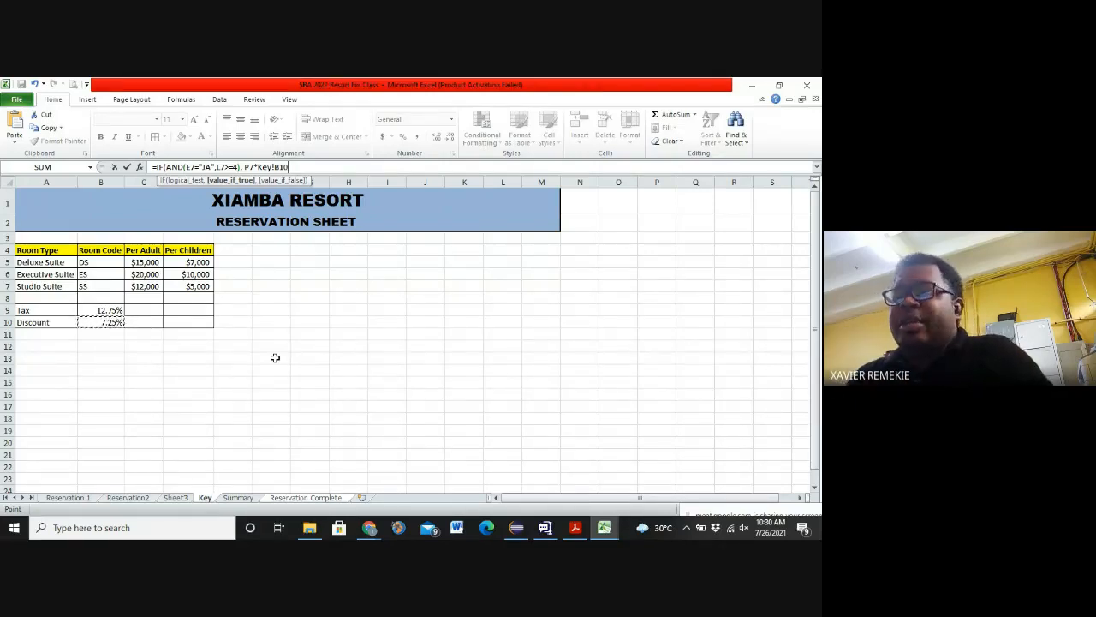
text(,)
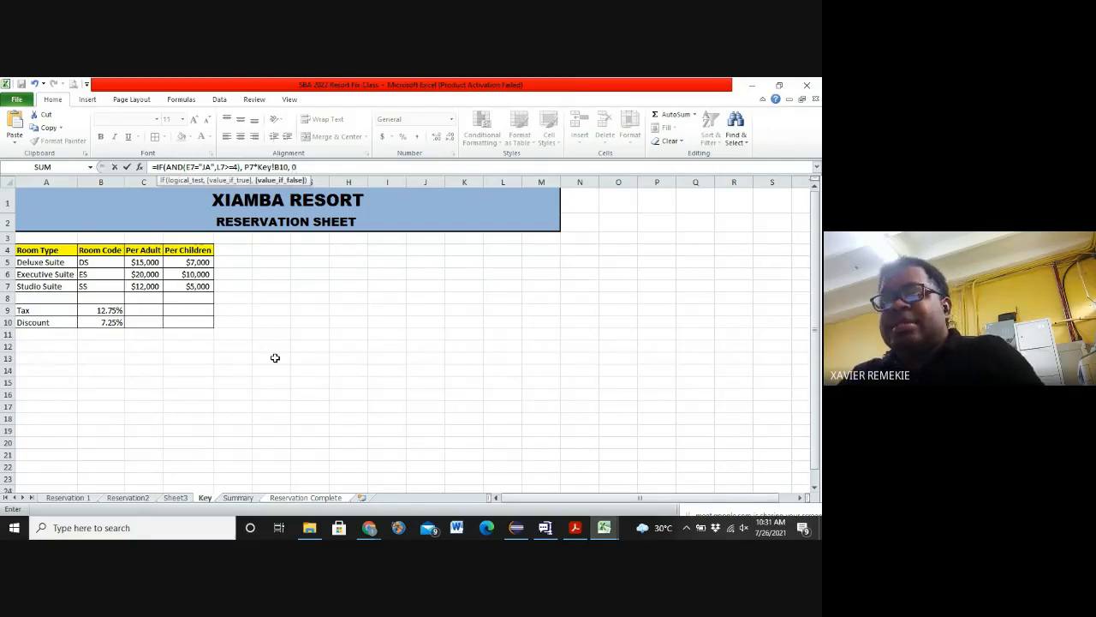
text(0)
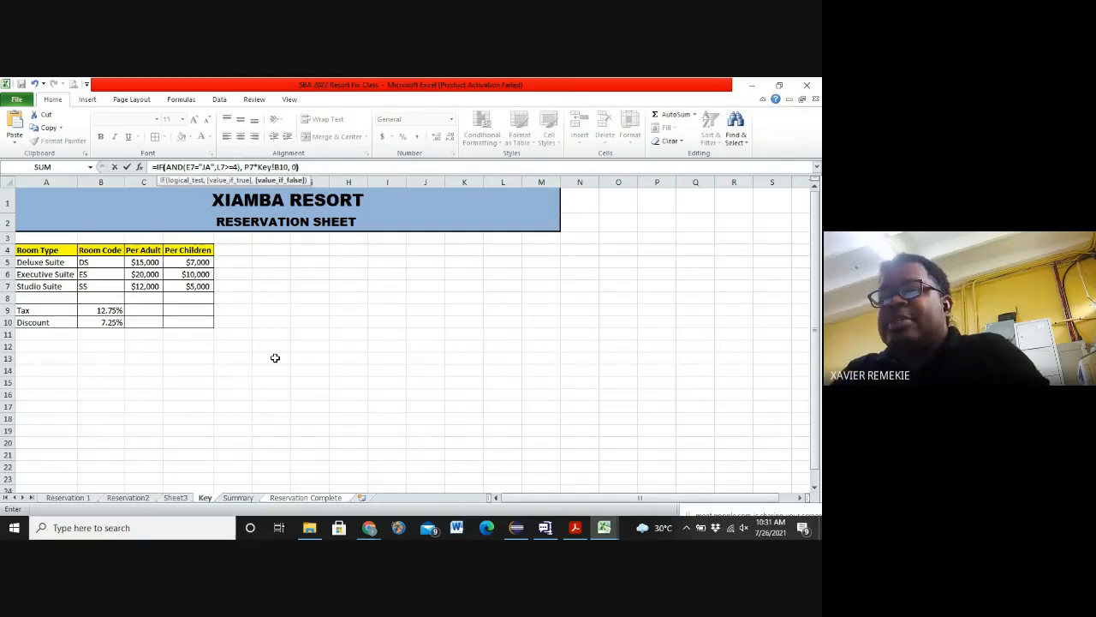
text())
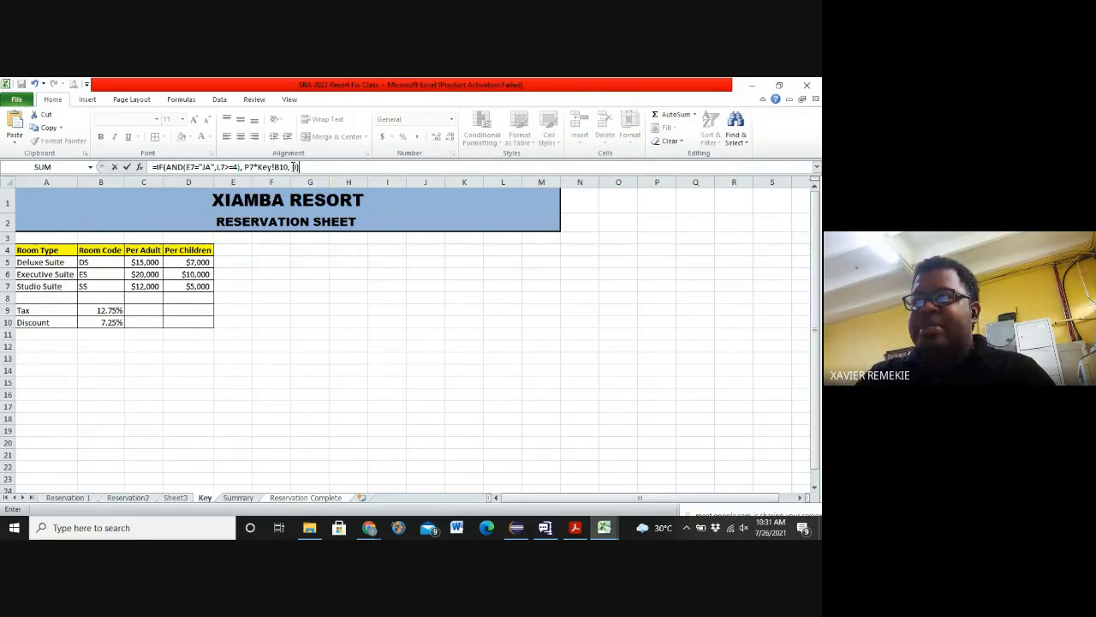
click(294, 166)
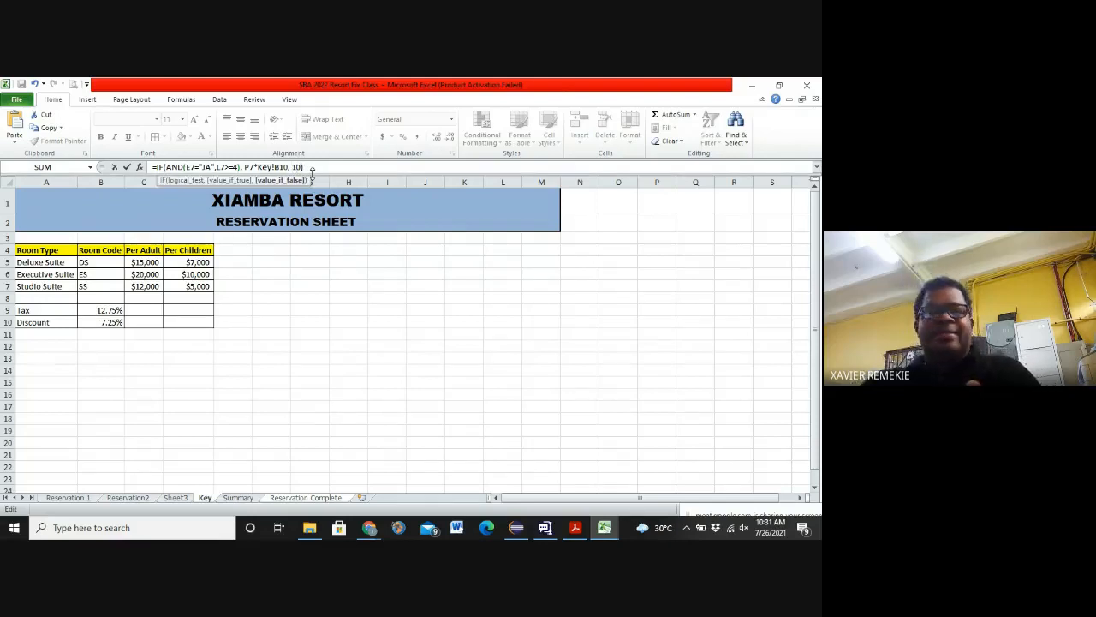
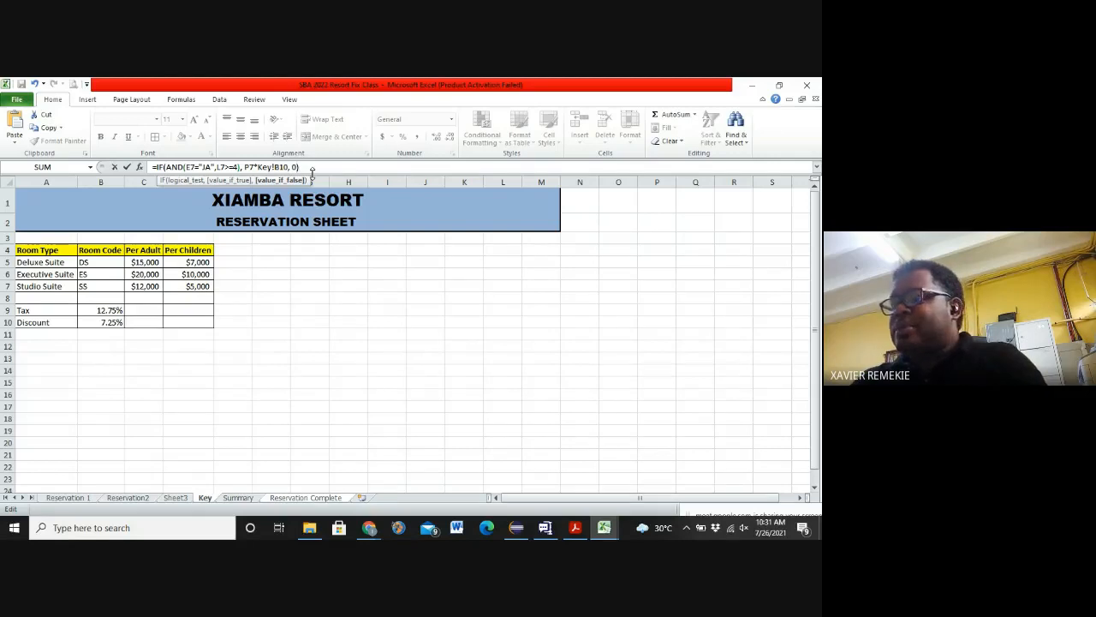
key(Return)
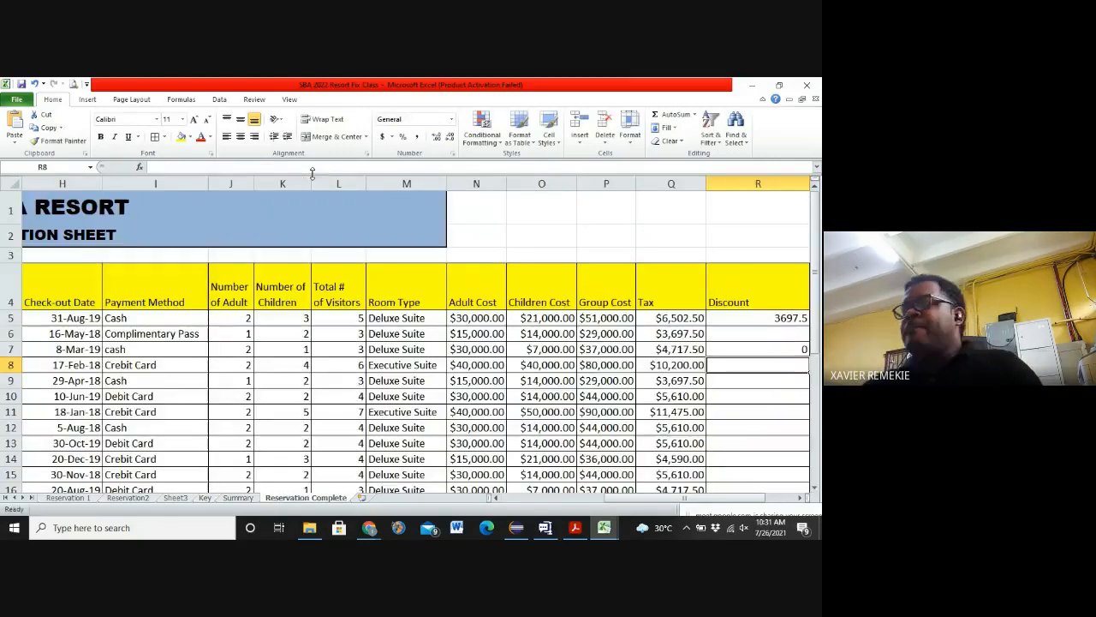
Step: Highlight row 7 and check its region and total visitors against the discount conditions
drag(634, 505, 644, 506)
click(608, 346)
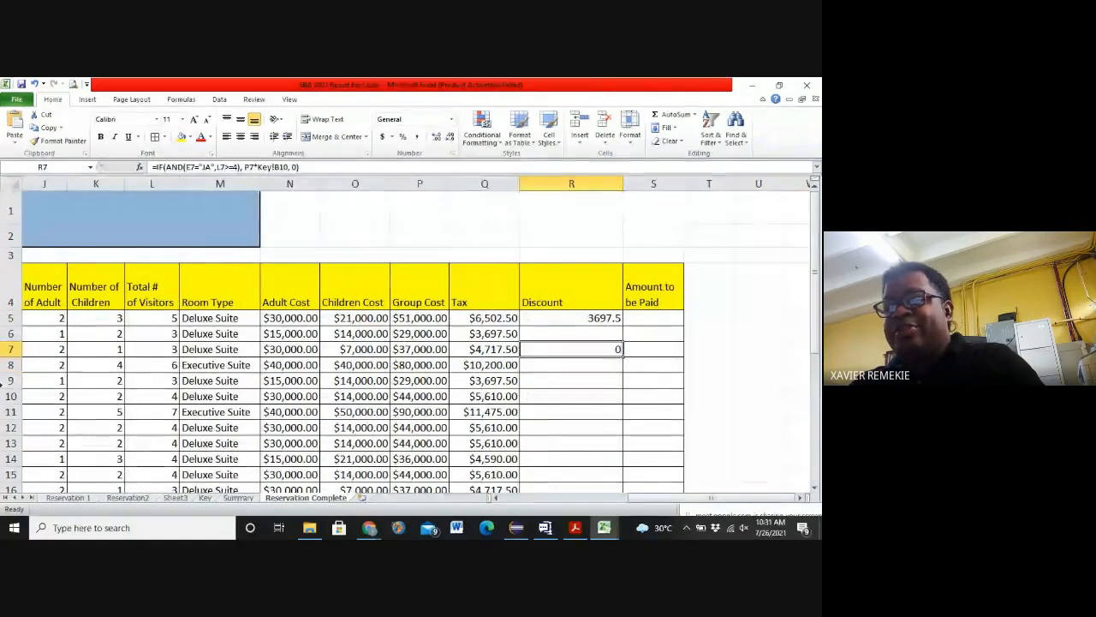
click(12, 350)
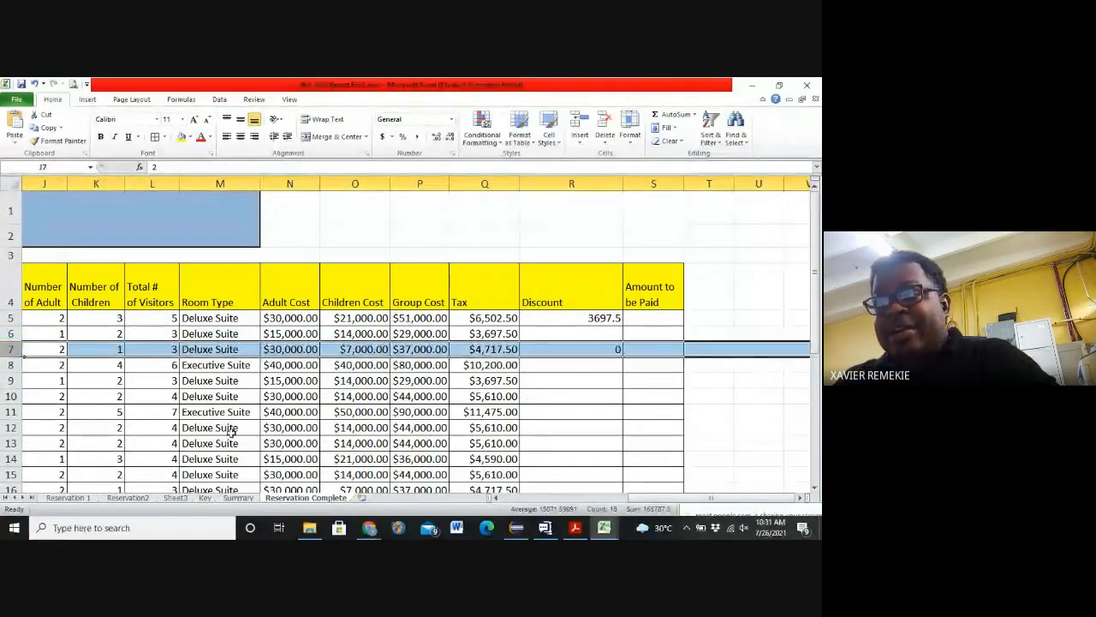
drag(656, 502, 567, 517)
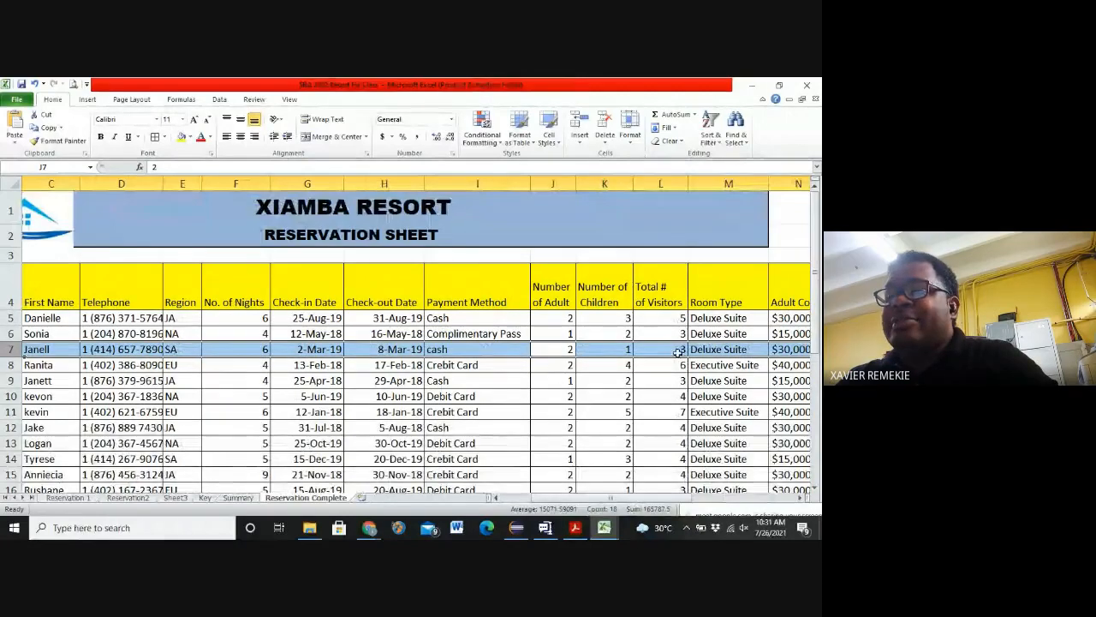
drag(666, 498, 765, 500)
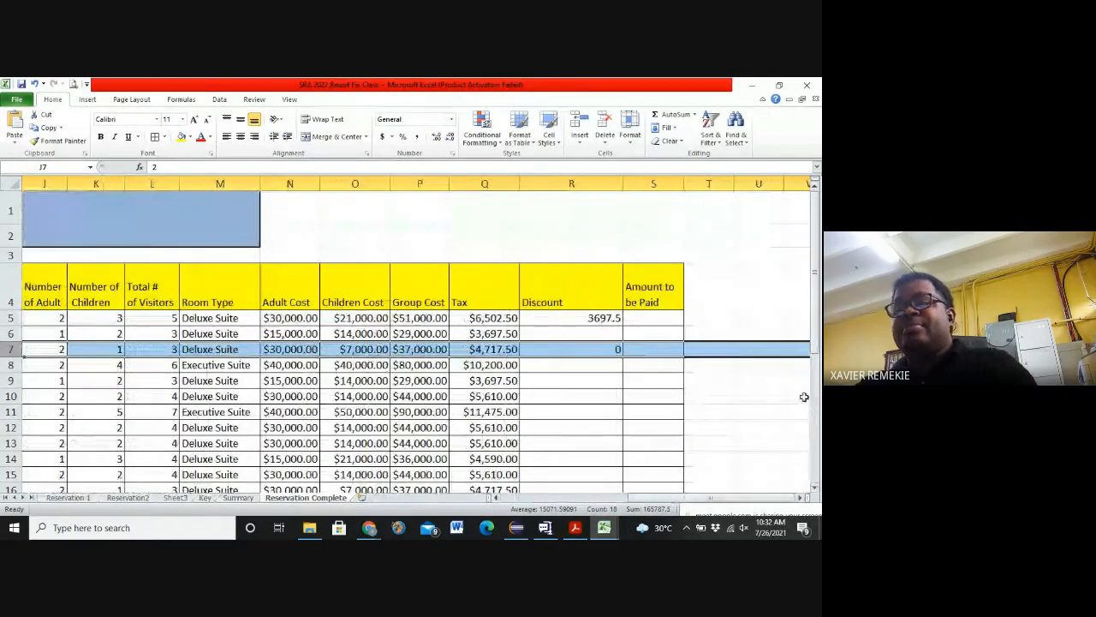
Step: Start a Discount formula in R34, the last reservation row, with IF and a nested AND test
scroll(743, 358, down, 10)
scroll(741, 364, up, 3)
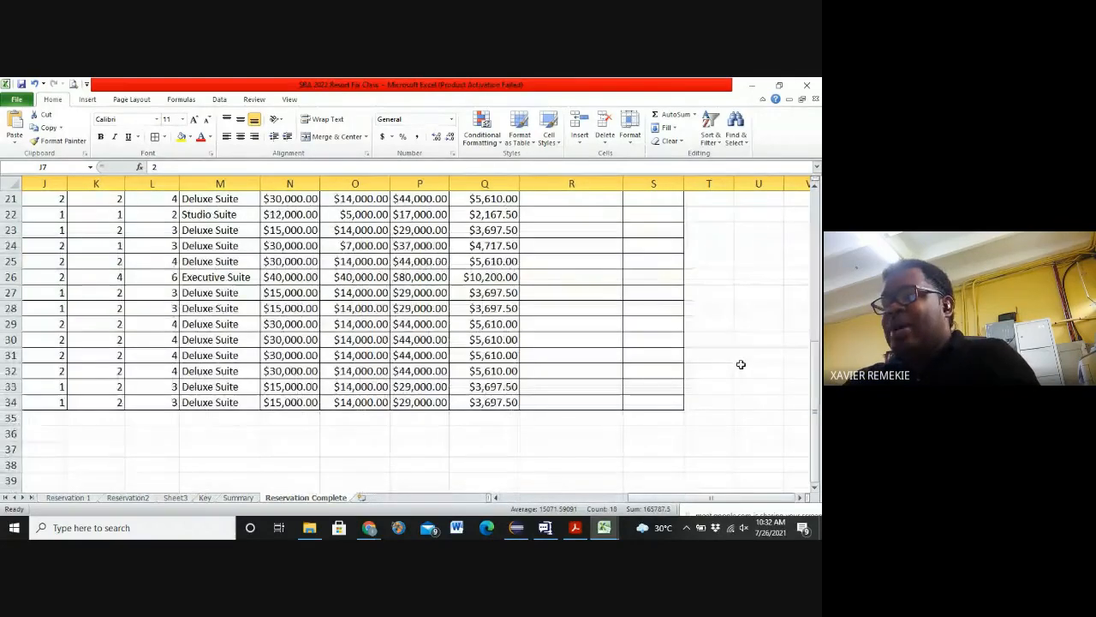
drag(711, 501, 578, 502)
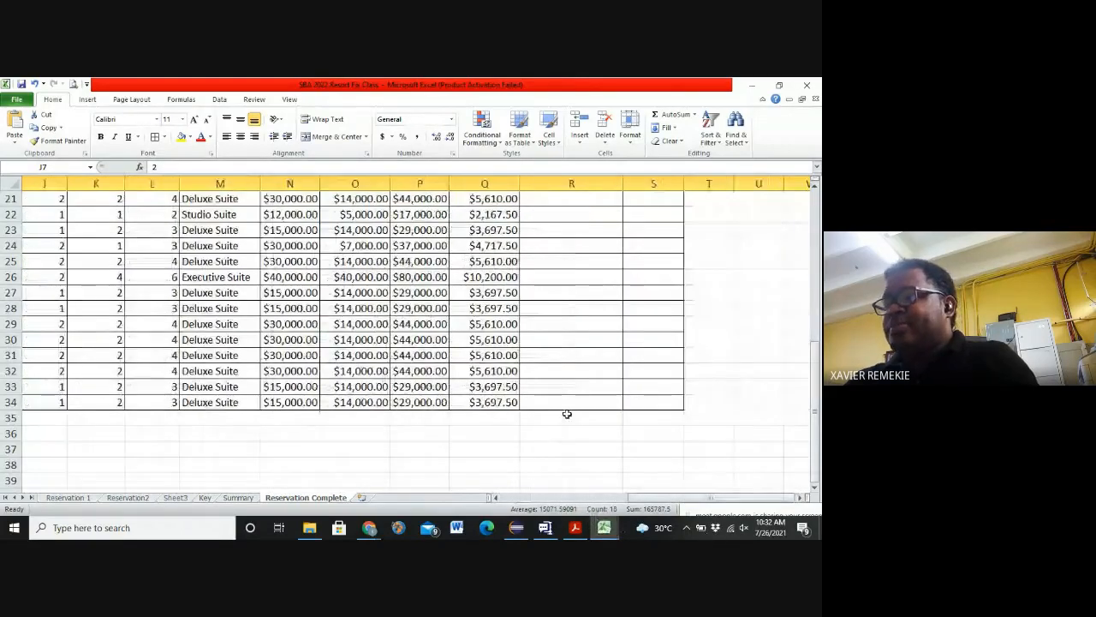
scroll(565, 411, up, 7)
scroll(565, 411, down, 10)
scroll(568, 408, up, 3)
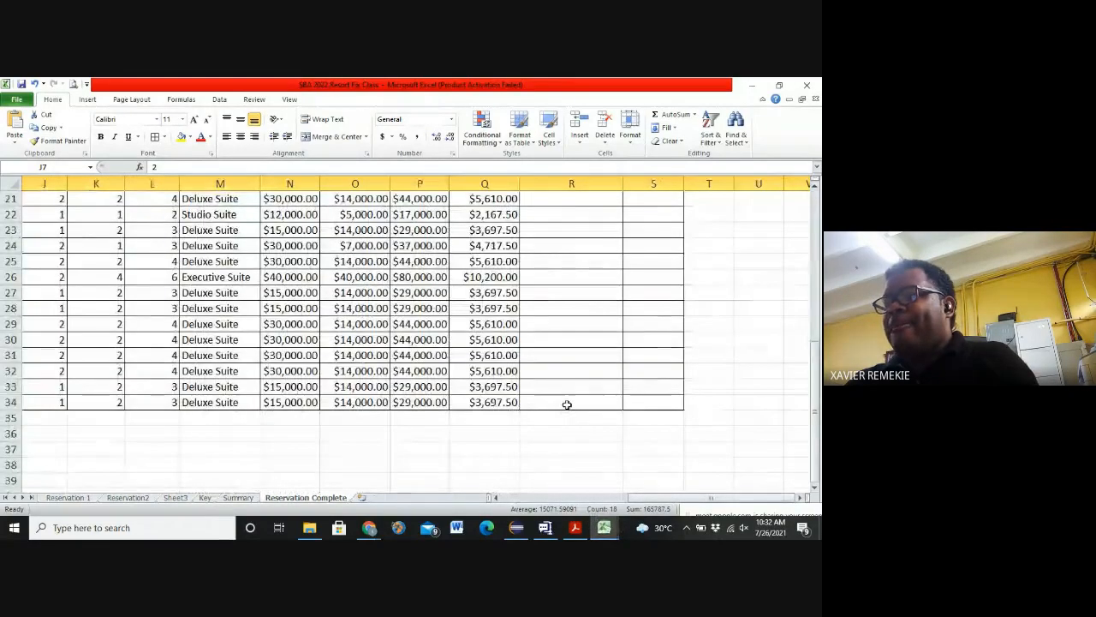
click(562, 402)
text(=IF)
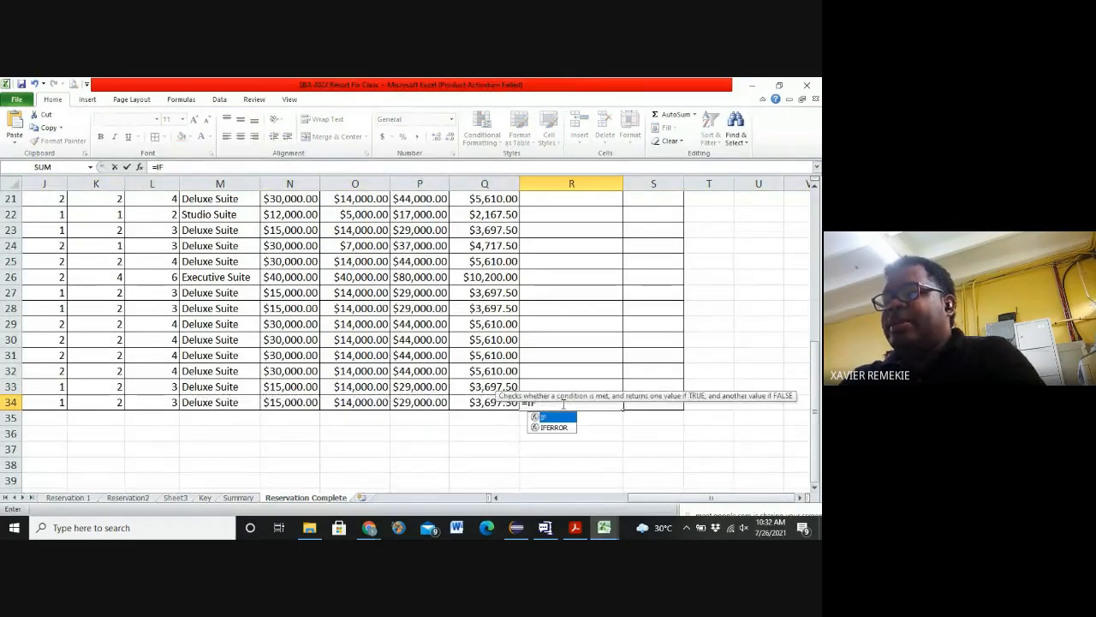
text(()
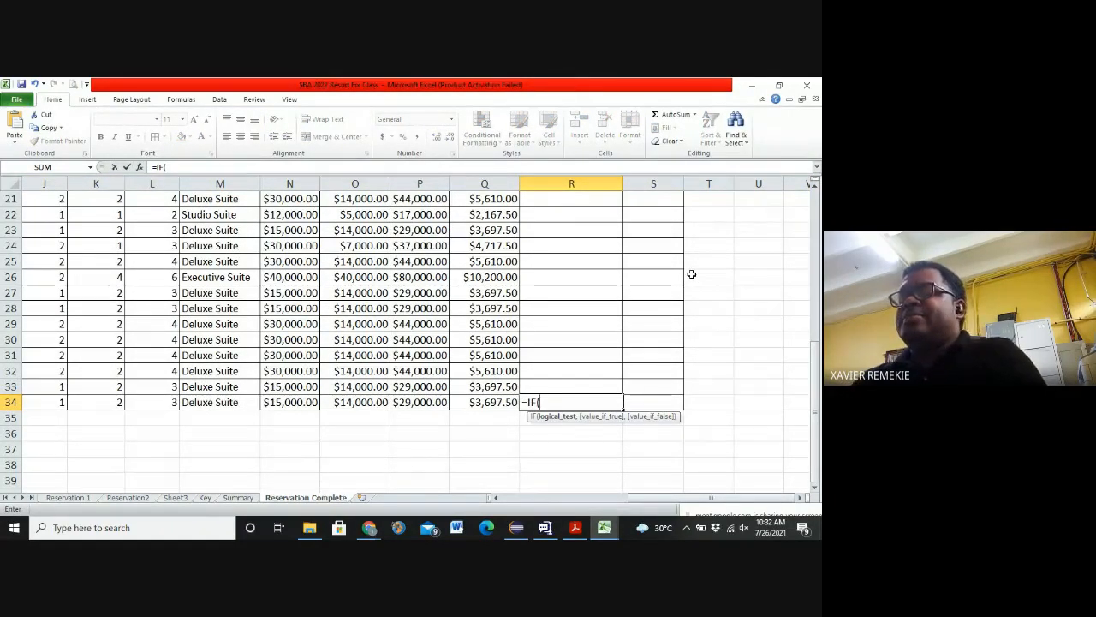
text(AND)
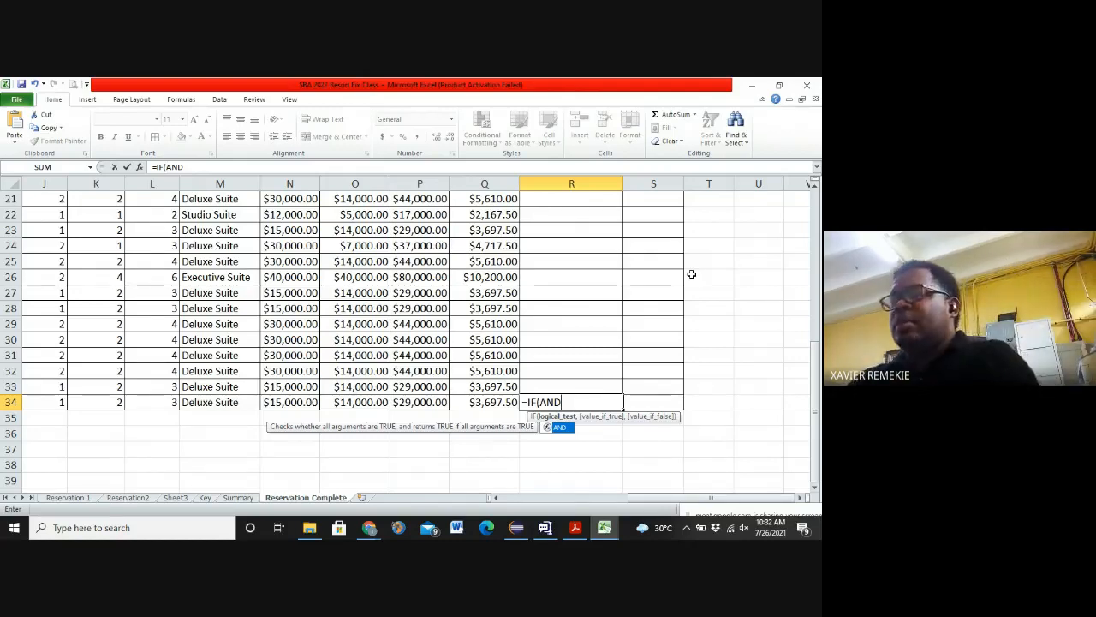
text(()
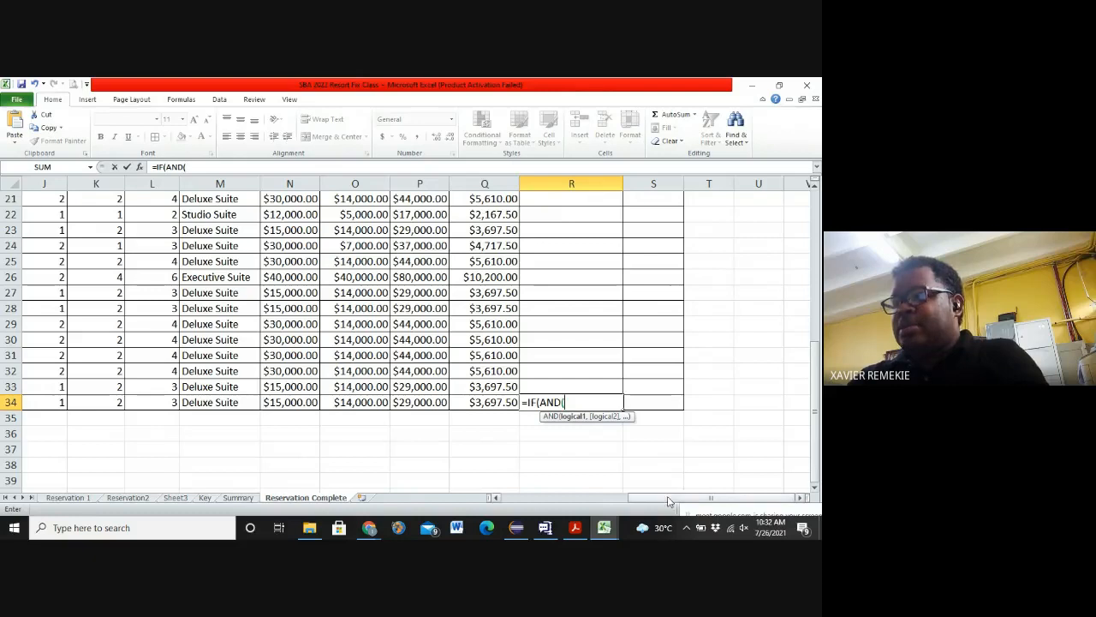
Step: Enter E34="JA" as the first AND condition in the R34 Discount formula
drag(665, 500, 534, 504)
click(268, 401)
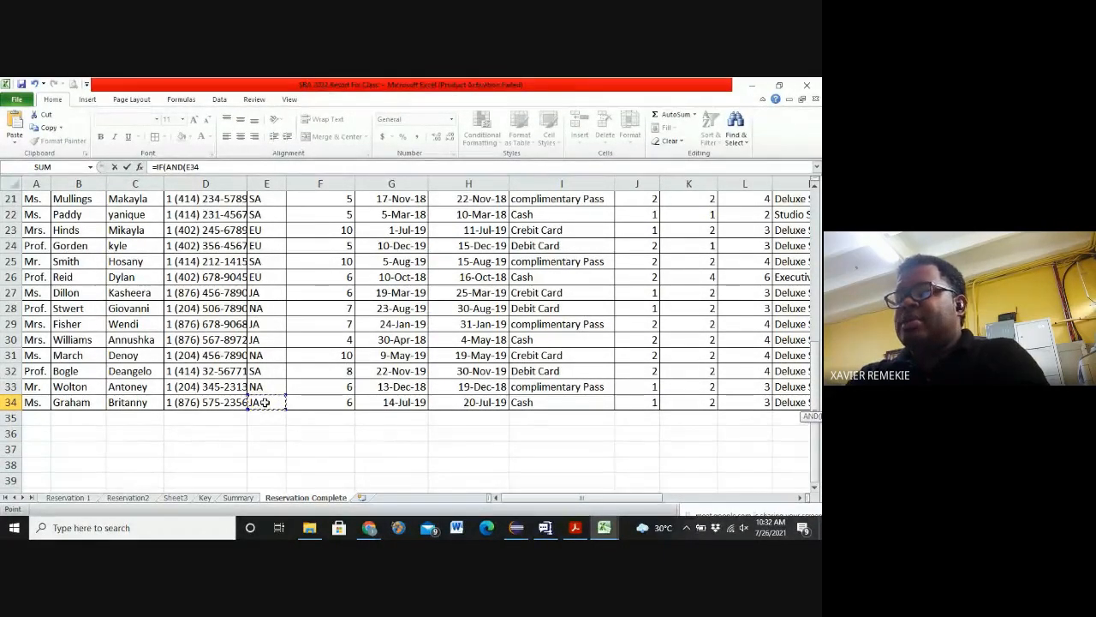
text(=")
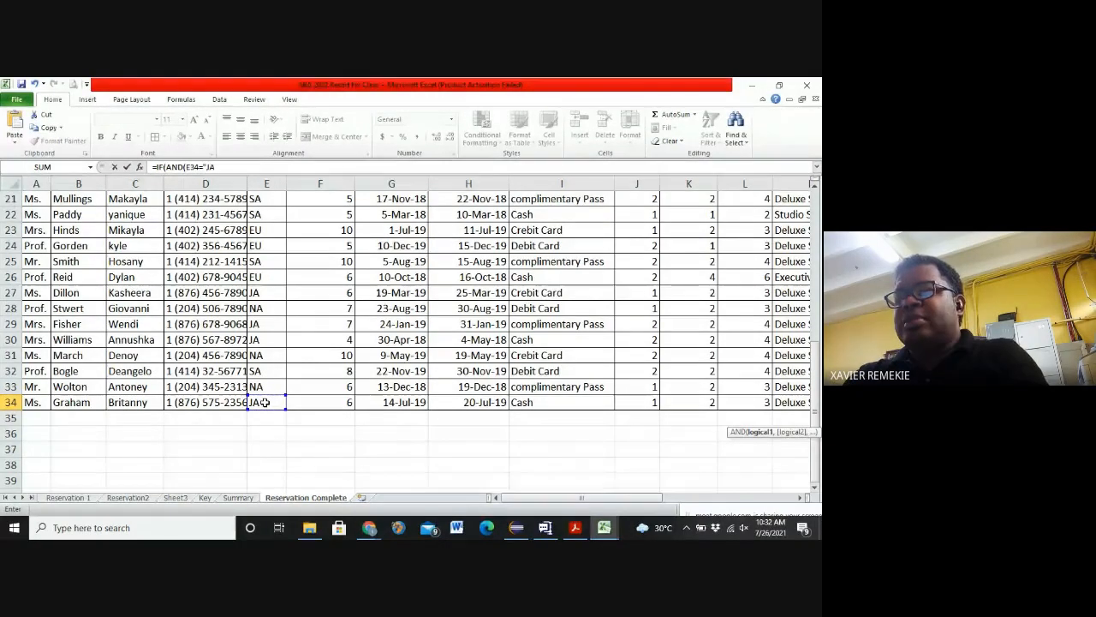
text(JA)
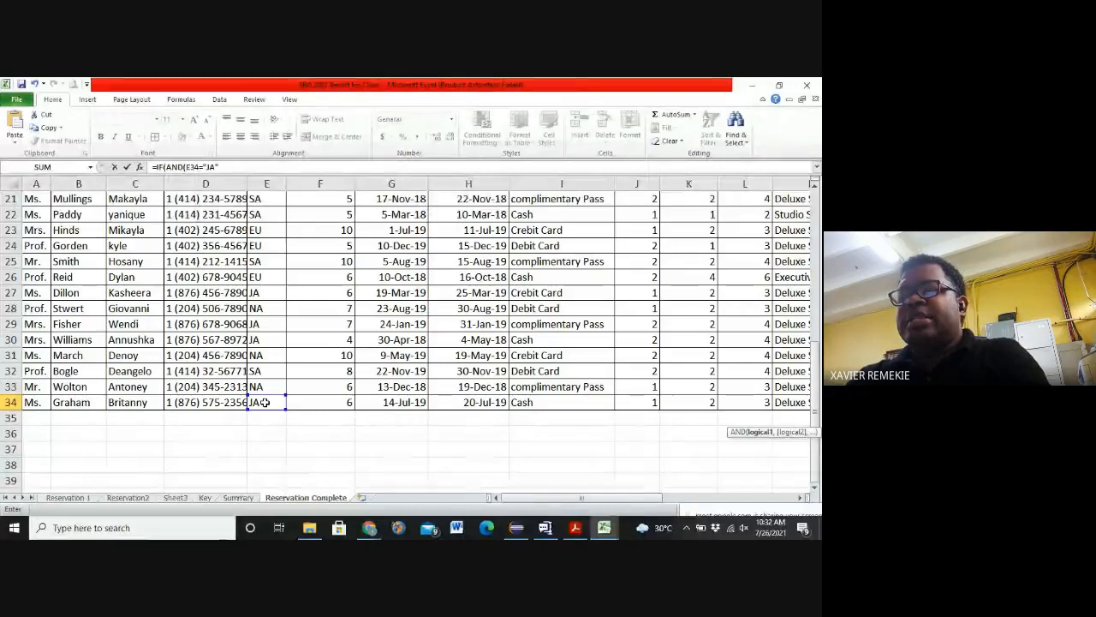
text(",)
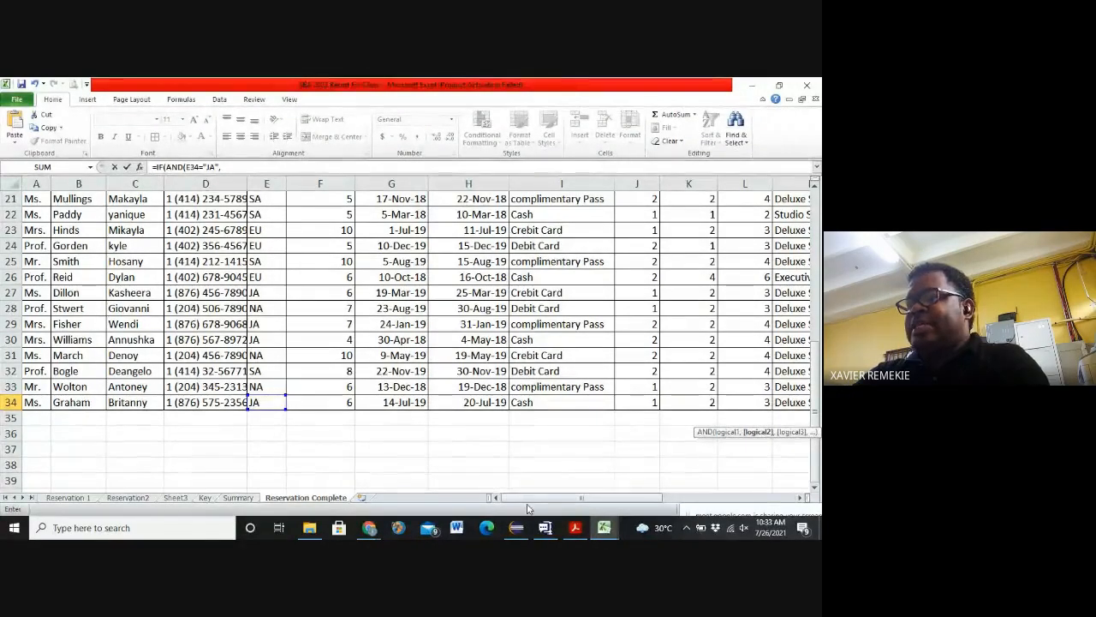
Step: Add L34>=4 as the second AND condition in the R34 formula and close the AND test
drag(527, 498, 585, 503)
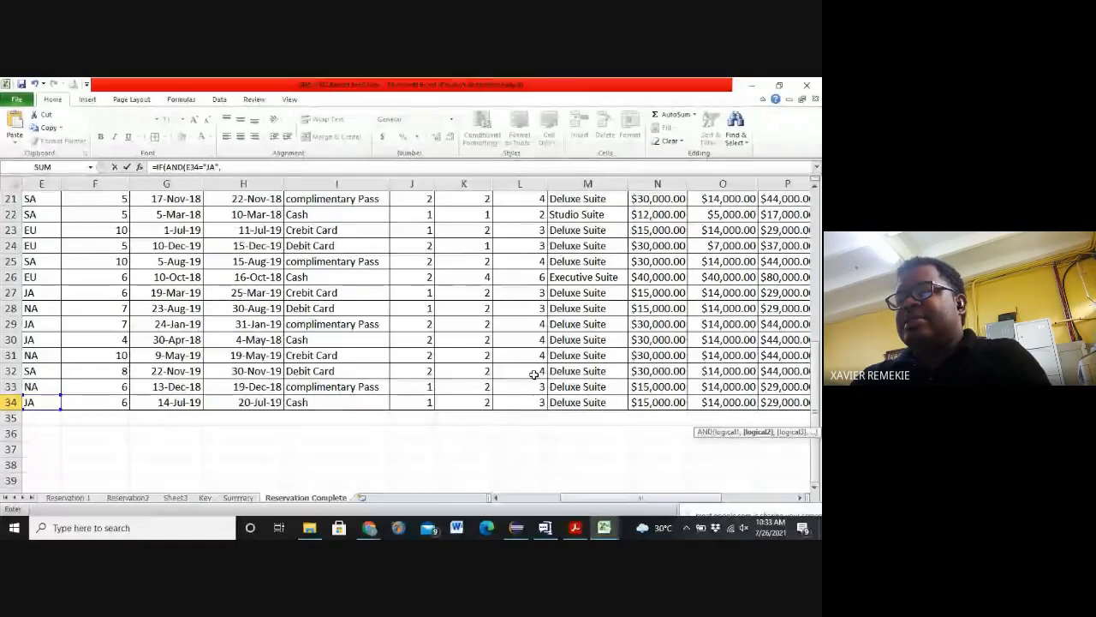
click(527, 401)
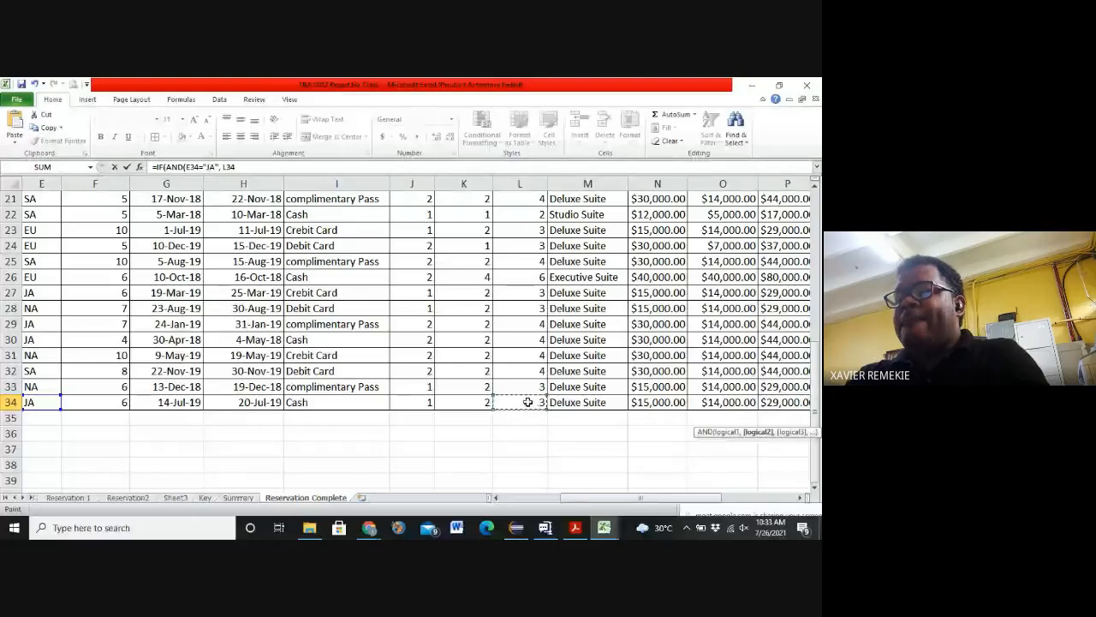
text(>)
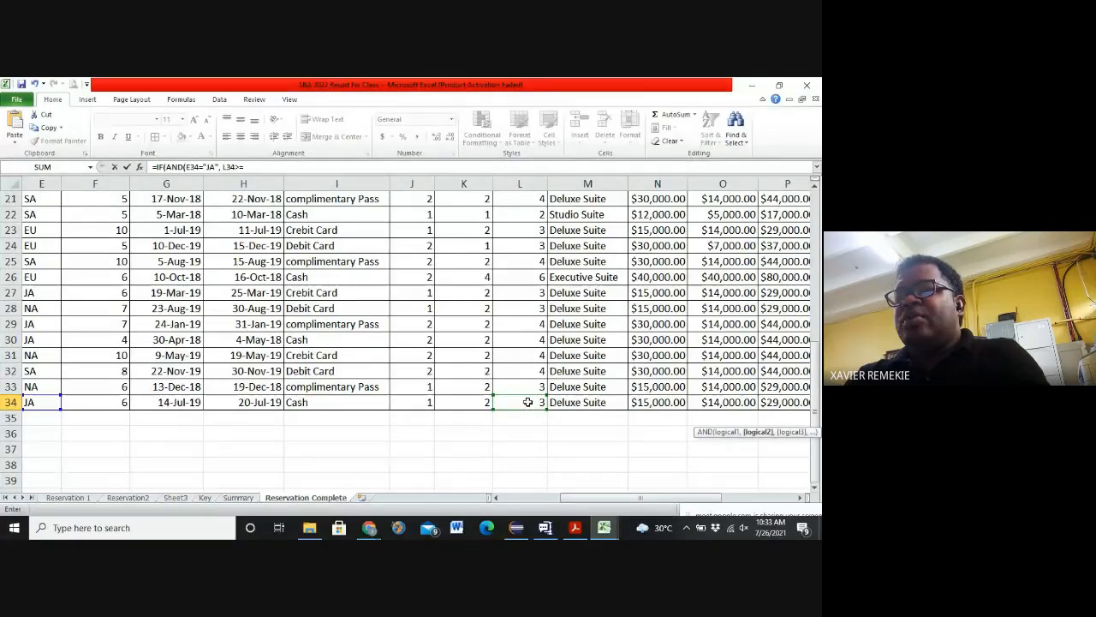
text(=4)
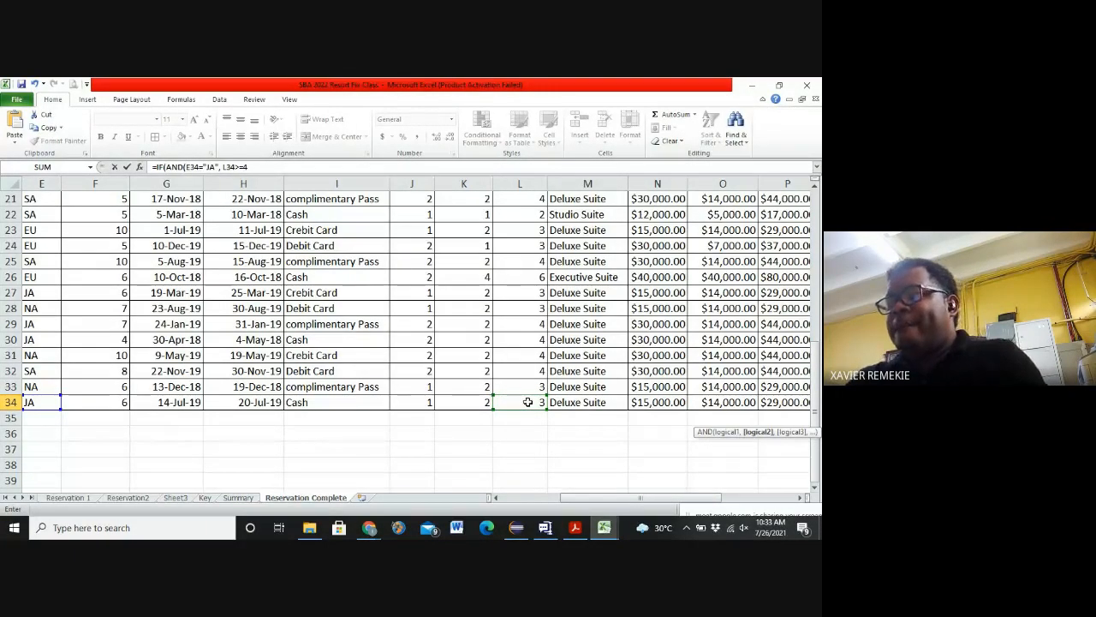
text())
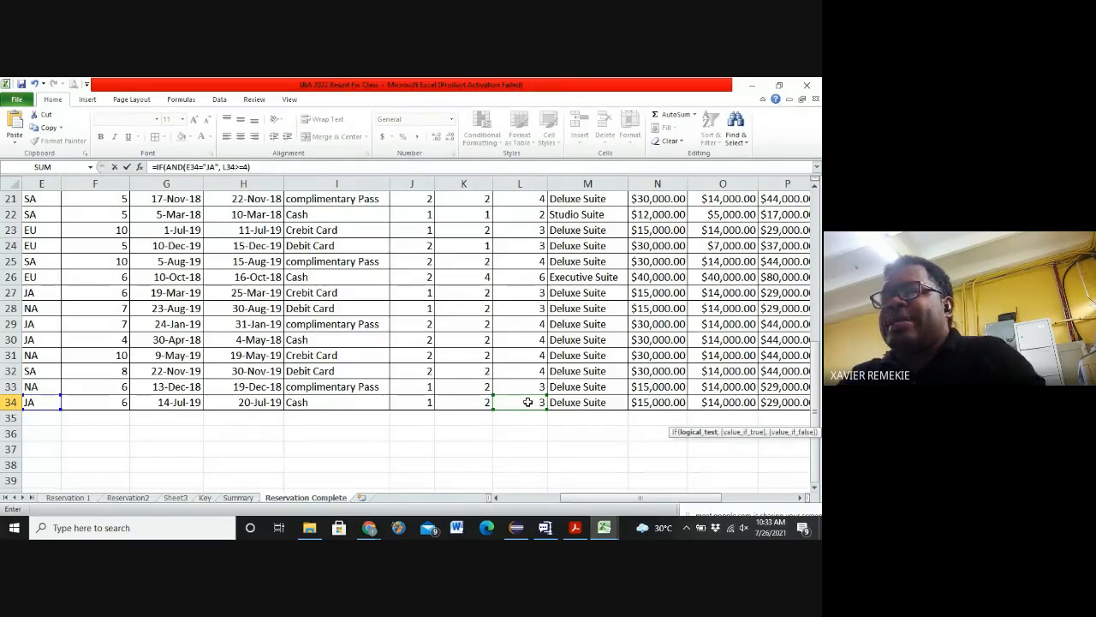
text(,)
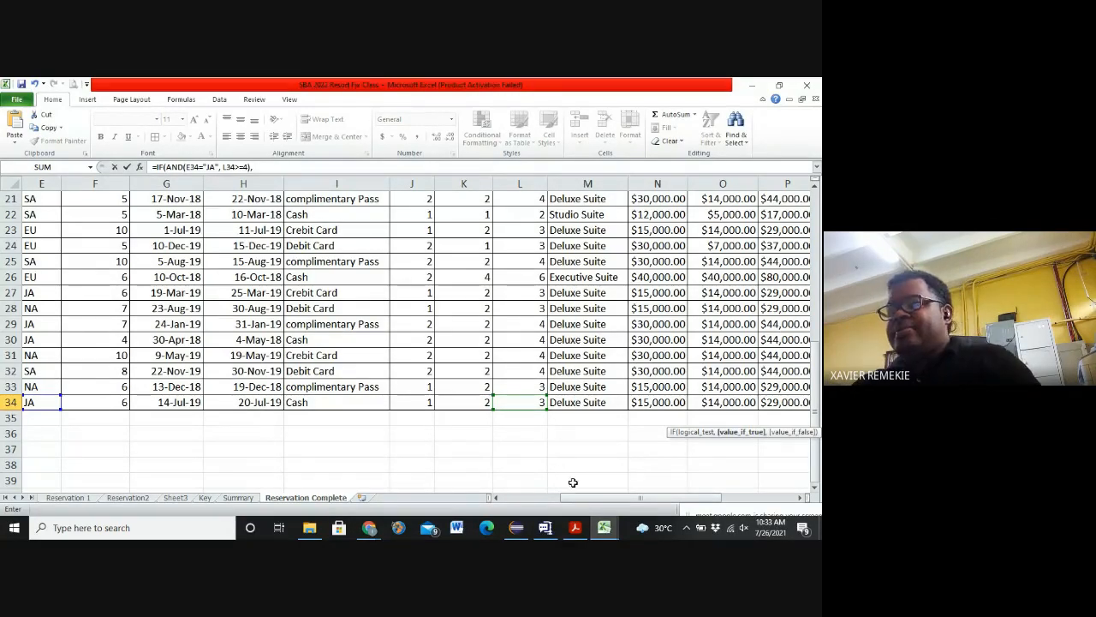
Step: Complete the R34 formula with P34*Key!B10 as the value if true and 0 as the value if false
click(590, 503)
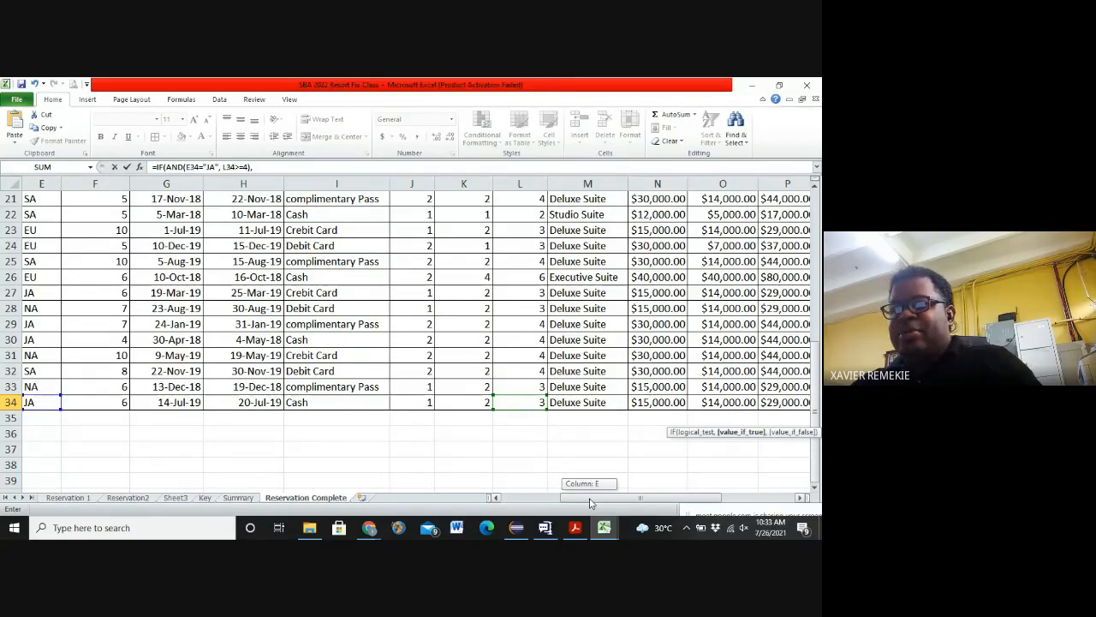
drag(597, 502, 617, 505)
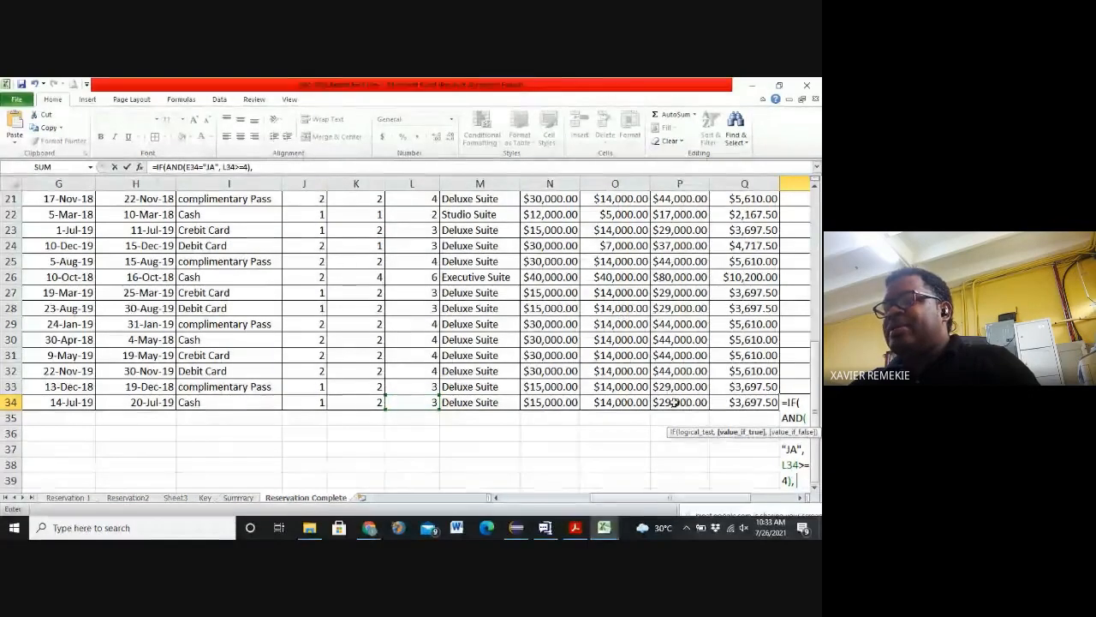
click(677, 401)
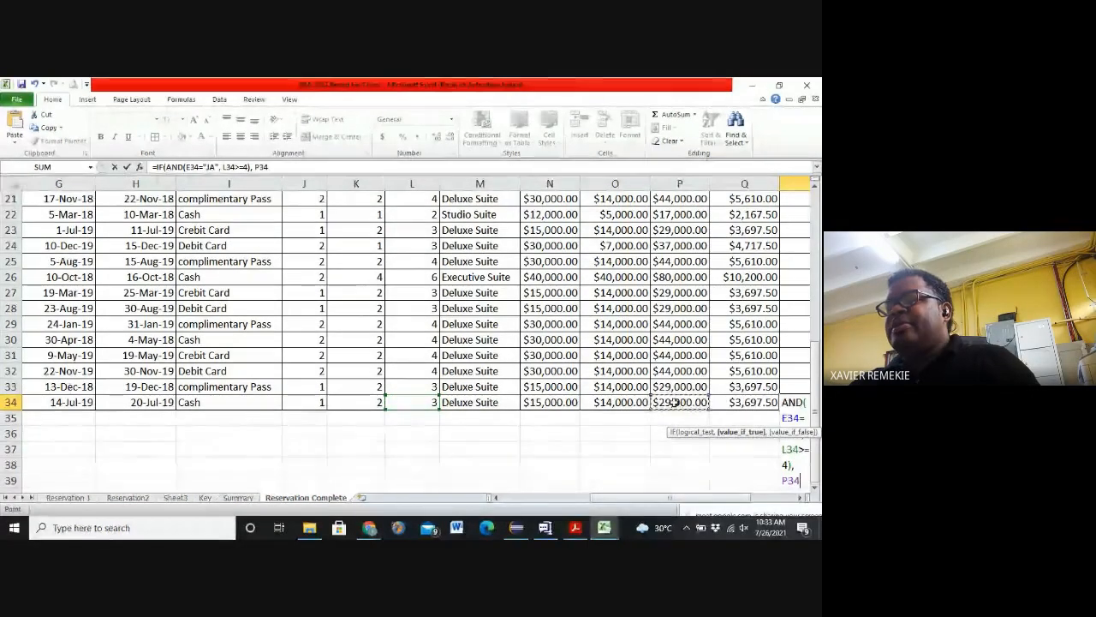
text(*)
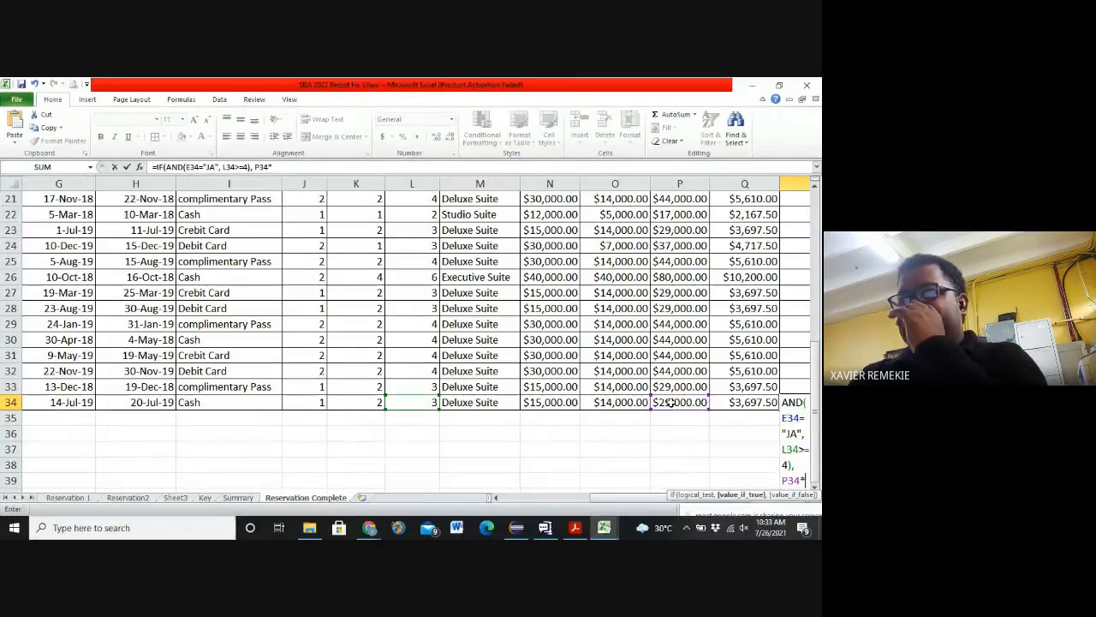
click(204, 497)
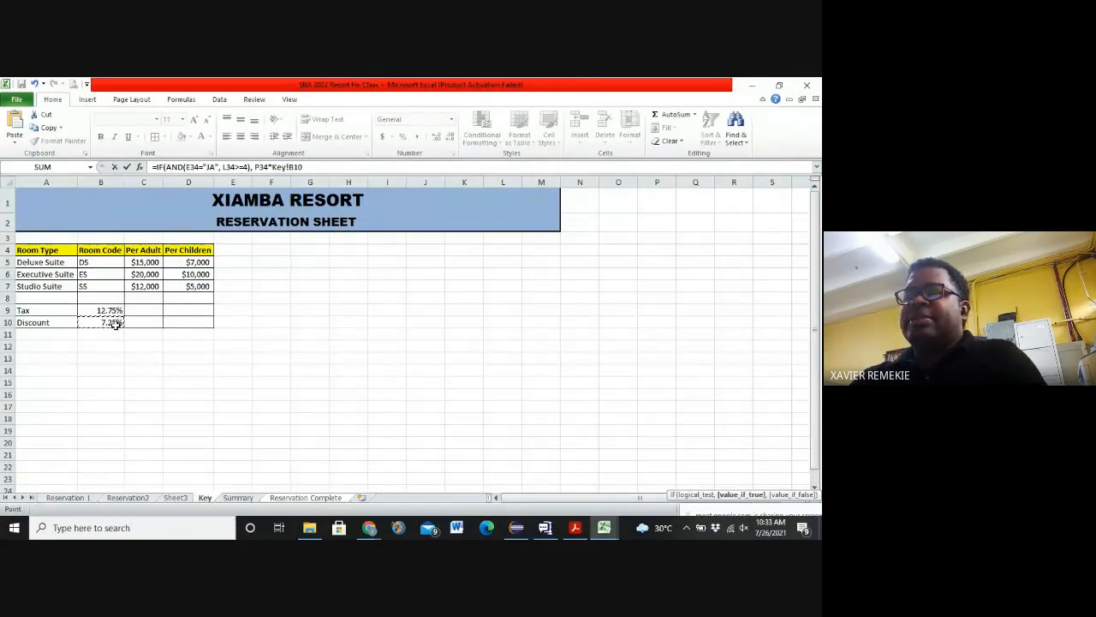
text(,)
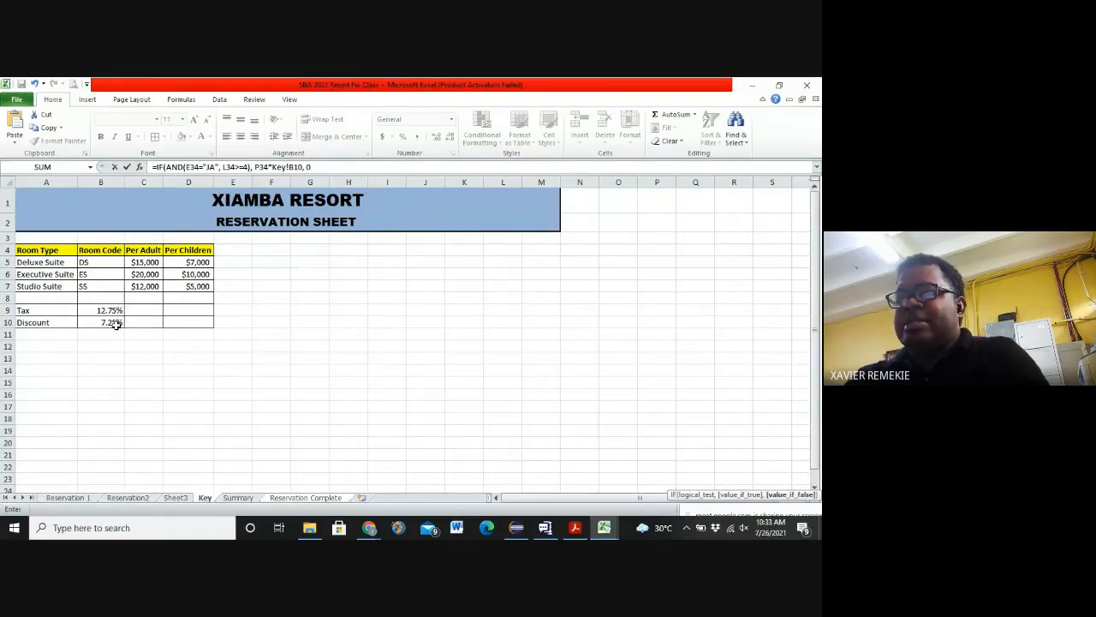
text( 0))
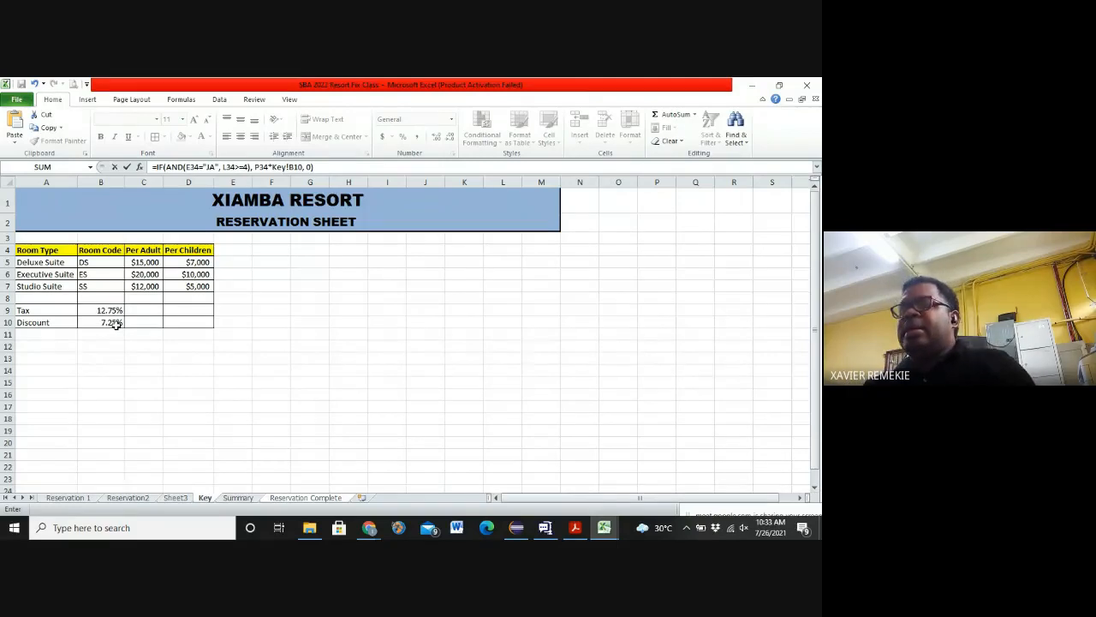
key(Return)
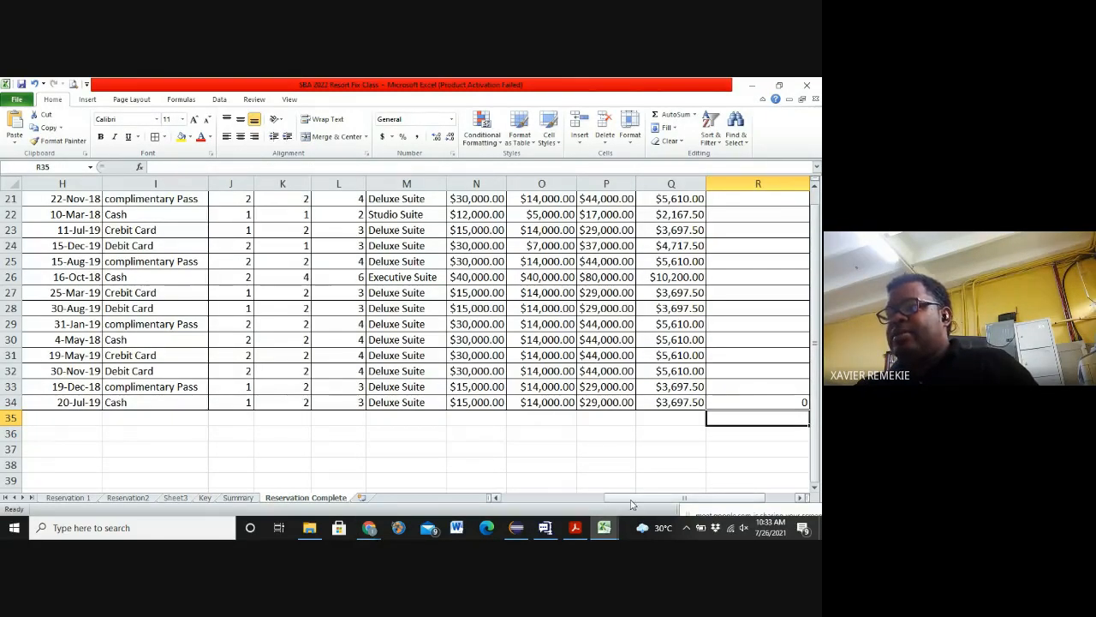
Step: Highlight row 34 and check its region, total visitors and discount against the discount conditions
drag(631, 498, 584, 524)
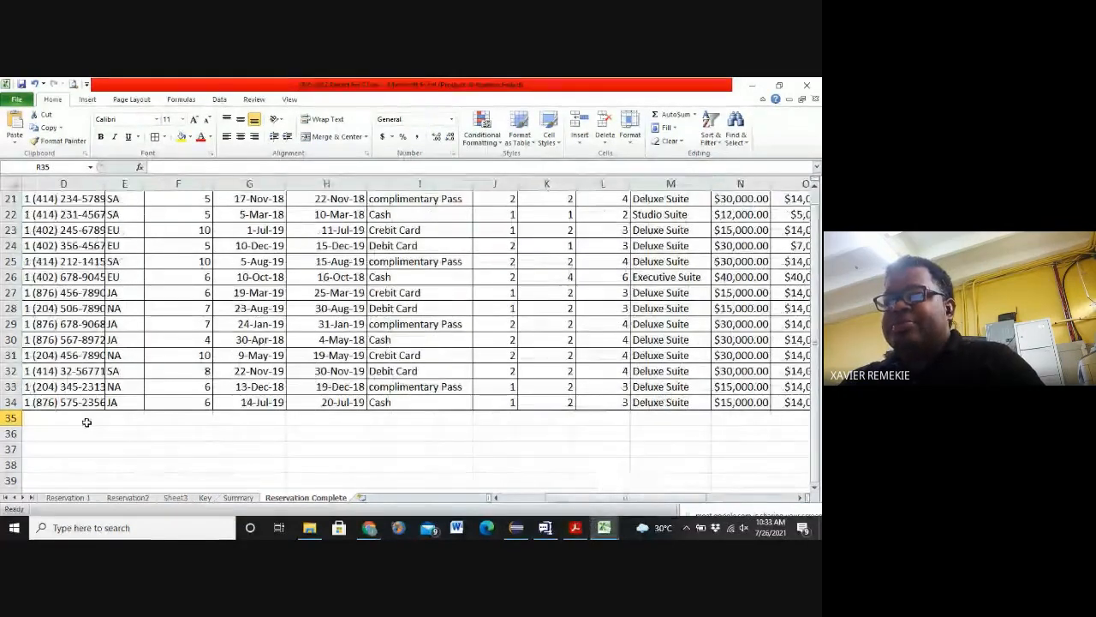
click(116, 400)
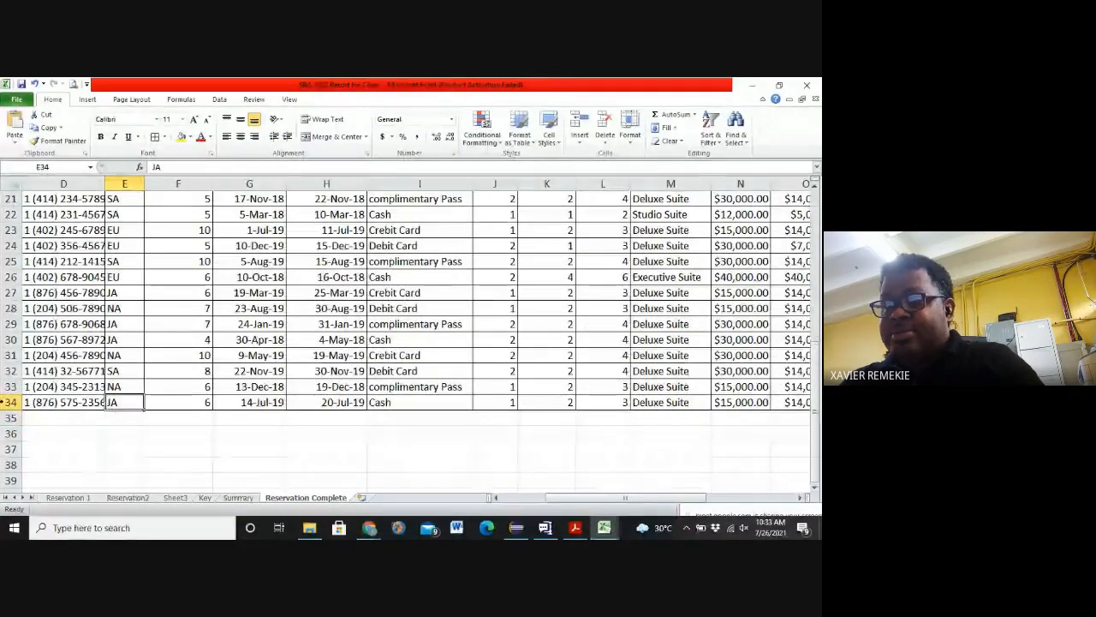
click(11, 402)
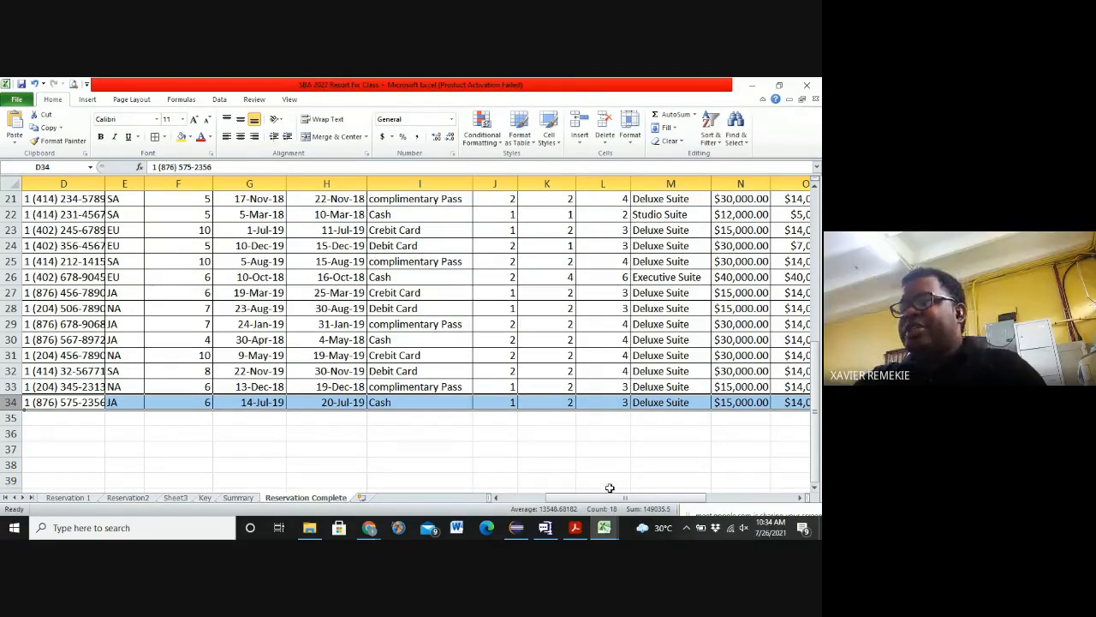
drag(623, 500, 699, 501)
click(751, 463)
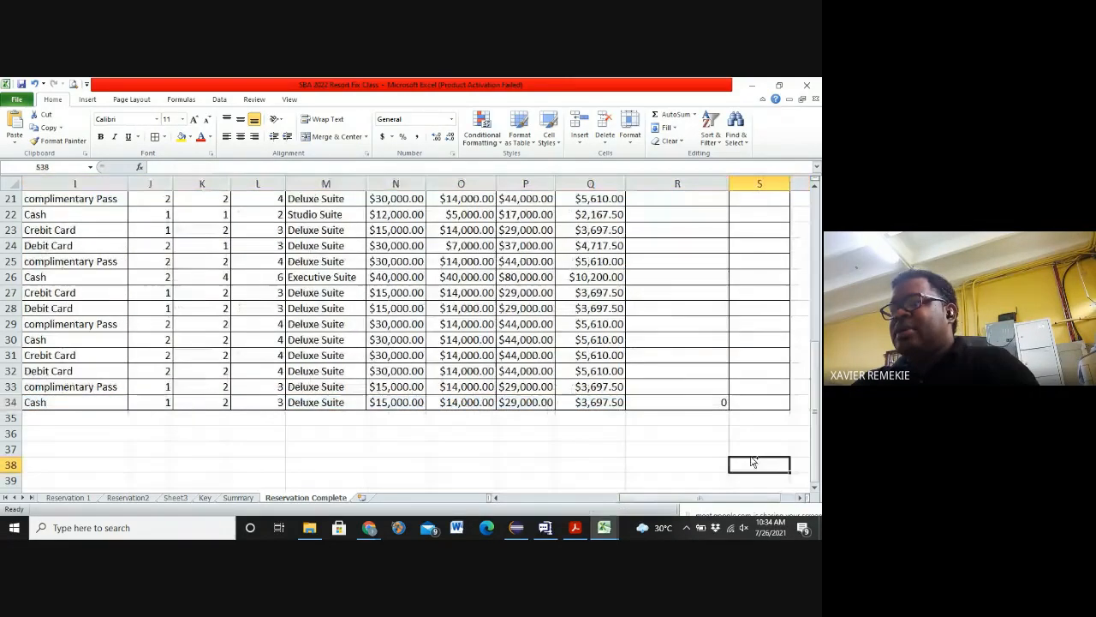
Step: Edit the Discount formula in R5 so the discount rate uses the absolute reference Key!$B$10
scroll(752, 463, up, 7)
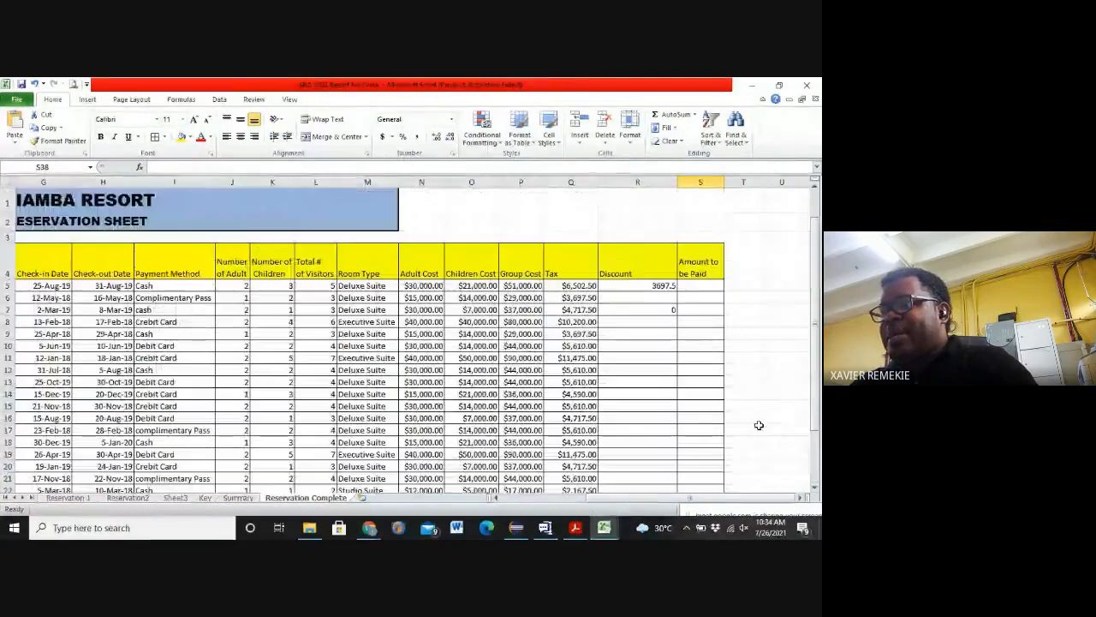
click(651, 285)
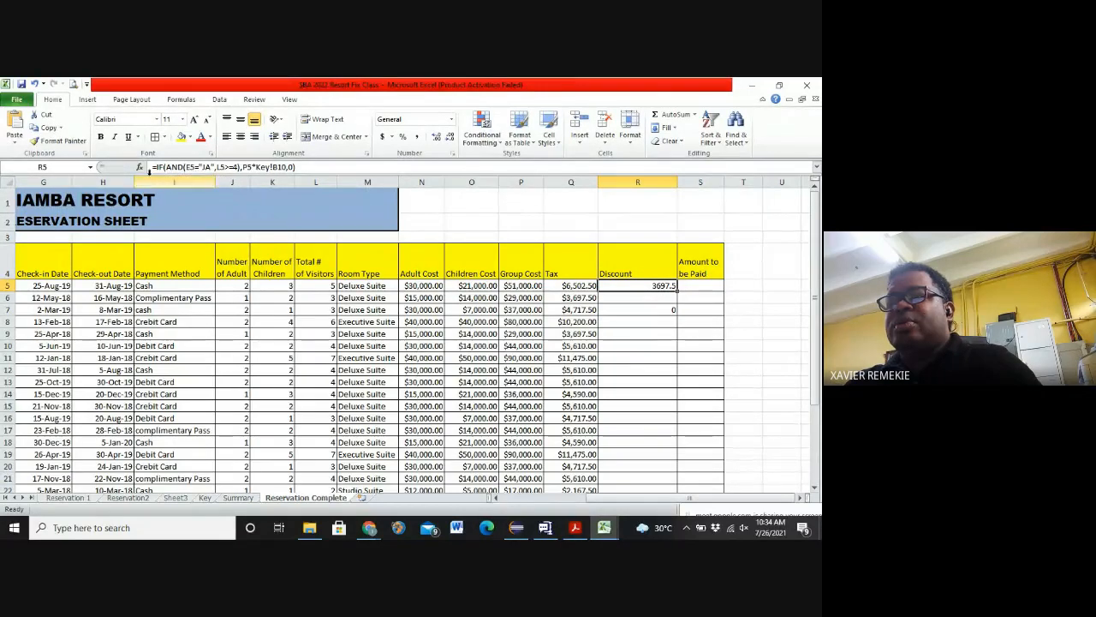
click(285, 171)
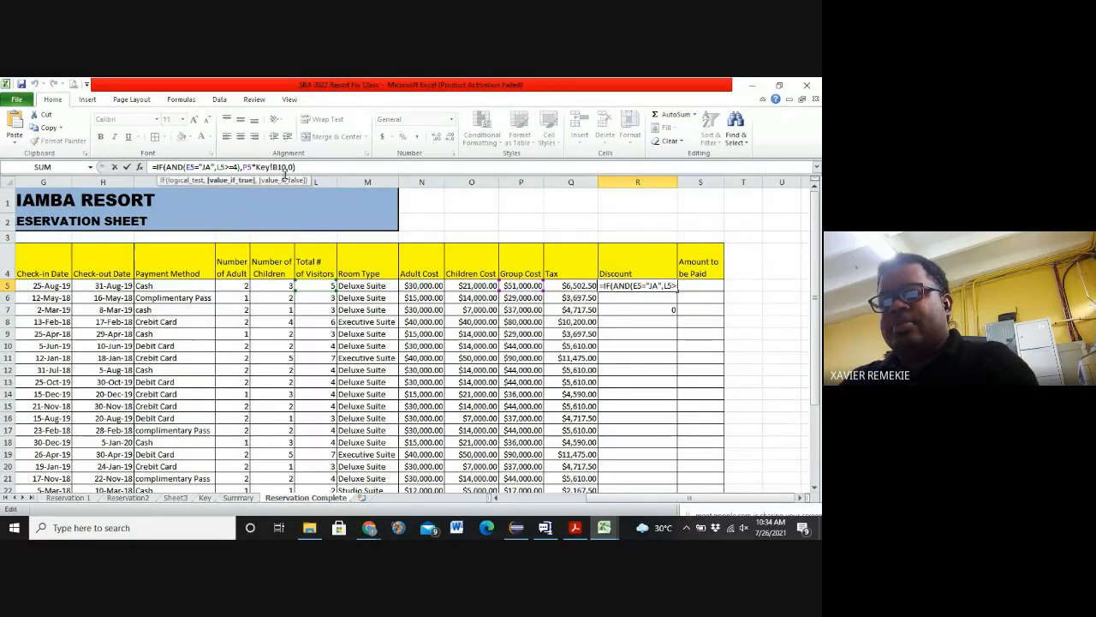
key(F4)
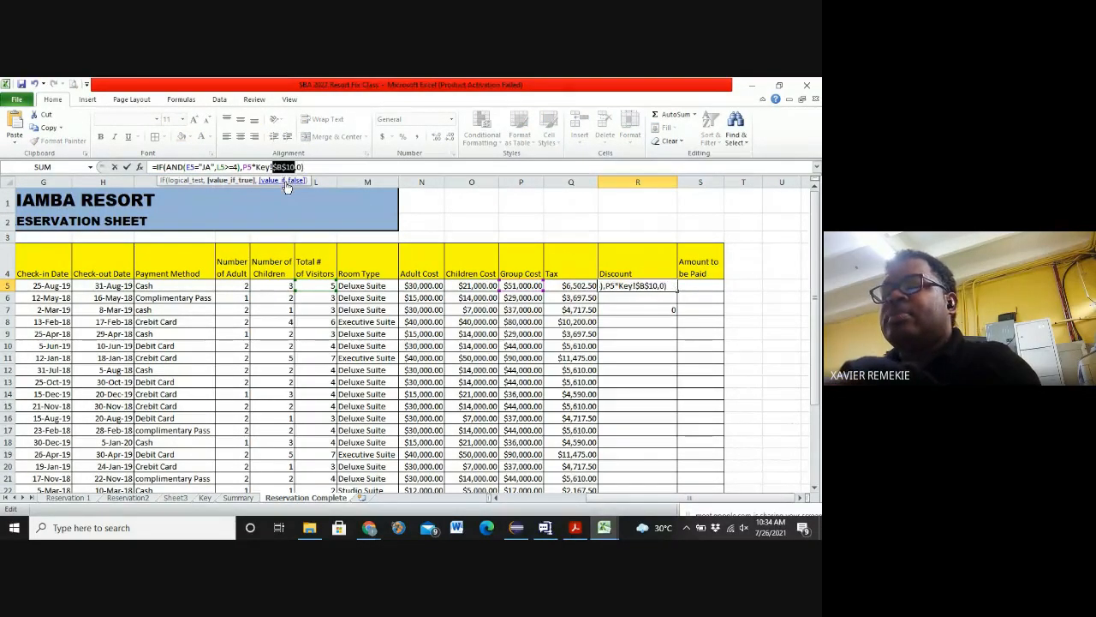
key(F4)
key(F4)
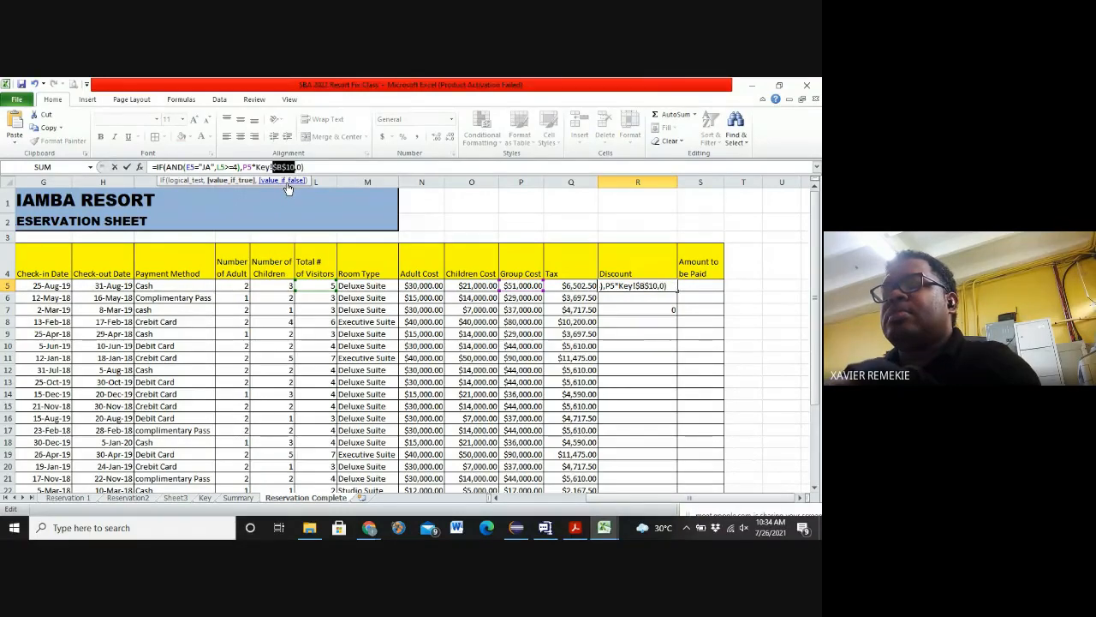
key(Return)
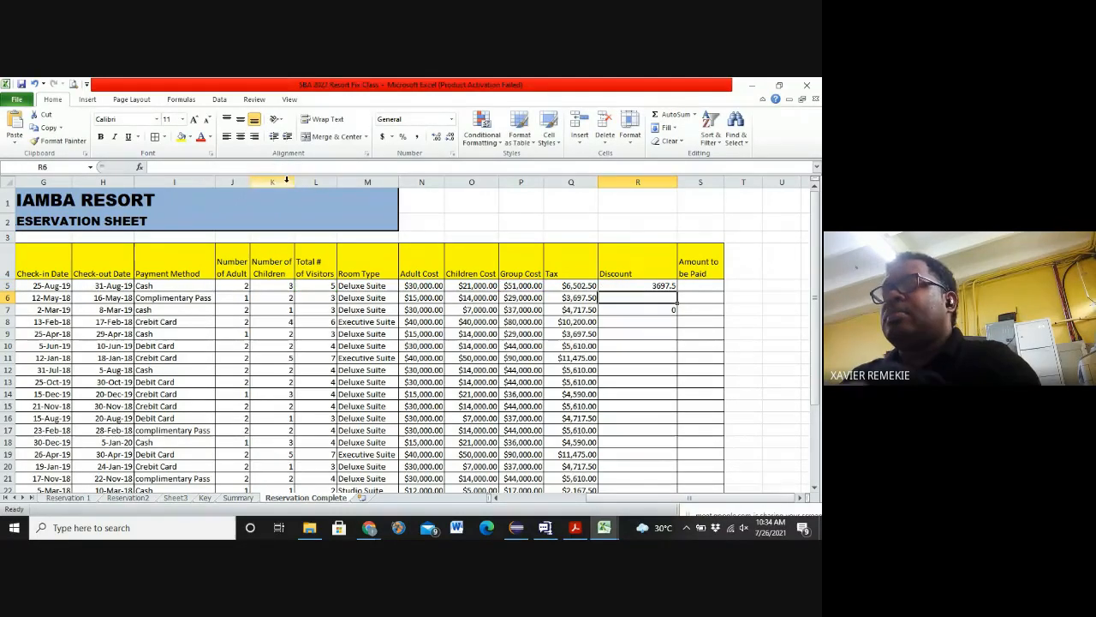
Step: Fill the Discount formula from R5 down through R34
click(628, 285)
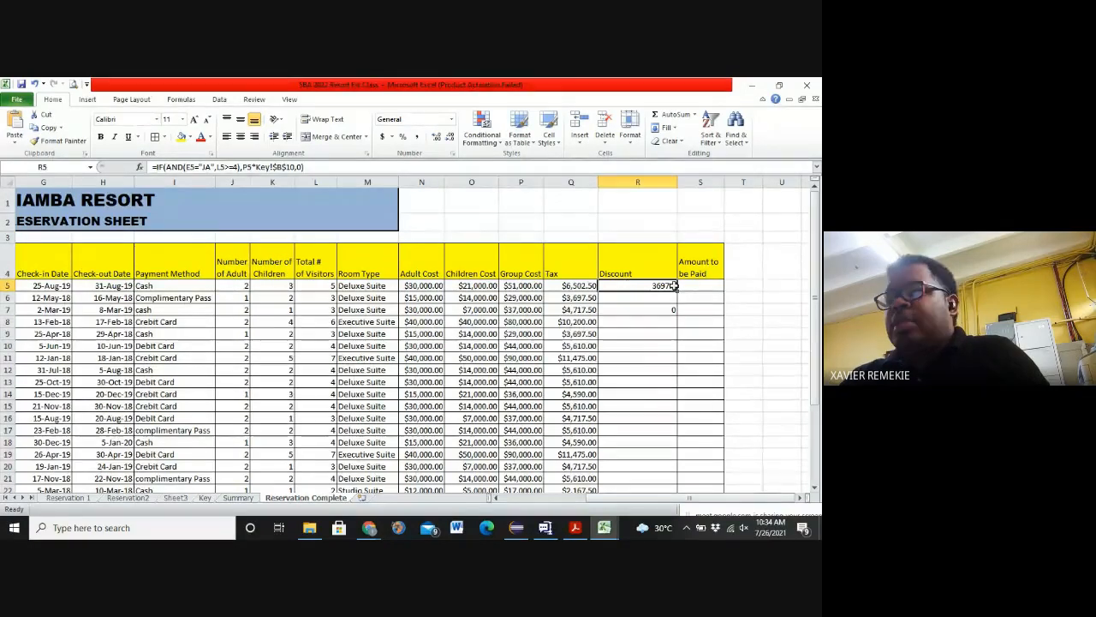
drag(679, 289, 676, 458)
click(782, 279)
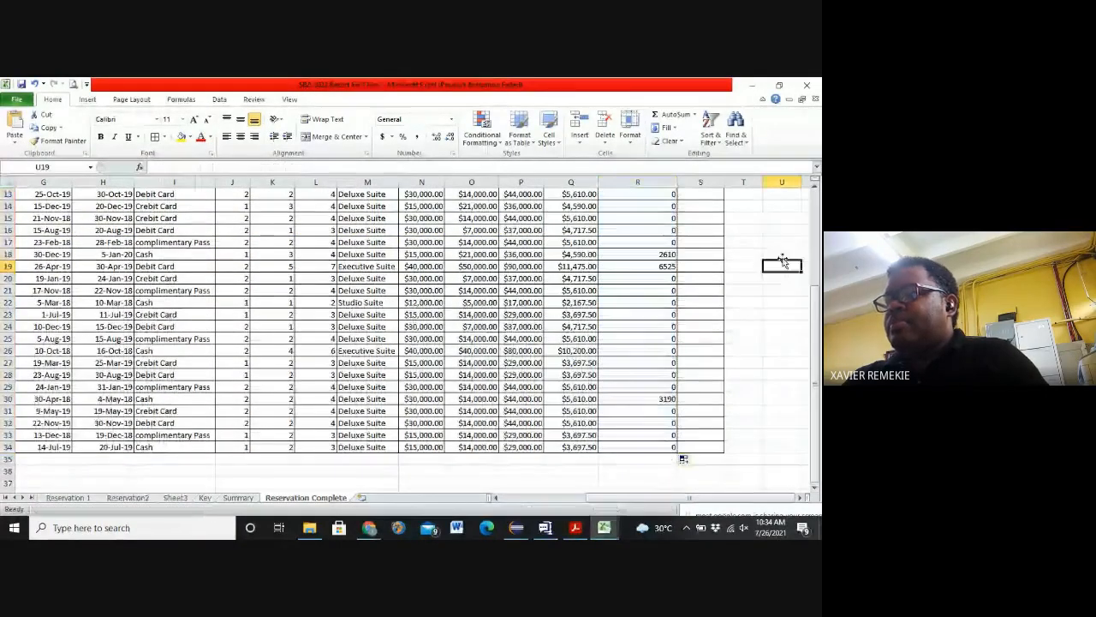
Step: Highlight rows 18 and 19, then row 12, and compare their region, total visitors and discount
scroll(778, 251, up, 3)
mouse_move(814, 282)
mouse_down()
mouse_move(820, 342)
mouse_move(818, 287)
mouse_up()
drag(7, 386, 6, 398)
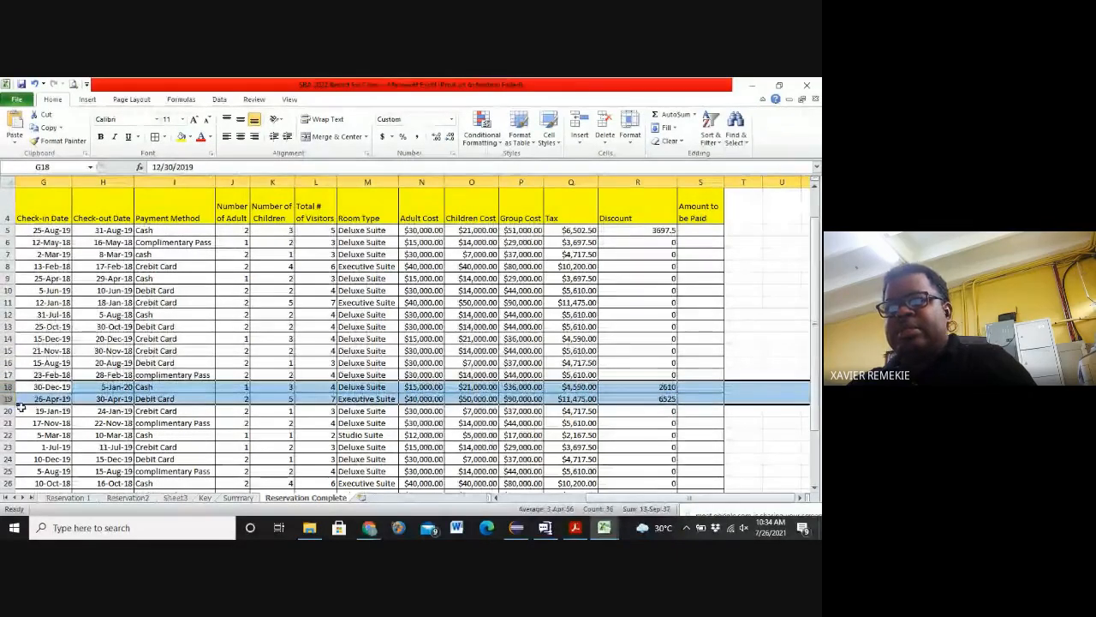
drag(602, 498, 544, 514)
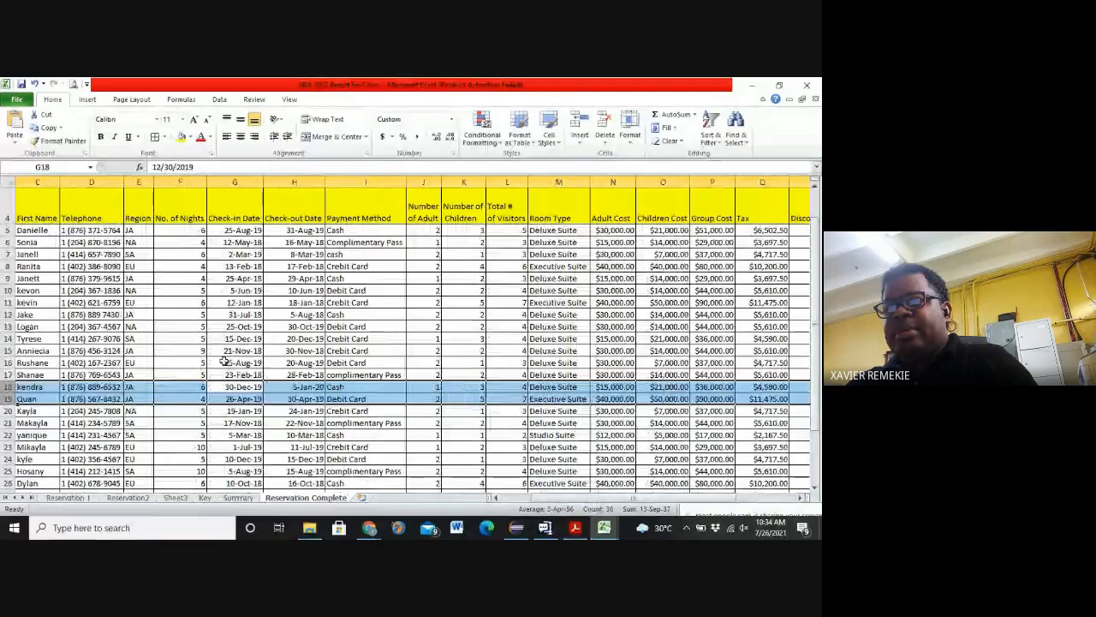
click(6, 315)
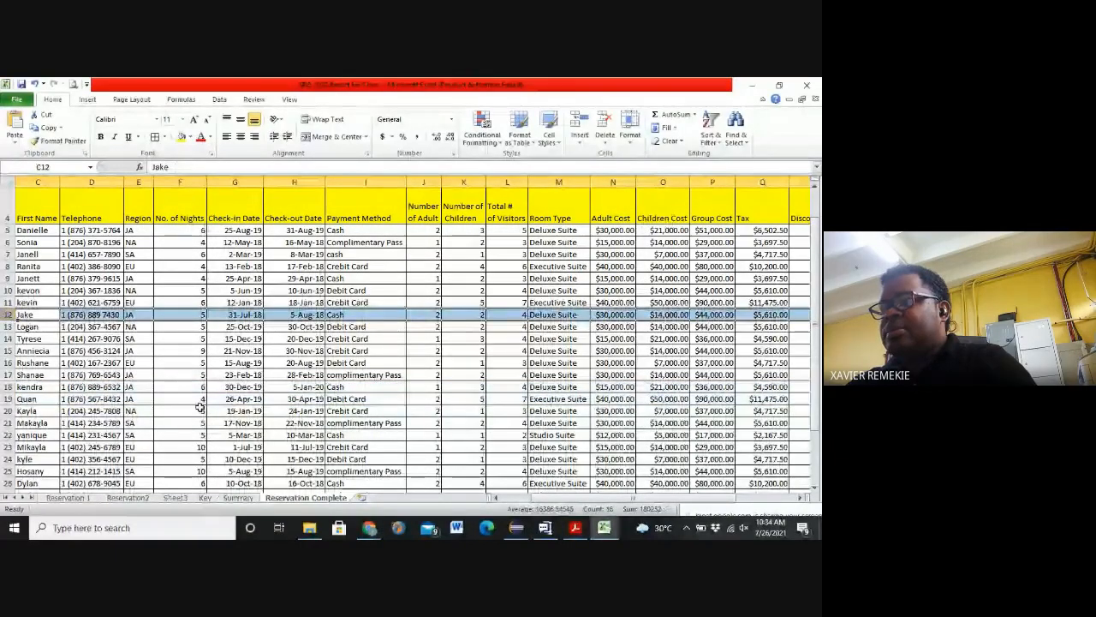
drag(544, 501, 571, 501)
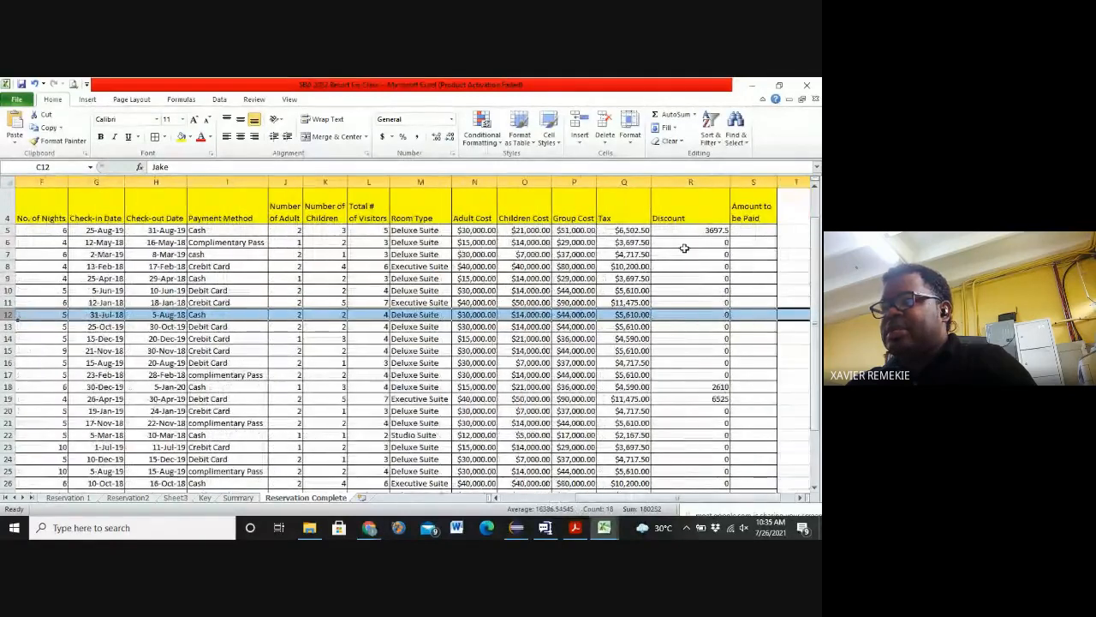
Step: Inspect the Discount formulas in R5 and R12 and check them against the region and total visitors in row 12
click(690, 230)
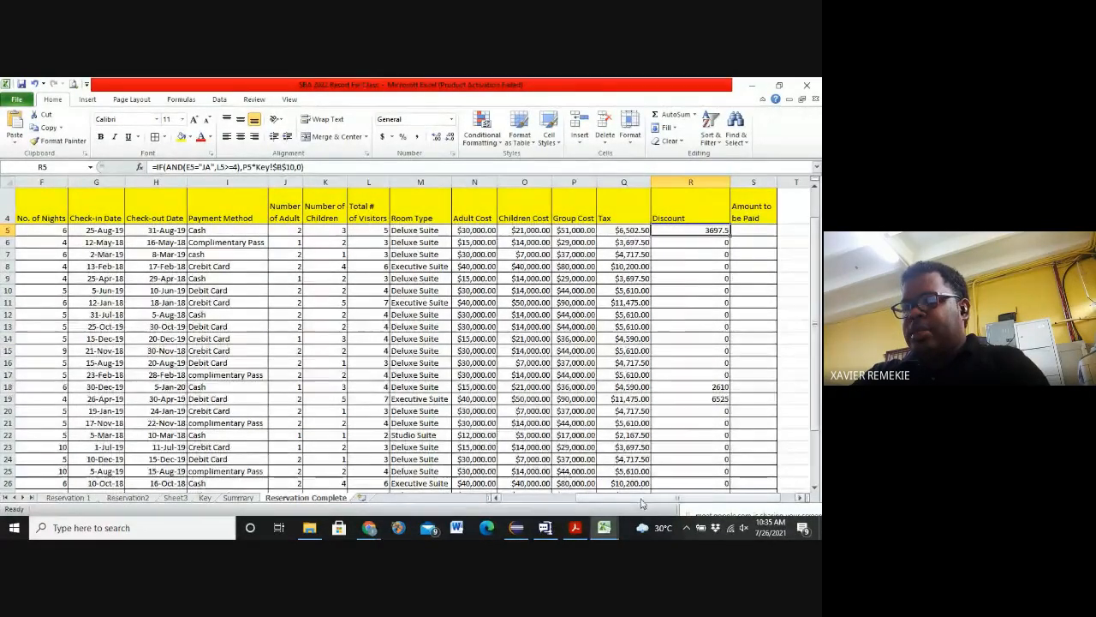
drag(626, 498, 543, 505)
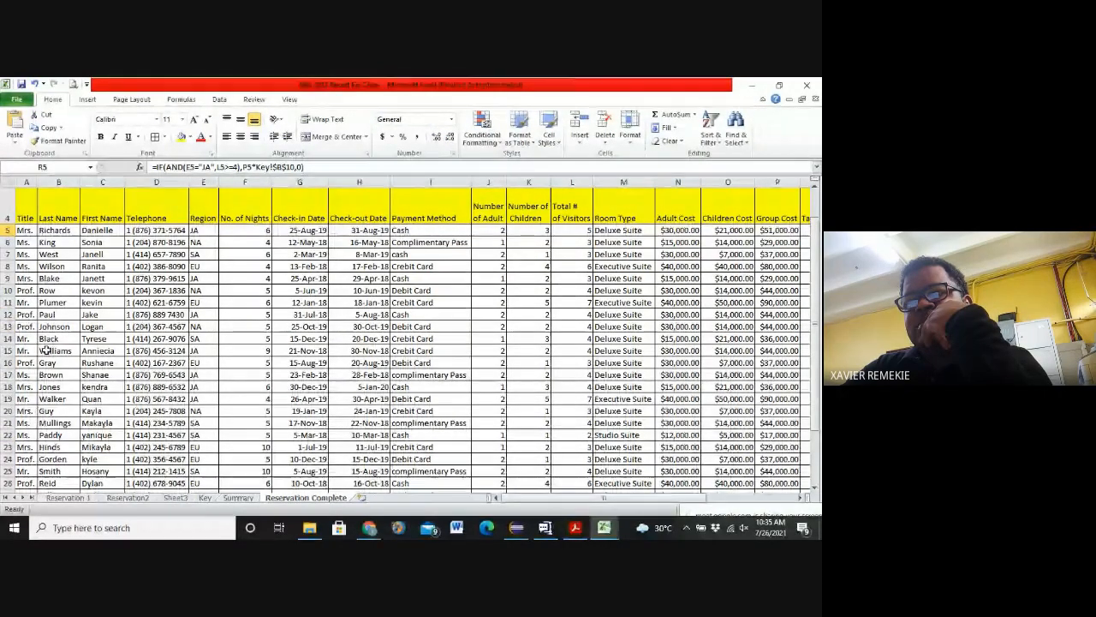
click(7, 314)
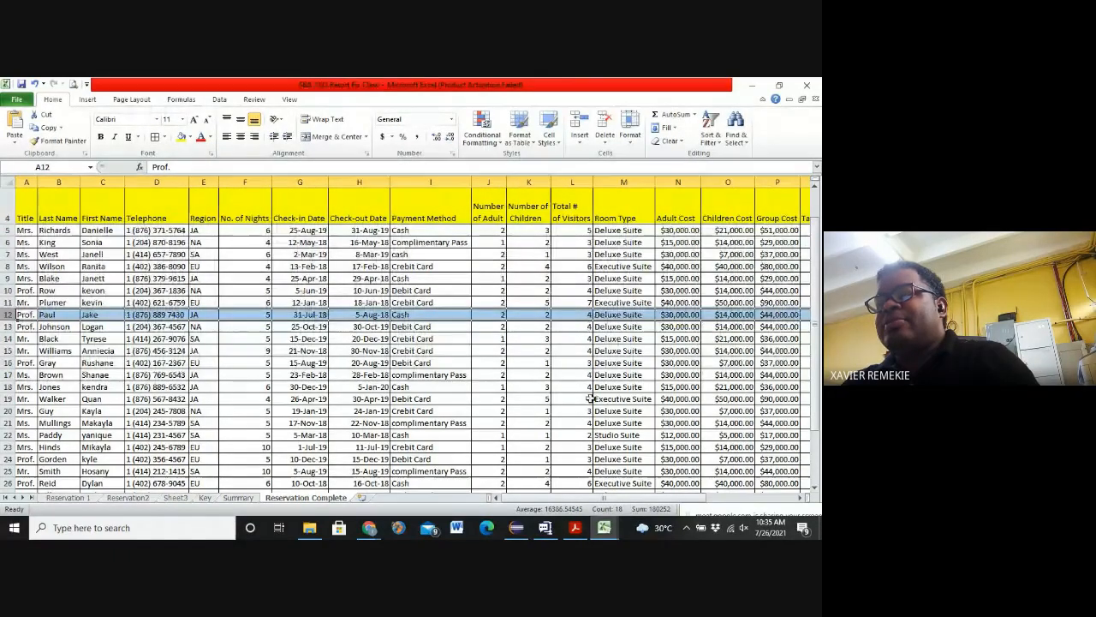
drag(640, 499, 679, 499)
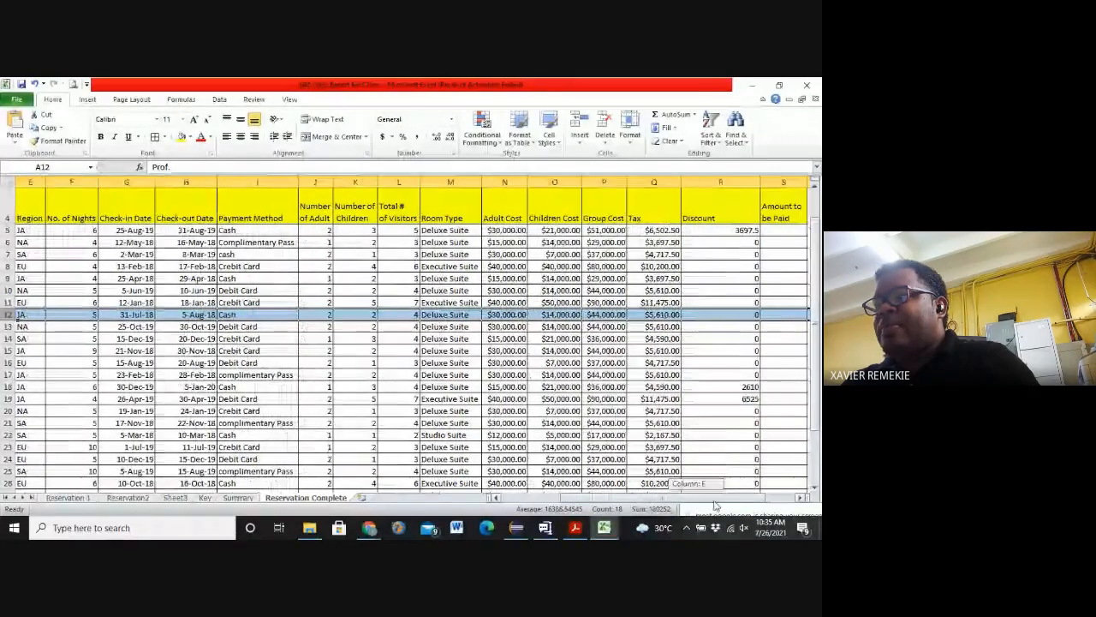
click(719, 313)
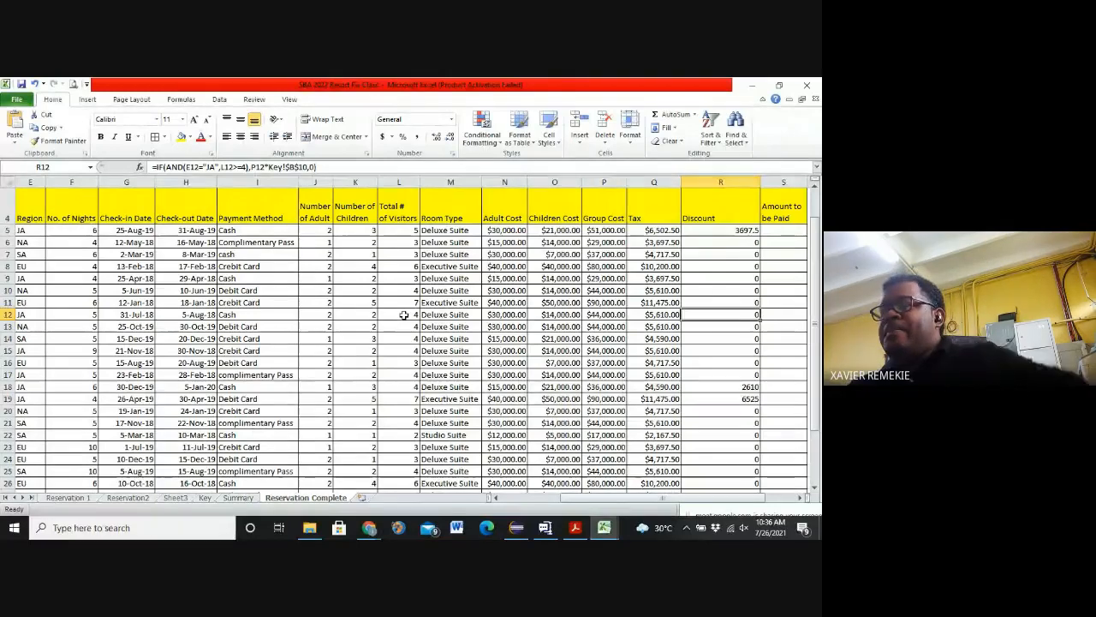
double_click(37, 315)
key(Escape)
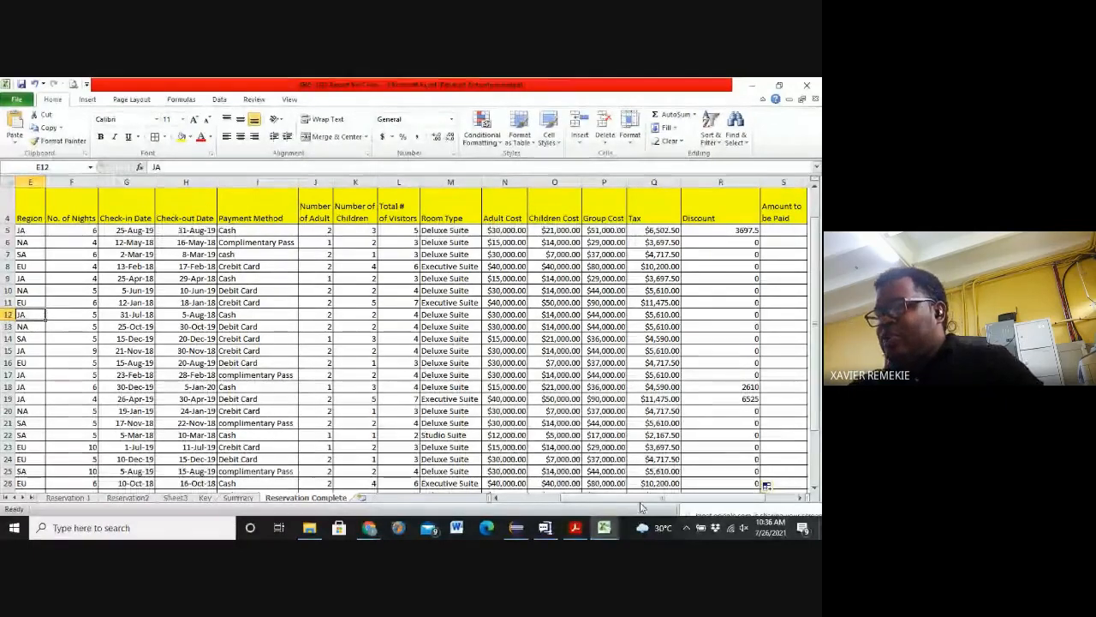
drag(633, 499, 576, 512)
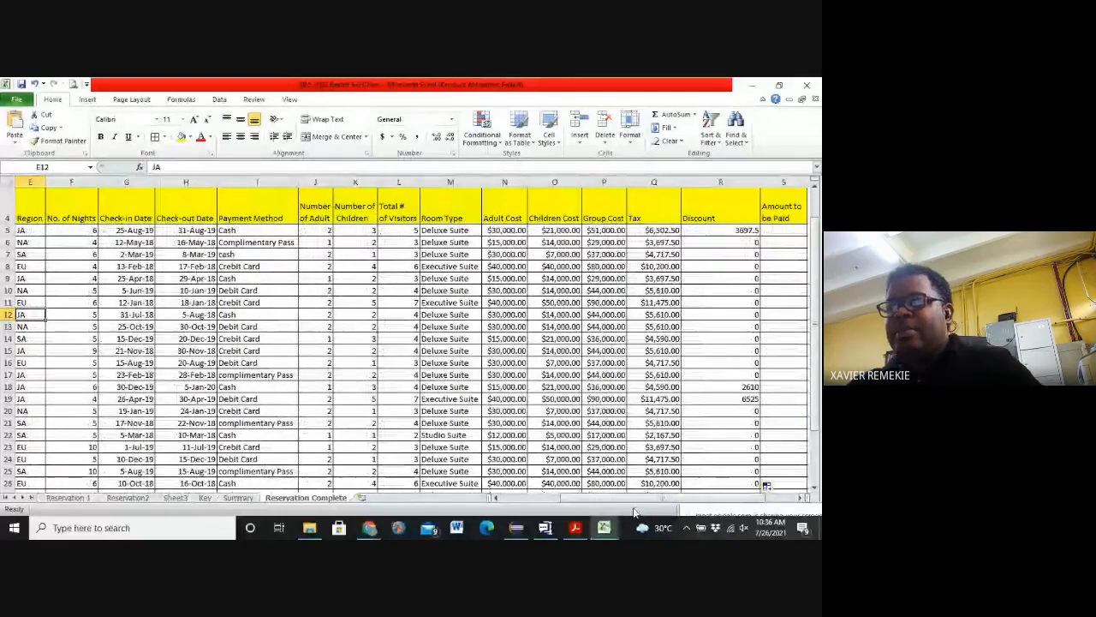
click(7, 315)
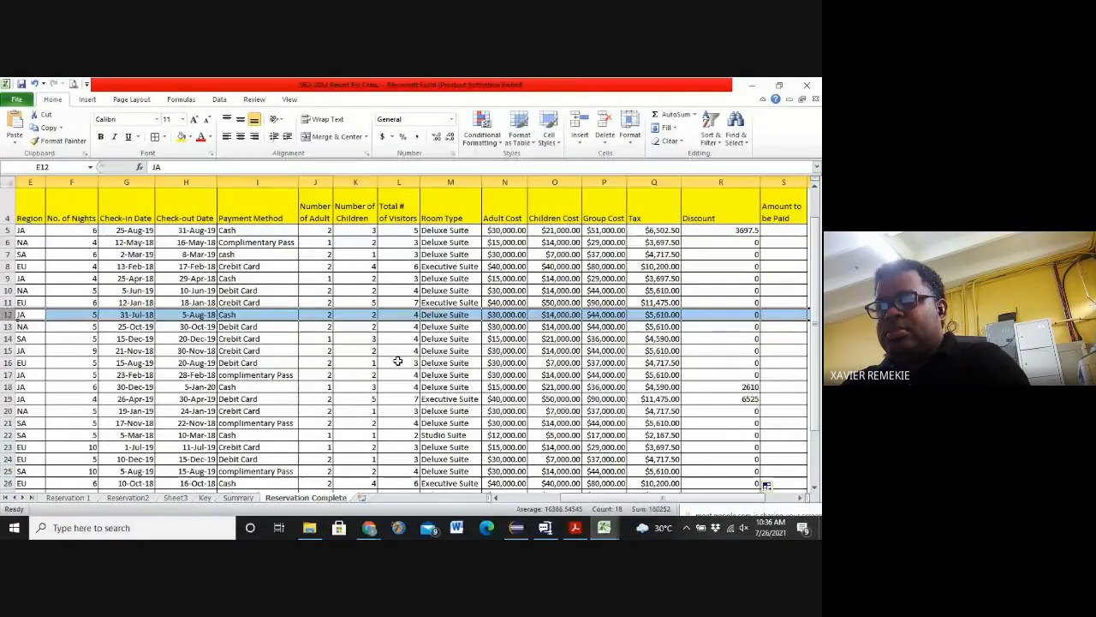
Step: Switch to the assignment PDF in Acrobat Reader and compare its local visitor discount rule with row 12 in Excel
key(alt+Tab)
key(alt+Tab)
key(alt+Tab)
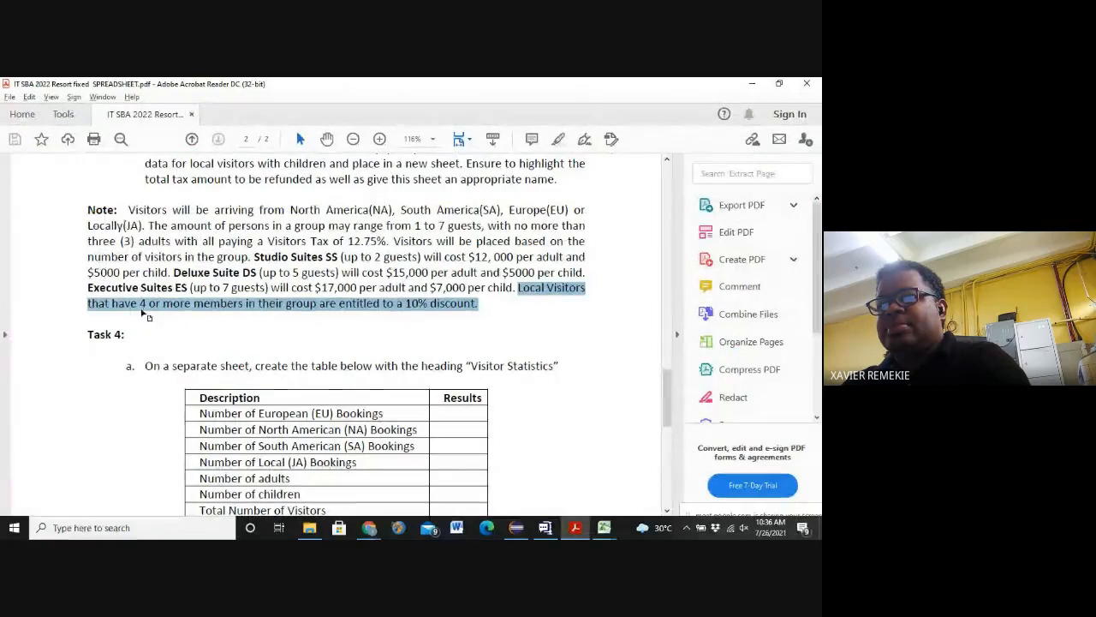
key(alt+Tab)
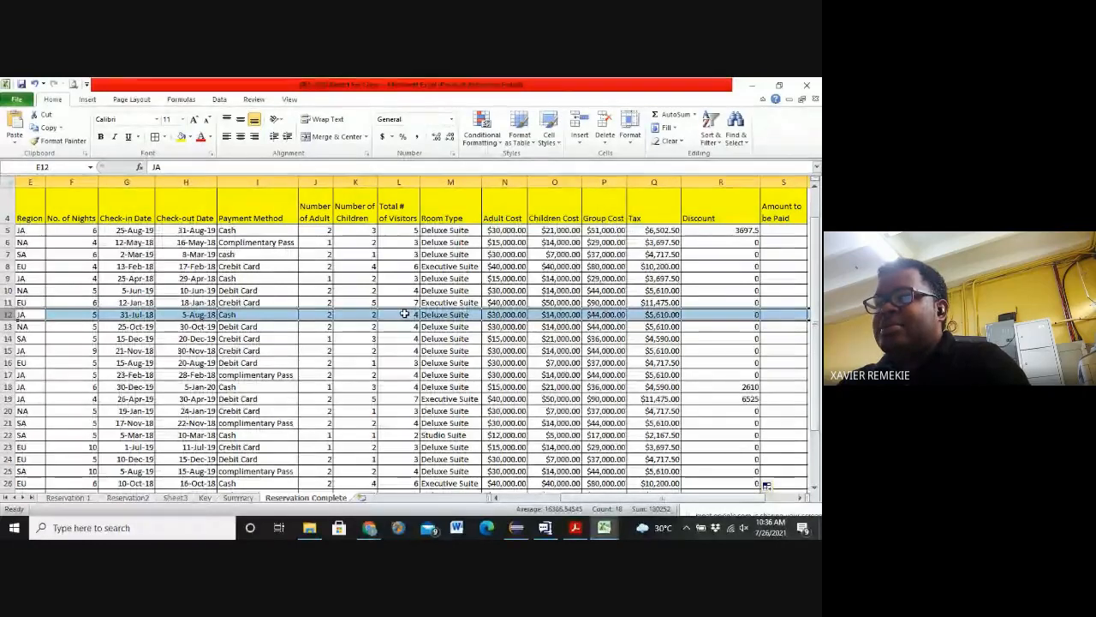
key(alt+Tab)
key(alt+Tab)
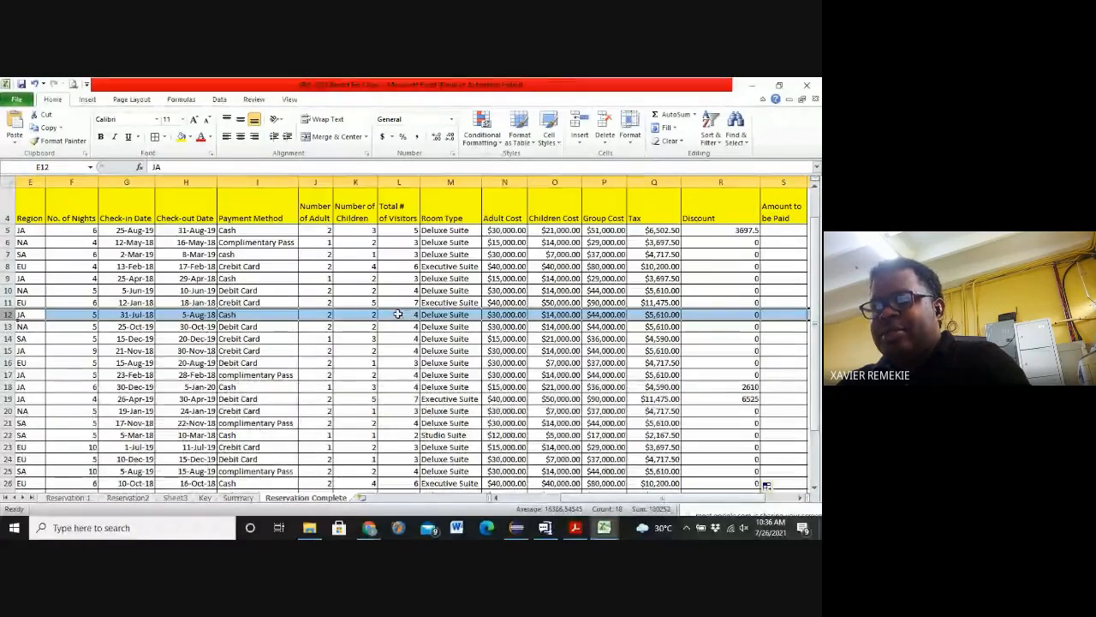
key(alt+Tab)
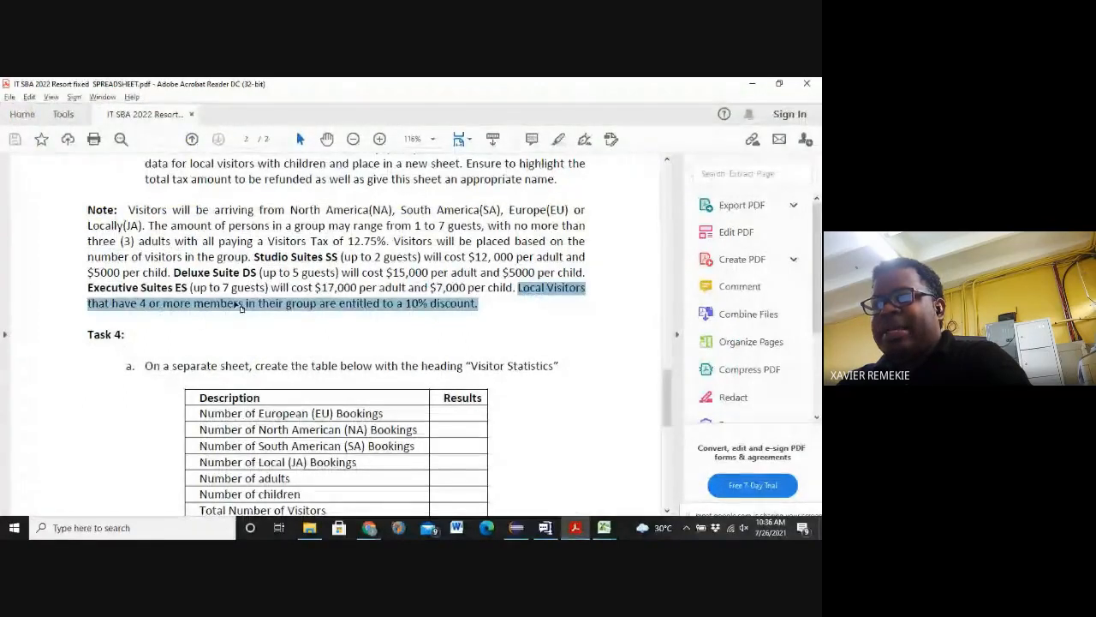
key(alt+Tab)
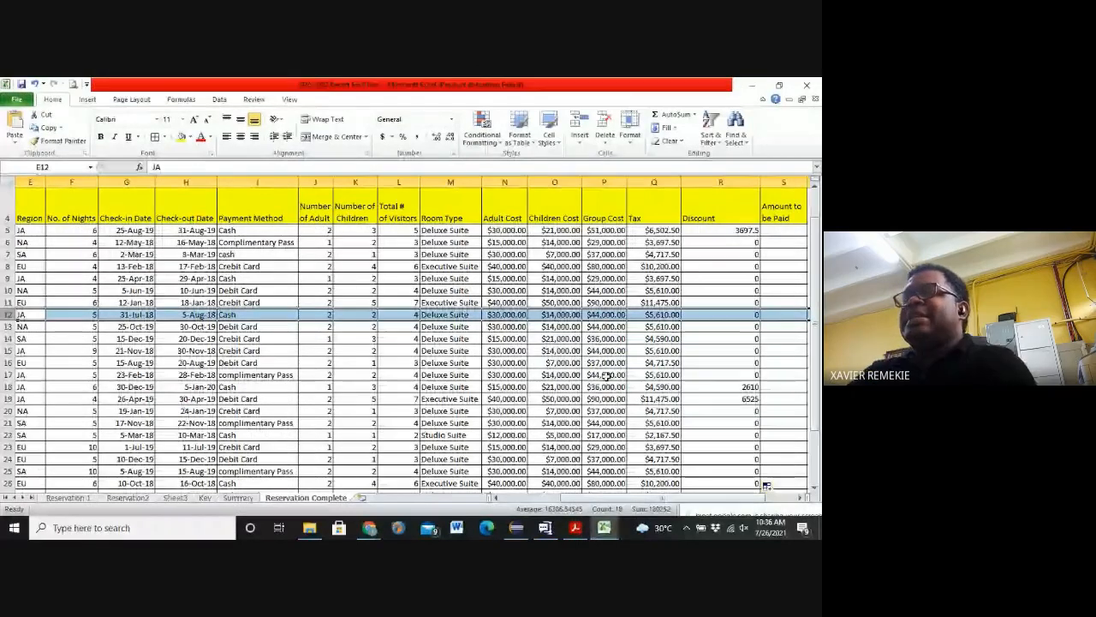
Step: Review the rows from 12 to 34, comparing region, total visitors and discount for the local visitors
click(815, 493)
click(814, 493)
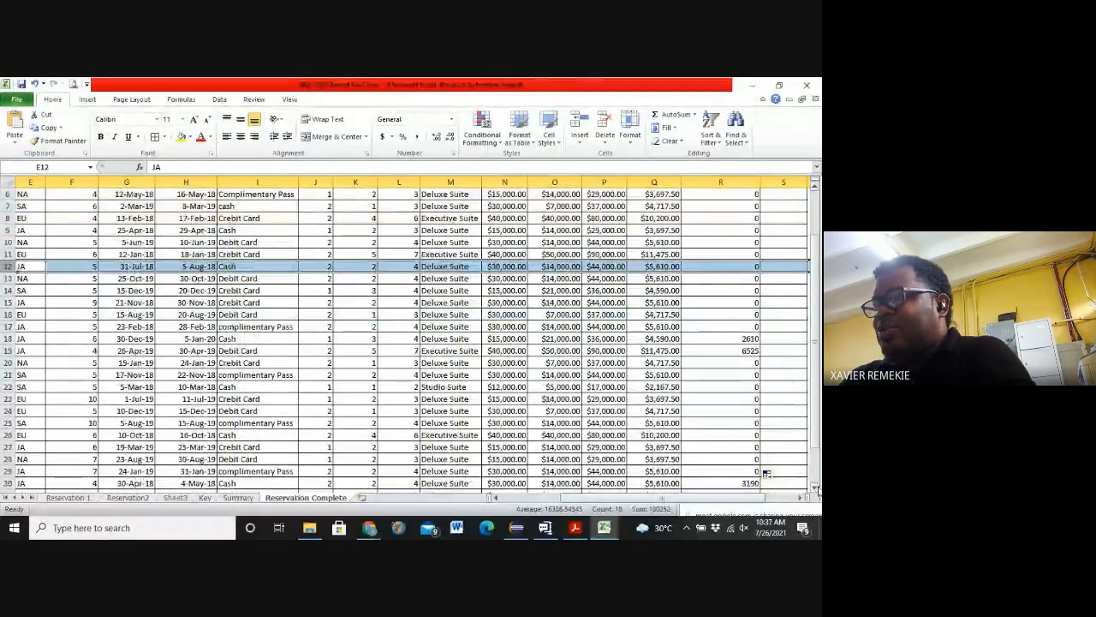
click(814, 493)
click(813, 494)
click(812, 494)
click(813, 494)
click(813, 494)
click(813, 494)
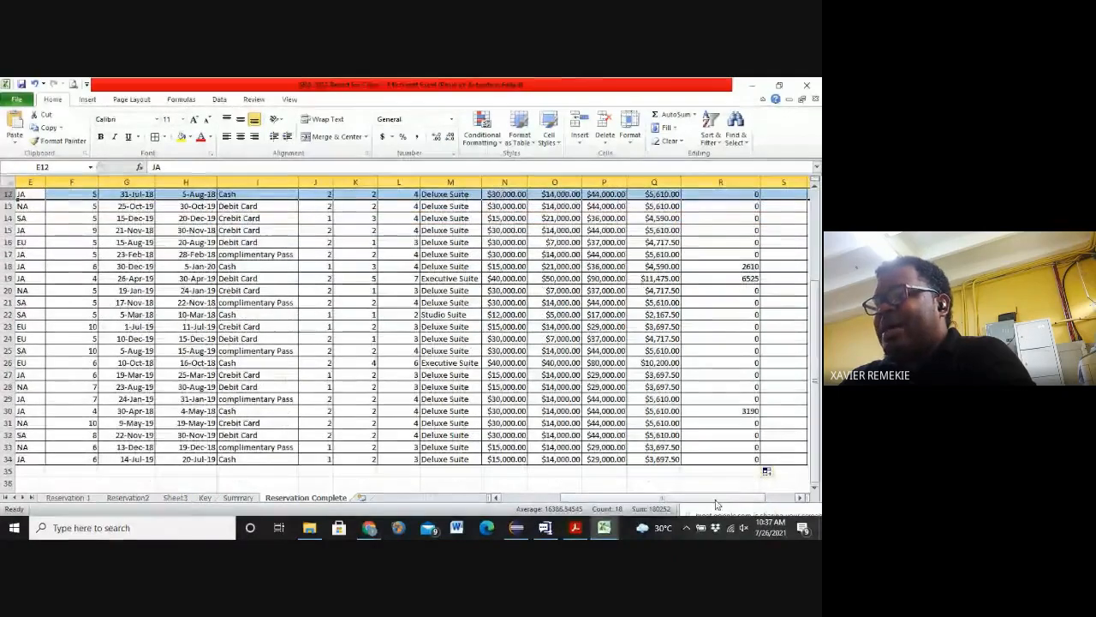
drag(716, 503, 612, 512)
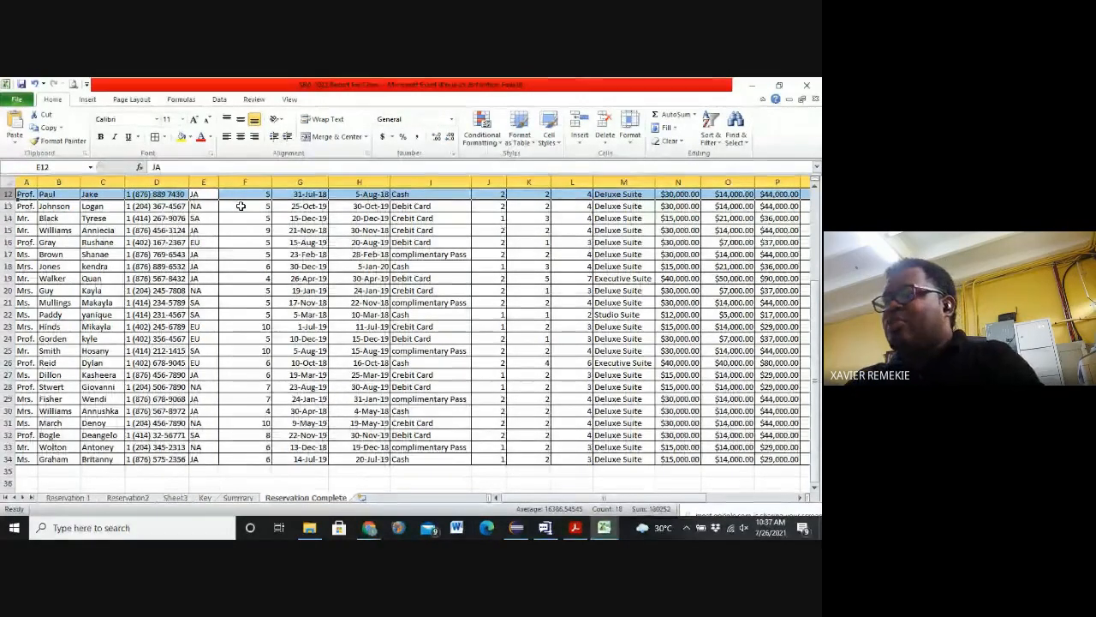
Step: Examine the region and total visitors cells E12 and L12, and compare E12 with the region in E13
click(268, 239)
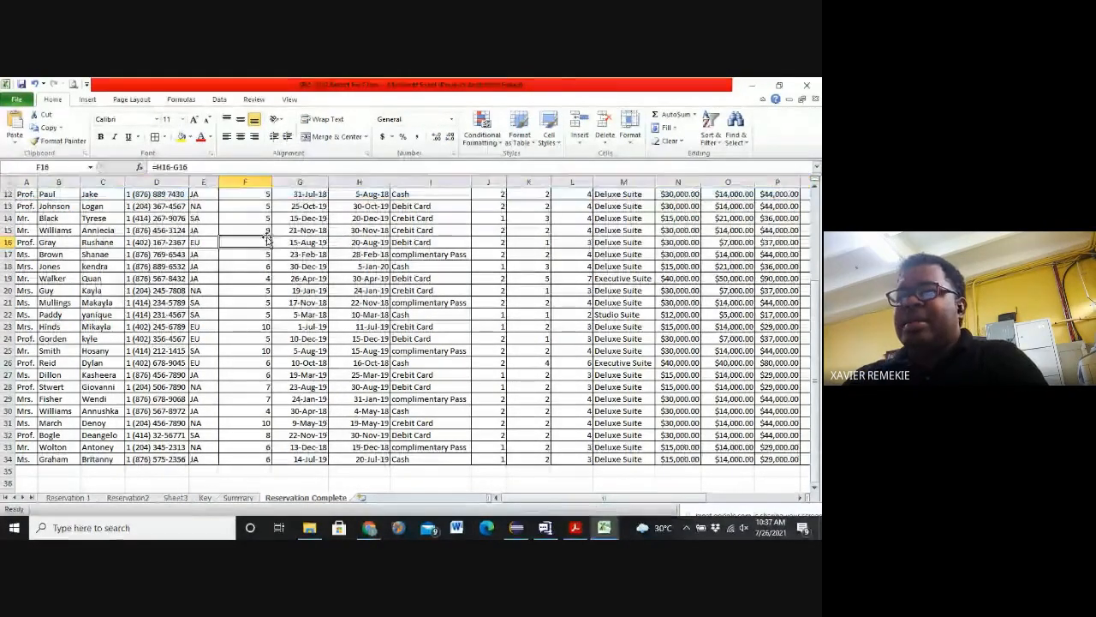
click(198, 193)
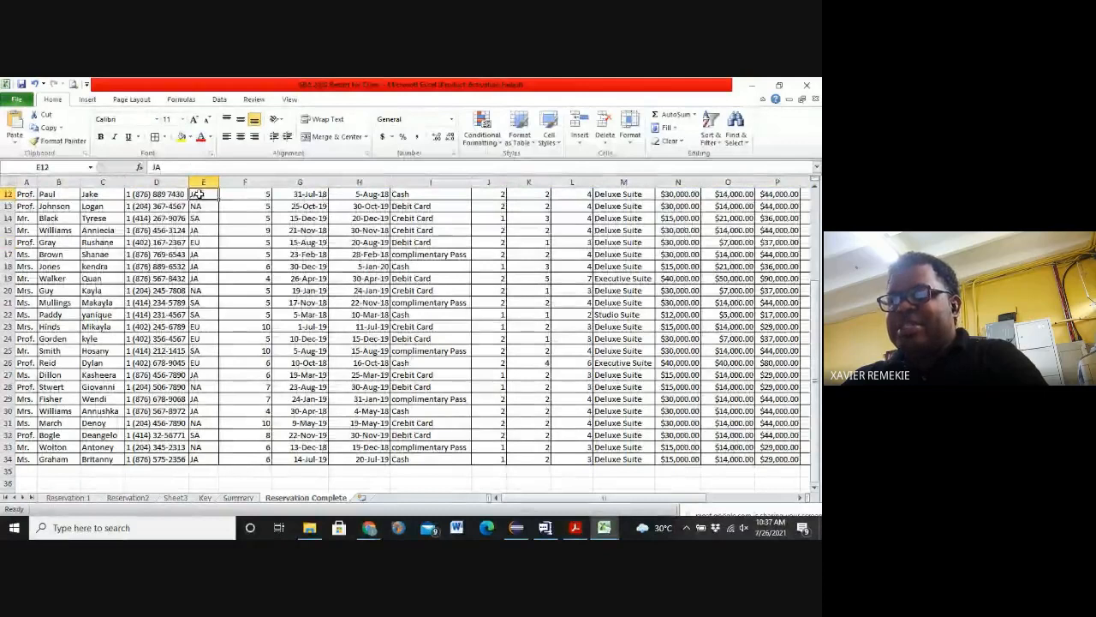
ctrl+click(572, 195)
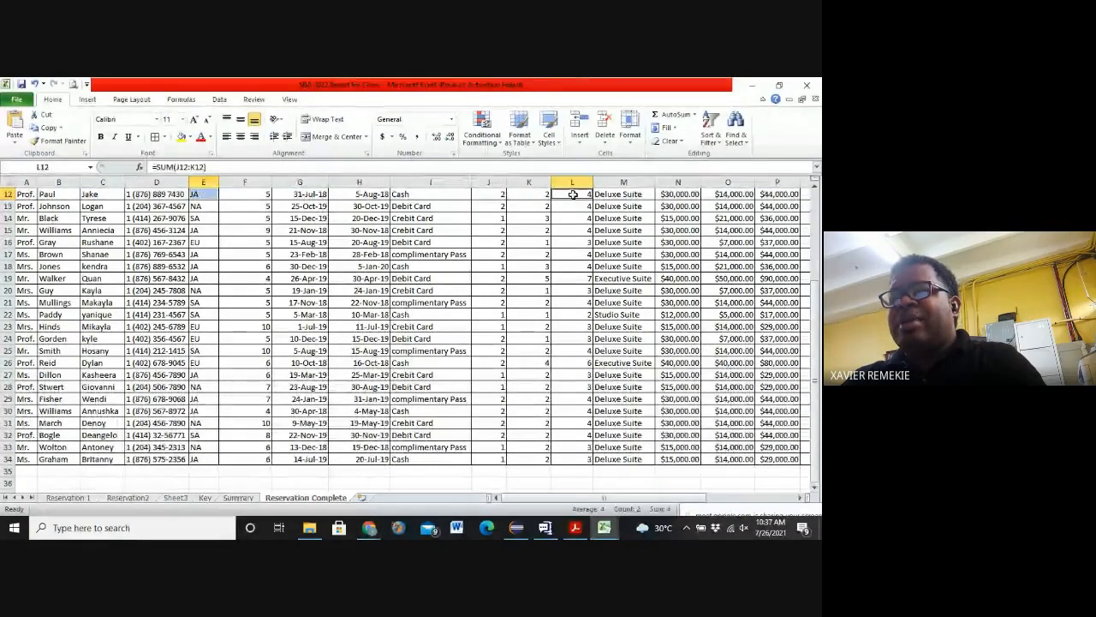
click(205, 206)
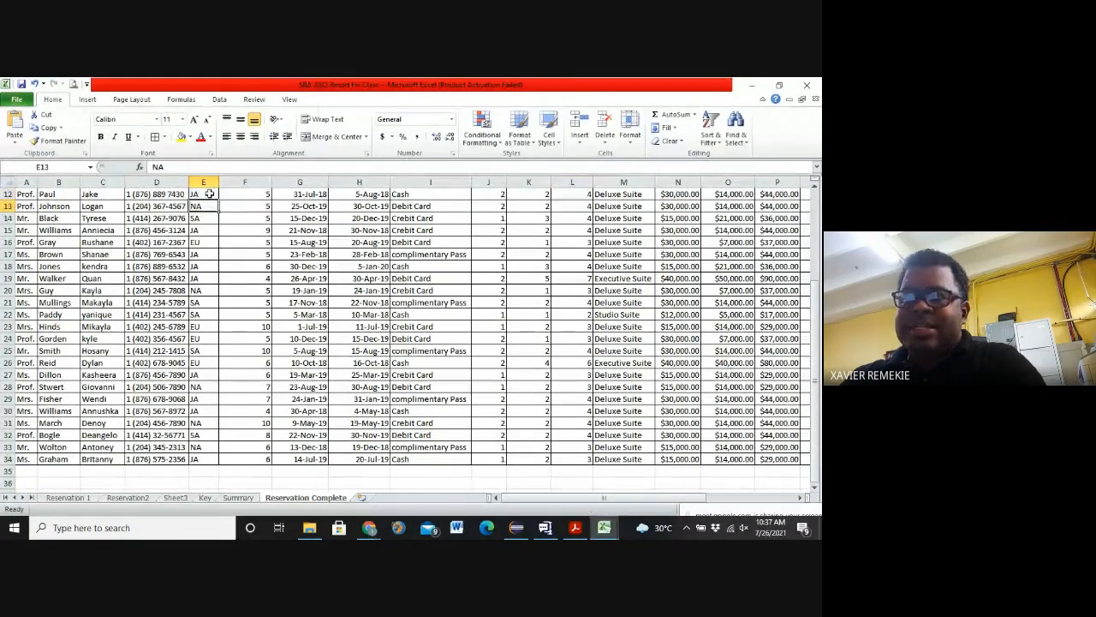
click(209, 194)
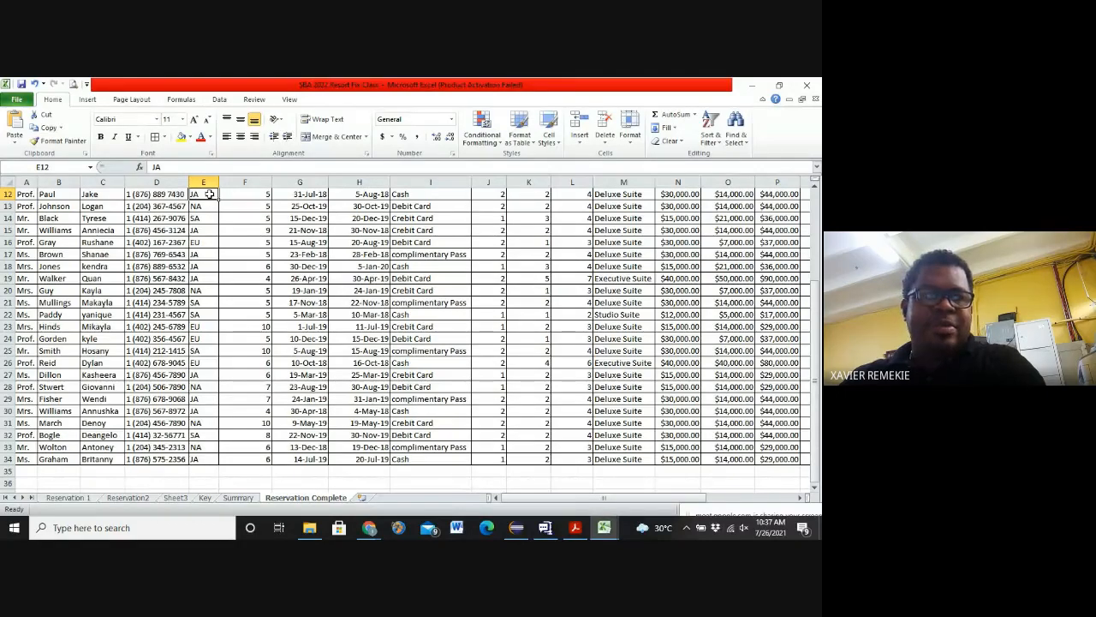
Step: Re-enter the region in cell E12 as JA
ctrl+scroll(209, 194, up, 4)
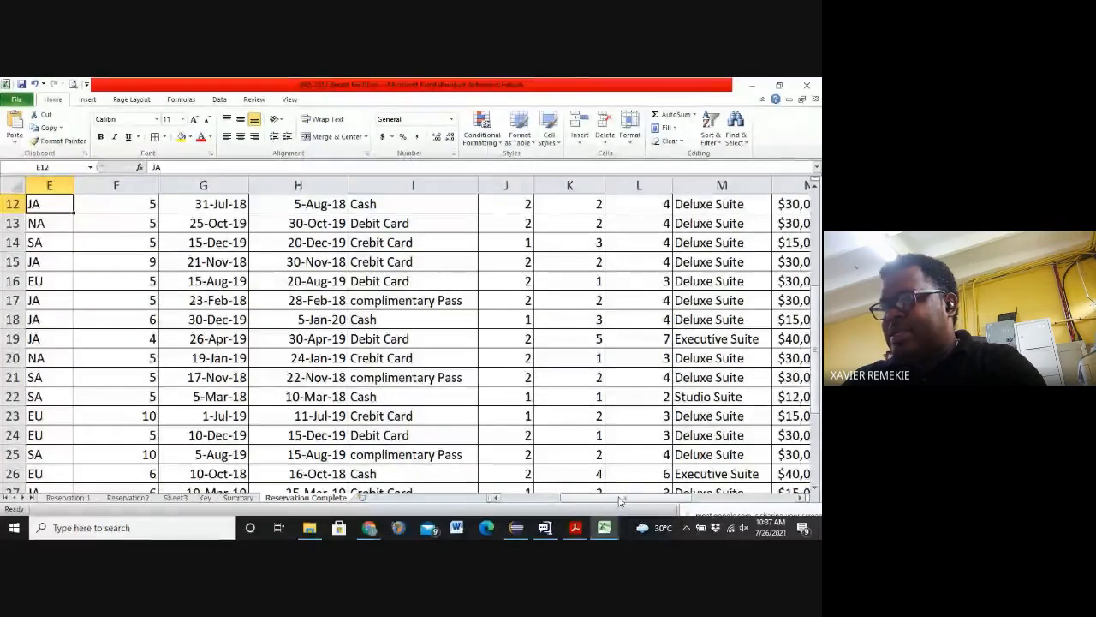
drag(604, 497, 558, 509)
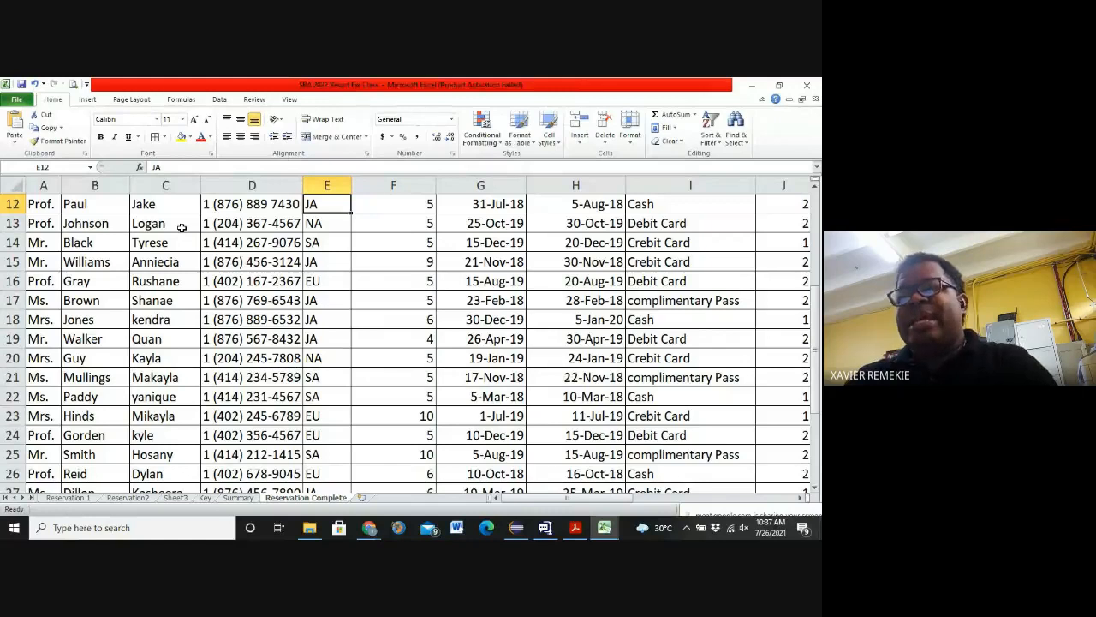
click(334, 221)
click(327, 204)
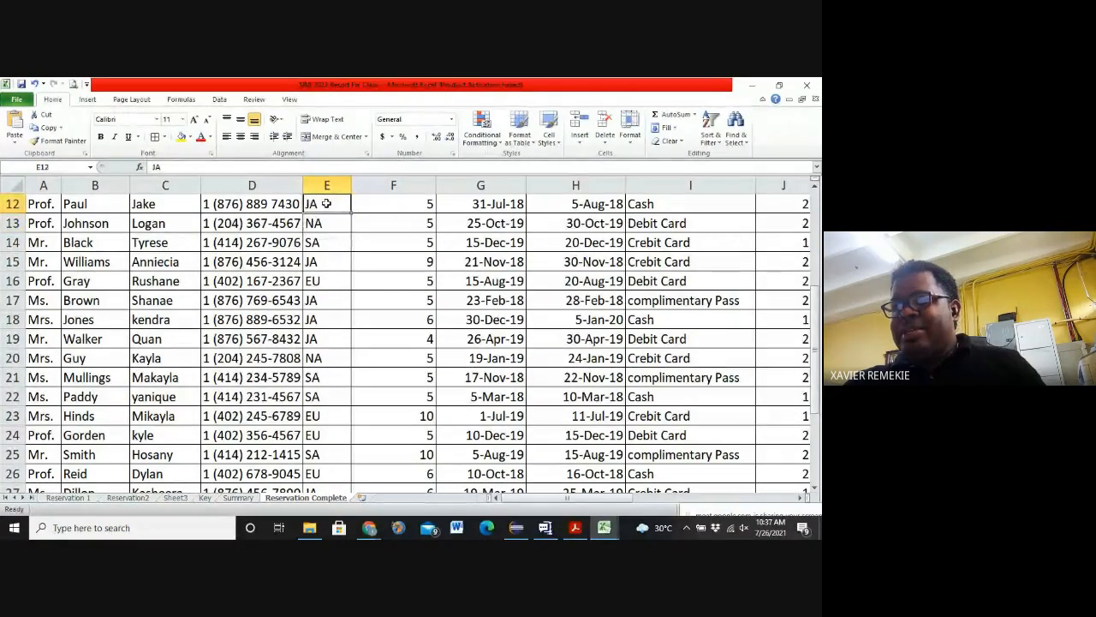
click(188, 166)
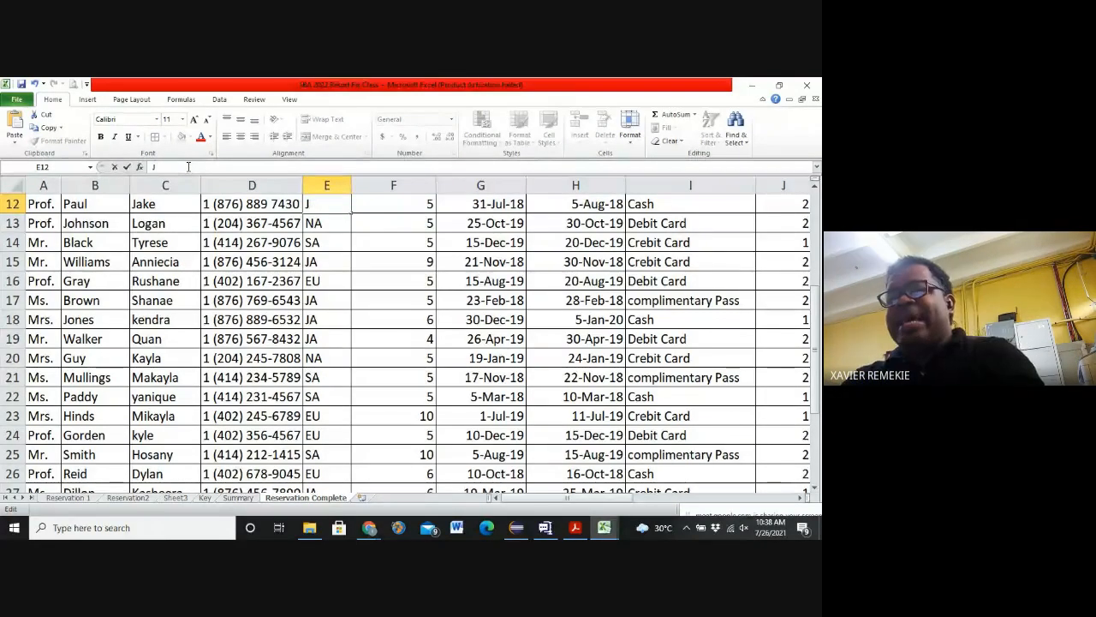
key(BackSpace)
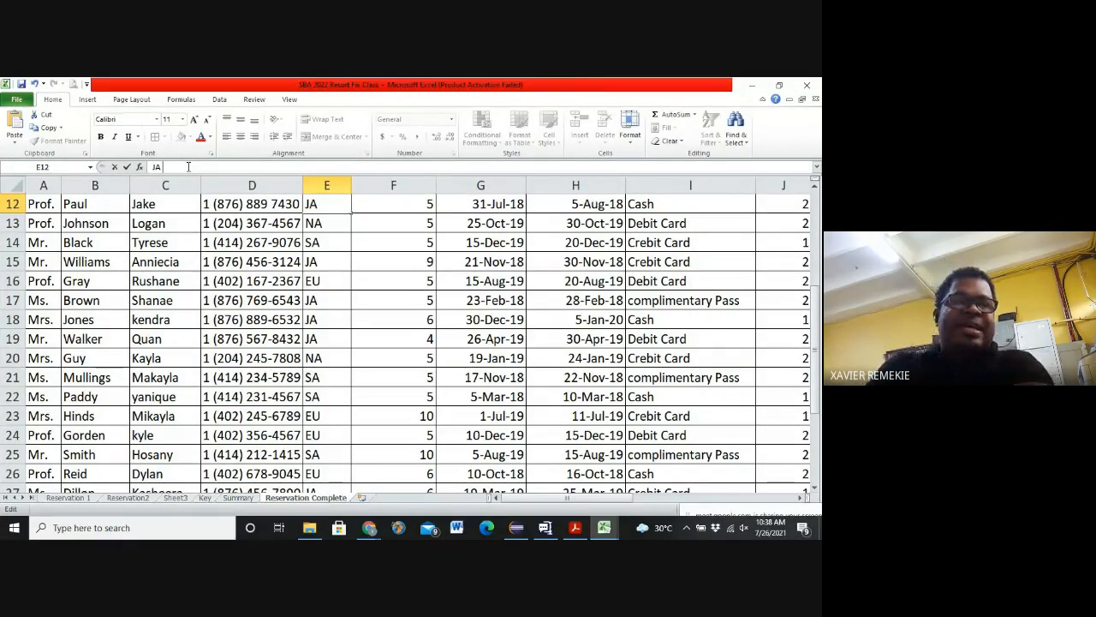
text(JA)
key(Return)
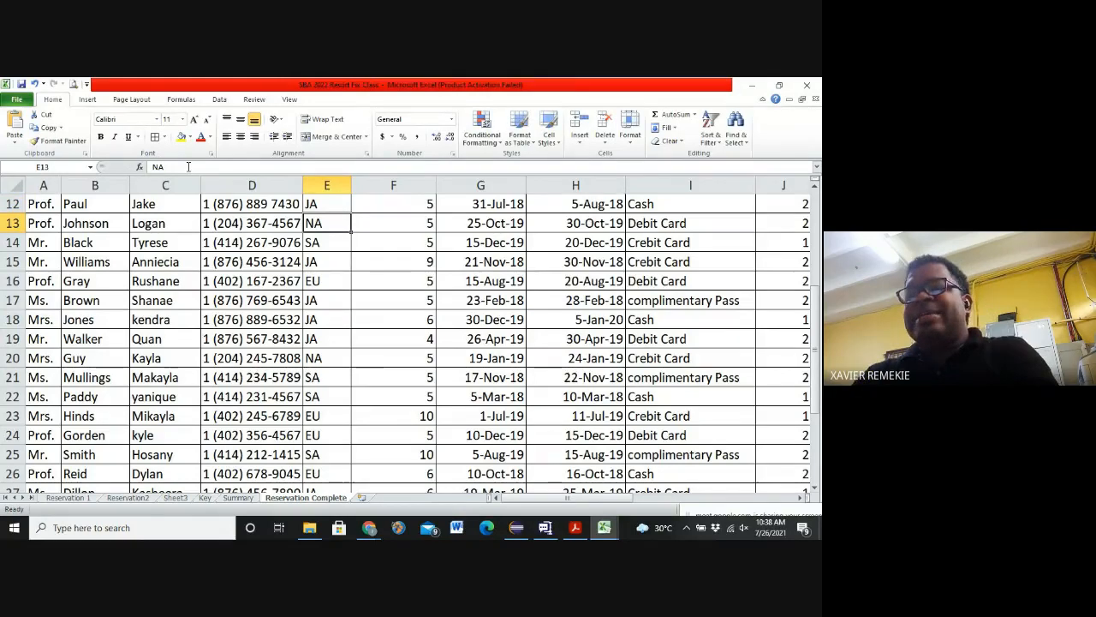
Step: Recheck the region entry in cell E12 and trace row 12 across to its discount in column R
click(332, 200)
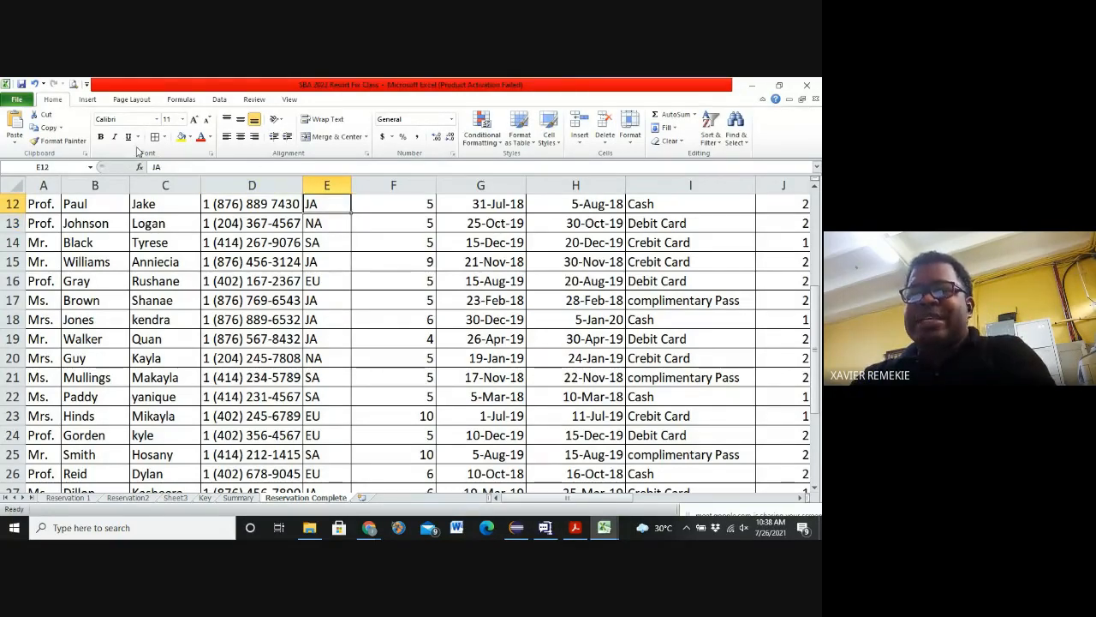
click(172, 166)
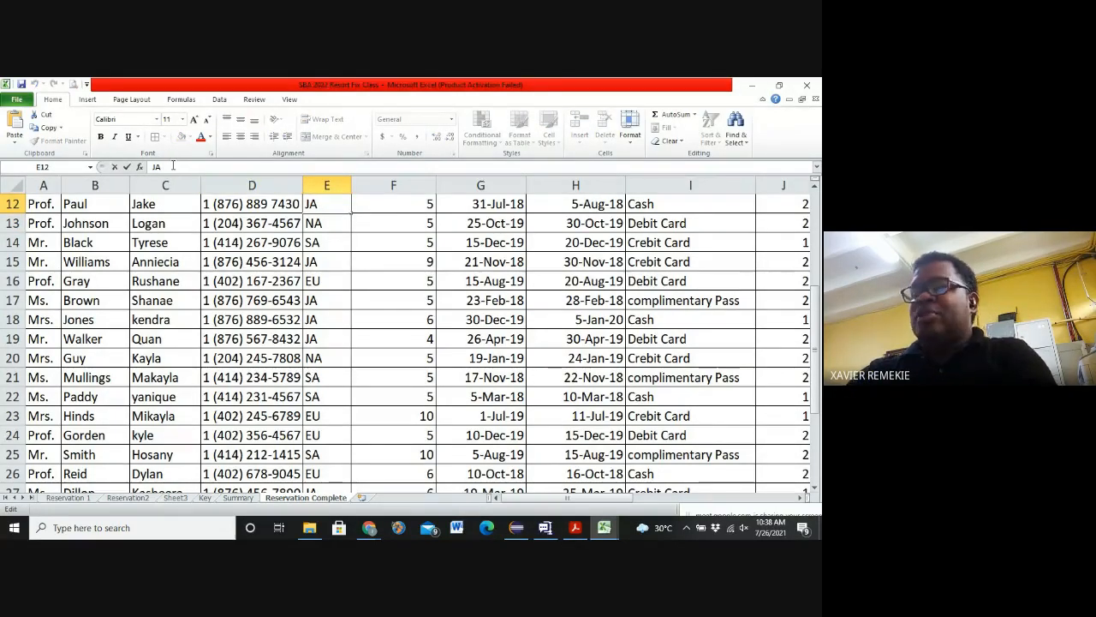
key(Return)
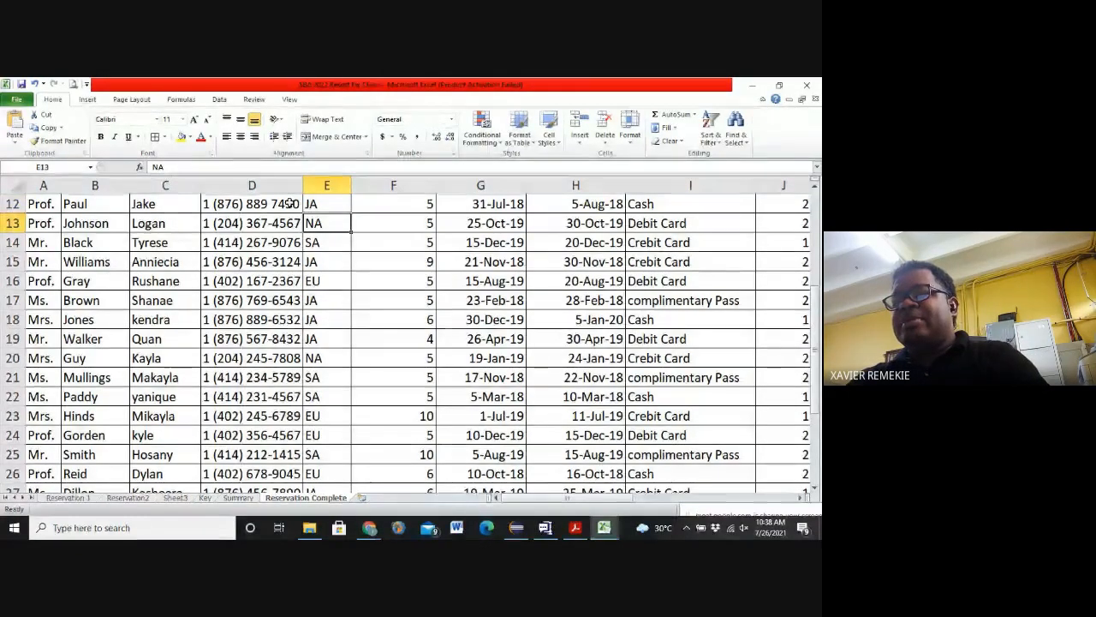
click(13, 203)
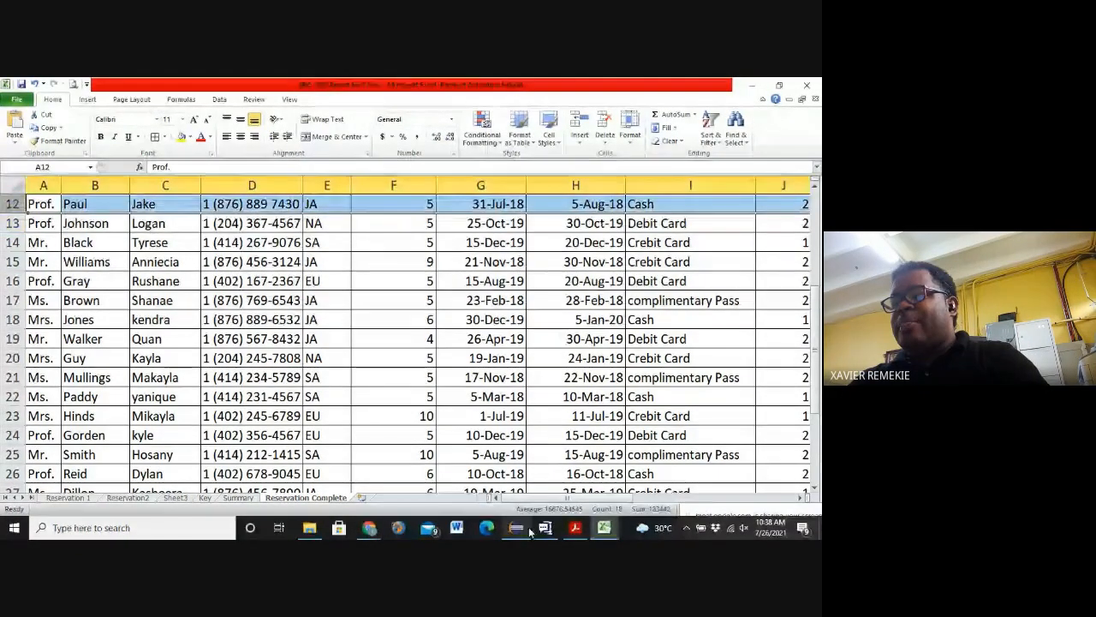
drag(557, 498, 642, 501)
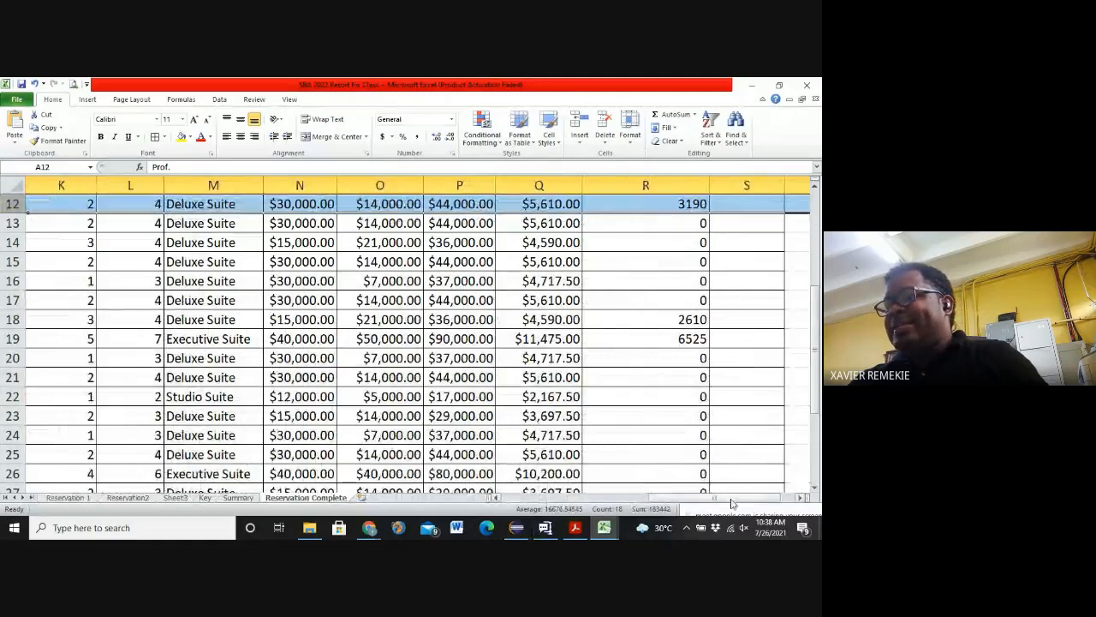
drag(728, 500, 569, 510)
Step: Inspect the region entries in cells E11 to E16 for trailing spaces after the text
scroll(376, 274, up, 4)
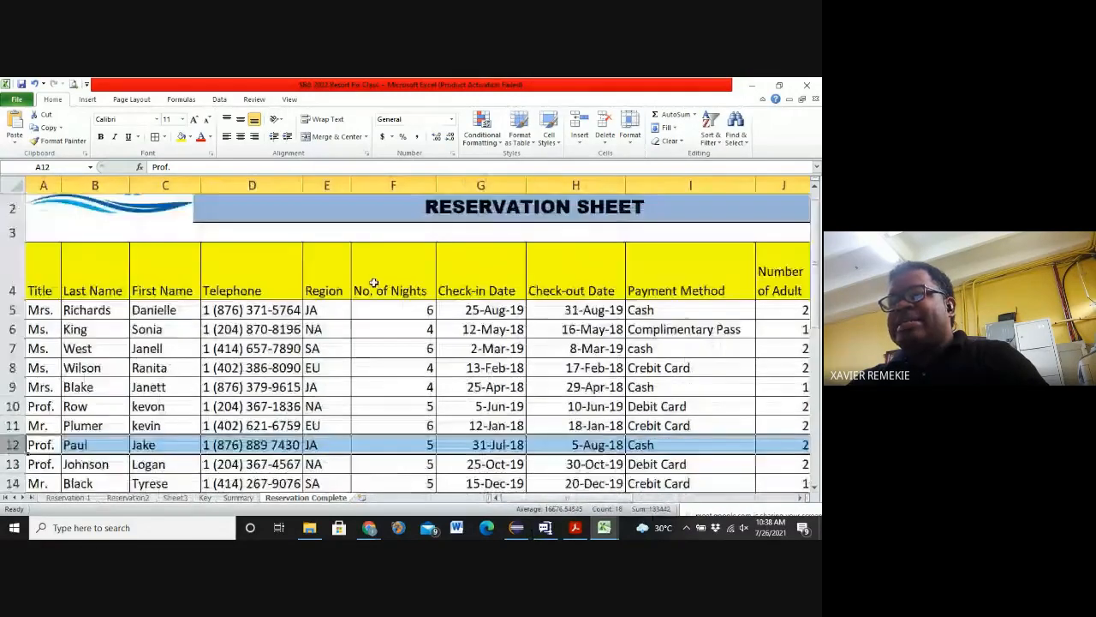
scroll(326, 254, down, 3)
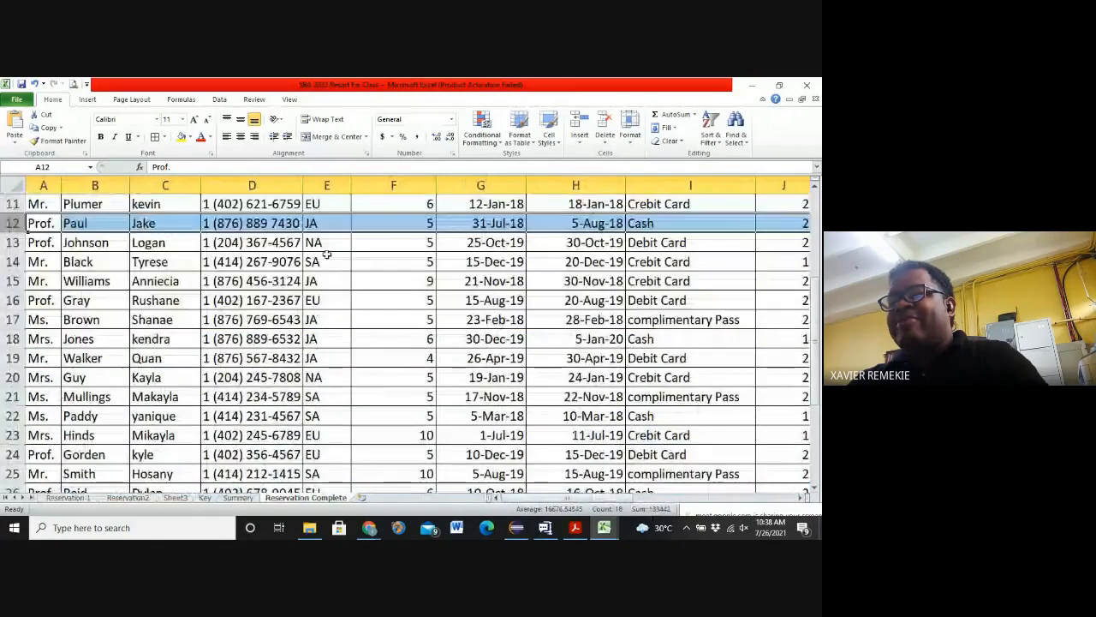
double_click(335, 204)
scroll(332, 206, up, 4)
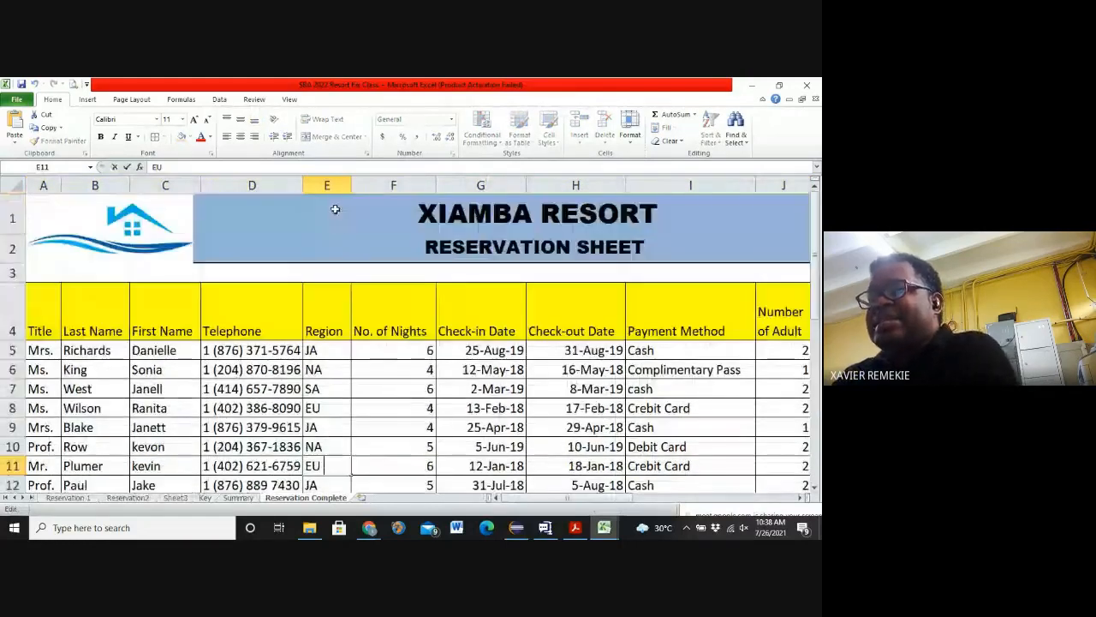
scroll(338, 210, down, 4)
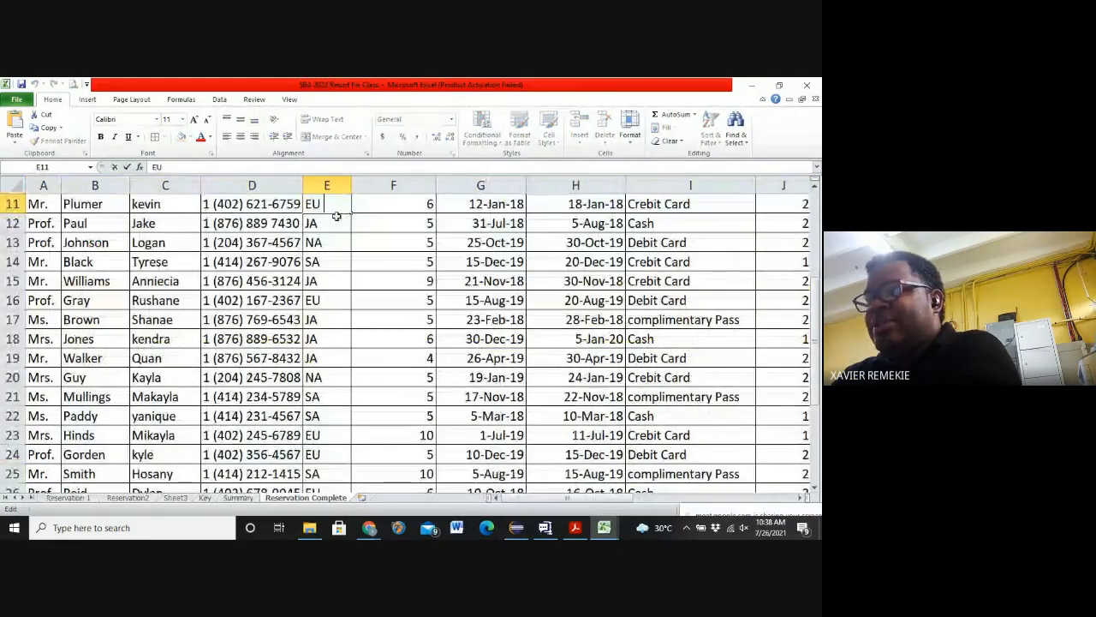
click(329, 232)
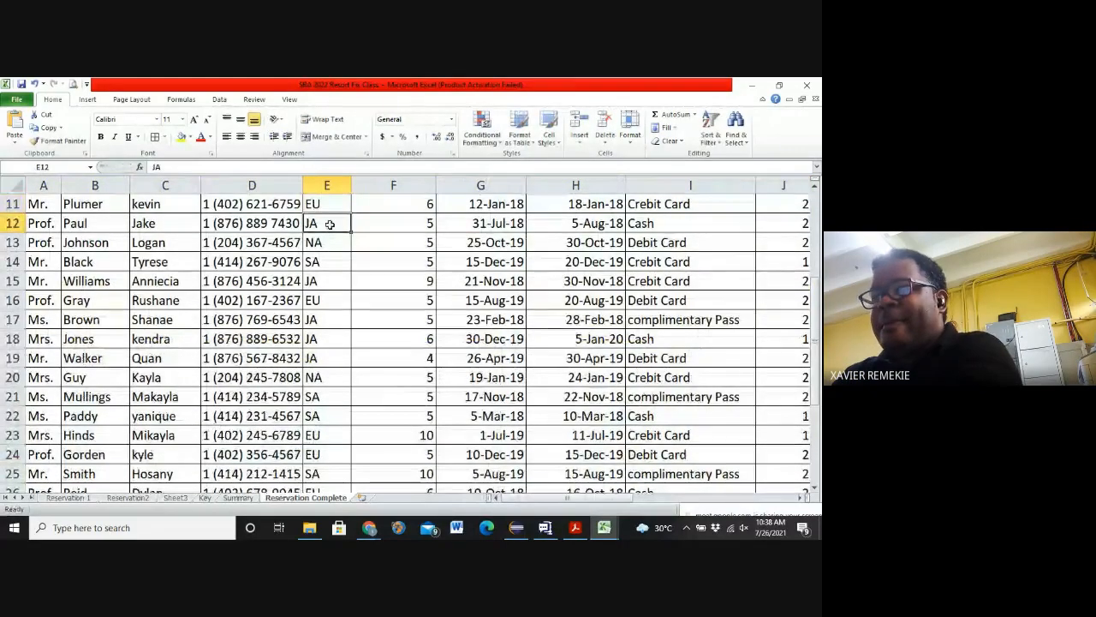
double_click(332, 239)
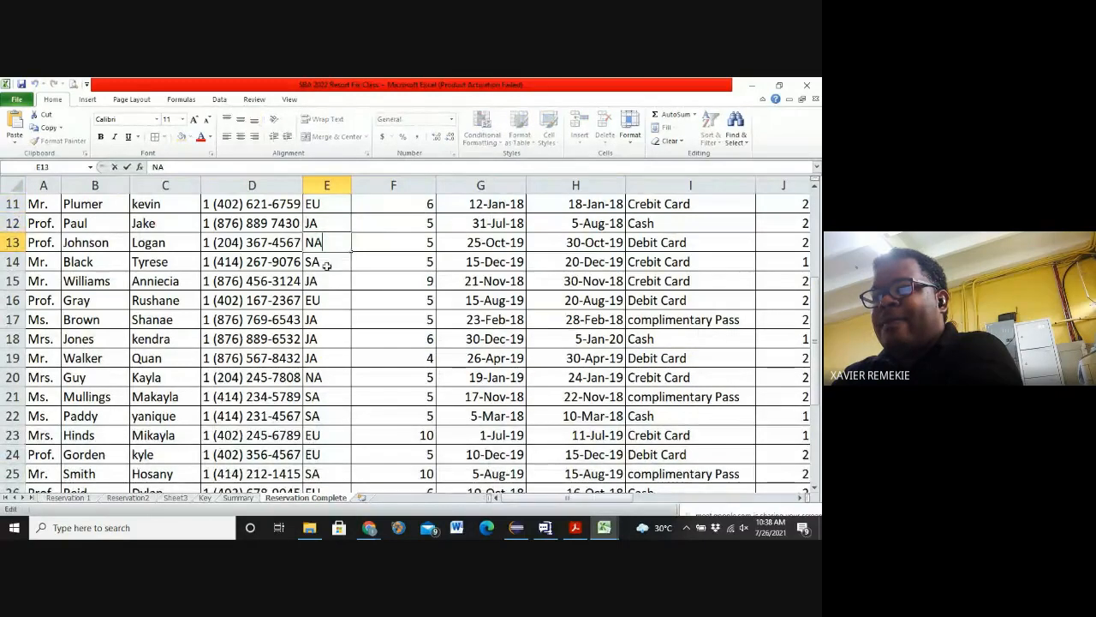
double_click(328, 265)
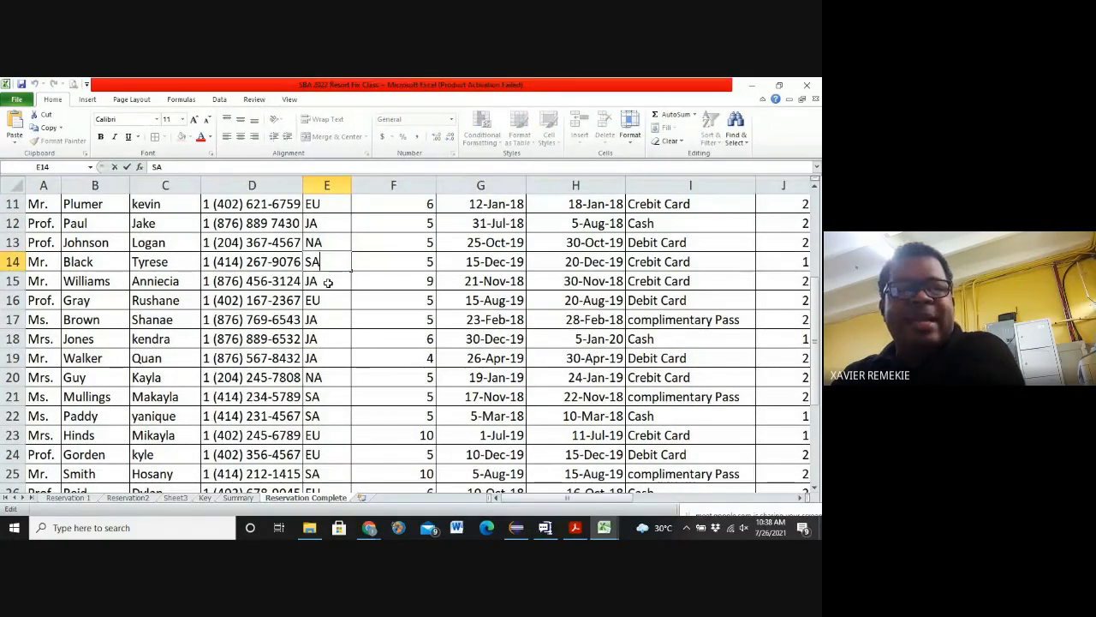
double_click(328, 282)
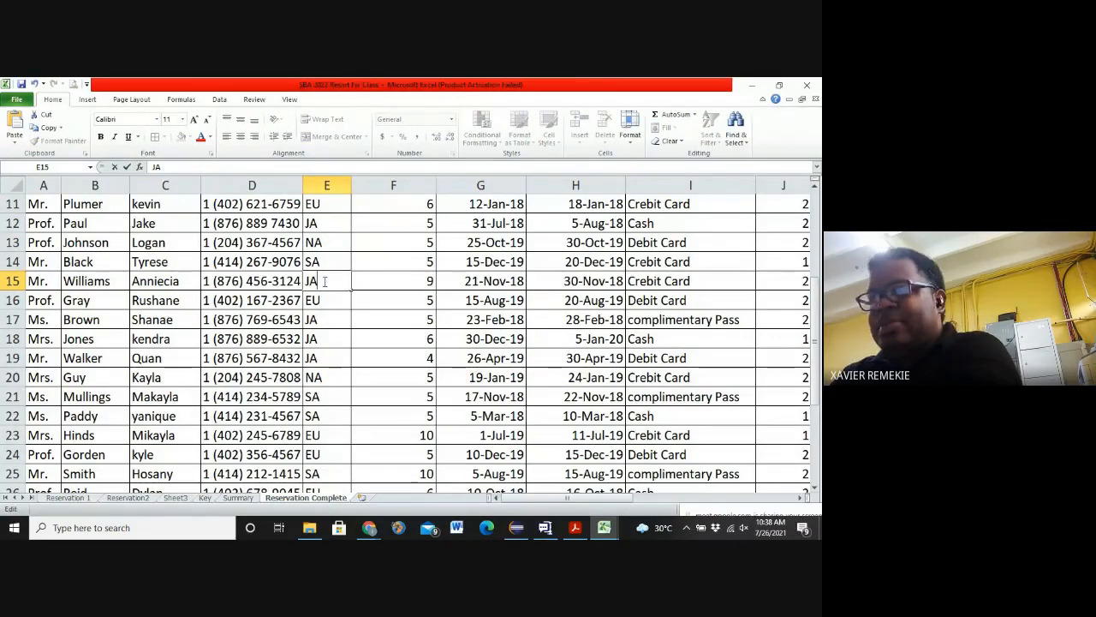
click(330, 297)
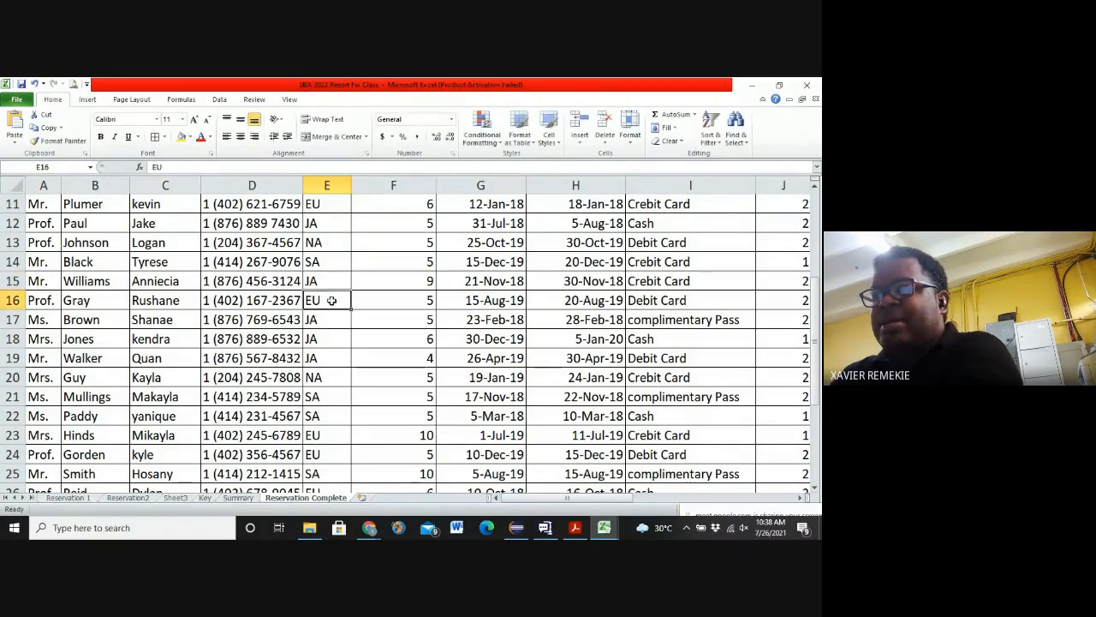
double_click(331, 300)
key(Return)
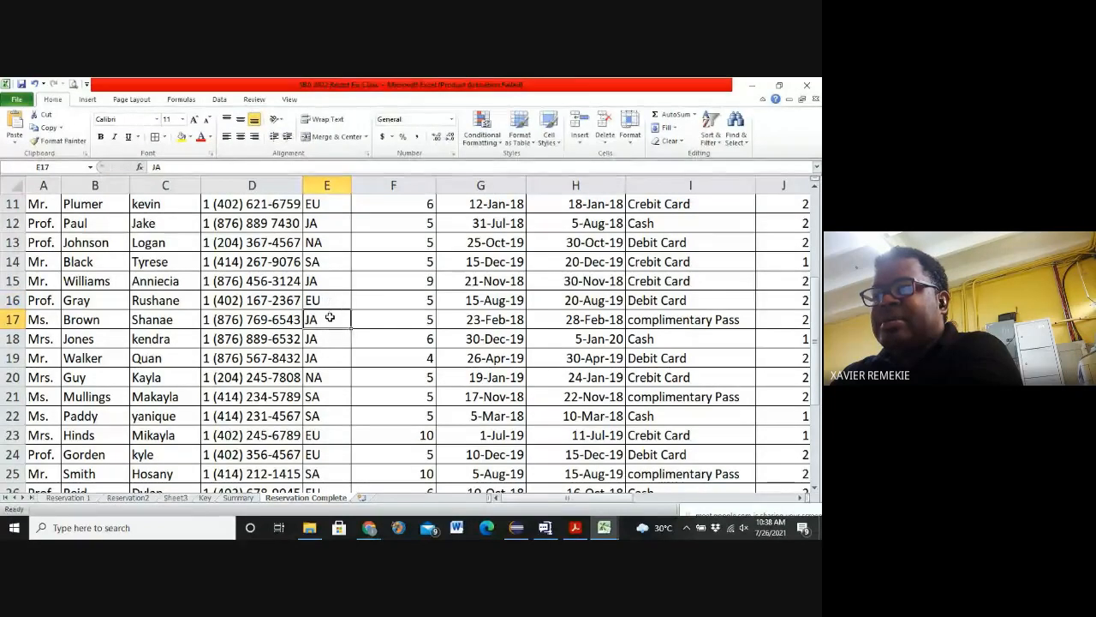
Step: Check the region entries in cells E17 to E23 one by one for trailing spaces
double_click(330, 317)
key(Return)
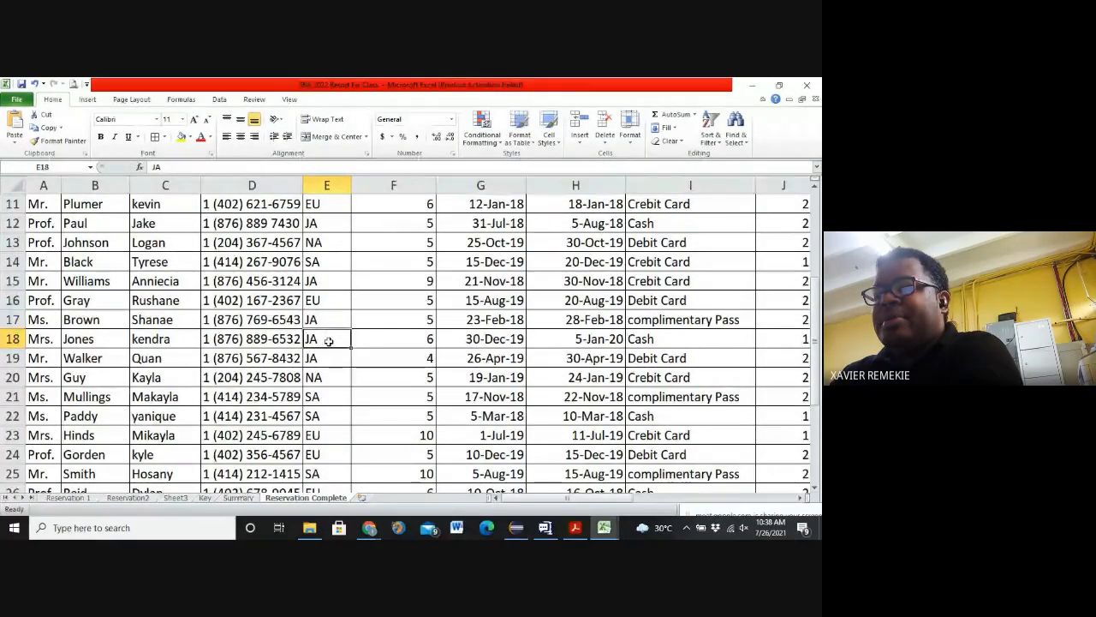
double_click(328, 341)
key(Return)
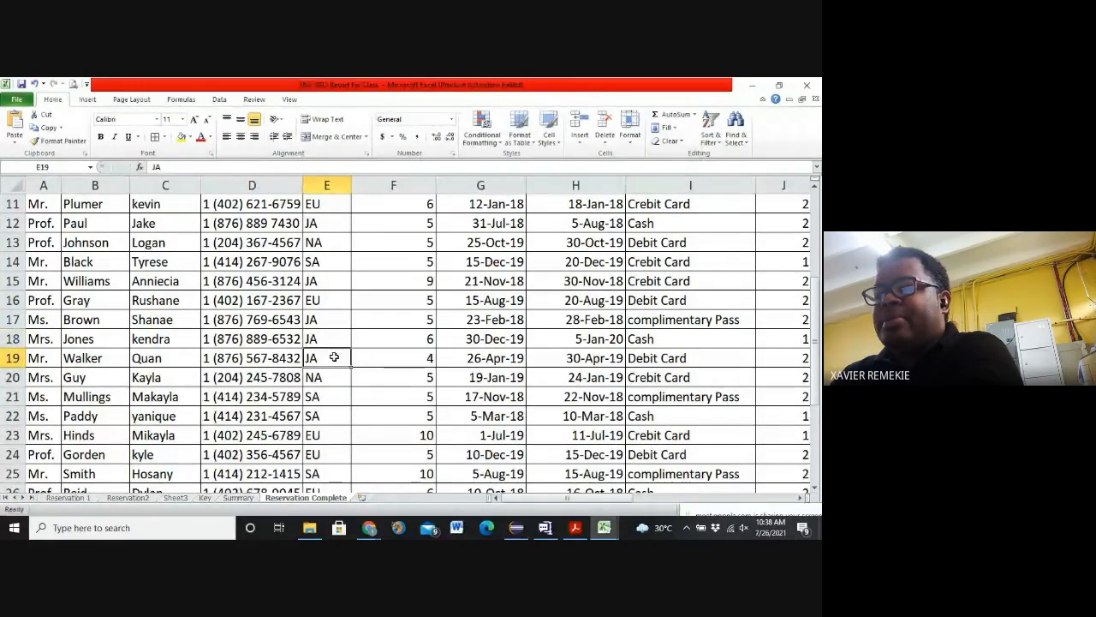
double_click(335, 358)
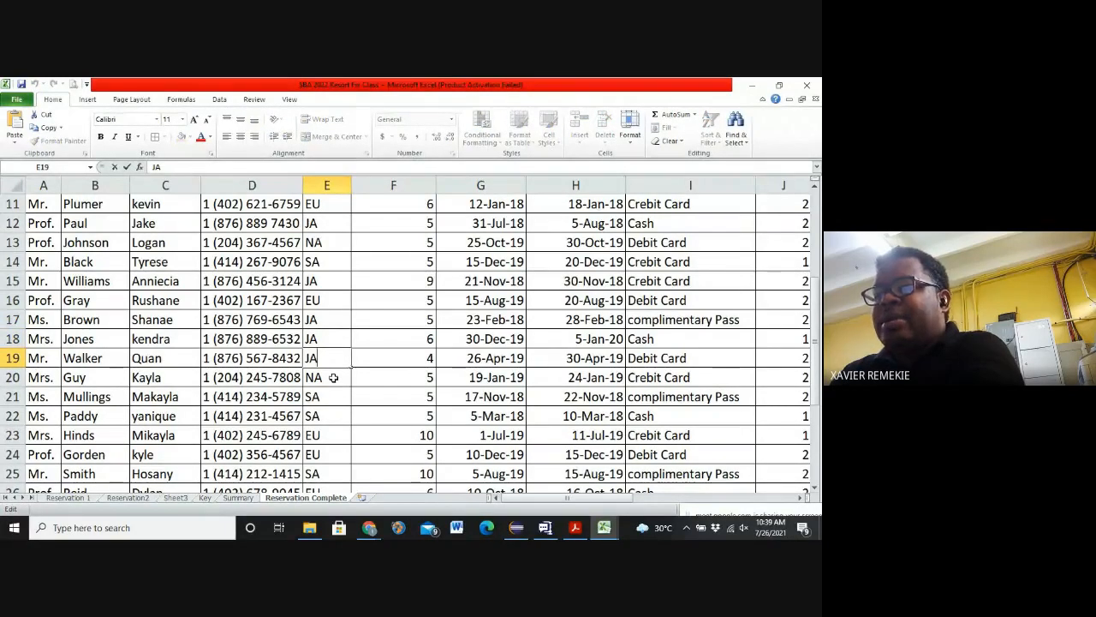
key(Return)
double_click(333, 376)
key(Return)
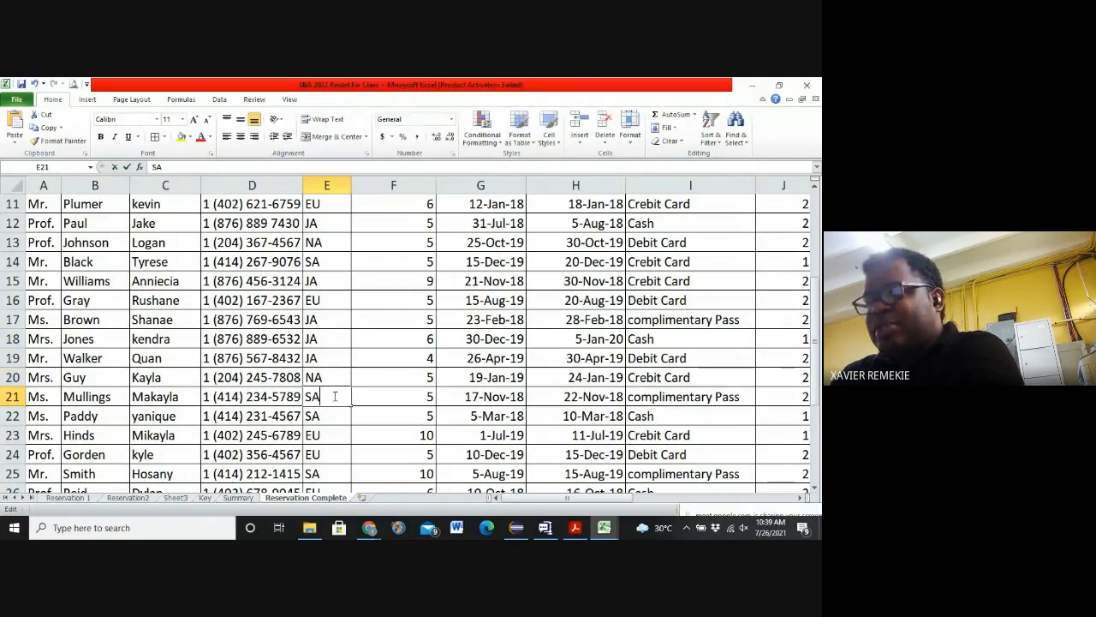
double_click(337, 397)
key(Return)
double_click(331, 416)
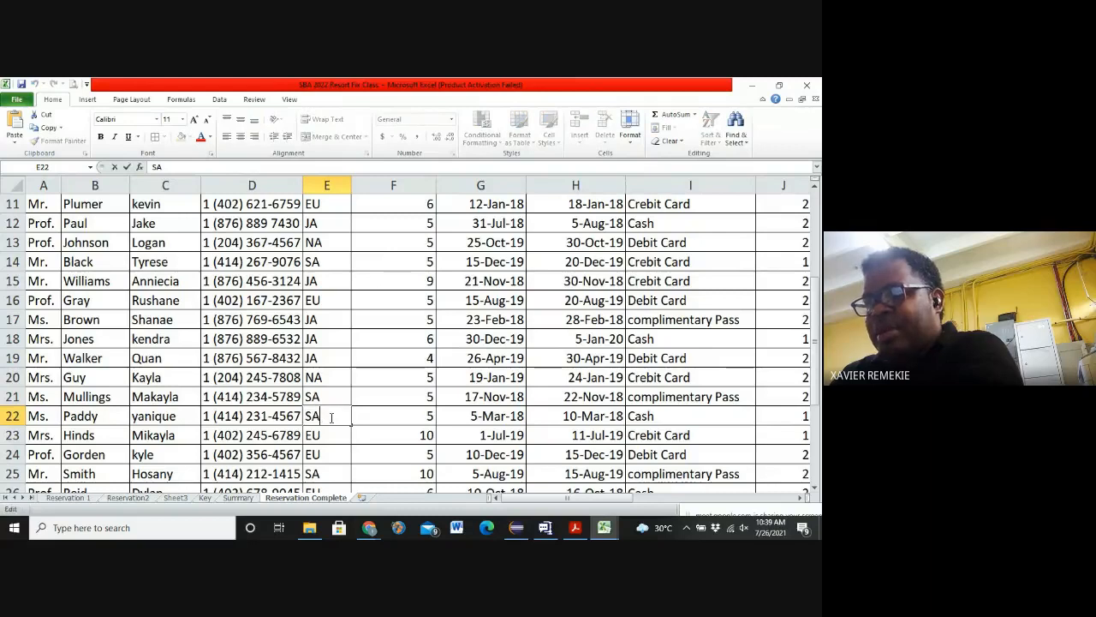
key(Return)
double_click(330, 435)
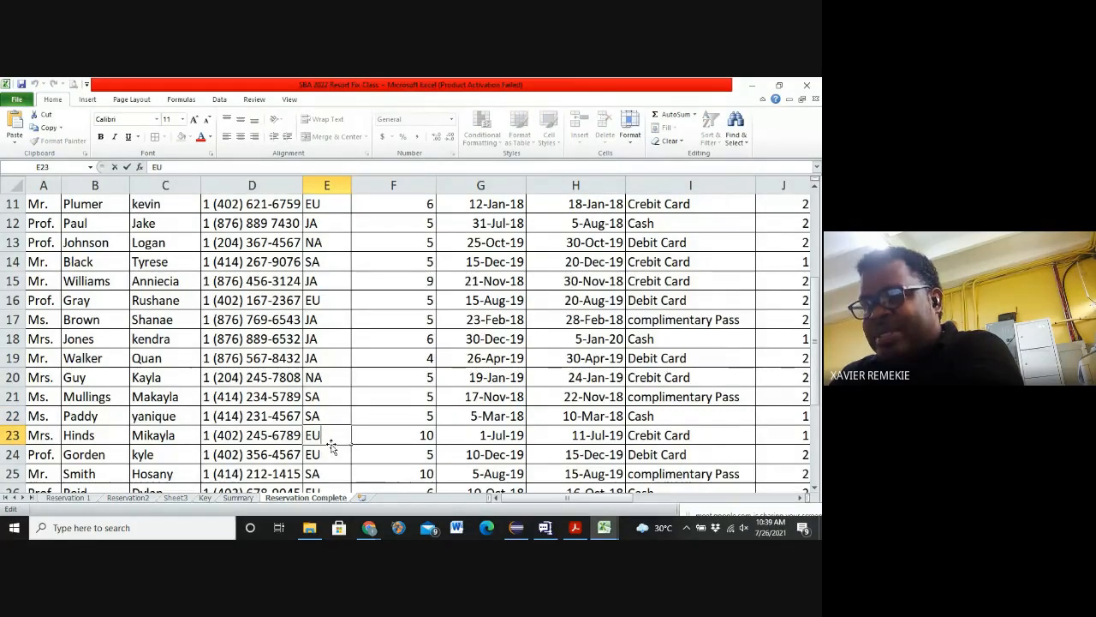
Step: Check the region entries in cells E29 to E34 one by one for trailing spaces
scroll(332, 445, down, 3)
click(332, 358)
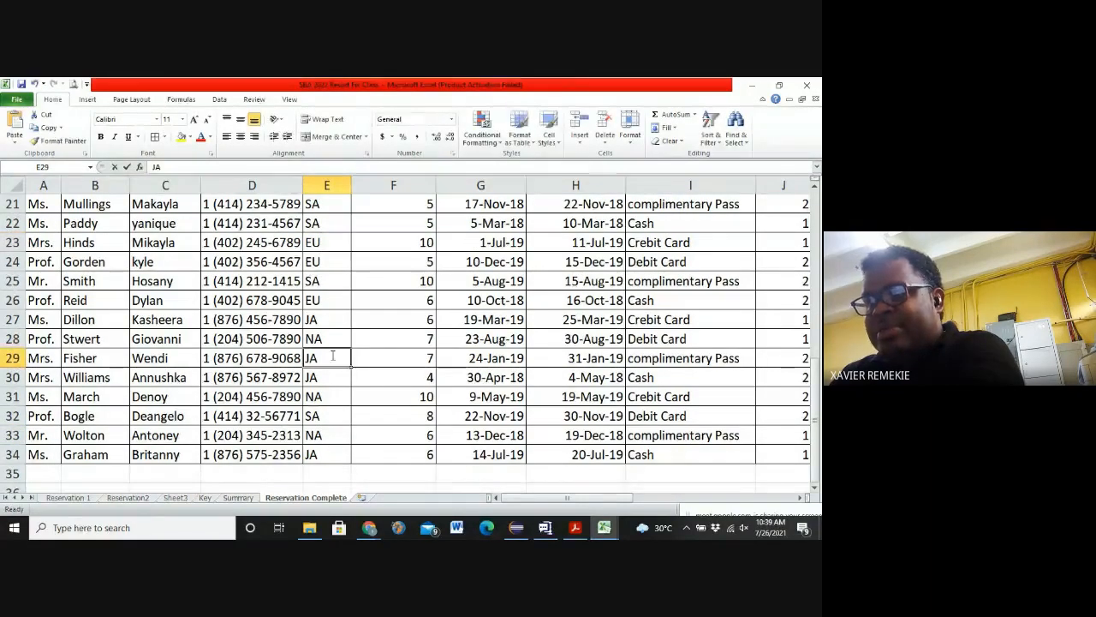
key(Return)
double_click(324, 383)
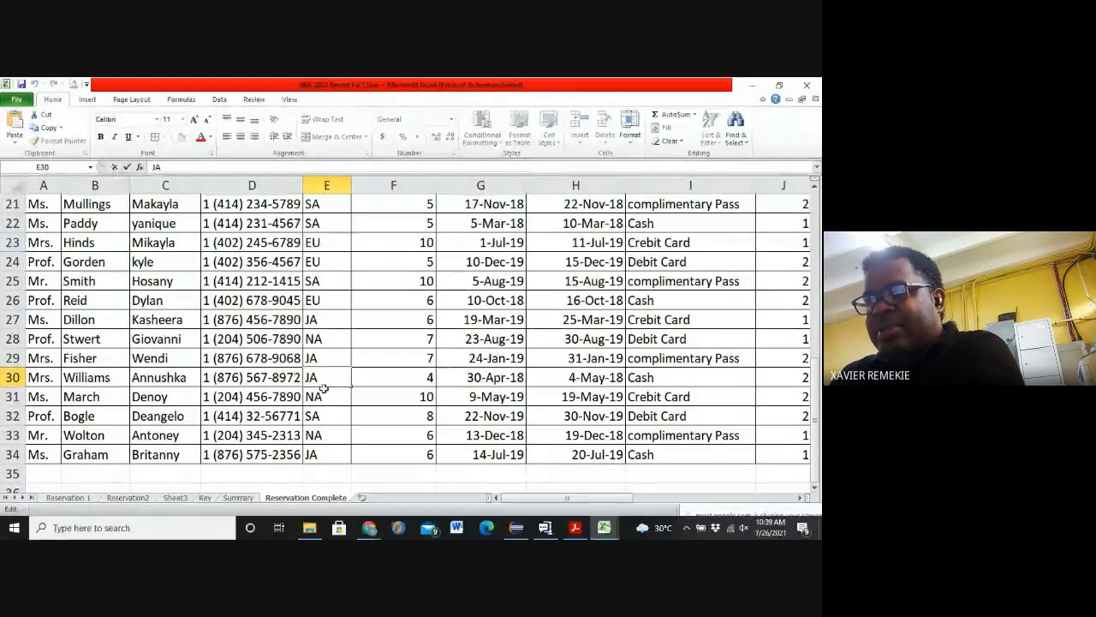
key(Return)
double_click(327, 395)
key(Return)
double_click(328, 419)
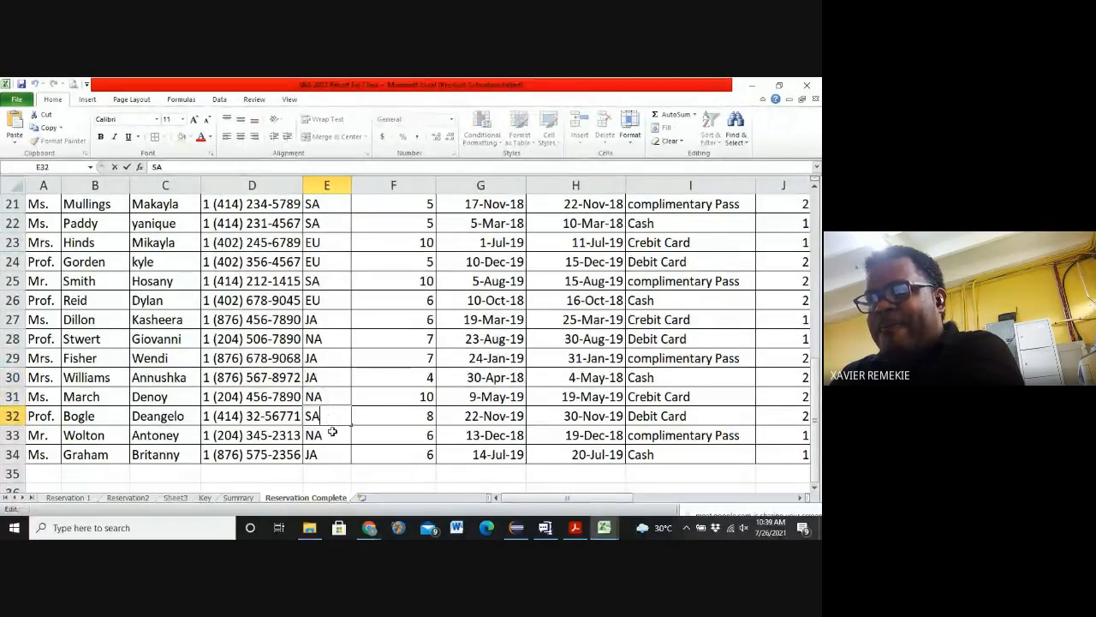
key(Return)
double_click(334, 438)
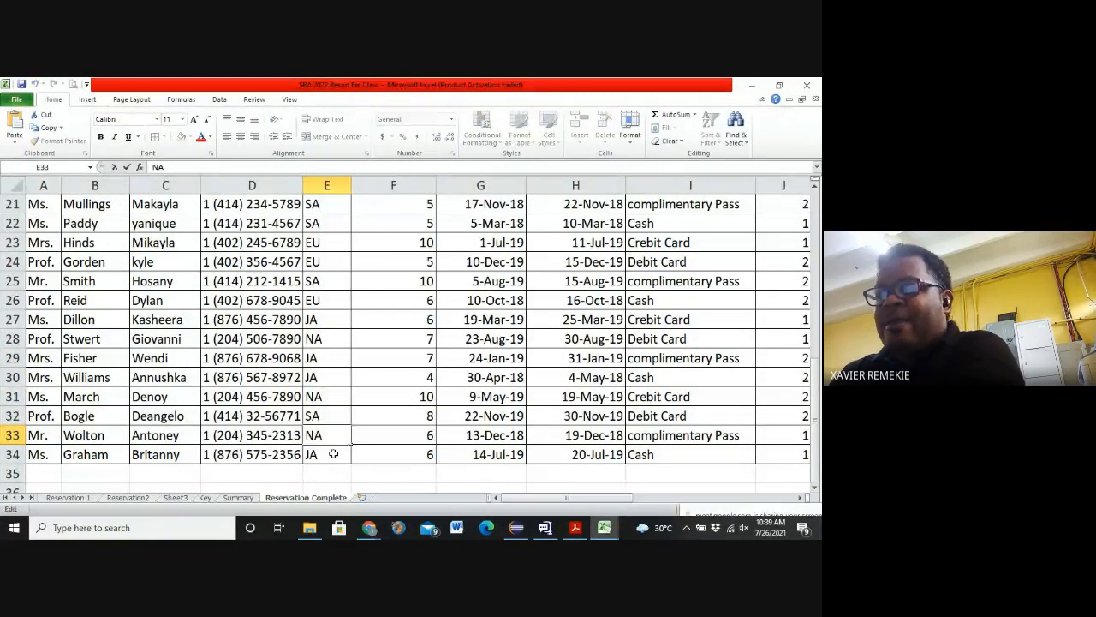
key(Return)
double_click(334, 453)
Step: Inspect the region entries in cells E24 up to E21 for trailing spaces
click(327, 264)
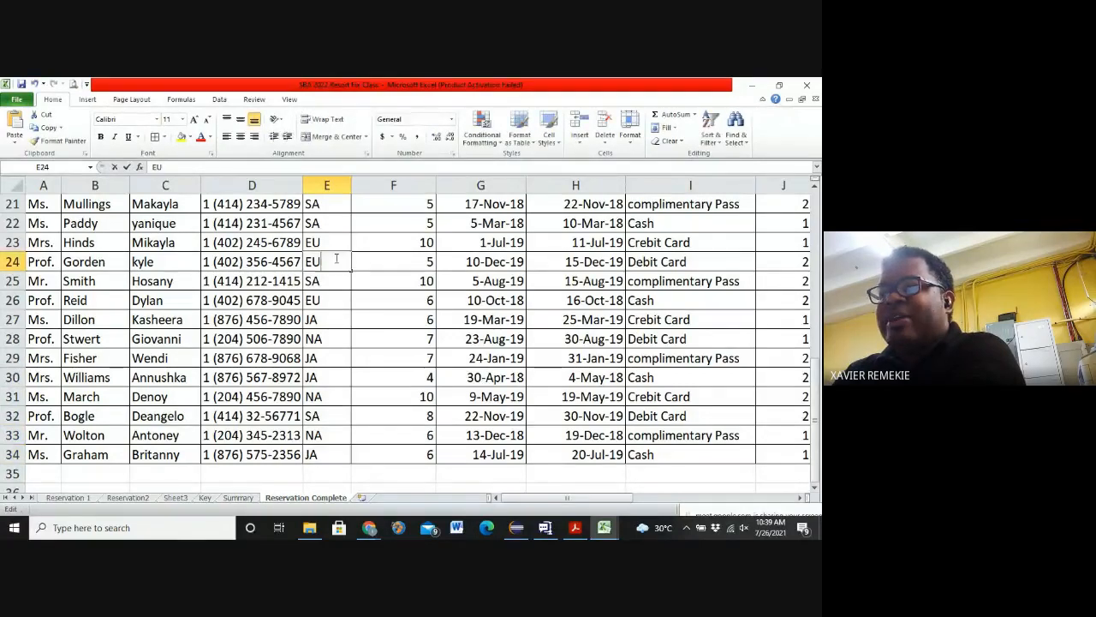
click(338, 242)
click(343, 222)
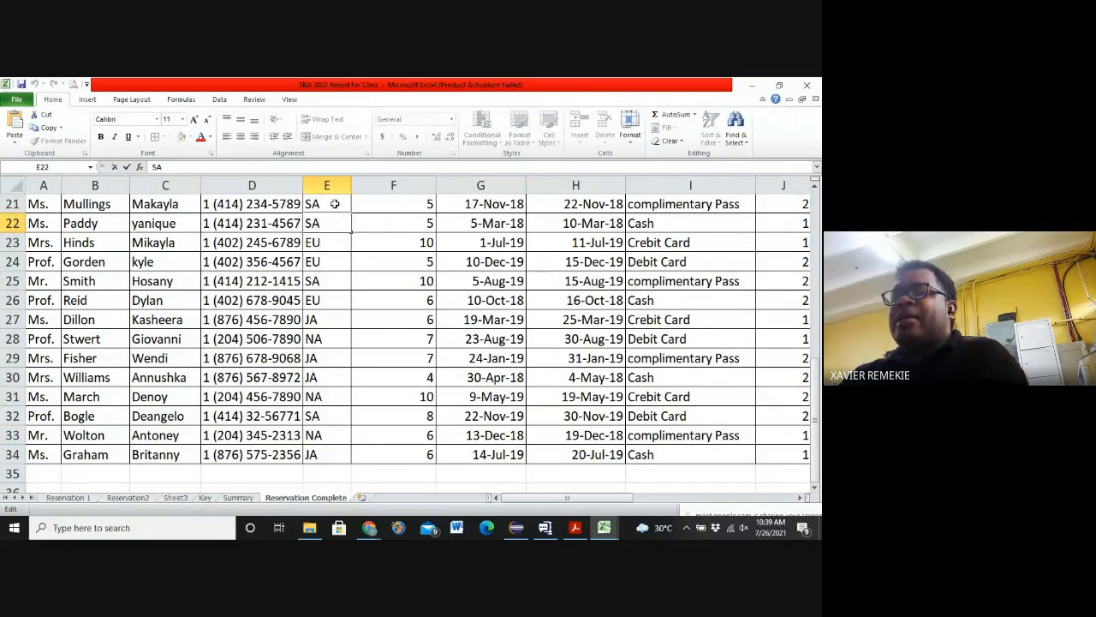
double_click(336, 204)
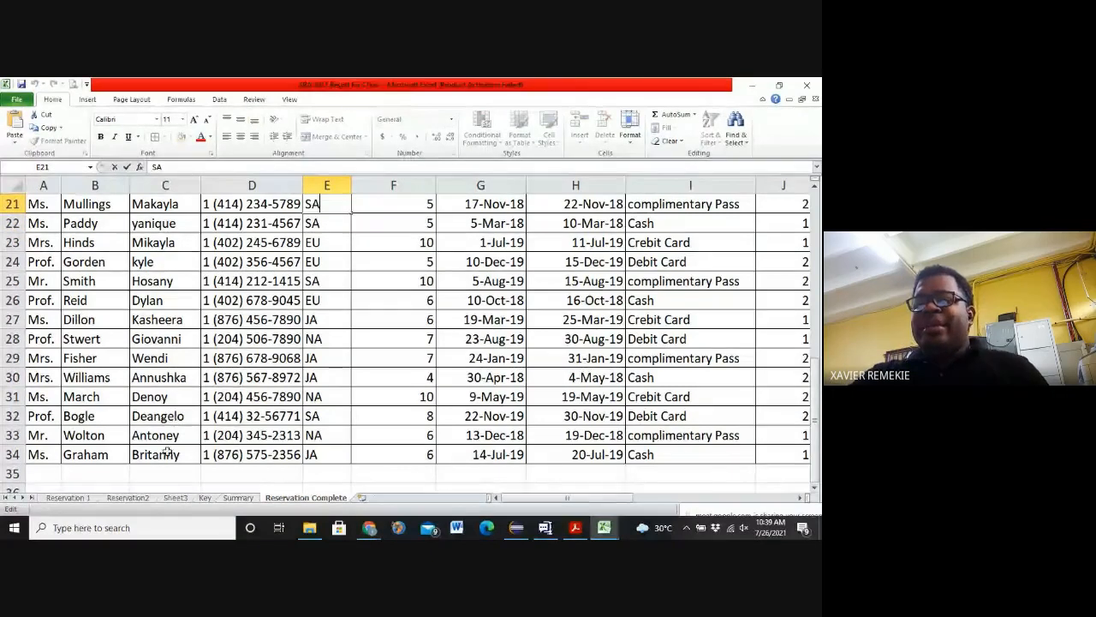
Step: Highlight the guest names in B21:C34, the regions in column E, and the check-out date and payment method data in columns H and I
drag(163, 454, 98, 203)
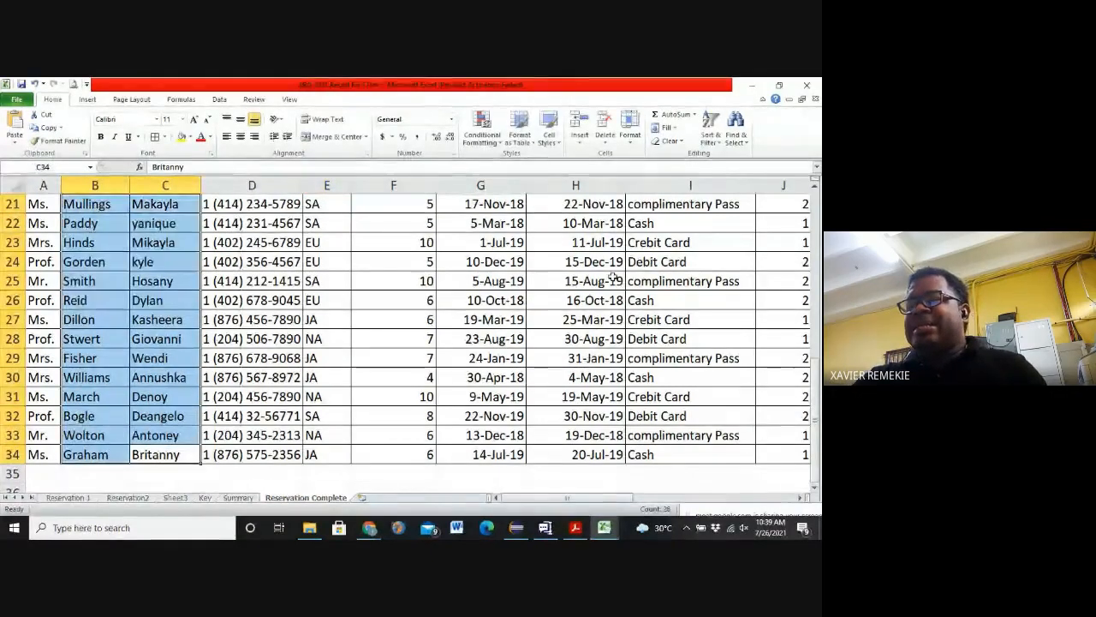
click(616, 224)
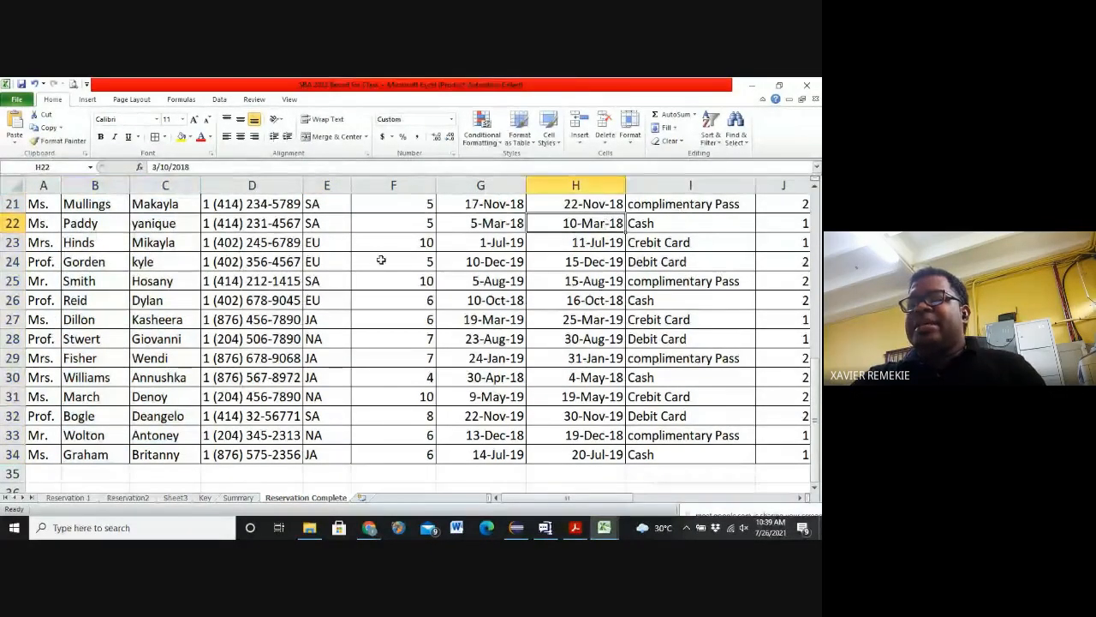
click(334, 205)
drag(333, 205, 343, 454)
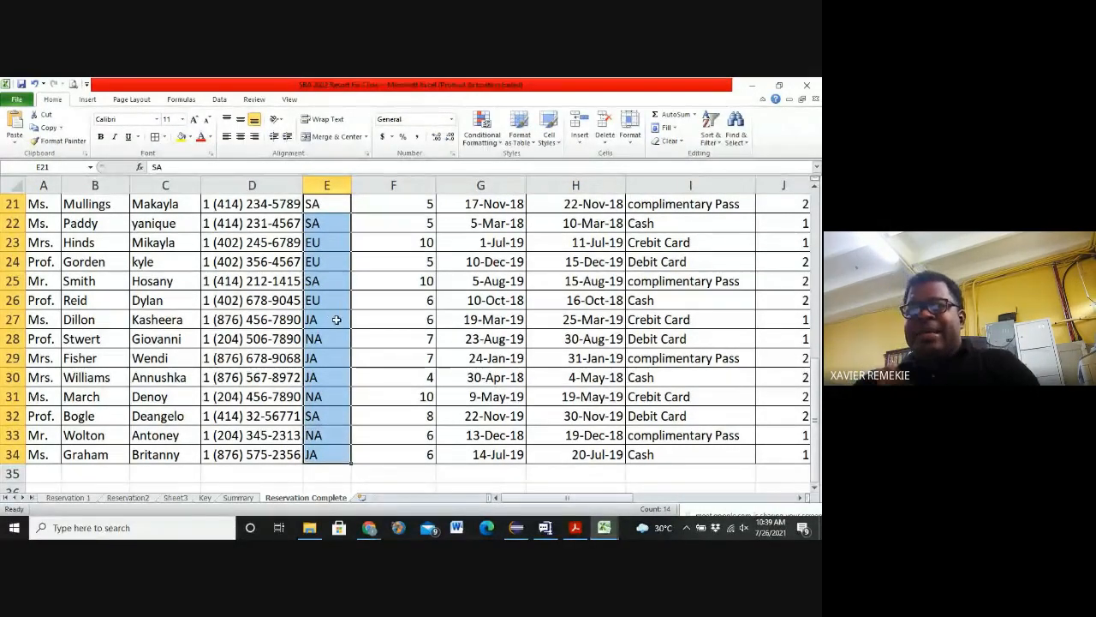
key(ctrl+space)
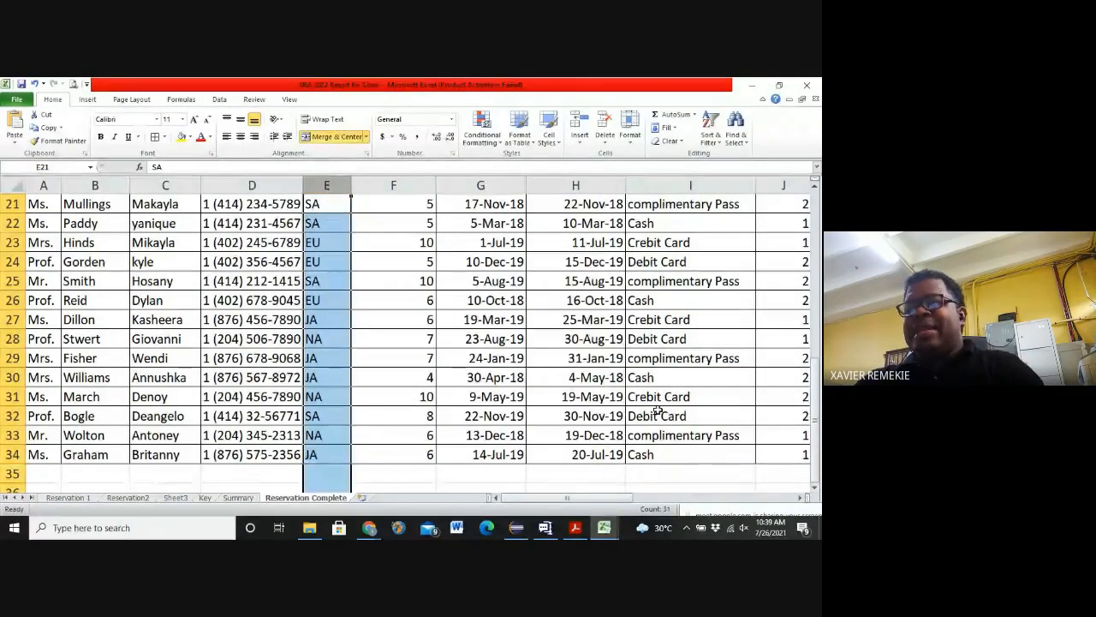
drag(691, 457, 538, 223)
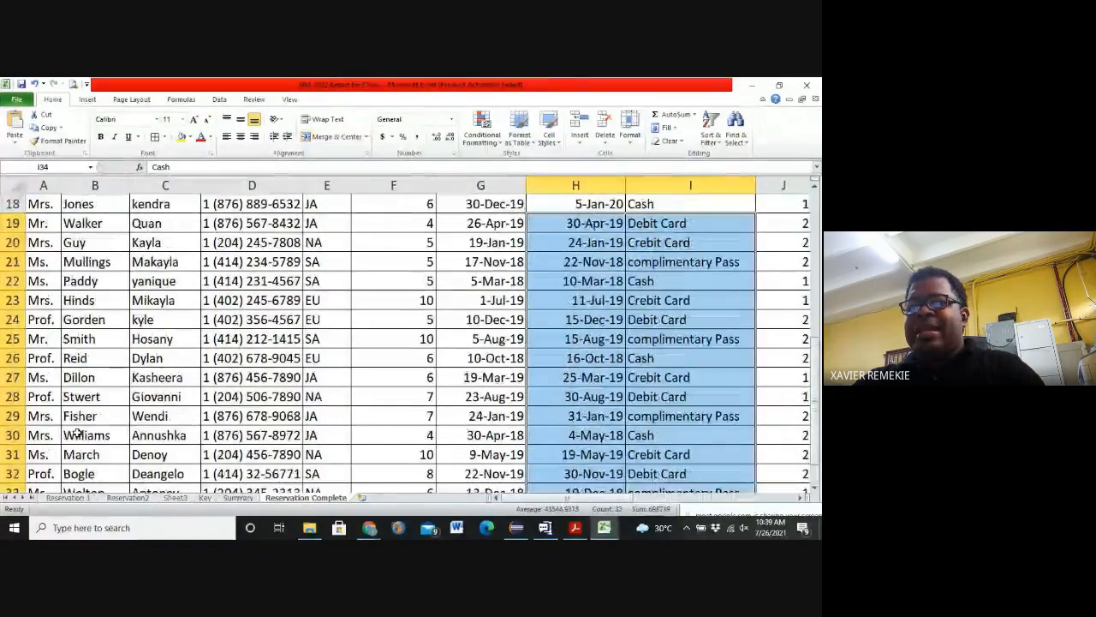
Step: Move the Reservation2 sheet ahead of Reservation 1 and highlight its Region column from header cell E4 down to row 22
drag(127, 498, 73, 497)
drag(41, 285, 76, 489)
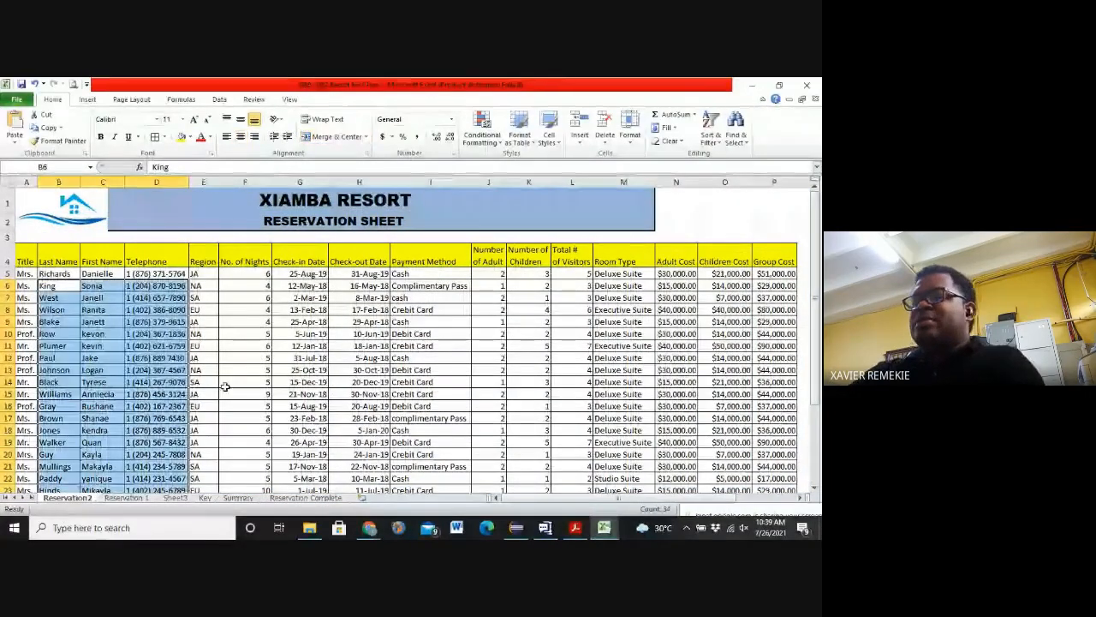
drag(202, 259, 206, 479)
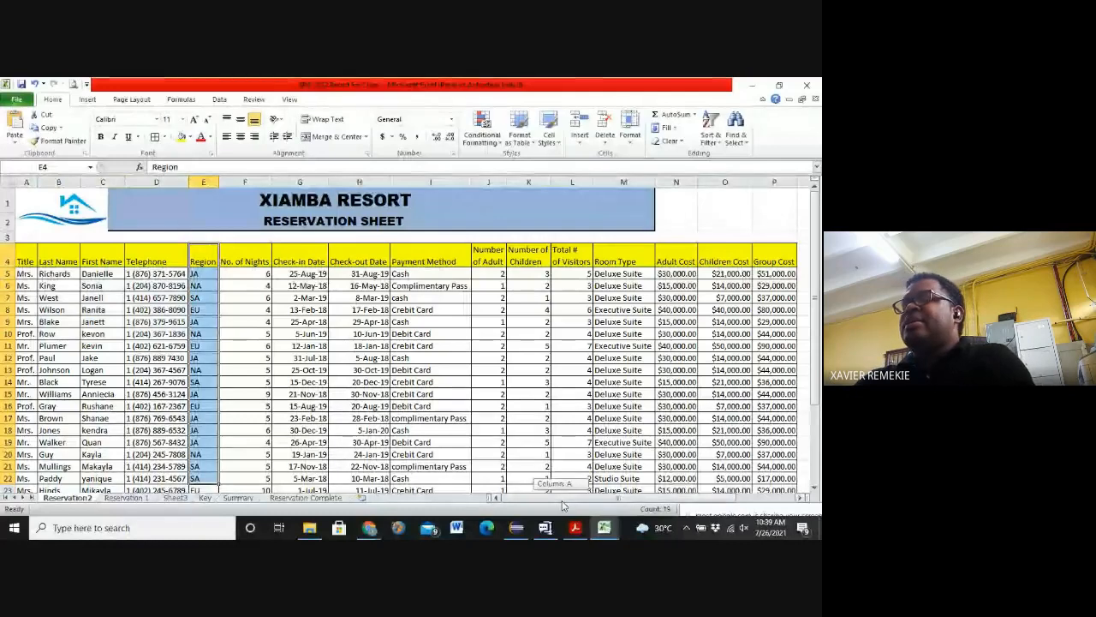
Step: Look over the Reservation2 columns through Group Cost and check Sheet3
drag(563, 502, 593, 512)
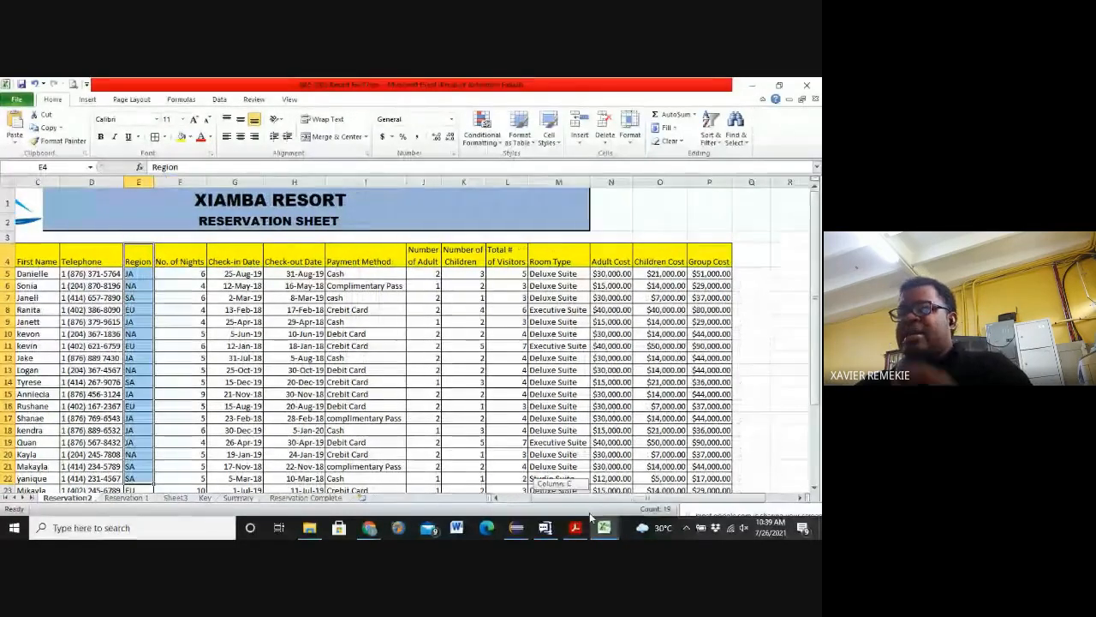
click(779, 321)
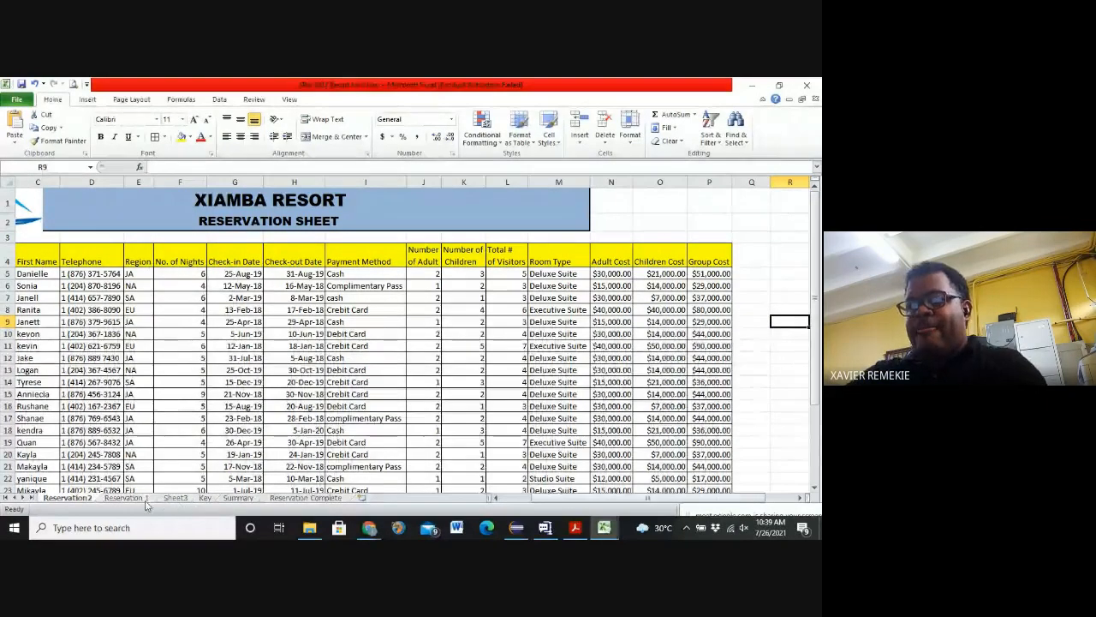
click(176, 498)
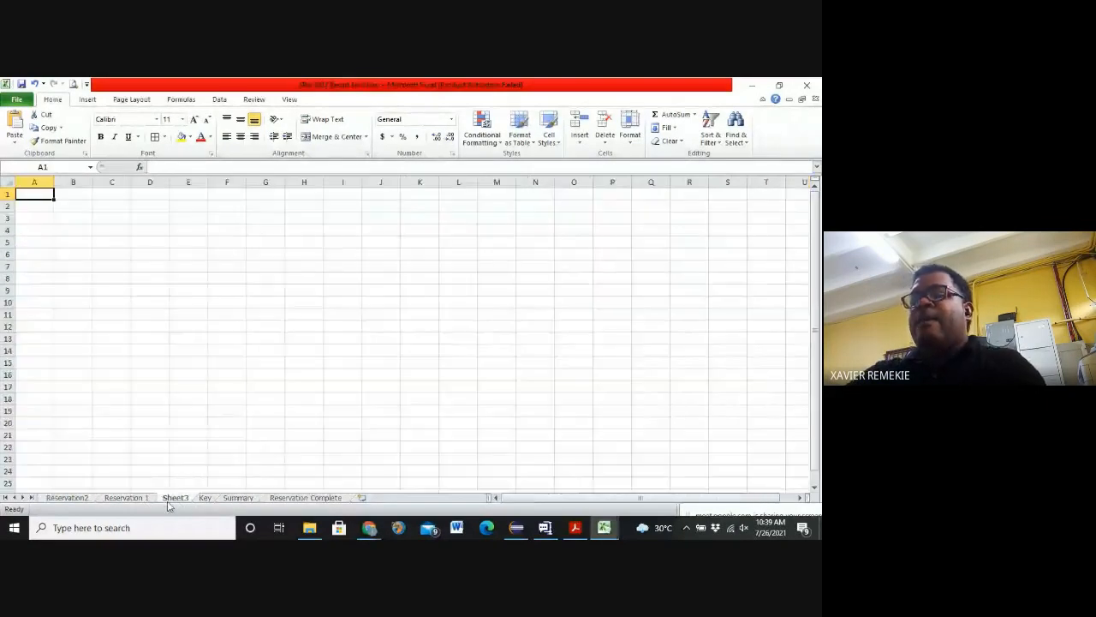
Step: Open the Reservation Complete sheet and fit the width of Group Cost column P to its contents
click(289, 498)
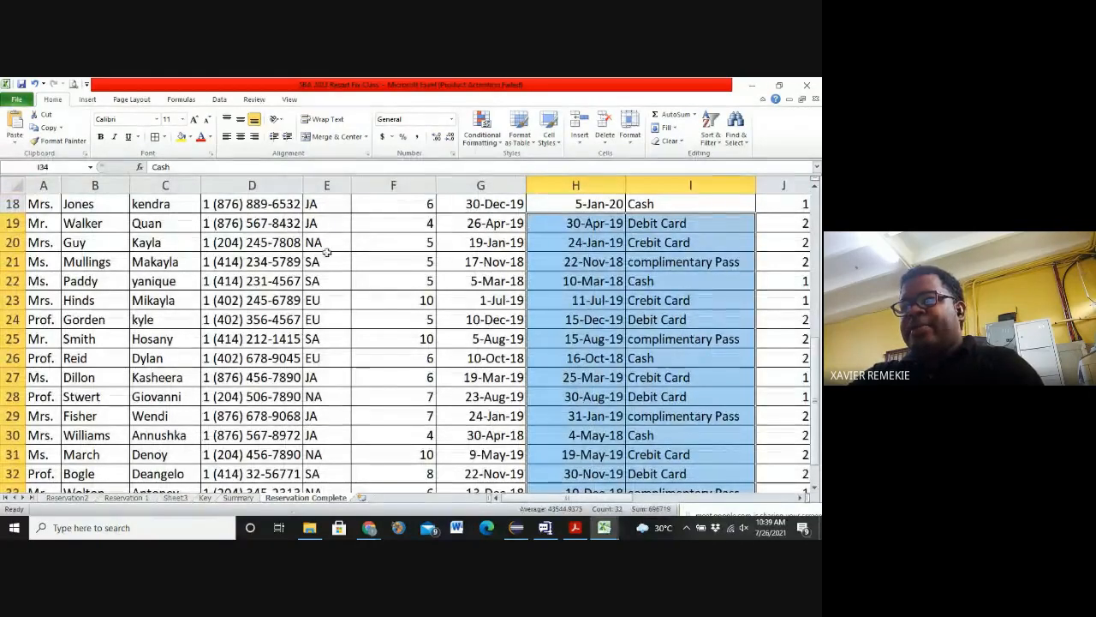
click(492, 338)
scroll(579, 338, down, 5)
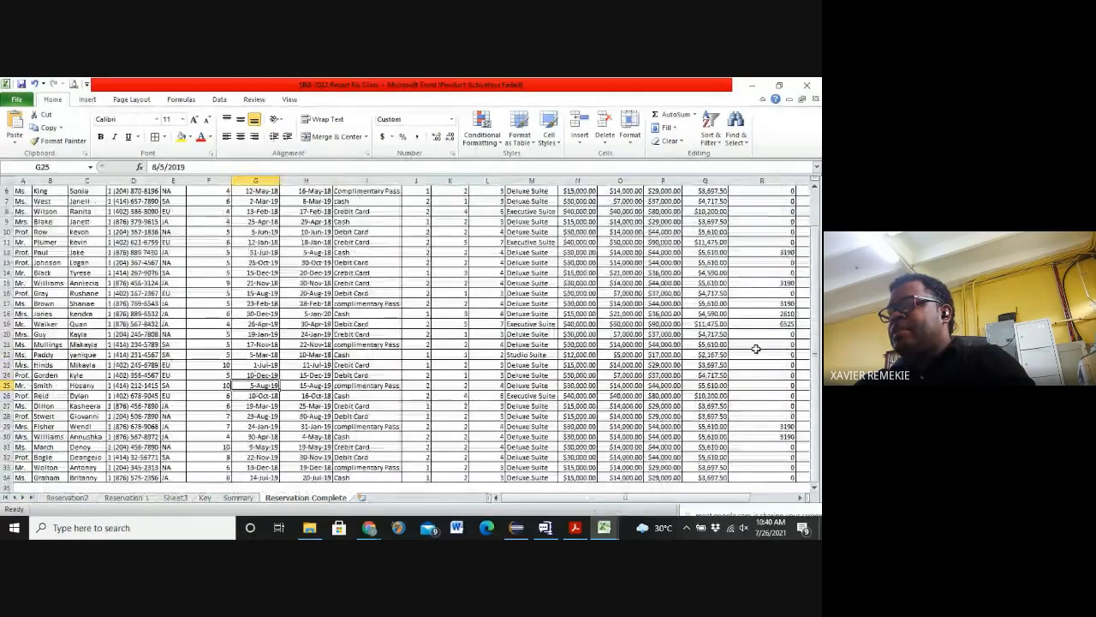
scroll(758, 347, up, 2)
scroll(771, 407, down, 3)
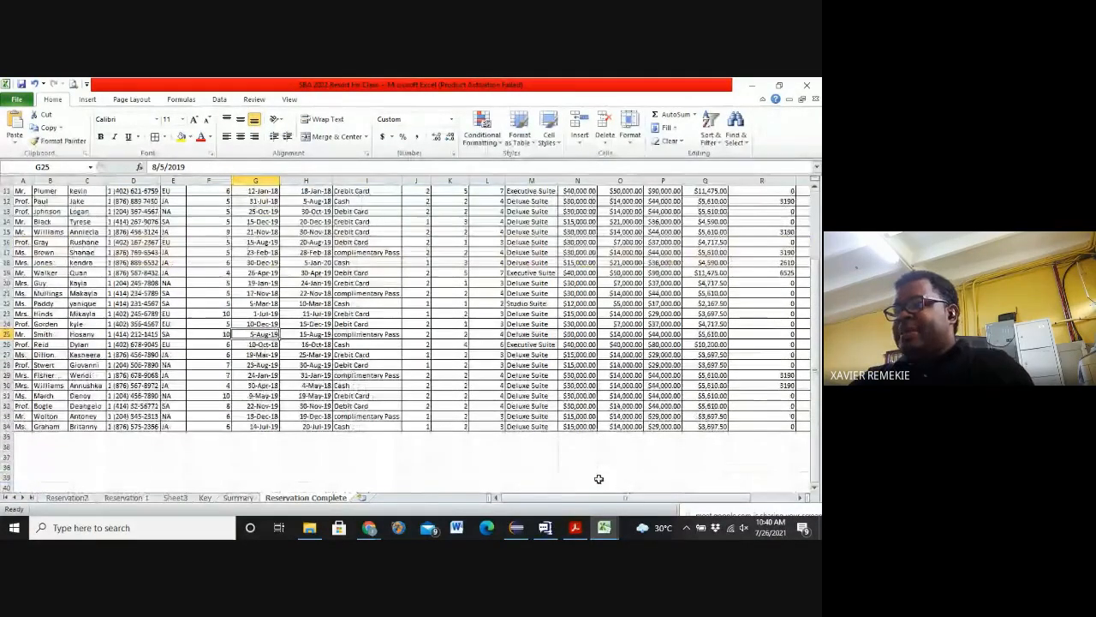
scroll(596, 480, up, 2)
drag(575, 499, 600, 501)
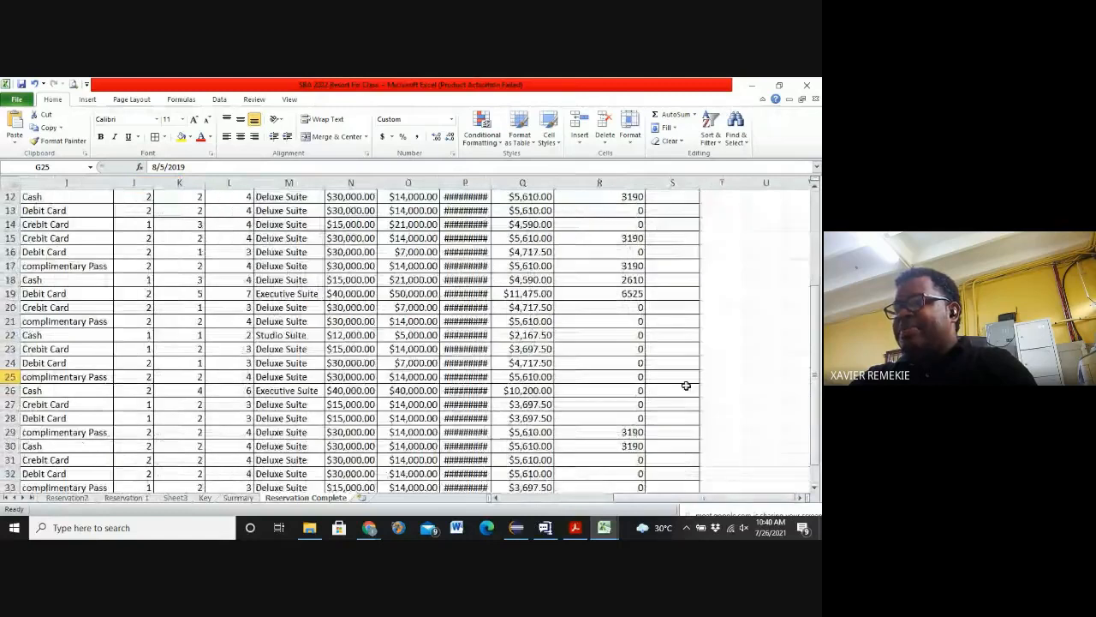
click(766, 306)
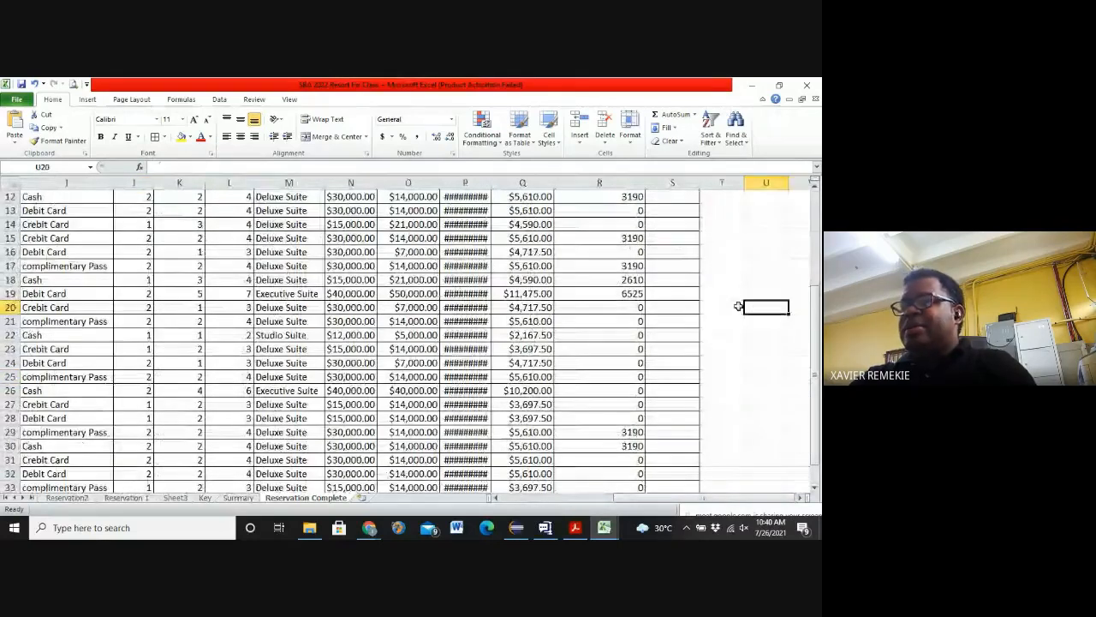
double_click(492, 183)
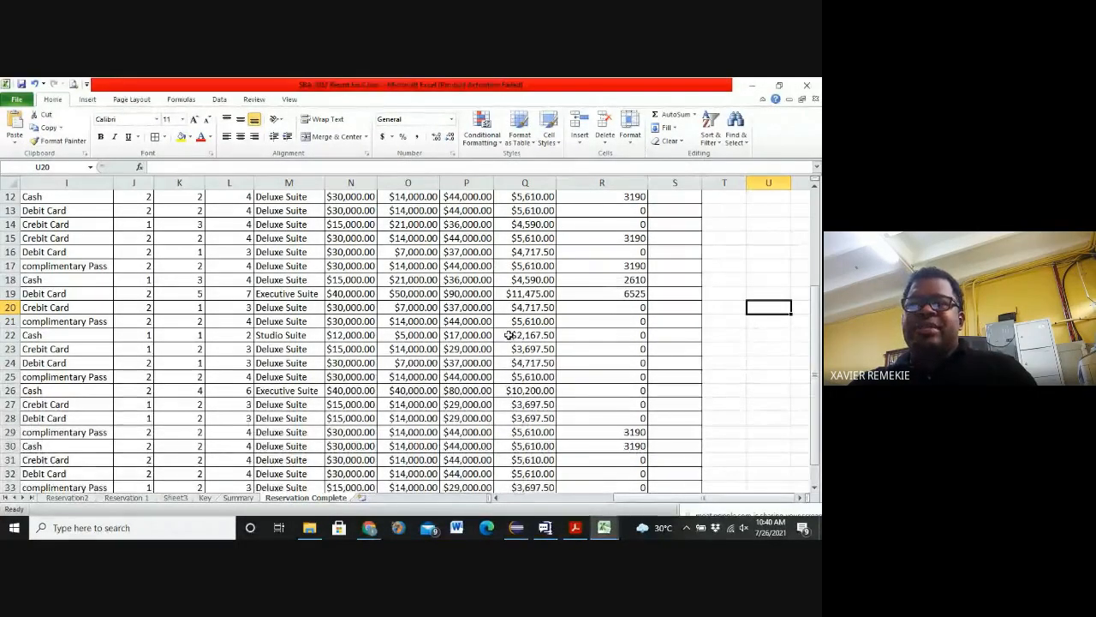
Step: Format the Discount values in R5:R34 as Currency with the $ symbol and two decimal places
scroll(553, 364, down, 3)
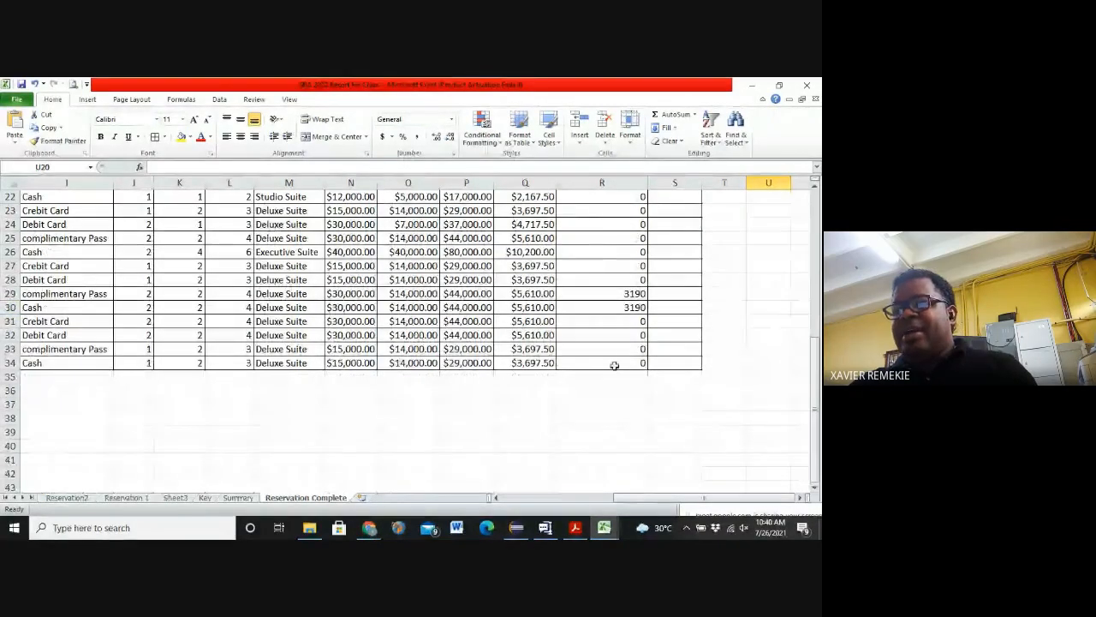
drag(611, 363, 605, 251)
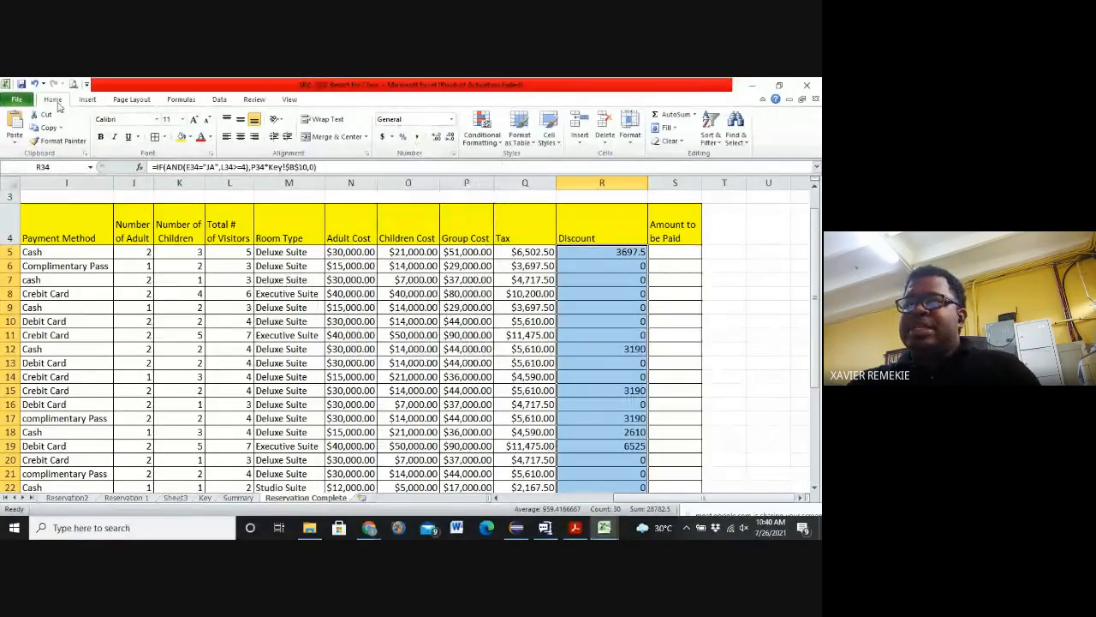
click(385, 139)
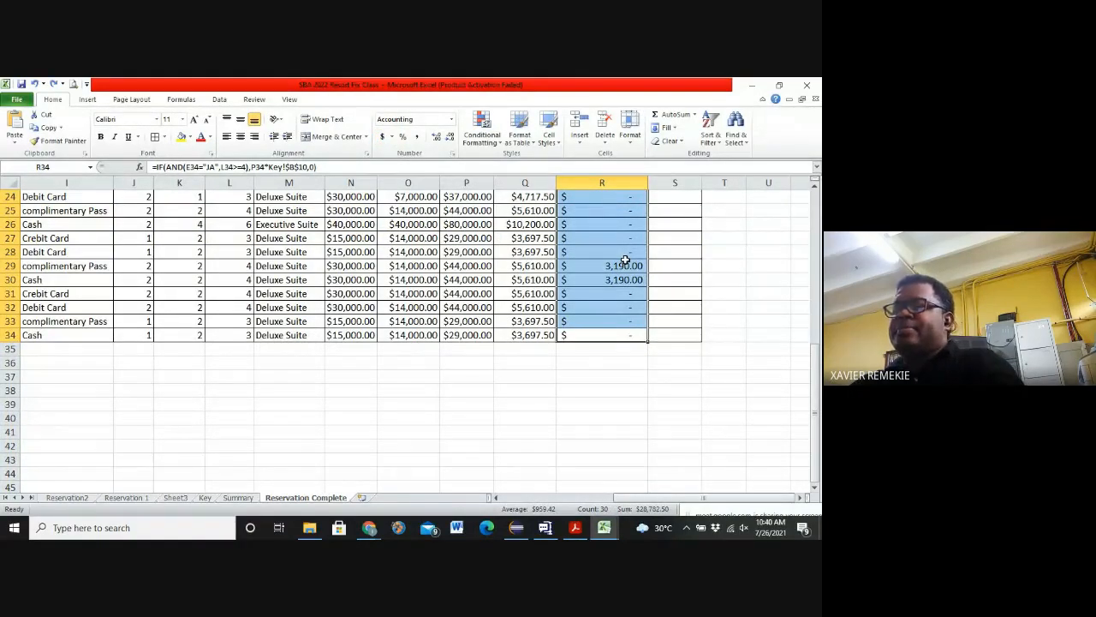
key(ctrl+z)
right_click(601, 249)
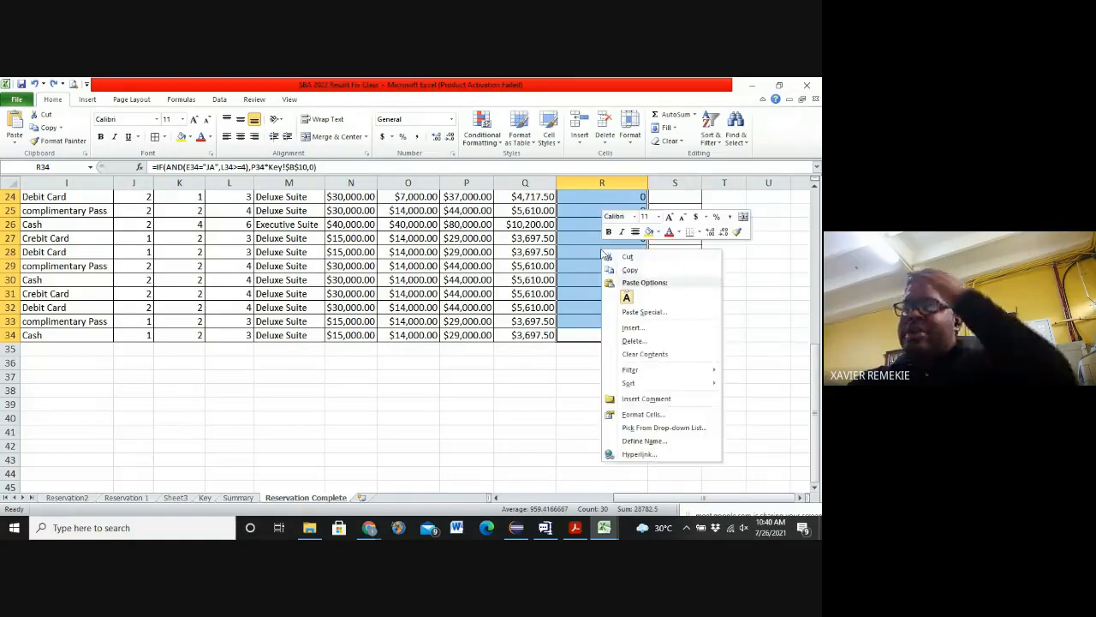
click(632, 415)
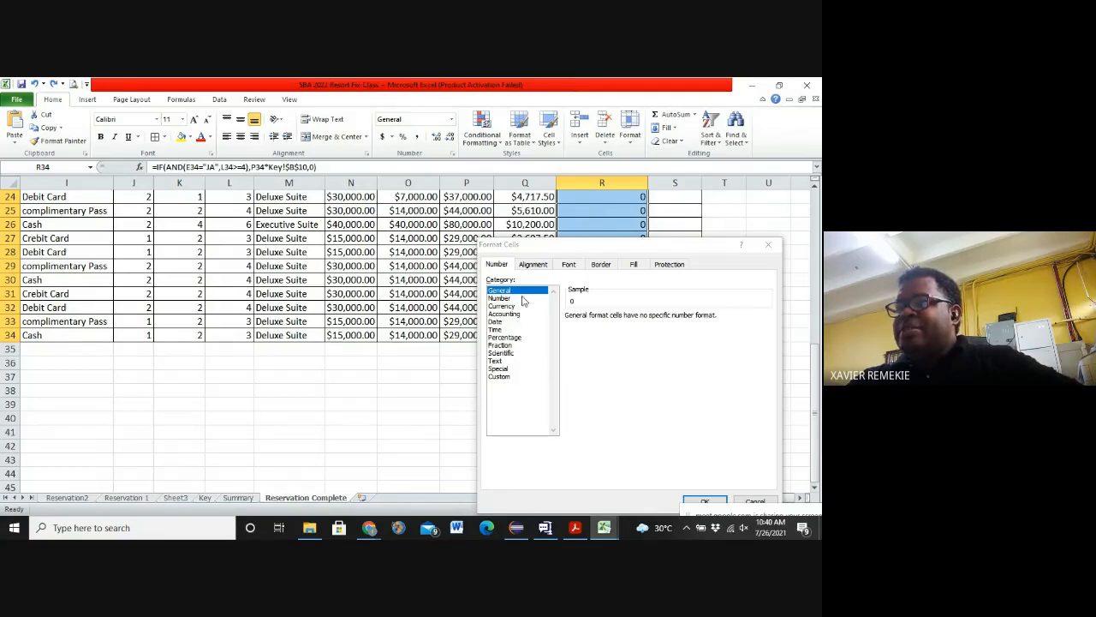
click(502, 306)
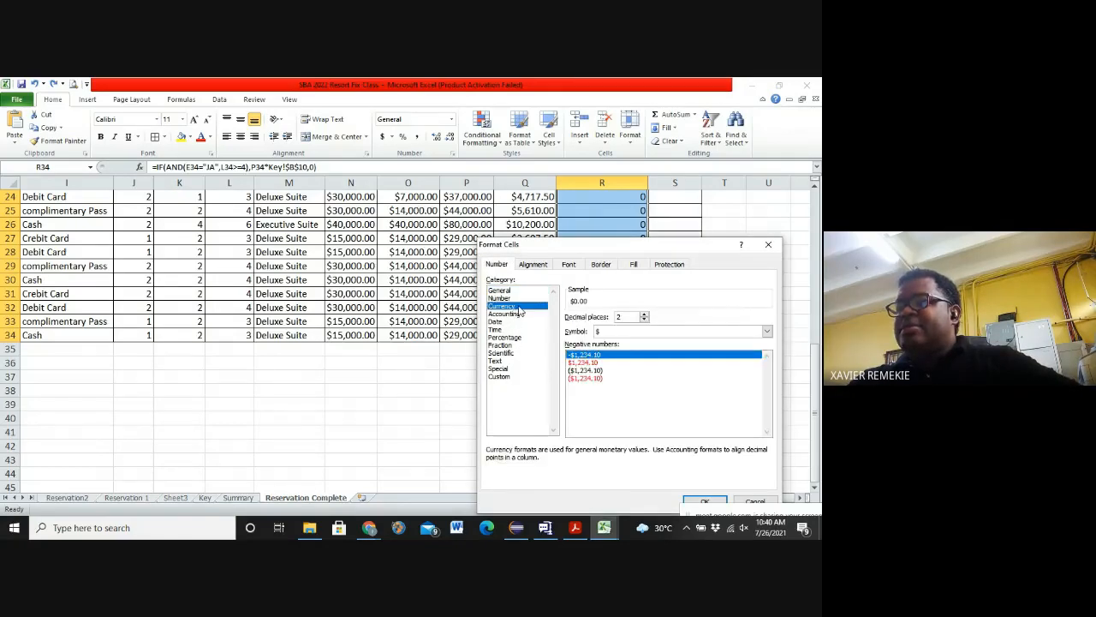
click(704, 501)
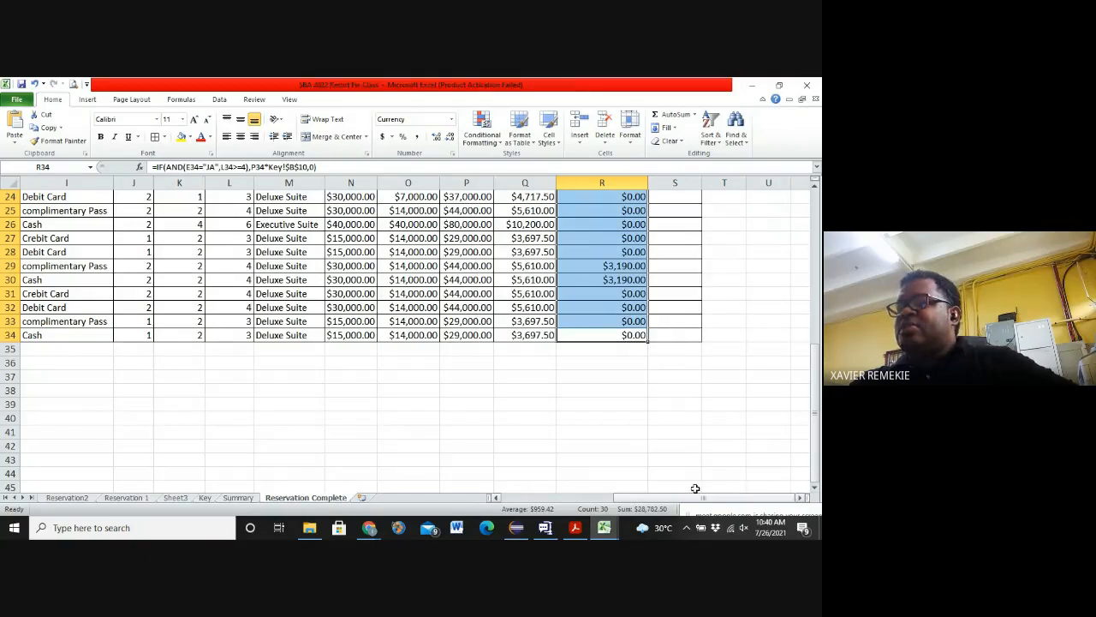
click(667, 394)
scroll(667, 394, up, 7)
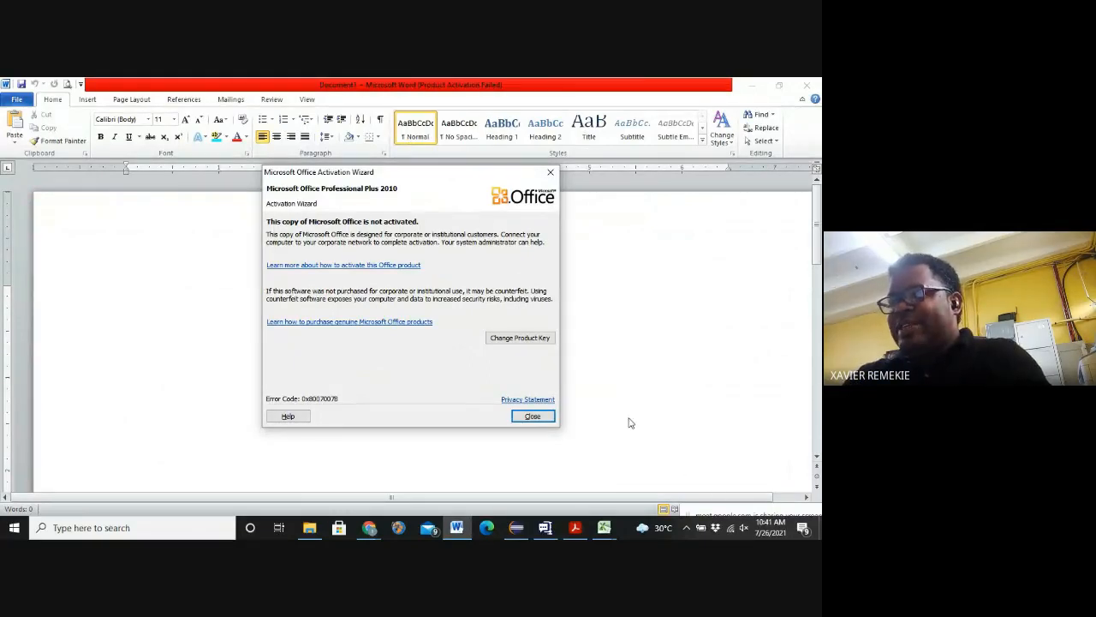
Step: Switch to the blank Word document, dismiss the activation wizard, and begin the formula outline with =IF(AND(REGION="JA"
click(532, 416)
click(232, 289)
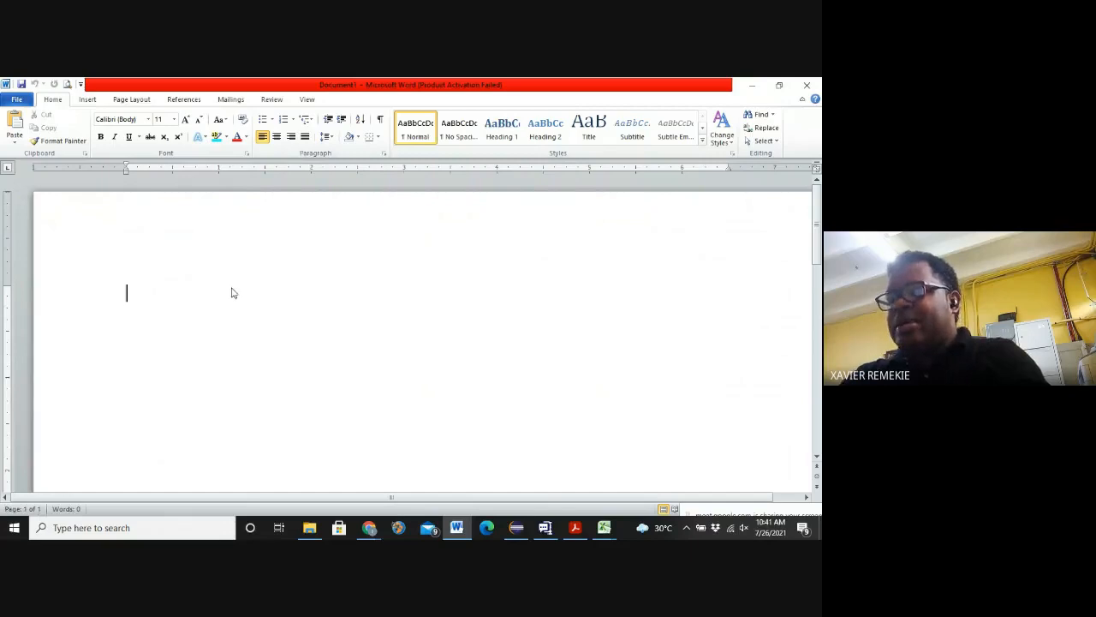
text(=IF()
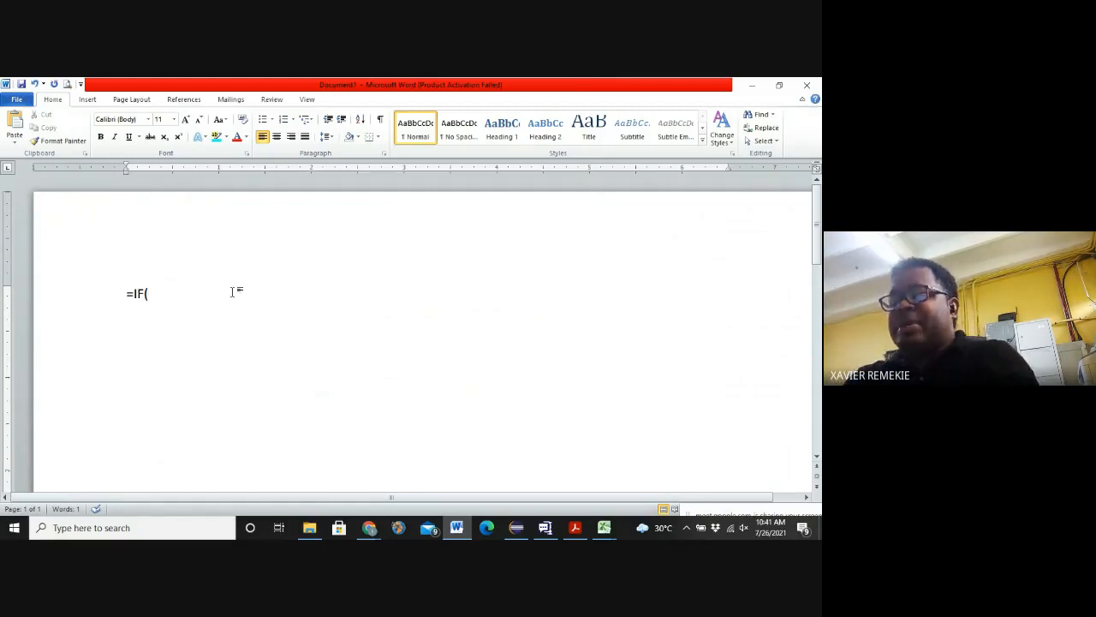
text(AND)
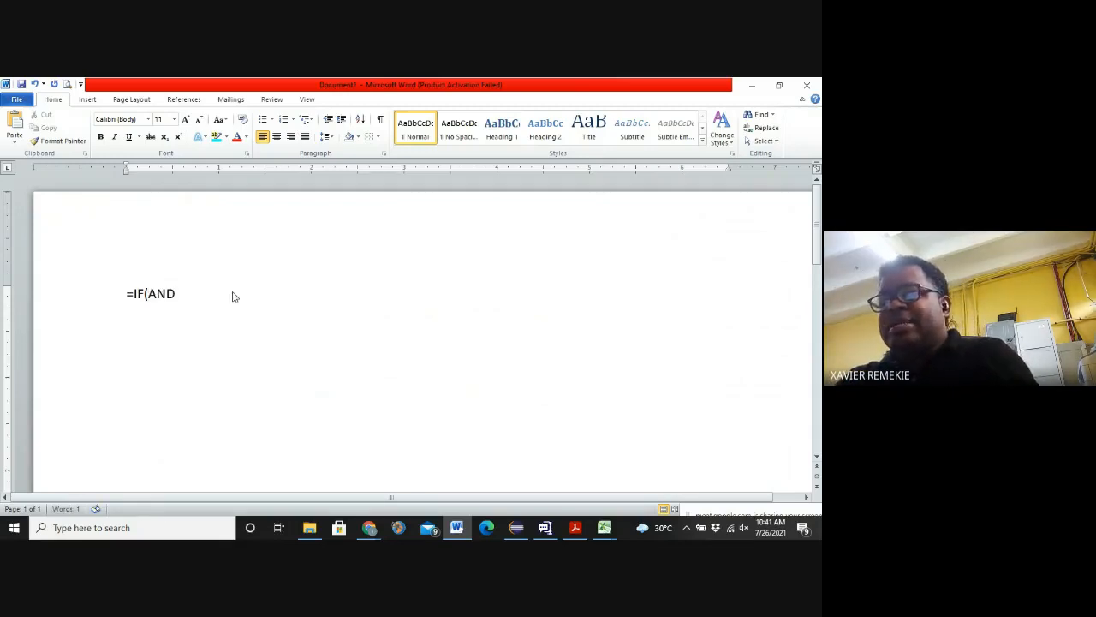
text(()
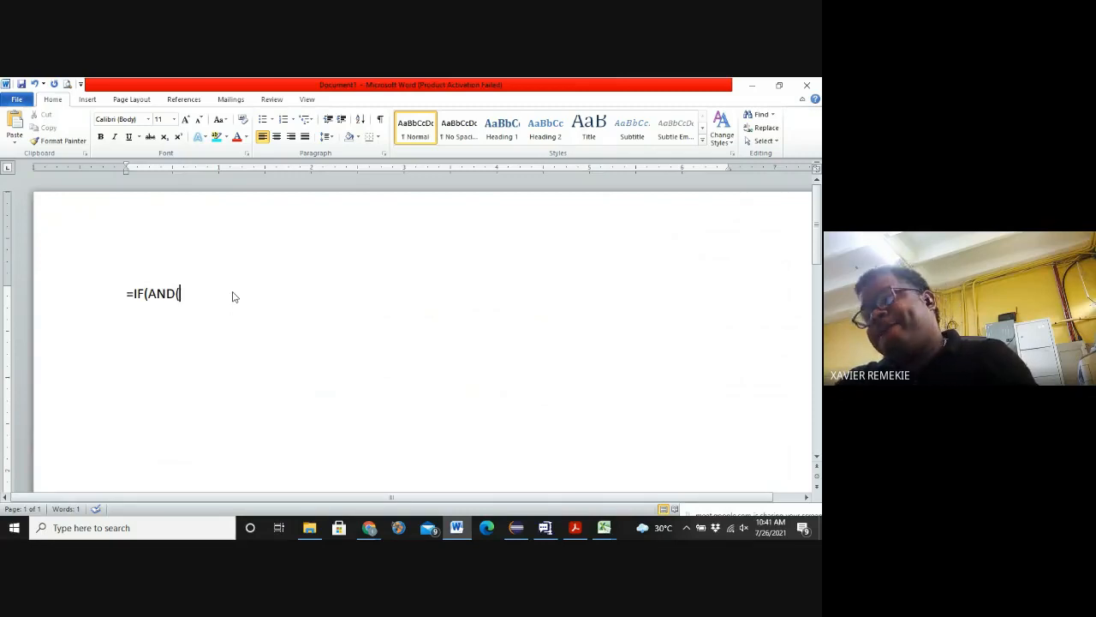
text(REGION)
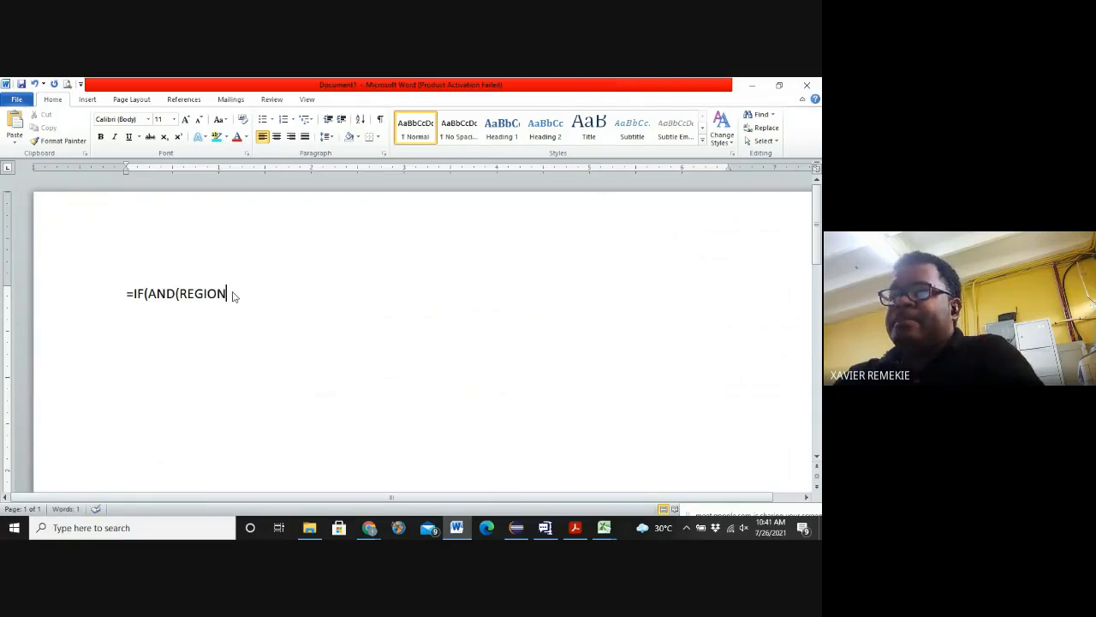
text(=)
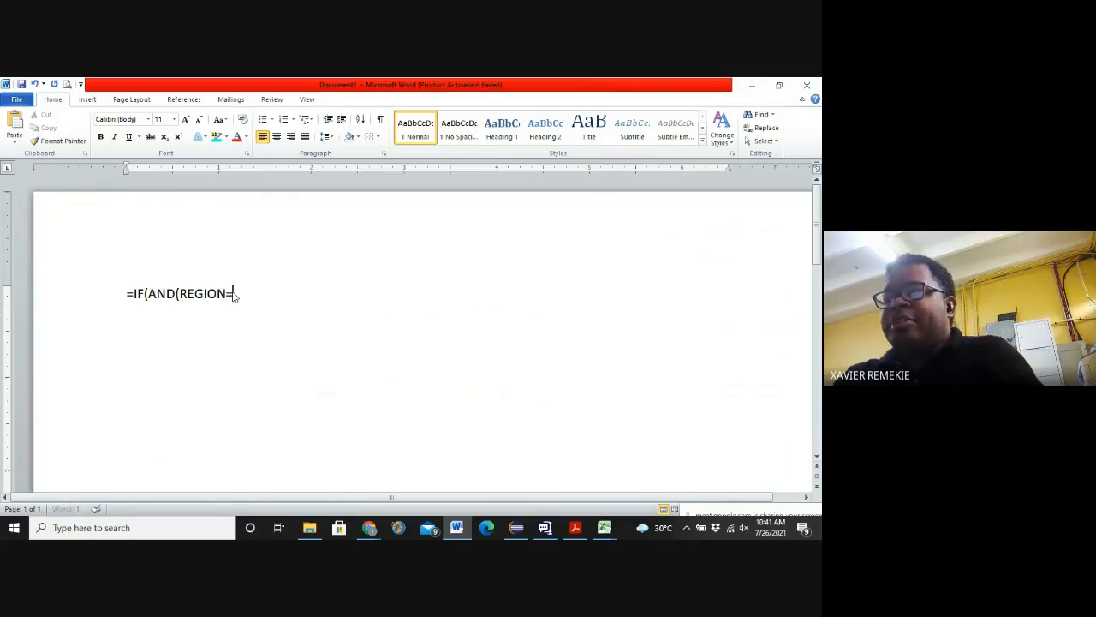
text(")
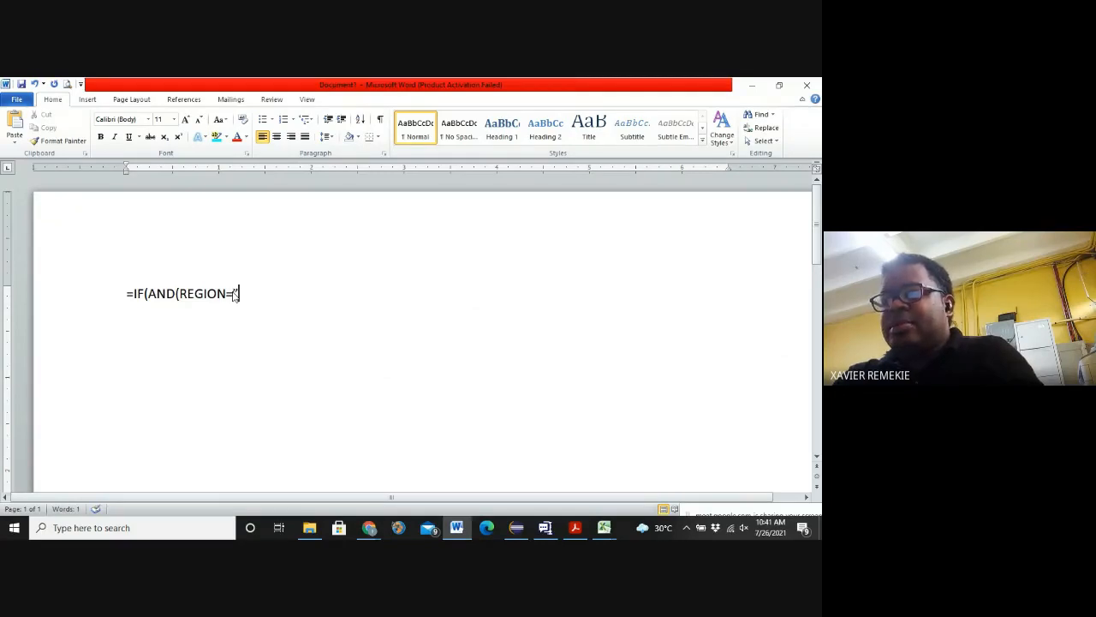
text(JA")
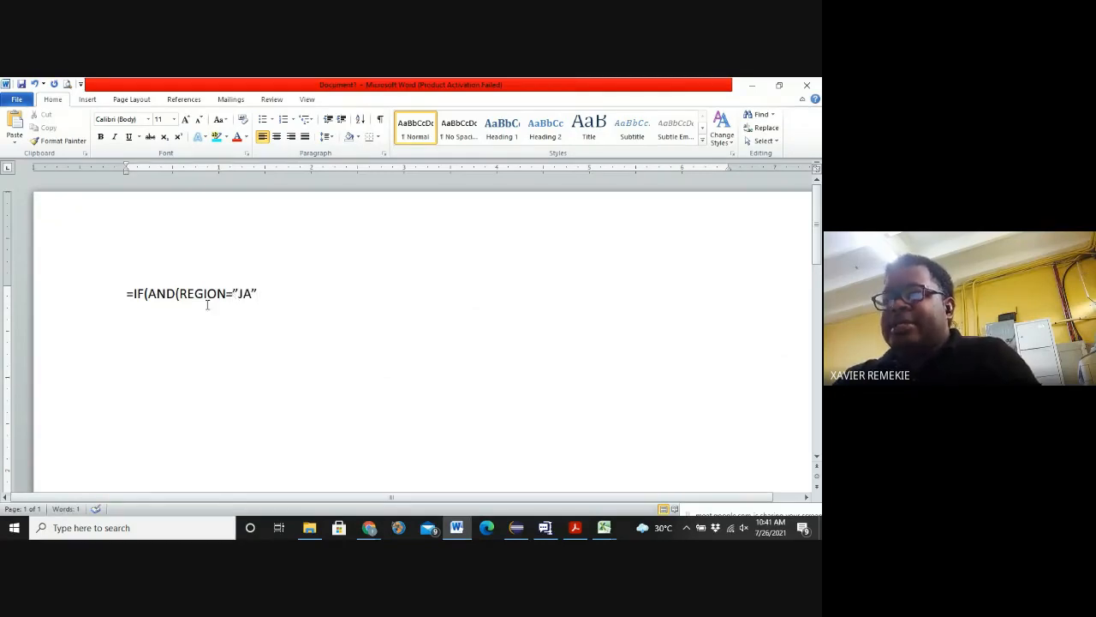
Step: Try 5 in place of "JA" as the REGION value in the formula outline, and restore "JA"
mouse_move(234, 293)
mouse_down()
mouse_move(259, 293)
mouse_move(241, 294)
mouse_up()
click(260, 294)
key(BackSpace)
key(BackSpace)
key(BackSpace)
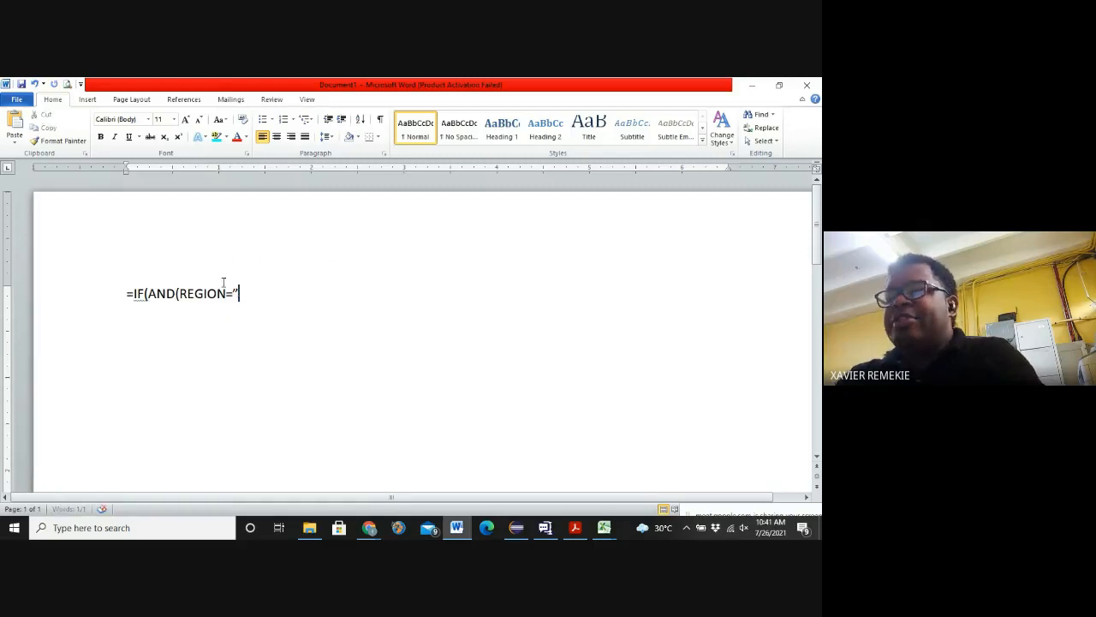
text(5)
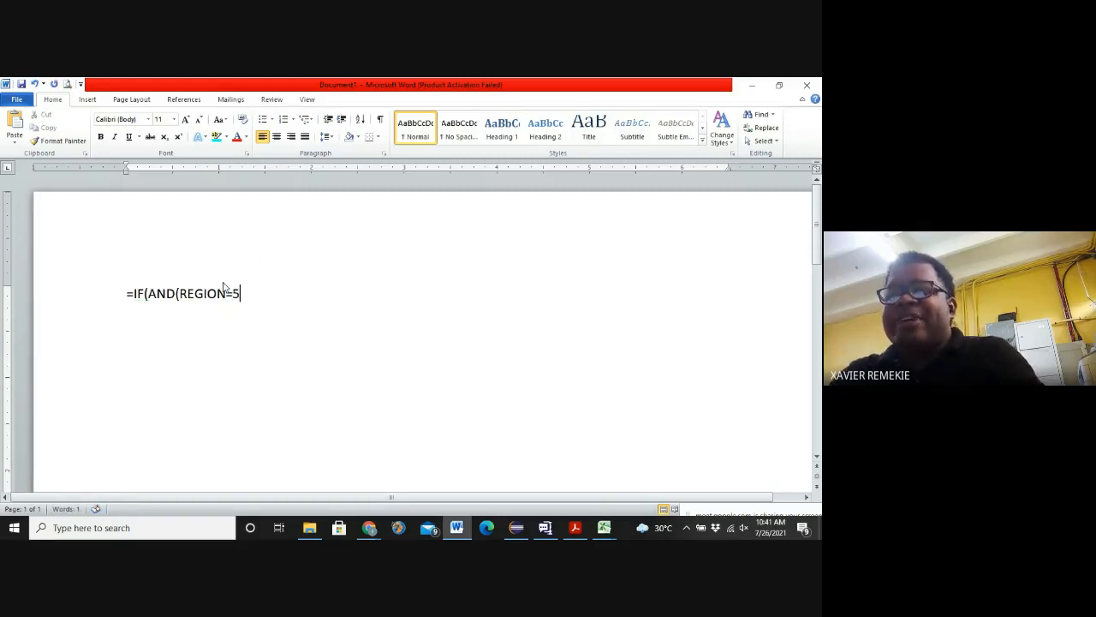
key(BackSpace)
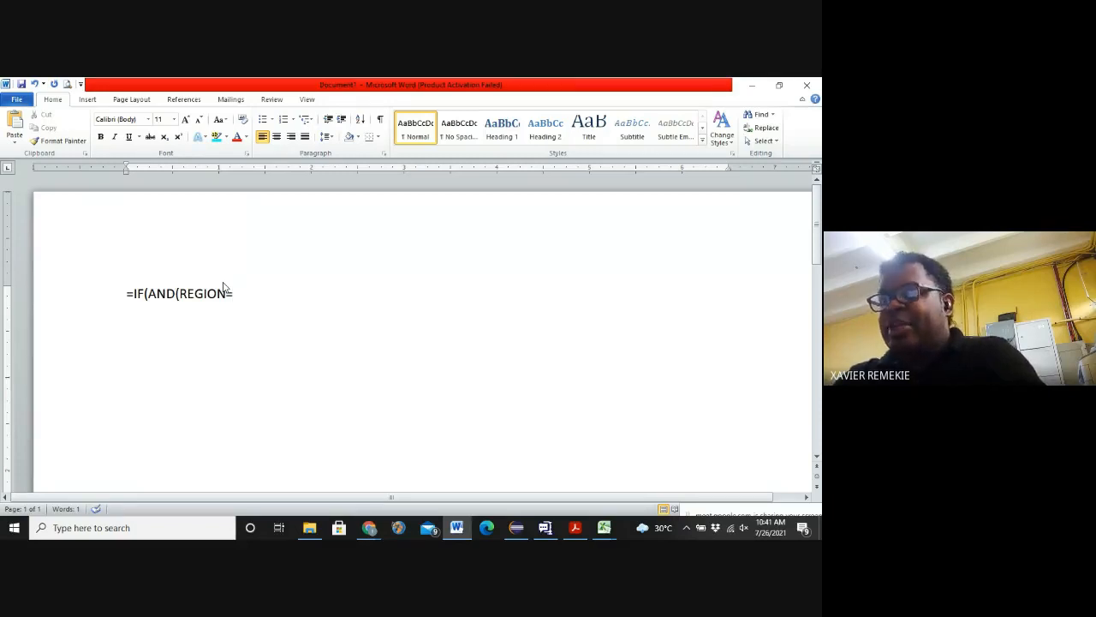
text("JA")
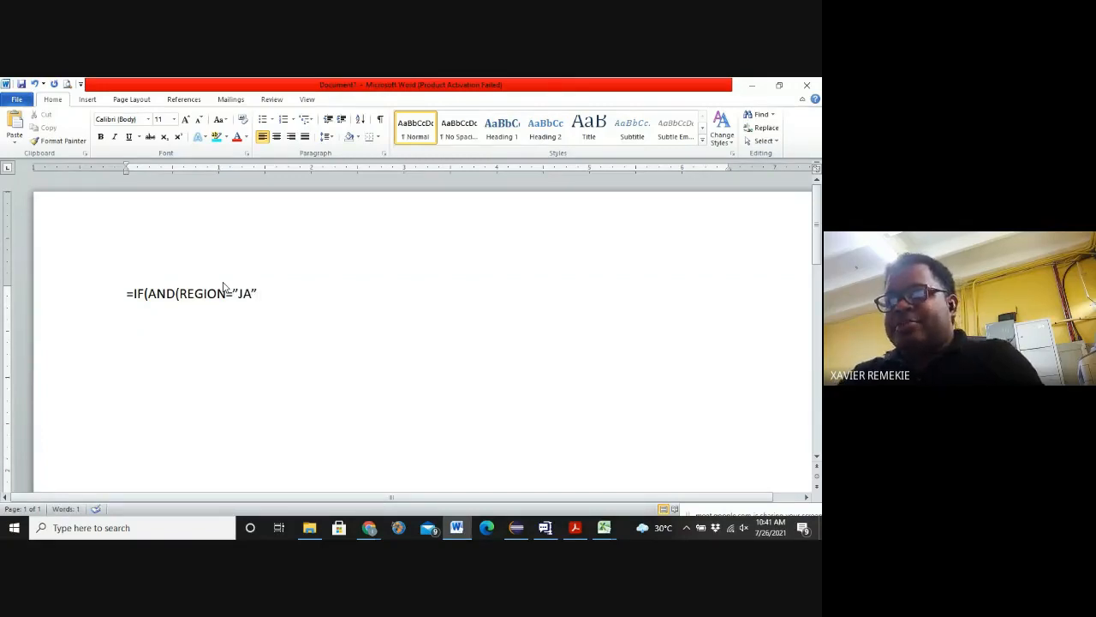
Step: Add the second condition GROUP_TOTAL>=4 and a closing comma to the formula outline, and start a new line
text(,)
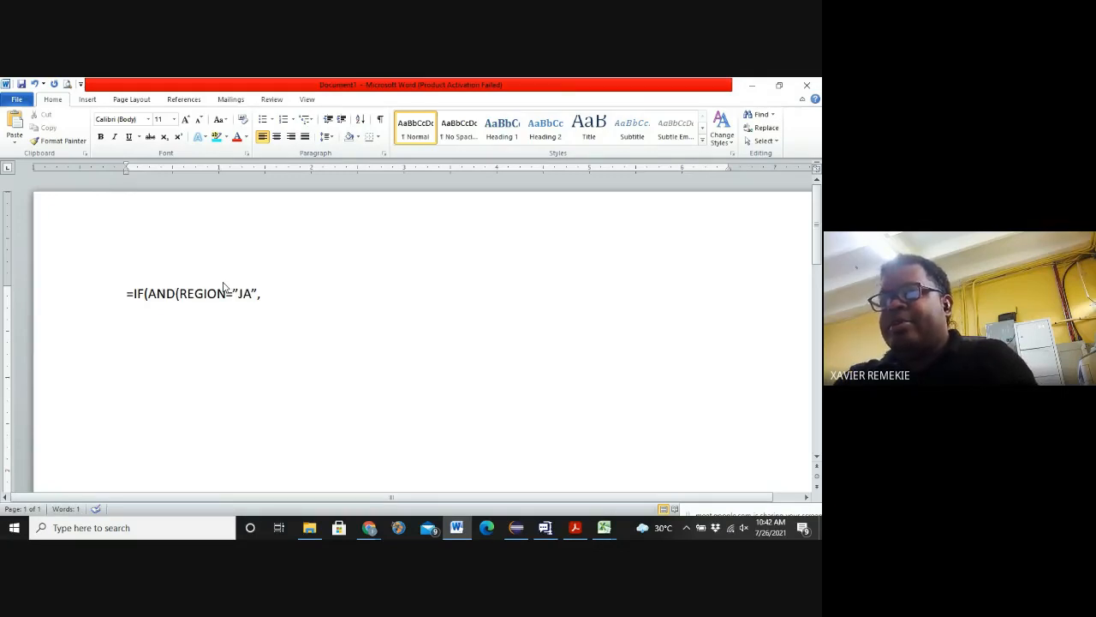
text(GROUP)
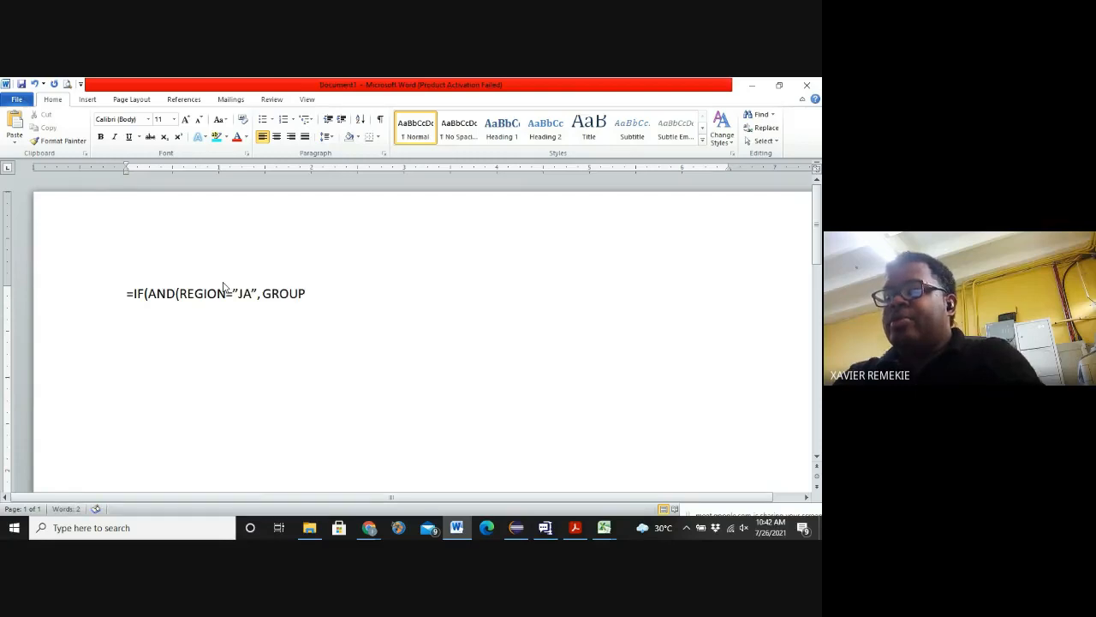
text(_TOT)
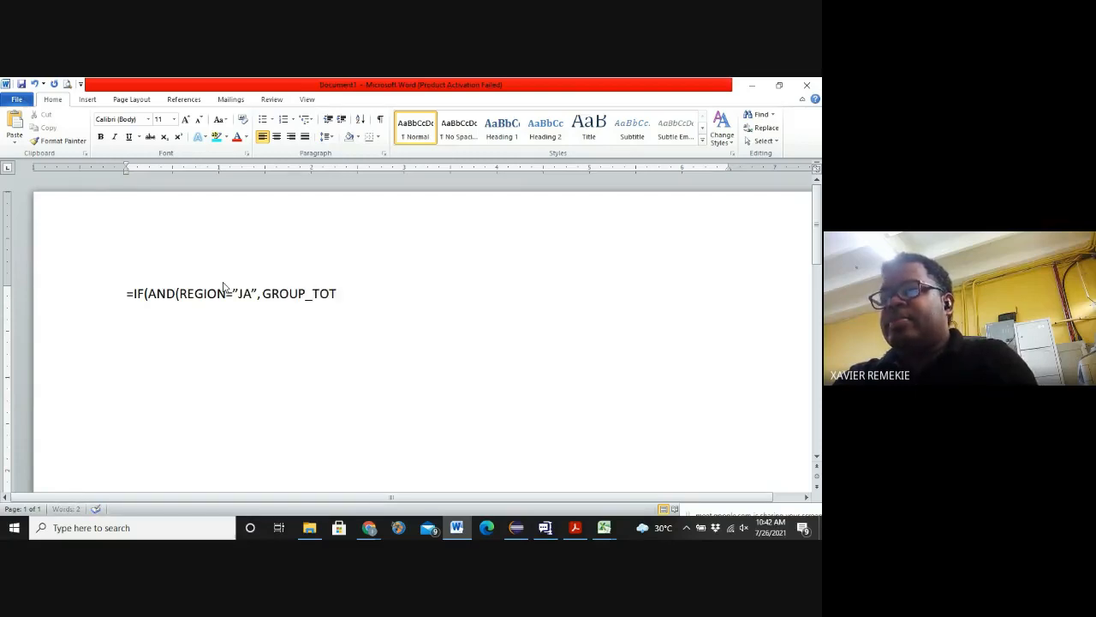
key(BackSpace)
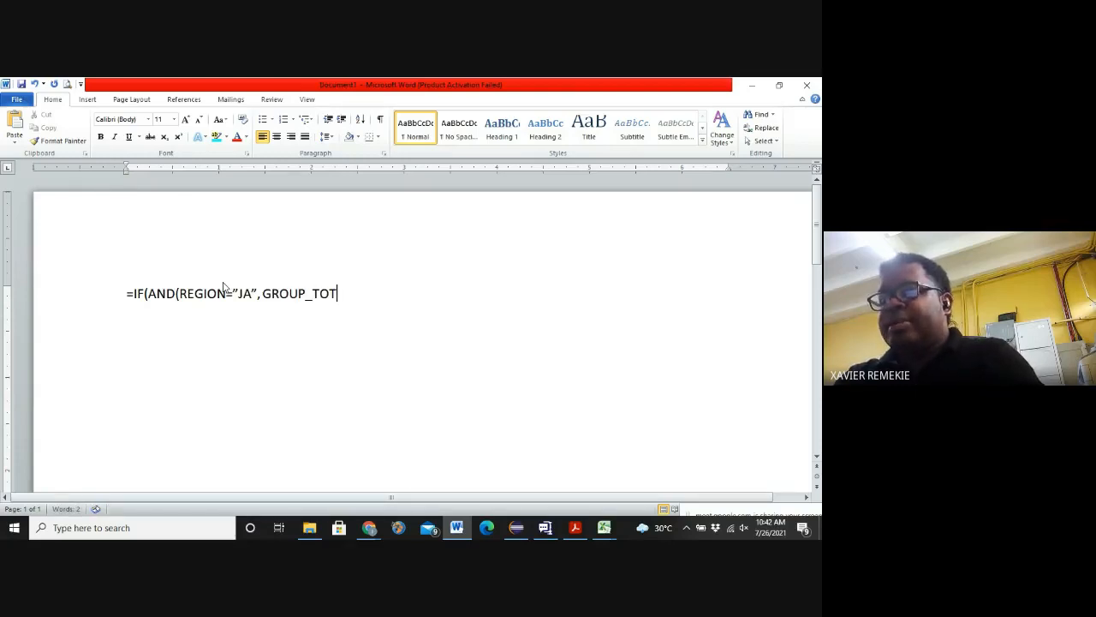
text(AL)
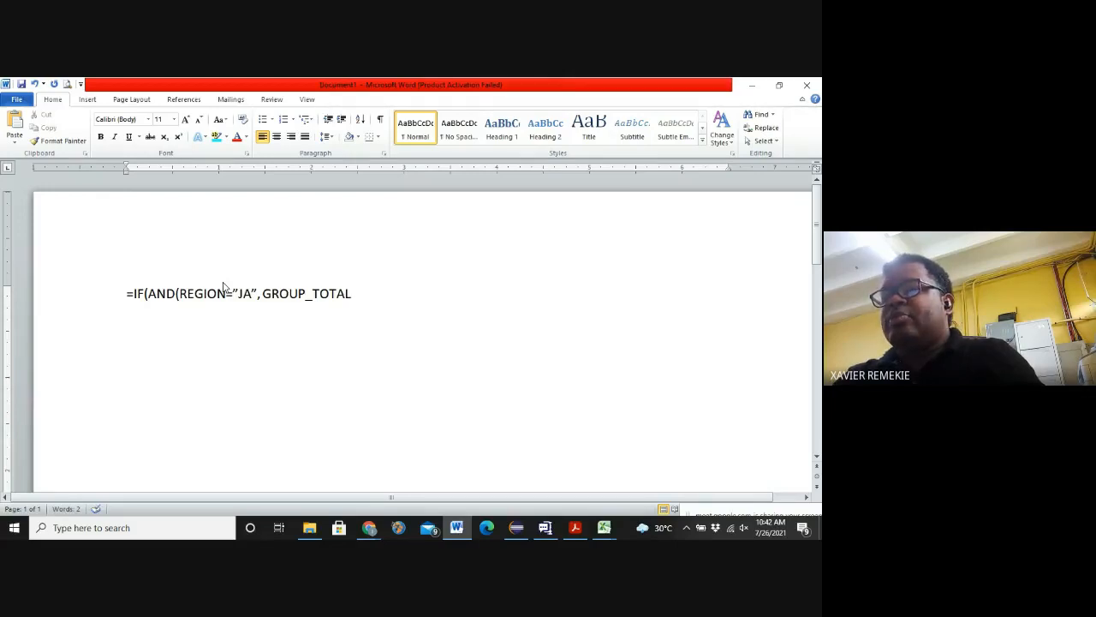
text(>=)
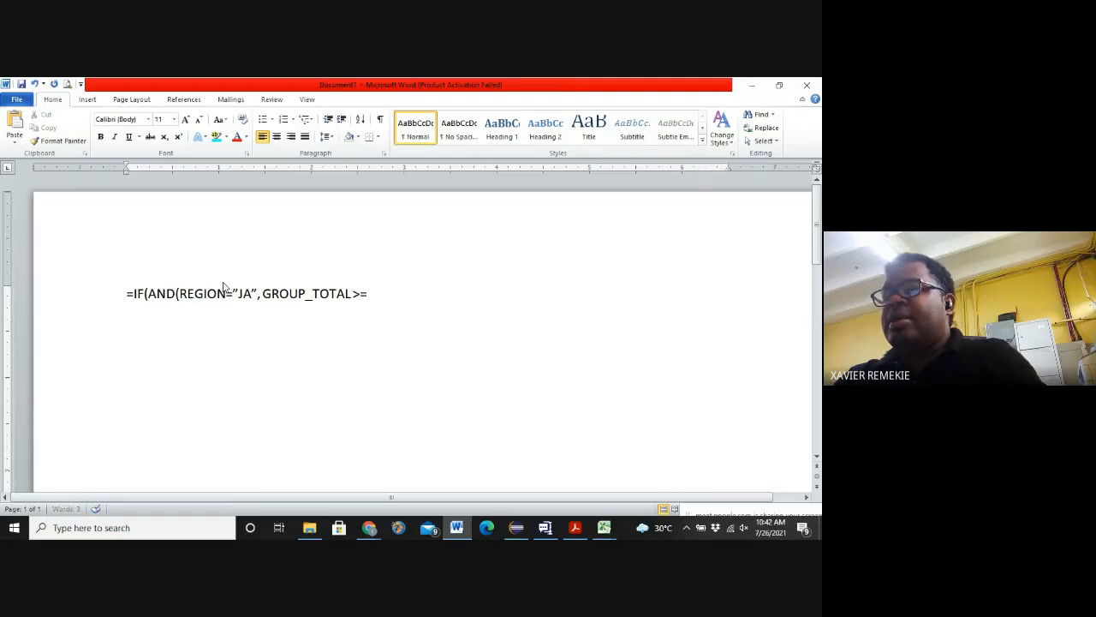
text(4)
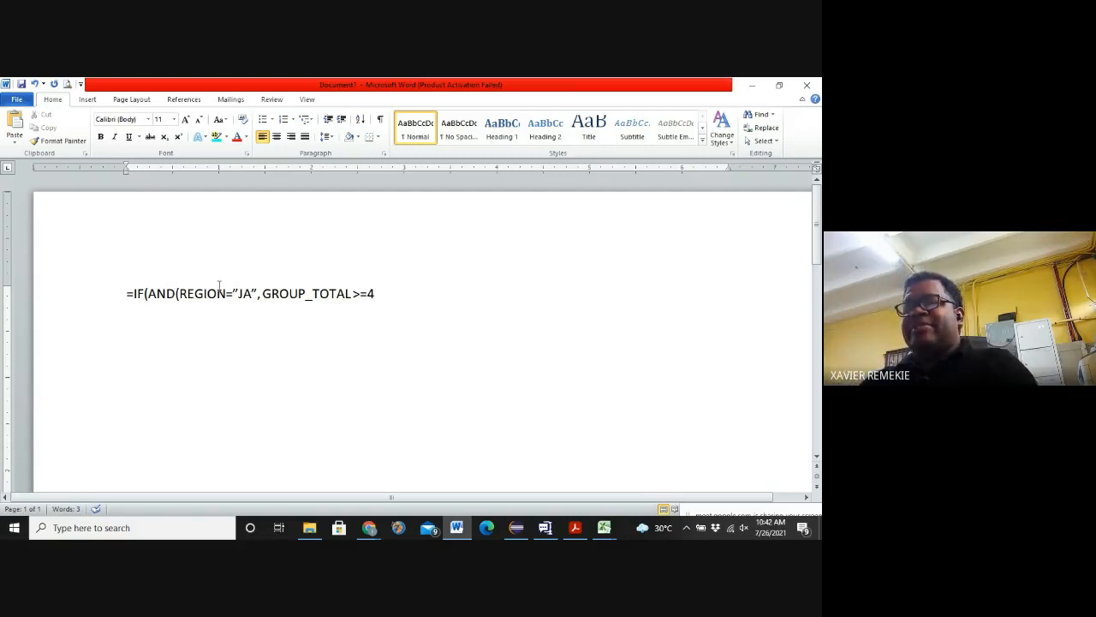
text(,)
key(Return)
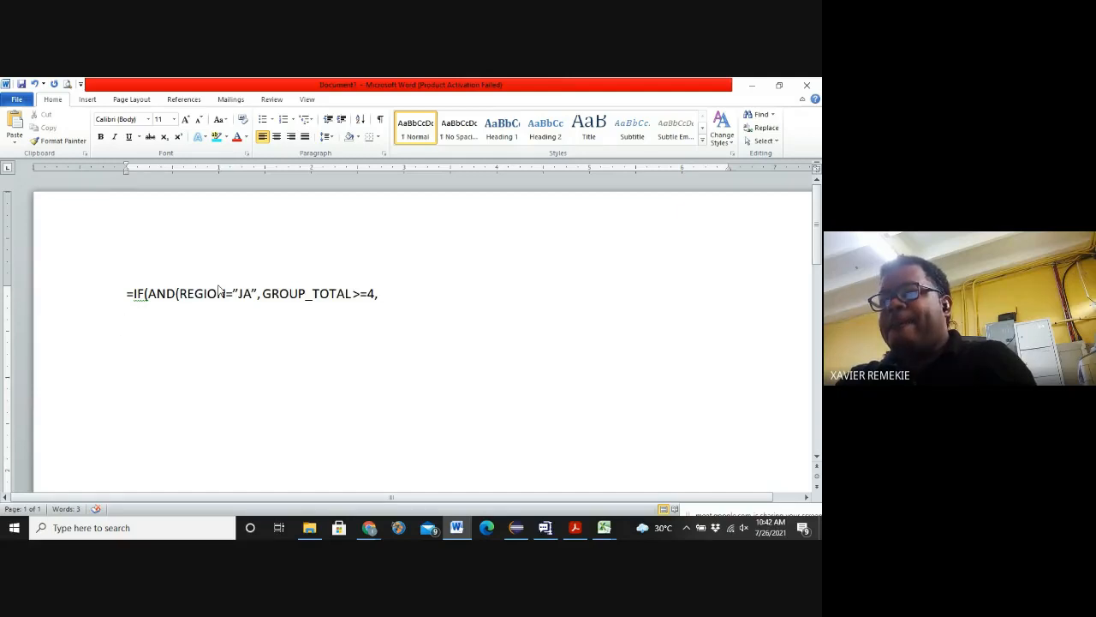
Step: Check the column headings of the Reservation Complete sheet in Excel and return to the formula outline in Word
key(alt+Tab)
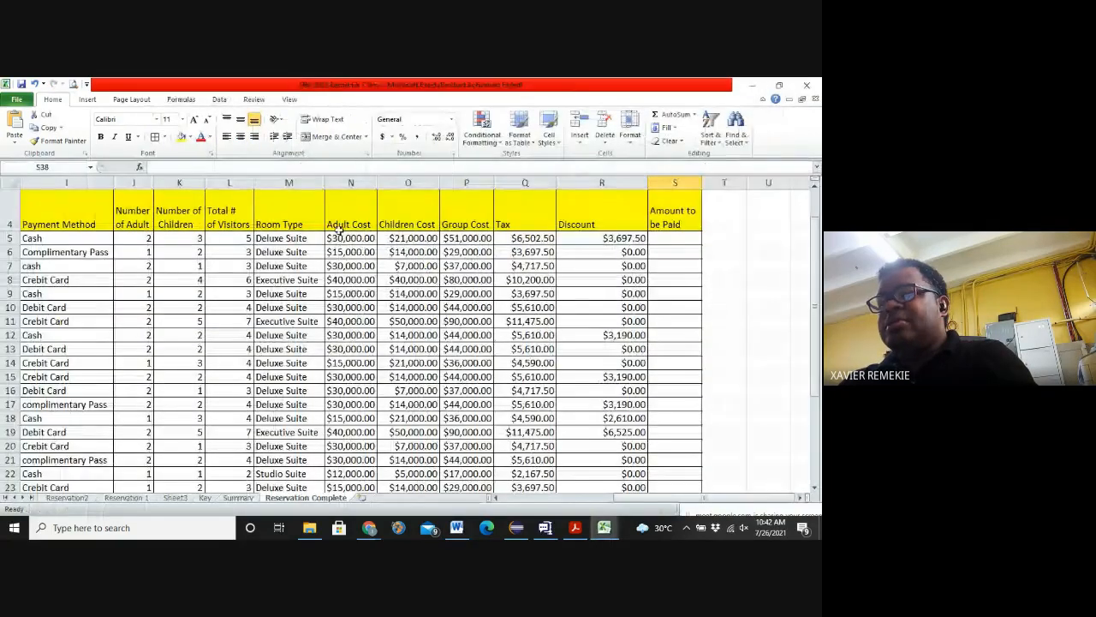
key(alt+Tab)
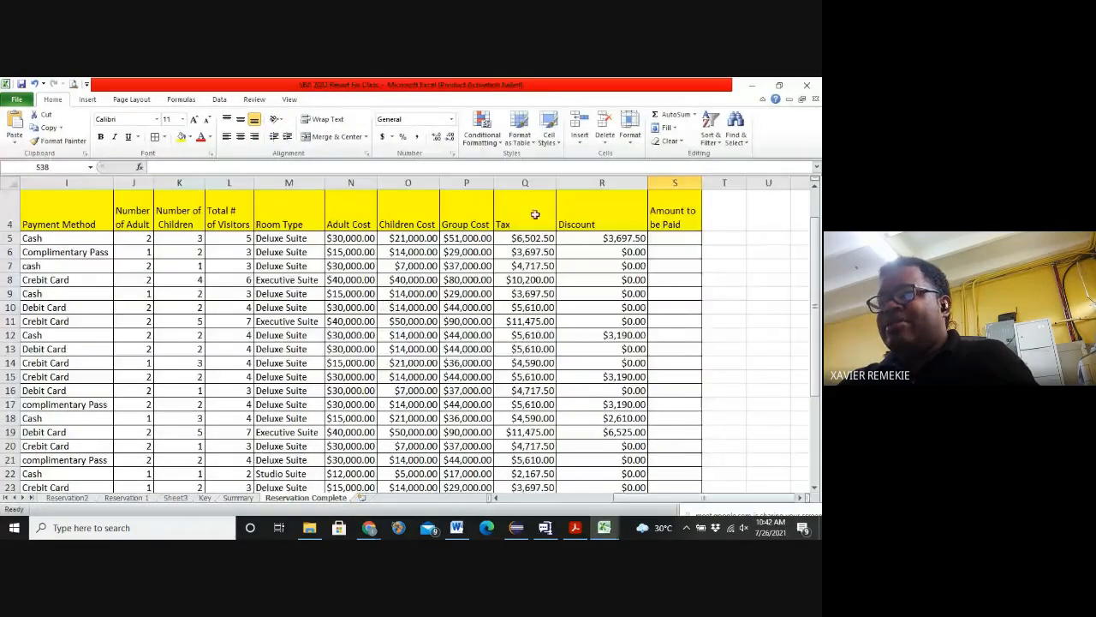
key(alt+Tab)
key(alt+Tab)
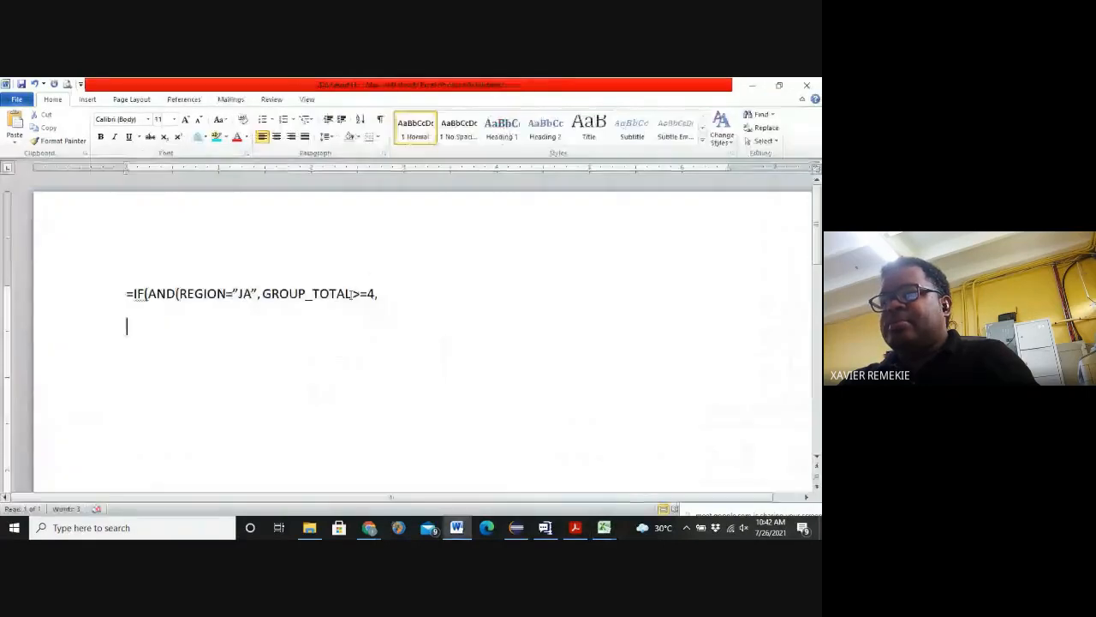
Step: Replace GROUP_TOTAL with NUMBER_OF_VISITORS in the formula's AND condition
drag(352, 294, 262, 294)
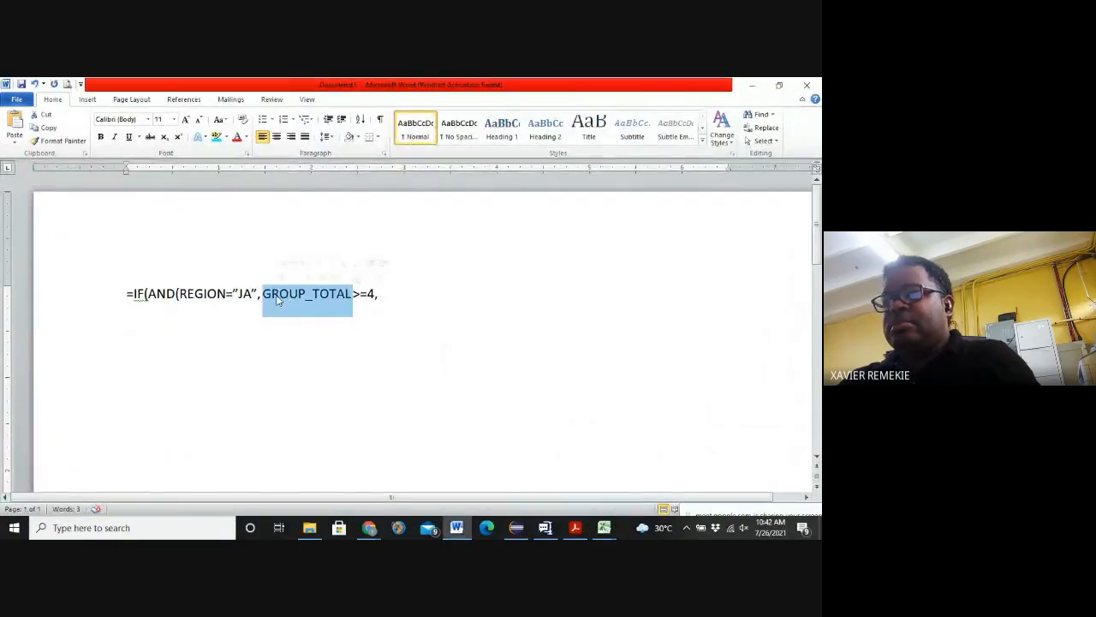
text(NUM)
key(BackSpace)
text(BER_OF)
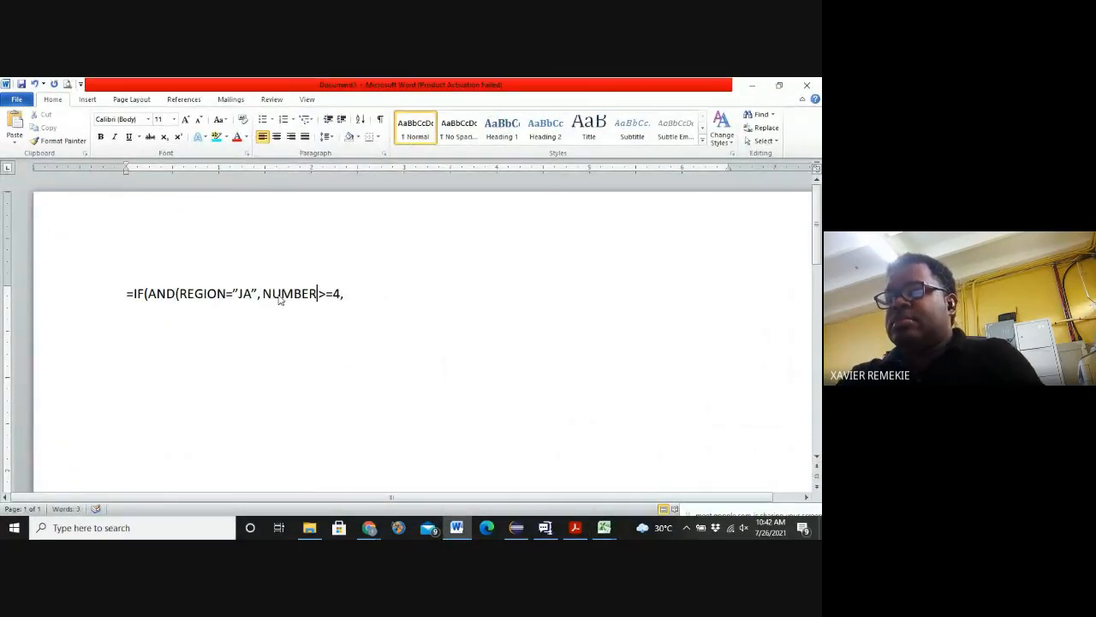
text(_VI)
key(Left)
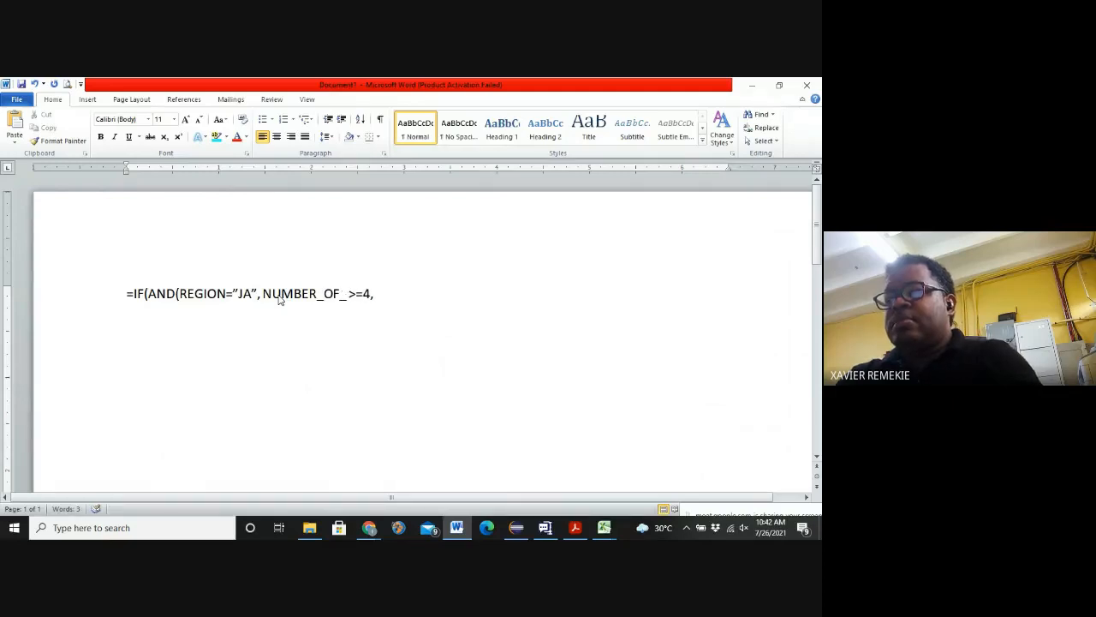
text(VISITO)
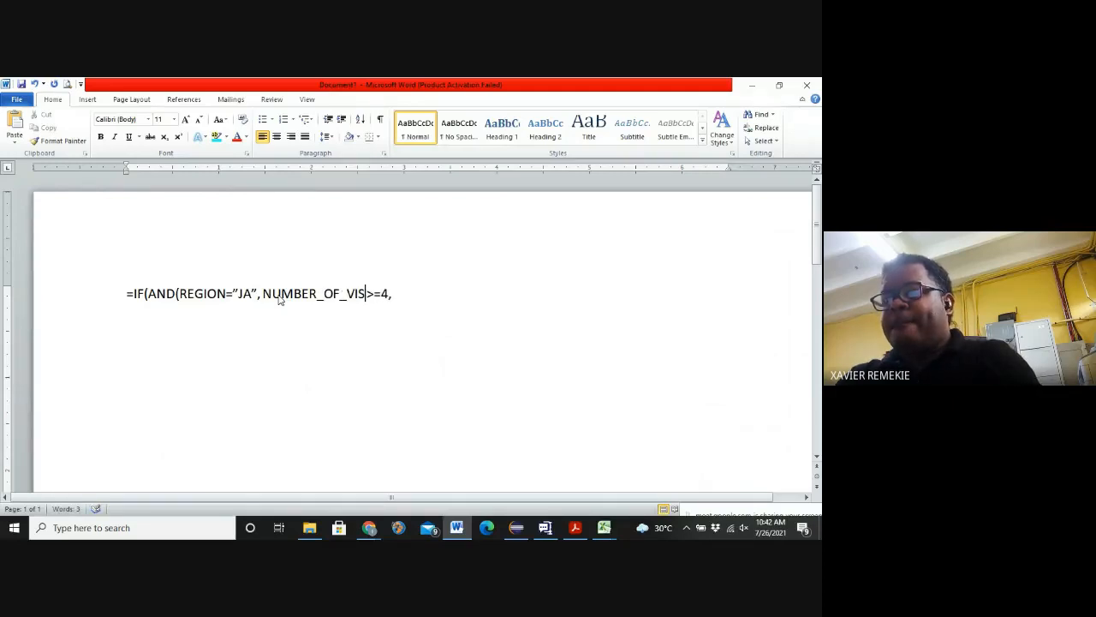
text(RS)
key(Delete)
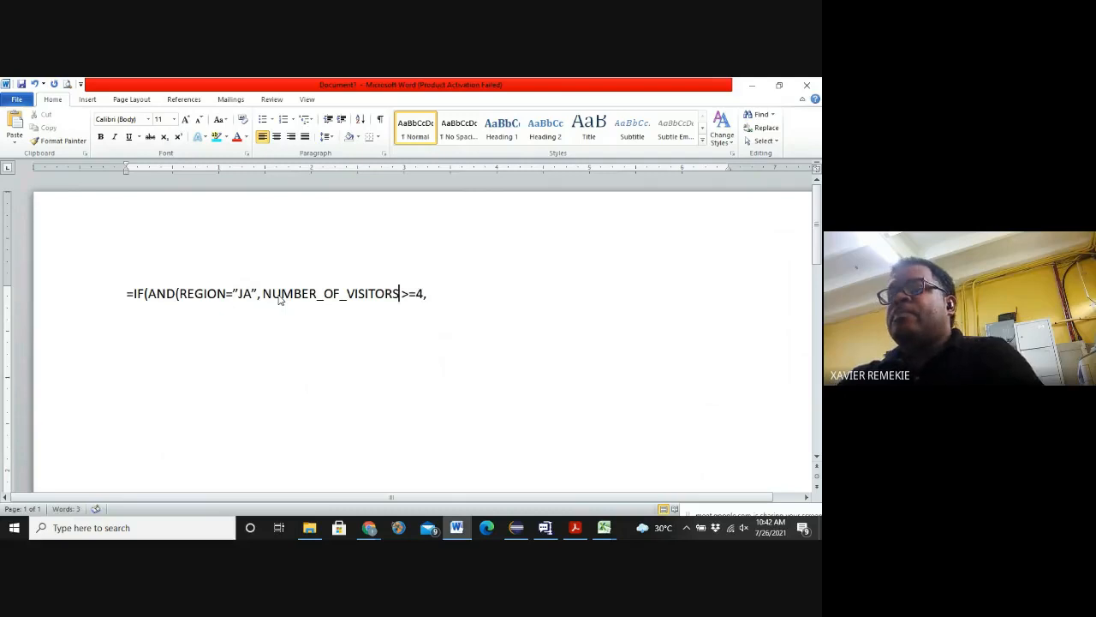
Step: Add the value-if-true argument "GROUP_COST * 7.25%," on the line below the AND condition
click(311, 316)
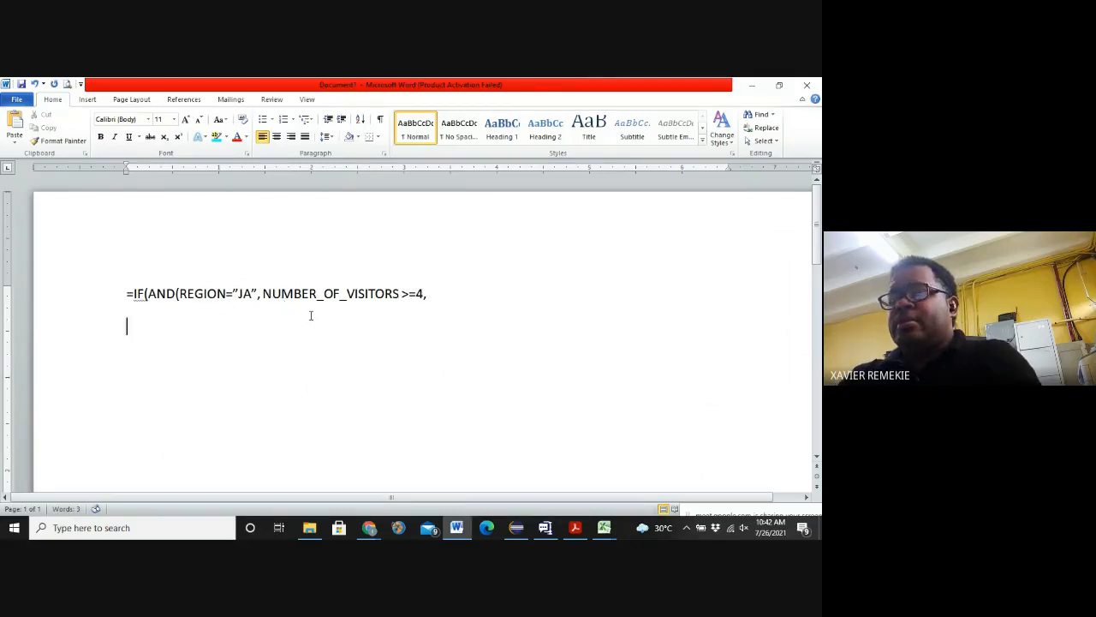
text(GROUP)
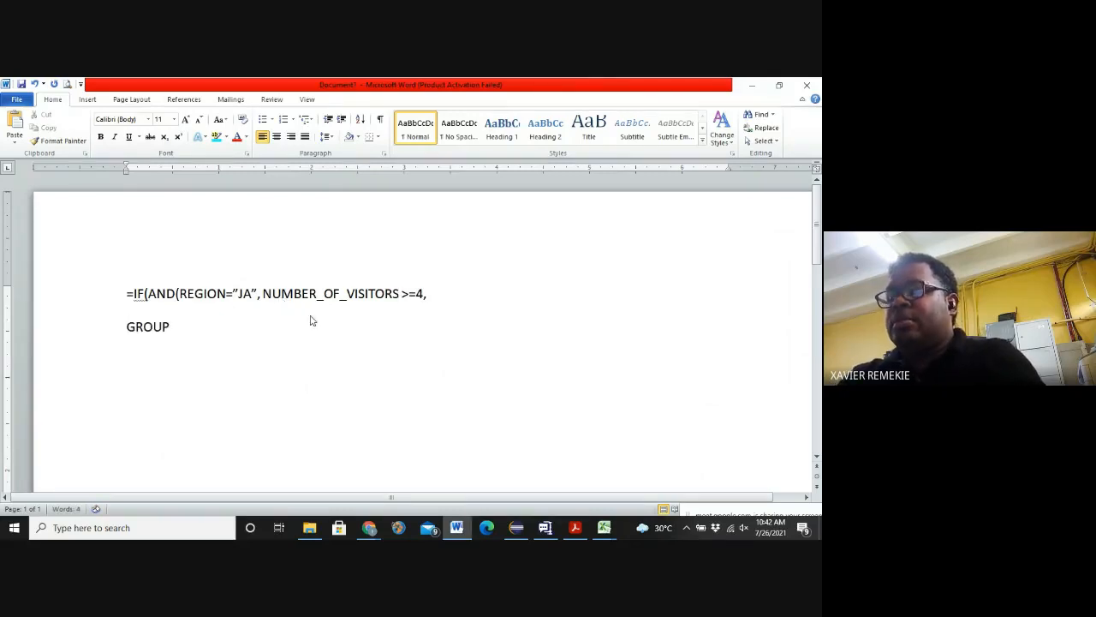
text(_COST)
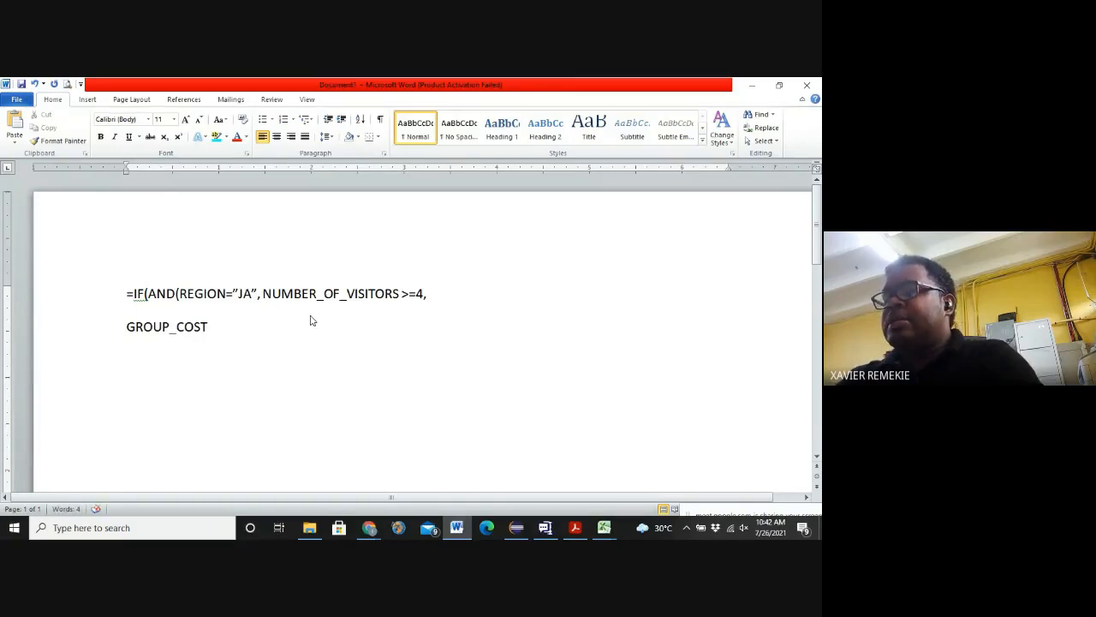
text( *)
key(Home)
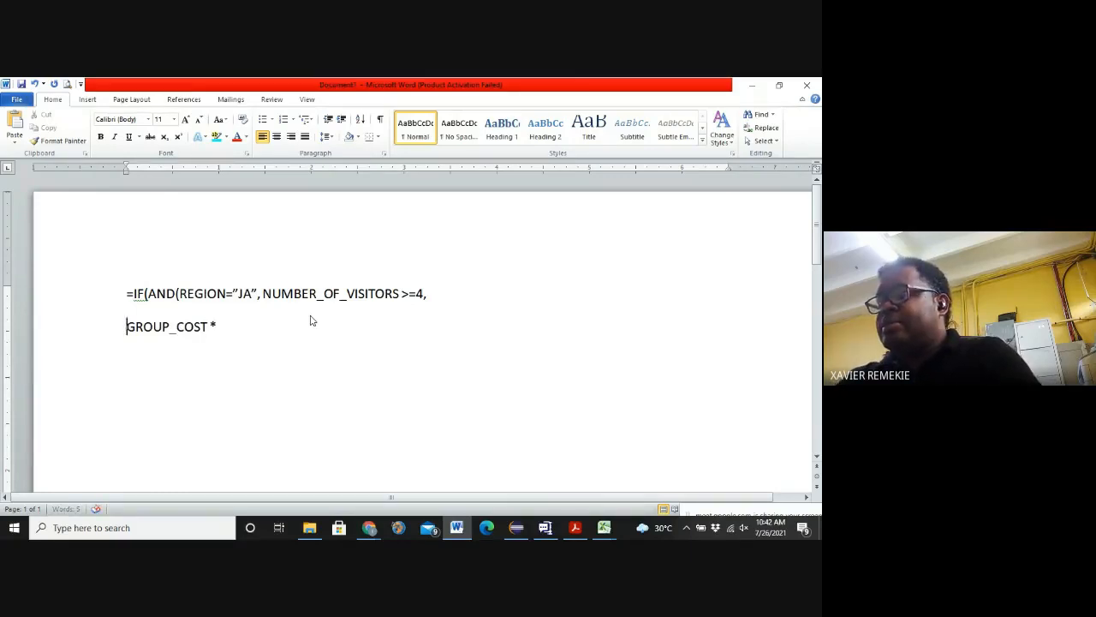
key(Delete)
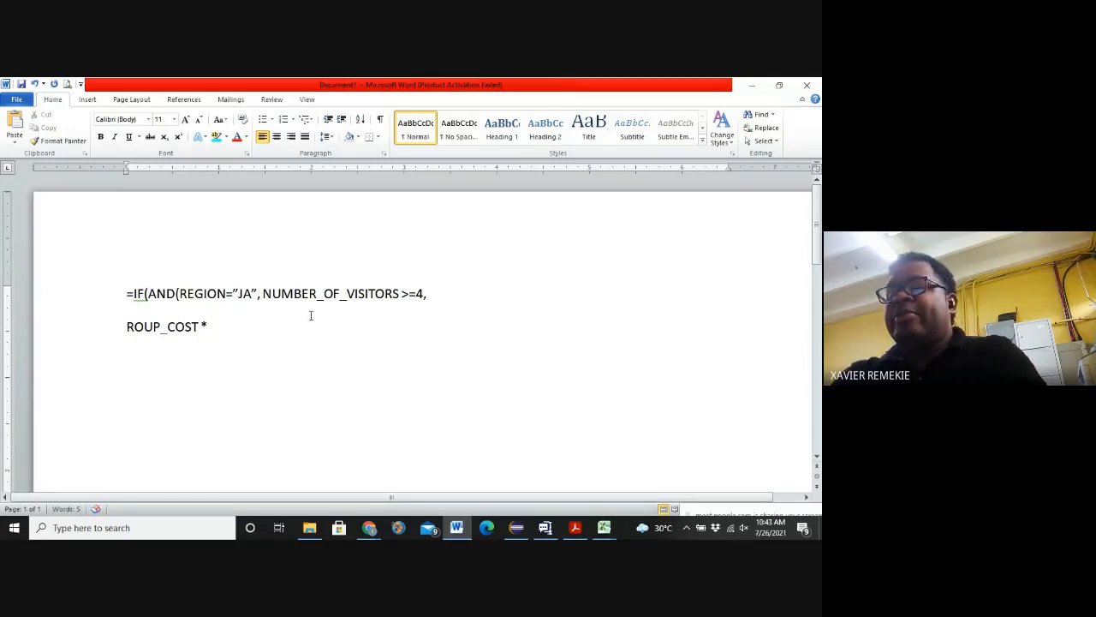
text(%)
key(BackSpace)
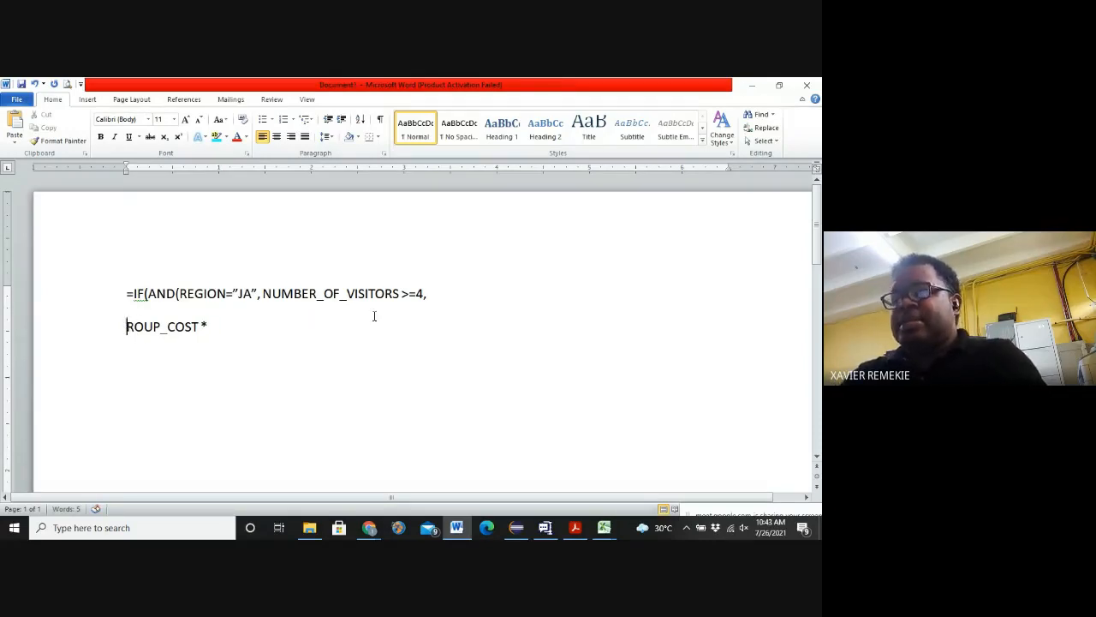
click(226, 329)
text(7.25)
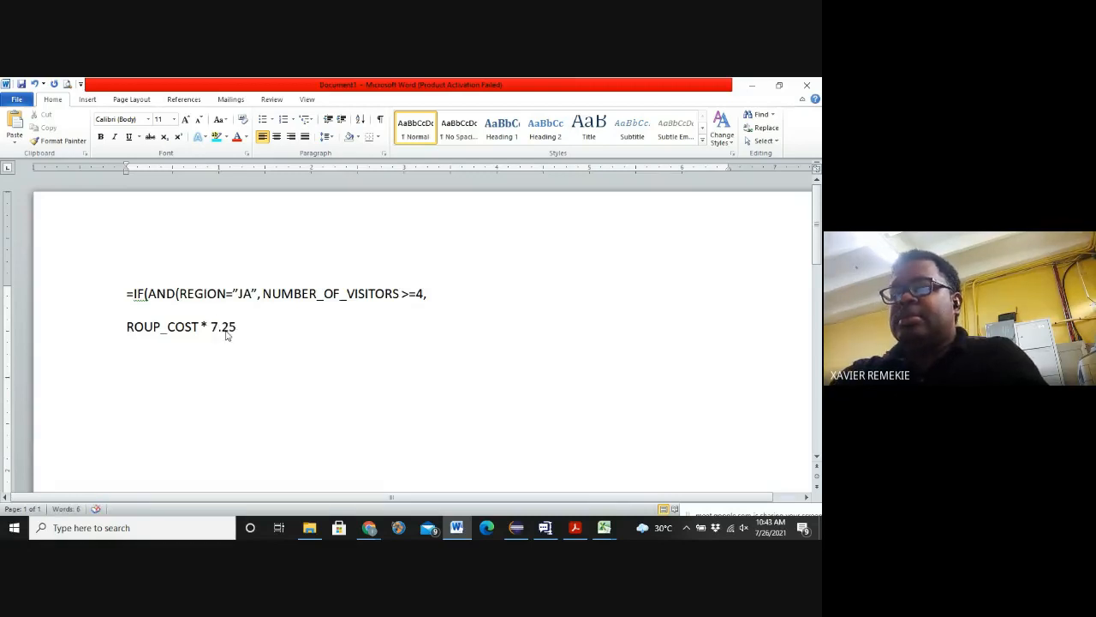
text(%)
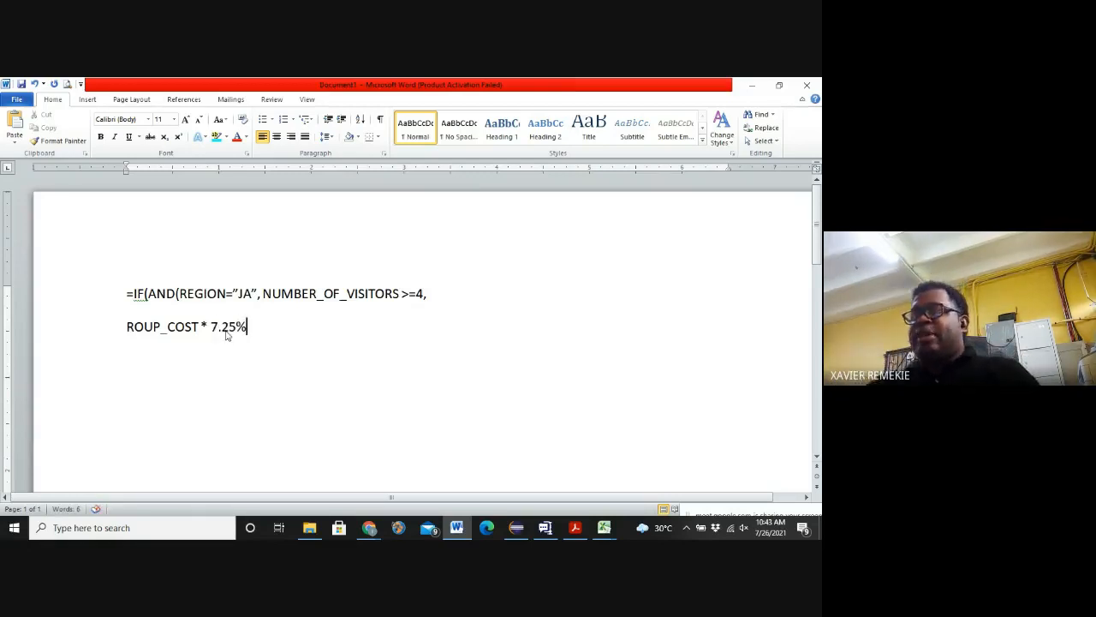
text(,)
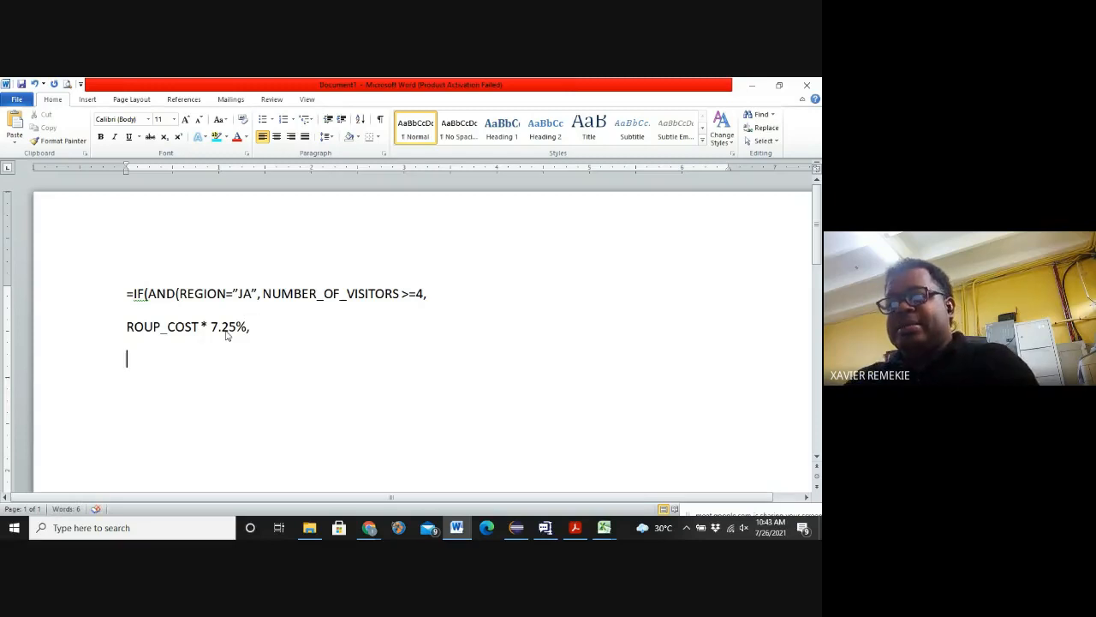
Step: Finish the formula with "0))" on a new line and restore the missing G at the start of GROUP_COST
key(Return)
text(0)
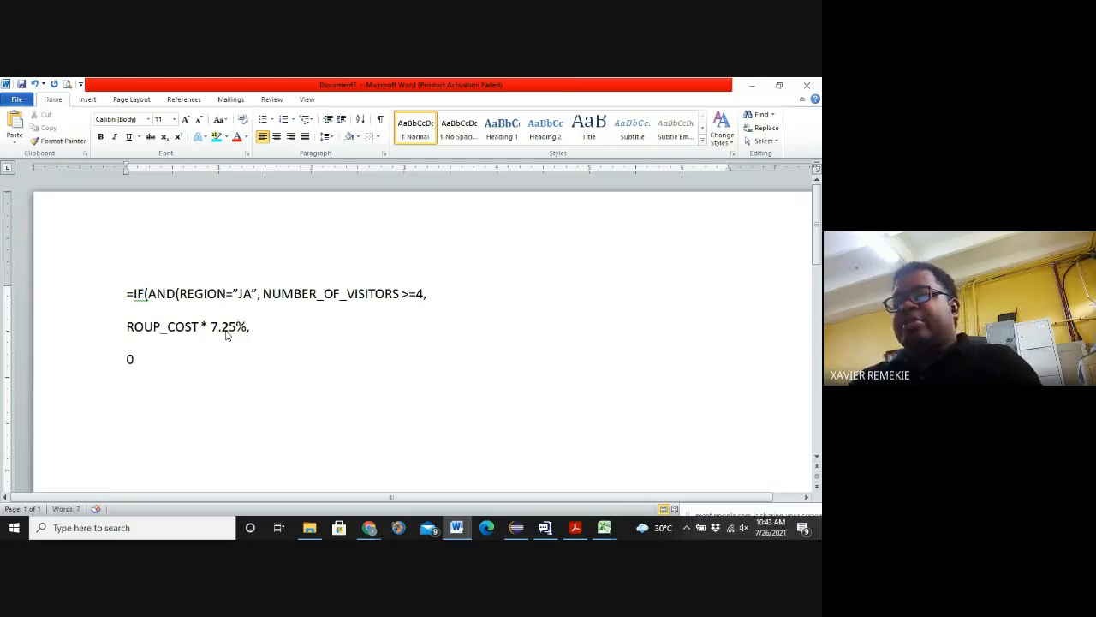
text()))
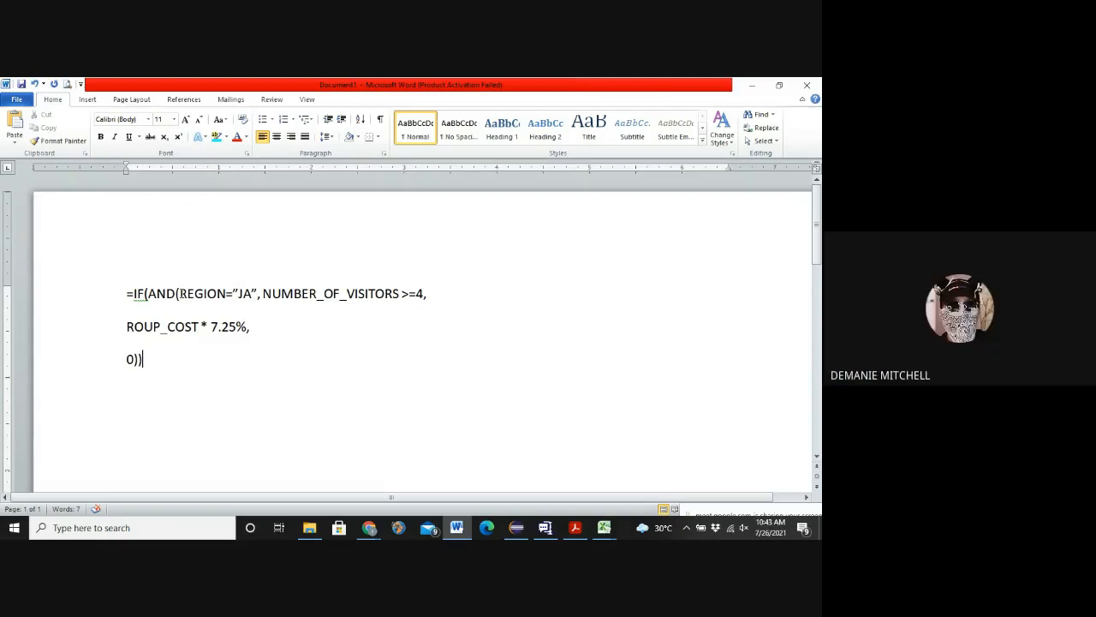
click(126, 326)
text(G)
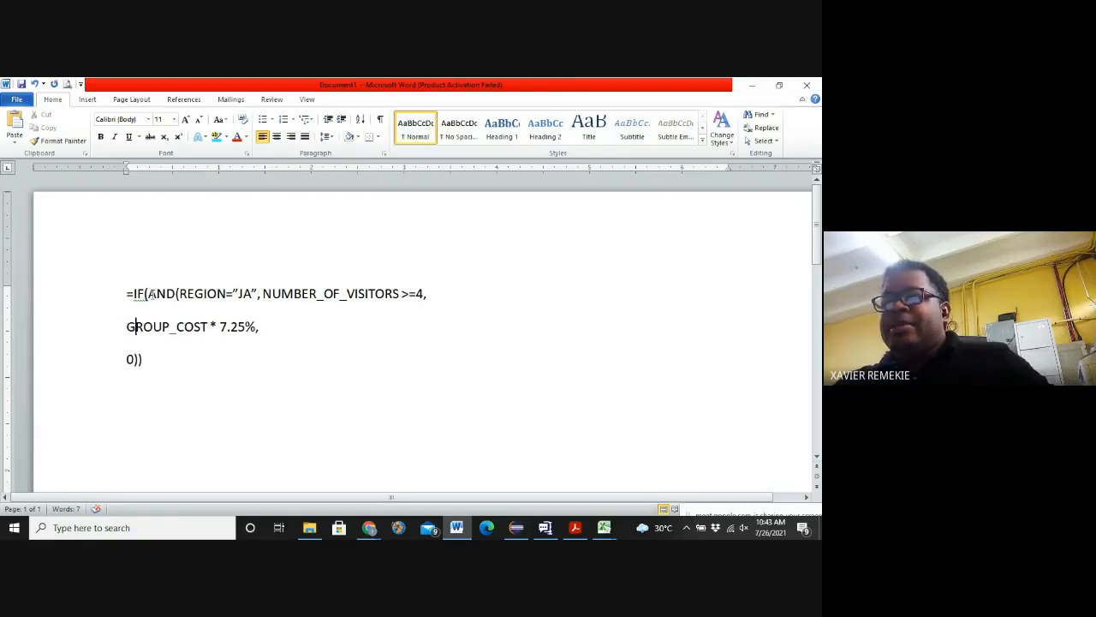
Step: Separate REGION="JA" from its comma with a space and colour that condition orange
drag(178, 294, 254, 292)
click(252, 294)
click(201, 295)
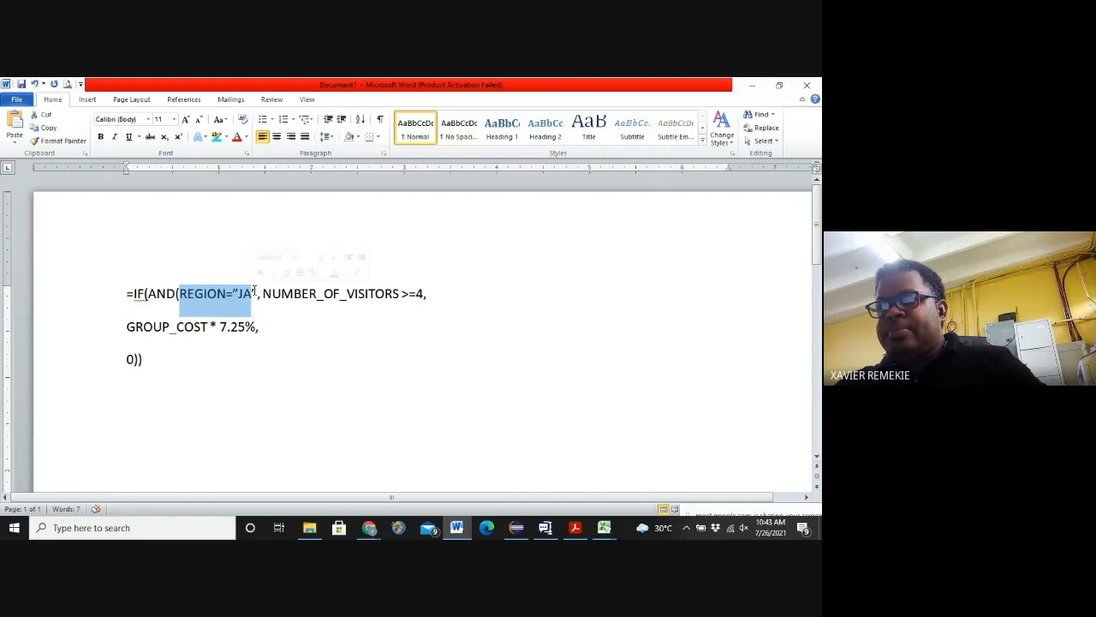
click(257, 295)
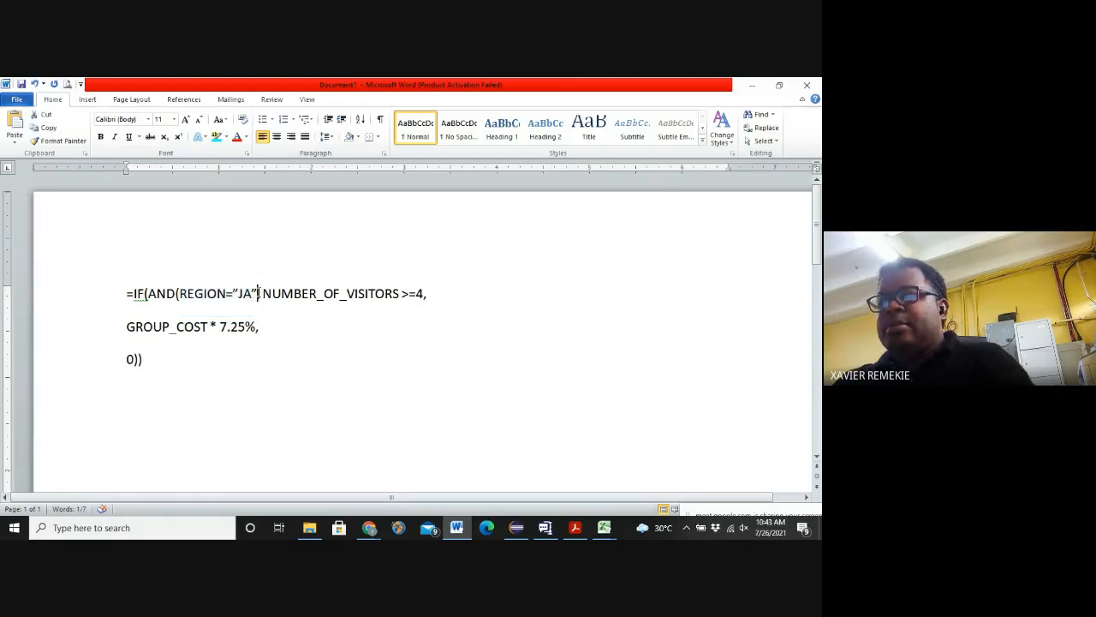
drag(182, 294, 256, 291)
click(247, 137)
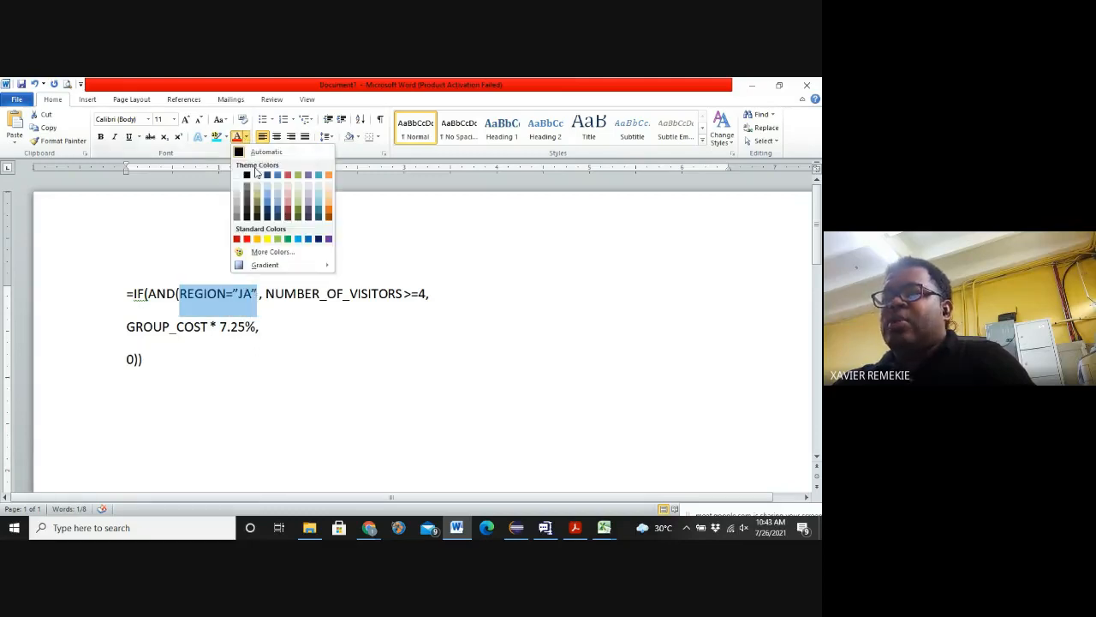
click(330, 214)
click(319, 293)
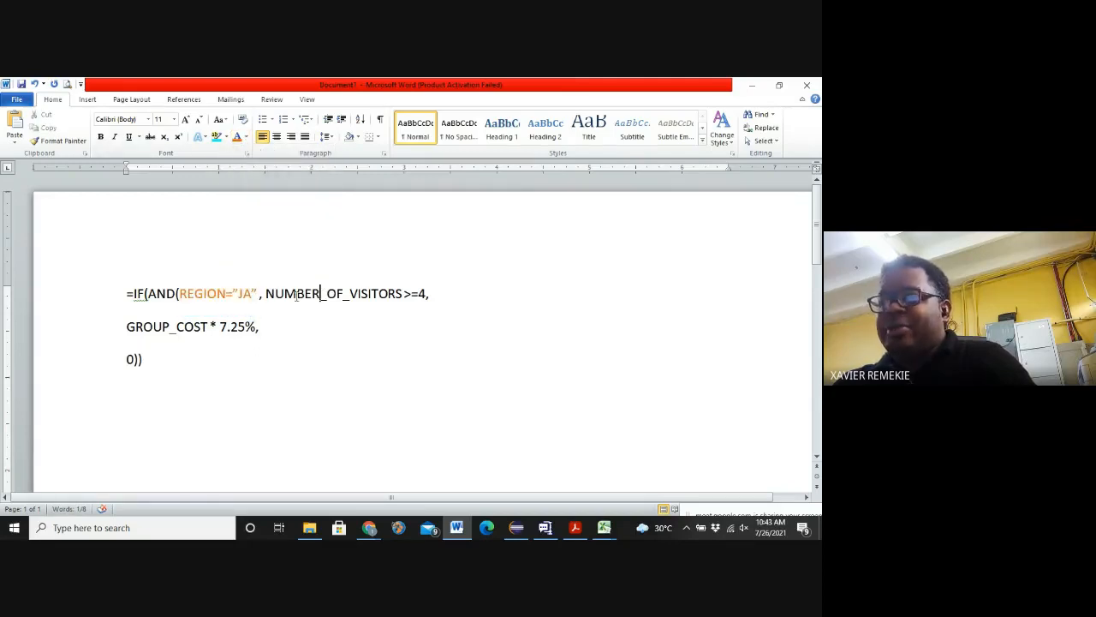
Step: Colour the NUMBER_OF_VISITORS >=4 condition purple
drag(266, 293, 425, 293)
click(246, 137)
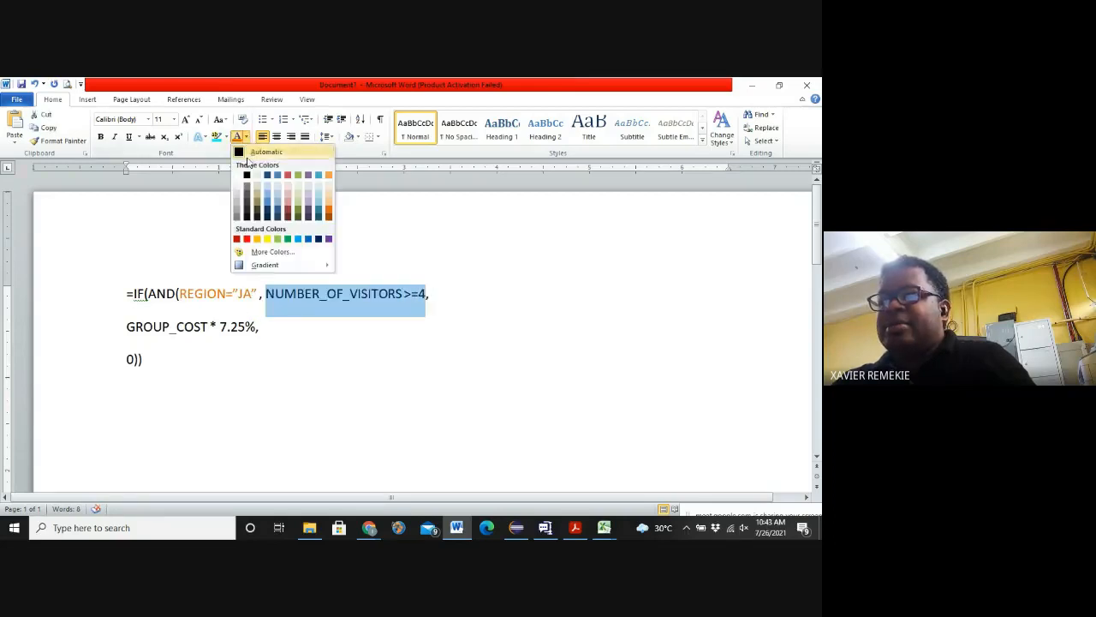
click(329, 241)
click(252, 337)
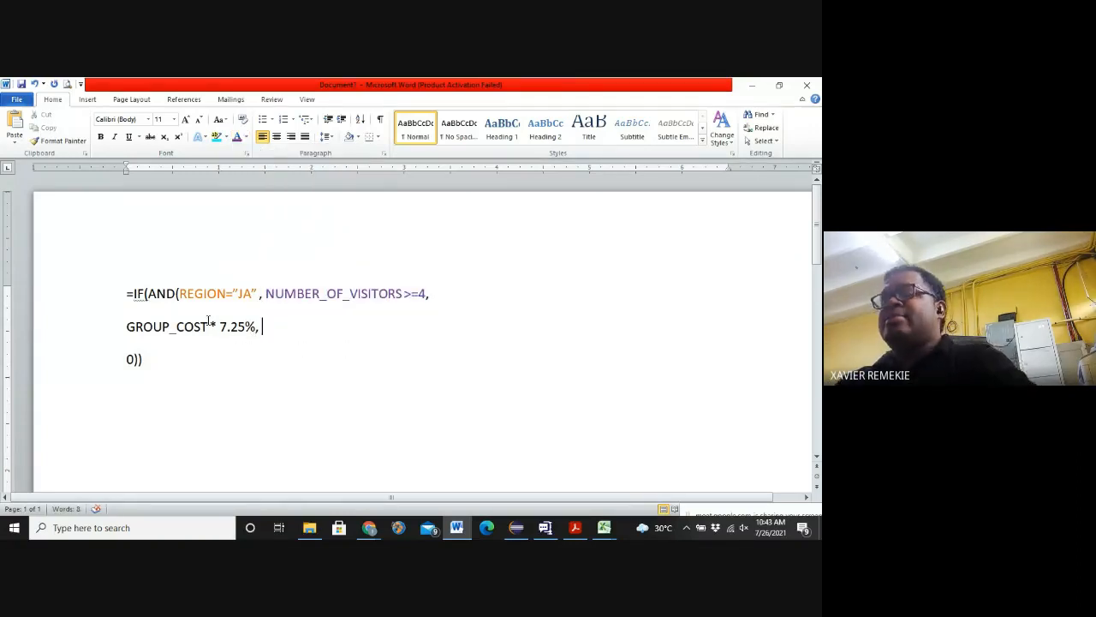
Step: Colour the GROUP_COST * 7.25% argument dark red and the final 0 argument light blue
drag(130, 330, 252, 328)
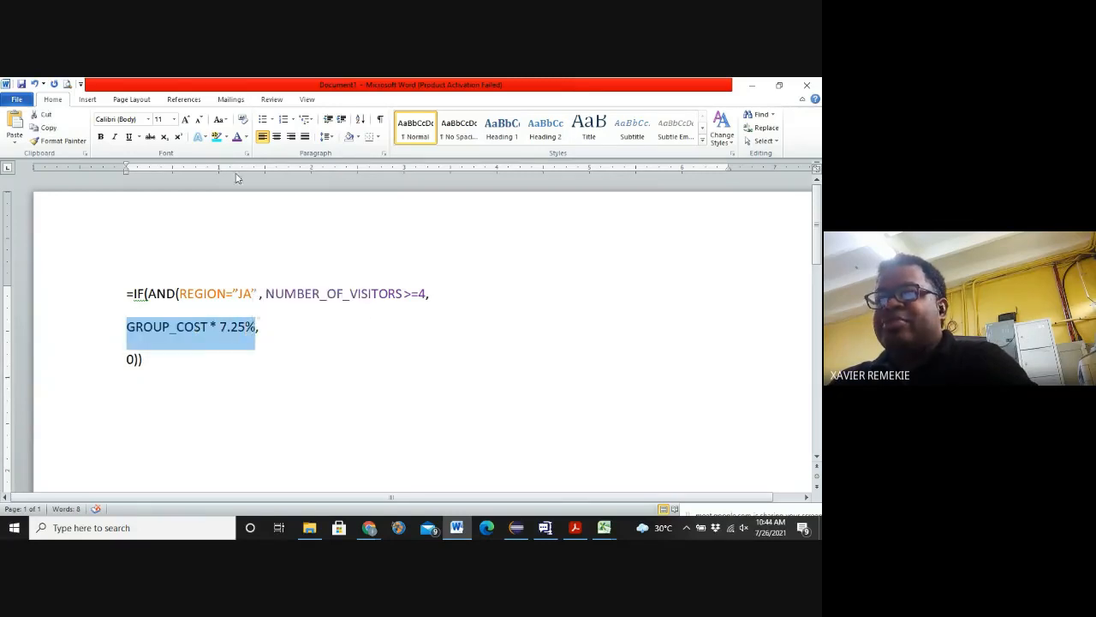
click(246, 137)
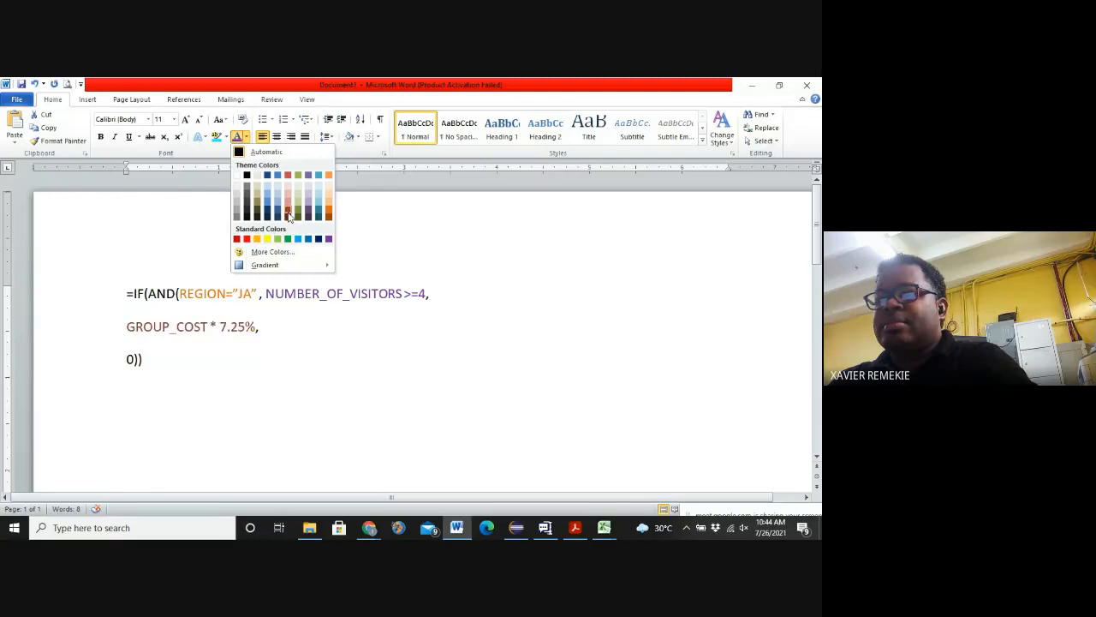
click(288, 216)
double_click(130, 359)
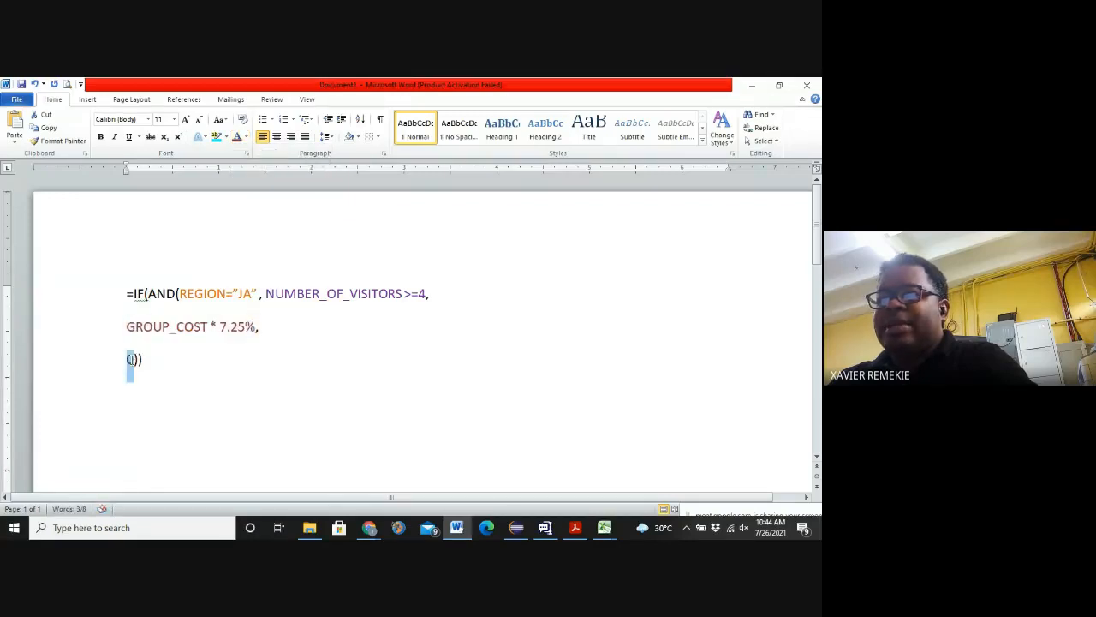
click(246, 137)
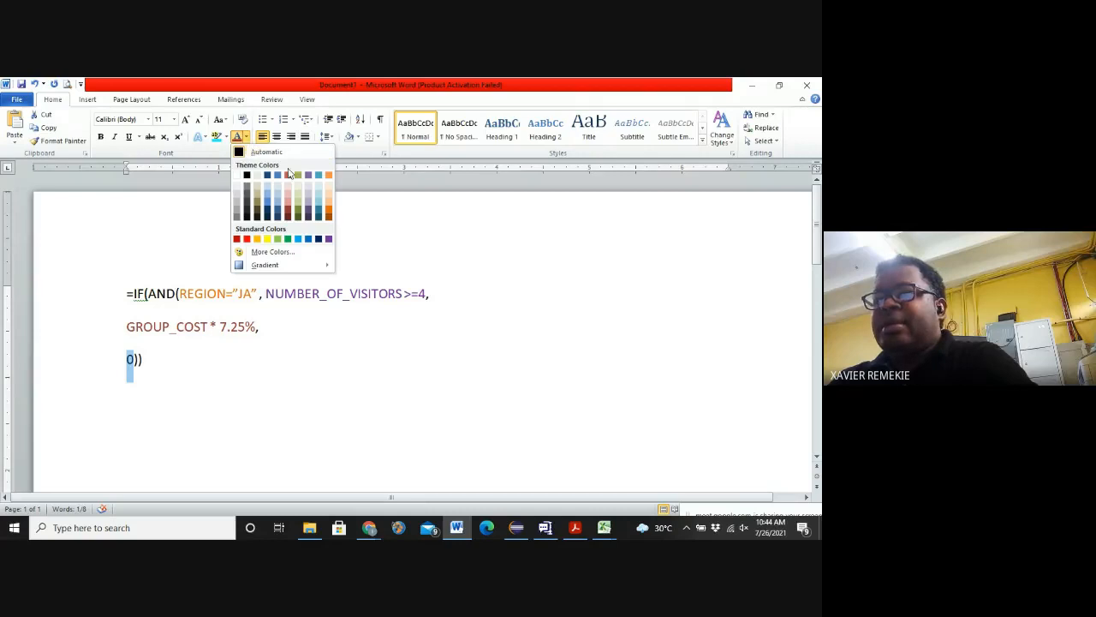
click(297, 241)
click(221, 350)
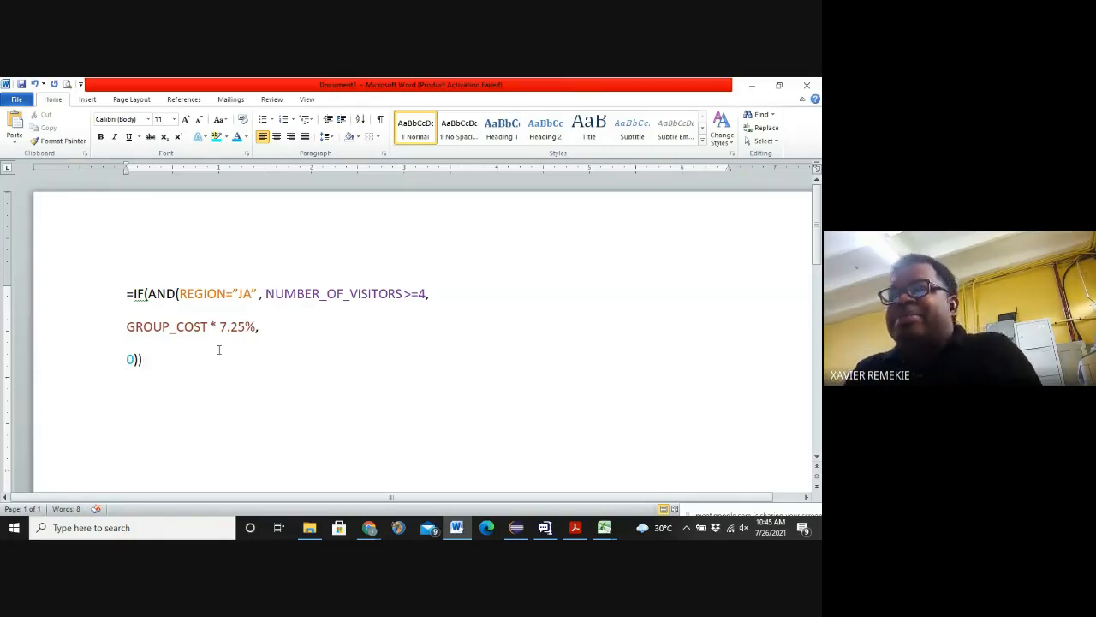
Step: Switch to the Excel reservation workbook, review its columns, and autofit the width of the Discount column
key(alt+Tab)
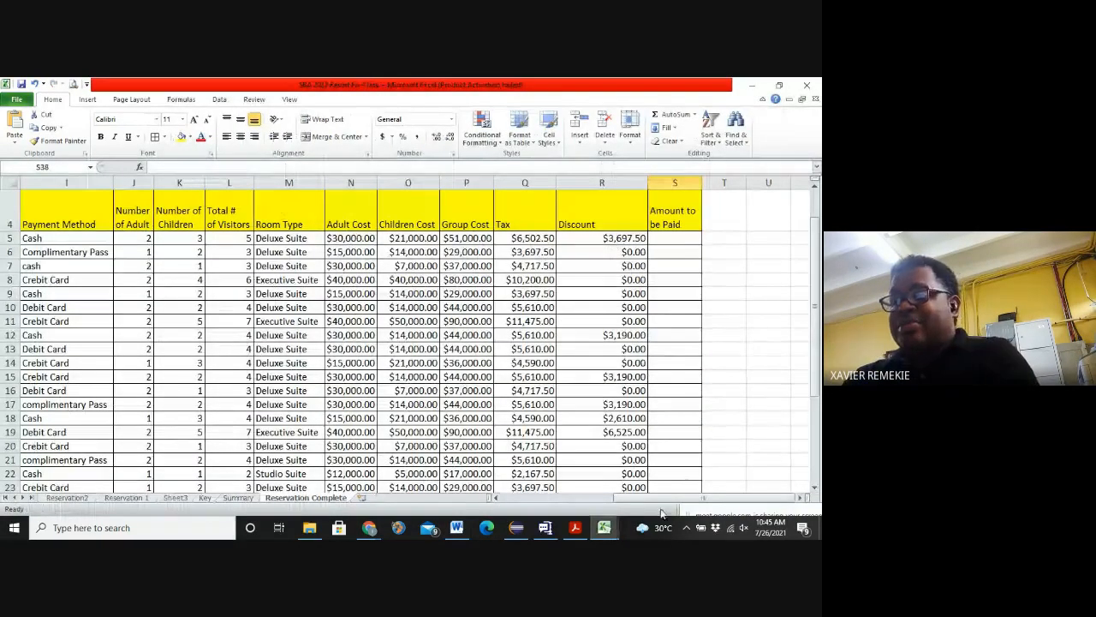
drag(665, 499, 566, 499)
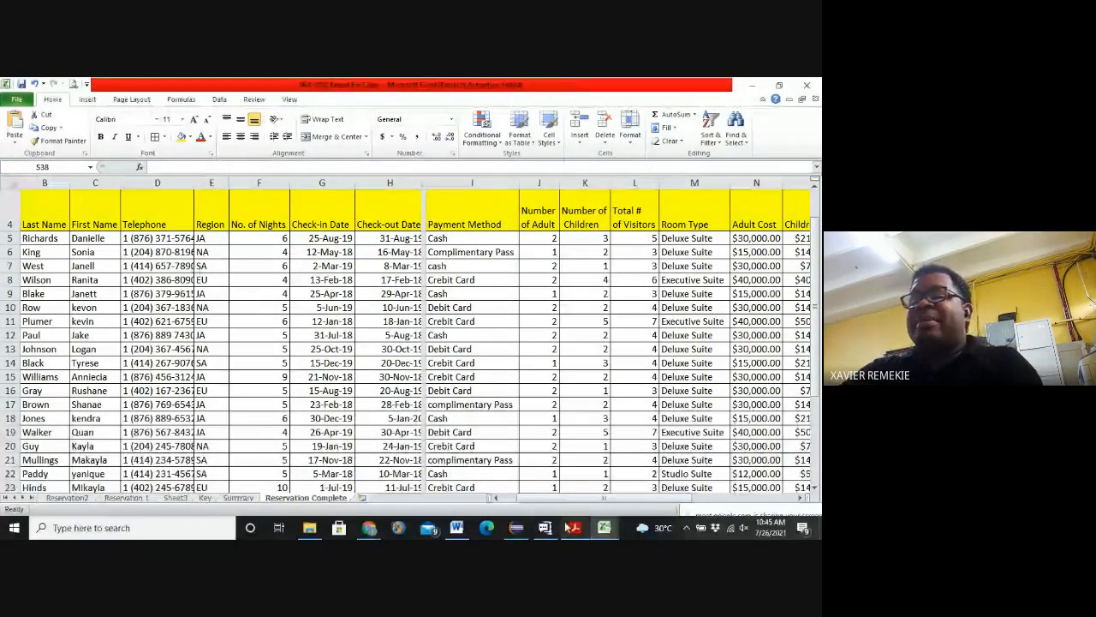
drag(593, 498, 673, 503)
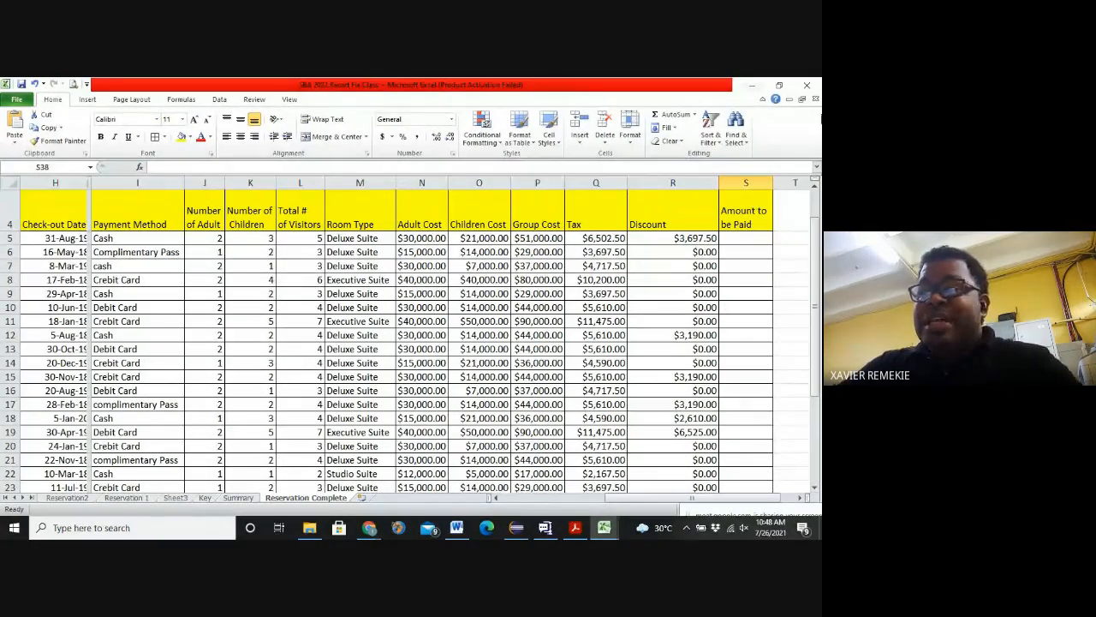
double_click(719, 182)
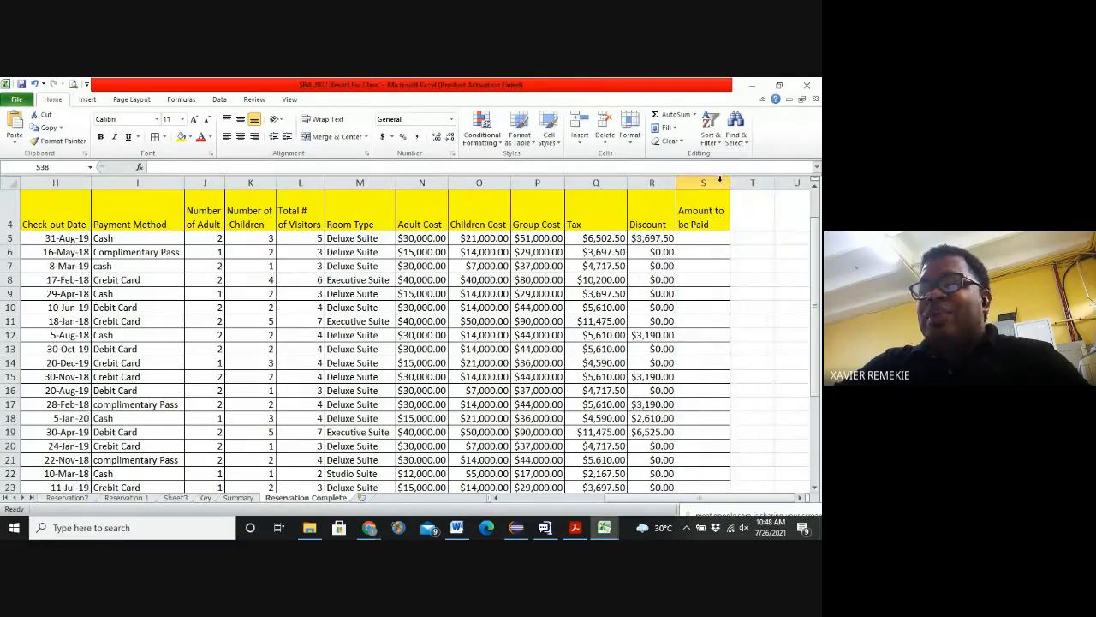
click(753, 243)
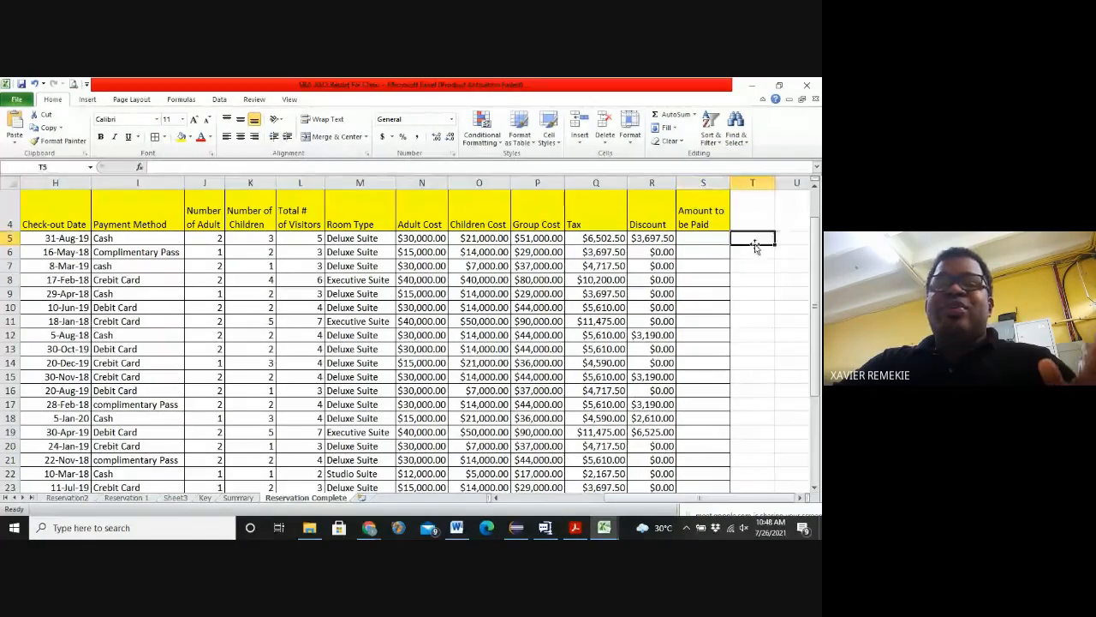
click(708, 238)
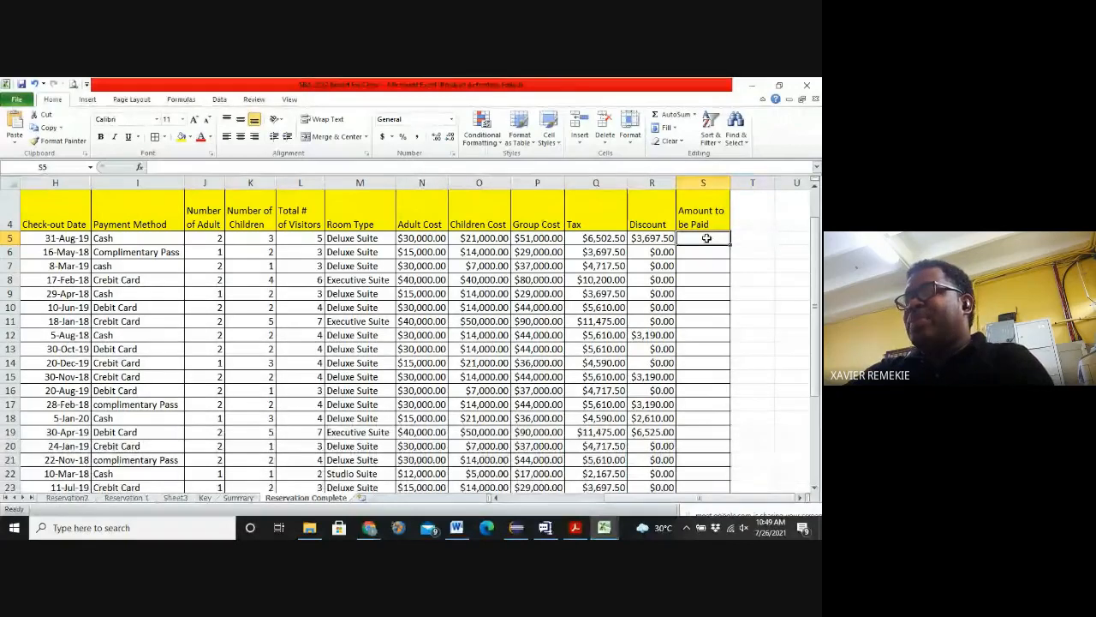
click(752, 238)
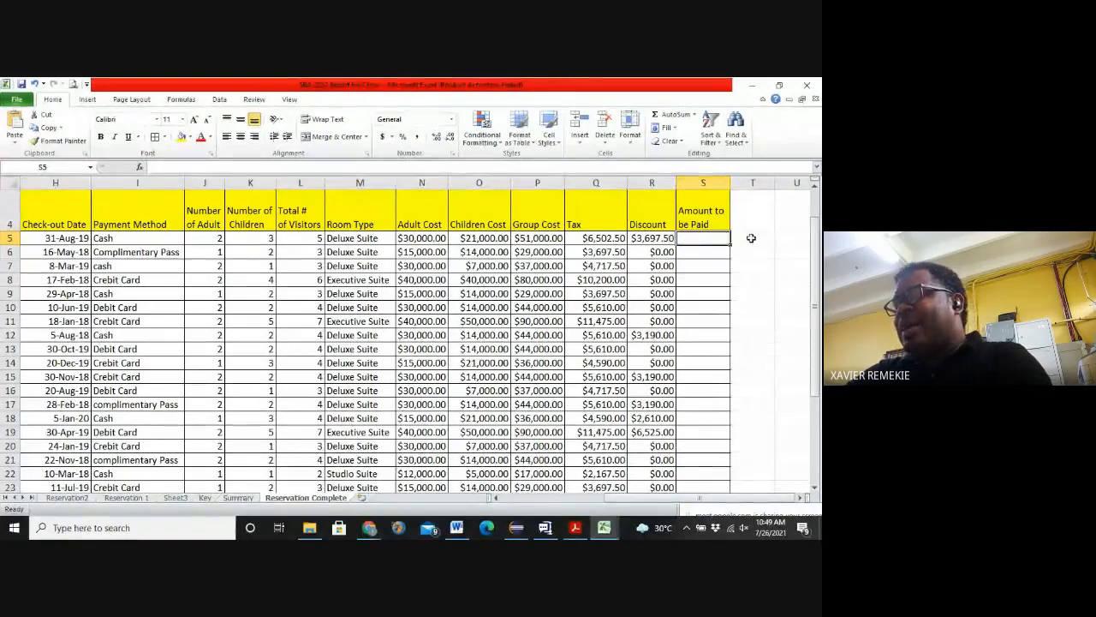
Step: Calculate the first record's Amount to be Paid in S5 as Group Cost plus Tax minus Discount with =P5+Q5-R5
click(706, 237)
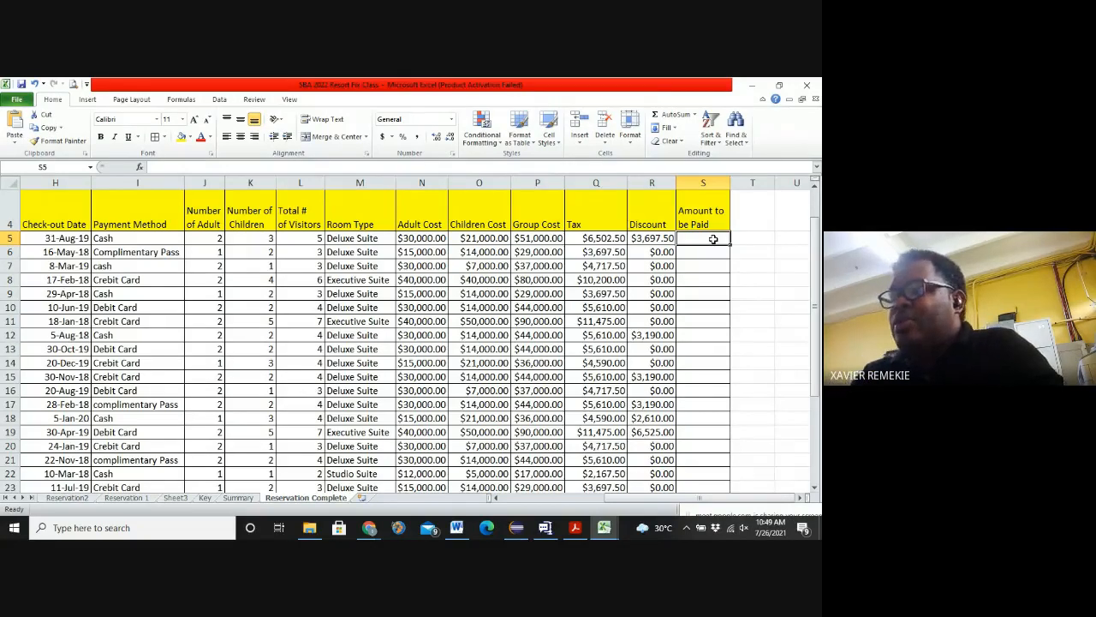
text(=)
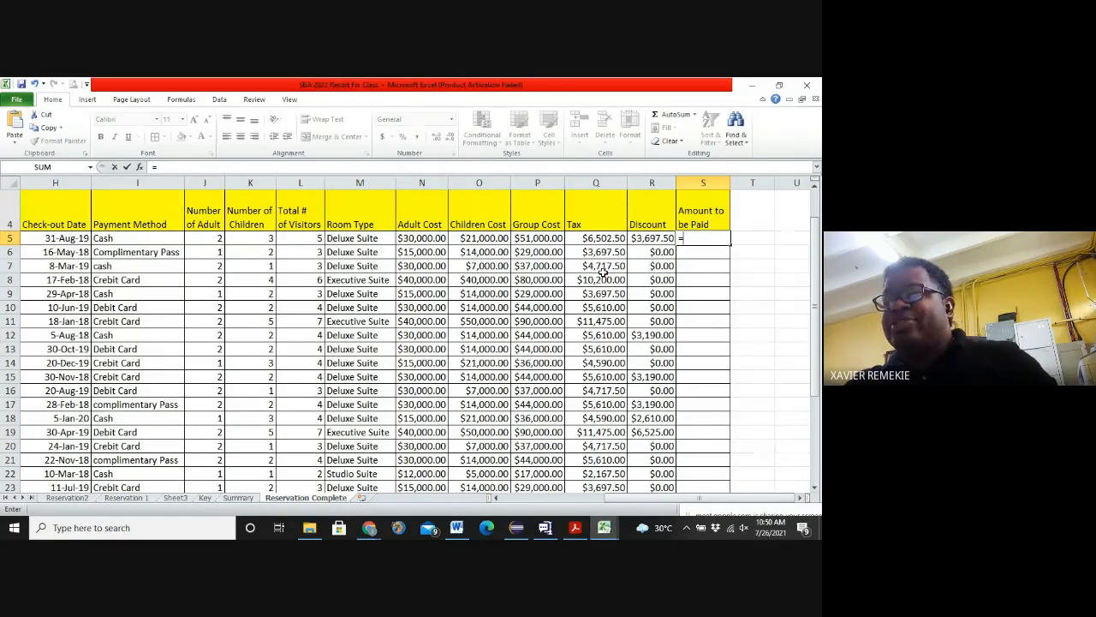
click(520, 239)
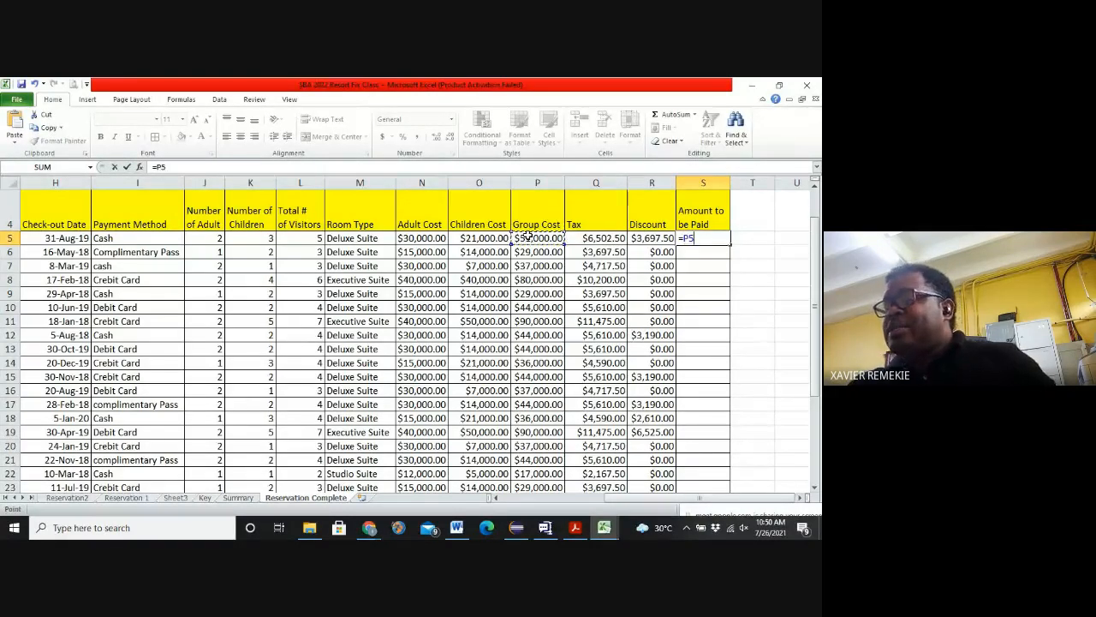
text(+)
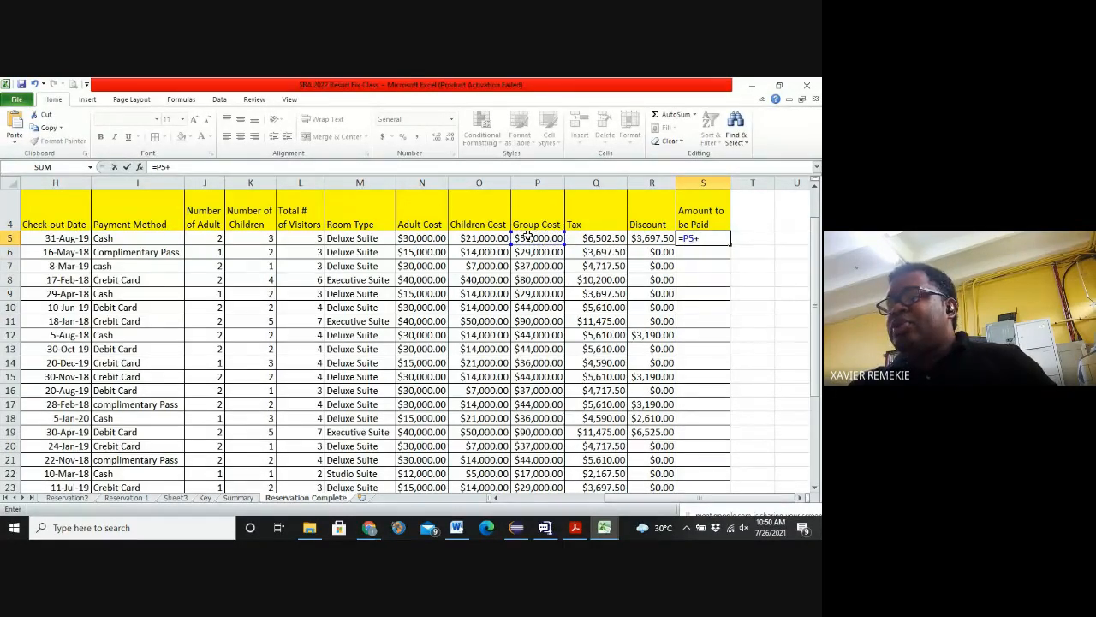
click(588, 239)
text(-)
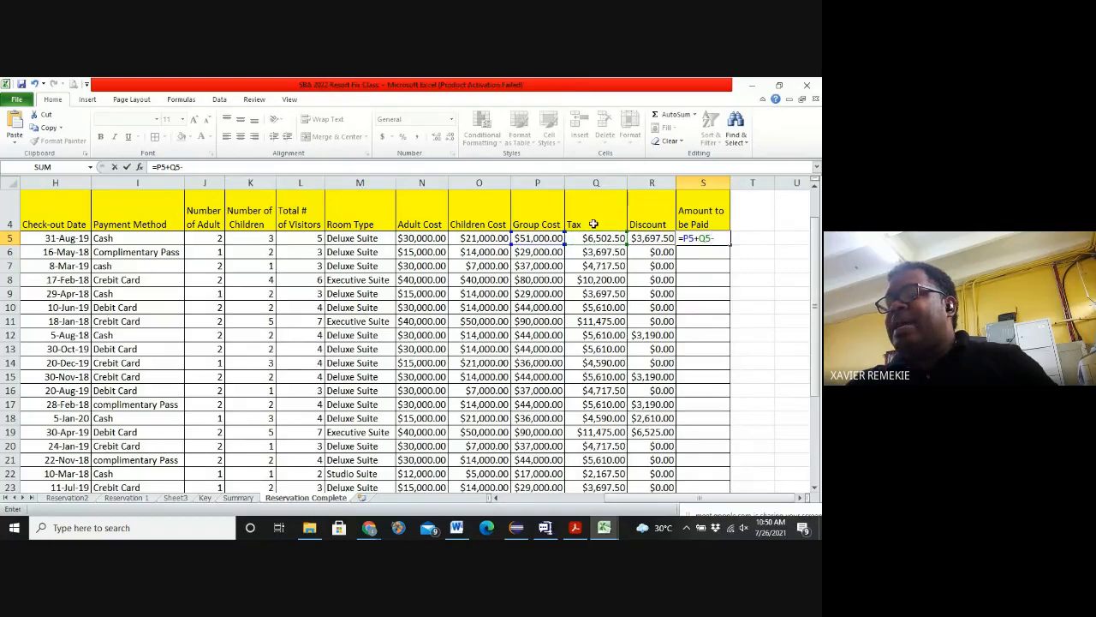
click(635, 239)
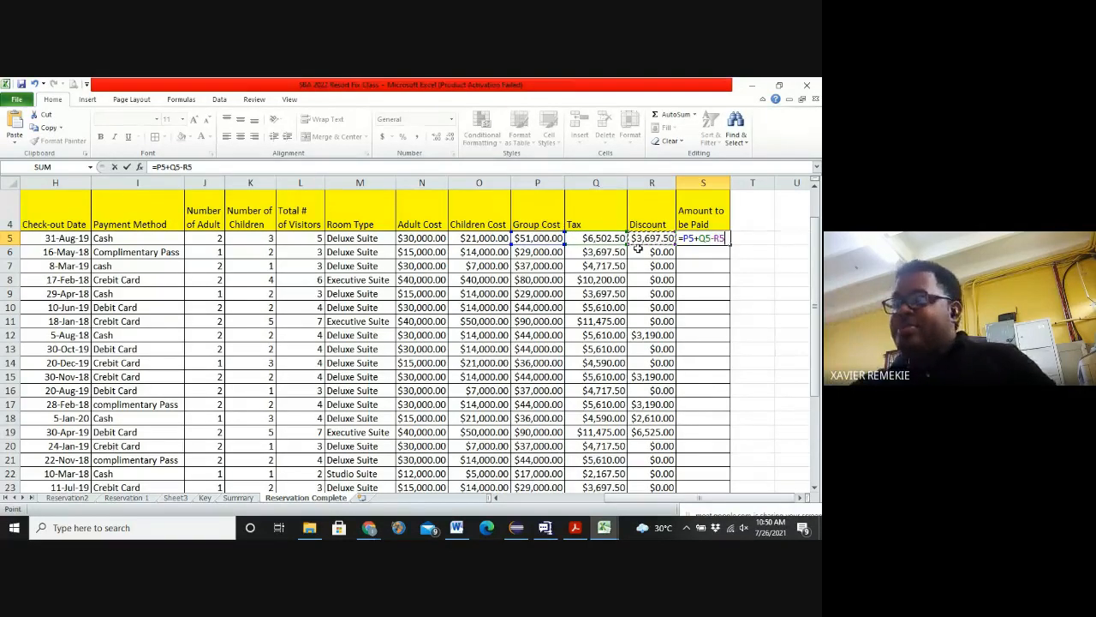
key(Return)
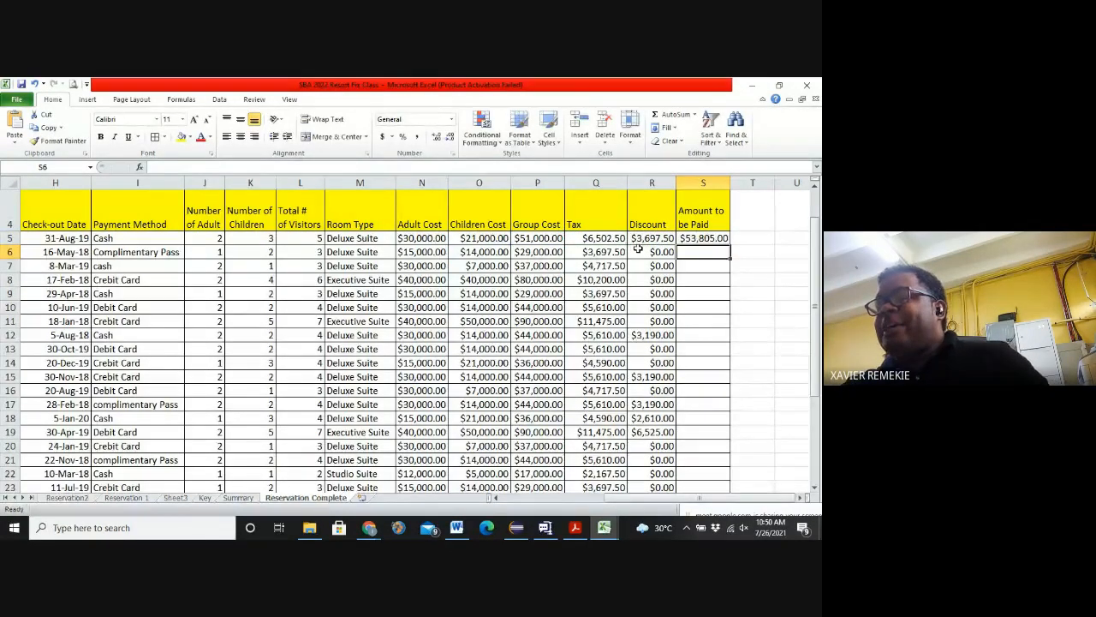
Step: Fill the Amount to be Paid formula down from S5 to row 34 and slightly widen column S
click(706, 238)
drag(730, 245, 717, 463)
click(753, 321)
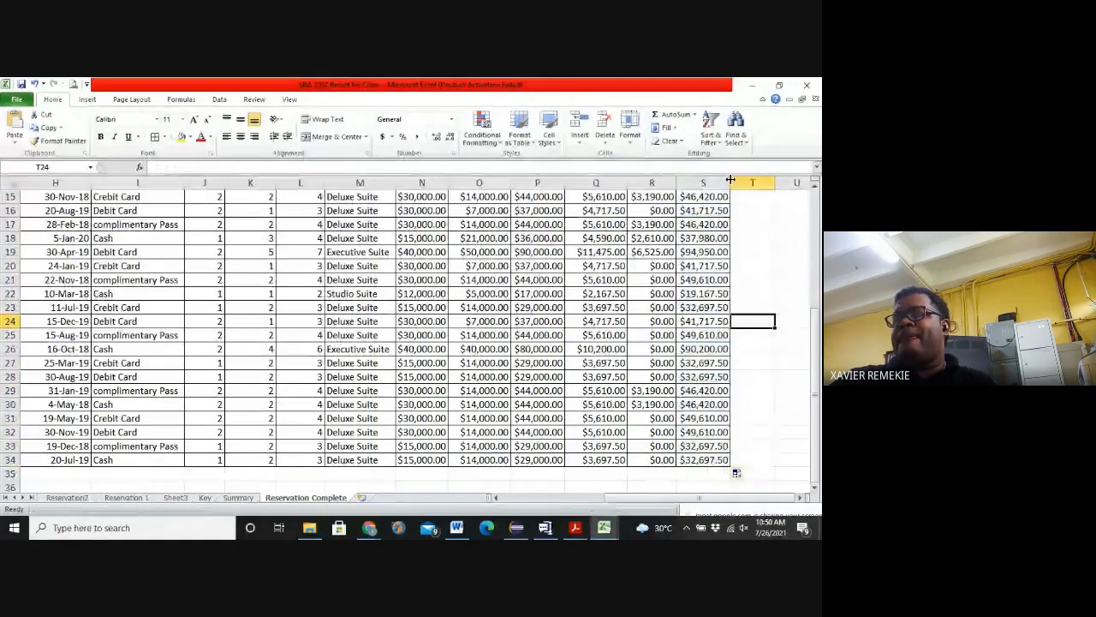
drag(729, 179, 736, 179)
click(759, 209)
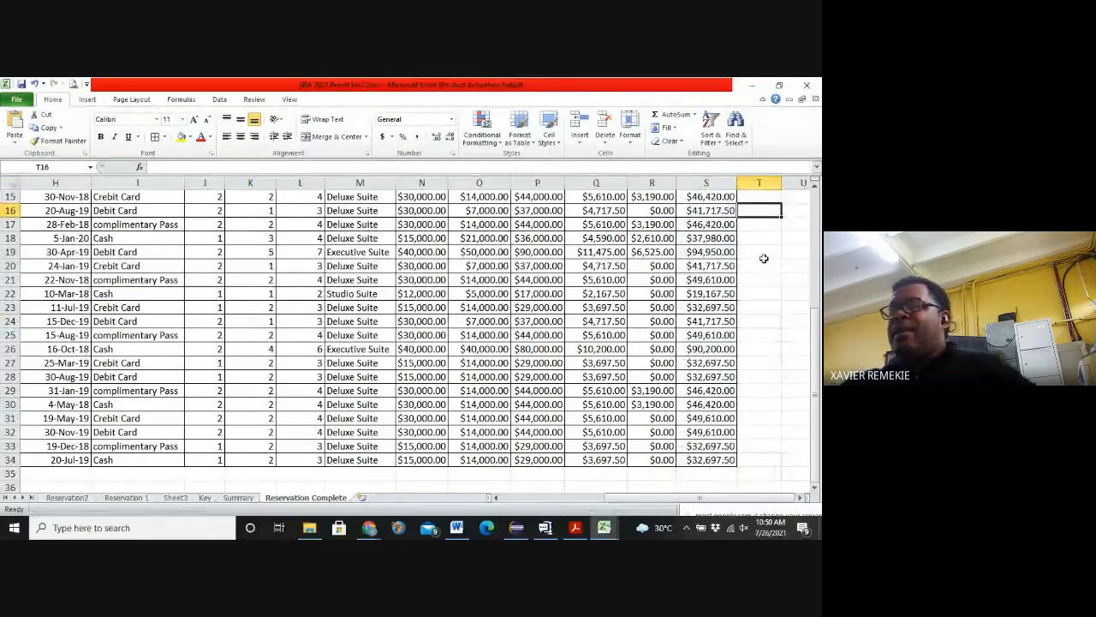
Step: Review the calculated column headings one by one from Amount to be Paid back to Adult Cost
scroll(764, 261, up, 5)
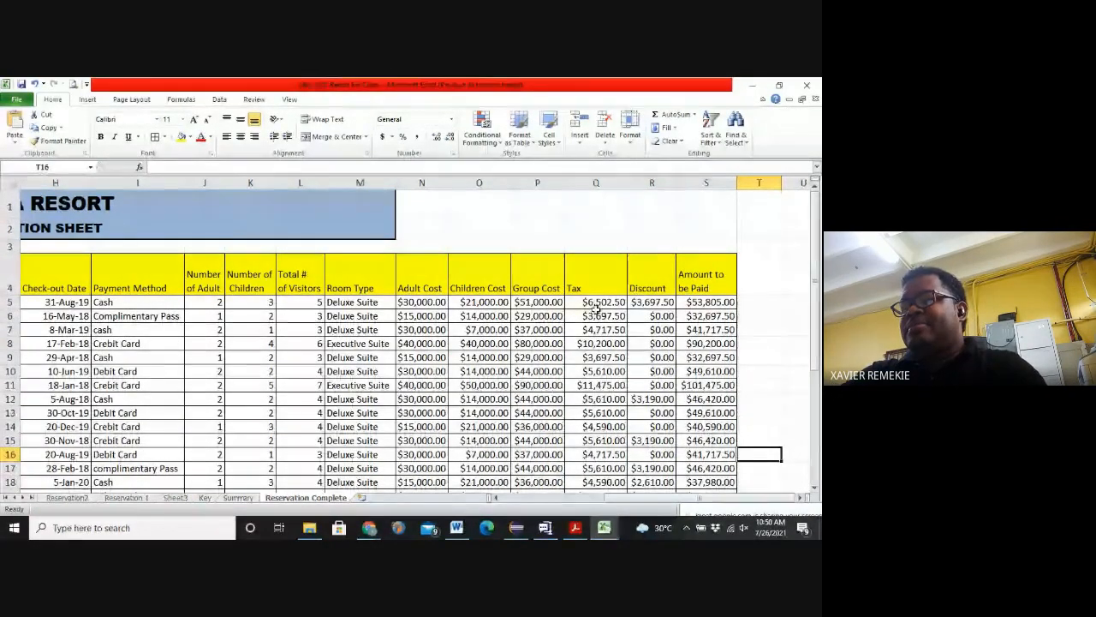
click(713, 281)
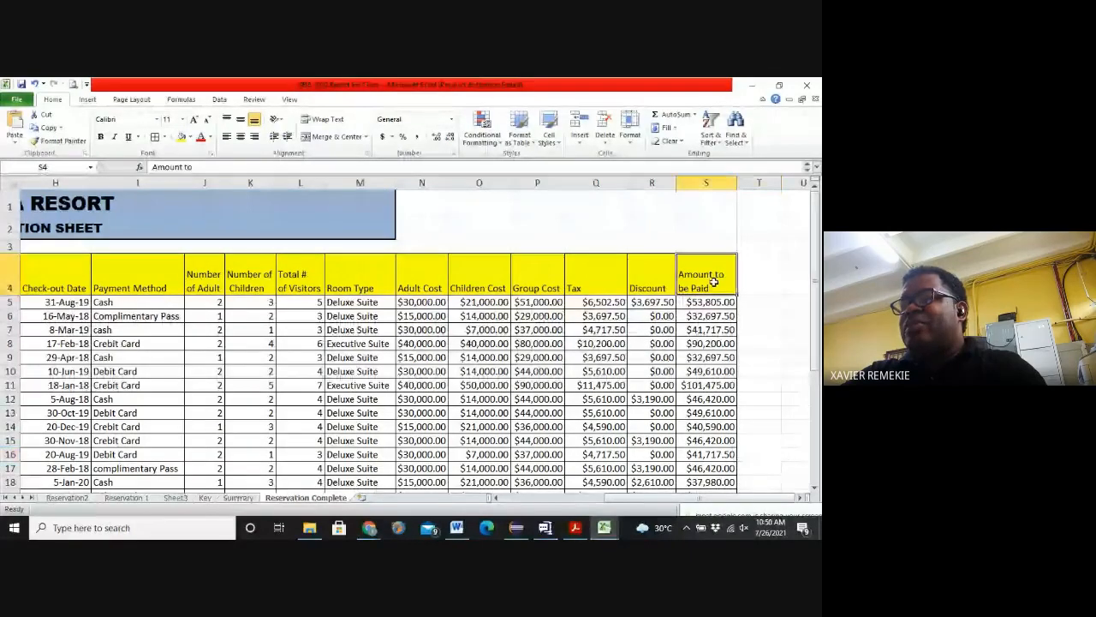
click(660, 286)
click(588, 282)
click(541, 279)
click(452, 284)
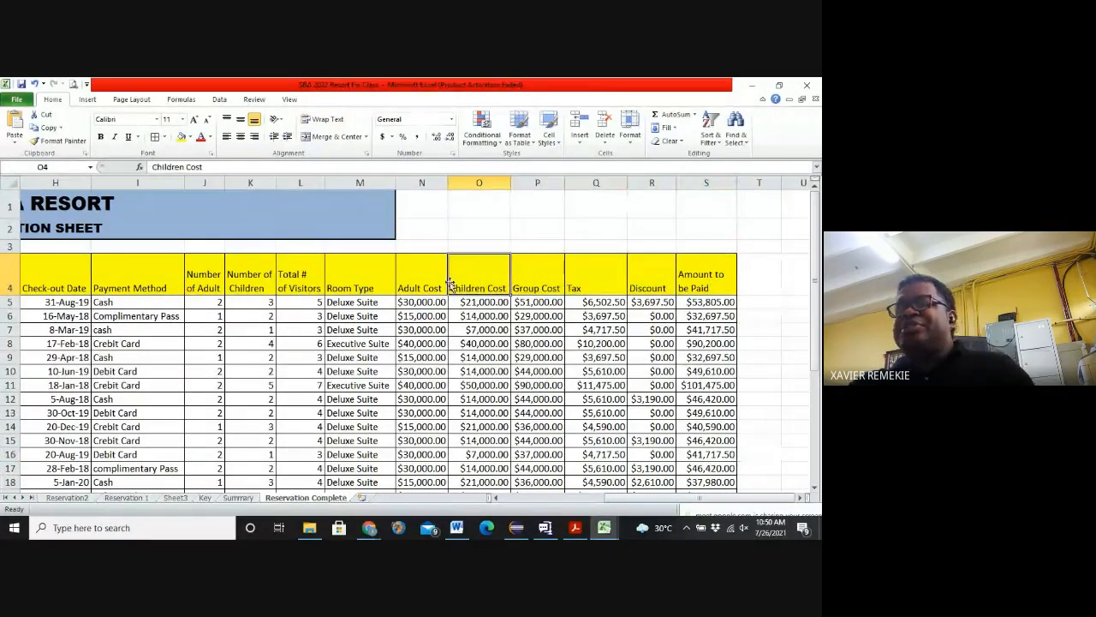
click(424, 278)
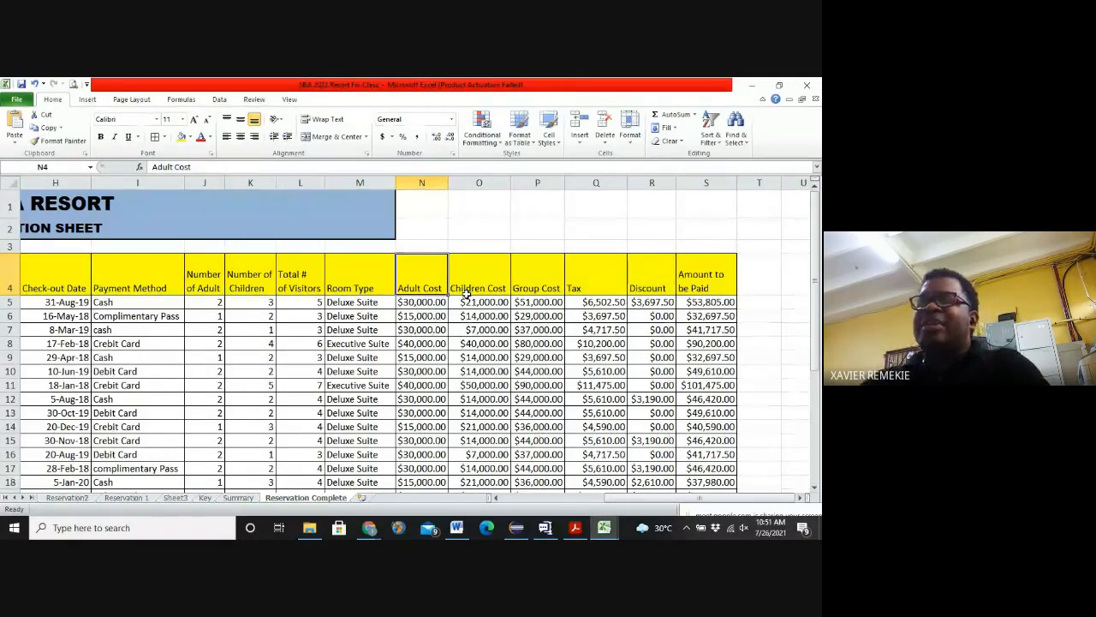
Step: Try replacing the Adult Cost formula in N5 with the fixed value 7000, and undo the replacement
click(420, 302)
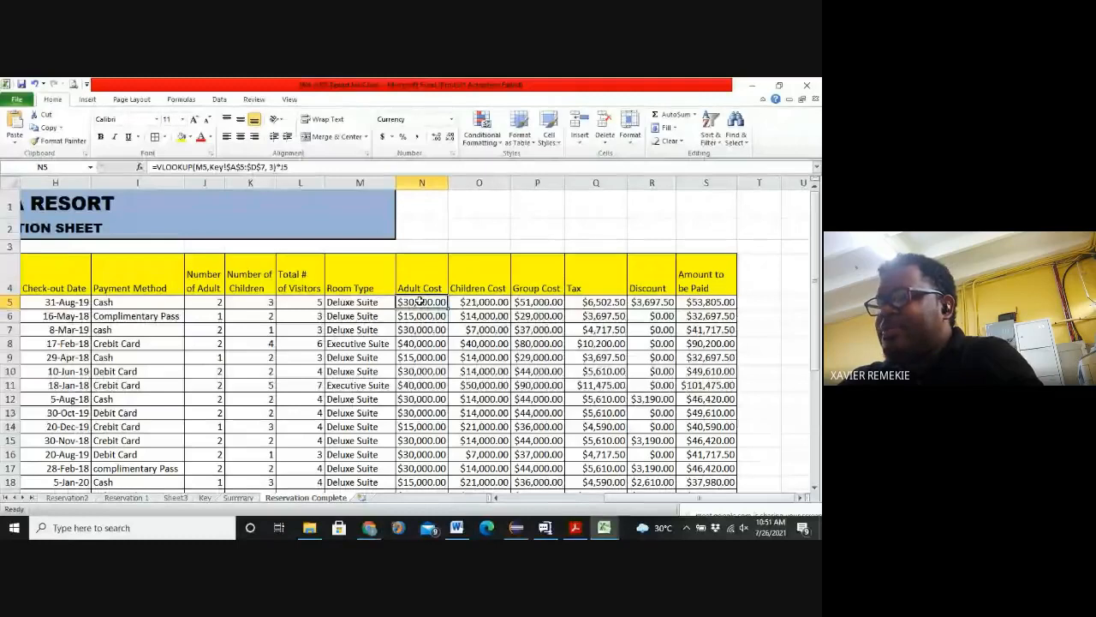
text(7000)
key(Return)
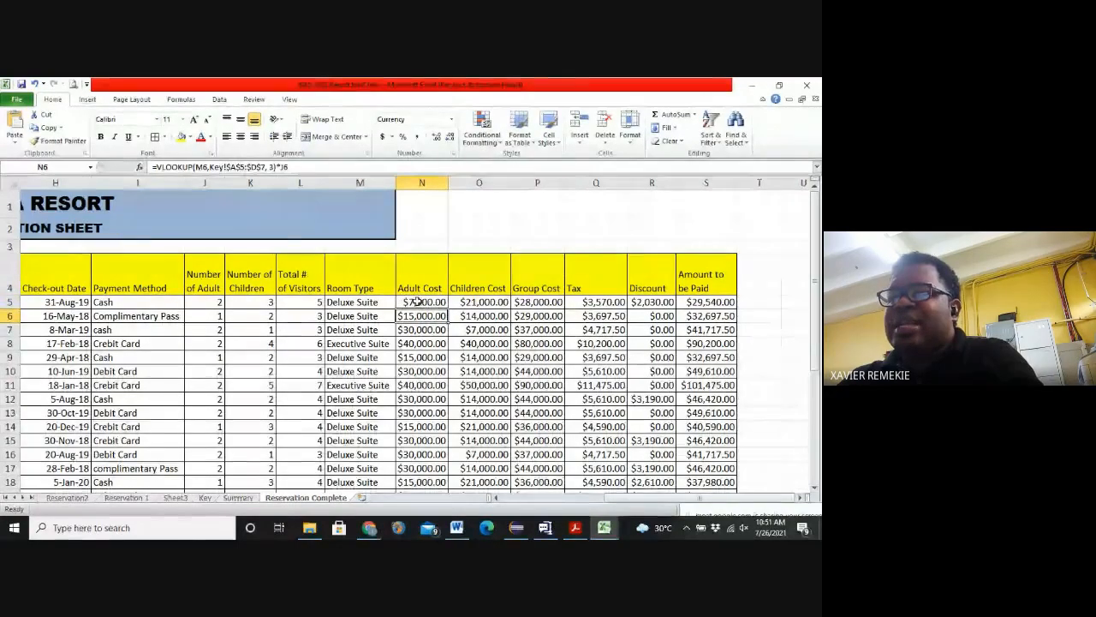
click(419, 302)
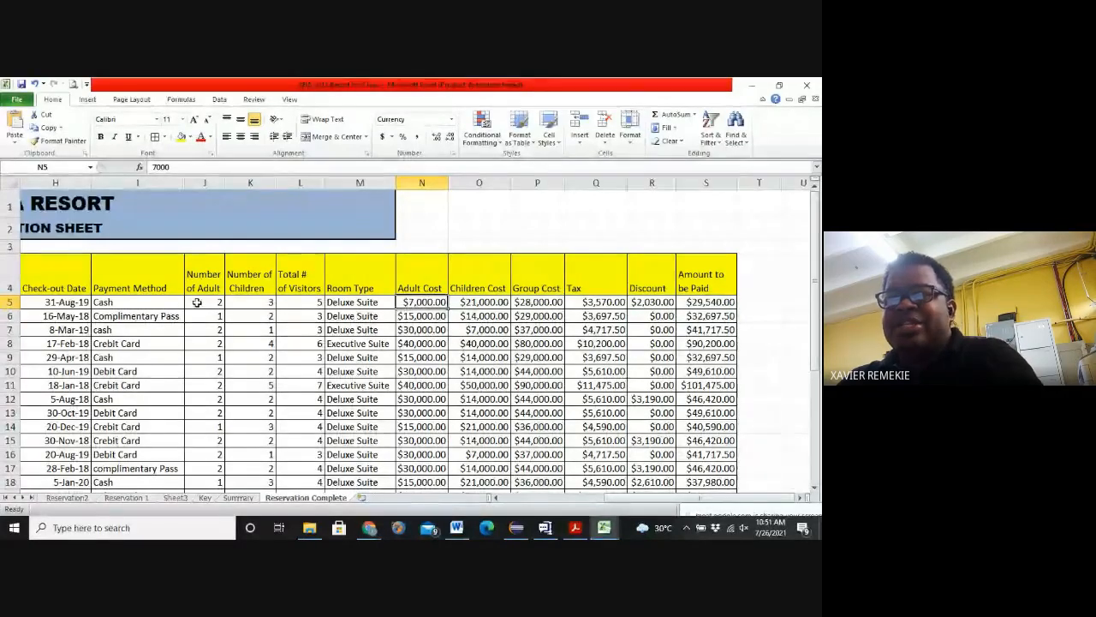
key(ctrl+z)
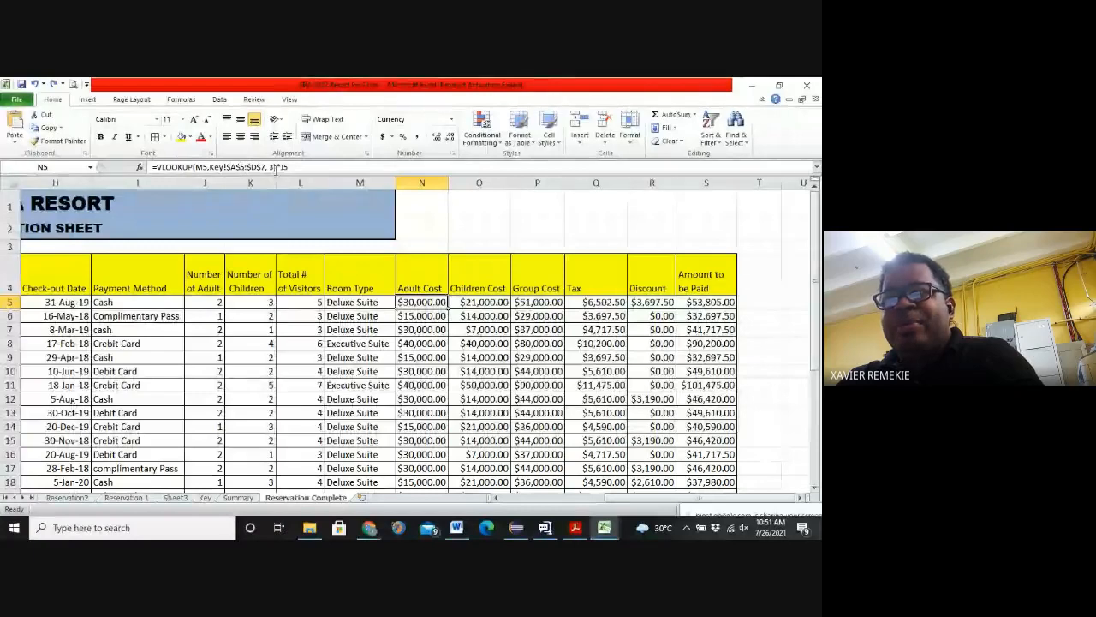
Step: Examine the VLOOKUP formula behind the Adult Cost in N5, especially its multiplication by J5, without changing it
drag(276, 167, 292, 167)
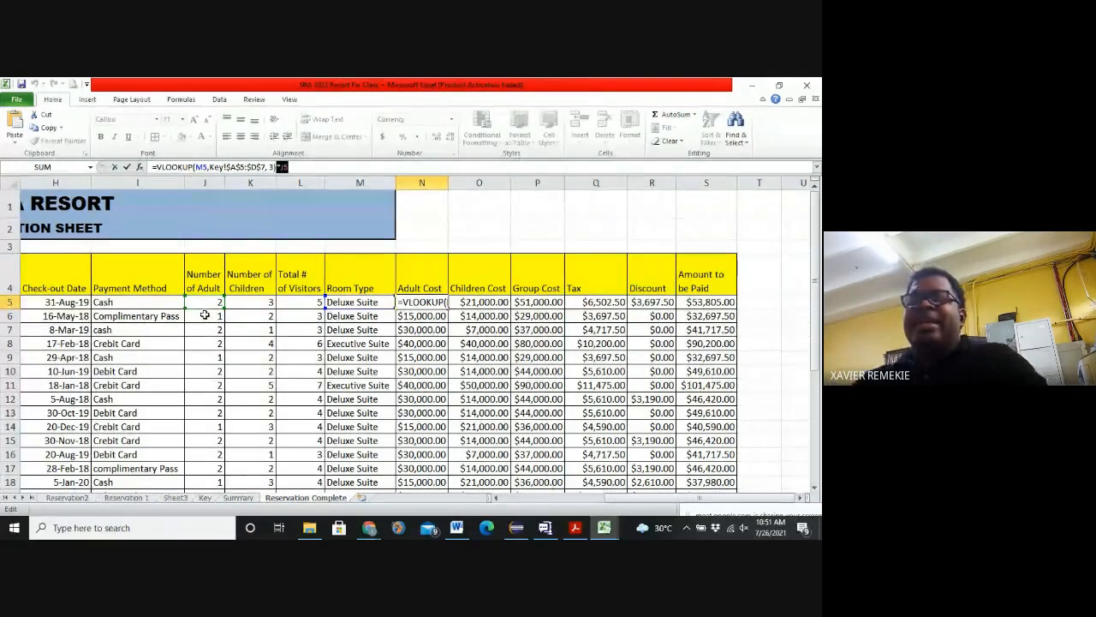
key(Return)
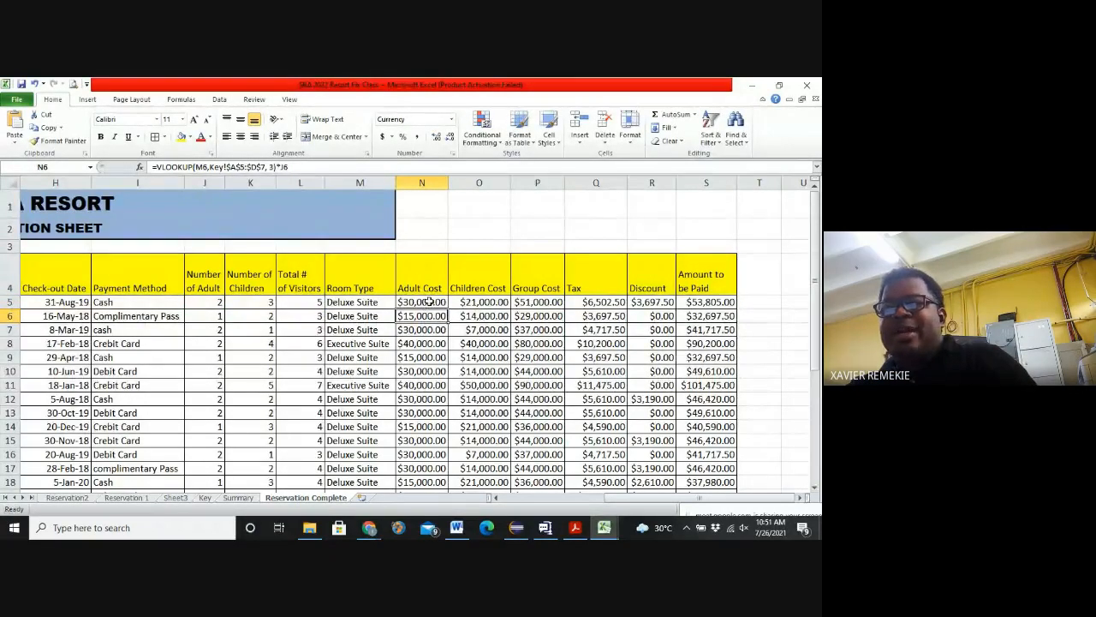
click(428, 301)
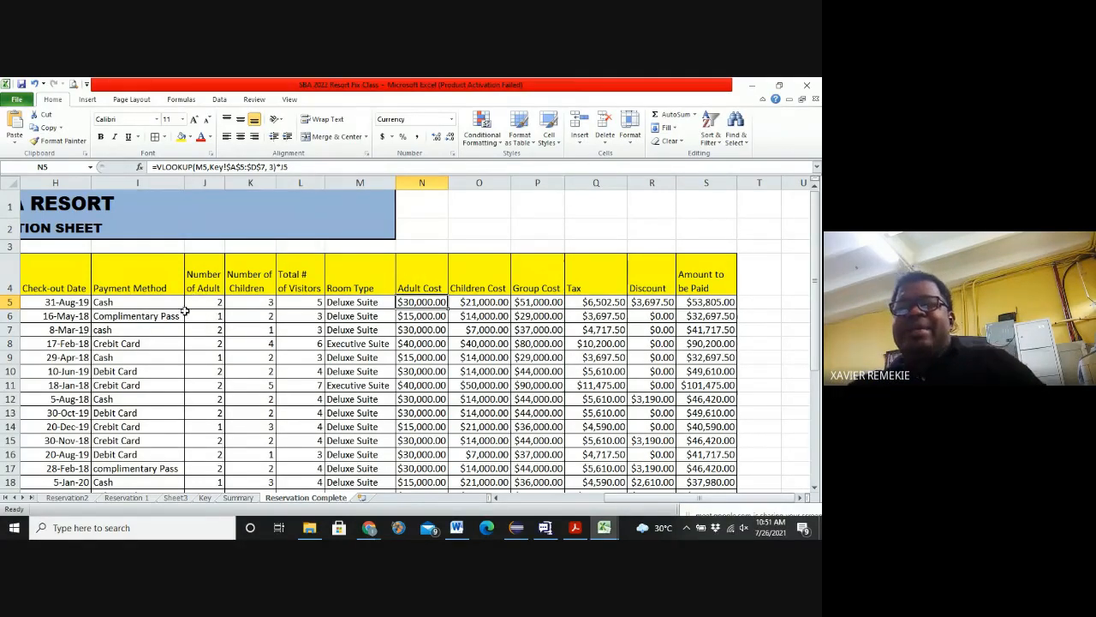
click(321, 167)
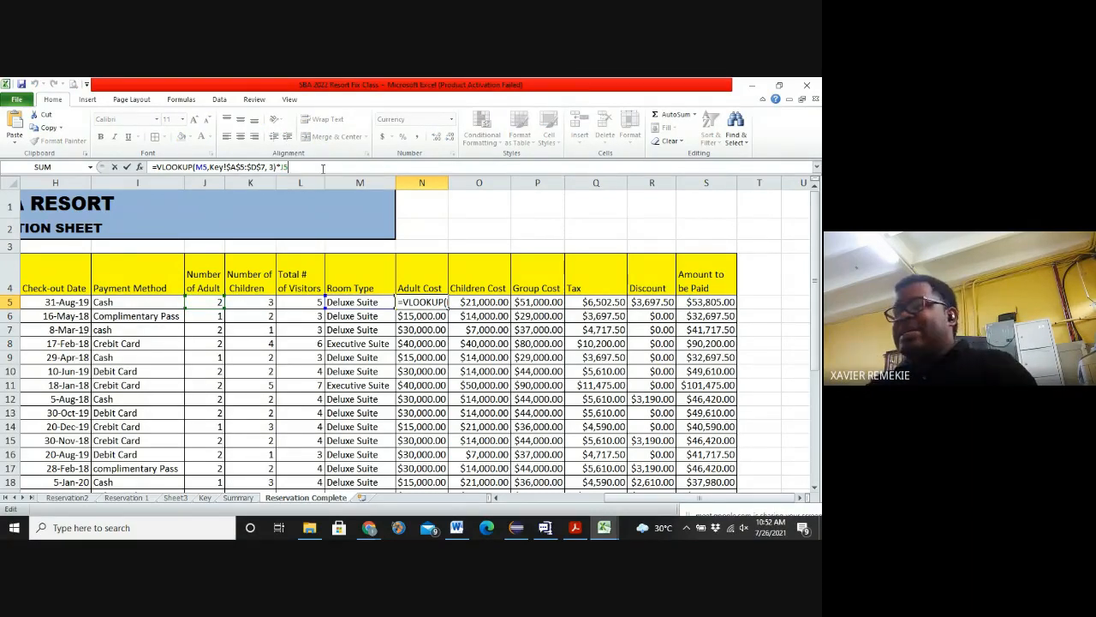
click(764, 272)
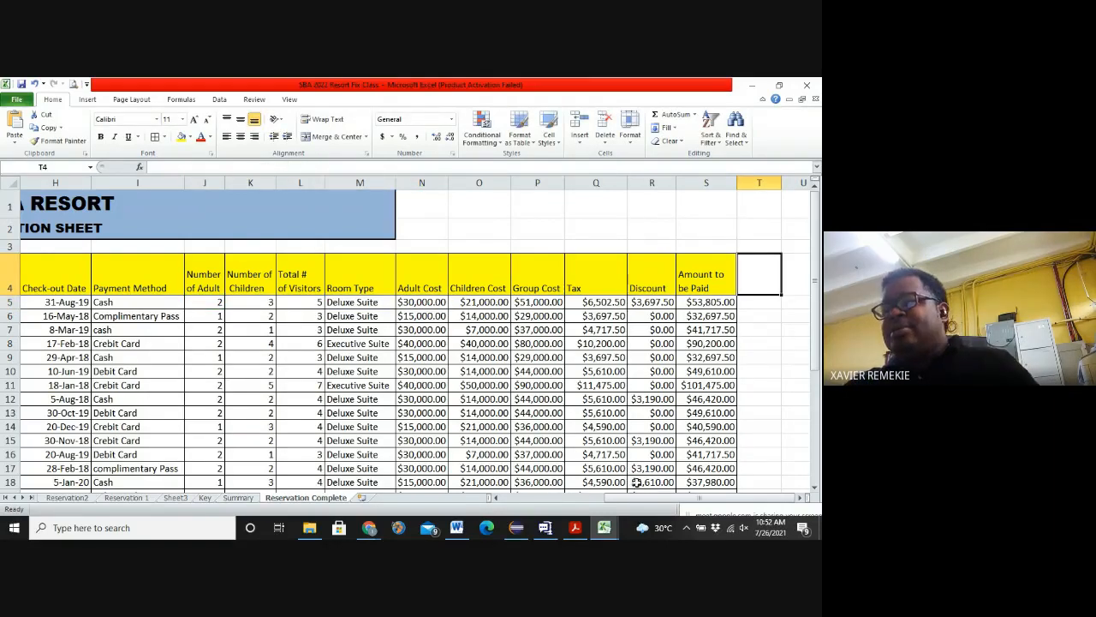
Step: Merge and center the XIAMBA RESORT title across columns A to S in row 1
scroll(625, 480, down, 1)
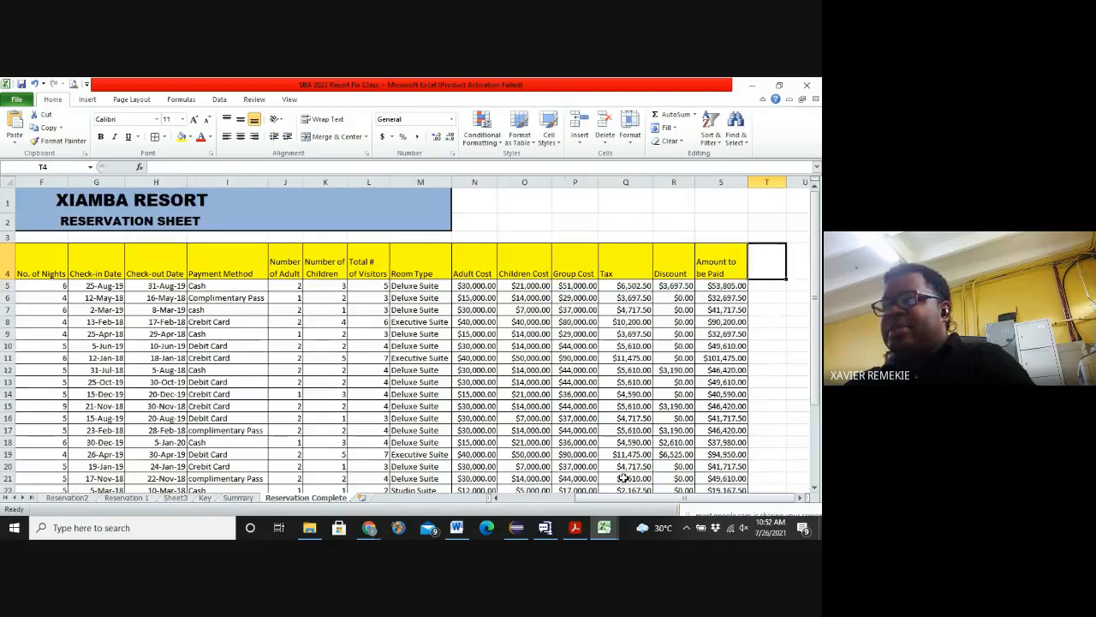
drag(635, 501, 449, 503)
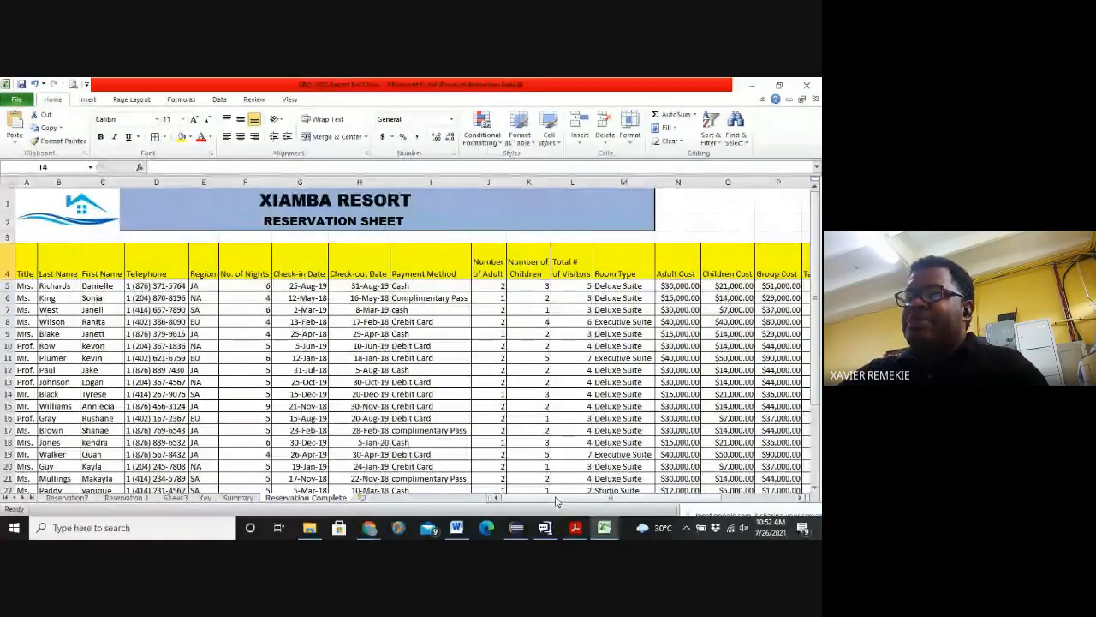
mouse_move(557, 501)
mouse_down()
mouse_move(610, 511)
mouse_move(575, 512)
mouse_up()
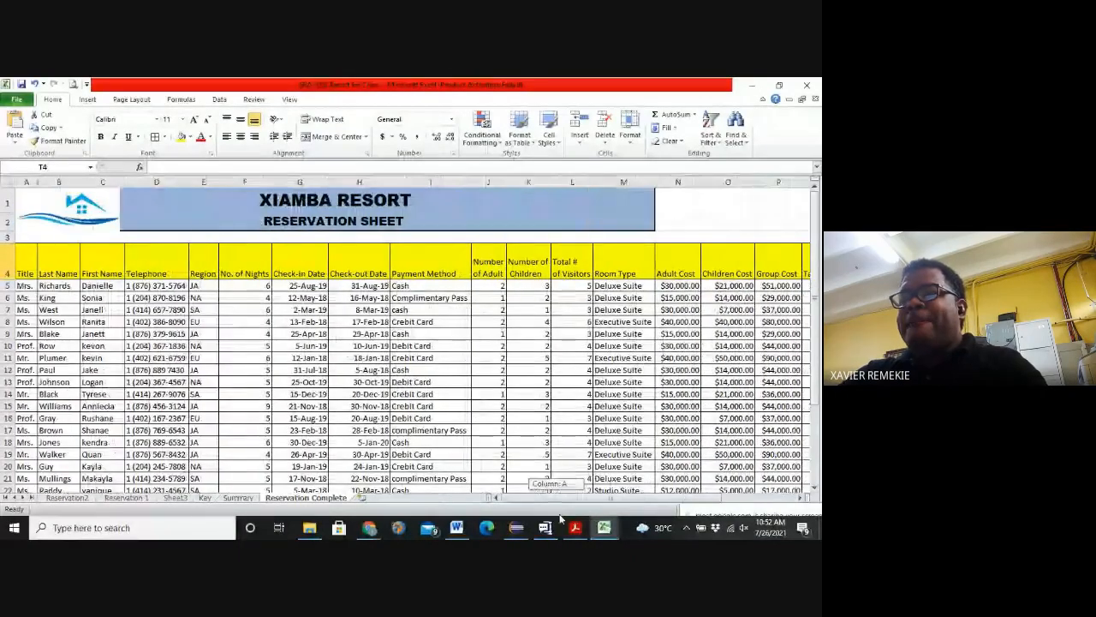
click(149, 200)
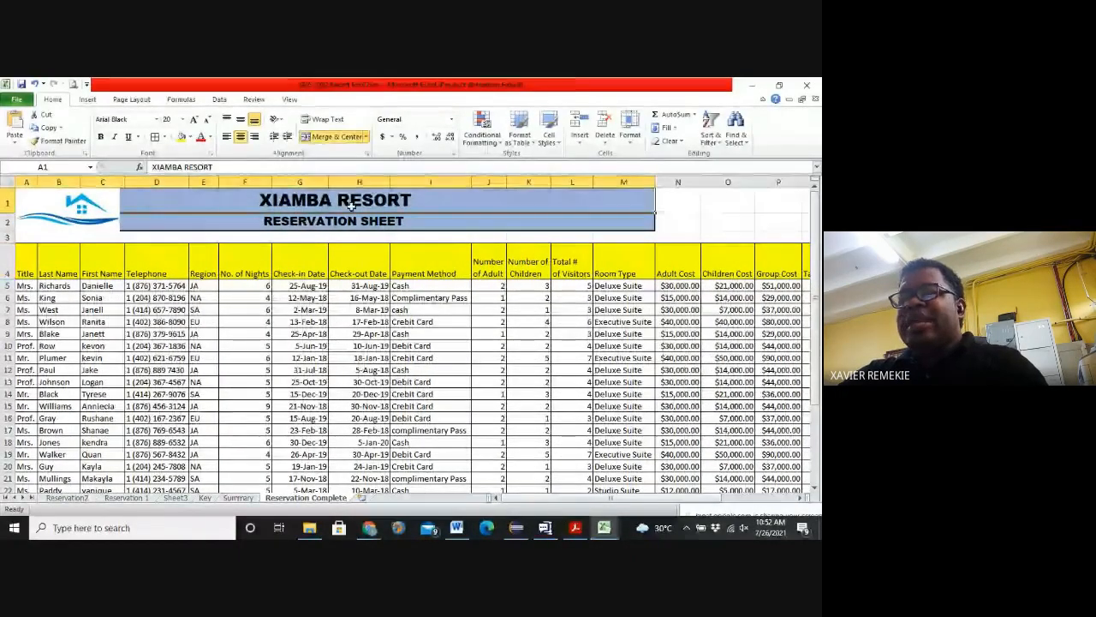
click(687, 200)
drag(125, 202, 723, 190)
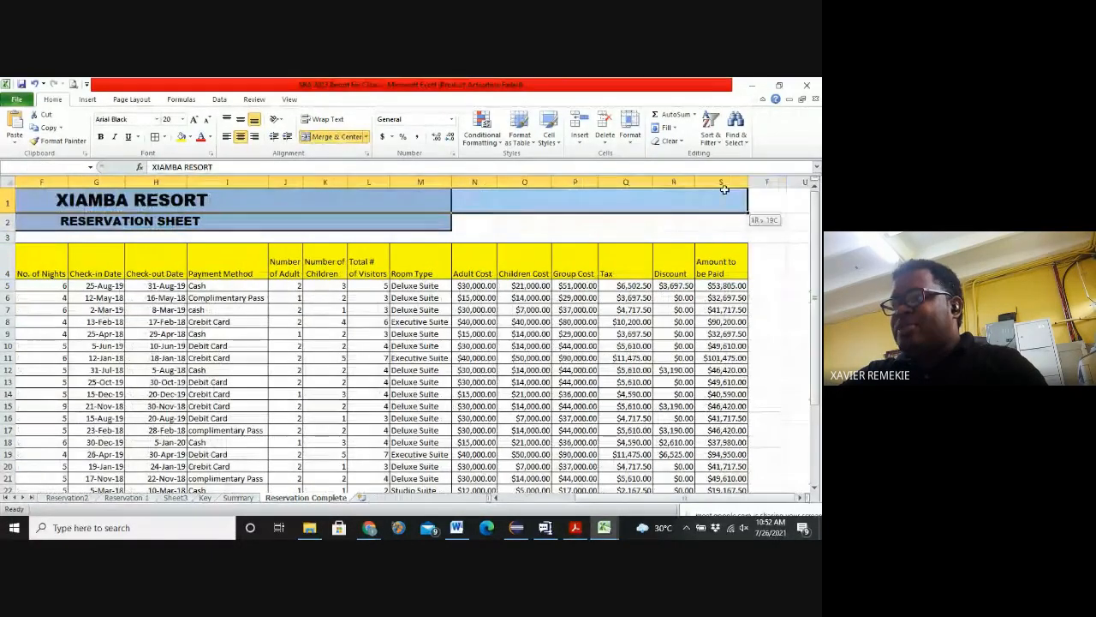
click(331, 139)
click(332, 140)
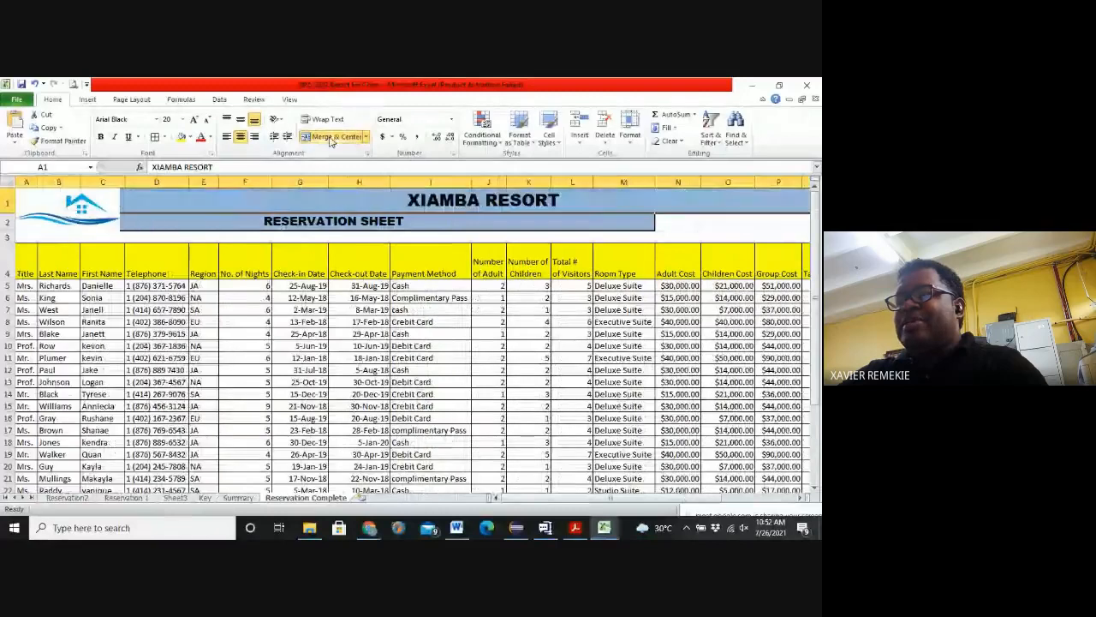
Step: Merge and center the RESERVATION SHEET subtitle across columns A to S in row 2
drag(152, 225, 715, 224)
click(331, 137)
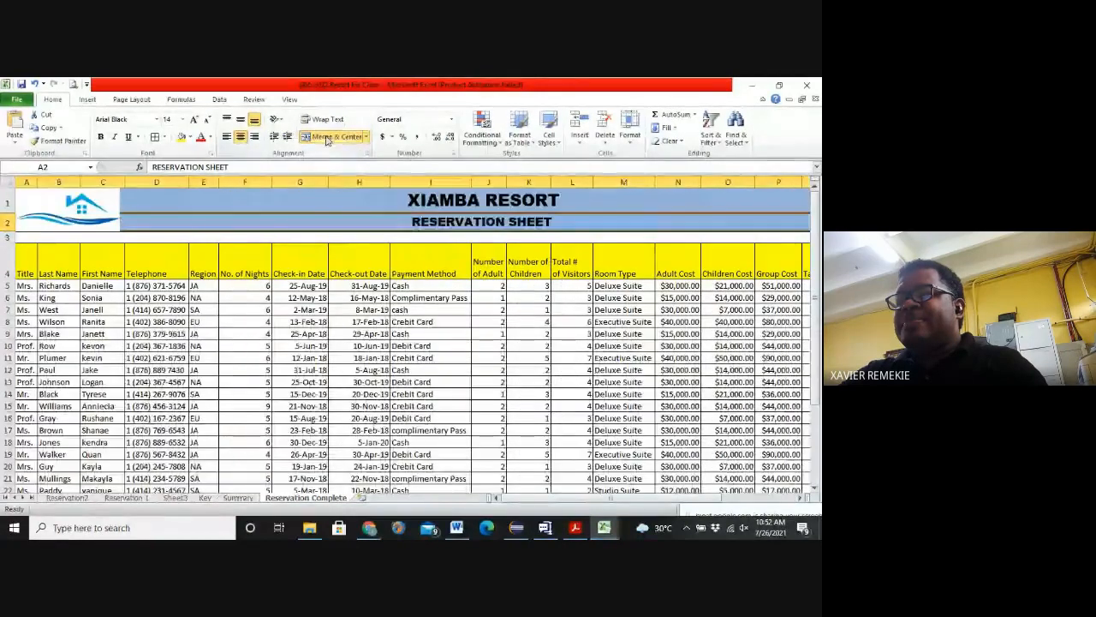
click(409, 312)
drag(408, 316, 409, 323)
click(79, 216)
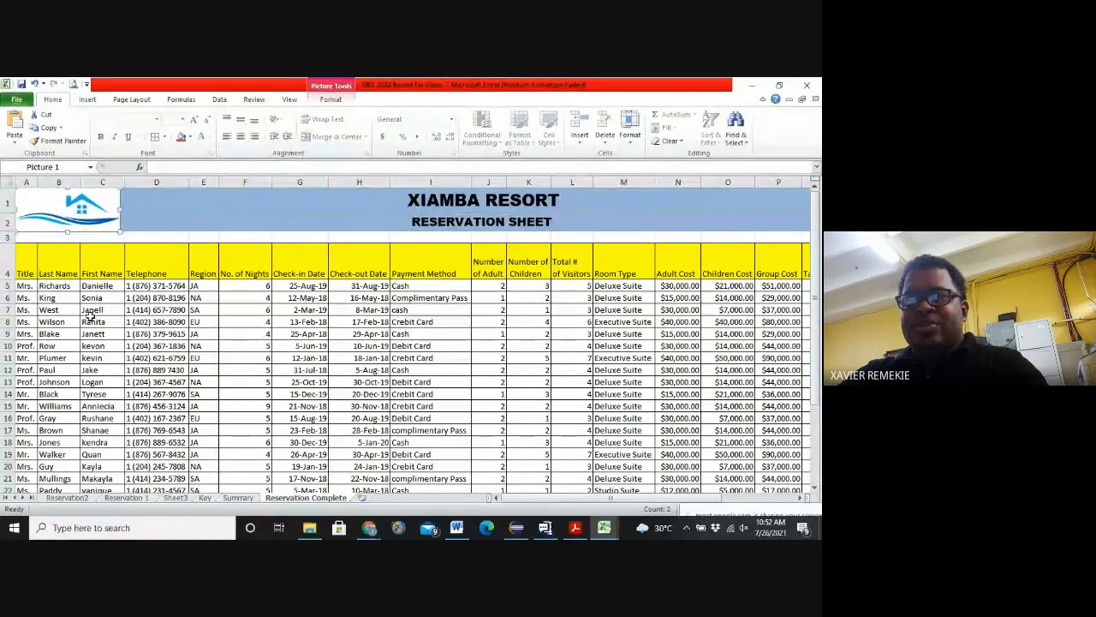
Step: Review the reservation records in rows 5 through 34, from the first guest to the last
click(203, 357)
scroll(130, 342, down, 3)
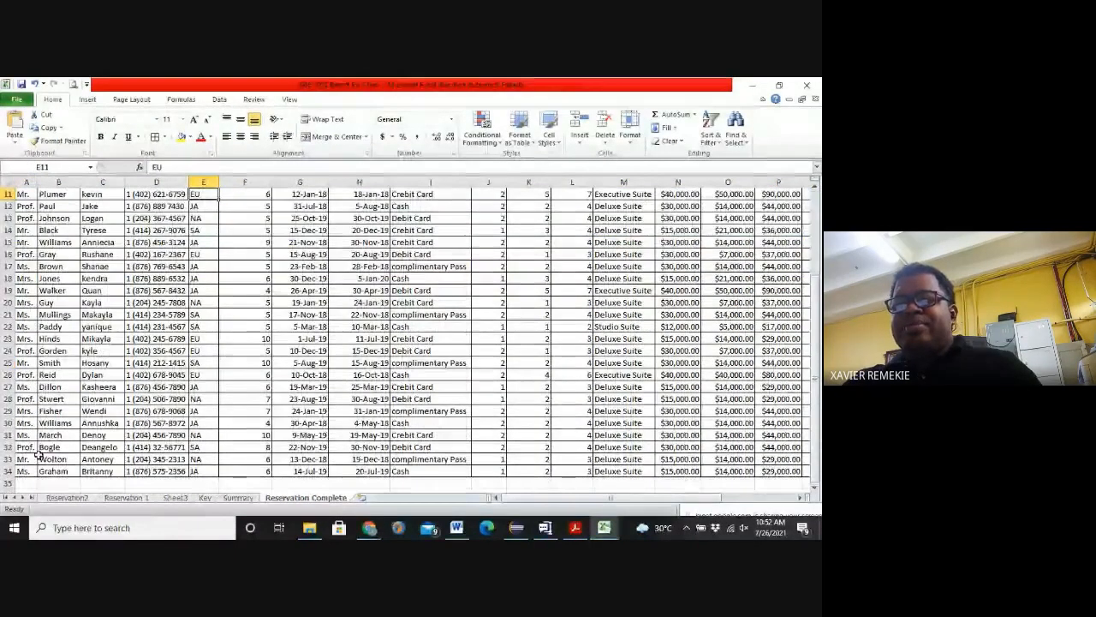
scroll(19, 330, up, 3)
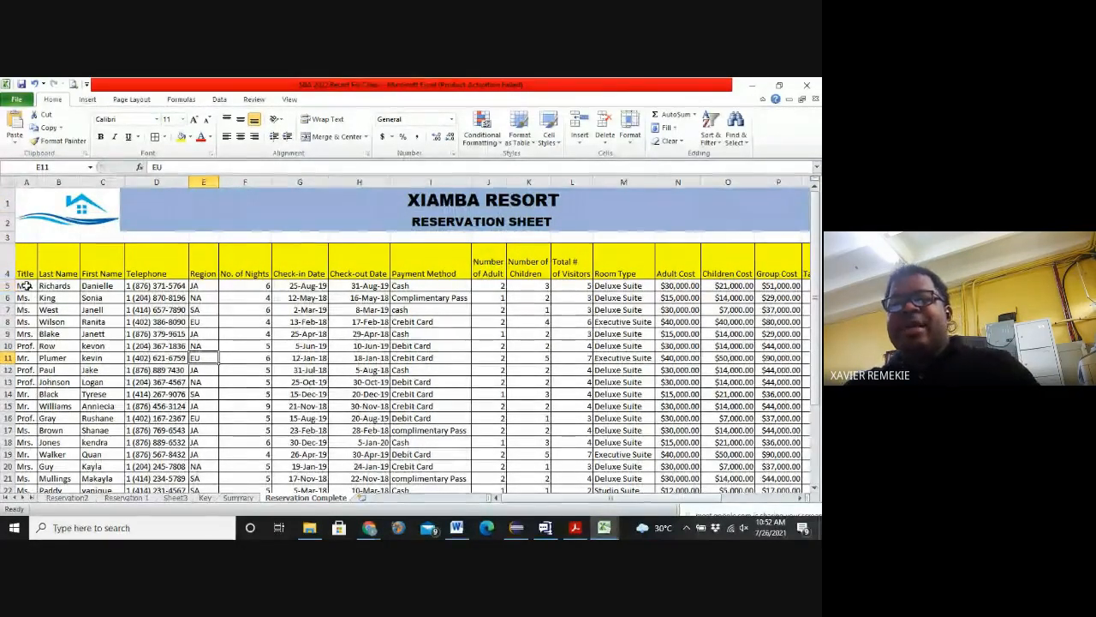
scroll(22, 291, down, 3)
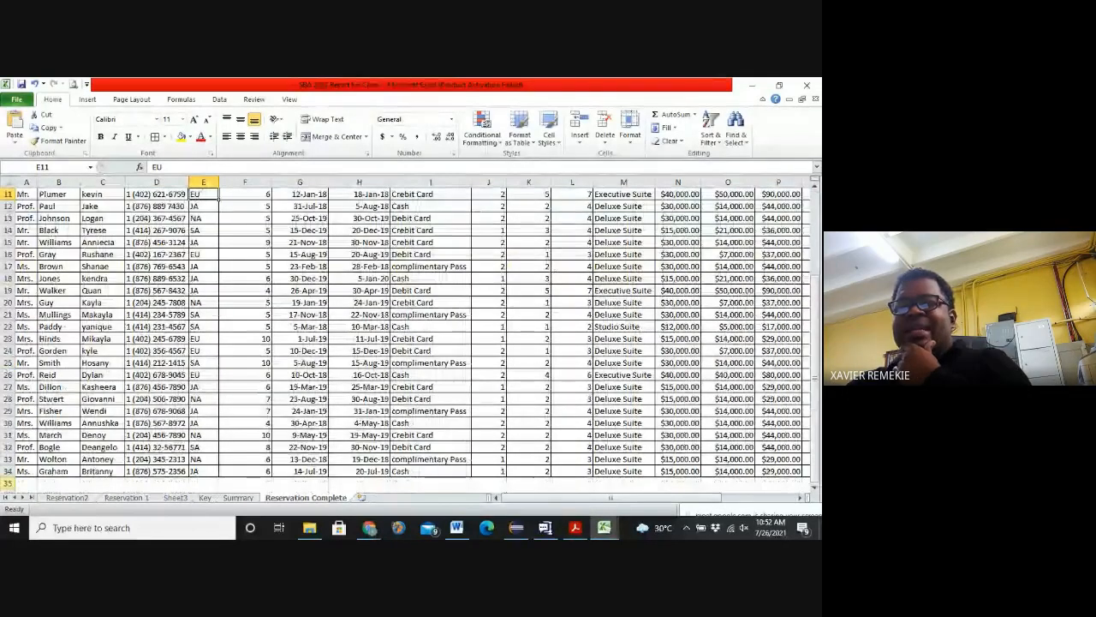
scroll(6, 291, up, 3)
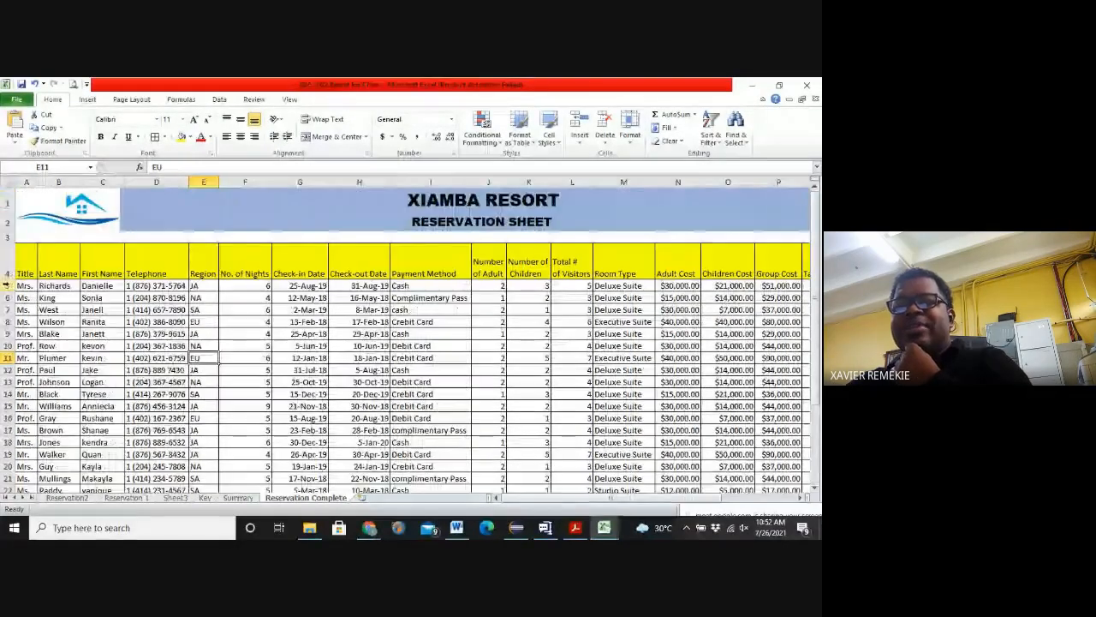
drag(6, 285, 11, 387)
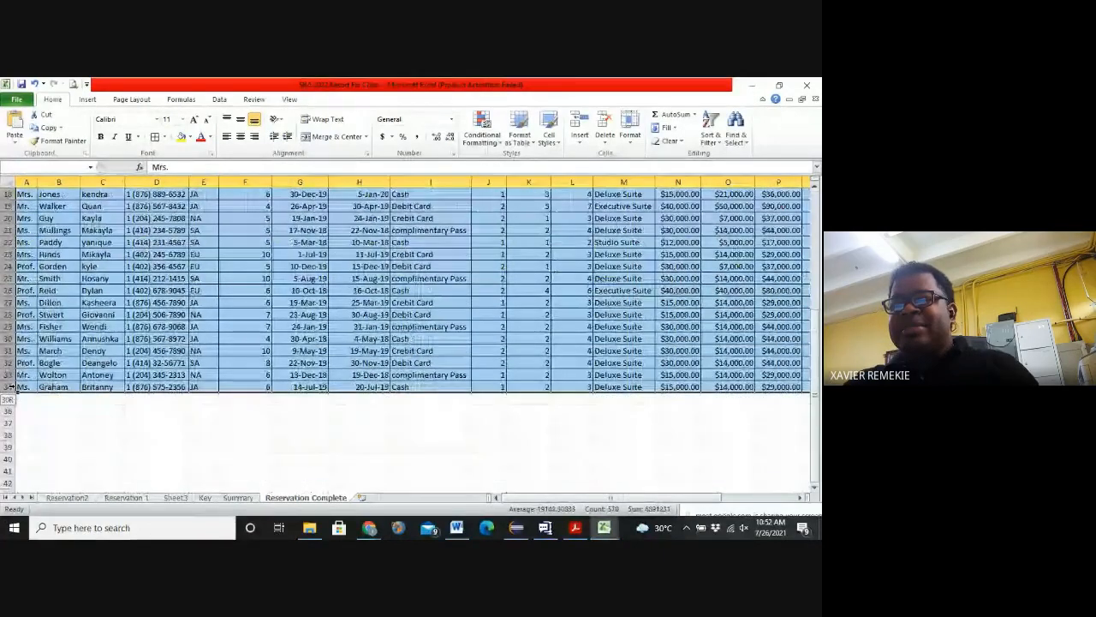
click(108, 329)
scroll(210, 380, up, 6)
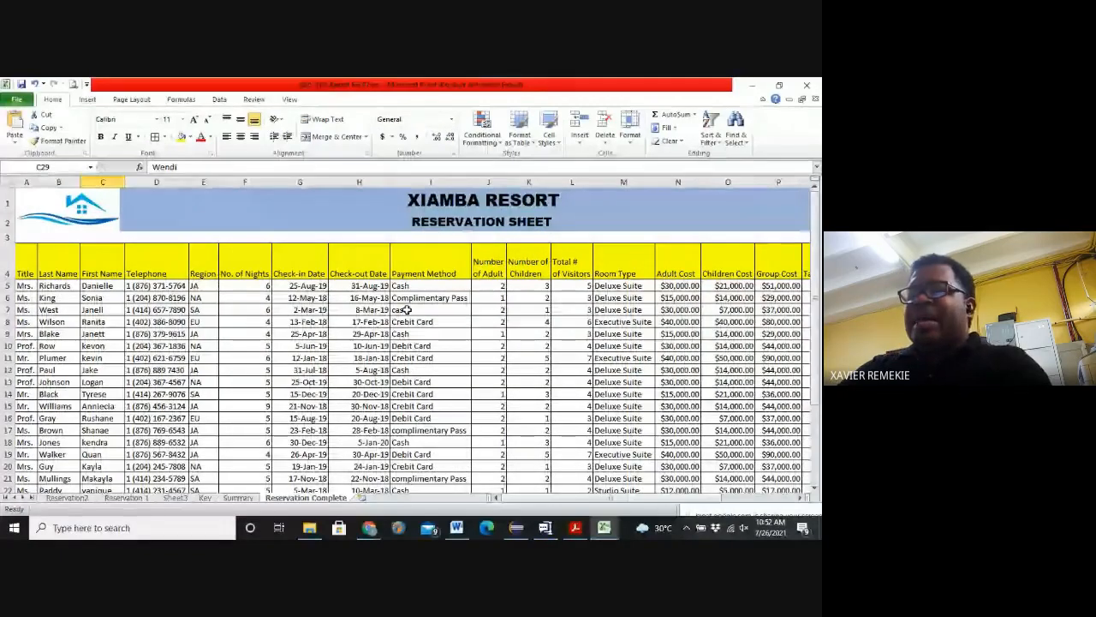
Step: Compare the Room Type formulas in M5 and M6, and replace the one in M5 with the text Delux Suite
drag(524, 499, 591, 514)
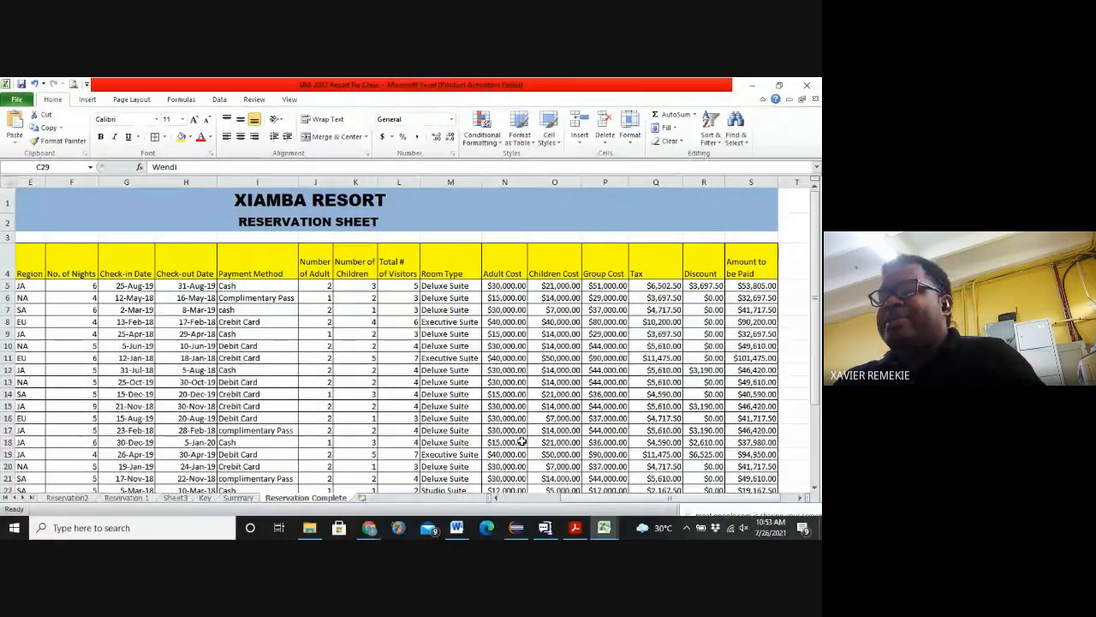
click(454, 286)
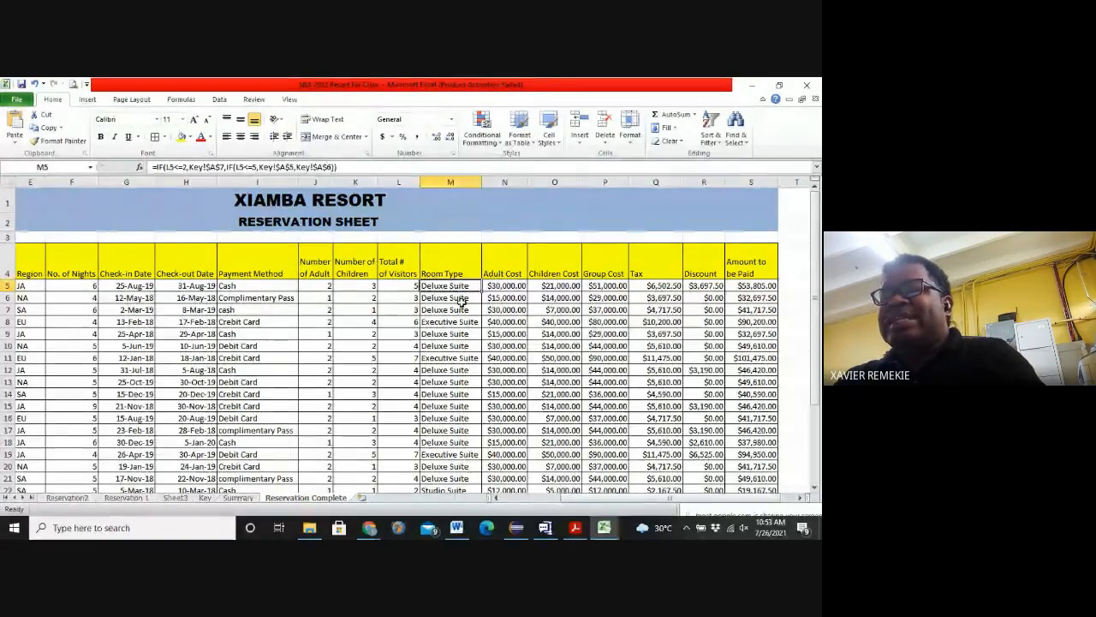
click(457, 298)
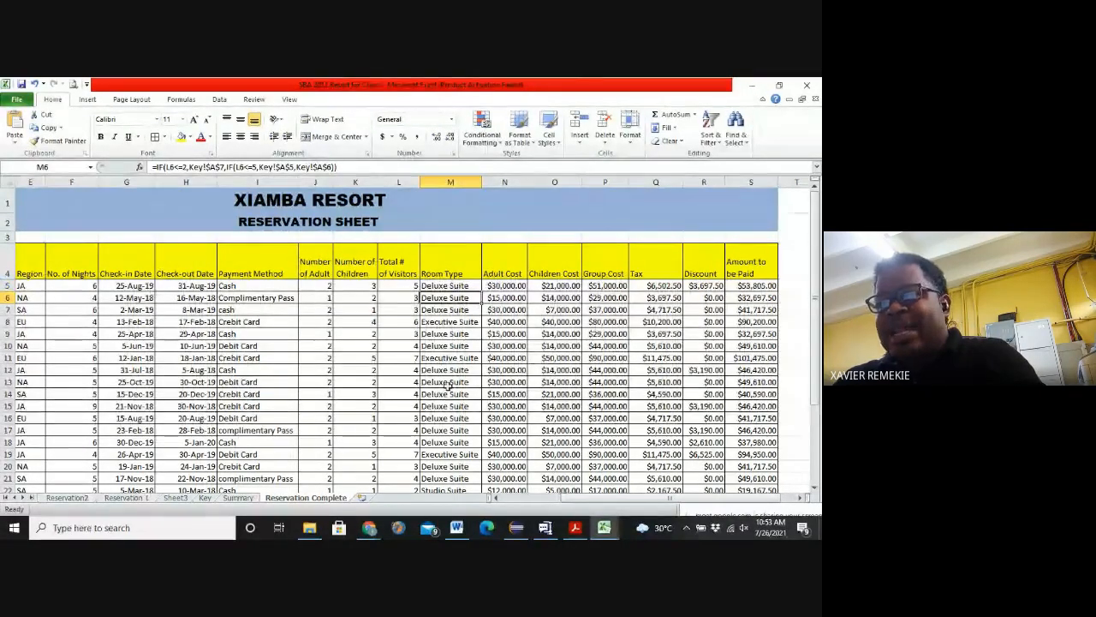
click(462, 286)
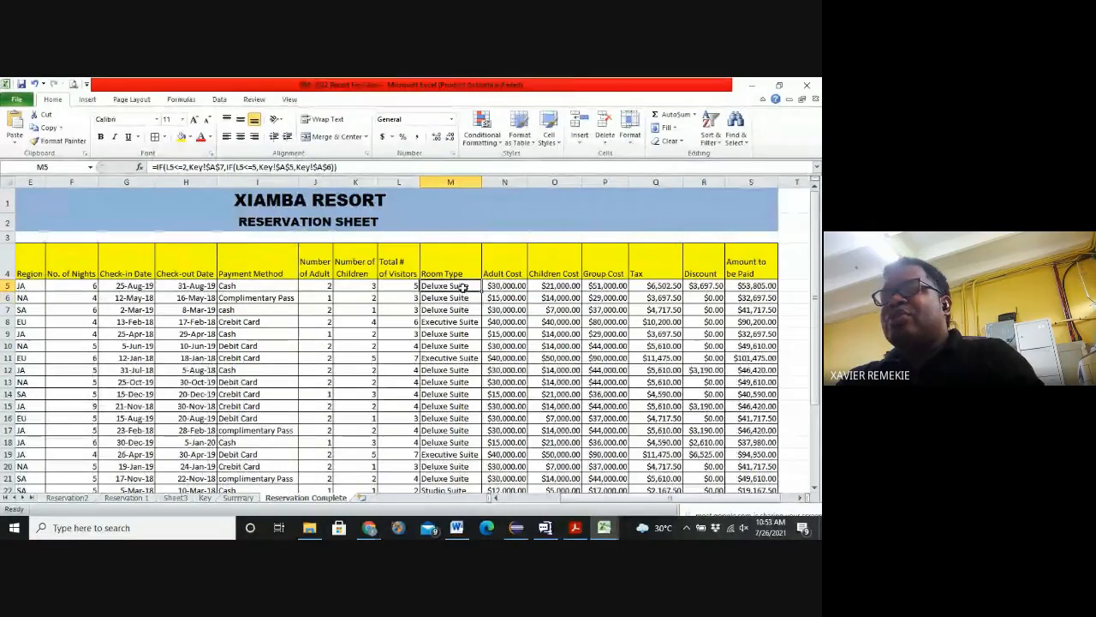
text(Delux)
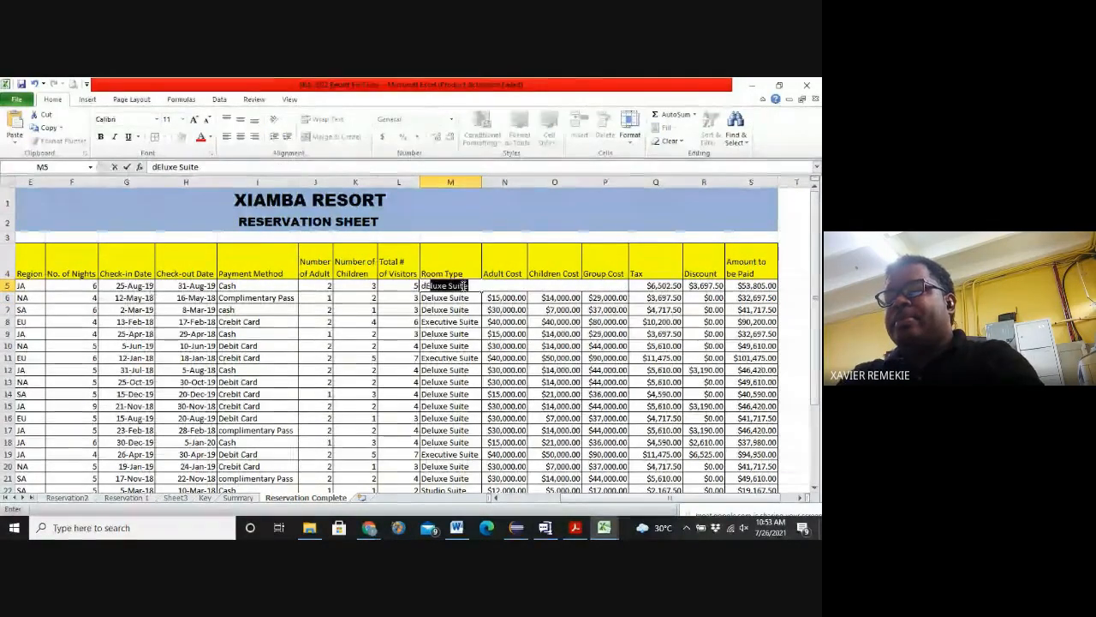
text( Suite)
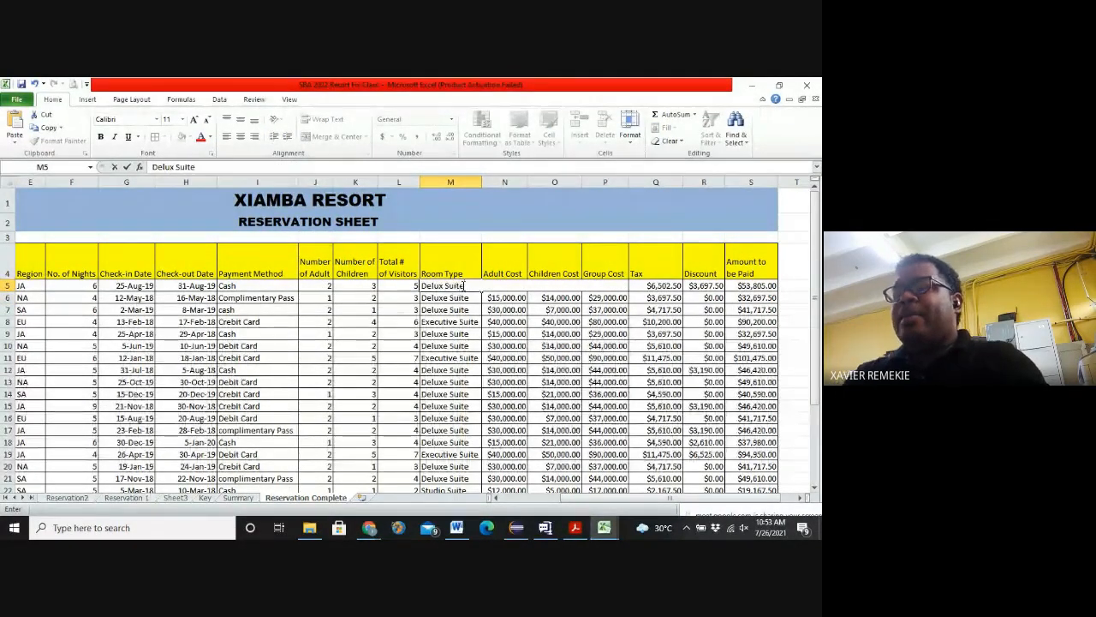
key(Return)
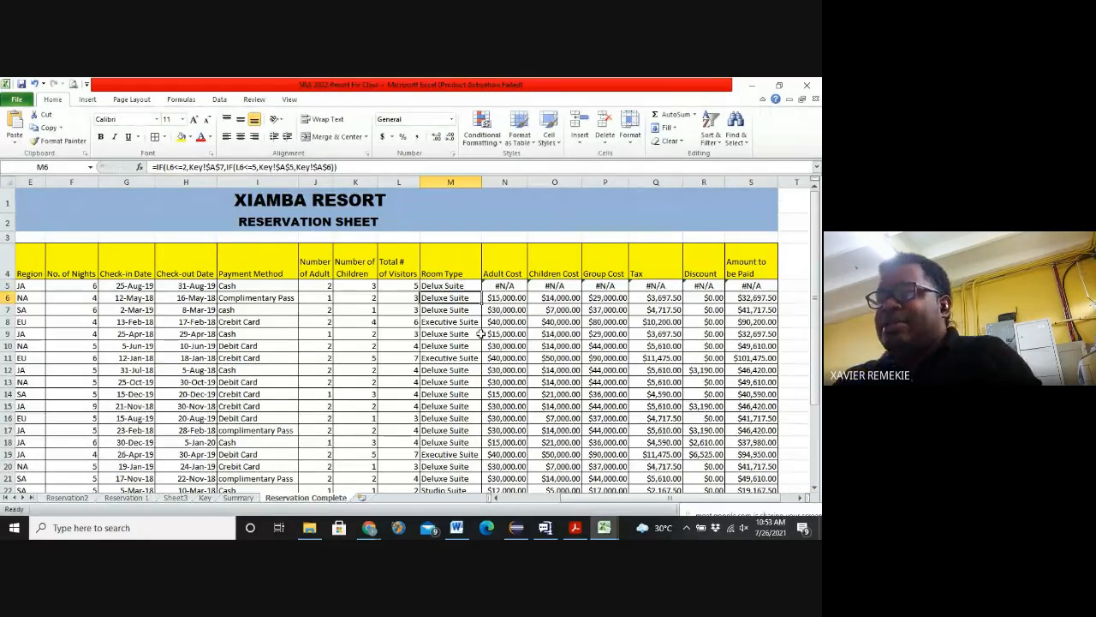
Step: Correct the text in M5 to Deluxe Suite and compare it with the Room Type formula in M6
click(443, 285)
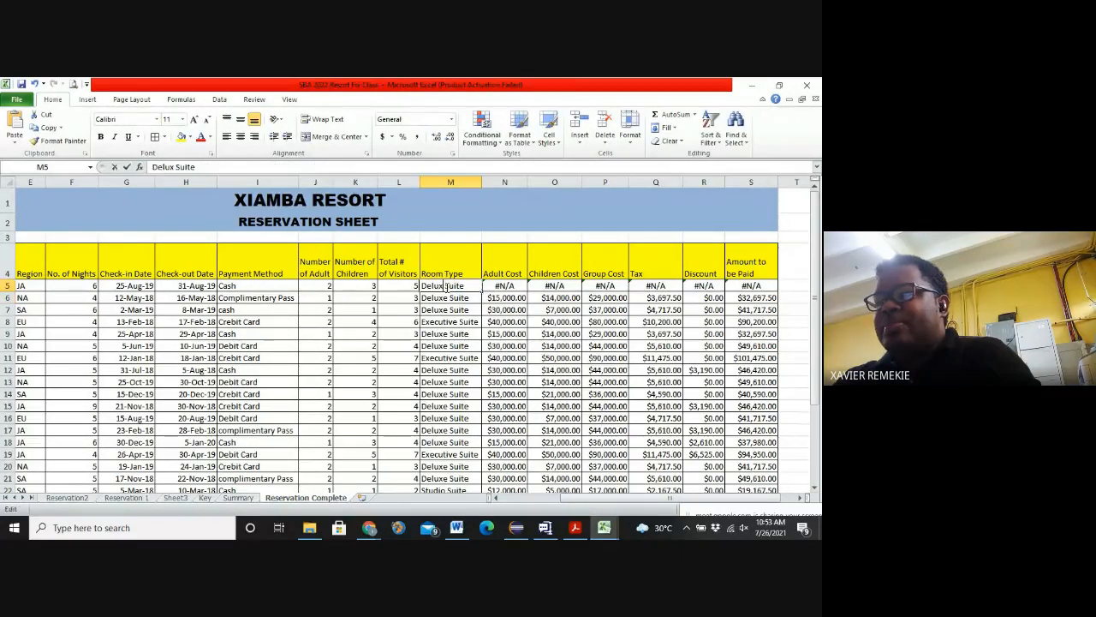
double_click(446, 286)
key(Return)
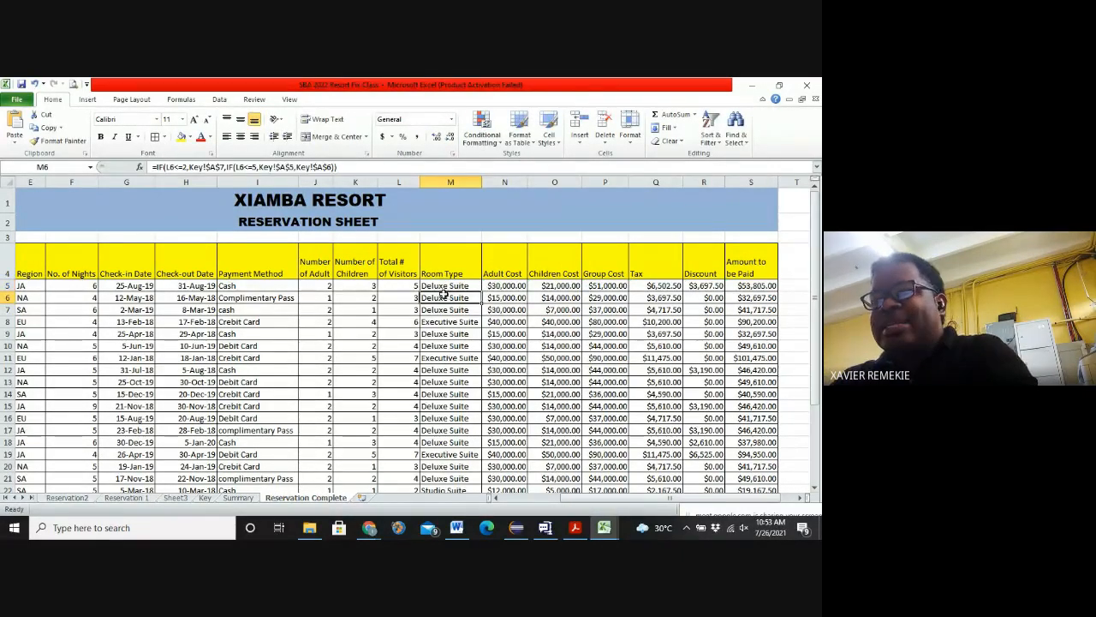
click(443, 284)
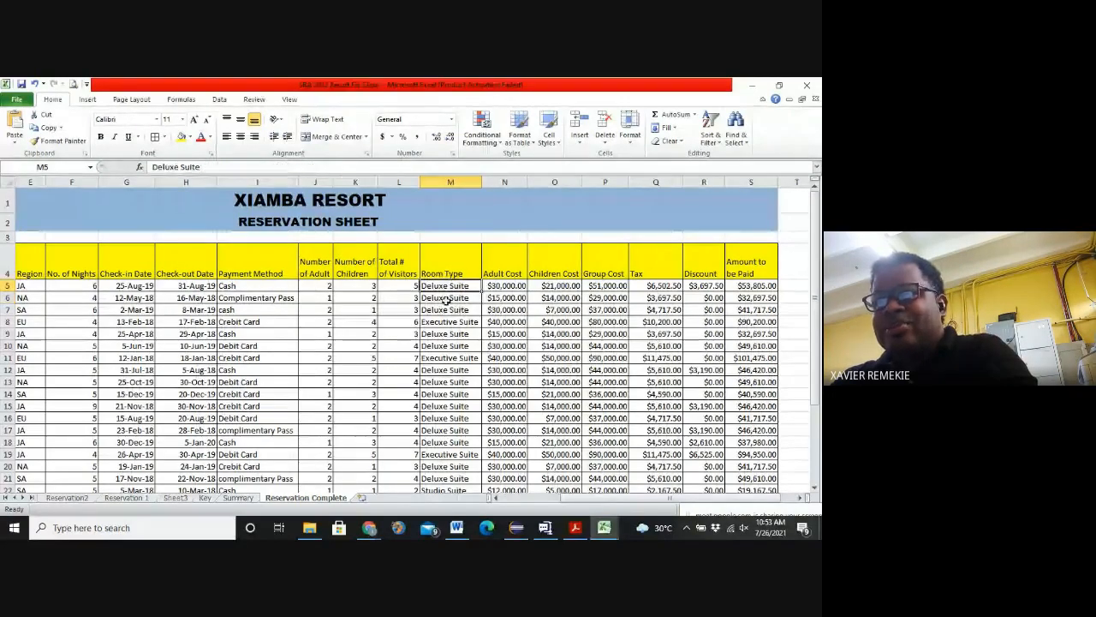
click(446, 298)
click(447, 285)
click(446, 297)
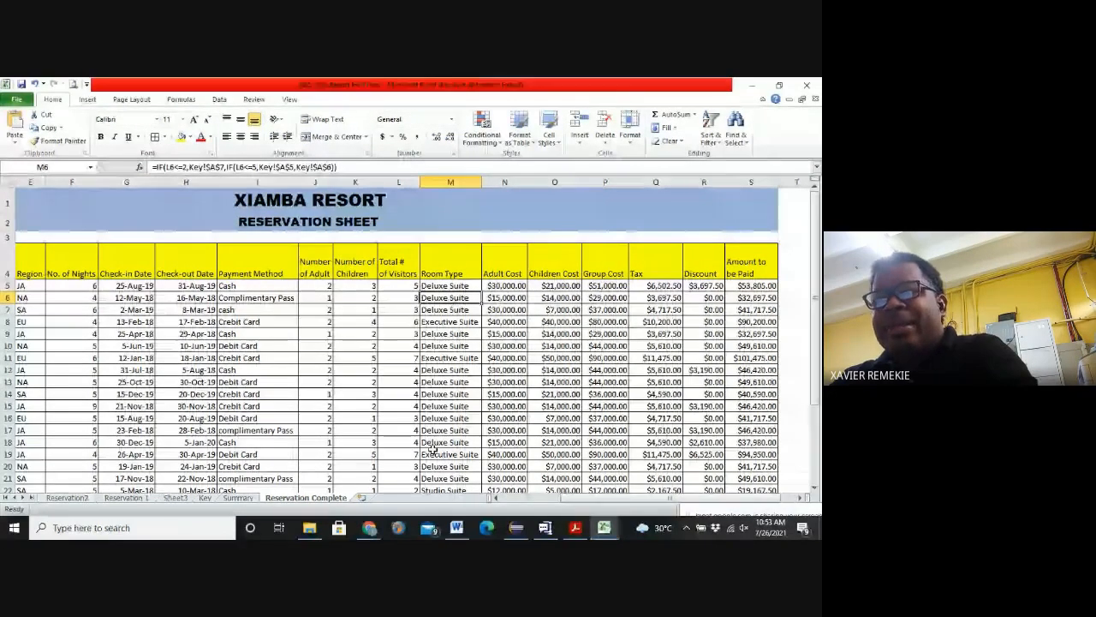
Step: Display the formulas in the sheet's cells and undo the typed Room Type text in M5 to restore its IF formula
key(ctrl+grave)
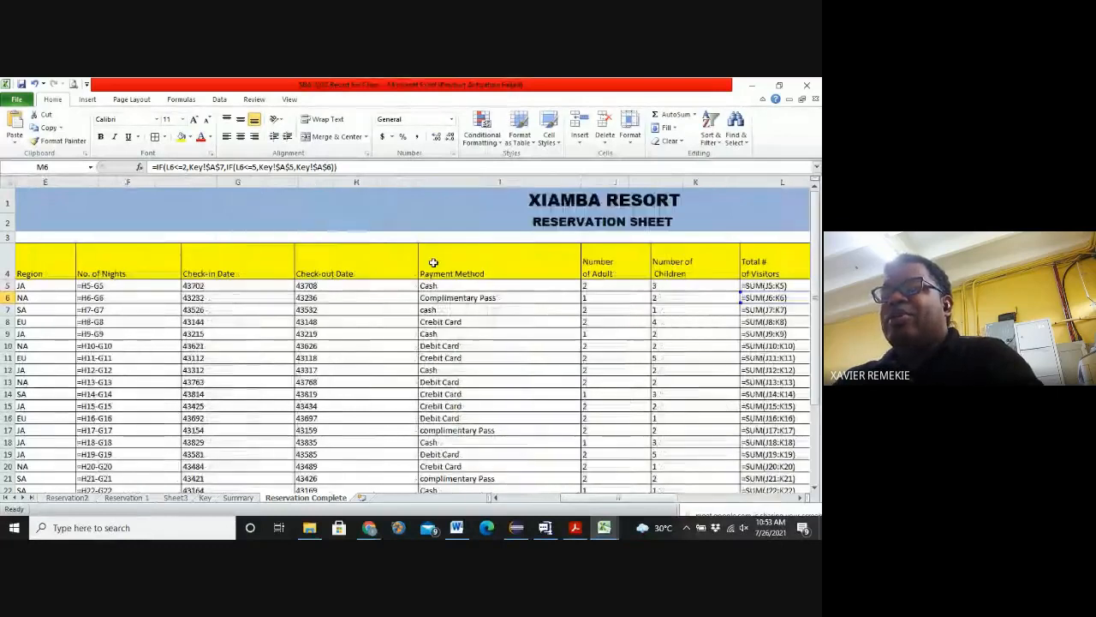
drag(570, 496, 618, 512)
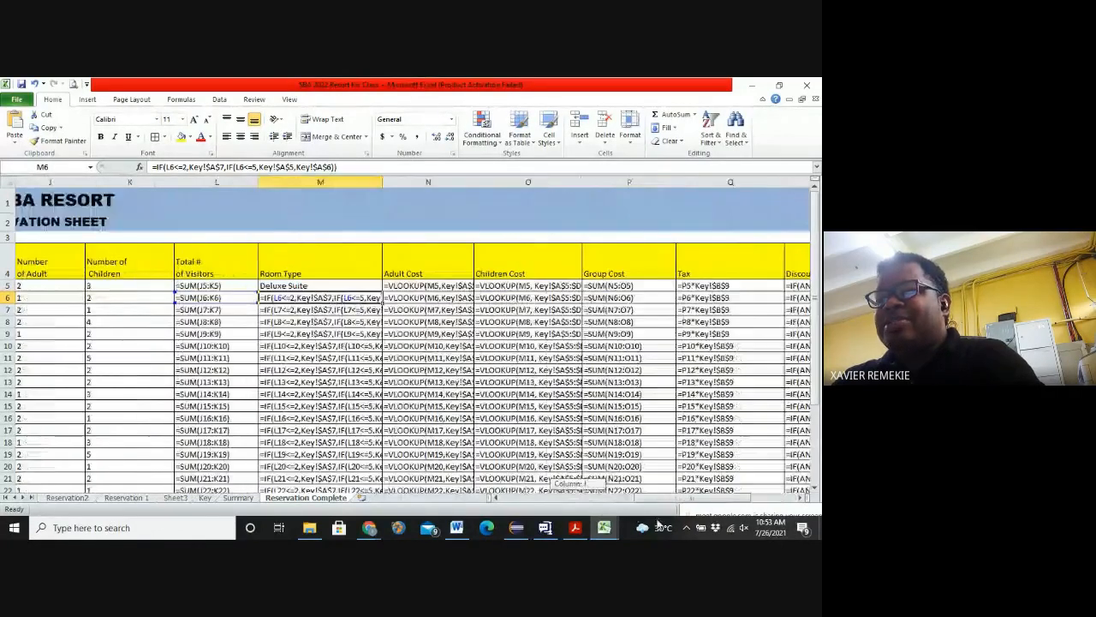
click(300, 285)
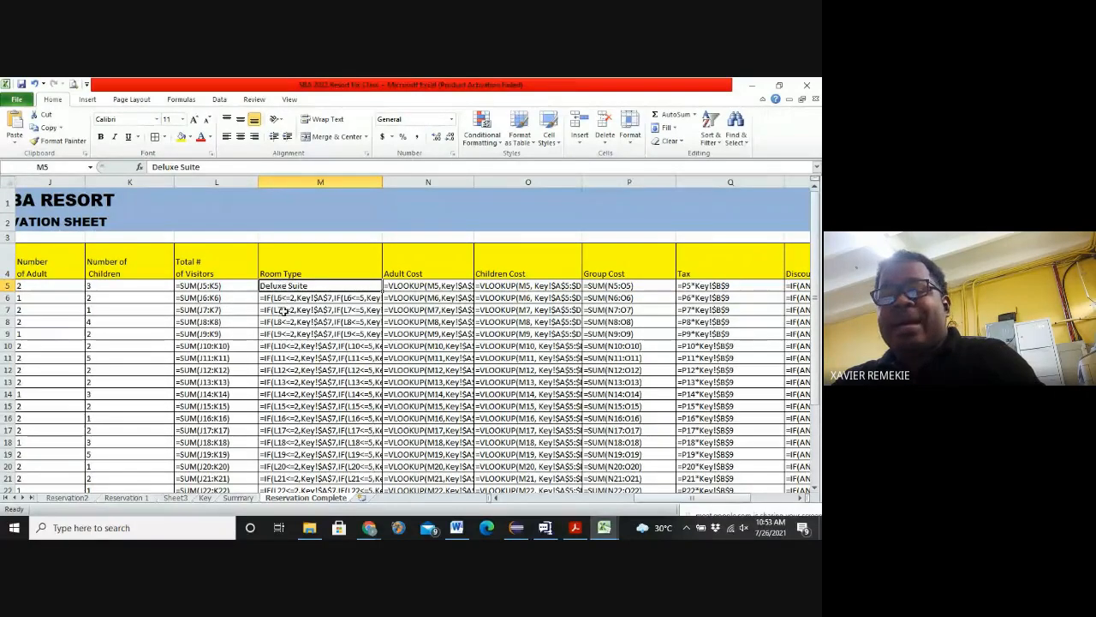
key(ctrl+z)
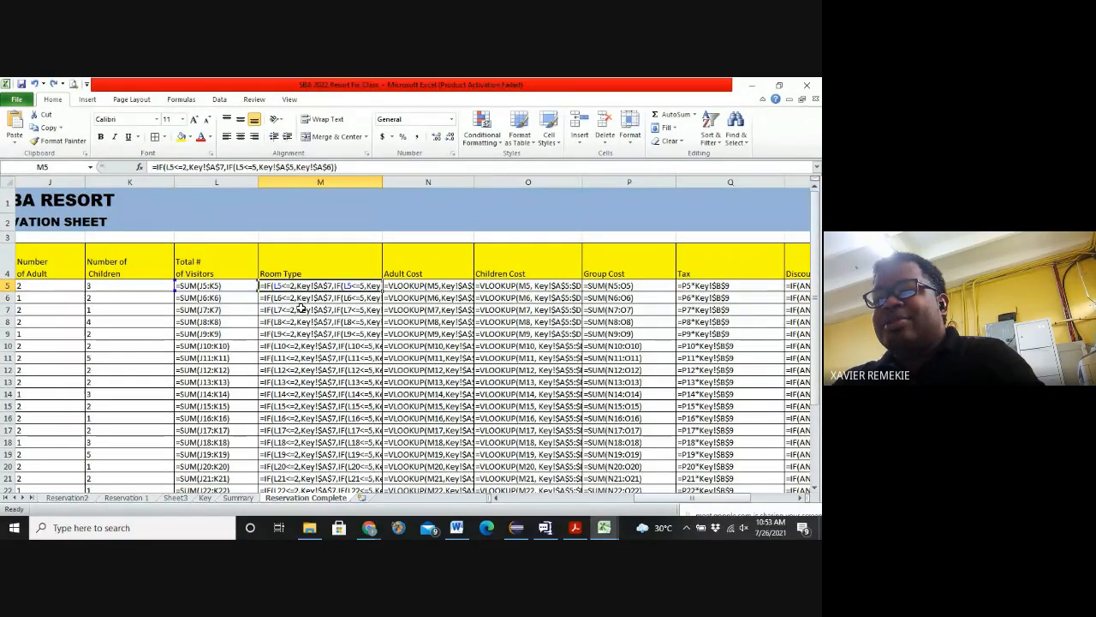
Step: Examine the formulas in each column from Total # of Visitors to Amount to be Paid, ending with columns L through S selected together
click(338, 320)
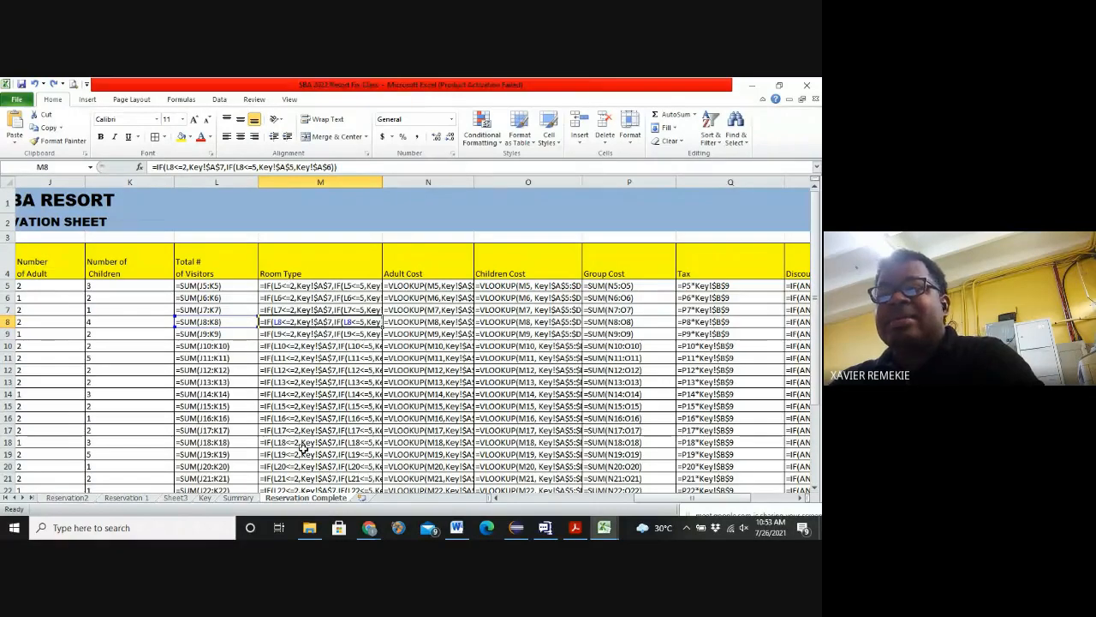
click(207, 182)
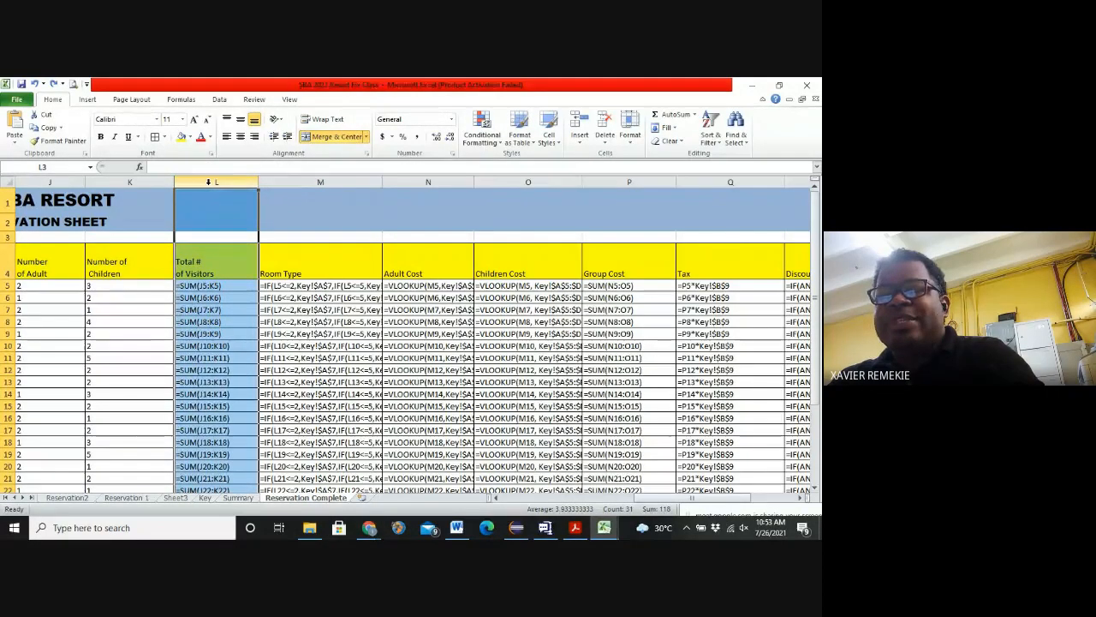
click(320, 181)
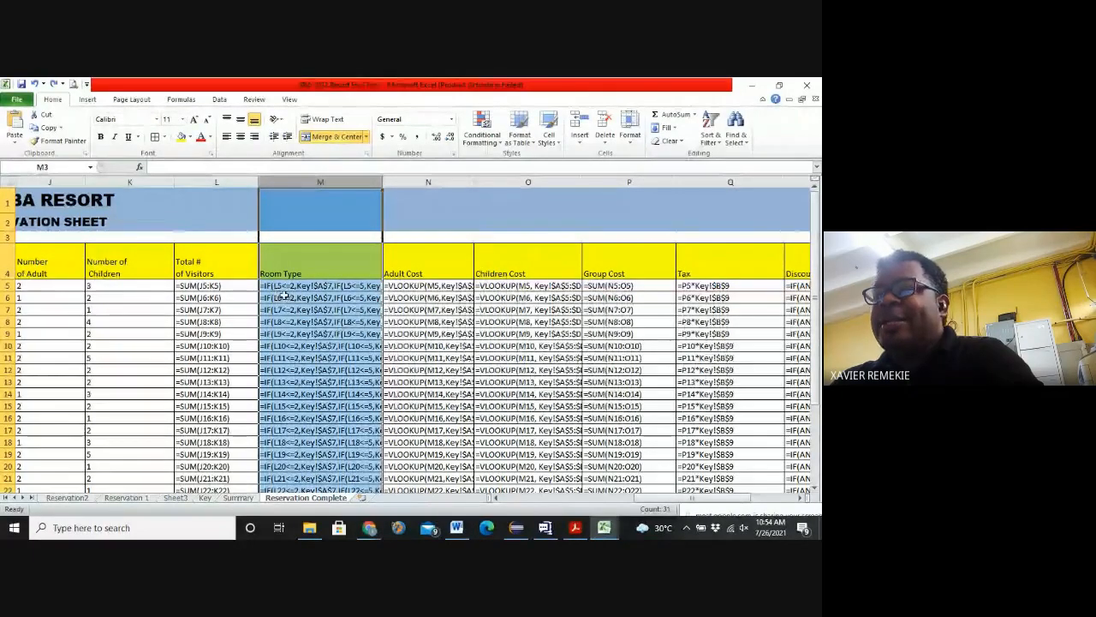
click(428, 182)
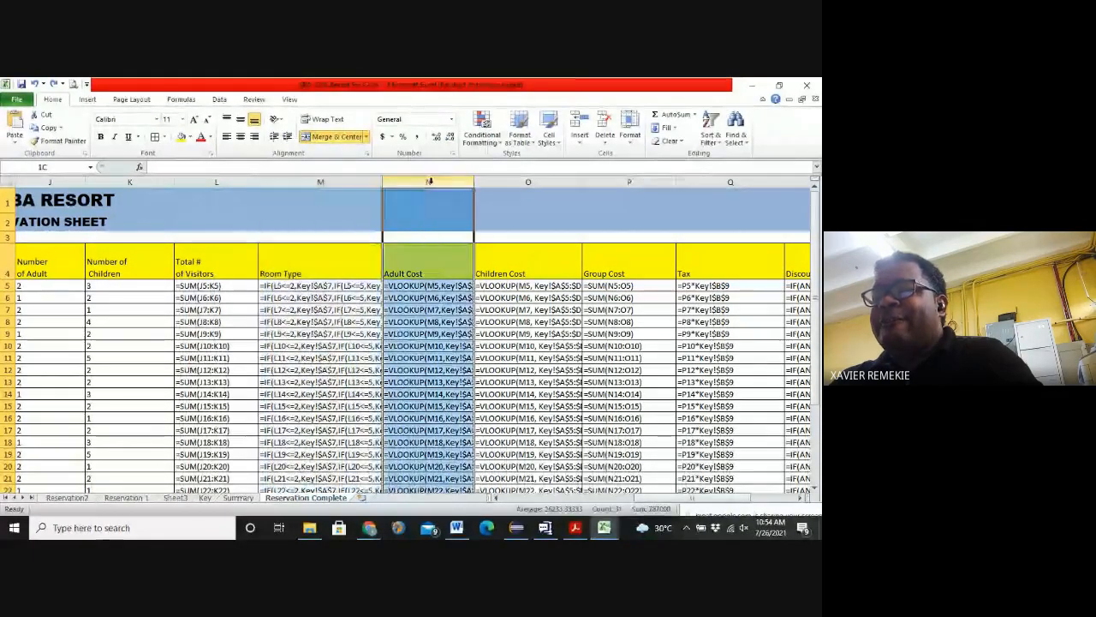
click(519, 182)
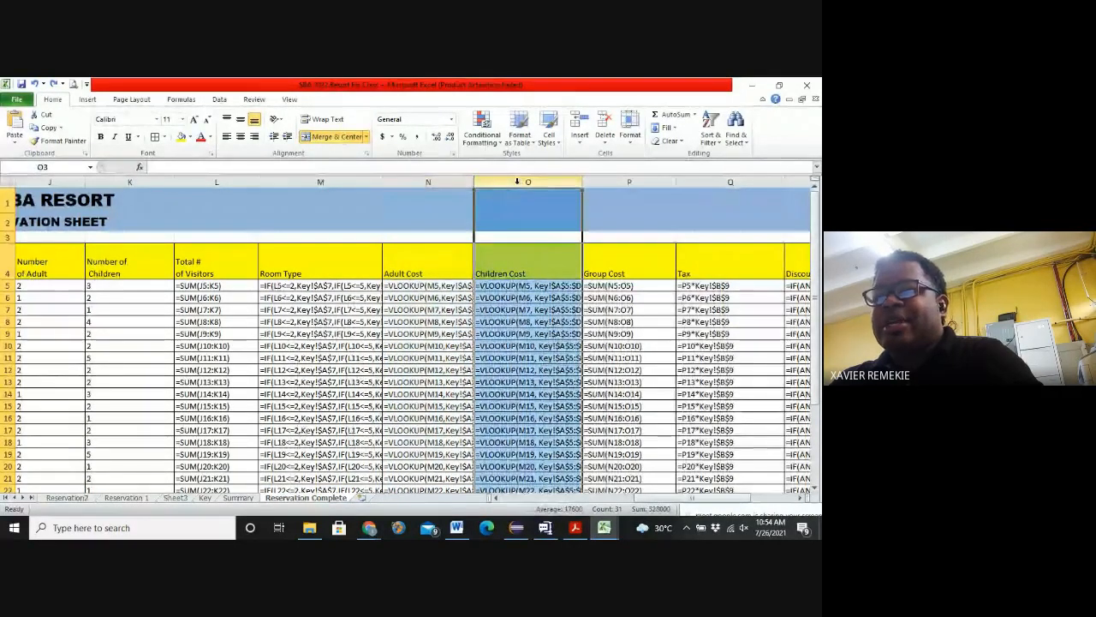
click(626, 182)
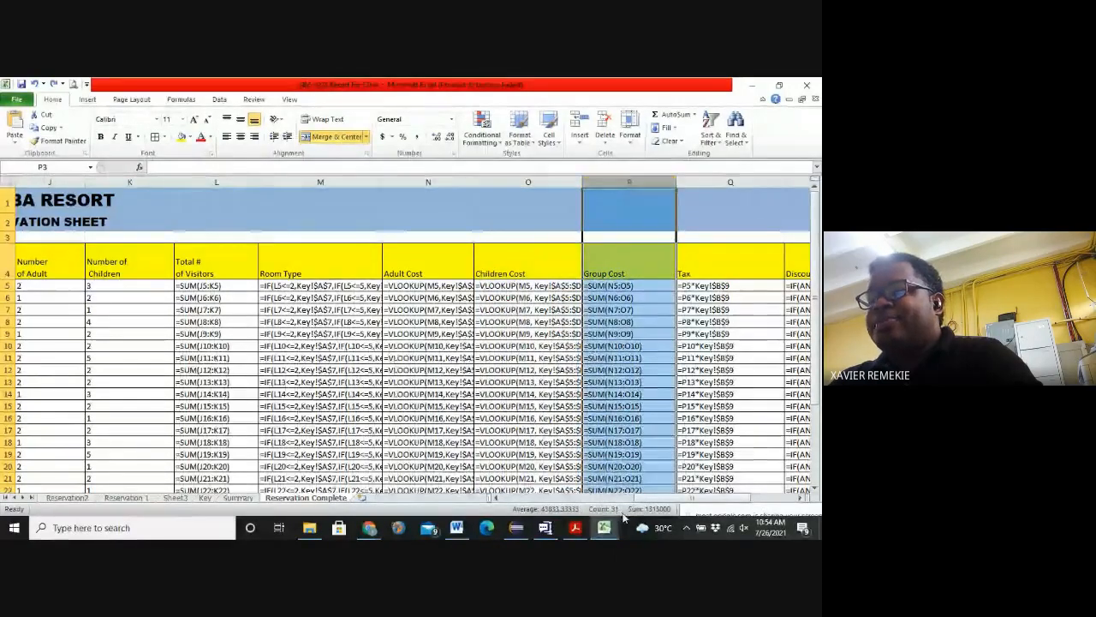
drag(666, 498, 703, 511)
click(471, 182)
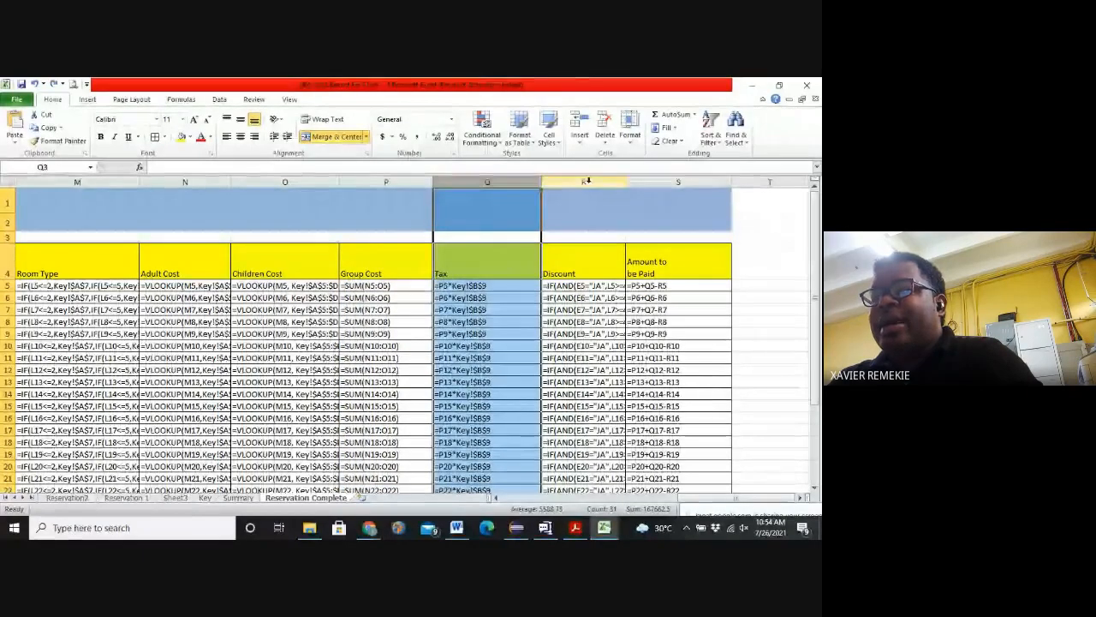
click(586, 180)
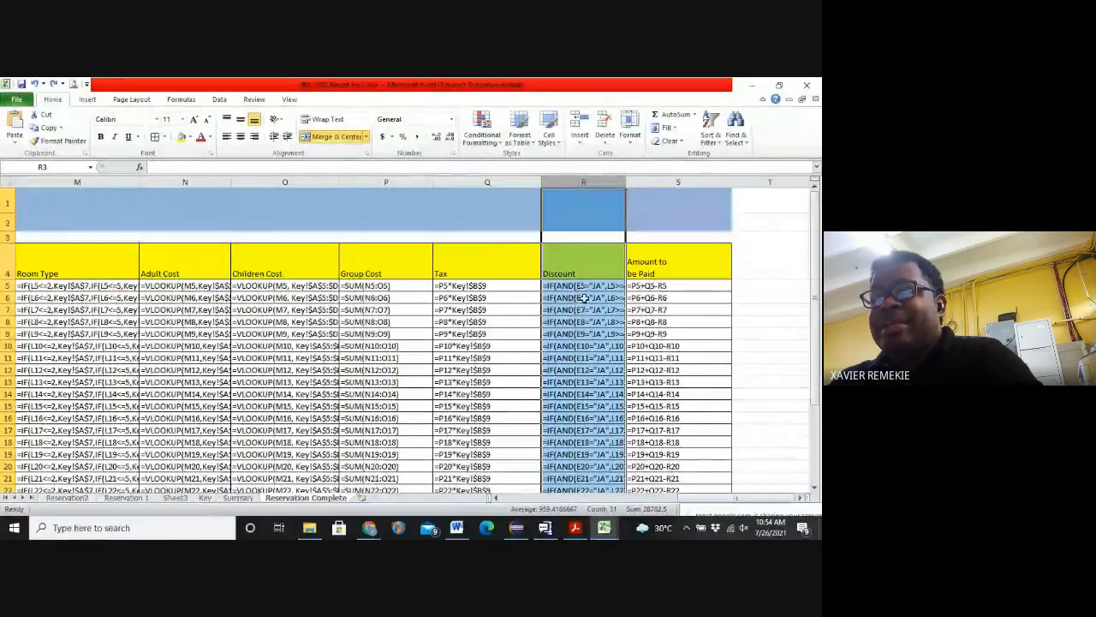
click(660, 178)
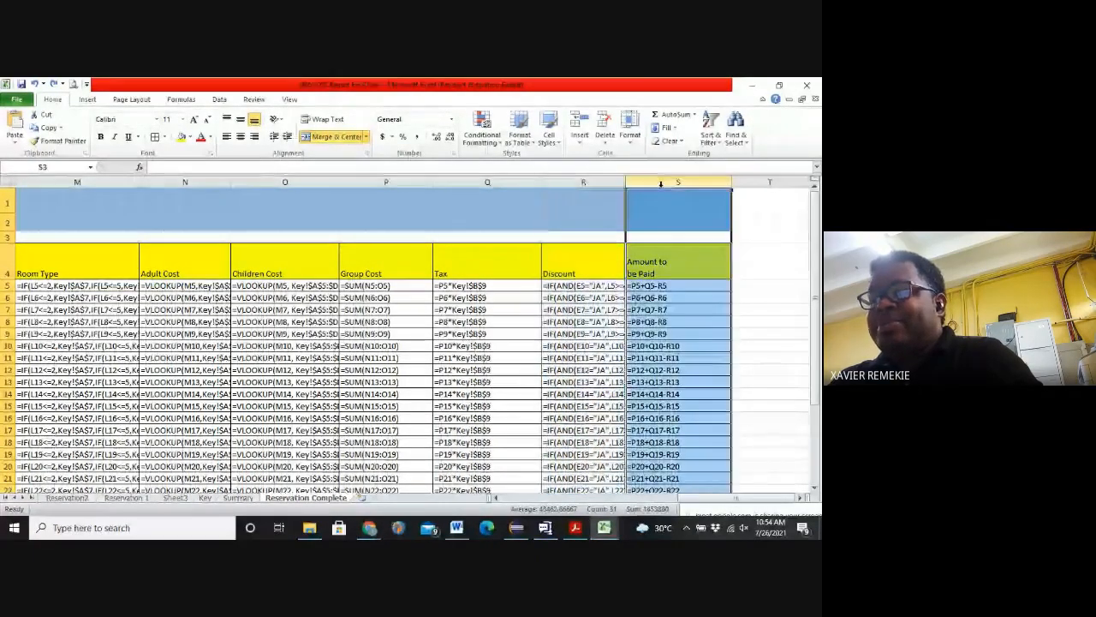
drag(677, 177, 197, 178)
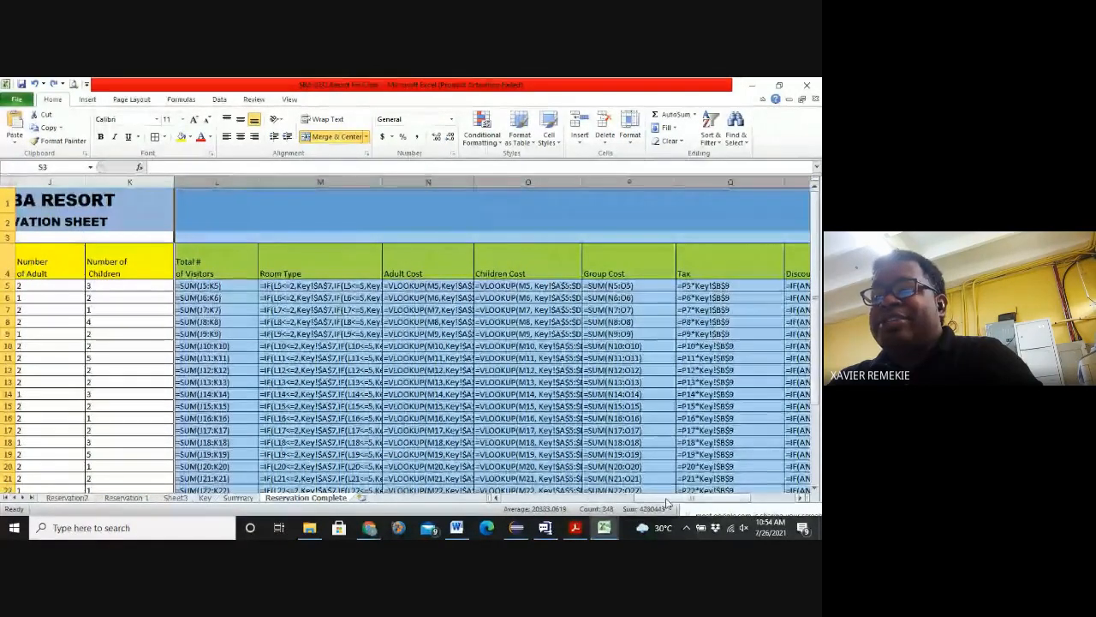
drag(665, 497, 715, 508)
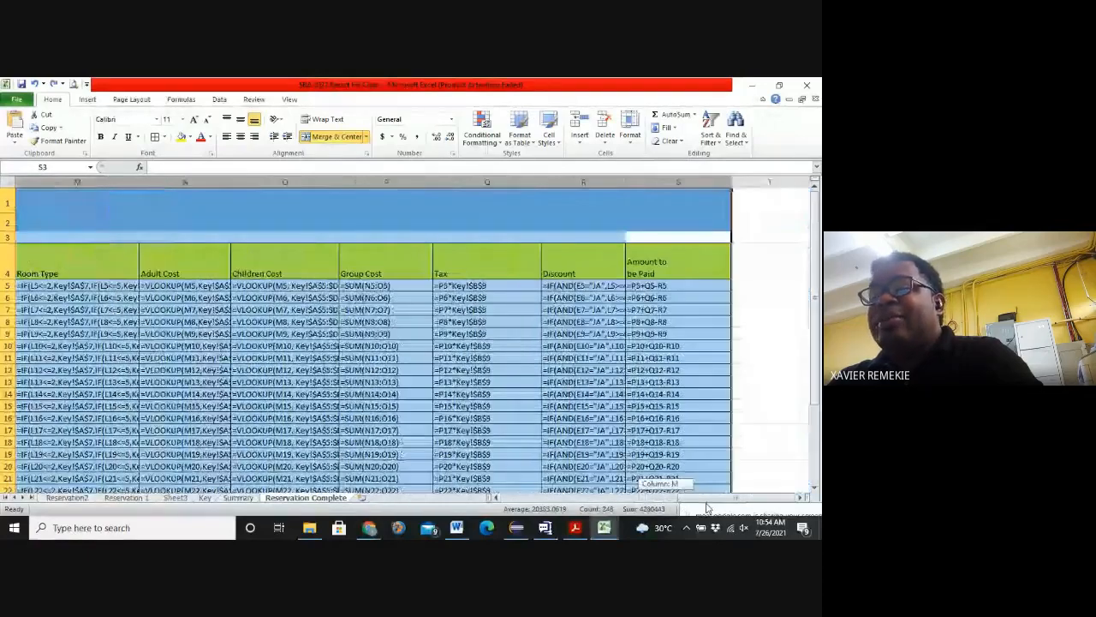
Step: Zoom out to fit the whole reservation table and switch the sheet from showing formulas back to showing values
ctrl+scroll(529, 422, down, 3)
ctrl+scroll(457, 411, down, 2)
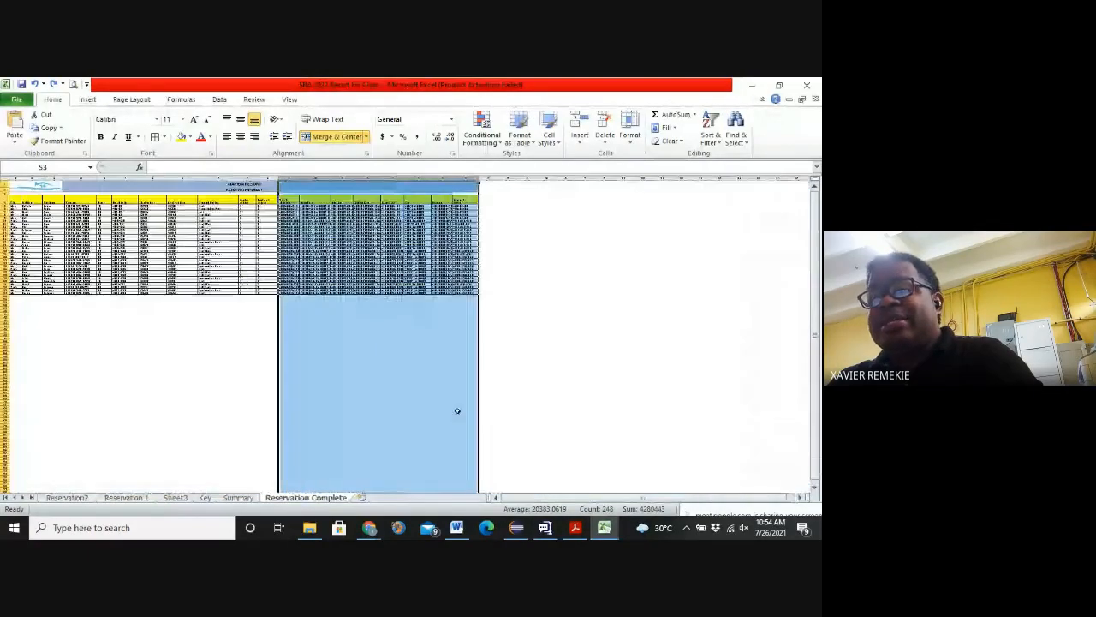
ctrl+scroll(445, 406, up, 2)
key(ctrl+grave)
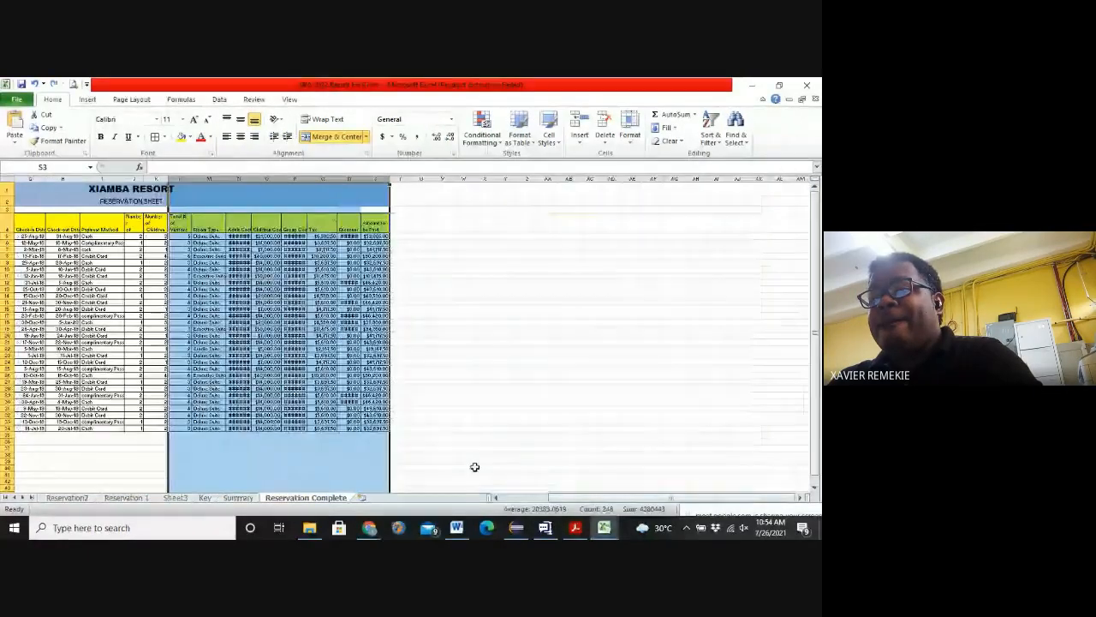
drag(584, 501, 521, 498)
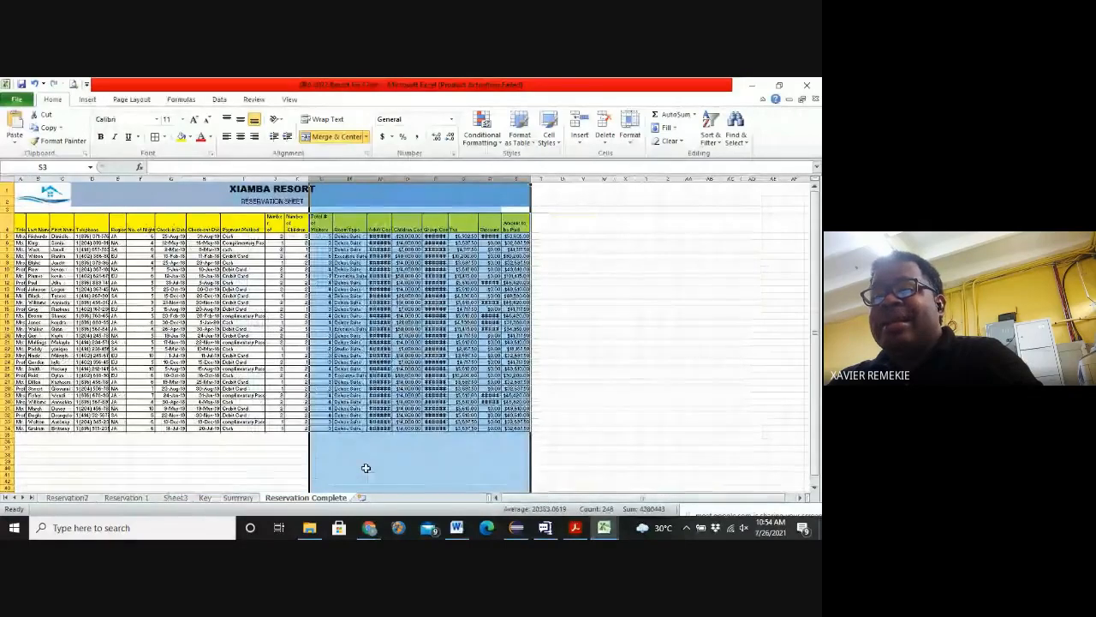
Step: Deselect columns L through S and clear the Amount to be Paid formula from cell S5
ctrl+scroll(365, 468, up, 2)
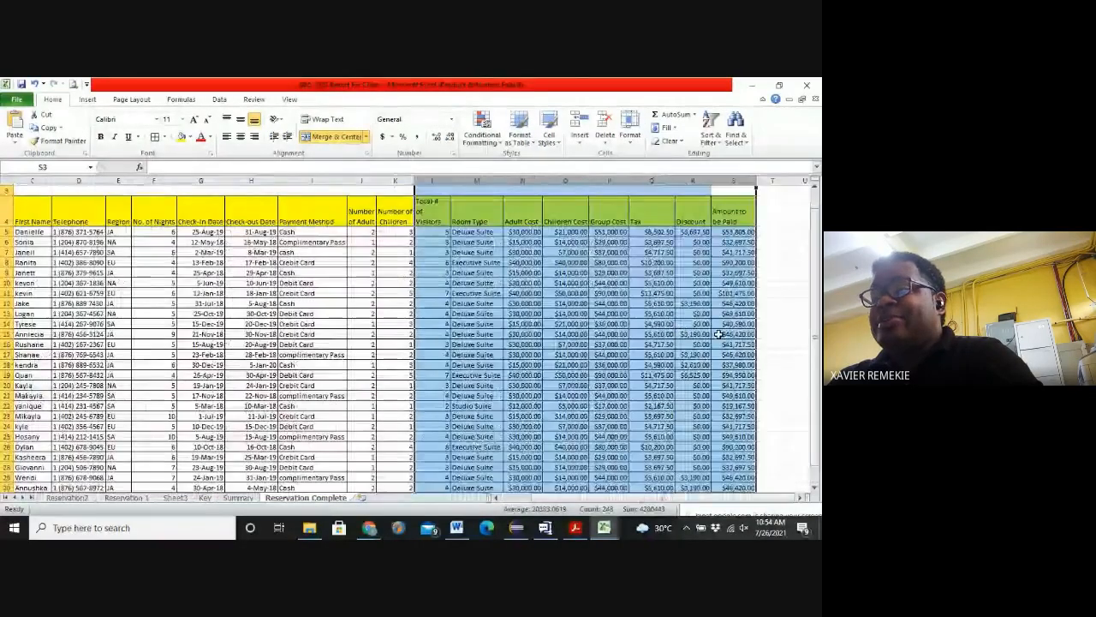
click(338, 353)
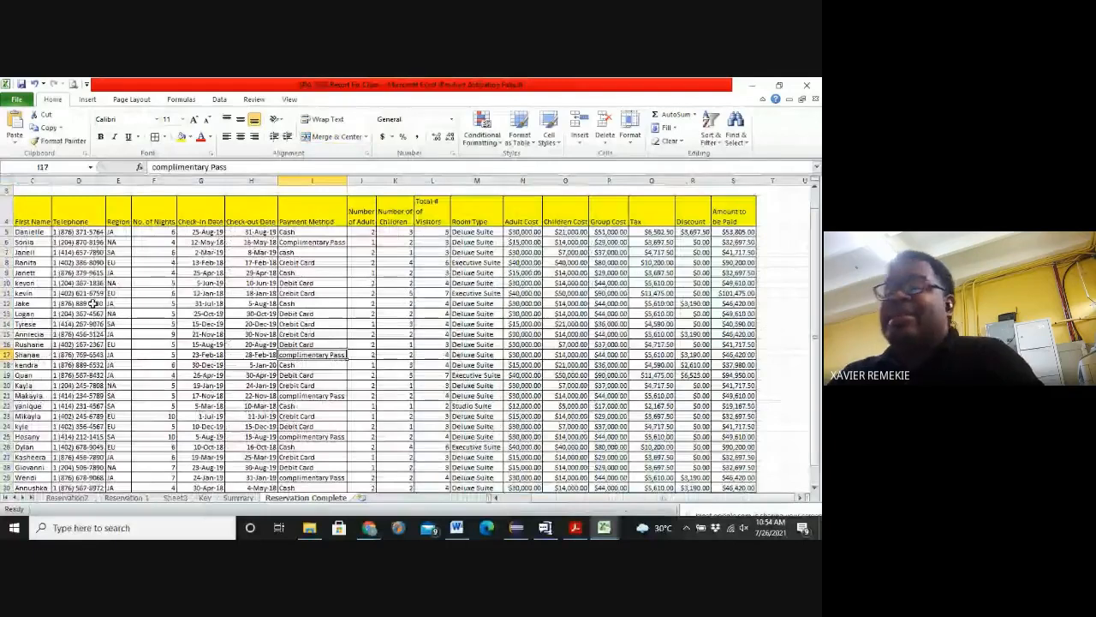
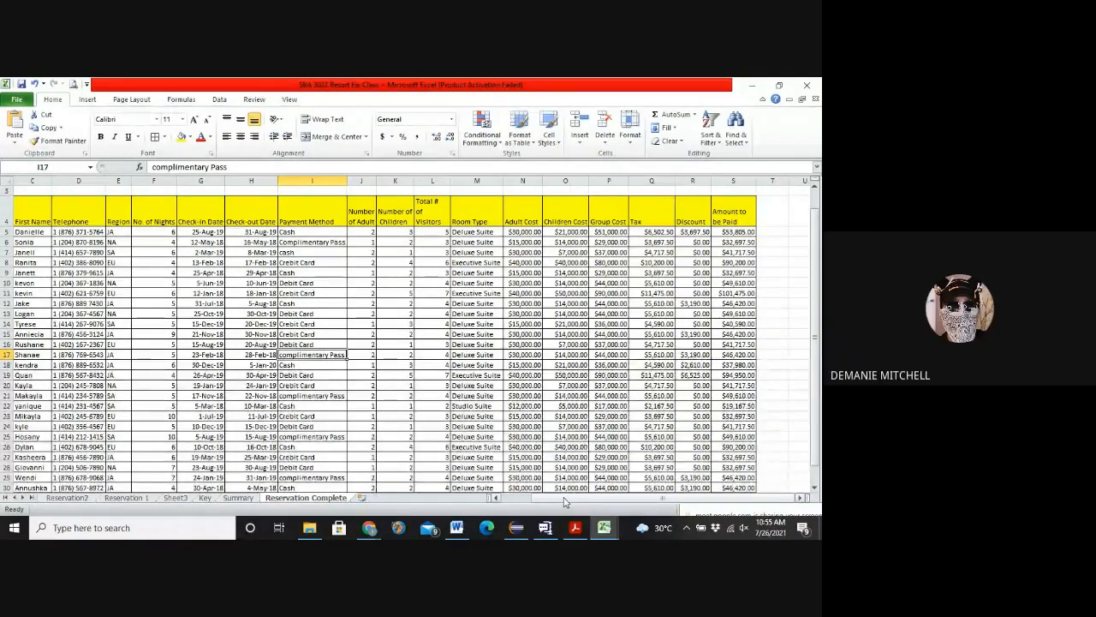
scroll(564, 502, up, 1)
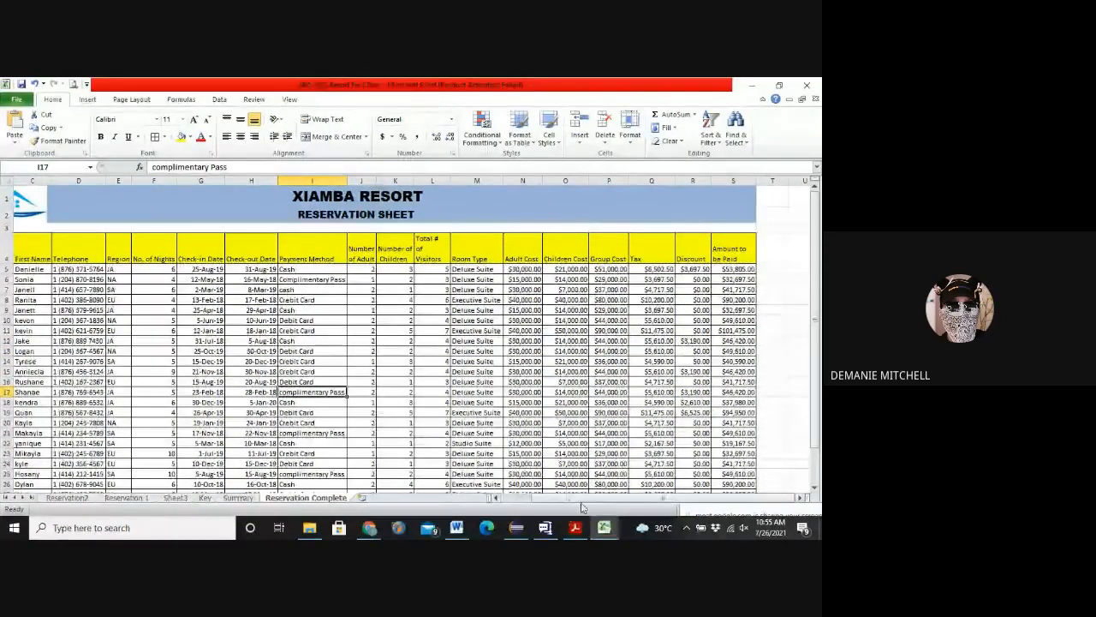
click(734, 270)
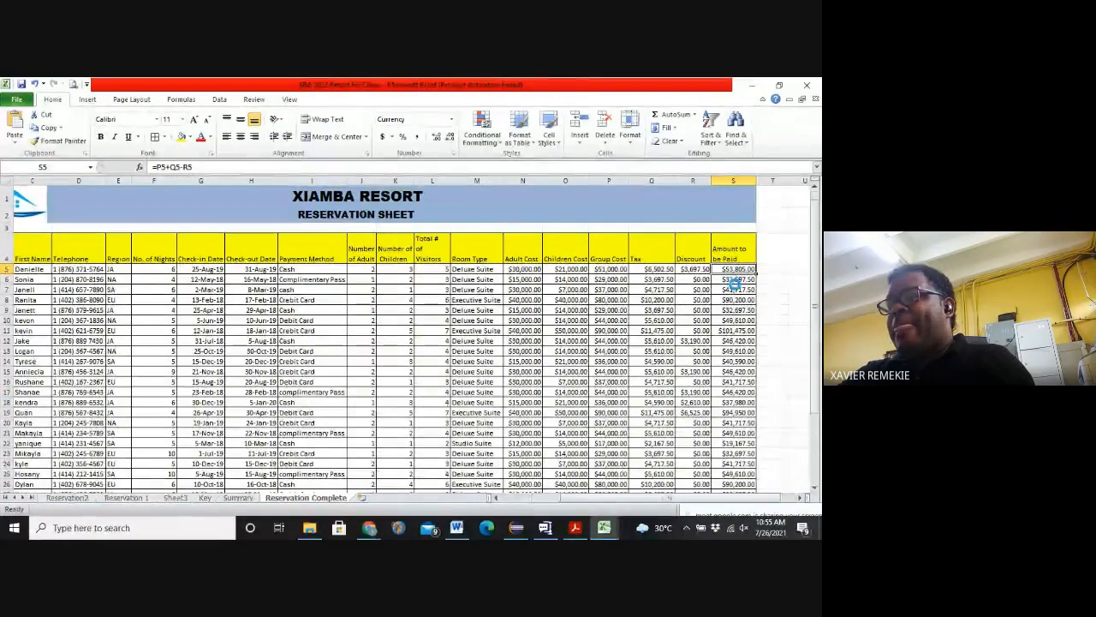
scroll(733, 279, up, 1)
scroll(734, 284, up, 1)
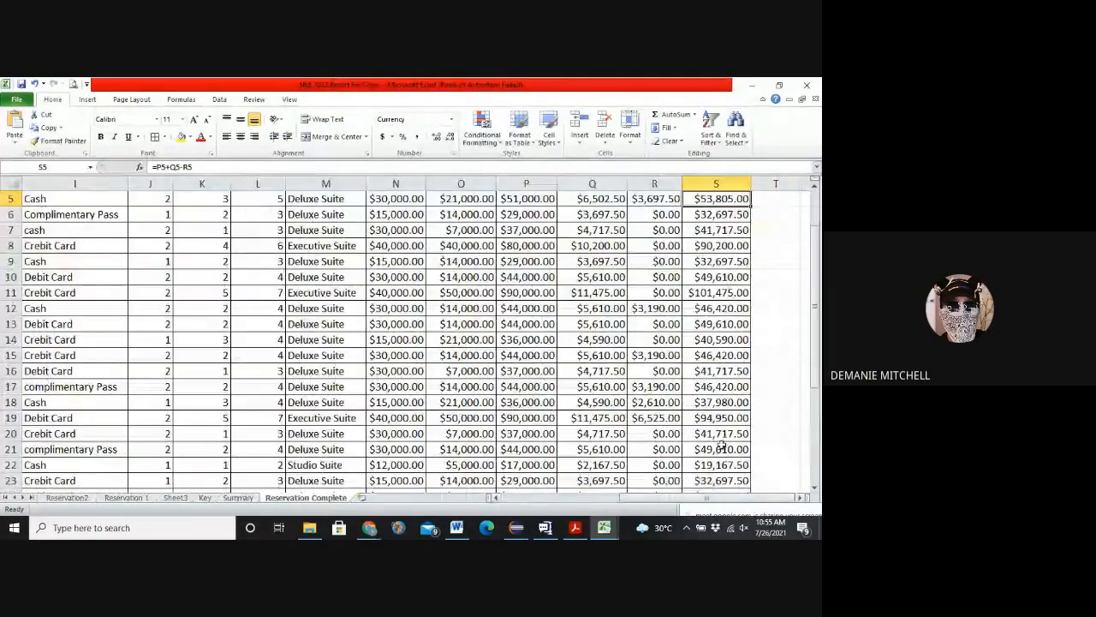
scroll(732, 358, up, 1)
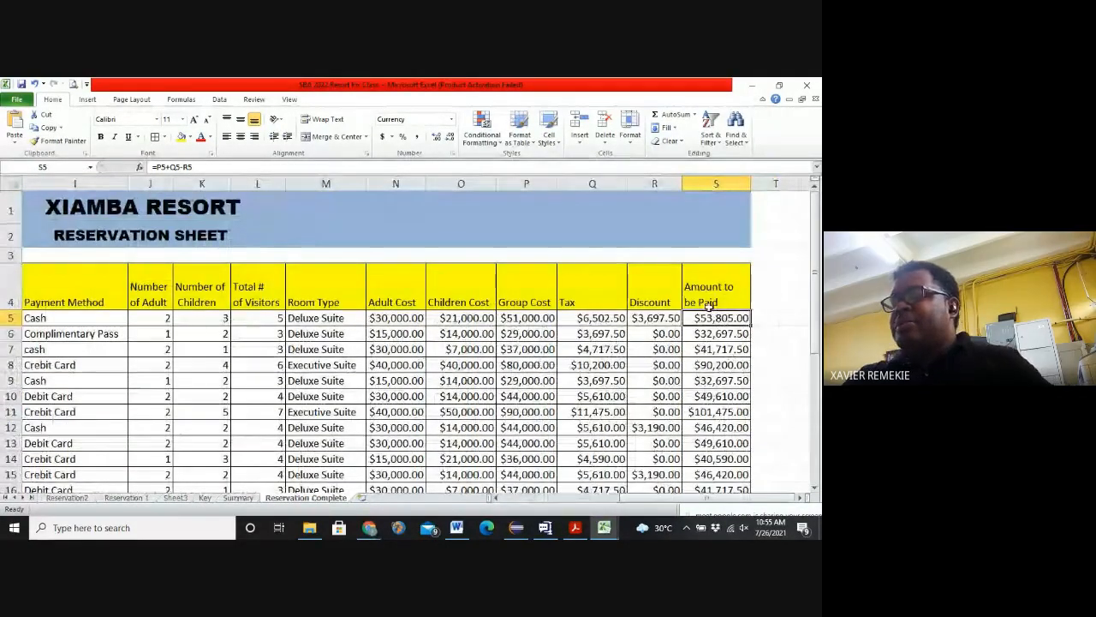
key(Delete)
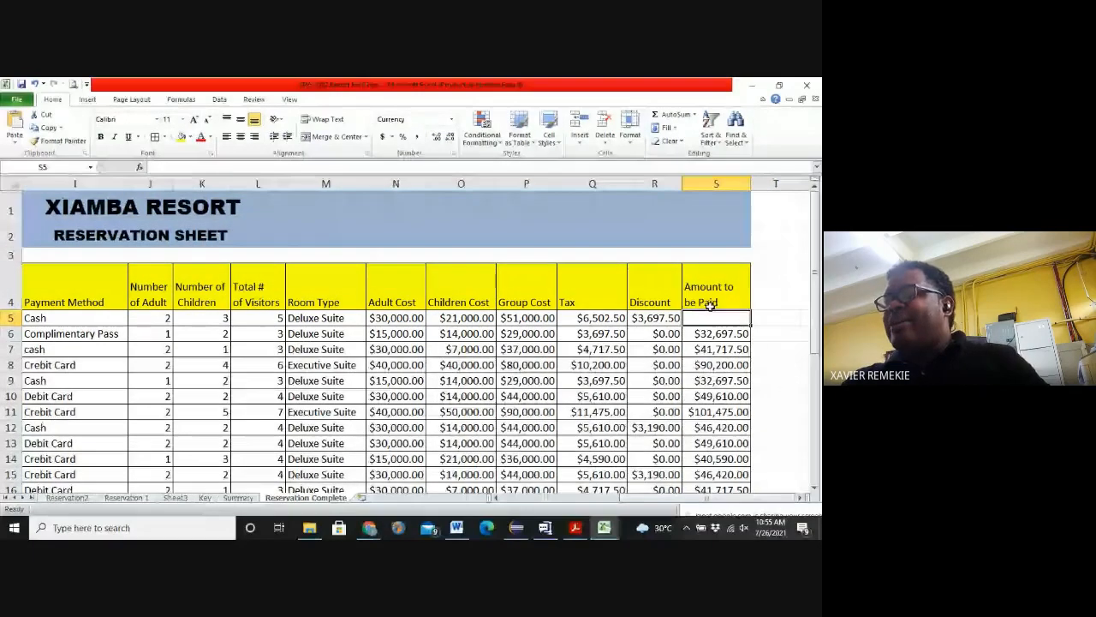
Step: Highlight the Group Cost, Tax and Discount headings together, and the Group Cost and Tax headings as a pair
click(793, 283)
click(524, 295)
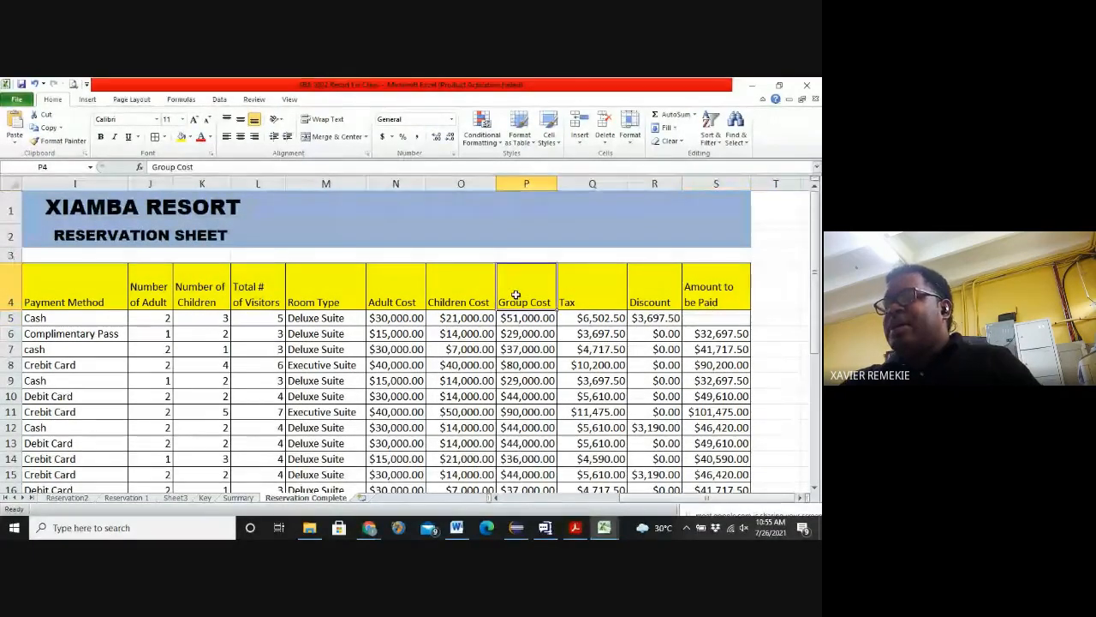
drag(539, 297, 651, 299)
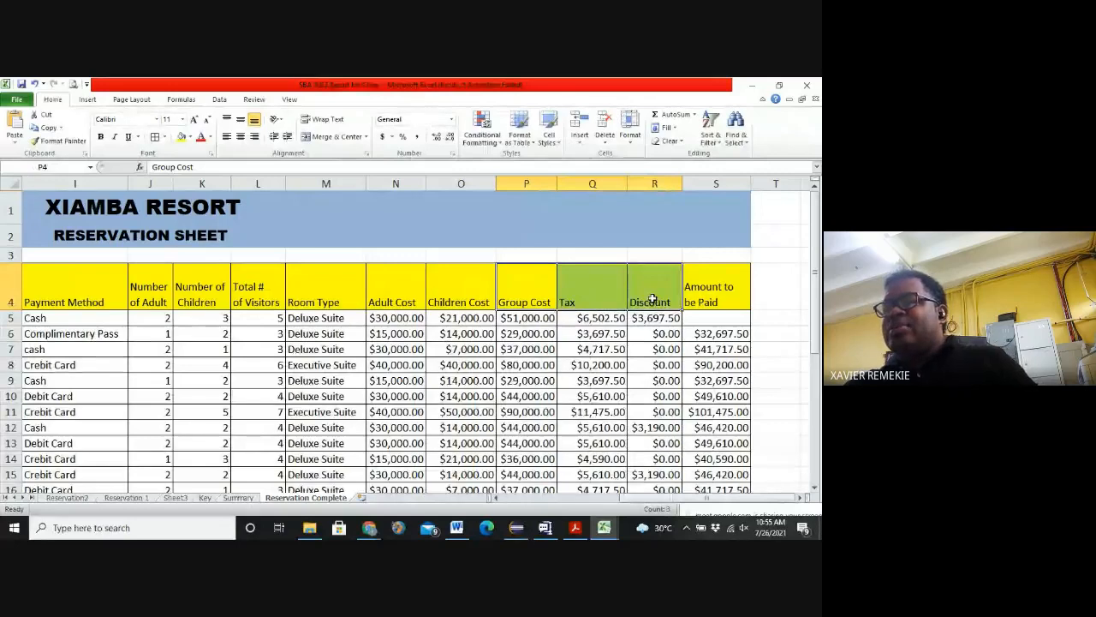
drag(536, 283, 586, 299)
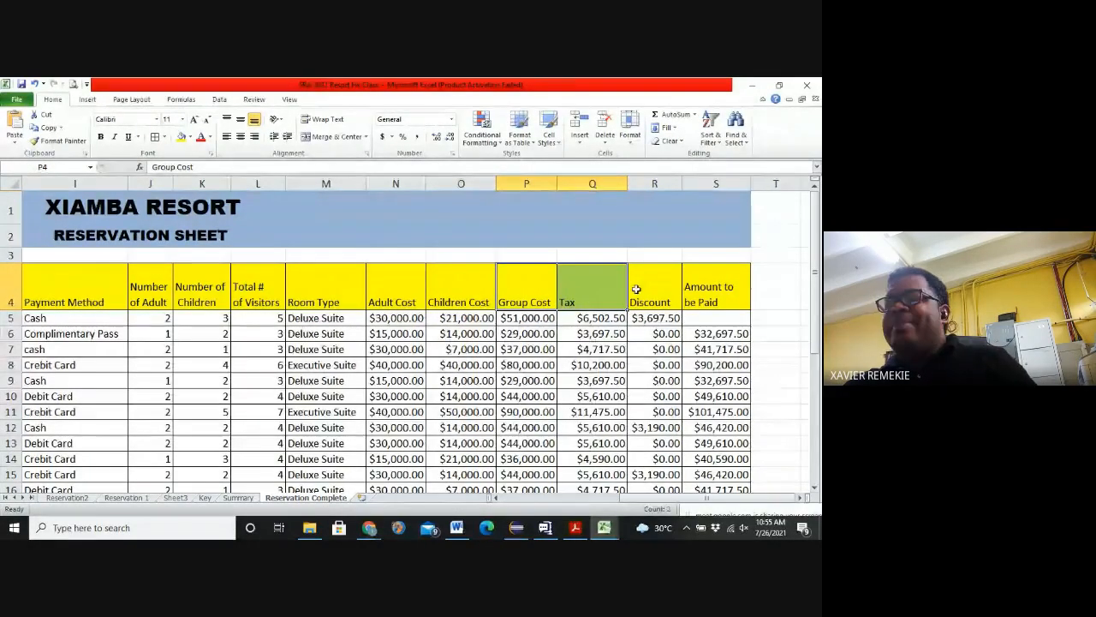
Step: Enter the formula =P5+Q5-R5 in S5 to calculate the first record's Amount to be Paid
click(708, 314)
text(=)
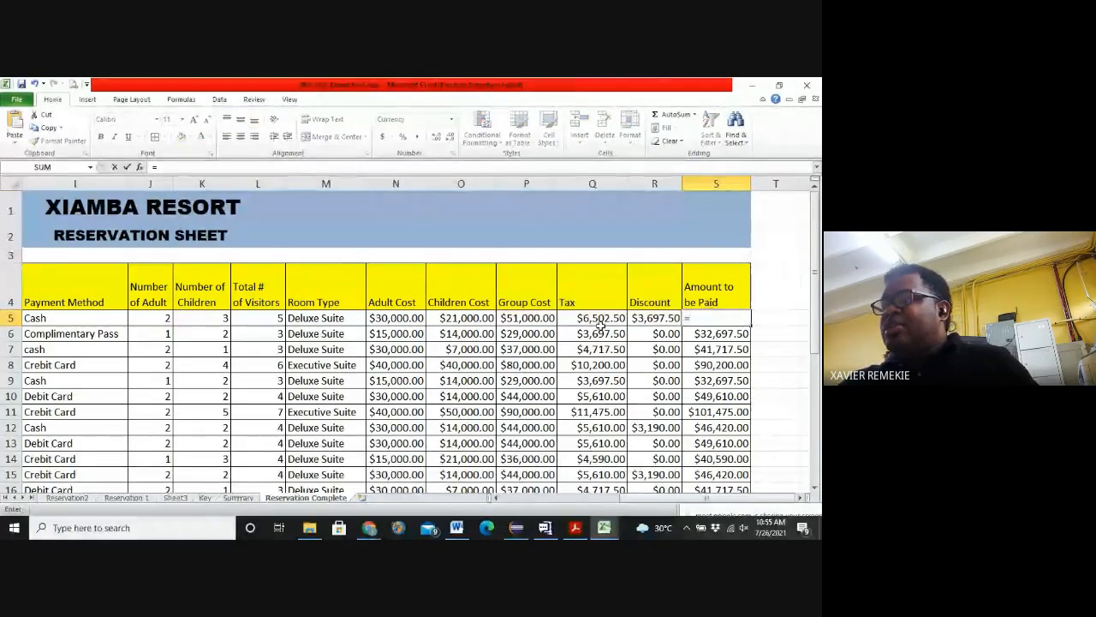
click(522, 318)
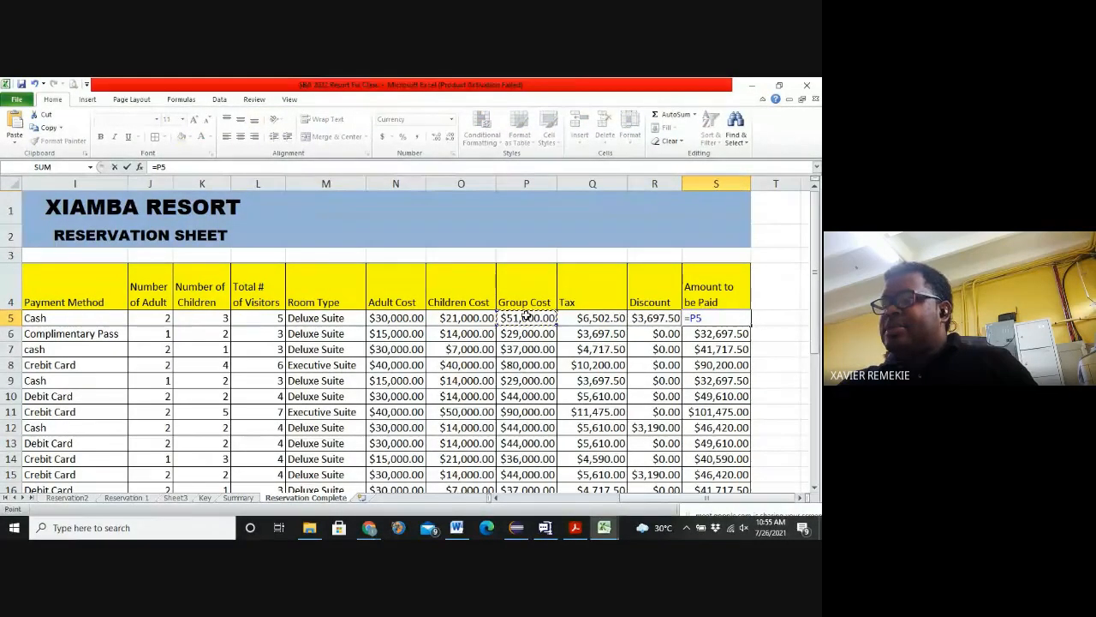
text(+)
click(587, 318)
text(+)
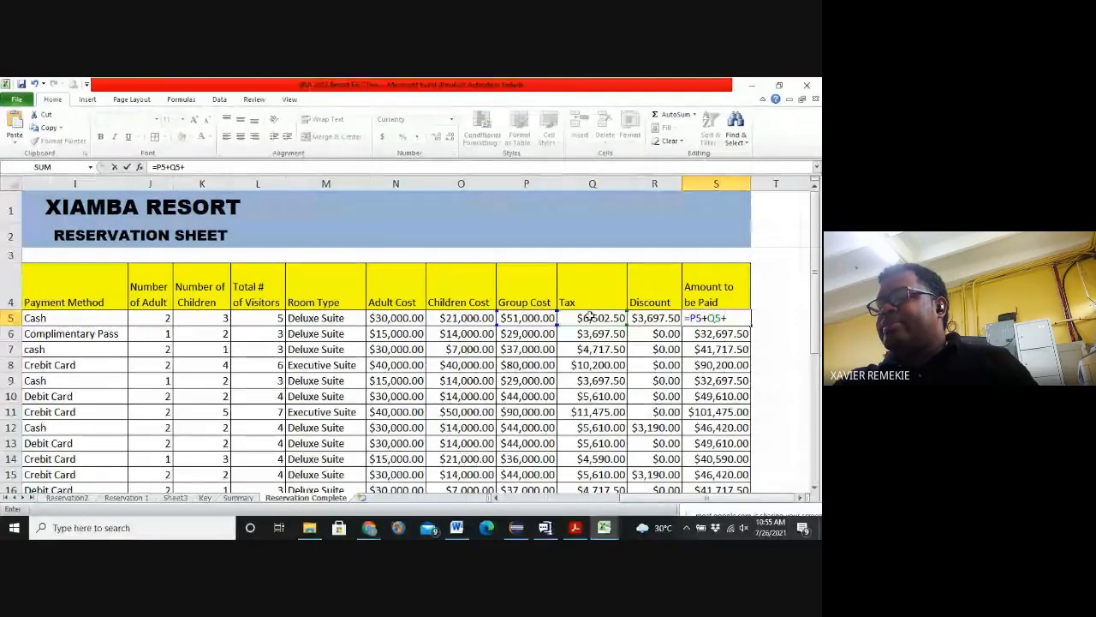
key(BackSpace)
text(-)
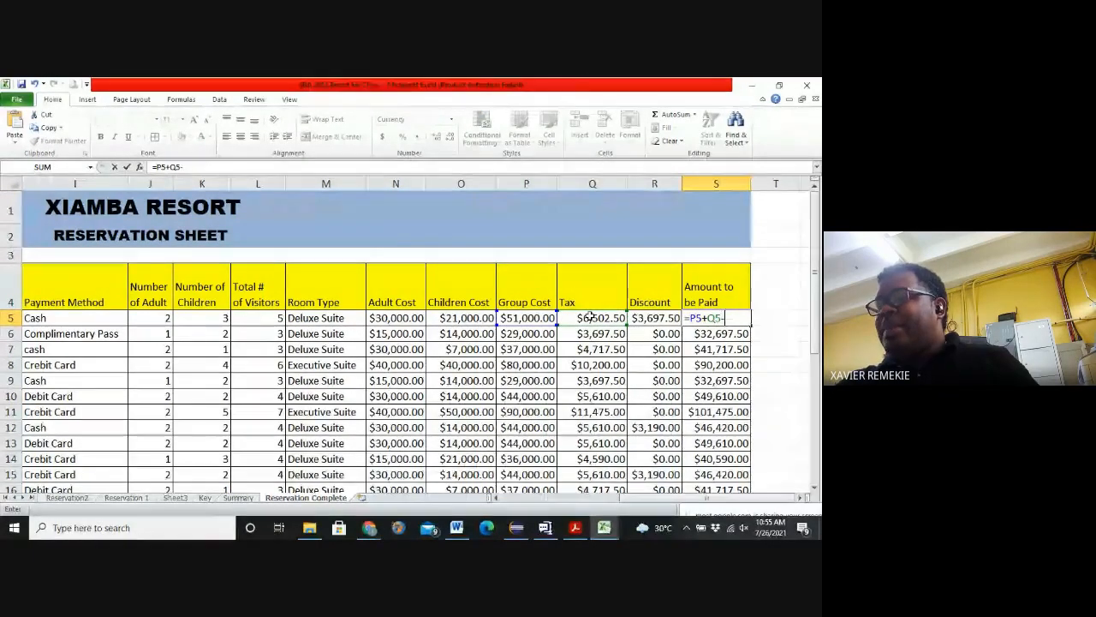
click(653, 317)
key(Return)
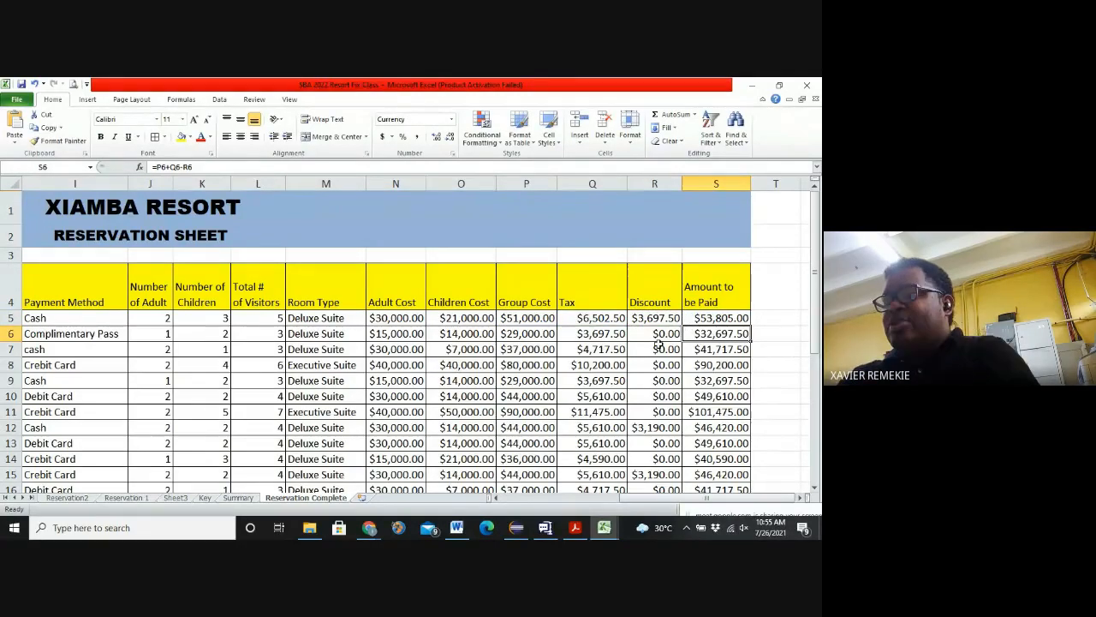
Step: Replace the Amount to be Paid formula in S6 with =SUM(P6:Q6)-R6
key(Delete)
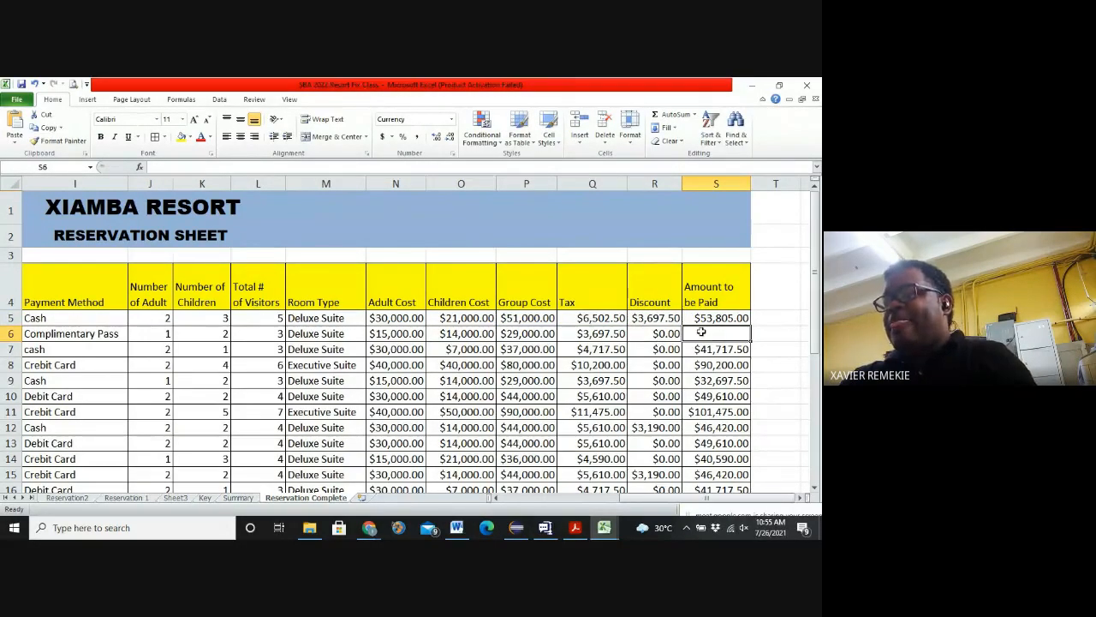
text(=sum()
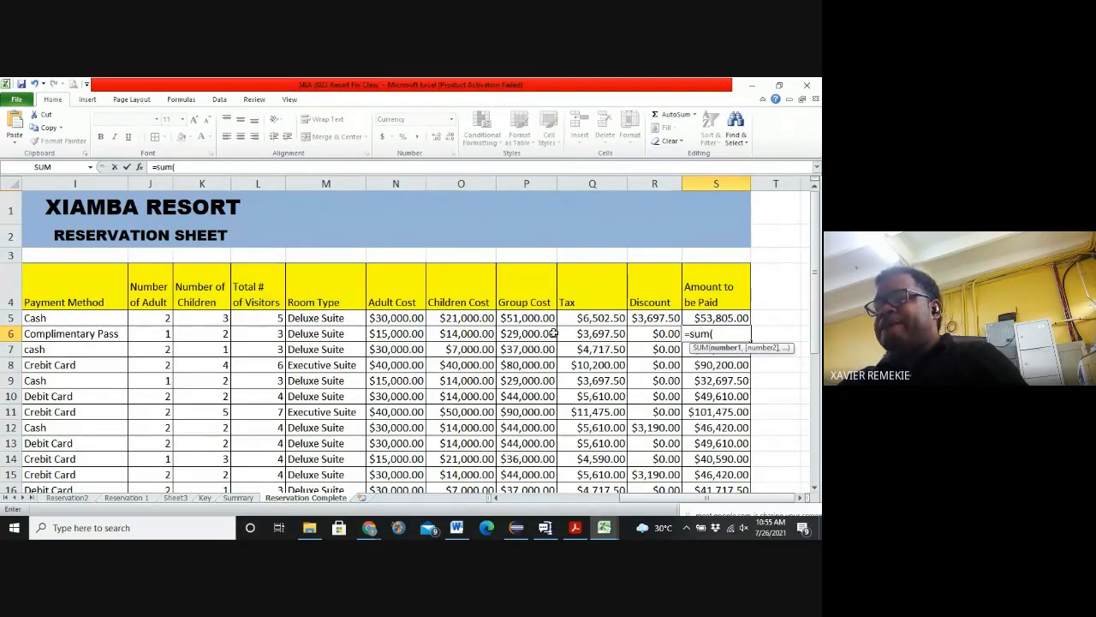
drag(515, 334, 574, 332)
text())
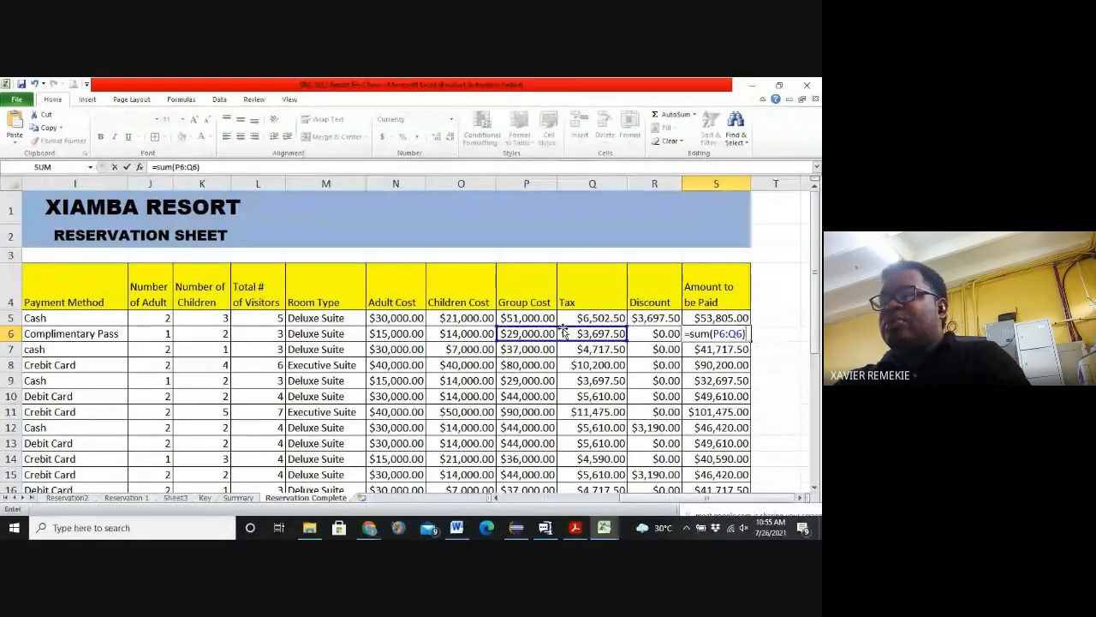
text(-)
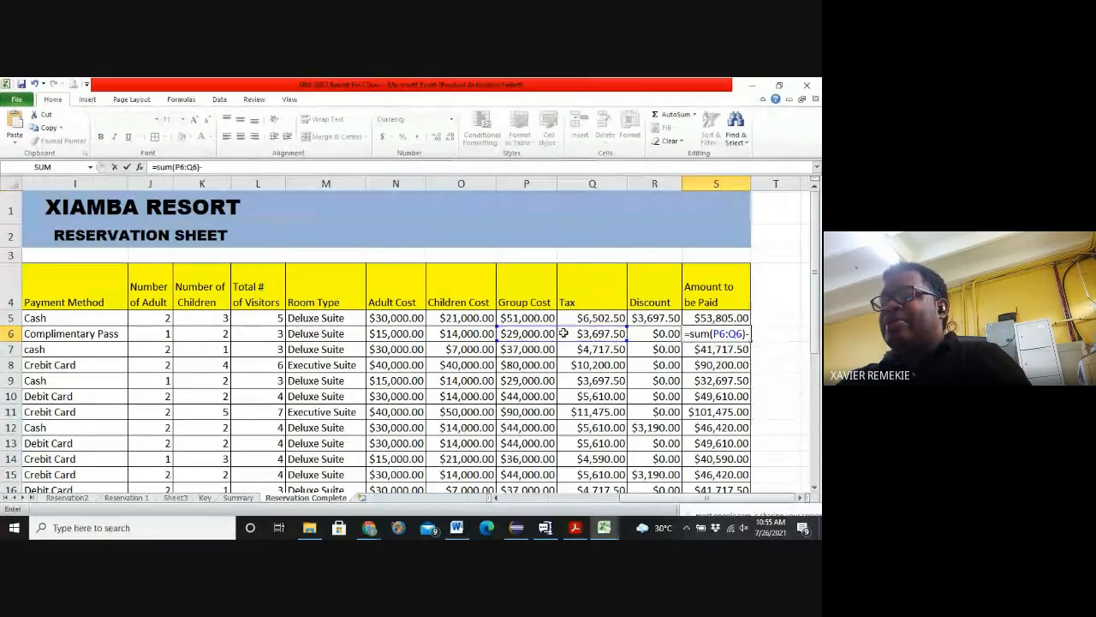
click(649, 334)
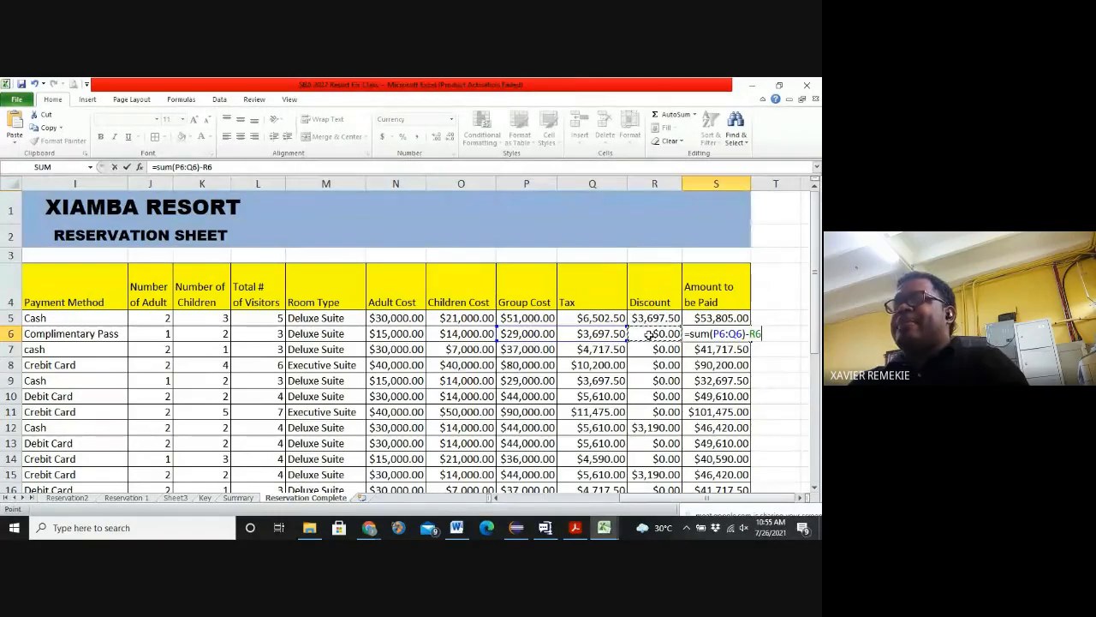
key(Return)
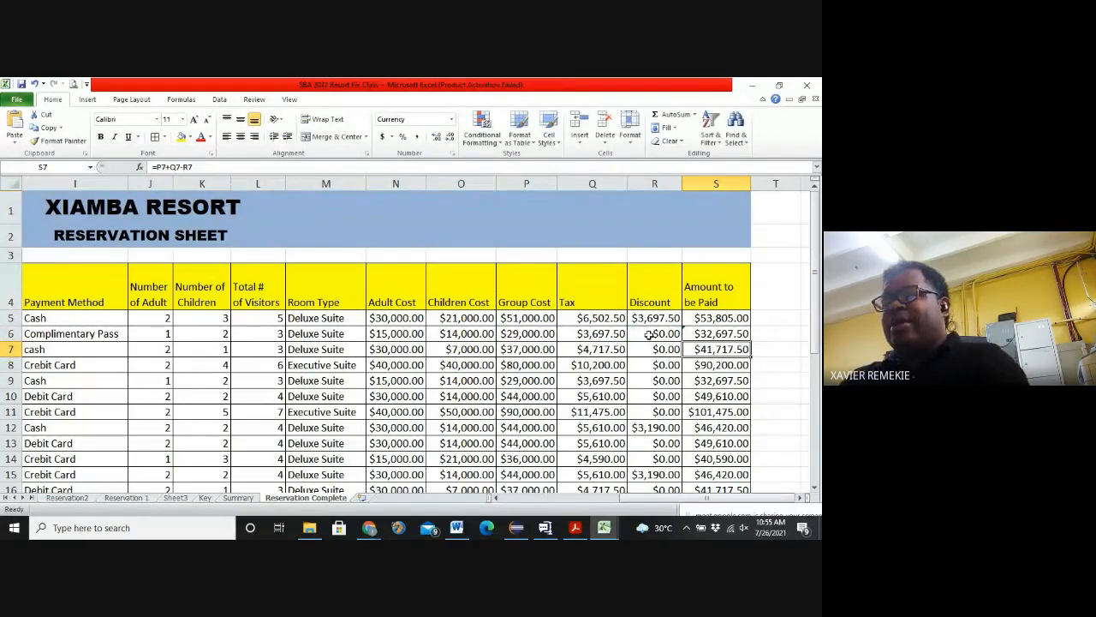
Step: Display the formulas in the sheet's cells and compare the two Amount to be Paid versions in S5 and S6
key(ctrl+grave)
scroll(677, 455, right, 6)
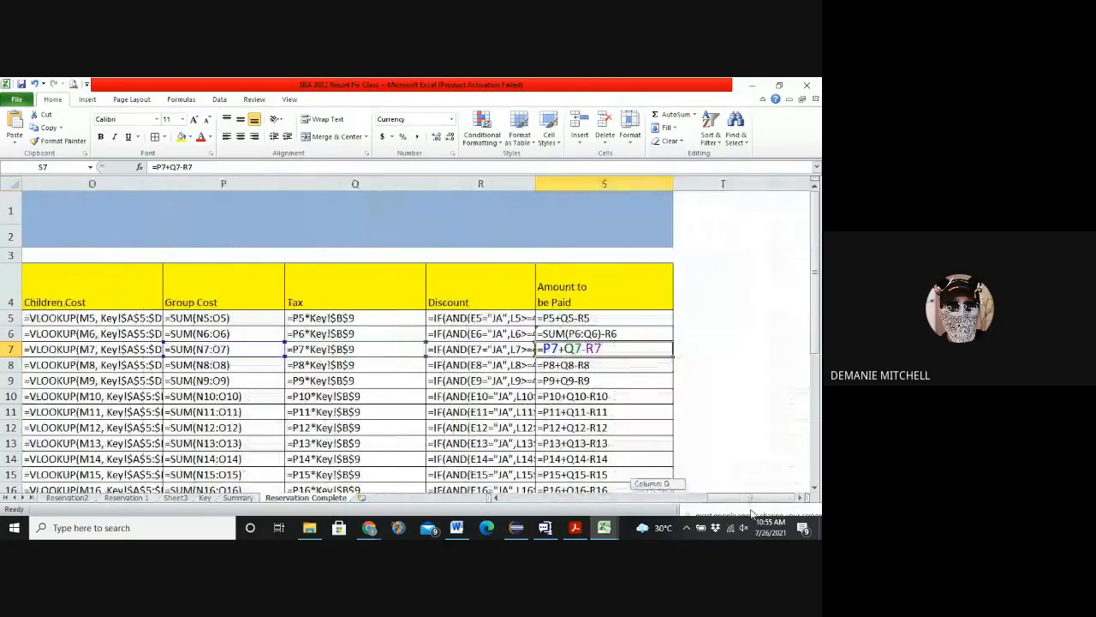
click(734, 351)
drag(638, 318, 640, 334)
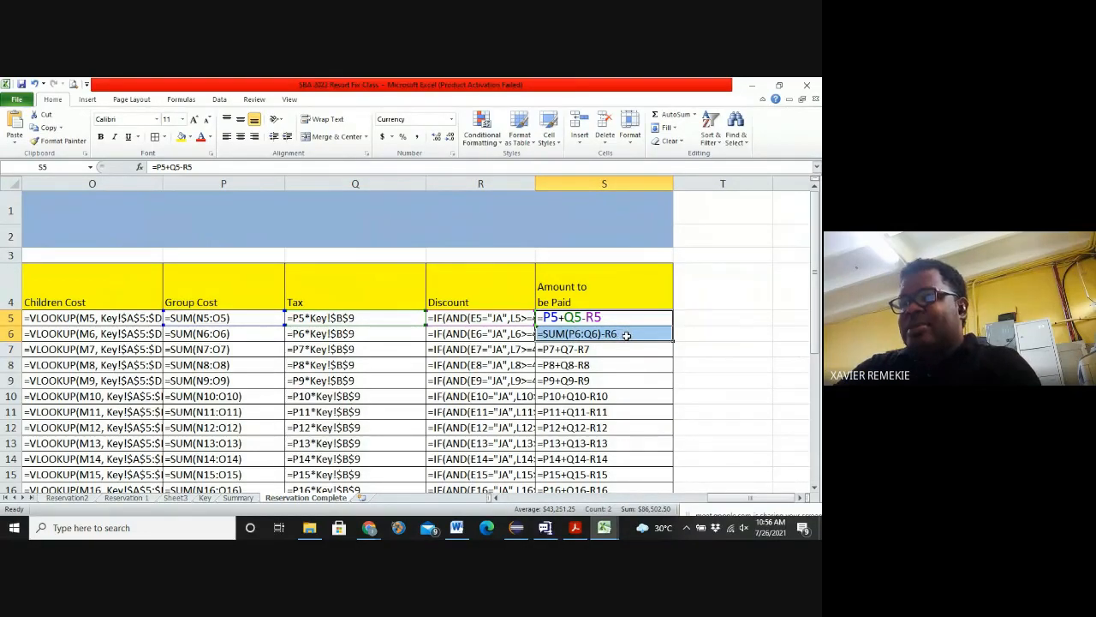
click(742, 321)
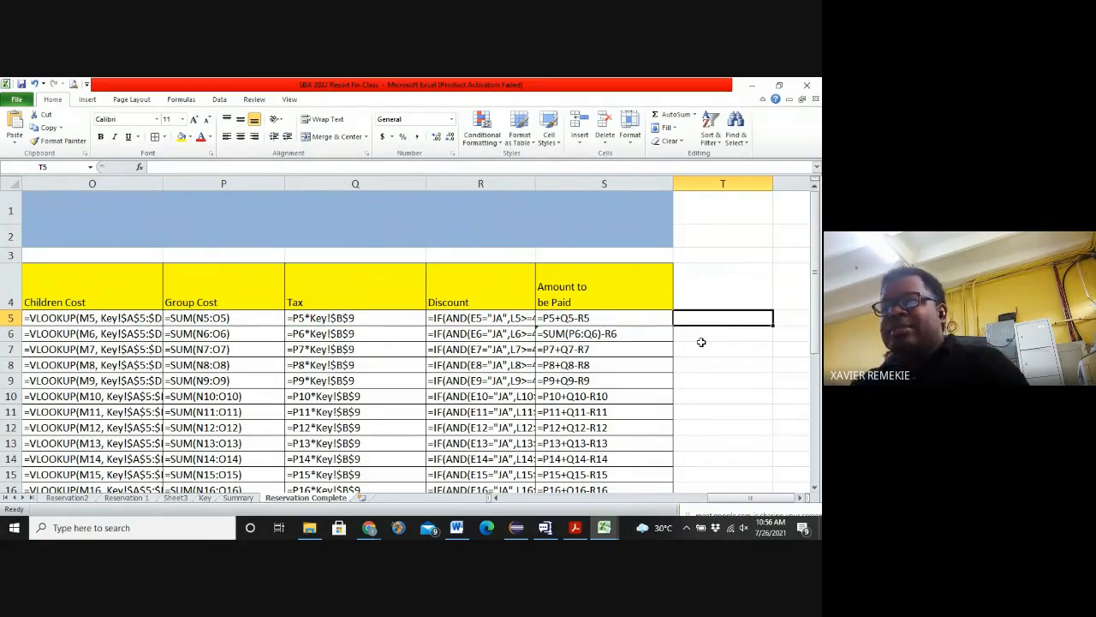
double_click(565, 317)
double_click(634, 335)
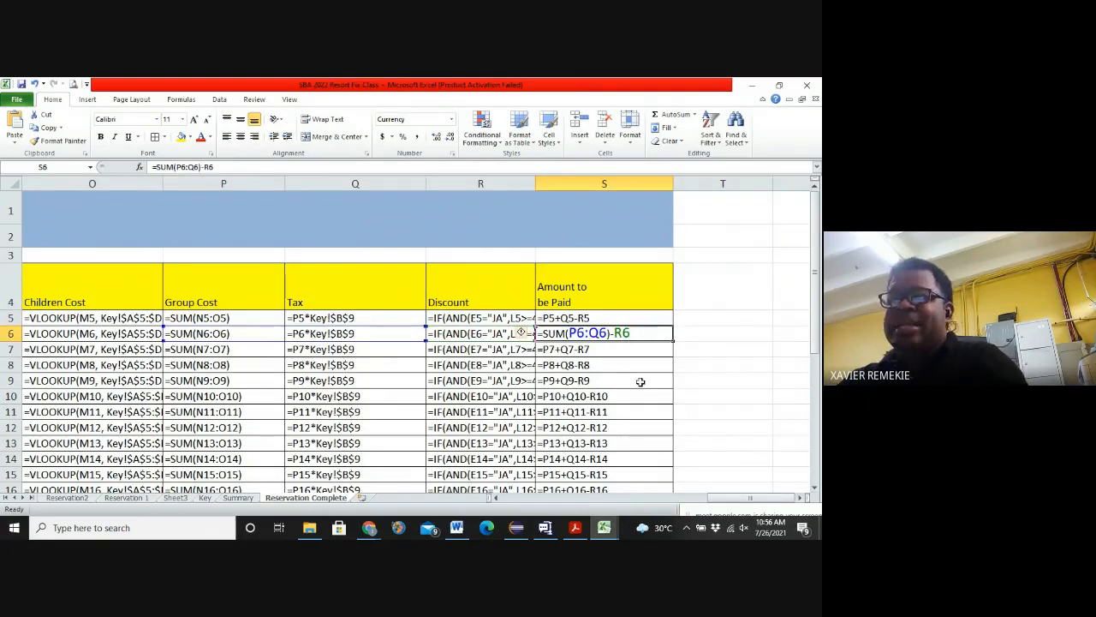
click(731, 368)
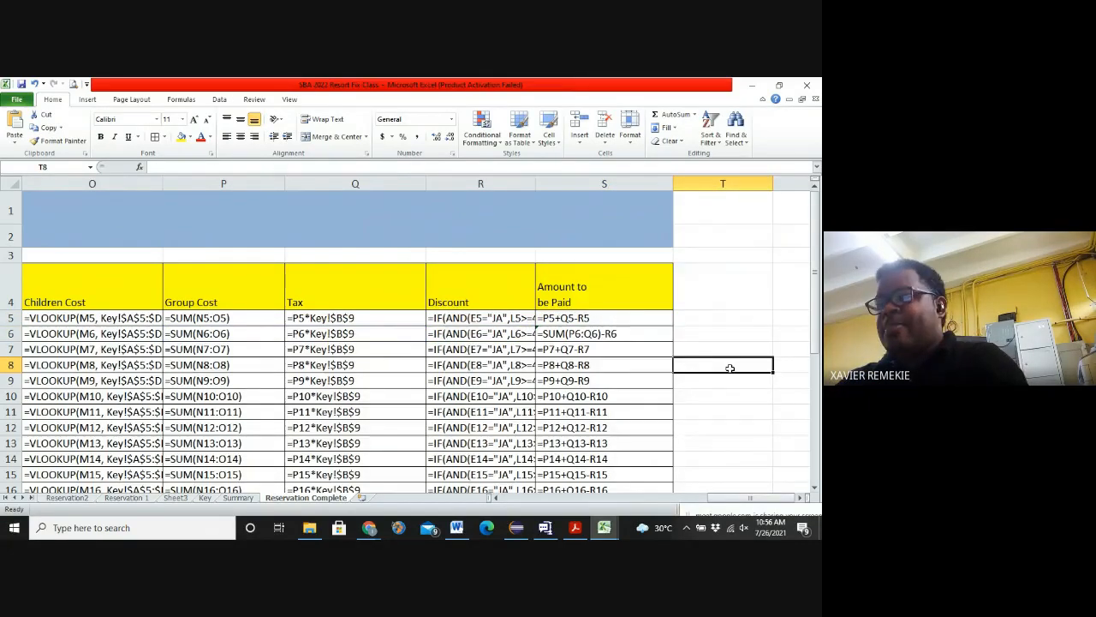
Step: Switch the sheet back to showing values, undo the formula changes in S5 and S6, and check the formula in S6
key(ctrl+grave)
key(ctrl+z)
key(ctrl+z)
key(ctrl+z)
key(ctrl+z)
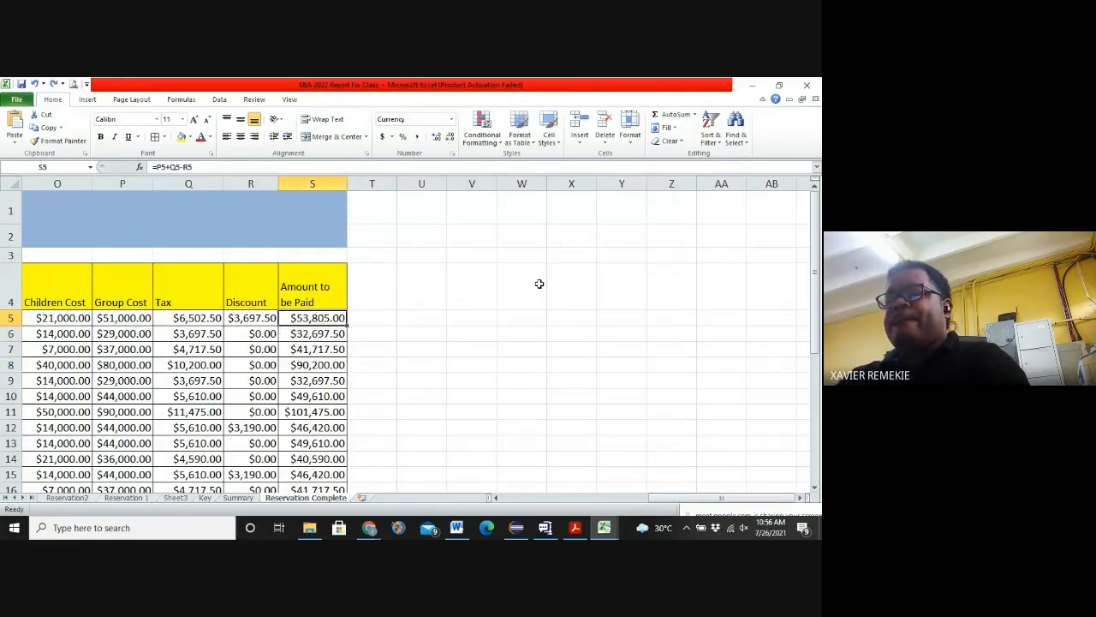
click(337, 332)
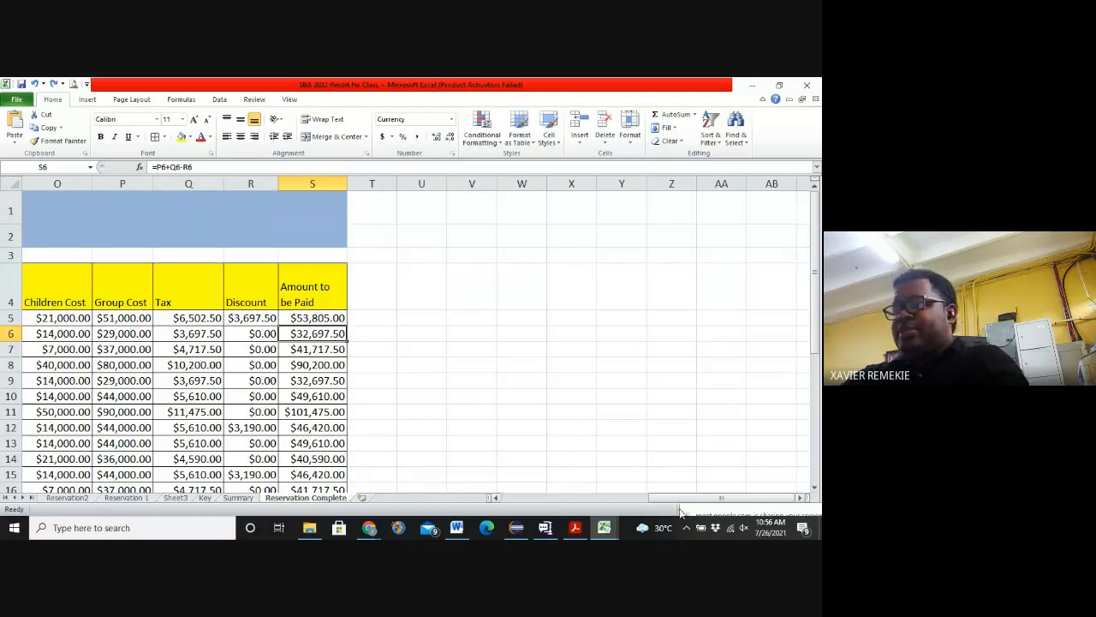
Step: Fit the whole reservation table in view and select the empty cell W7 beside it
drag(684, 500, 505, 504)
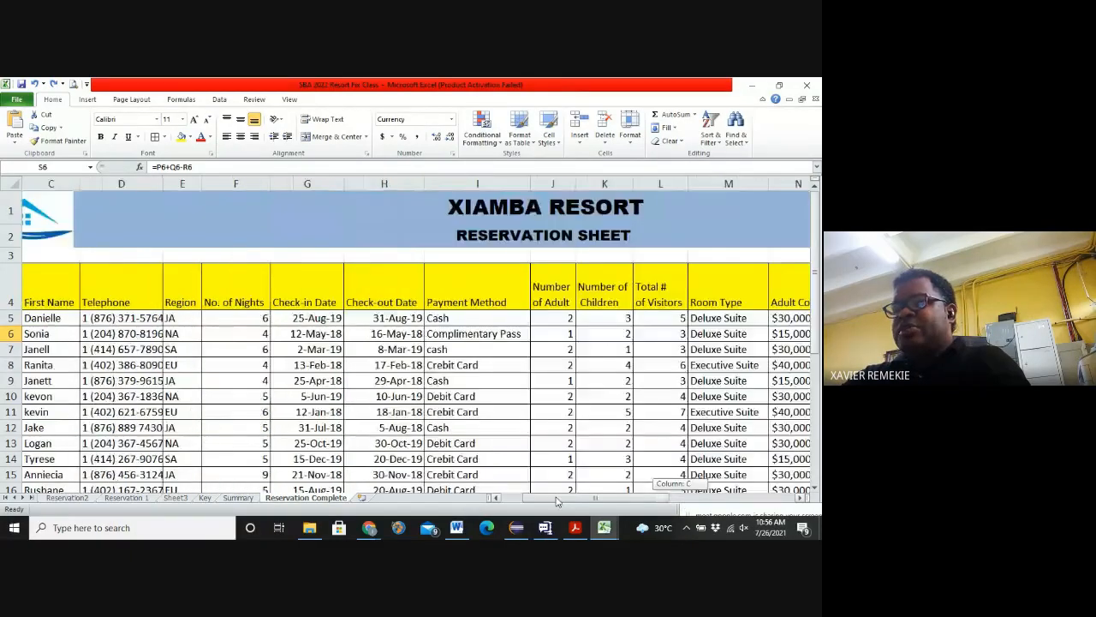
scroll(579, 442, down, 3)
scroll(579, 442, down, 1)
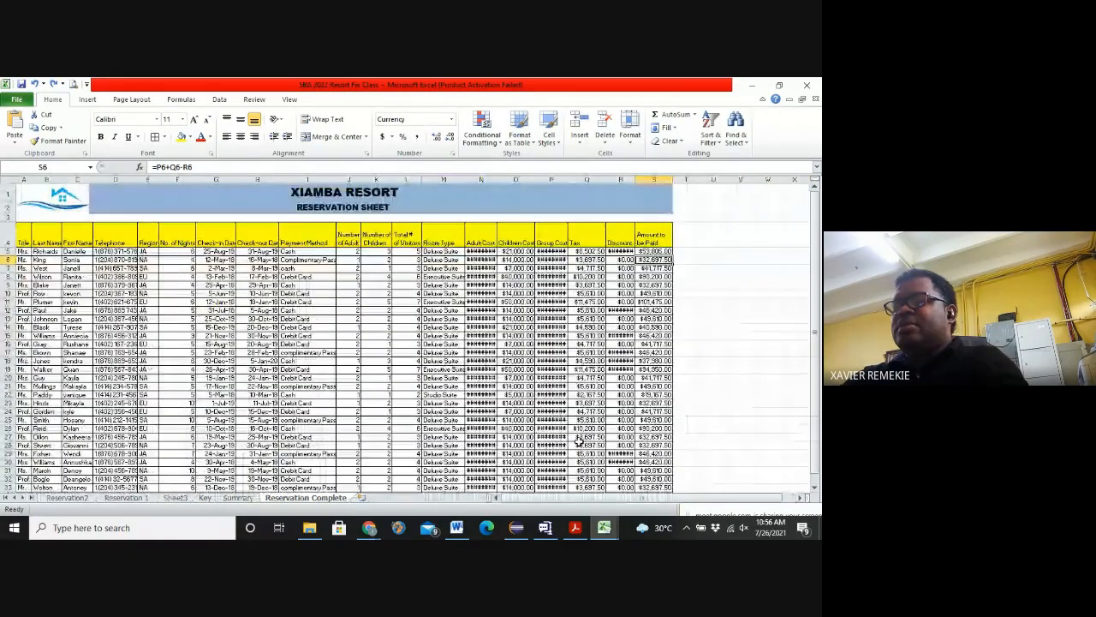
click(768, 268)
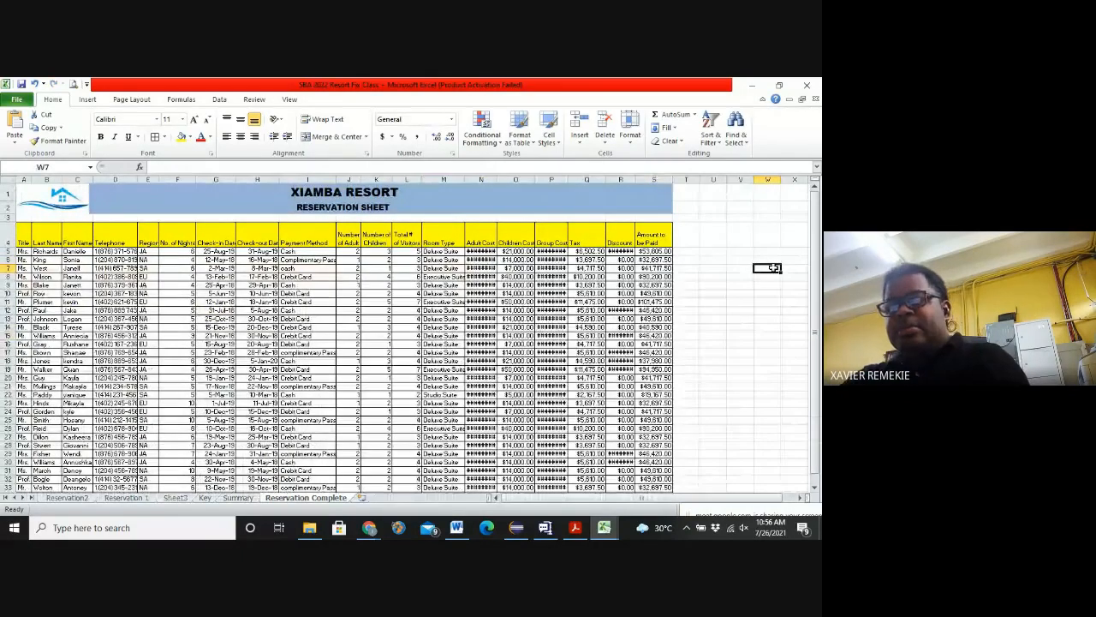
Step: Switch to the assignment PDF in Adobe Acrobat Reader and highlight the Task 4a instruction about the Visitor Statistics table
key(alt+Tab)
key(Tab)
key(Tab)
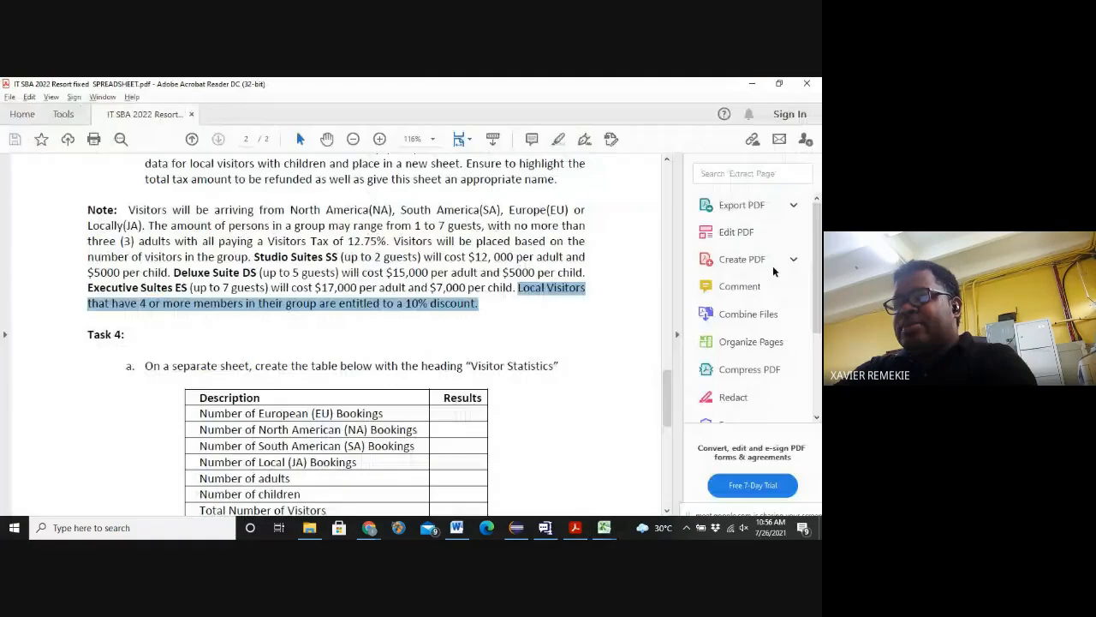
scroll(673, 379, down, 3)
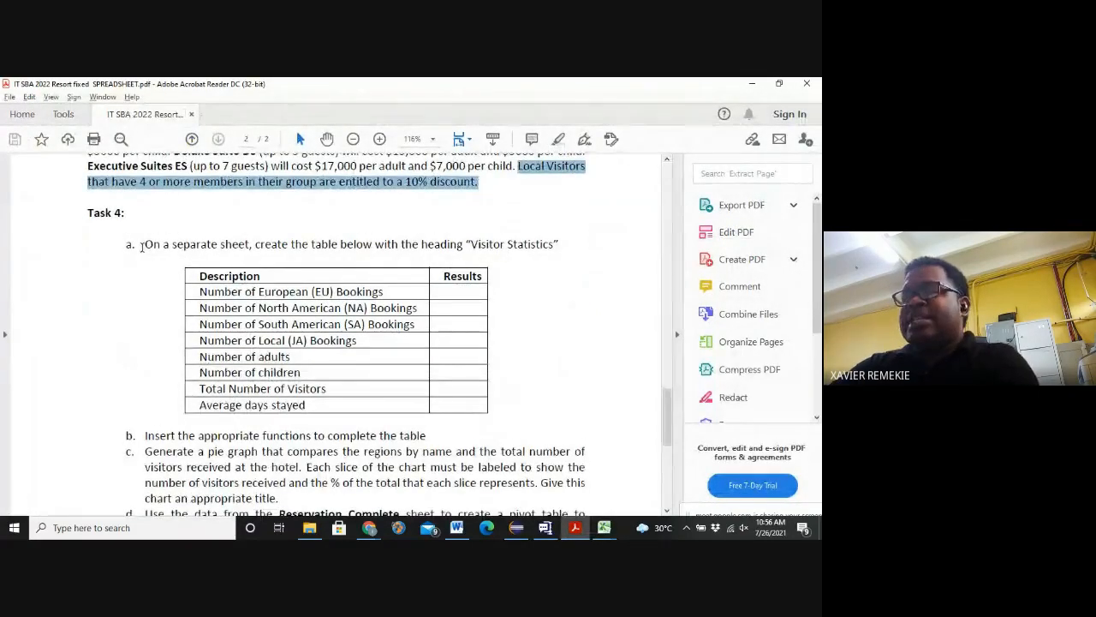
drag(144, 244, 553, 249)
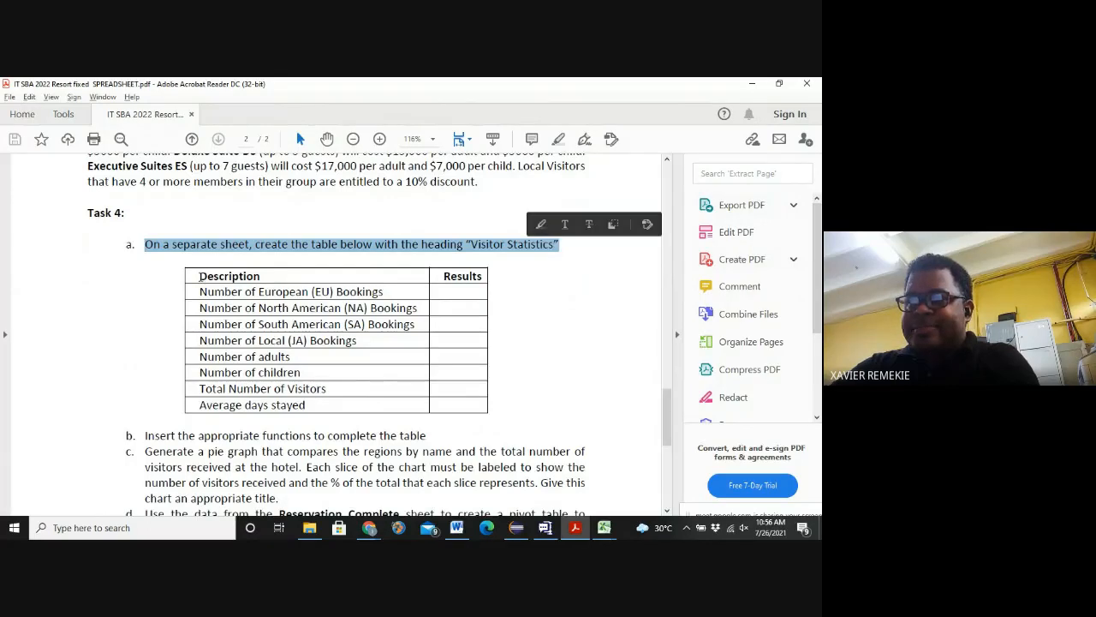
Step: Highlight the Description and Results table under Task 4a to review its entries
click(200, 276)
drag(200, 276, 320, 408)
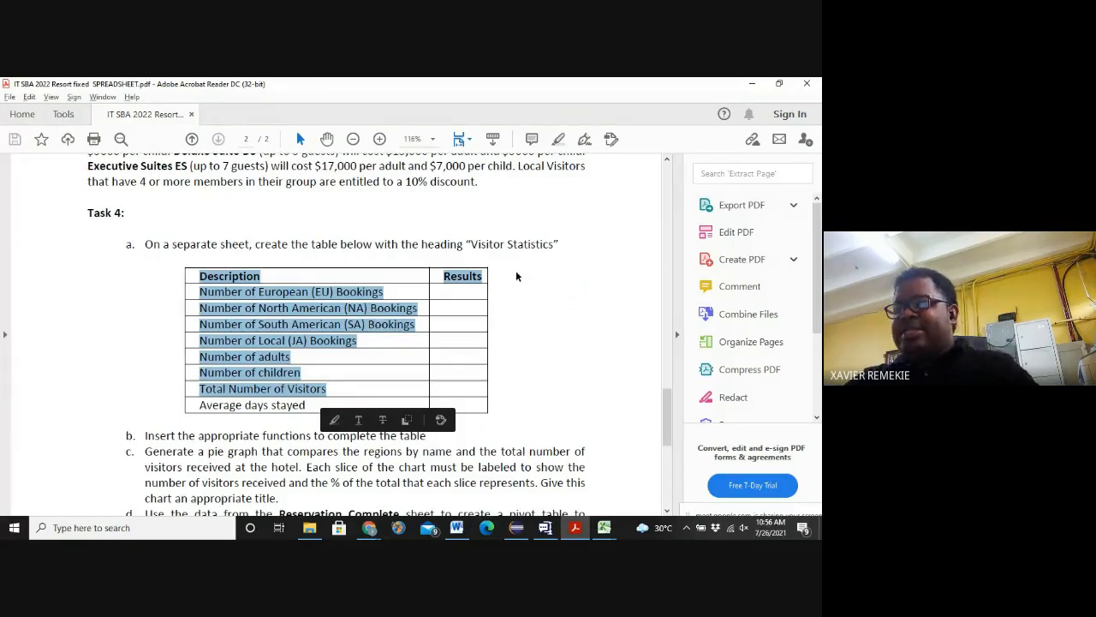
click(516, 276)
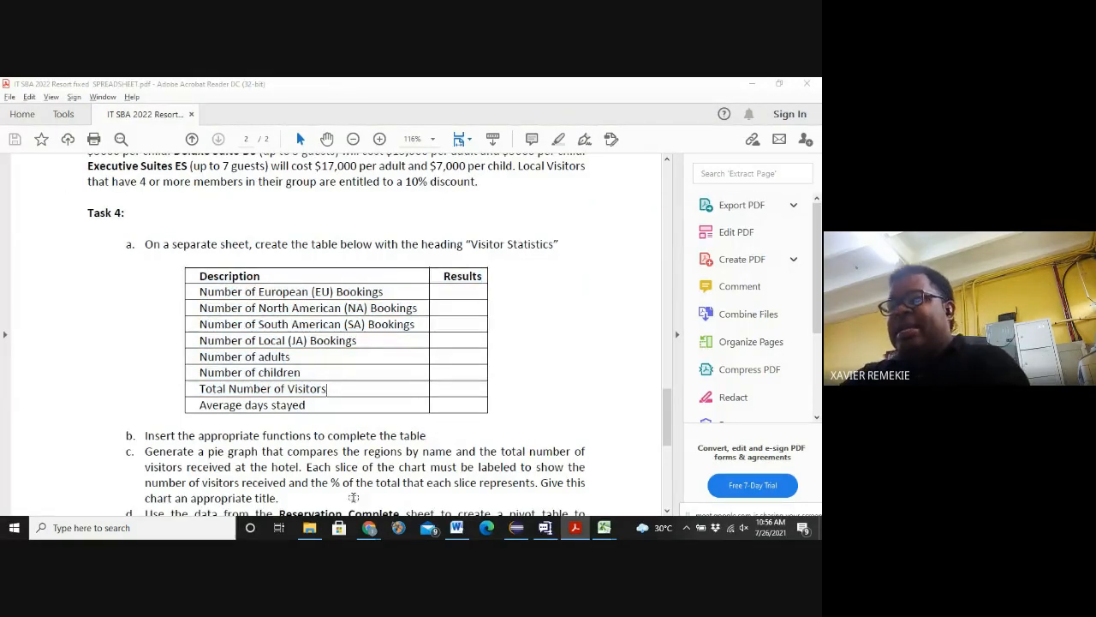
Step: Switch to the Excel workbook and rename the Summary sheet as Visitor Statistics
key(alt+Tab)
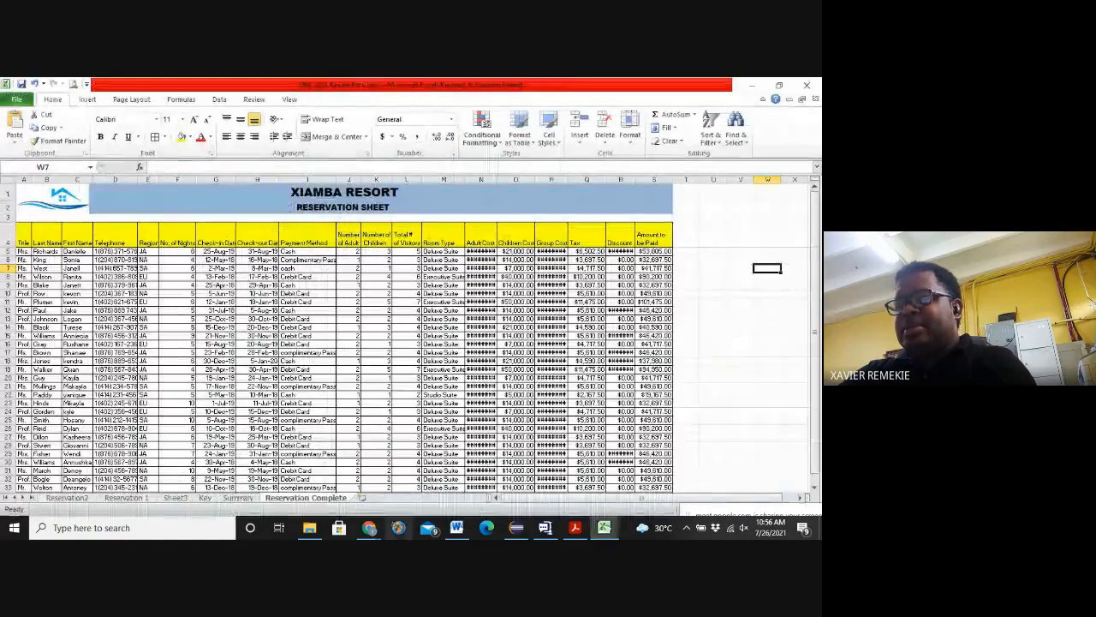
click(238, 498)
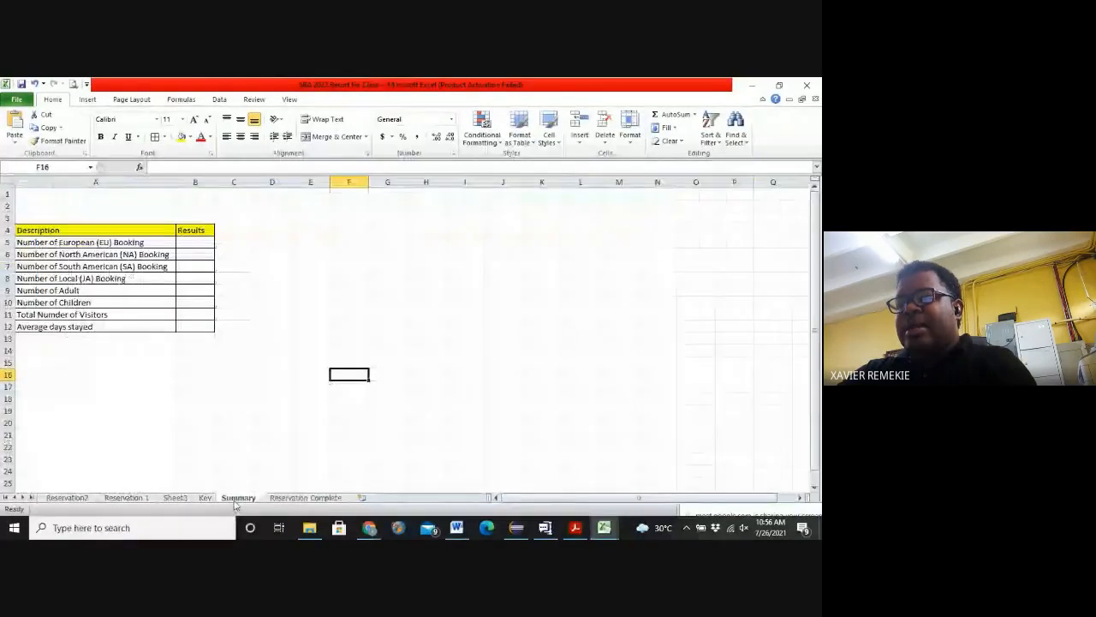
right_click(238, 499)
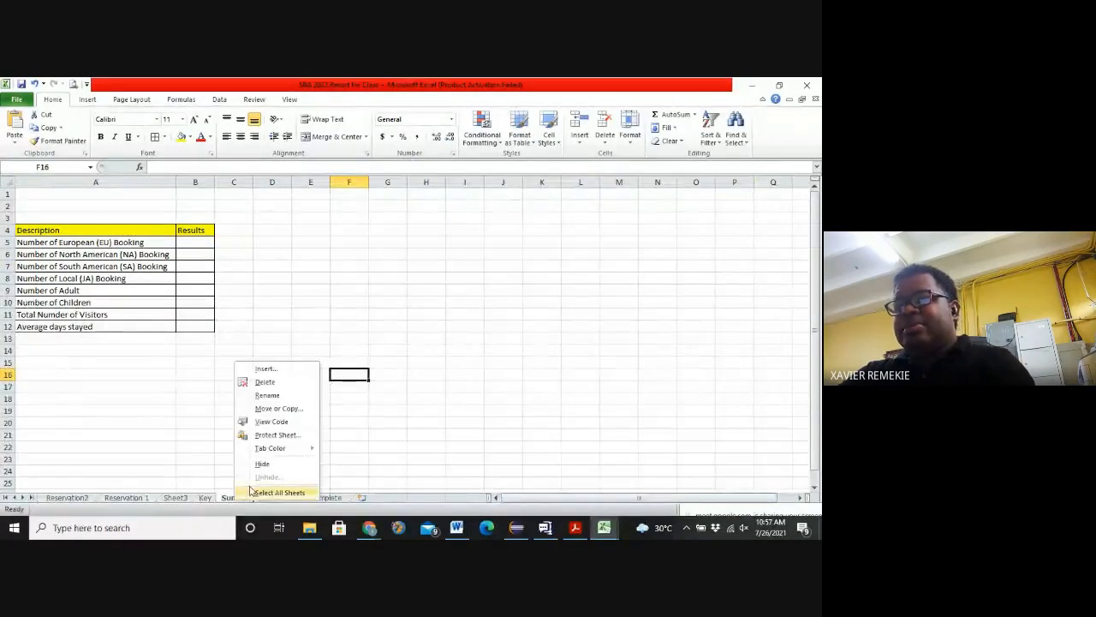
click(292, 398)
text(V)
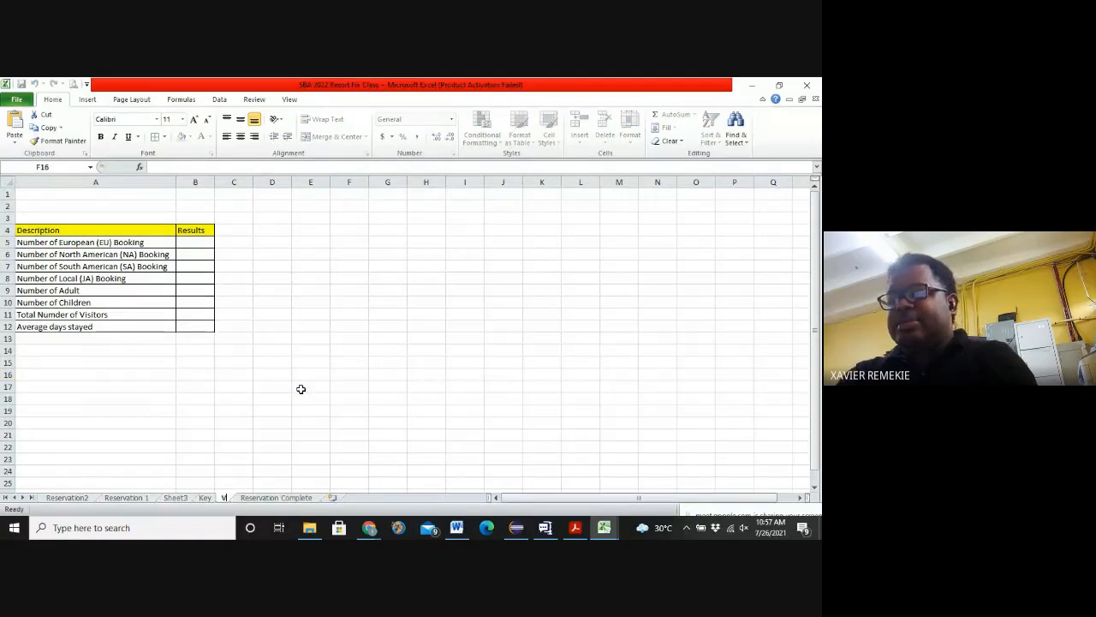
text(isitor S)
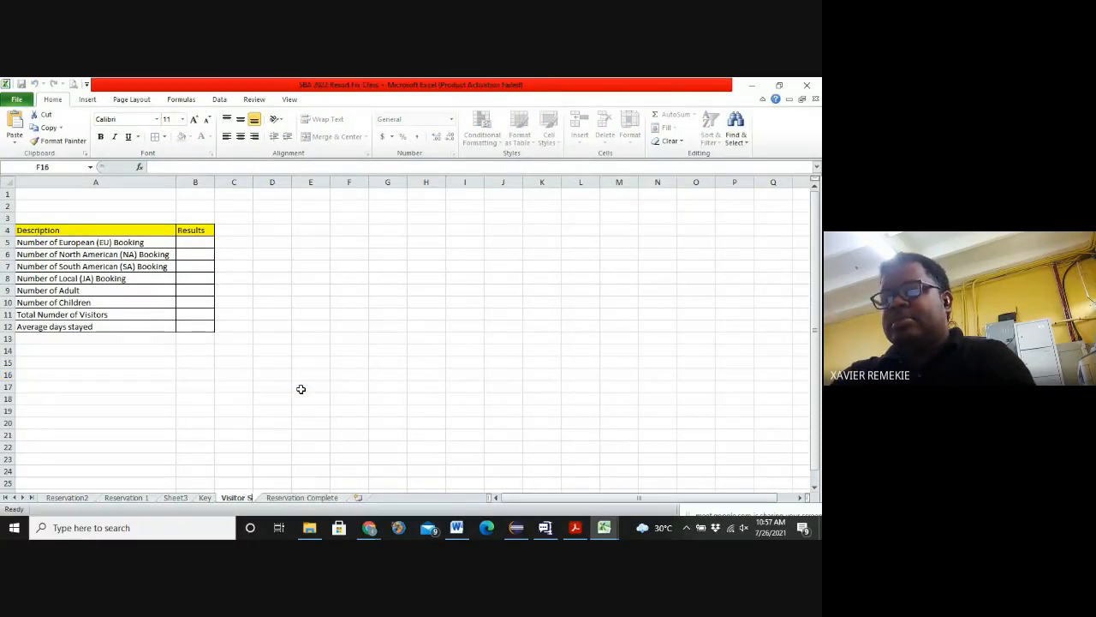
text(tatistics)
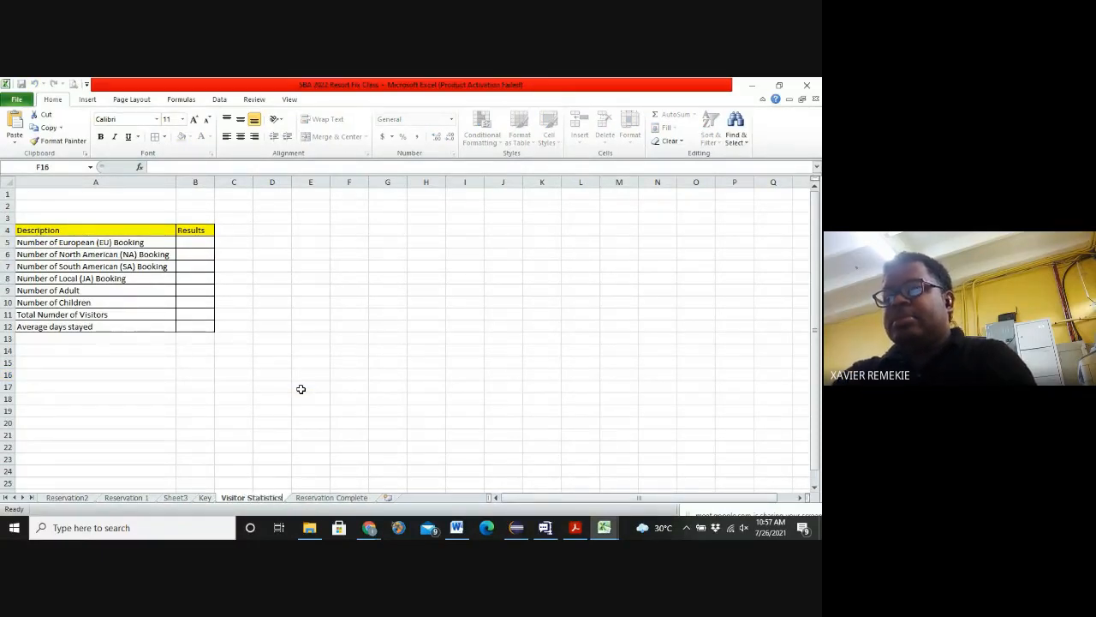
click(300, 389)
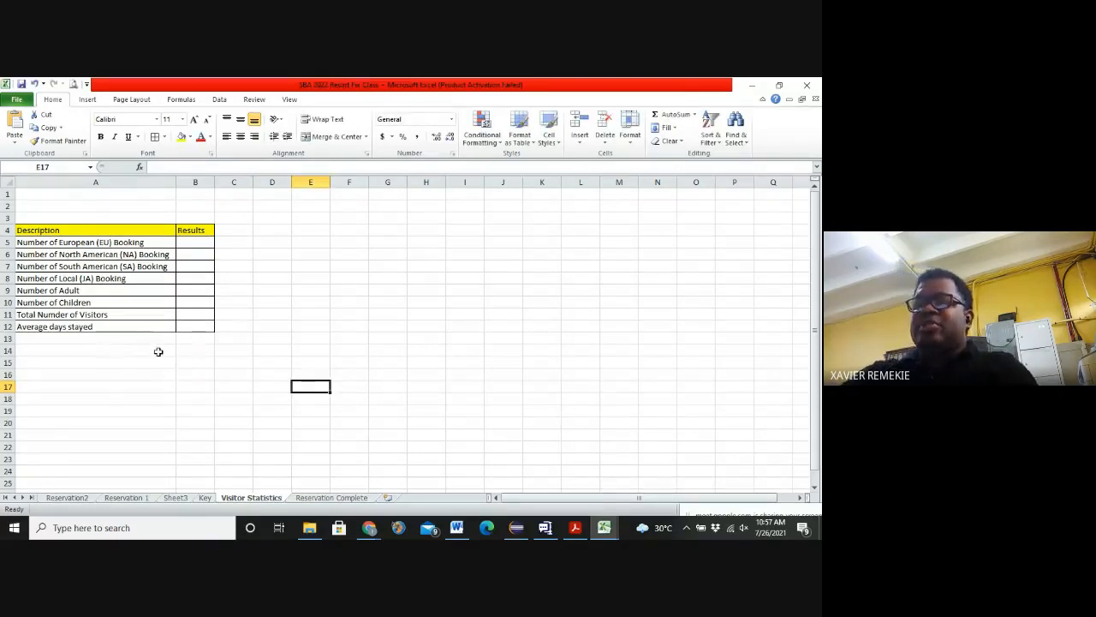
Step: Examine the table's description rows and their result cells, from Number of European (EU) Booking down to Average days stayed
scroll(252, 330, up, 2)
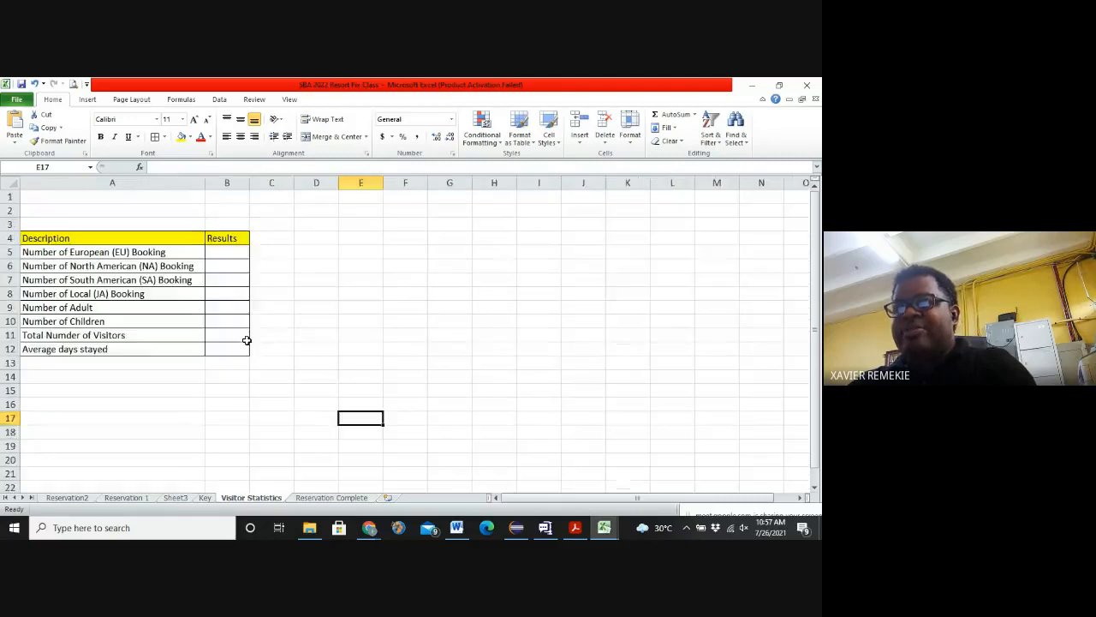
click(405, 340)
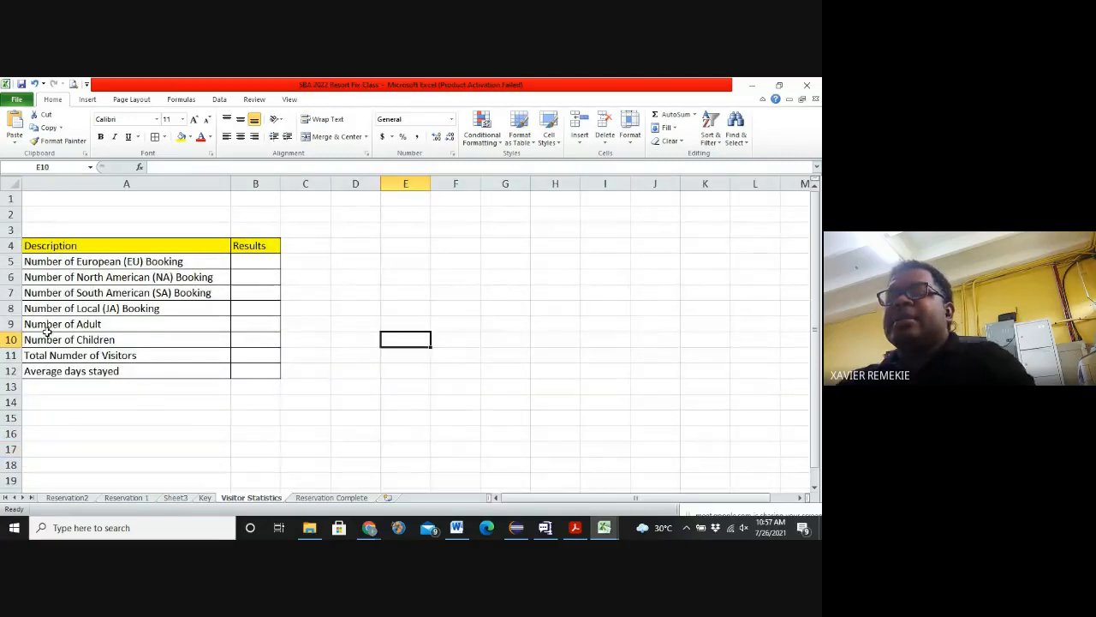
click(64, 262)
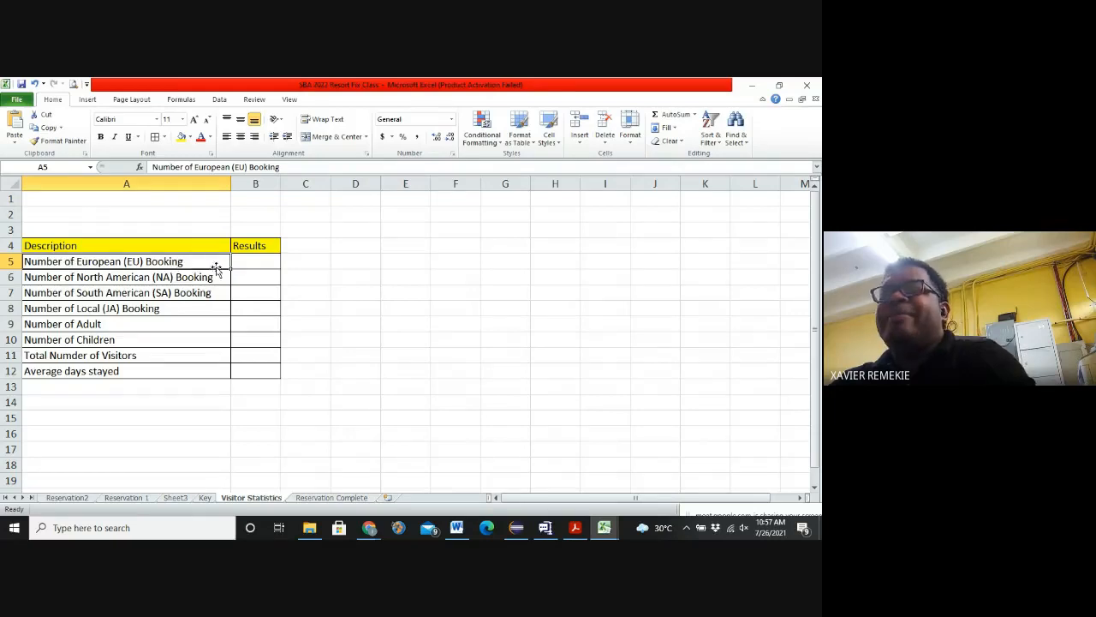
click(258, 262)
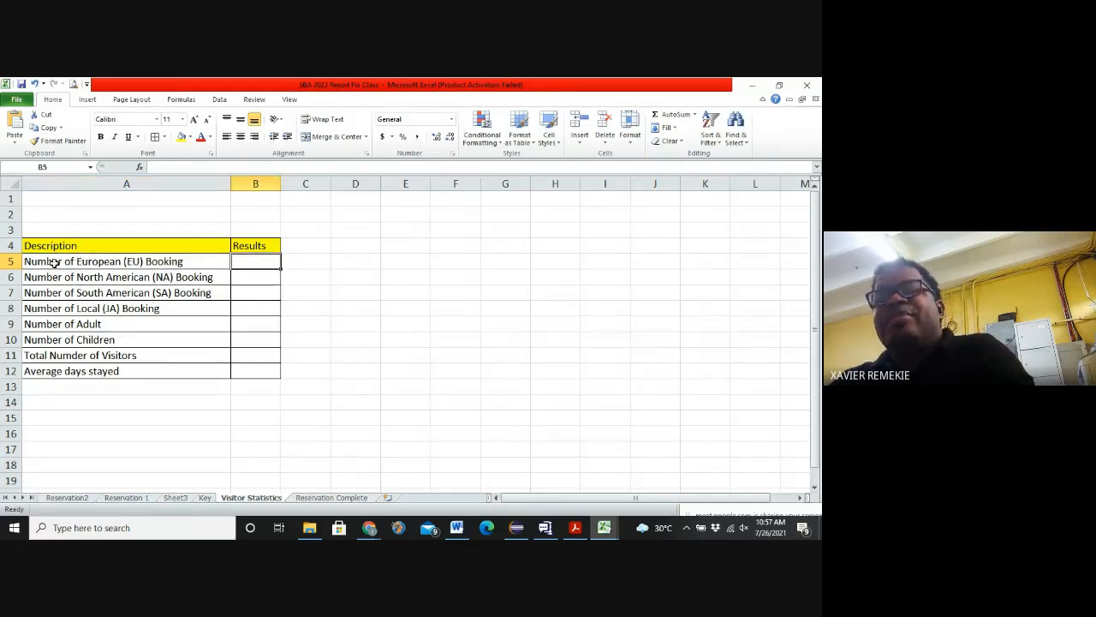
drag(53, 262, 255, 263)
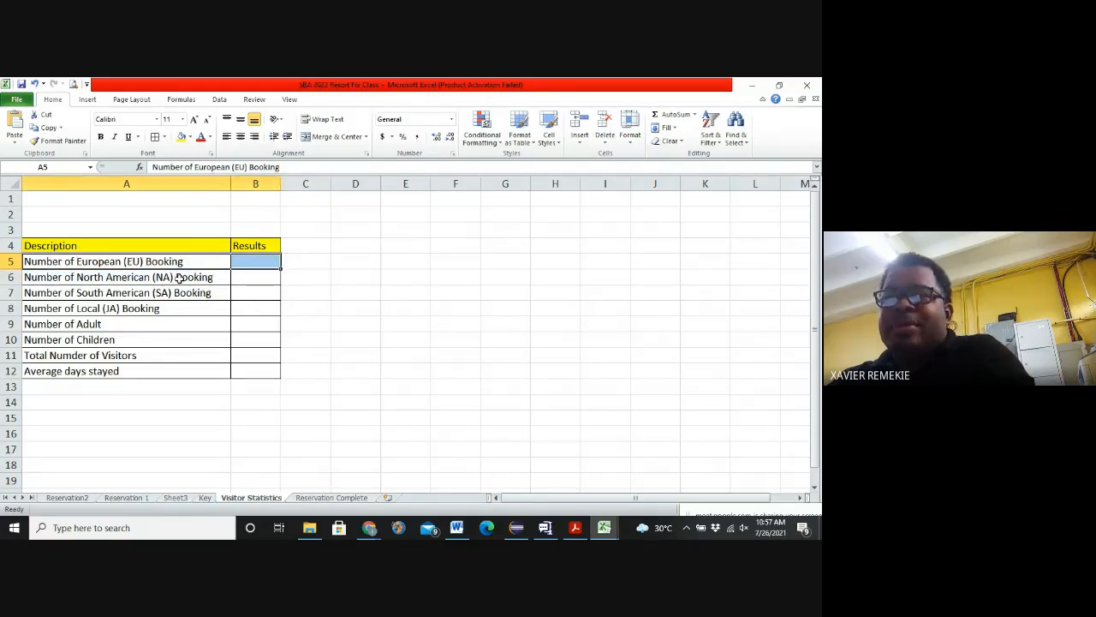
drag(164, 280, 262, 297)
click(202, 292)
drag(183, 308, 266, 317)
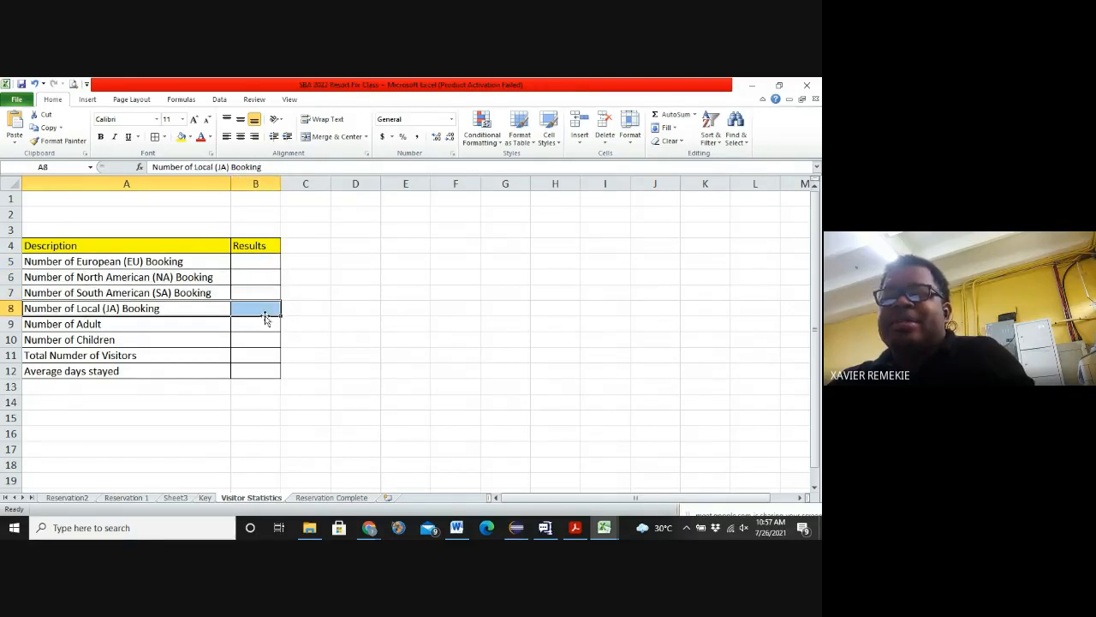
drag(179, 329, 247, 326)
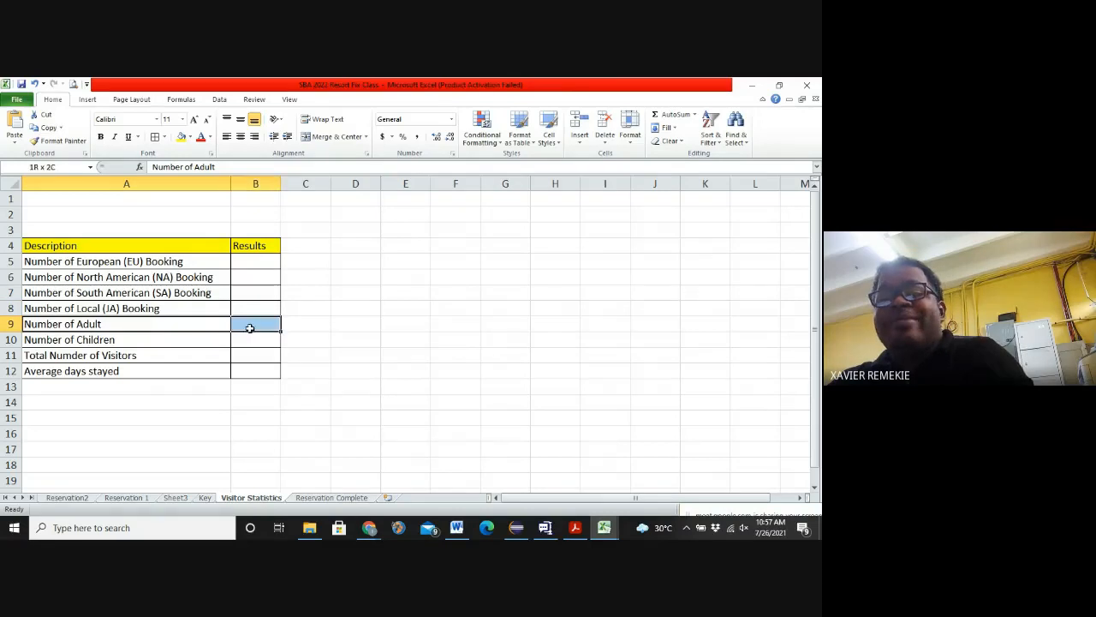
drag(185, 342, 255, 357)
drag(186, 372, 245, 371)
click(385, 324)
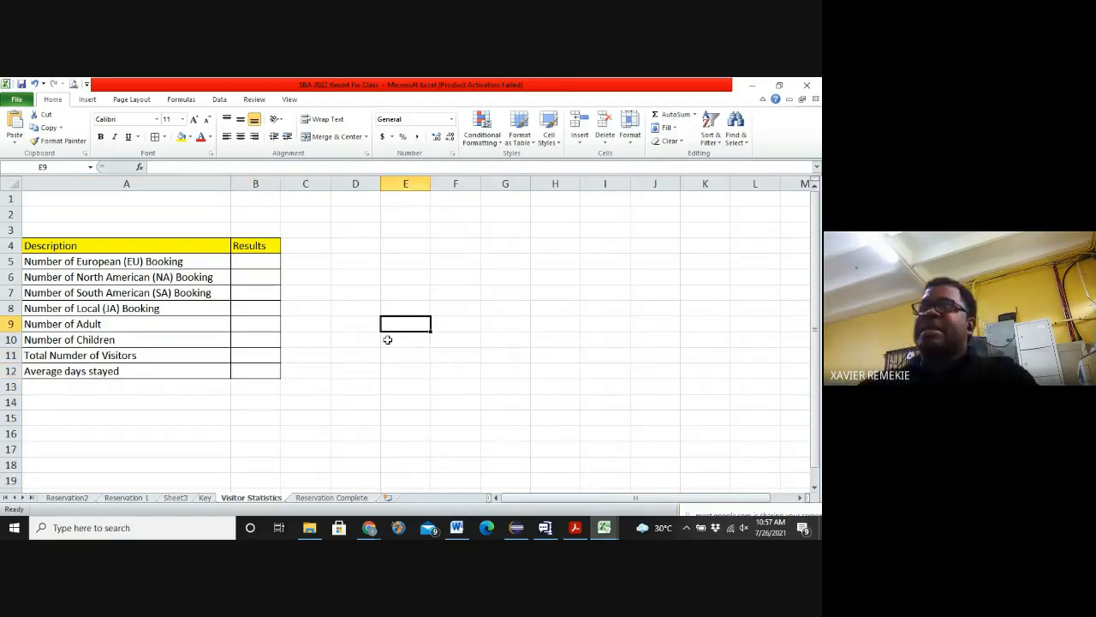
click(253, 368)
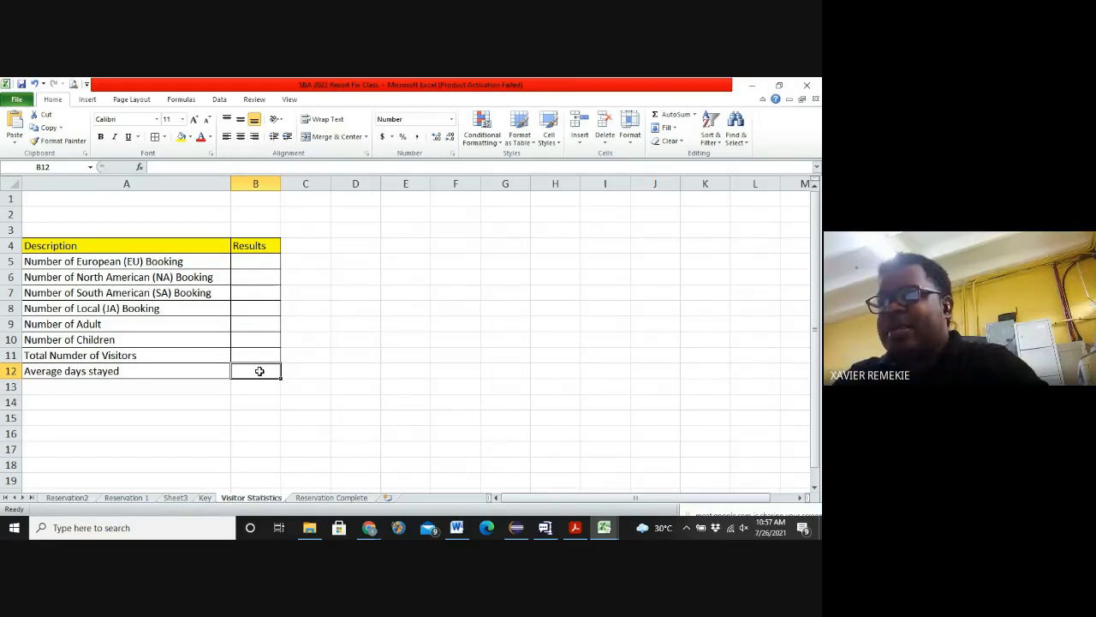
text(=)
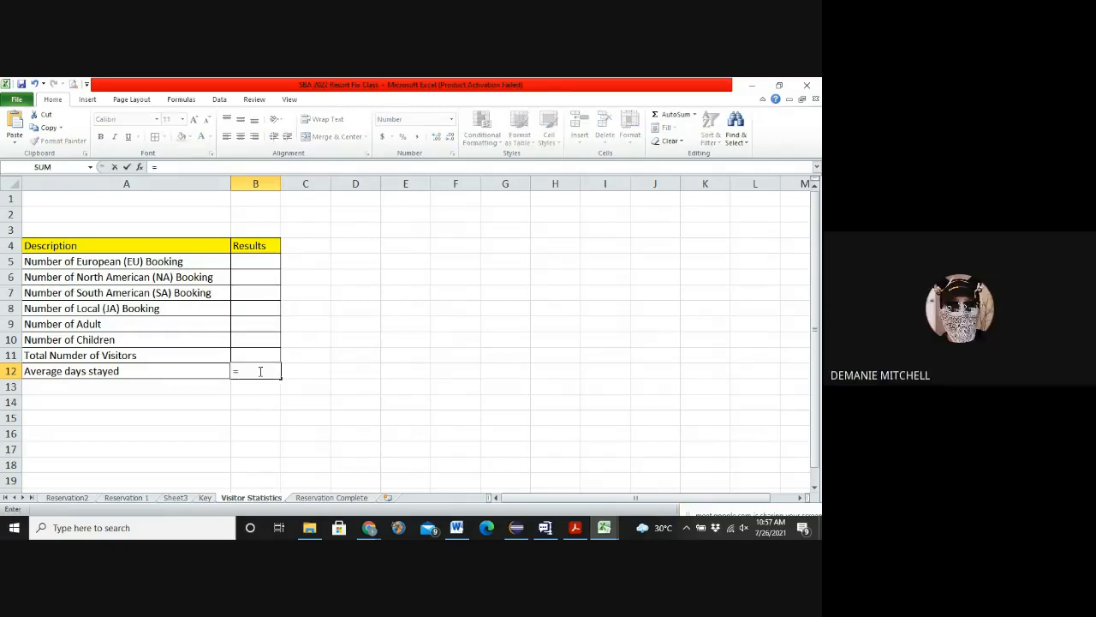
text(avera)
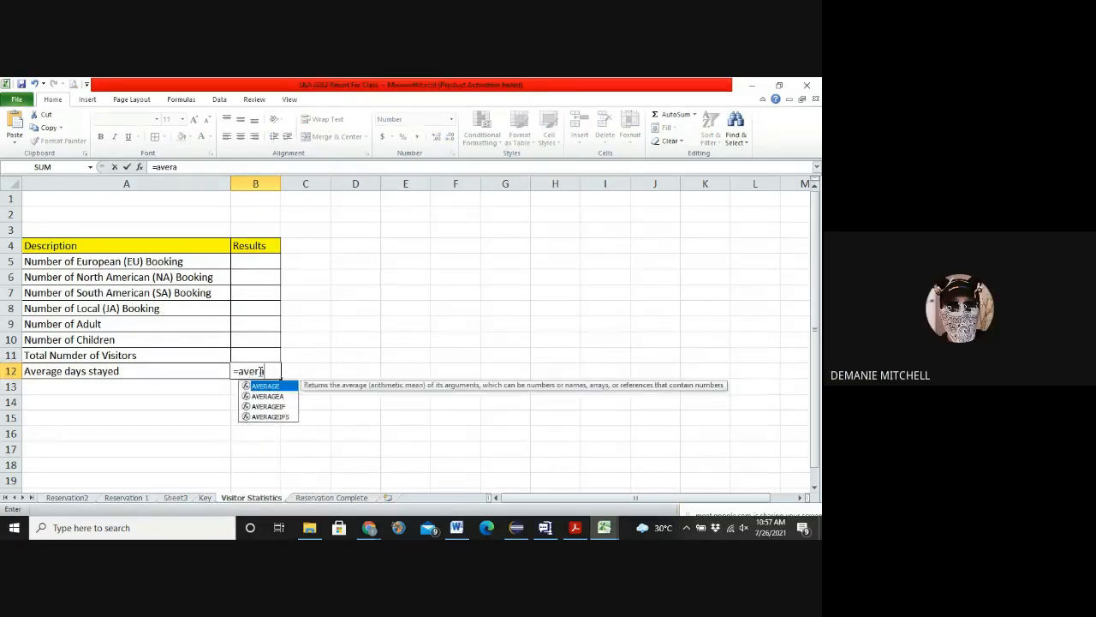
text(ge)
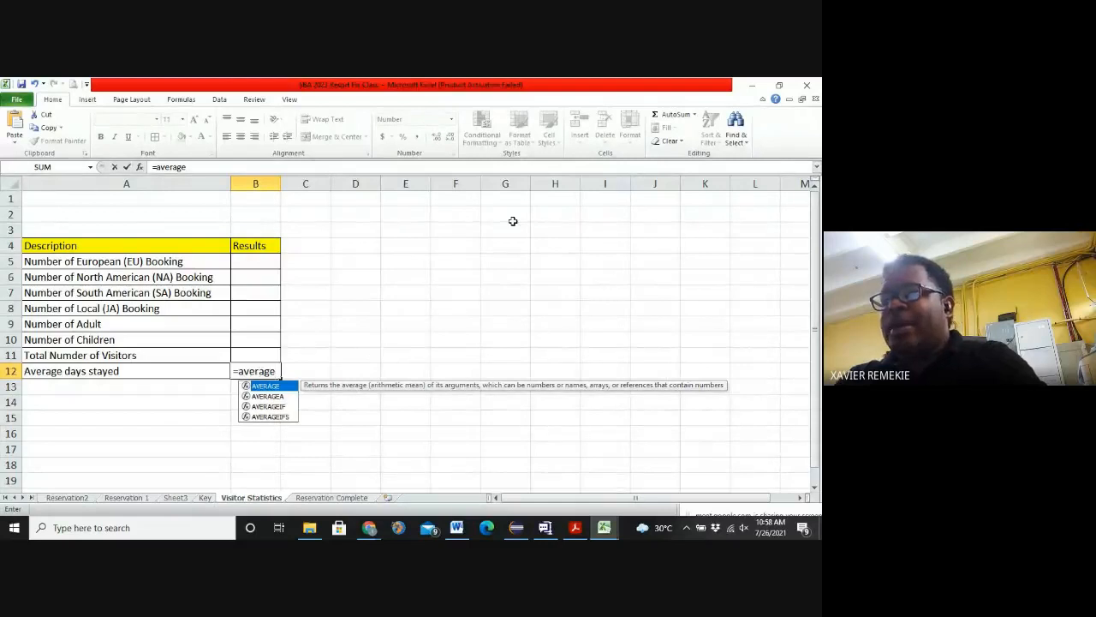
text(()
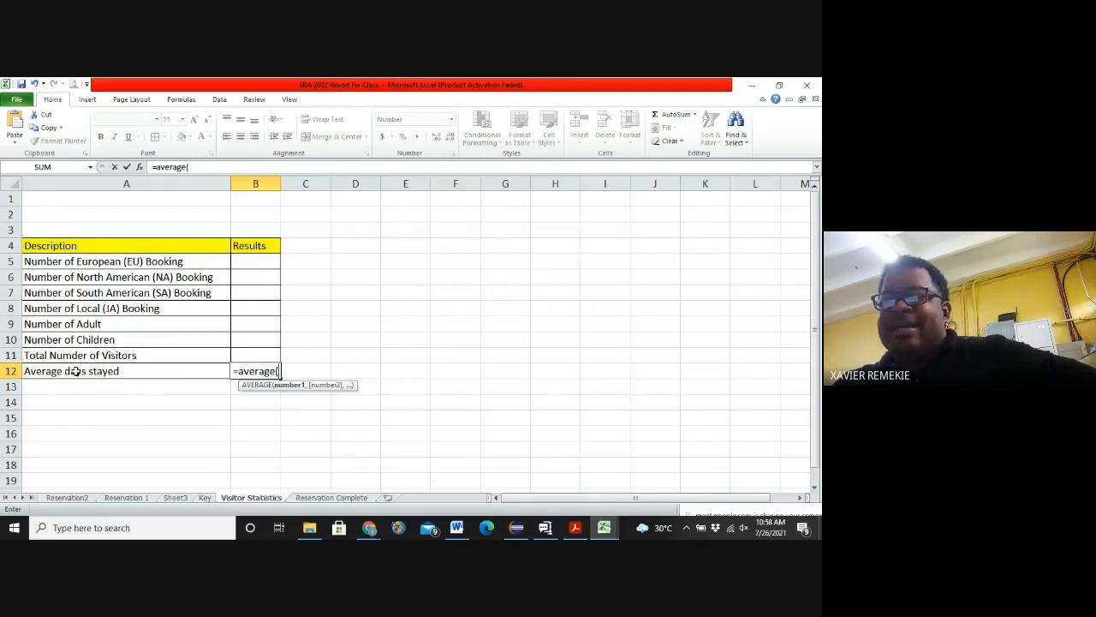
click(331, 497)
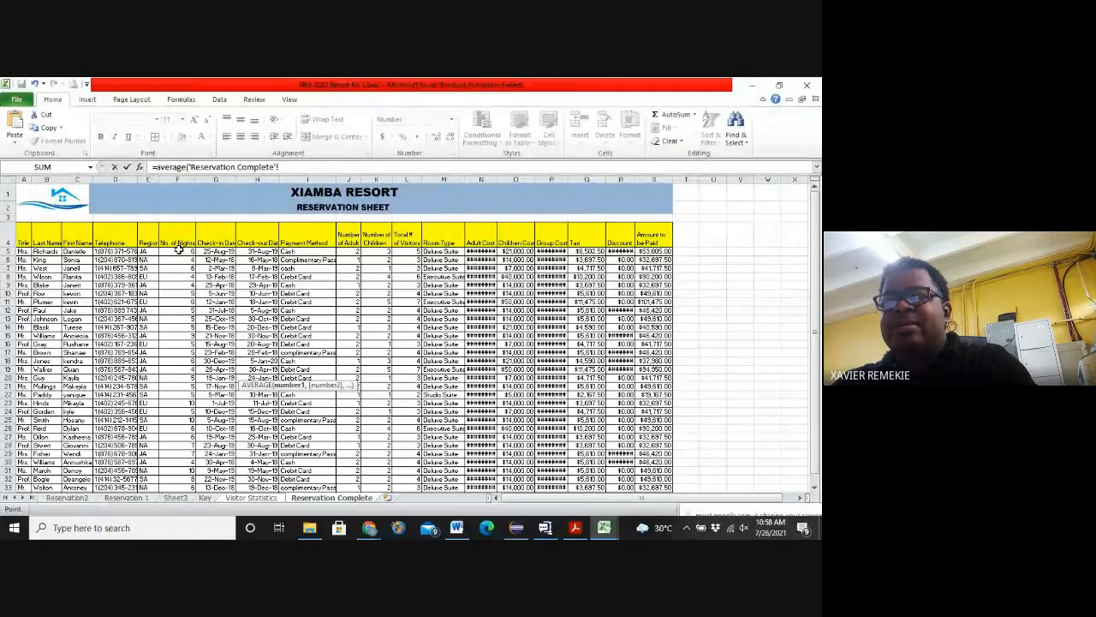
key(Escape)
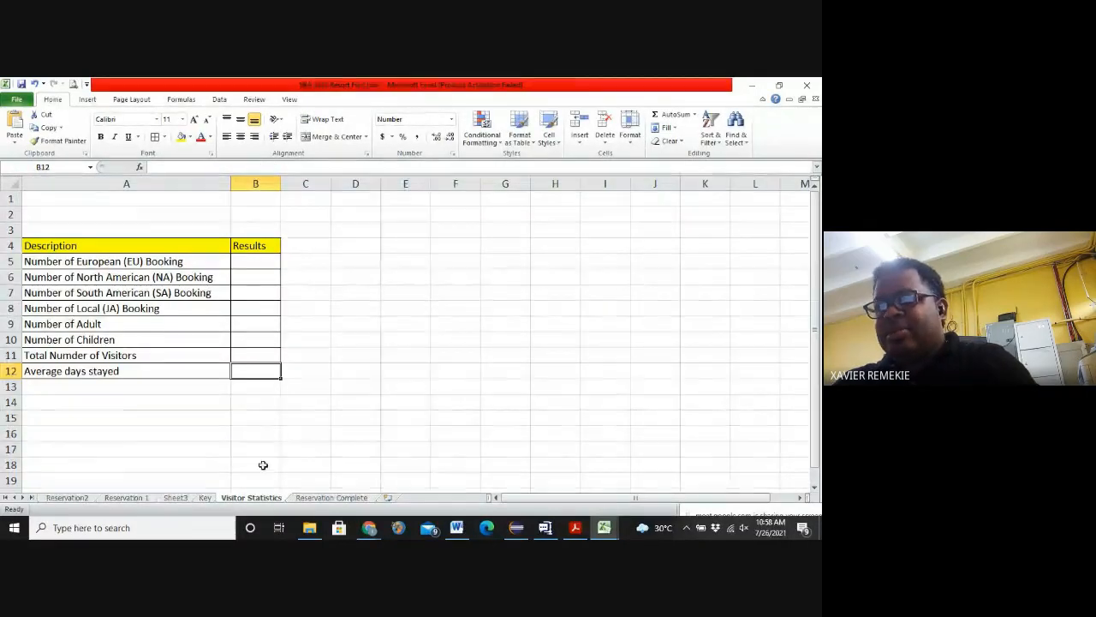
Step: Calculate Average days stayed in B12 with AVERAGE over the No. of Nights cells F5:F34 of the Reservation Complete sheet
click(320, 500)
scroll(348, 420, up, 4)
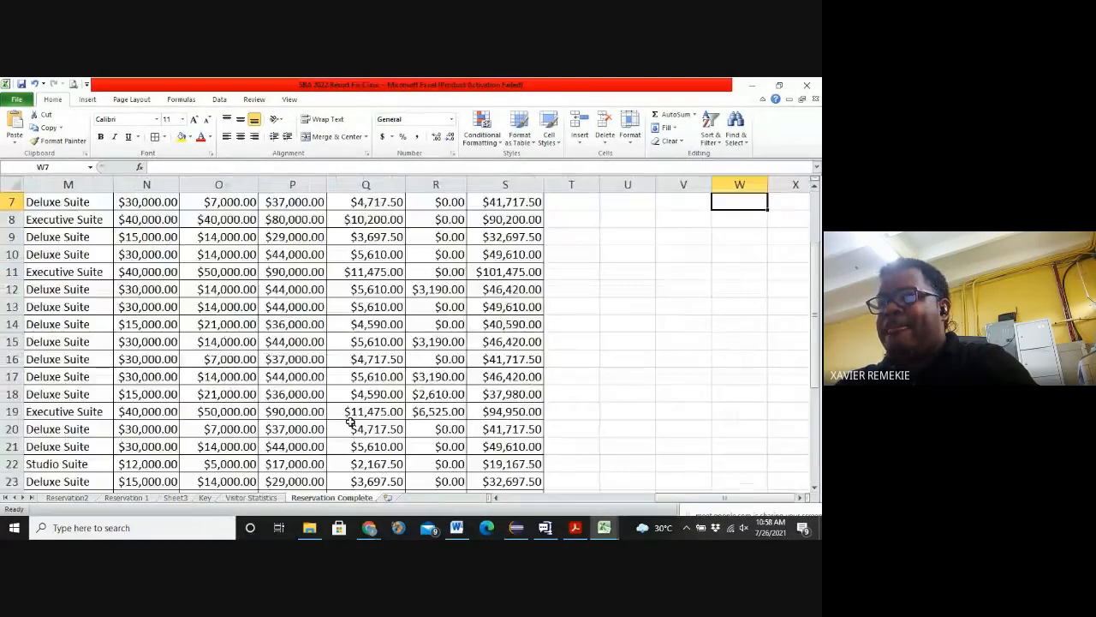
scroll(348, 420, down, 1)
drag(648, 499, 503, 500)
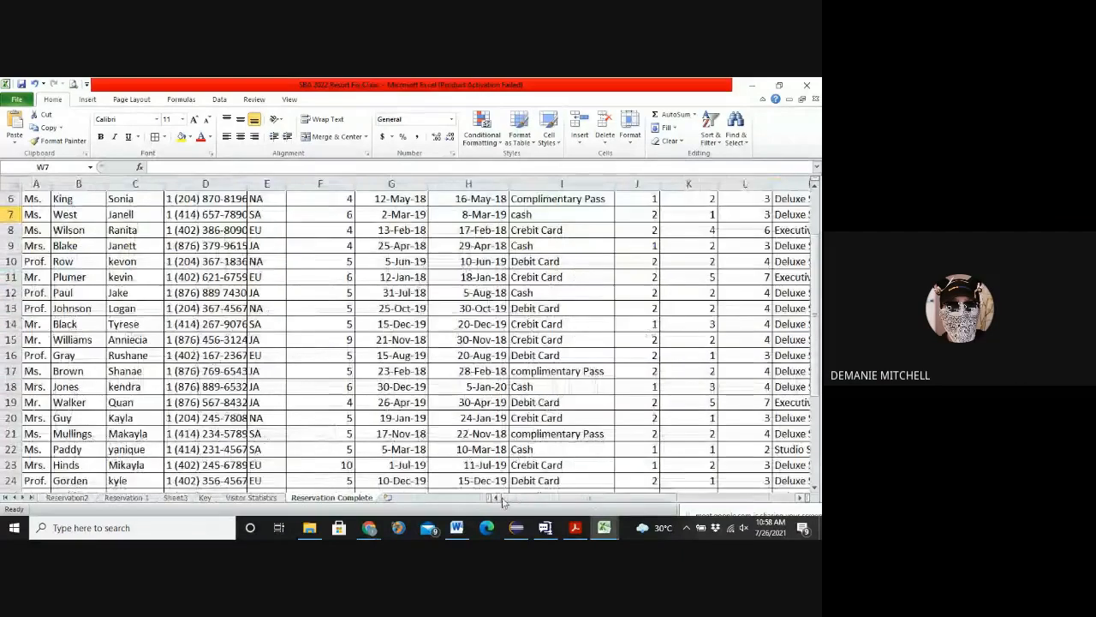
click(250, 498)
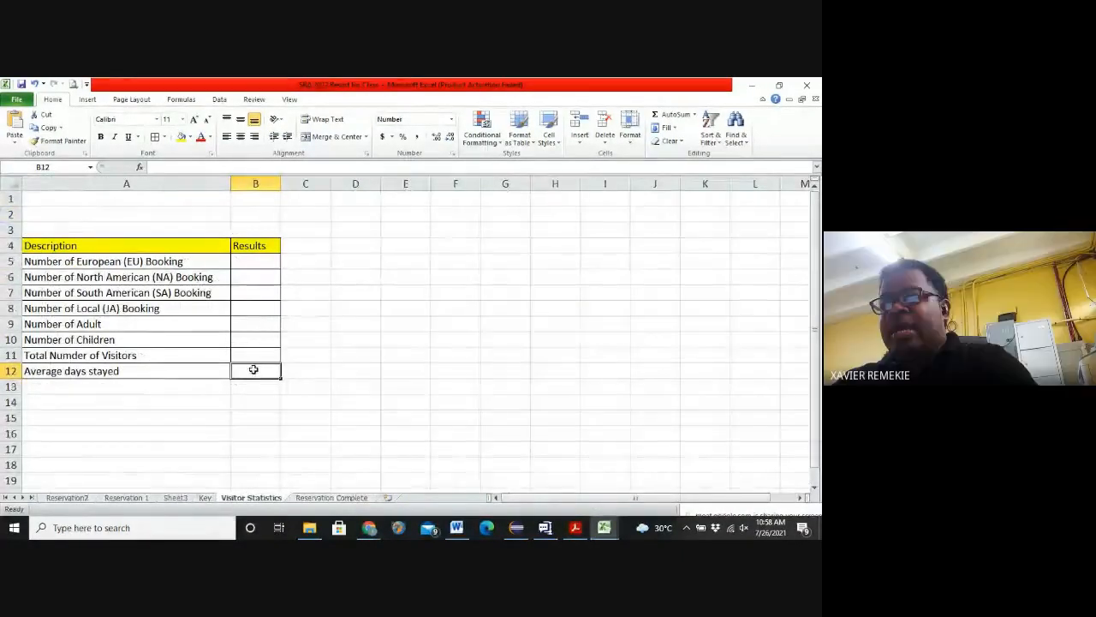
text(=average()
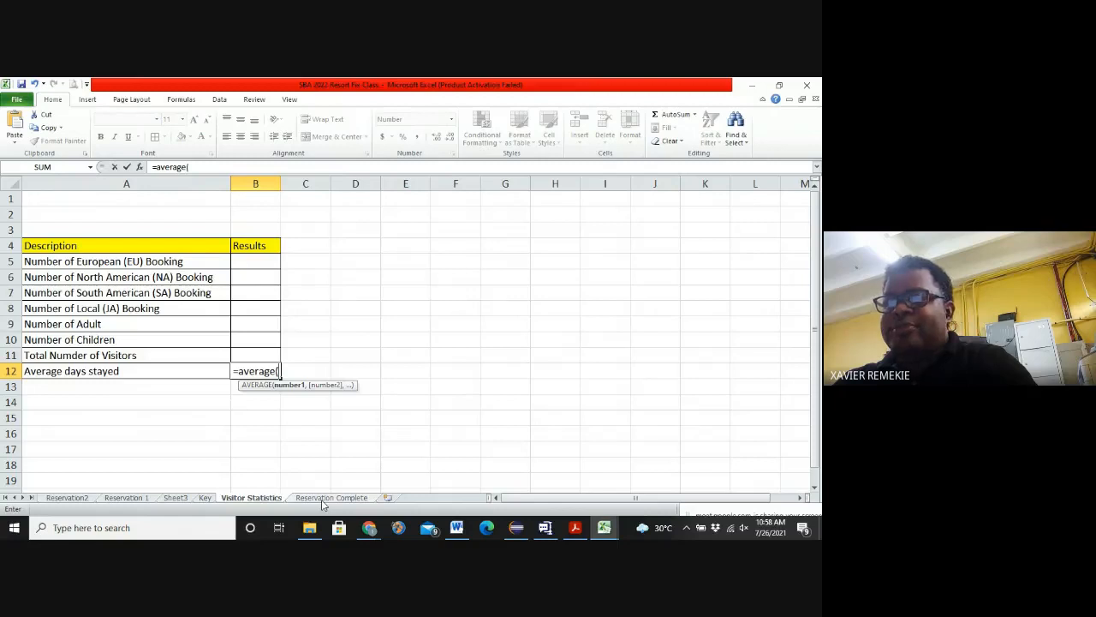
click(323, 500)
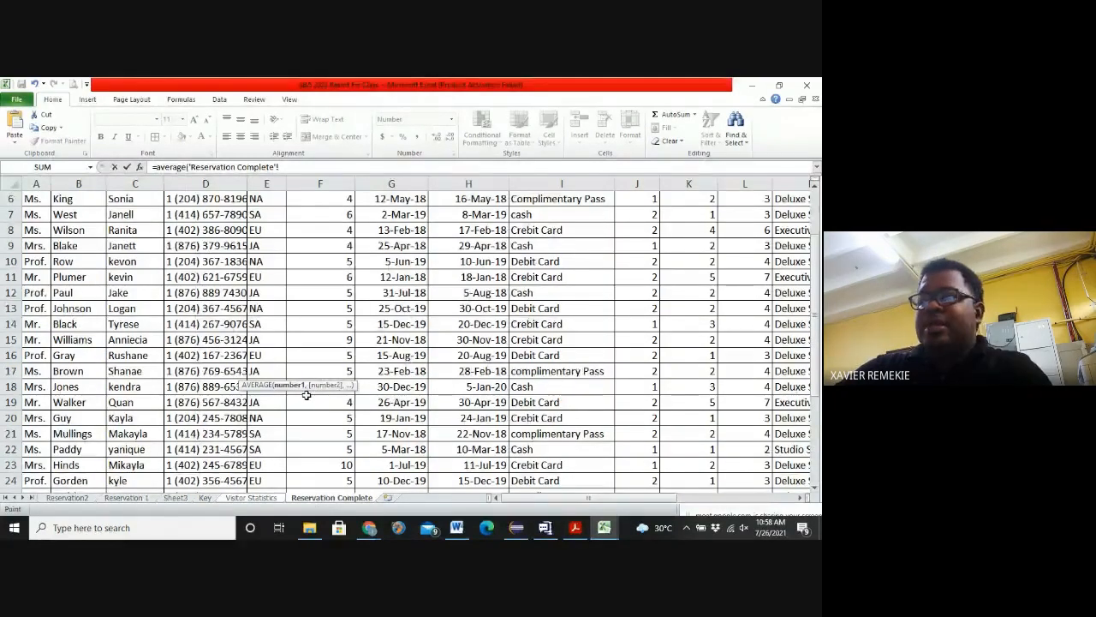
scroll(308, 394, up, 2)
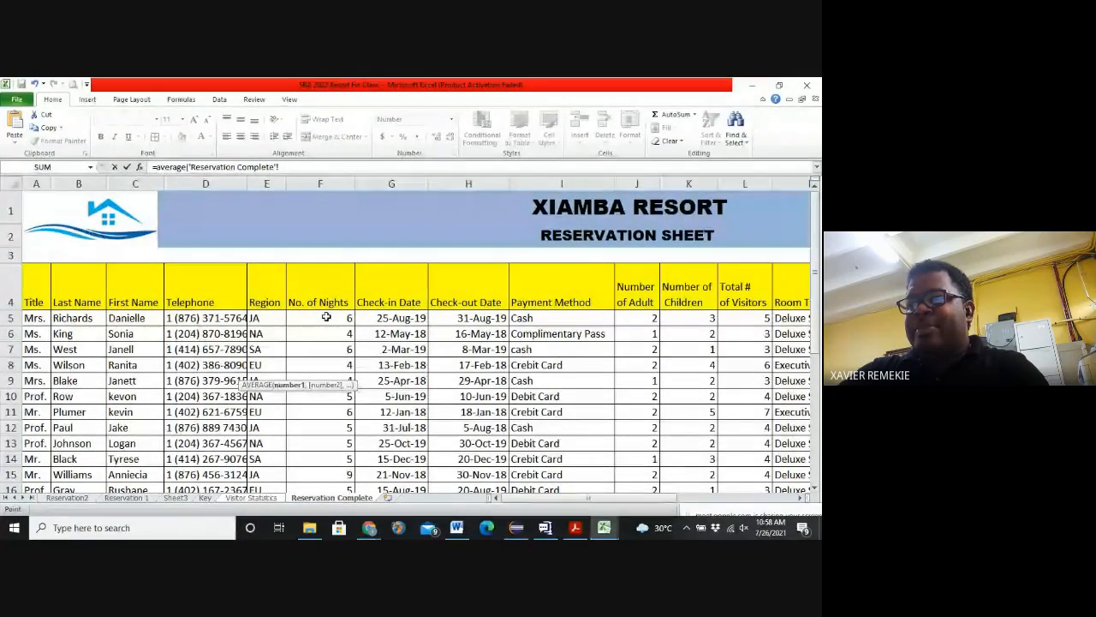
drag(326, 317, 320, 461)
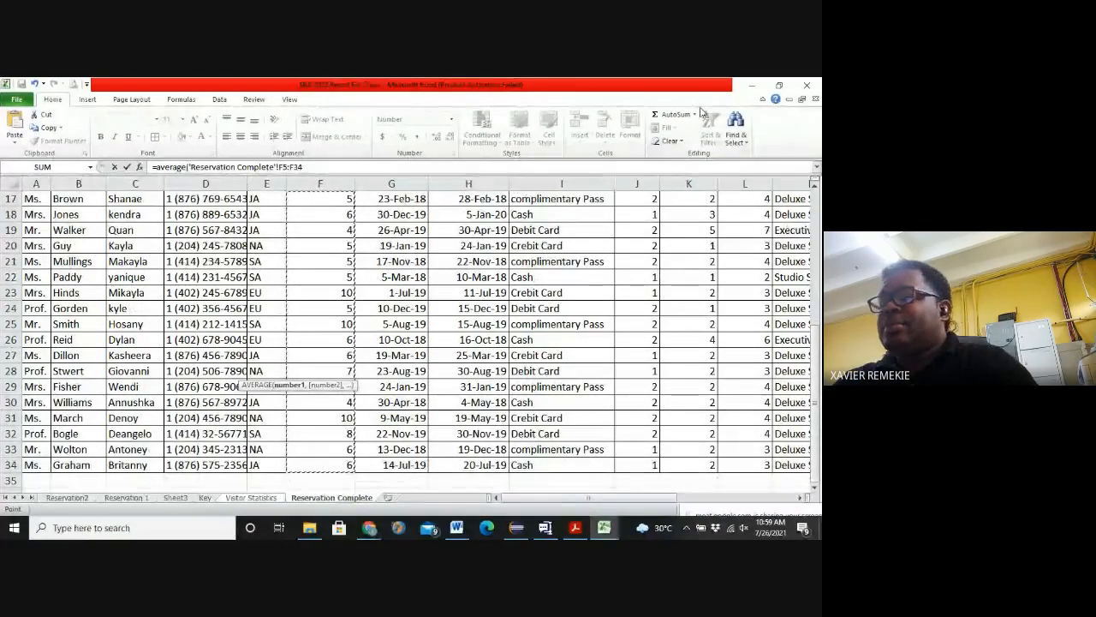
key(Return)
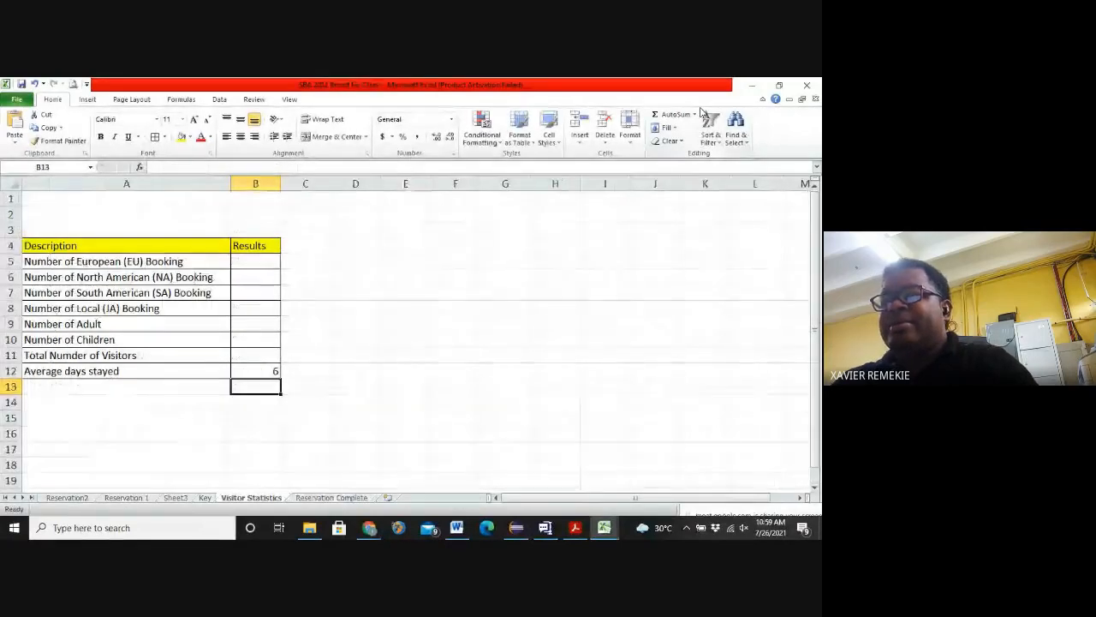
Step: Clear the Average days stayed result in B12 and re-enter it as AVERAGE over Reservation Complete cells F5:F34
click(257, 373)
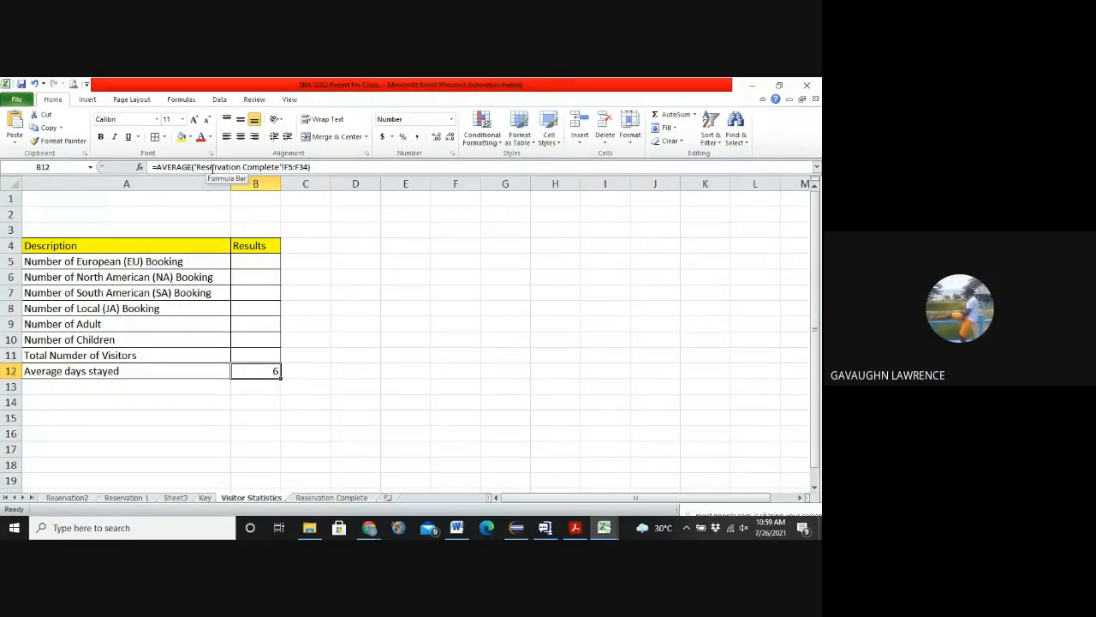
key(Delete)
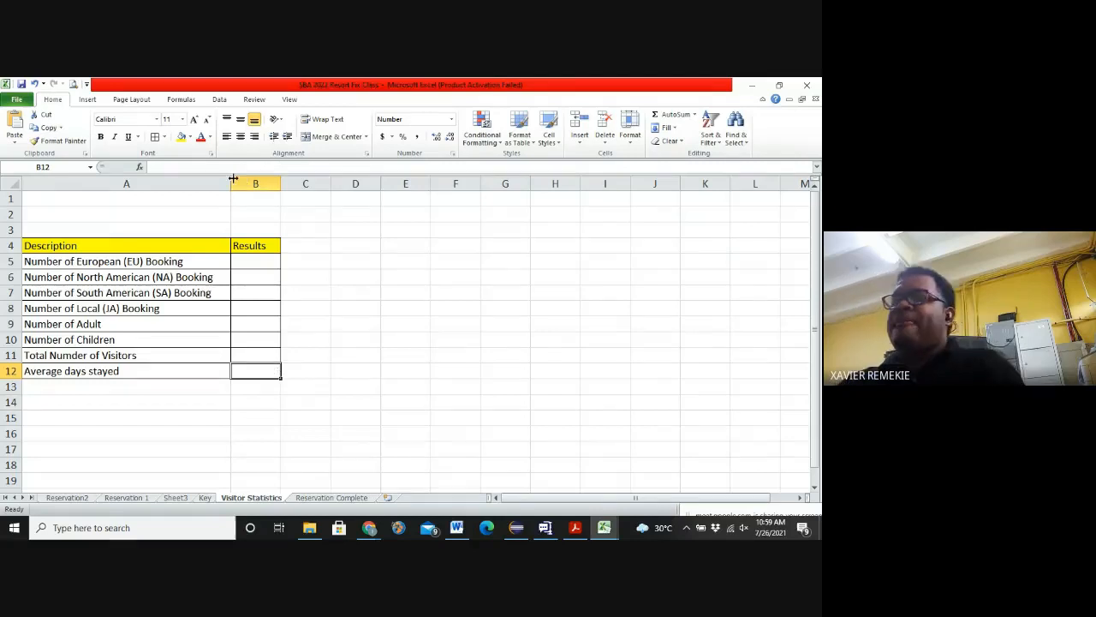
text(=average)
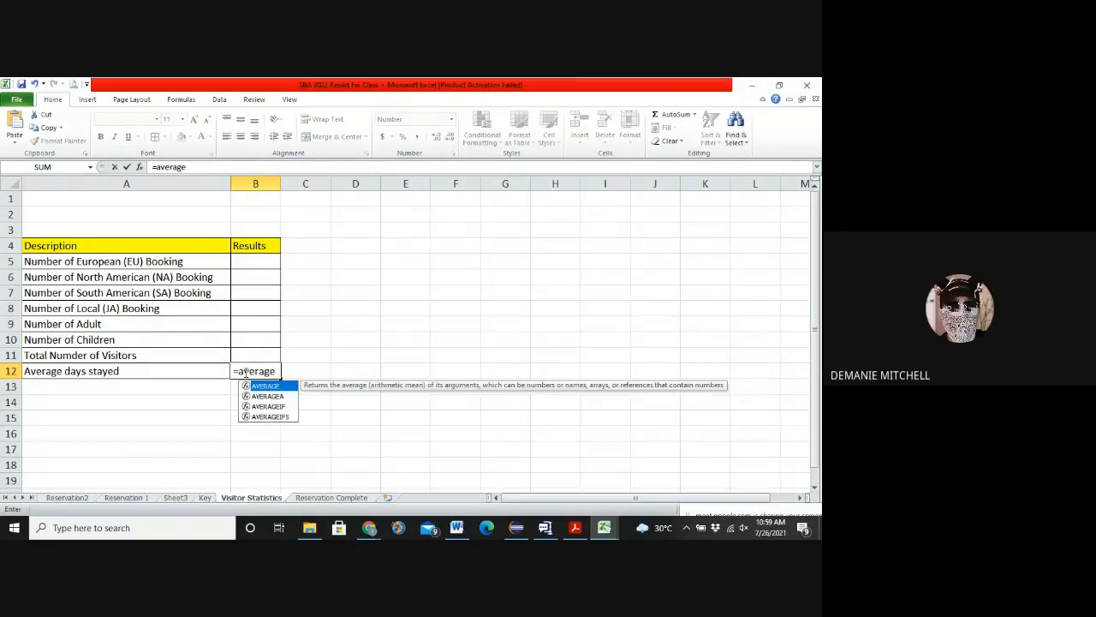
text(()
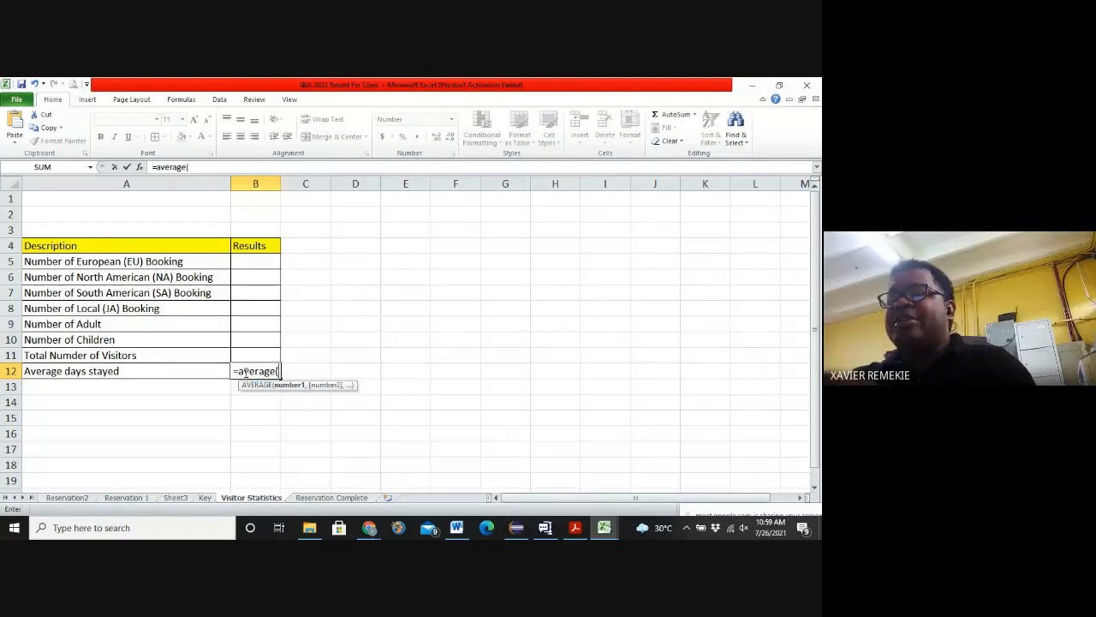
click(334, 498)
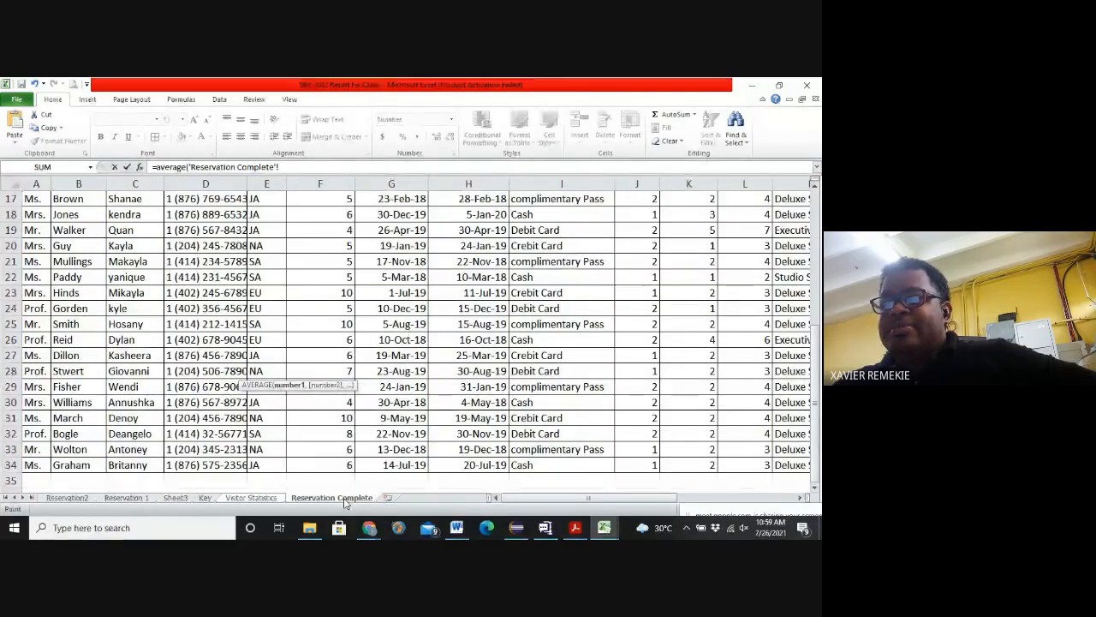
scroll(321, 300, up, 5)
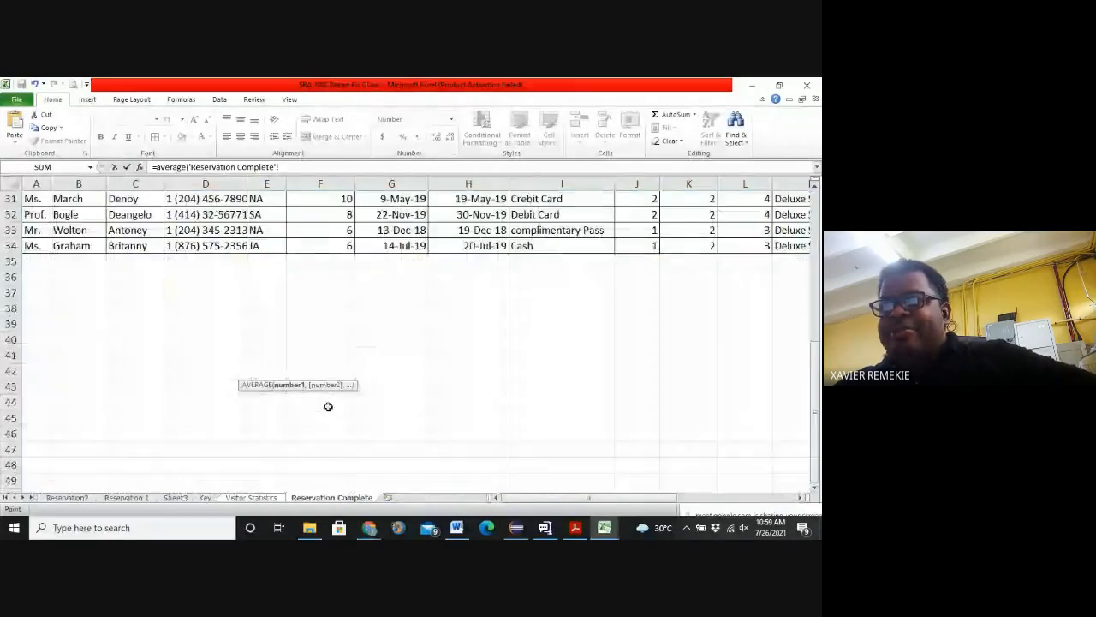
scroll(325, 406, down, 10)
scroll(314, 343, up, 10)
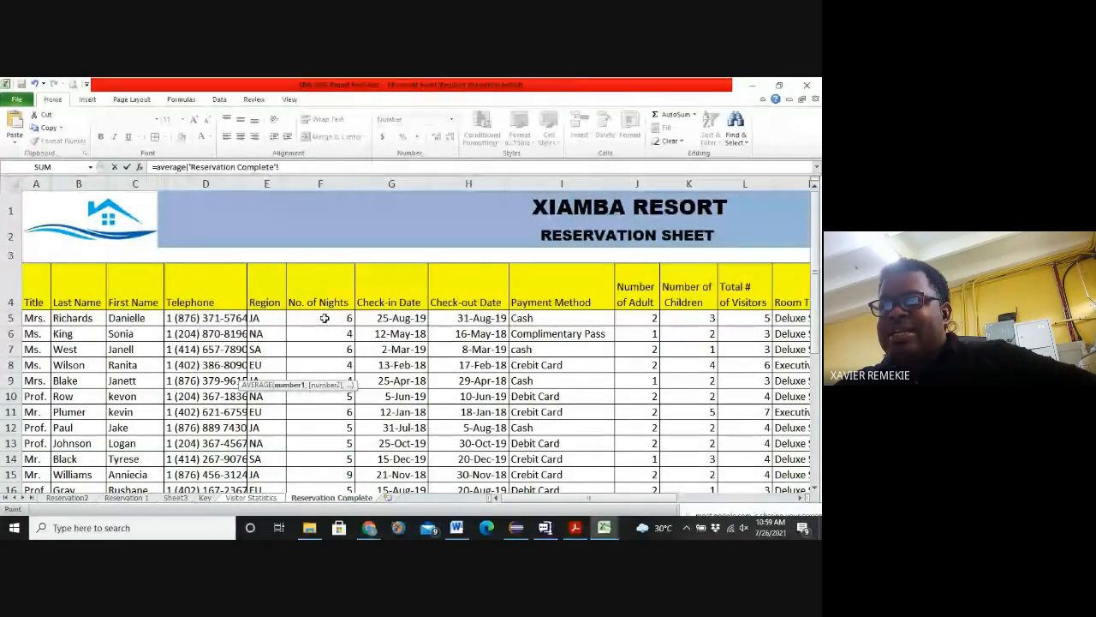
drag(325, 318, 334, 471)
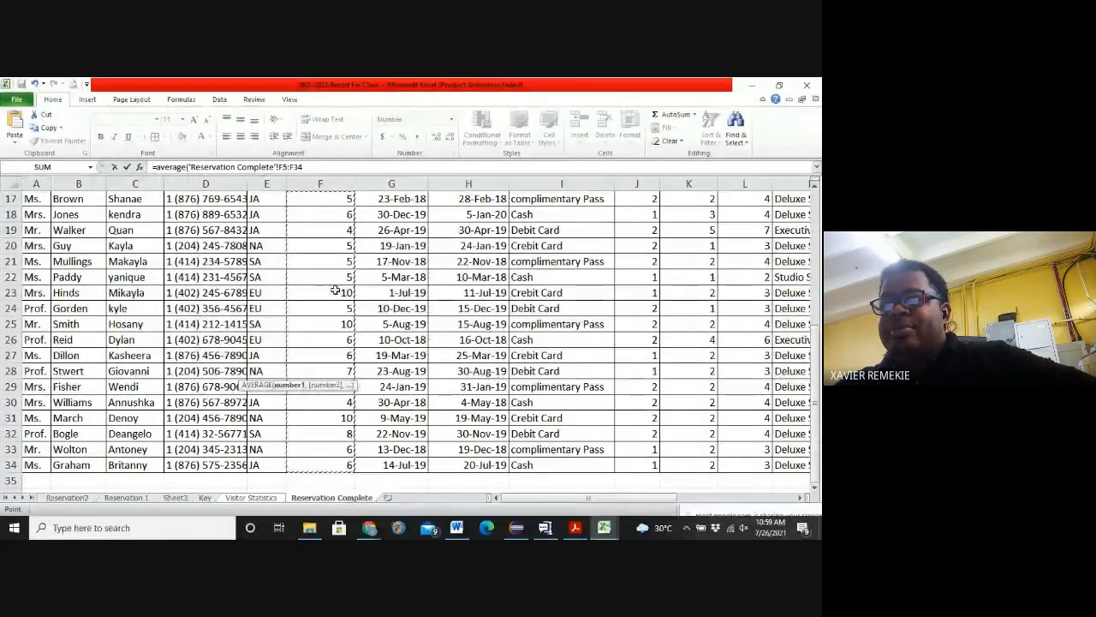
drag(280, 167, 304, 167)
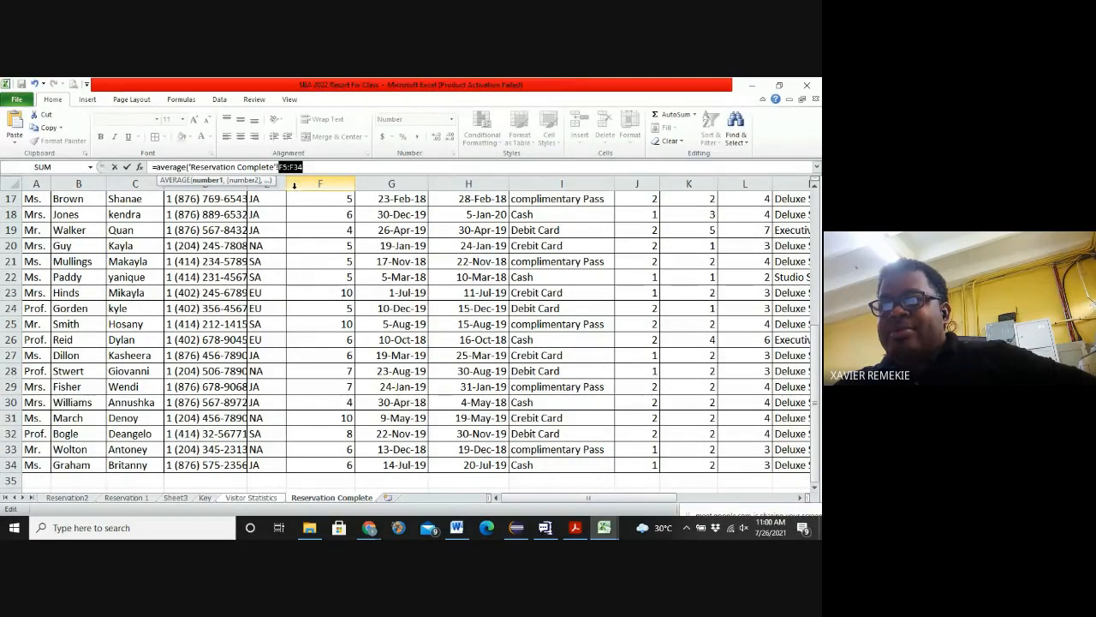
click(307, 167)
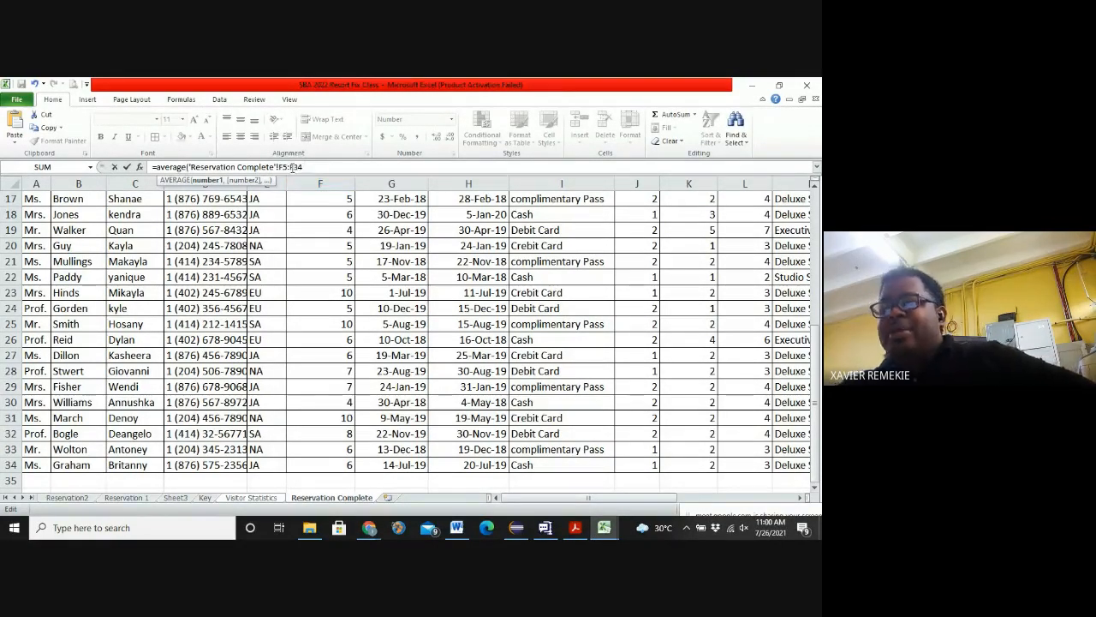
key(Return)
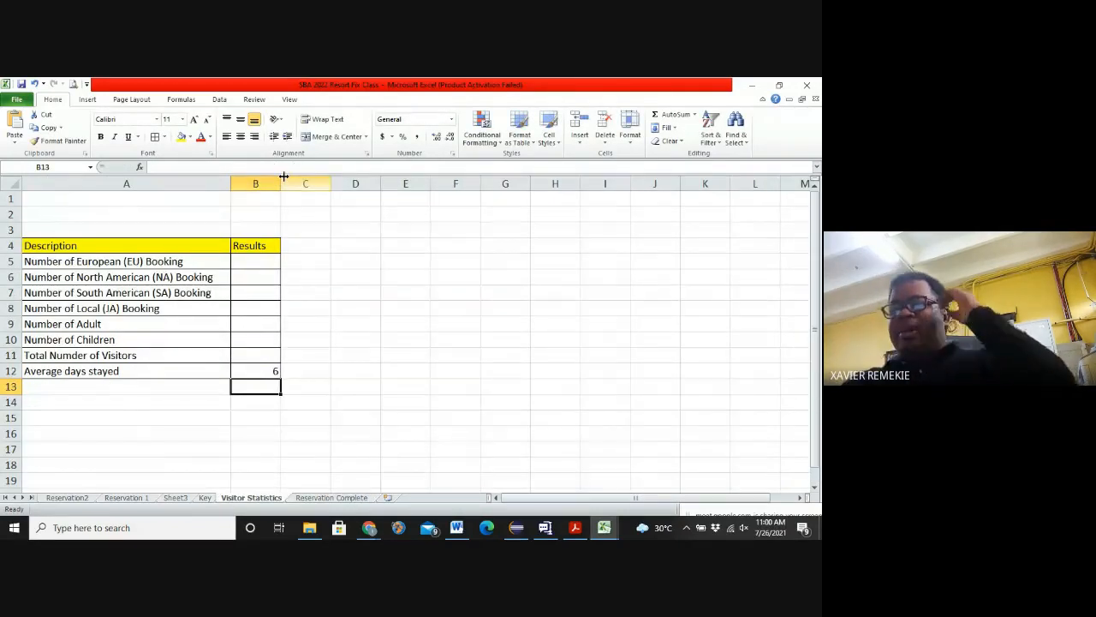
Step: Calculate the total number of visitors in B11 with SUM over cells L5:L34 of the Reservation Complete sheet
double_click(262, 352)
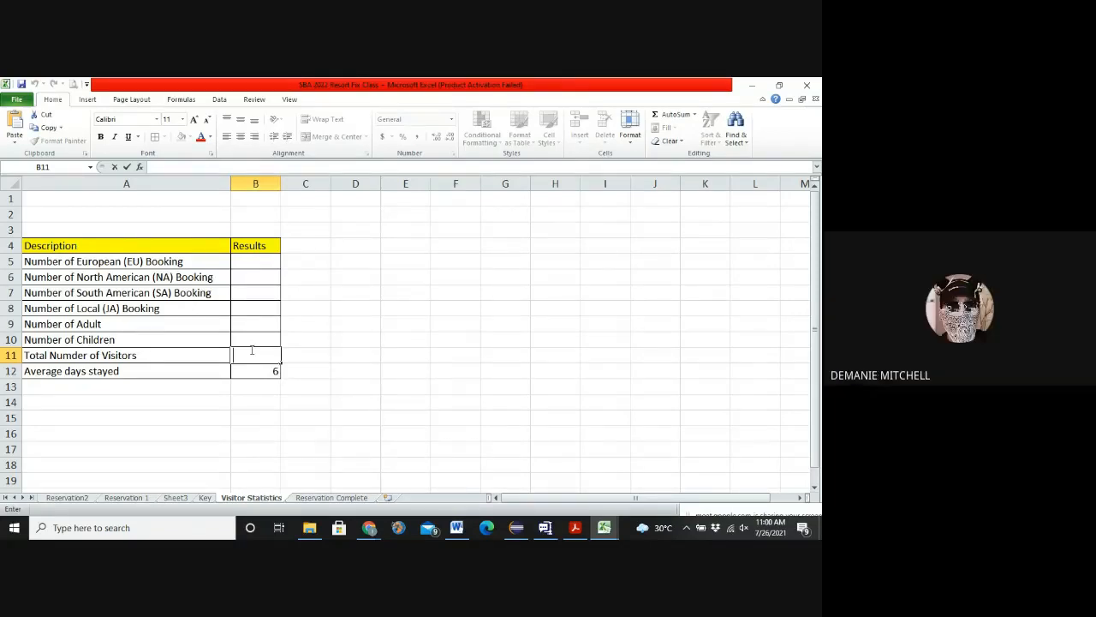
text(=)
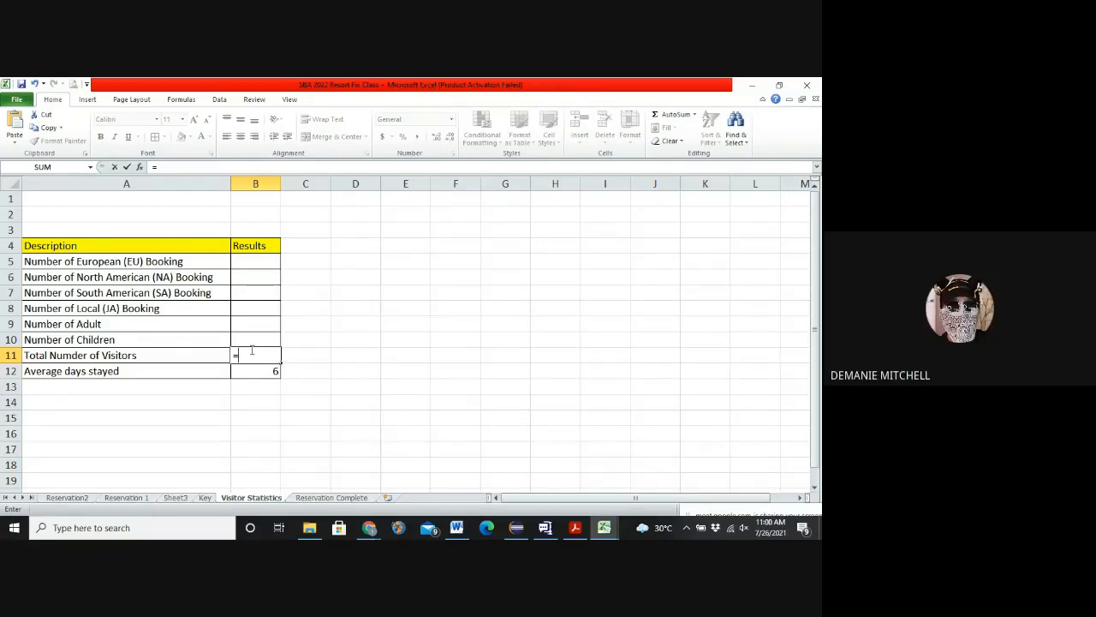
text(sum()
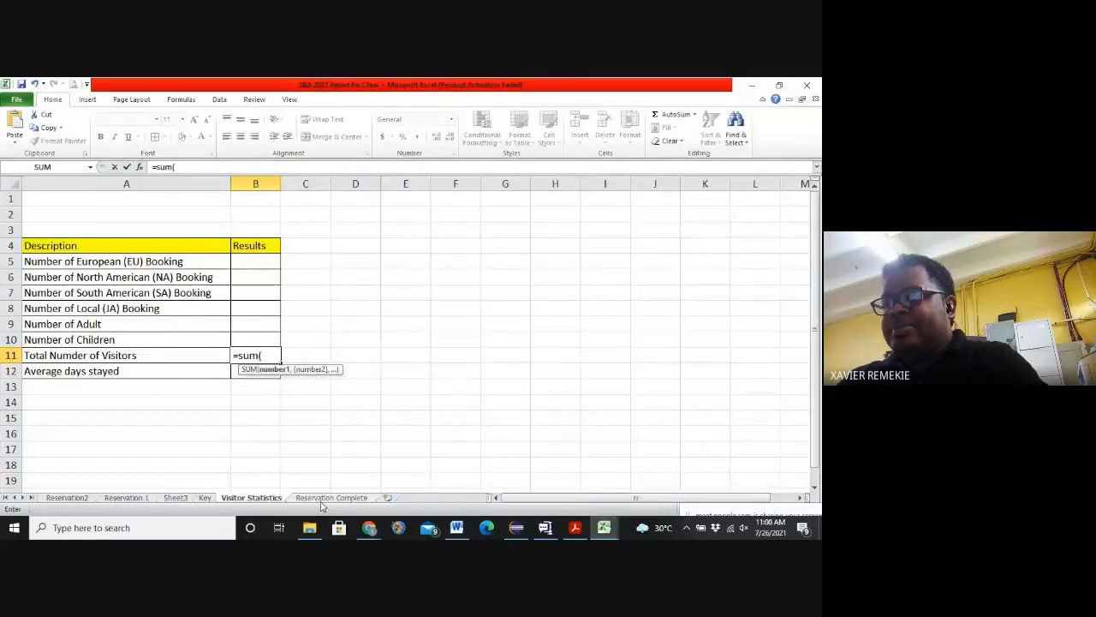
click(322, 499)
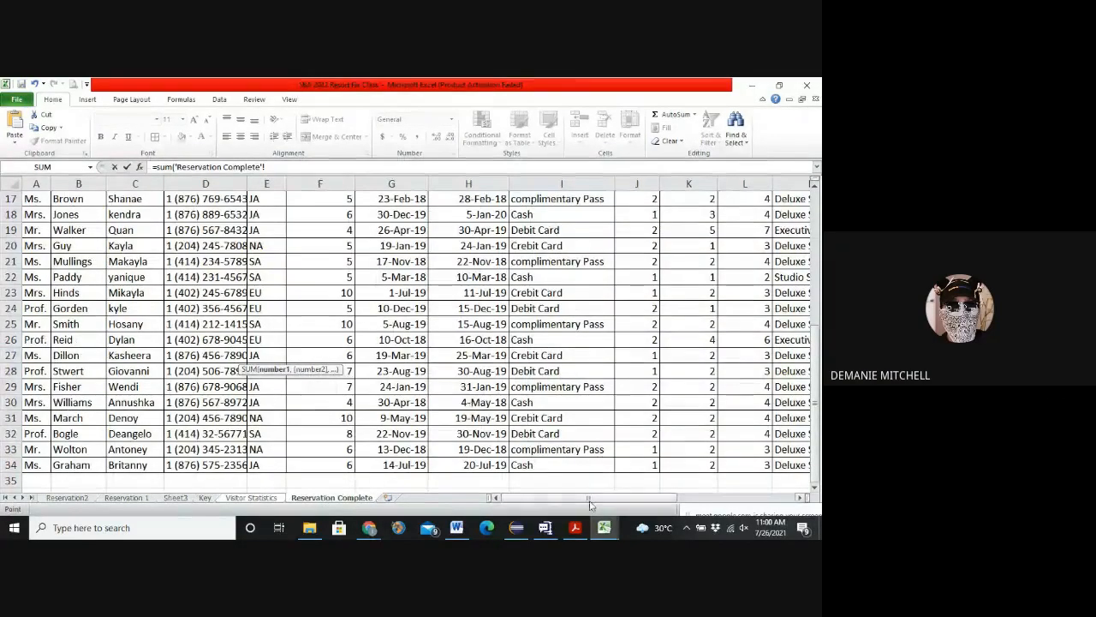
drag(591, 505, 616, 507)
scroll(624, 454, up, 6)
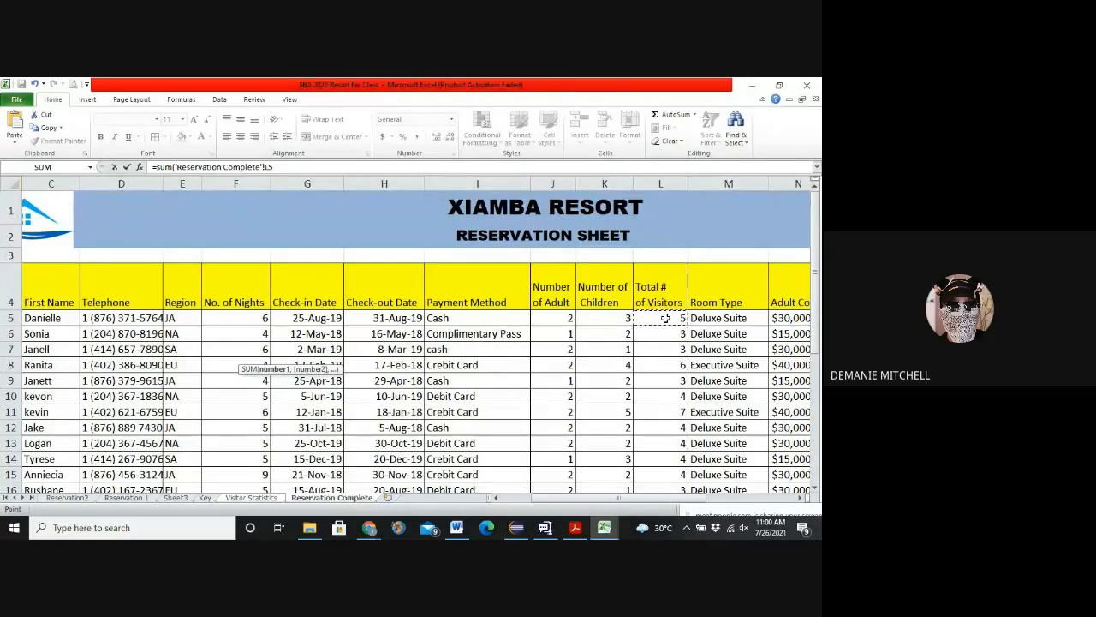
drag(664, 317, 659, 435)
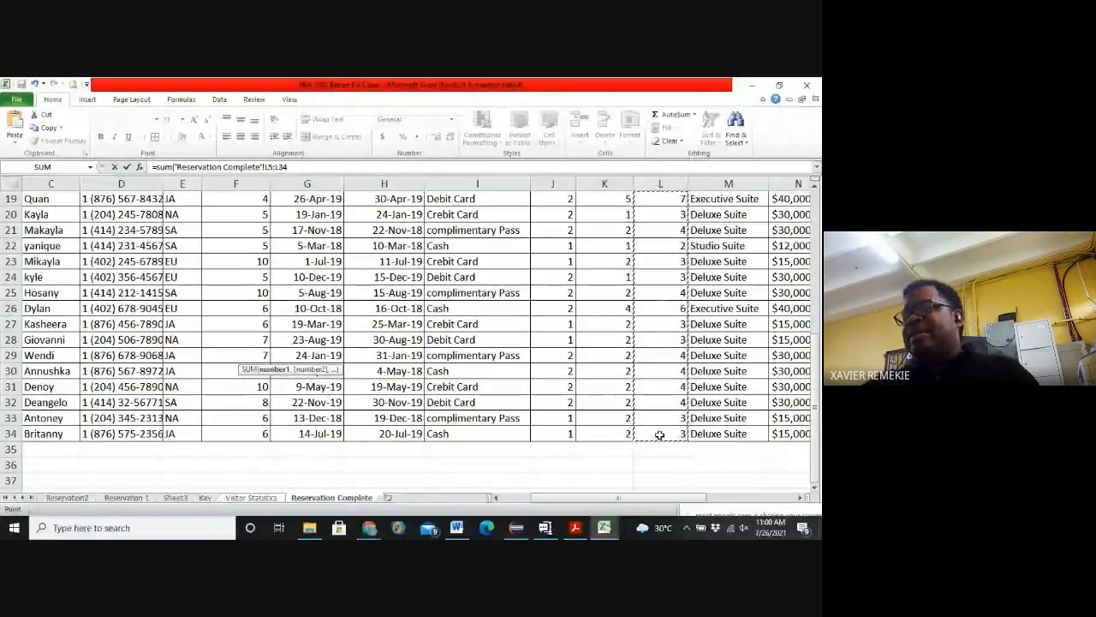
key(Return)
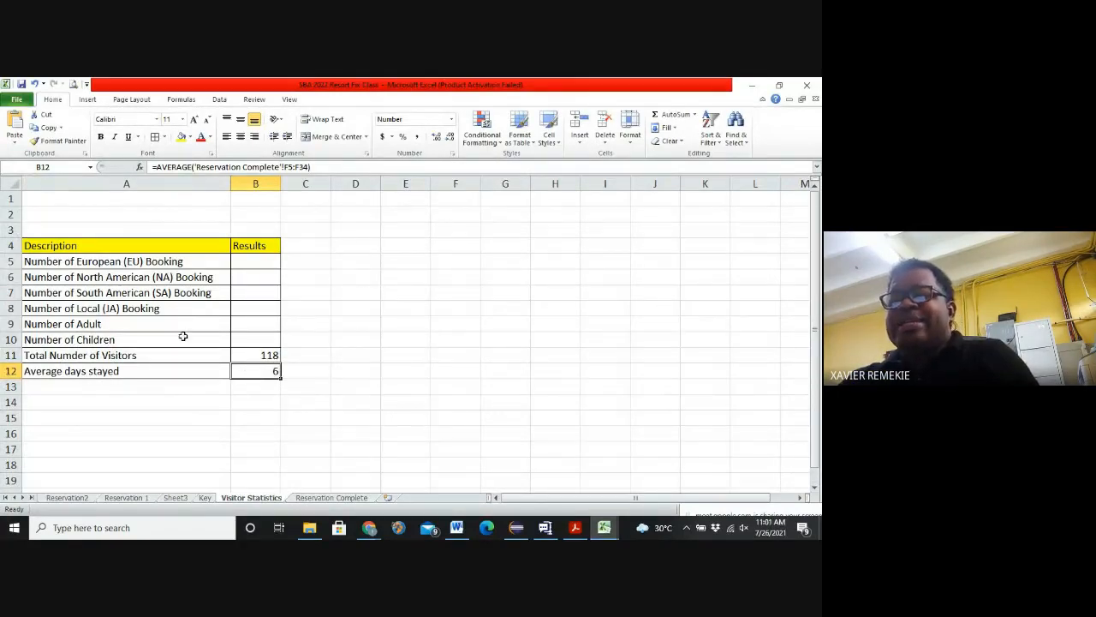
Step: Calculate Number of Adult in B9 with SUM over the Number of Adult column of the Reservation Complete sheet
click(267, 320)
text(=sum)
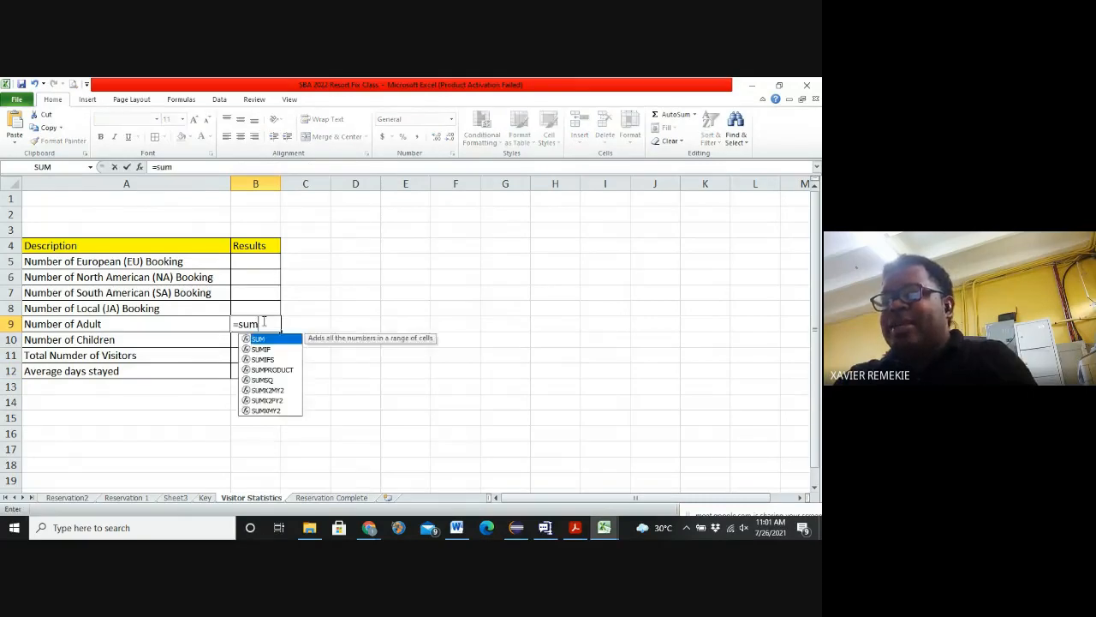
text(()
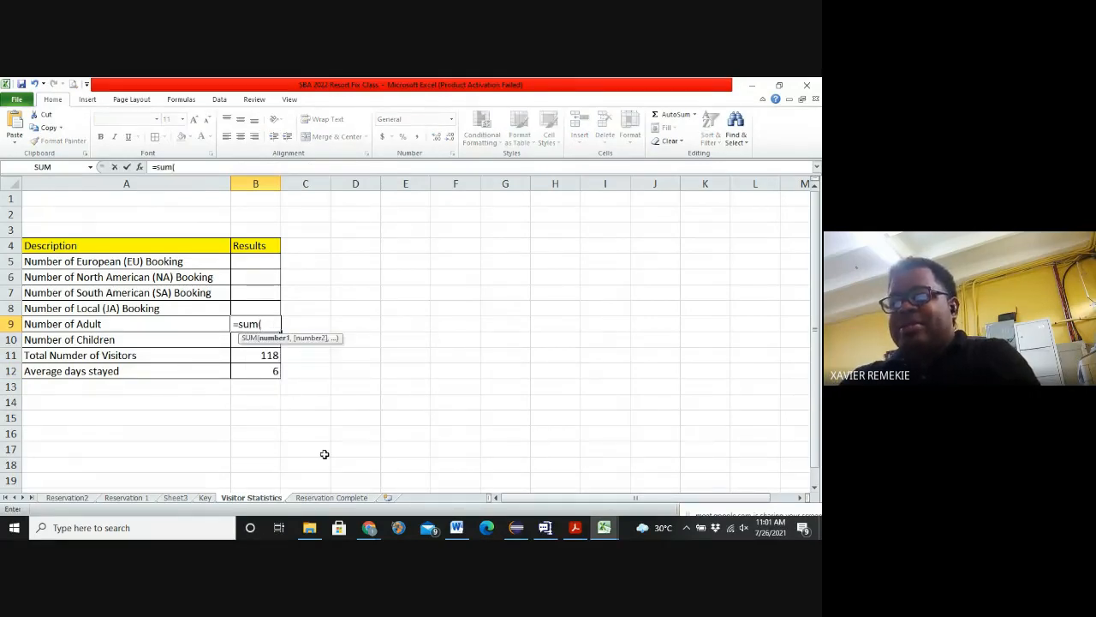
click(331, 498)
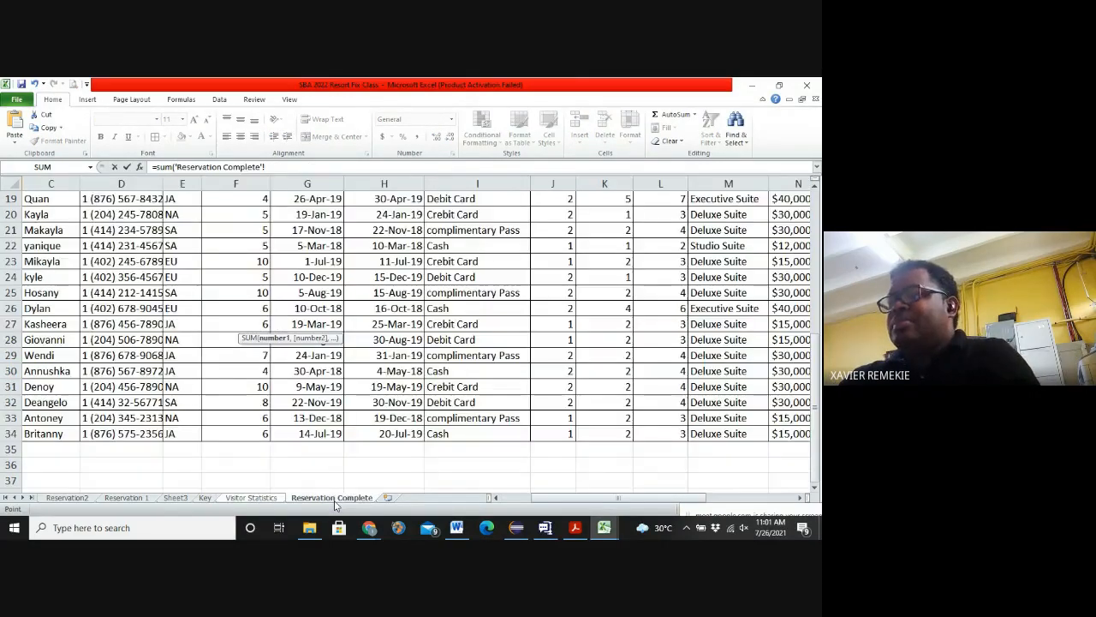
scroll(445, 342, up, 6)
drag(552, 248, 546, 469)
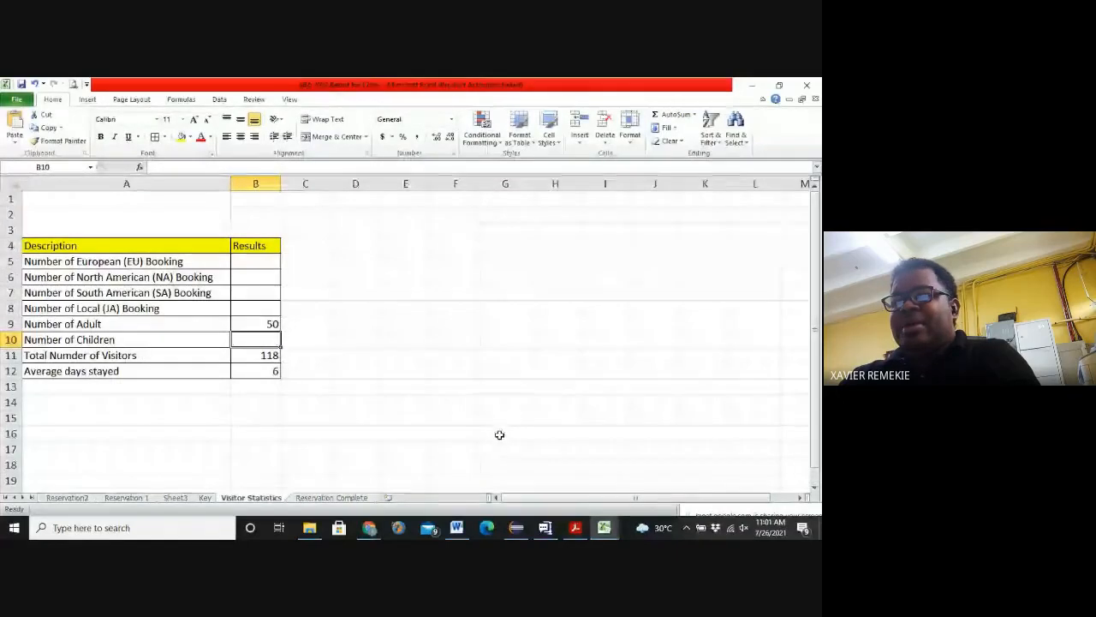
Step: Calculate Number of Children in B10 with SUM over cells K5:K34 of the Reservation Complete sheet
text(=sum()
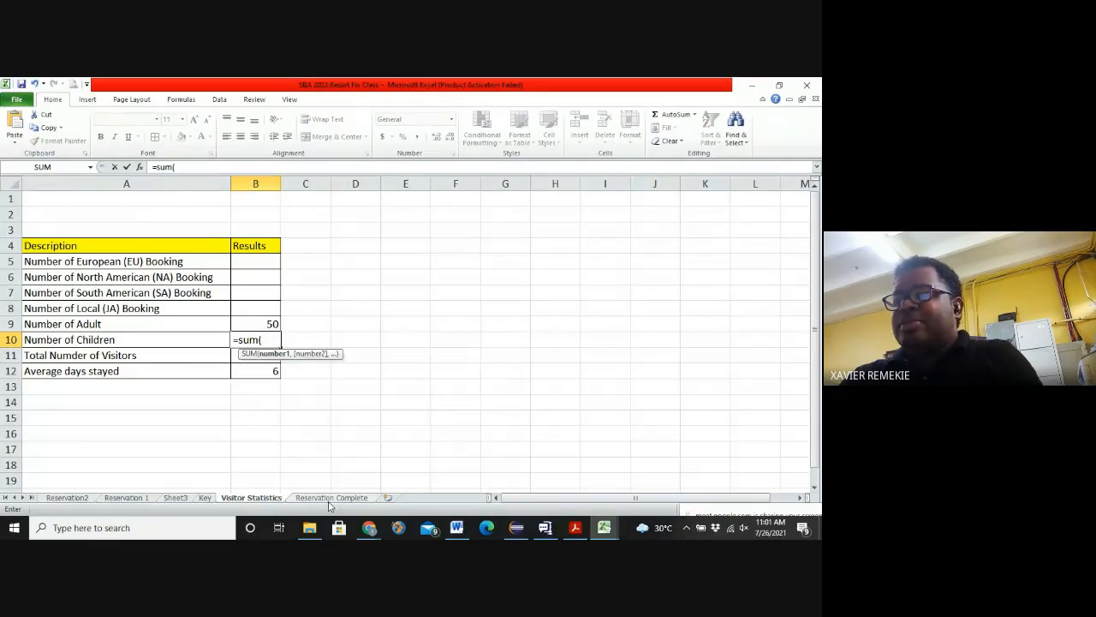
click(328, 498)
scroll(605, 325, up, 6)
drag(604, 320, 607, 480)
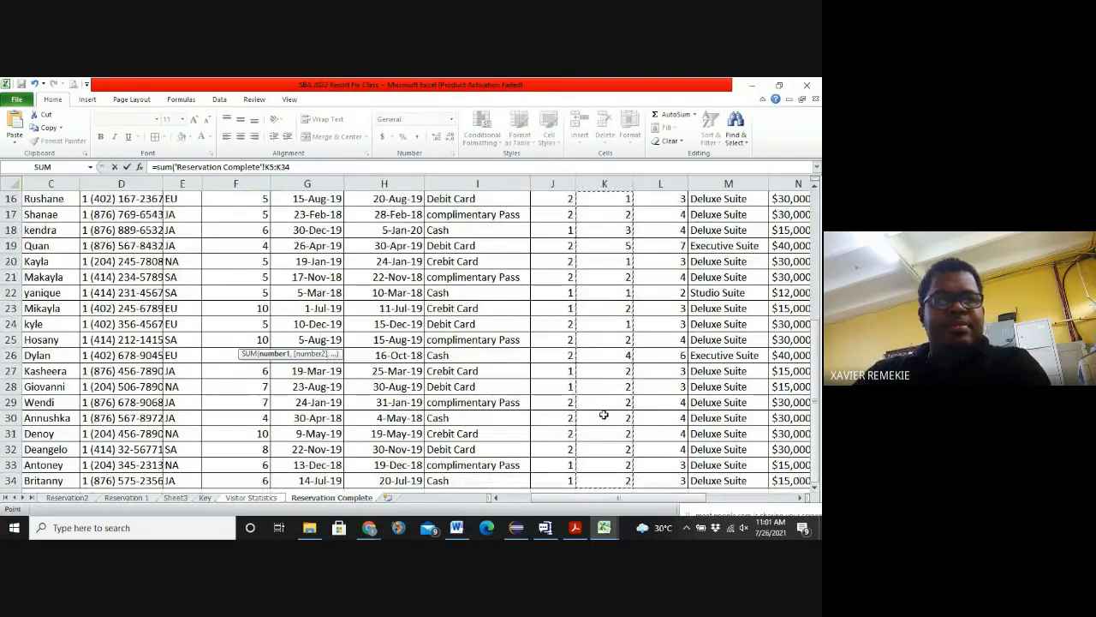
key(Return)
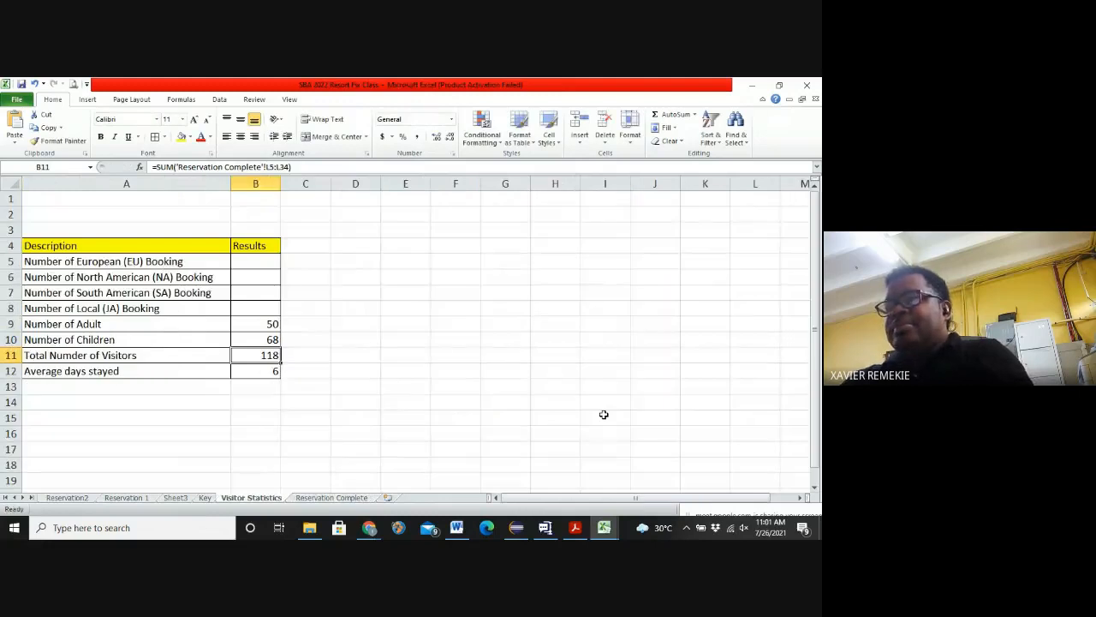
Step: Examine the empty booking result cells B5:B8 and the Region column of the Reservation Complete sheet
click(385, 319)
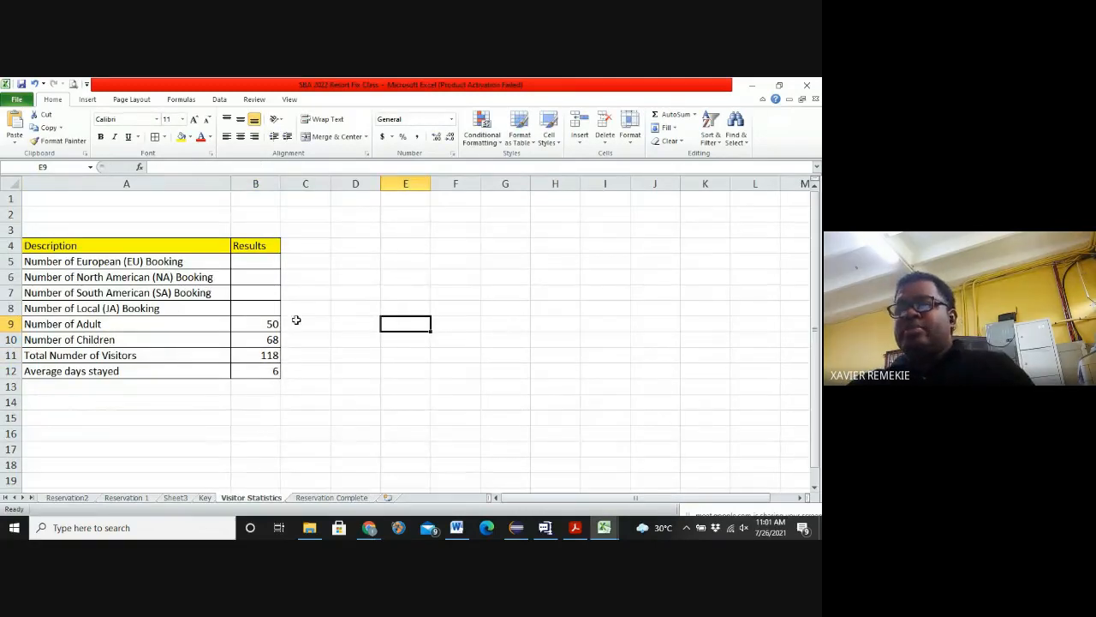
drag(263, 308, 262, 261)
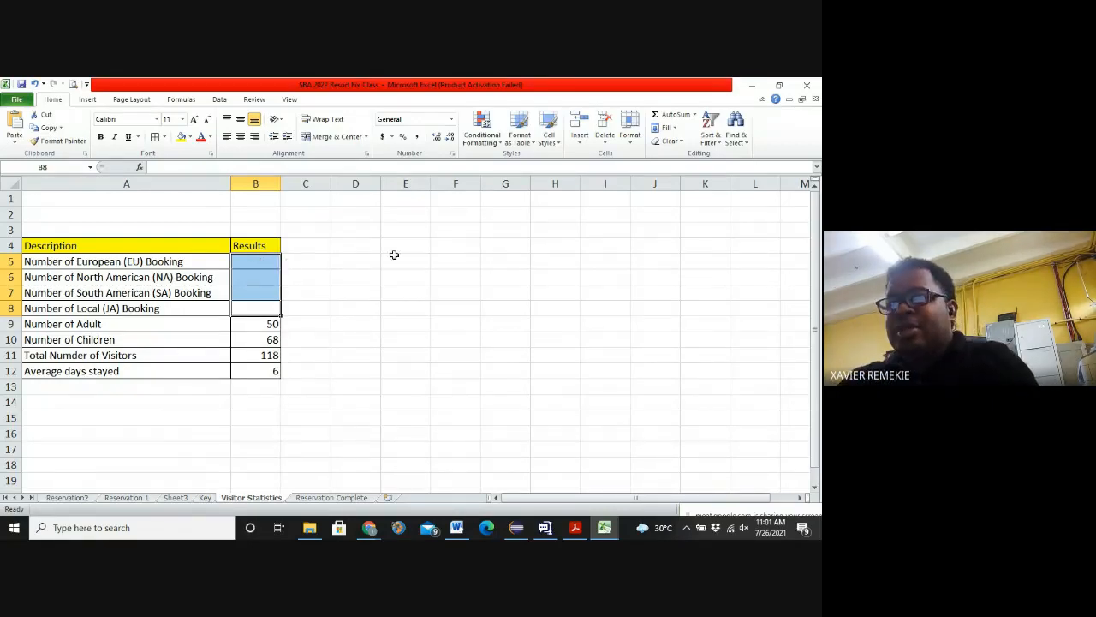
click(391, 256)
click(247, 263)
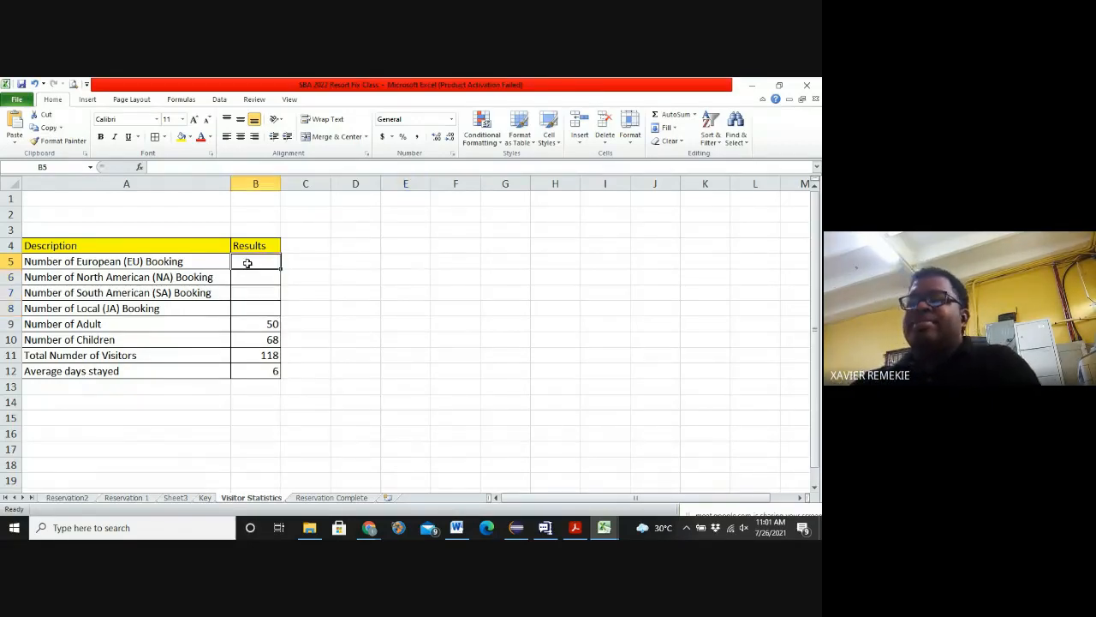
click(333, 498)
scroll(189, 286, up, 5)
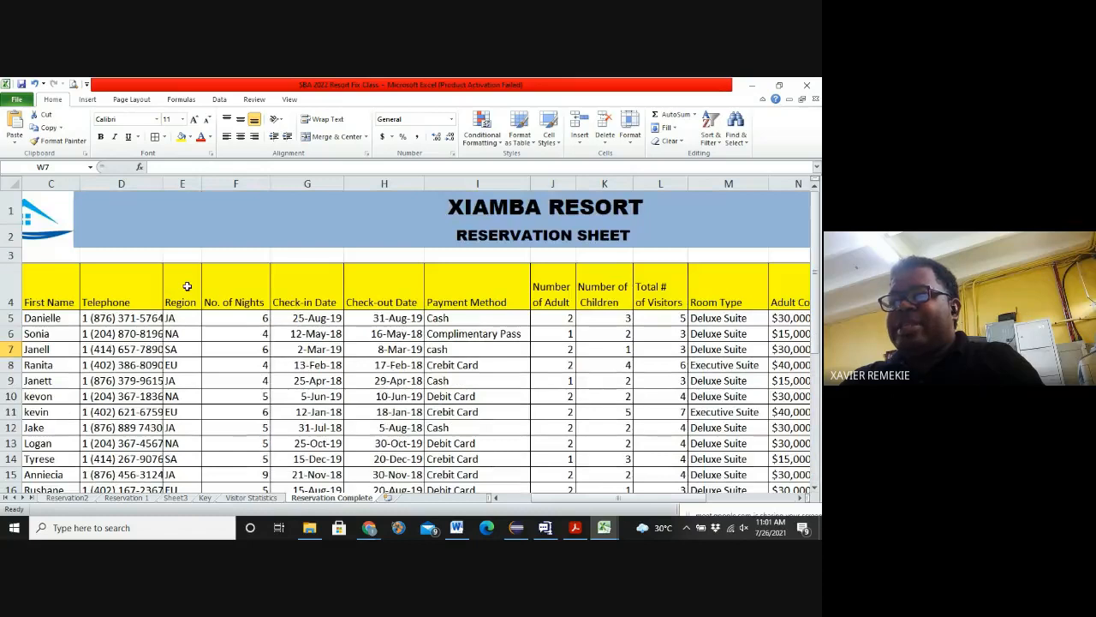
scroll(172, 370, down, 10)
scroll(172, 370, up, 10)
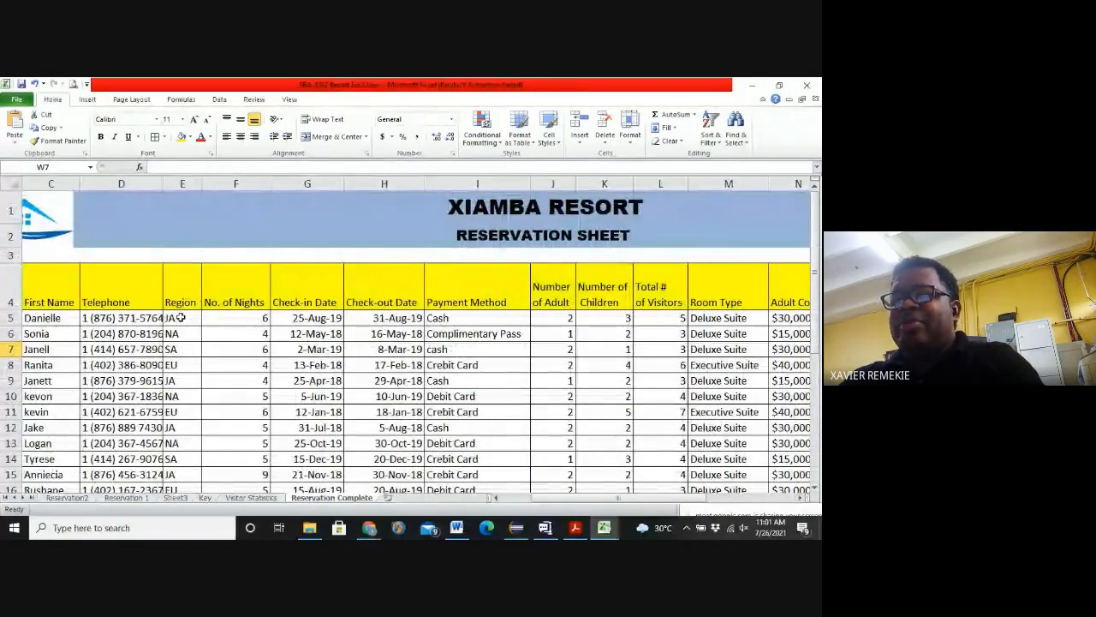
scroll(181, 371, down, 7)
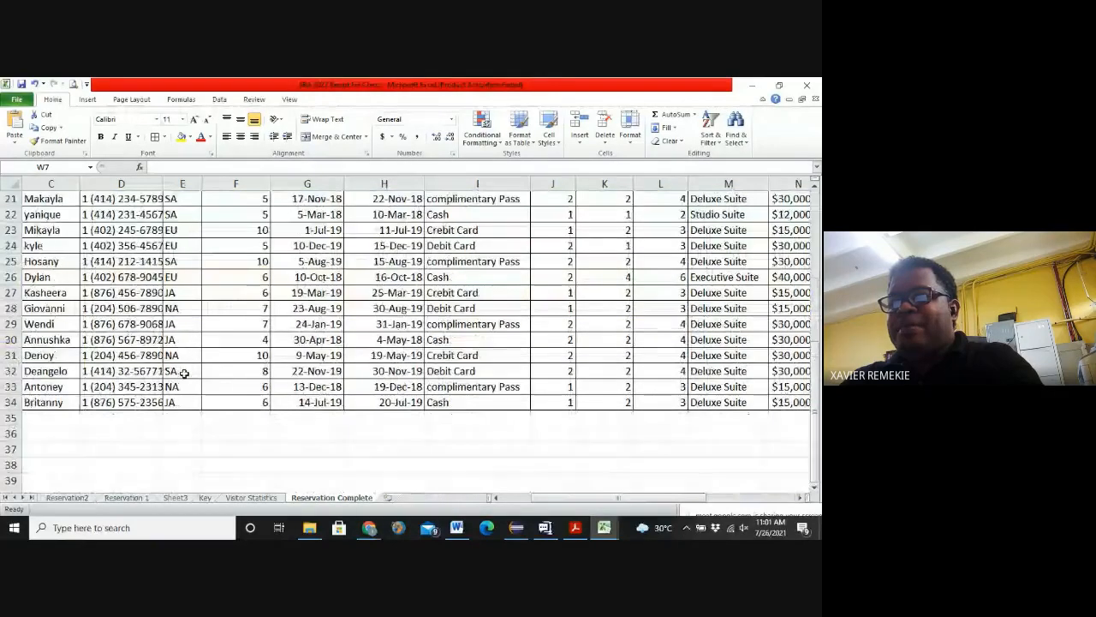
Step: Start a COUNTIF formula in B5 of Visitor Statistics with Region cells E5:E34 of the Reservation Complete sheet as its range
click(251, 498)
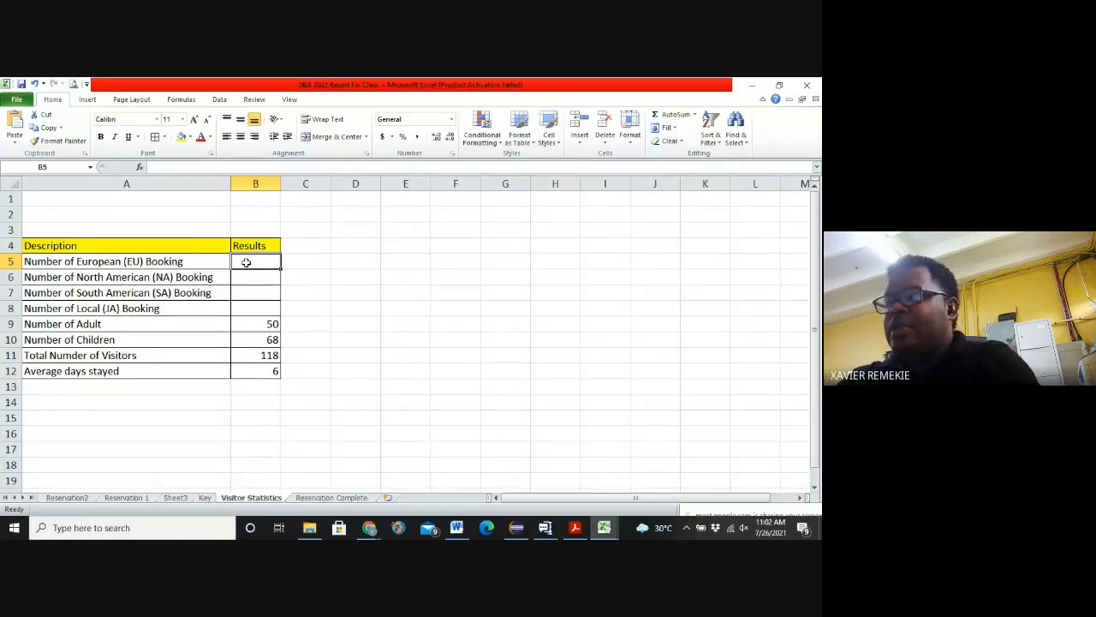
text(=)
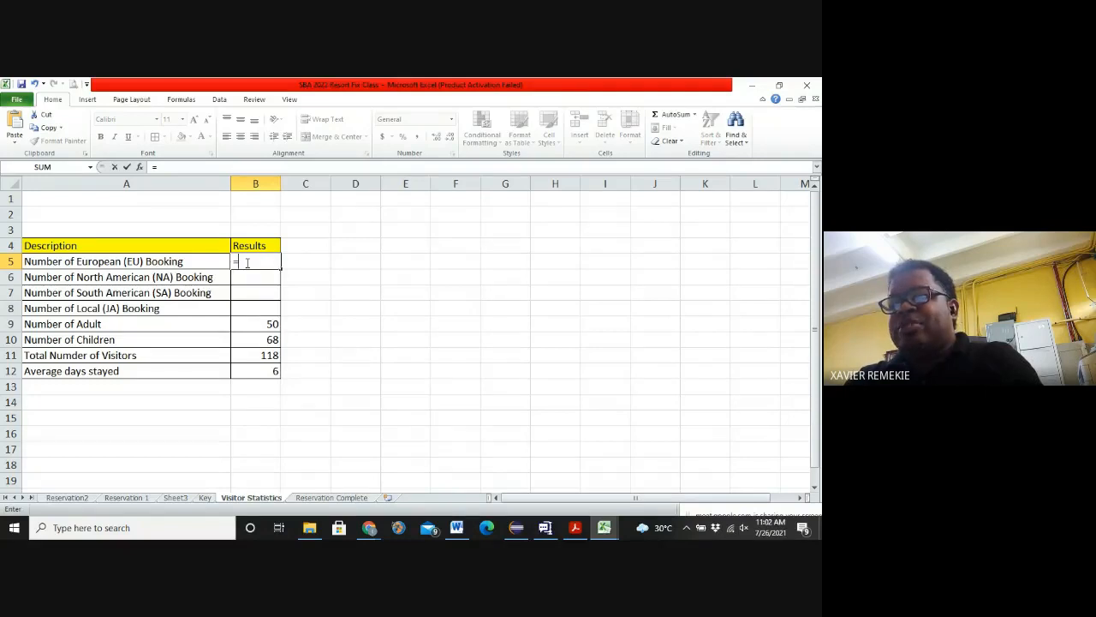
text(COUN)
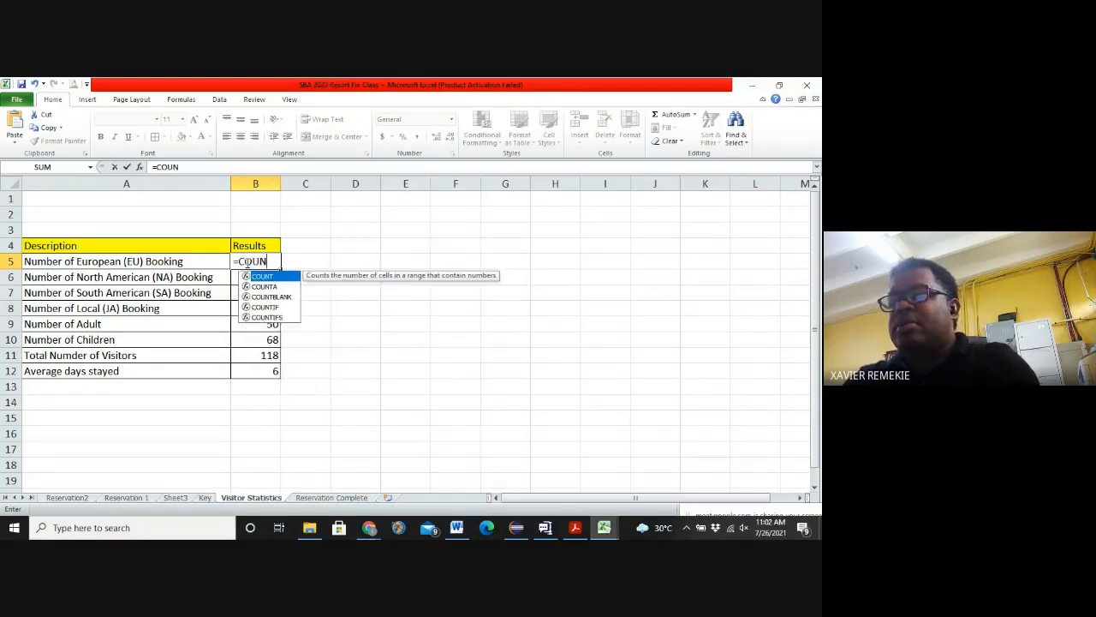
text(TIF()
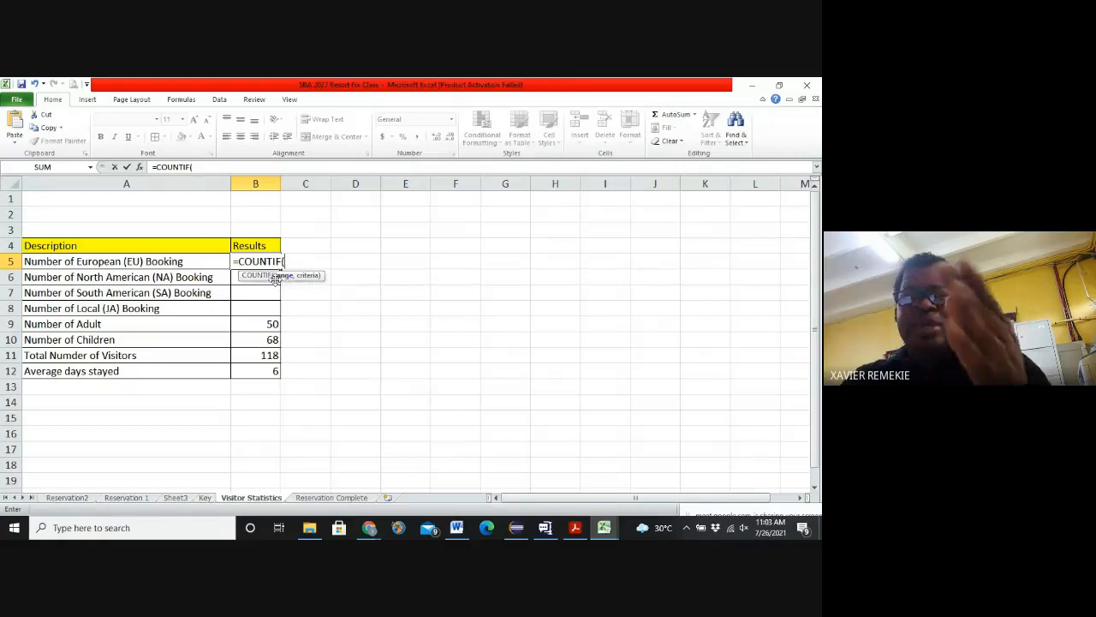
click(331, 498)
scroll(180, 315, up, 7)
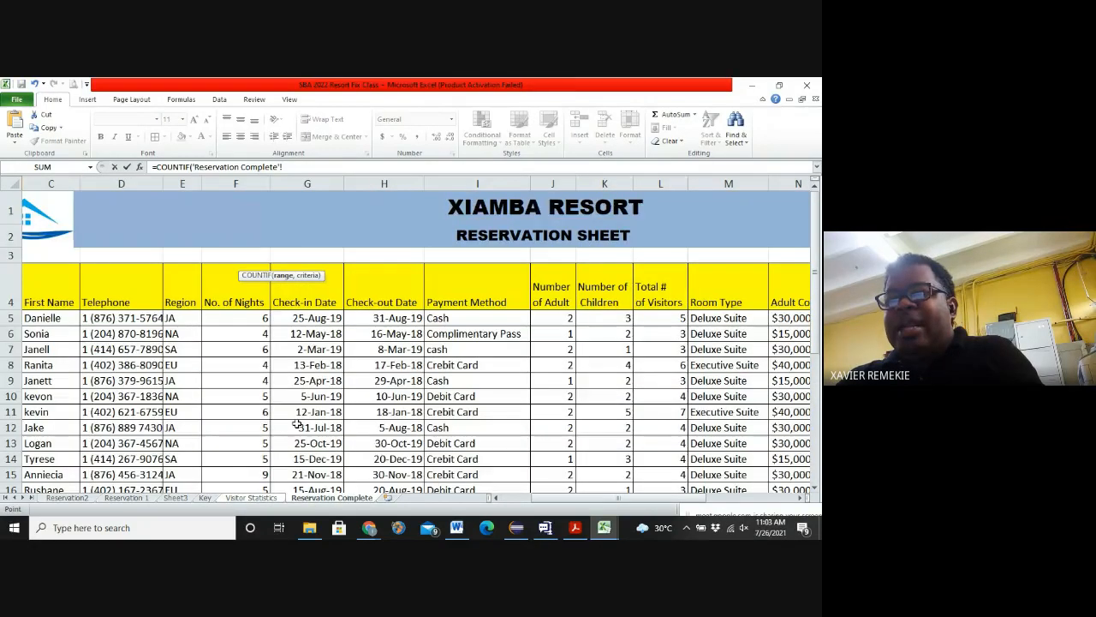
click(180, 317)
drag(180, 315, 187, 472)
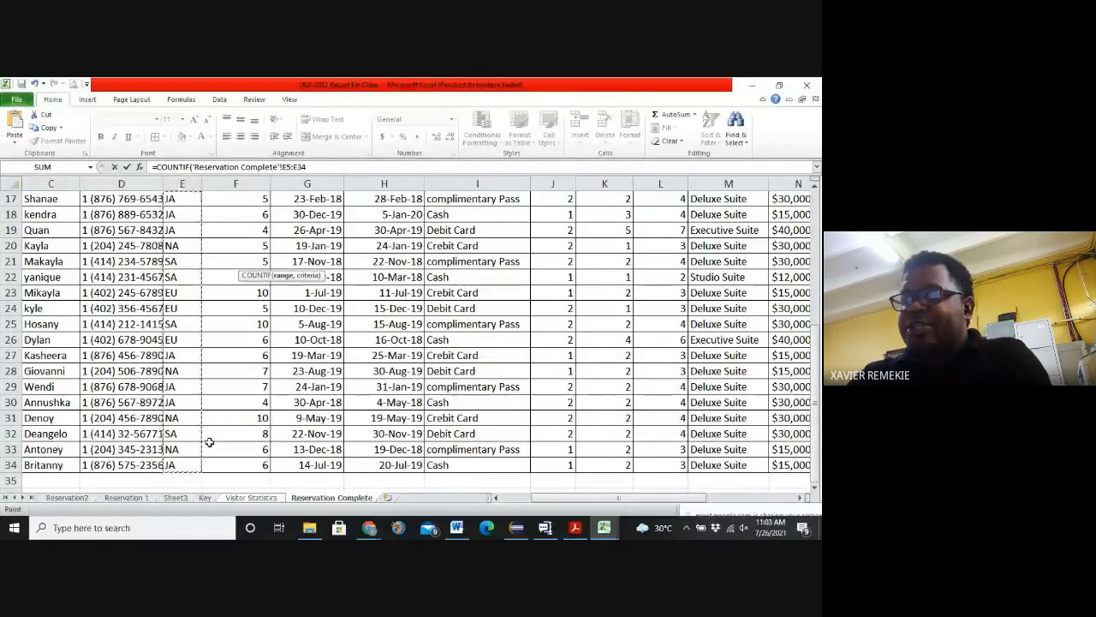
Step: Complete the European booking count in B5 with "EU" as the COUNTIF criterion
text(,)
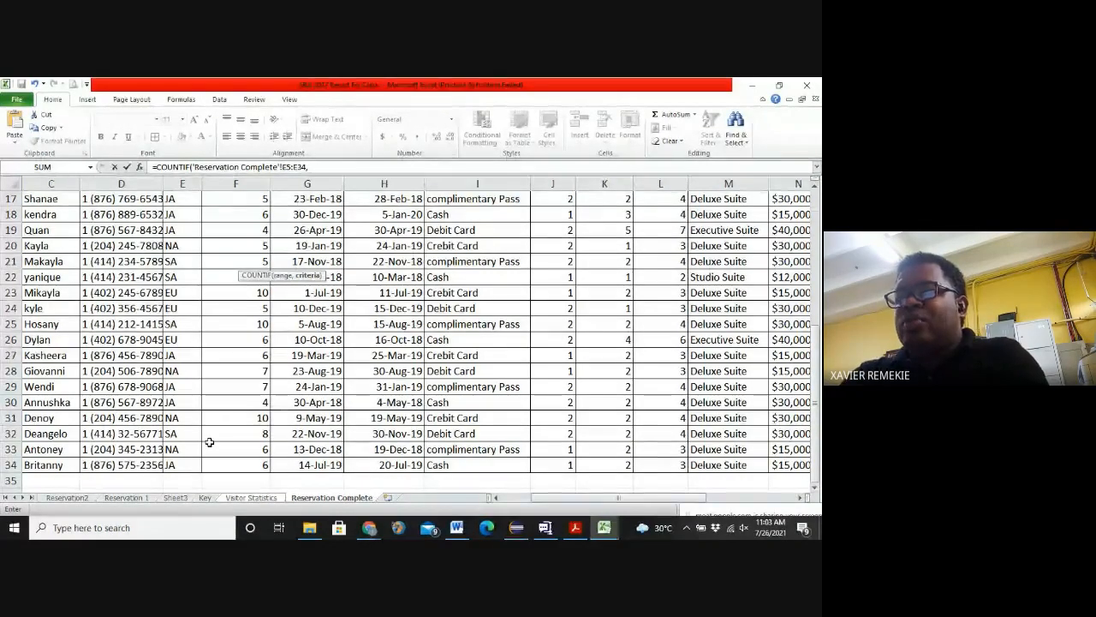
text( EU)
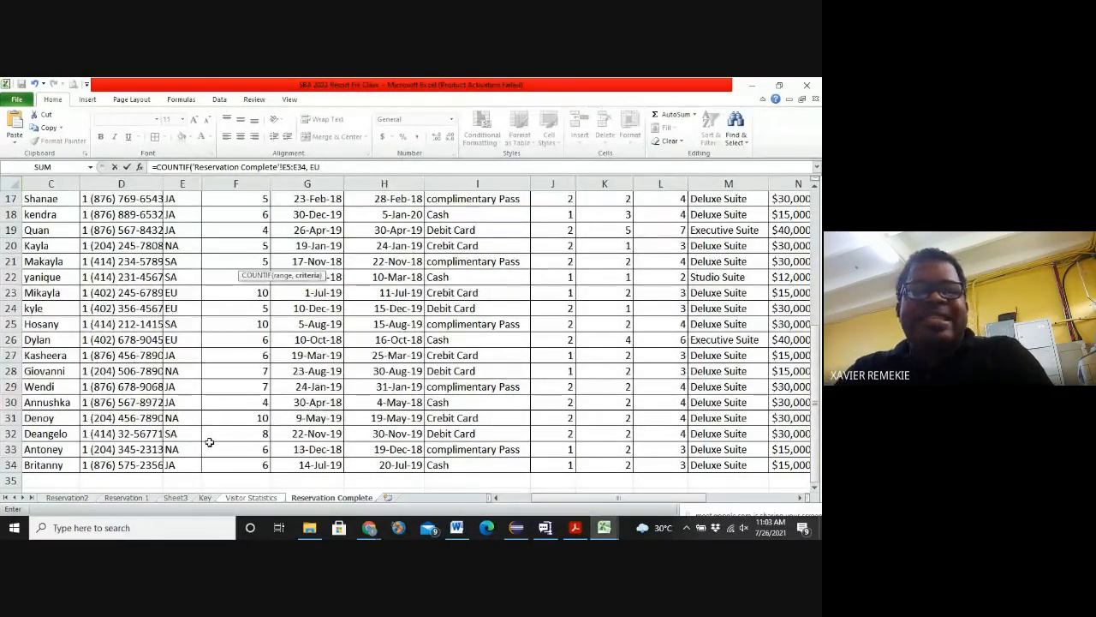
key(BackSpace)
key(BackSpace)
key(BackSpace)
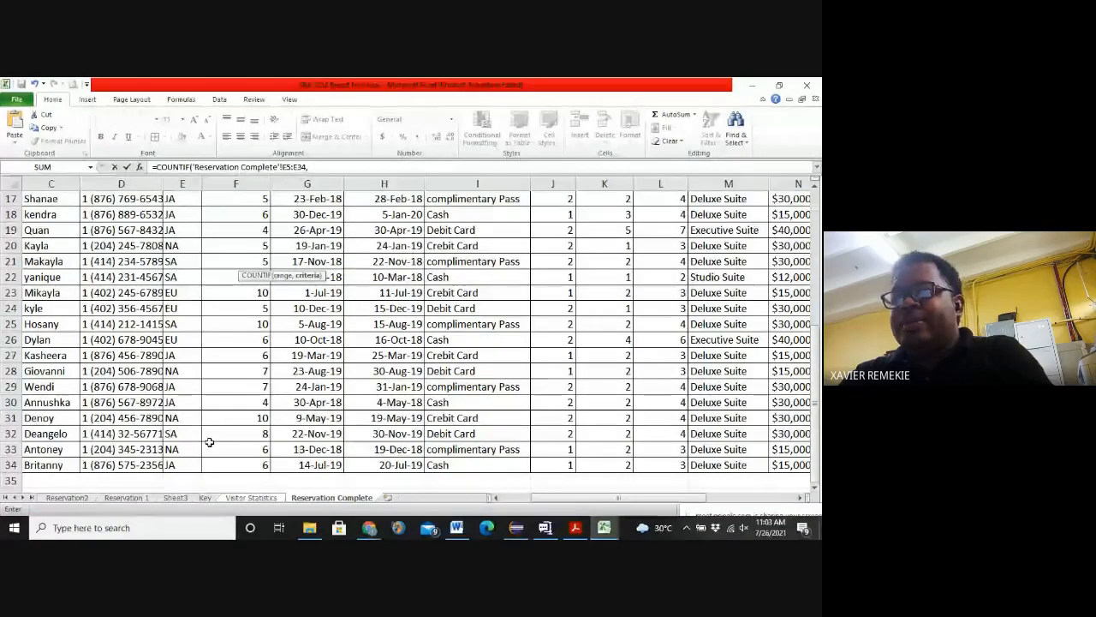
text(")
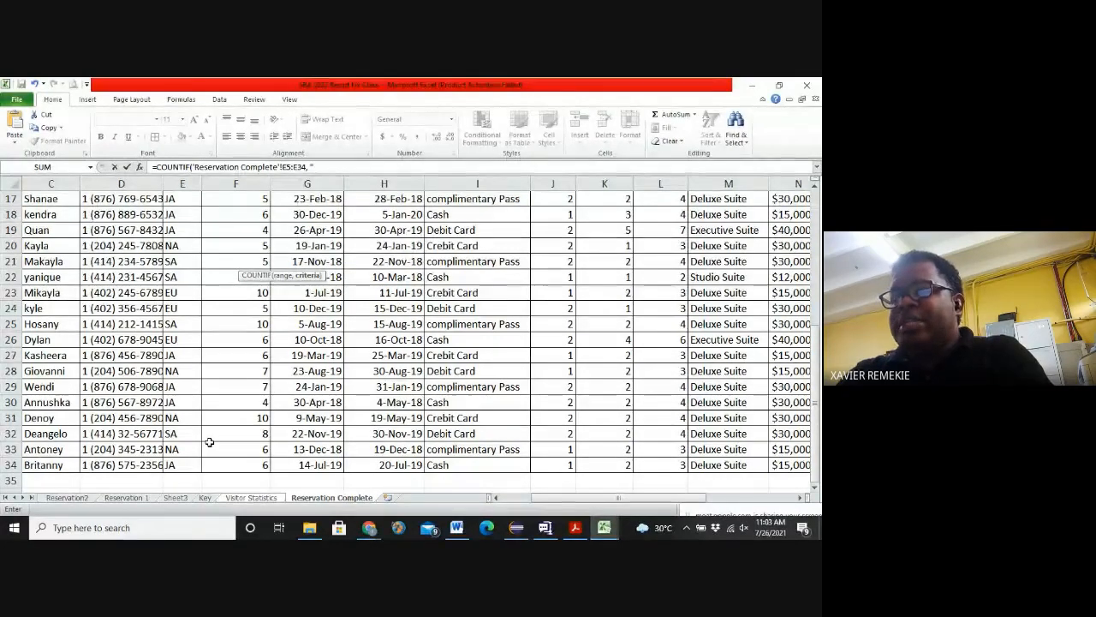
text(u)
key(BackSpace)
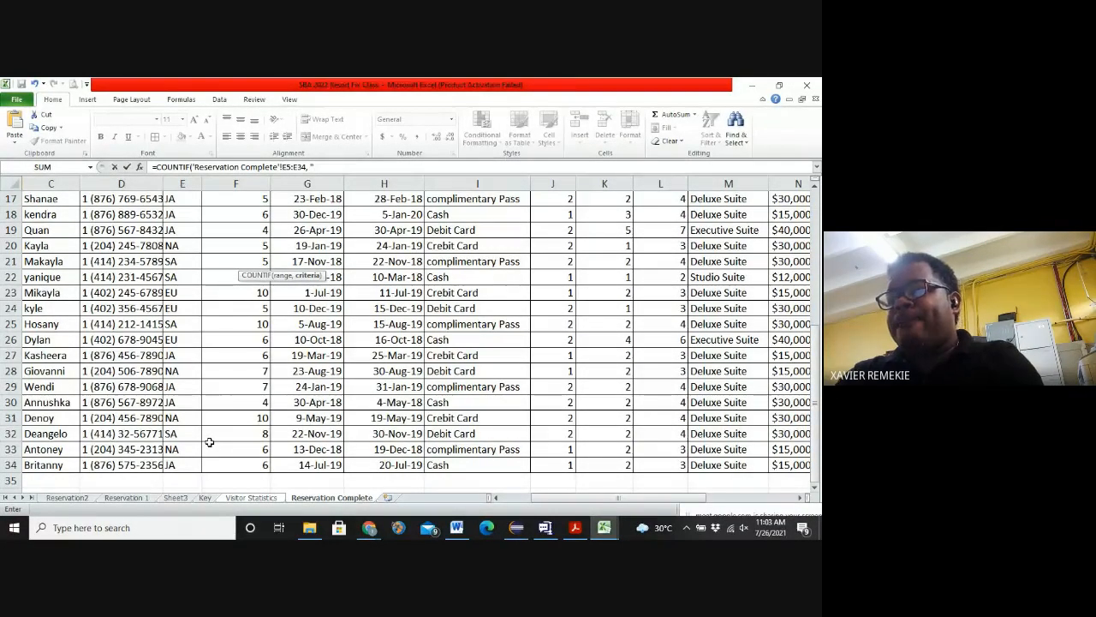
text(EU")
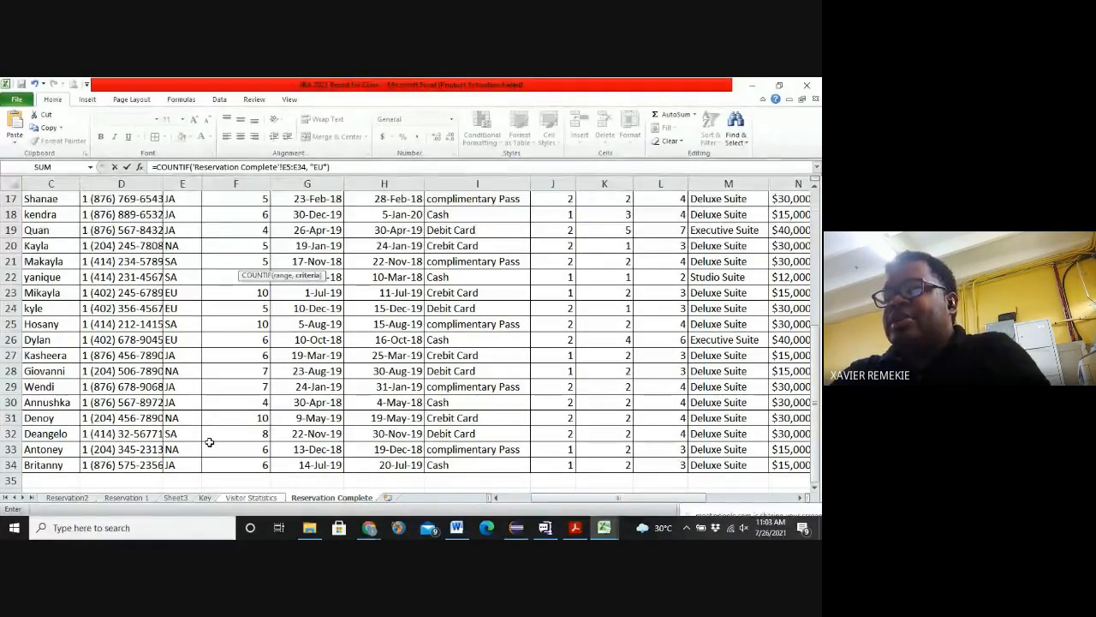
text())
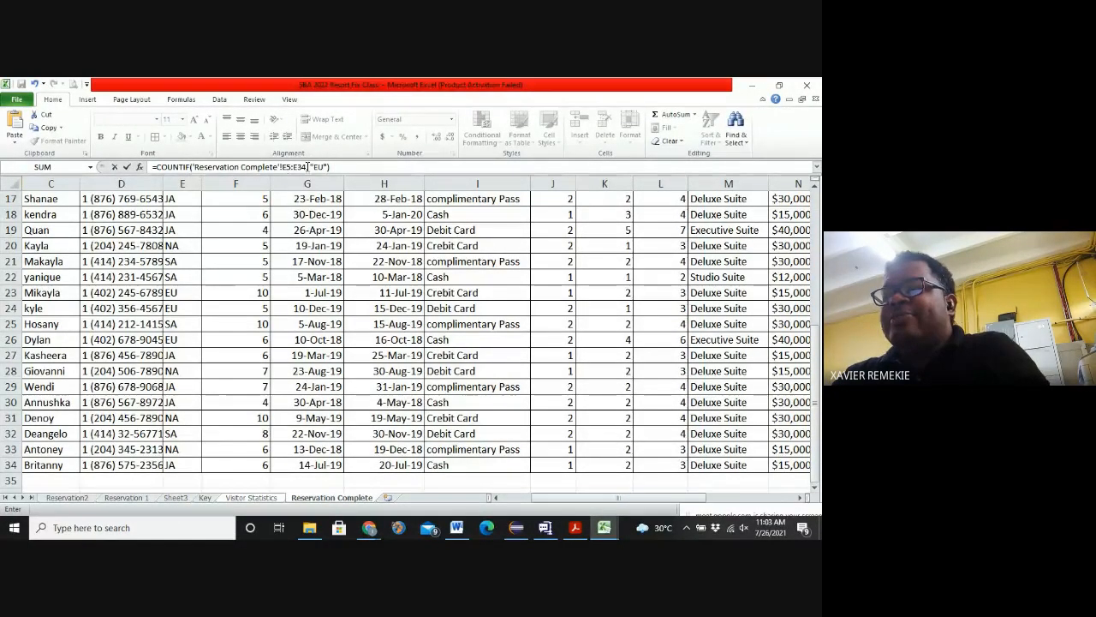
drag(307, 166, 278, 166)
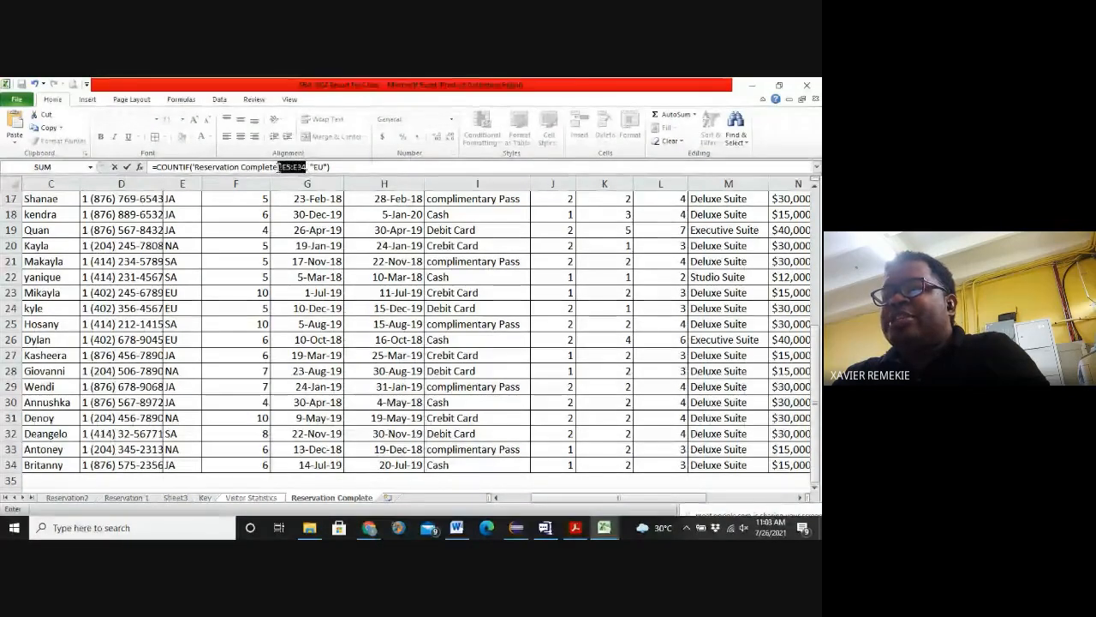
double_click(316, 166)
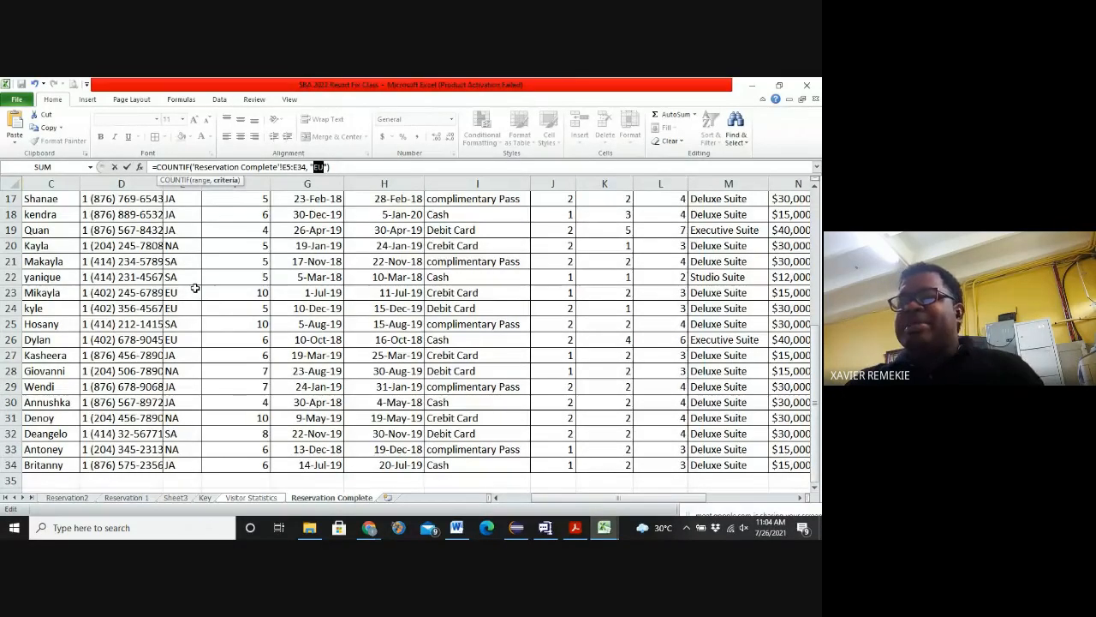
key(Return)
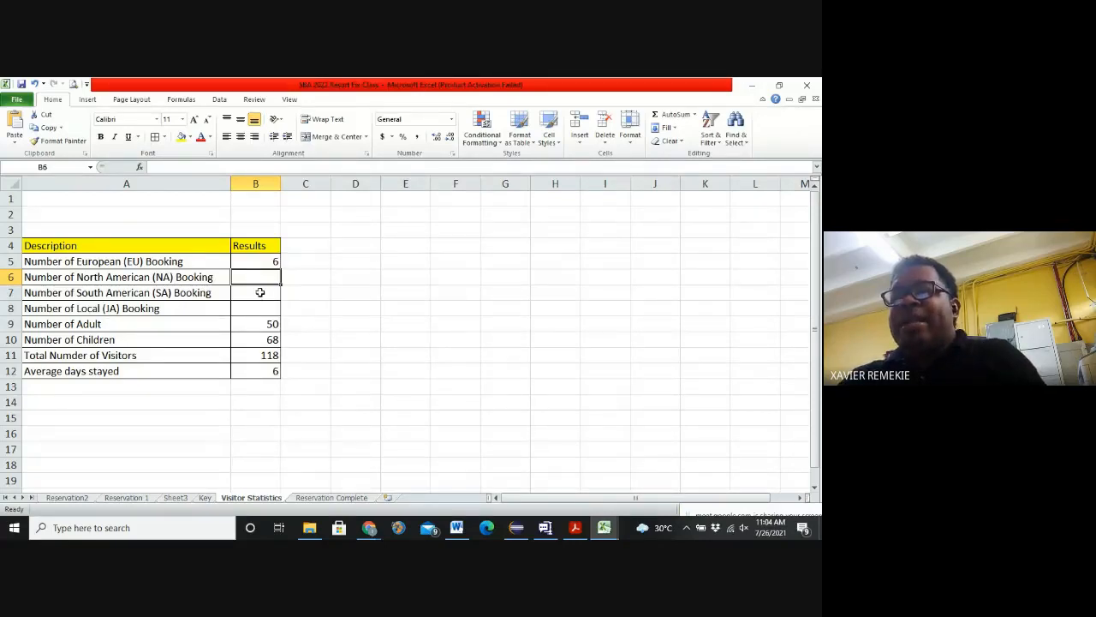
Step: Start a COUNTIF formula in B8 for local bookings, using E5:E34 of the Reservation Complete sheet as its range
click(250, 308)
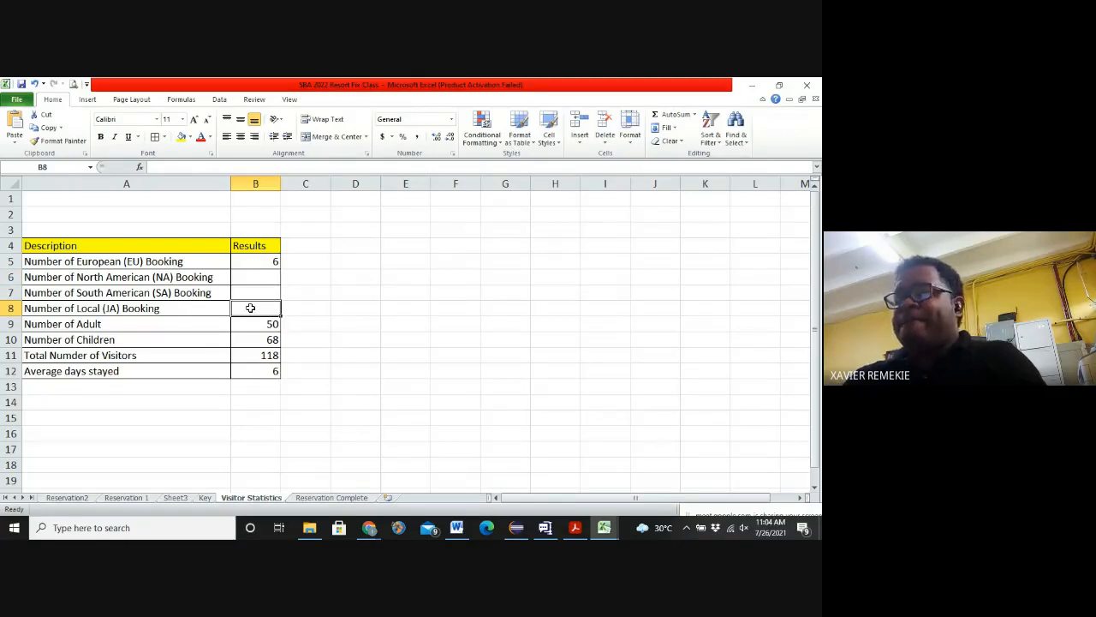
text(=)
text(CO)
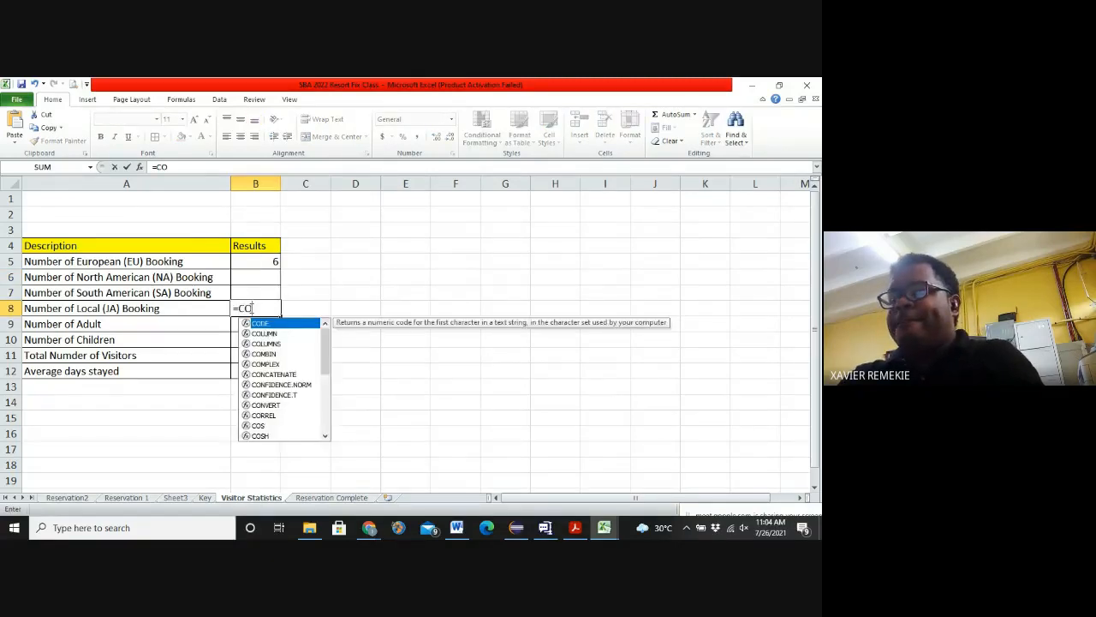
text(UNTIF()
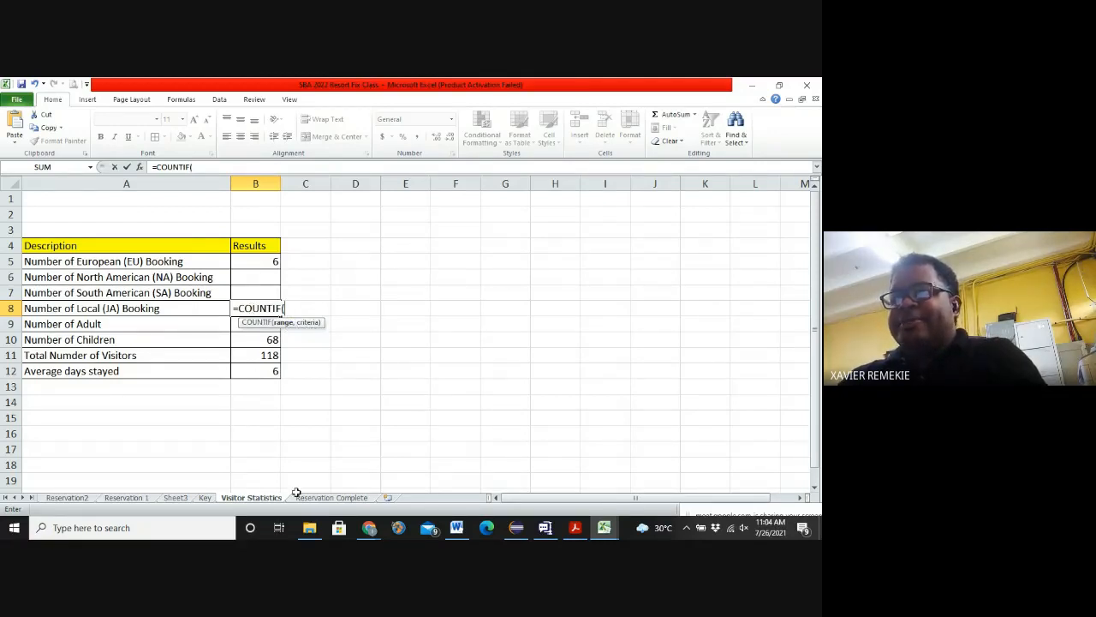
click(331, 497)
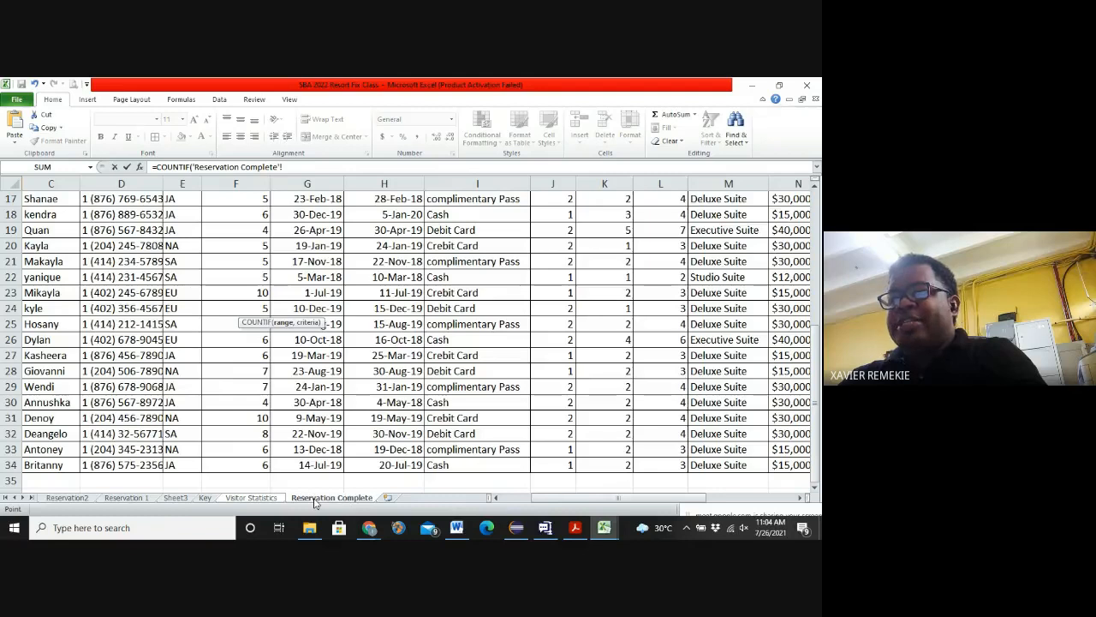
scroll(257, 385, up, 5)
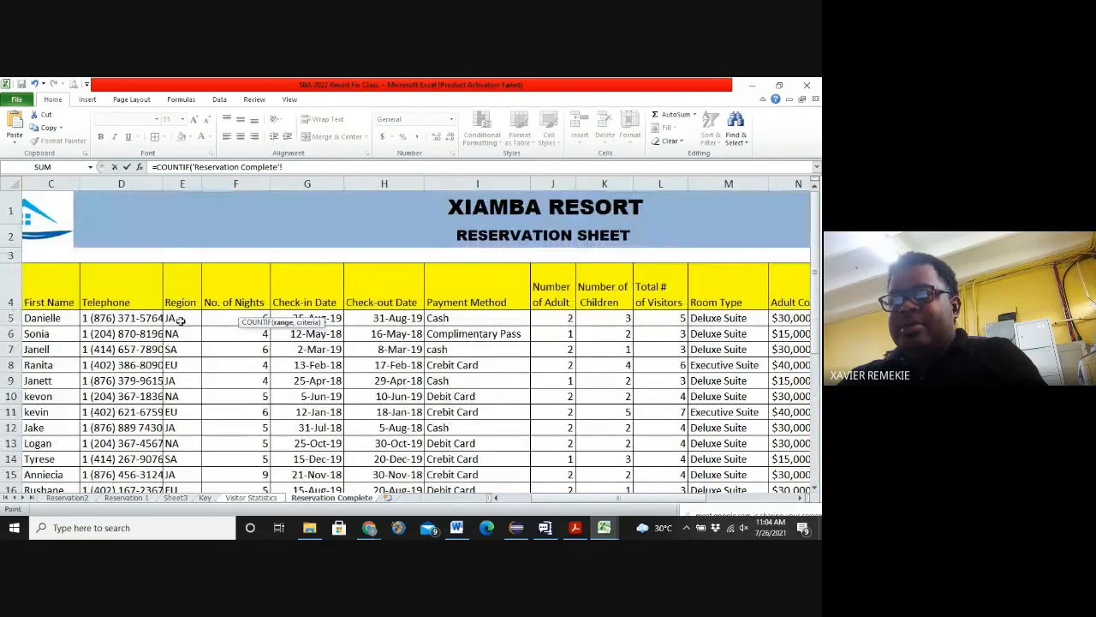
drag(179, 317, 188, 467)
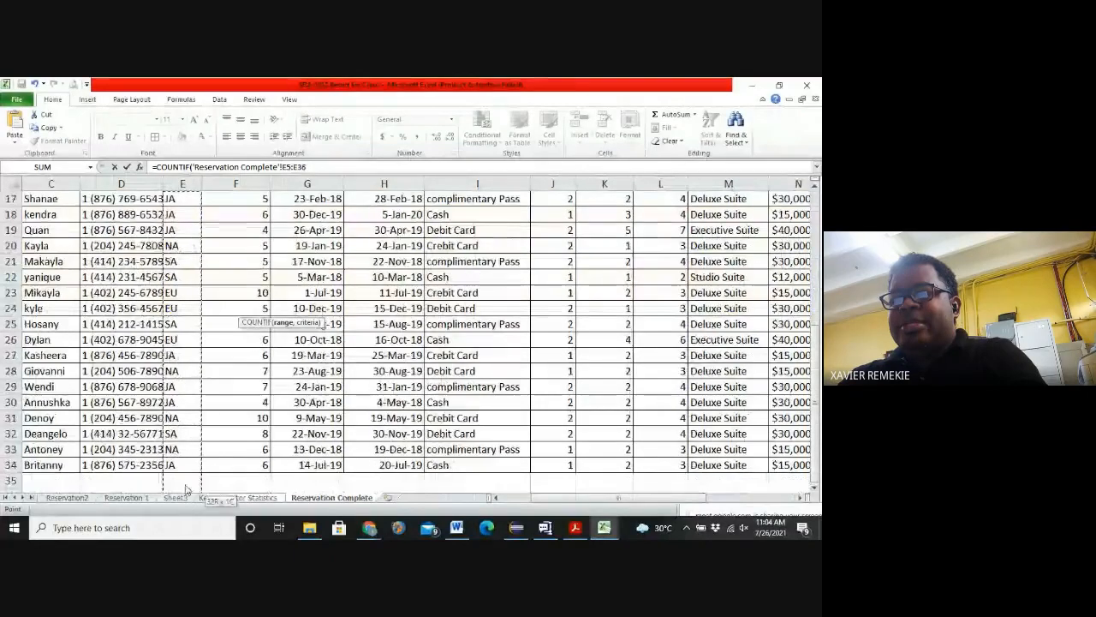
Step: Finish the local booking formula in B8 with "JA" as the COUNTIF criterion
click(314, 168)
text(, )
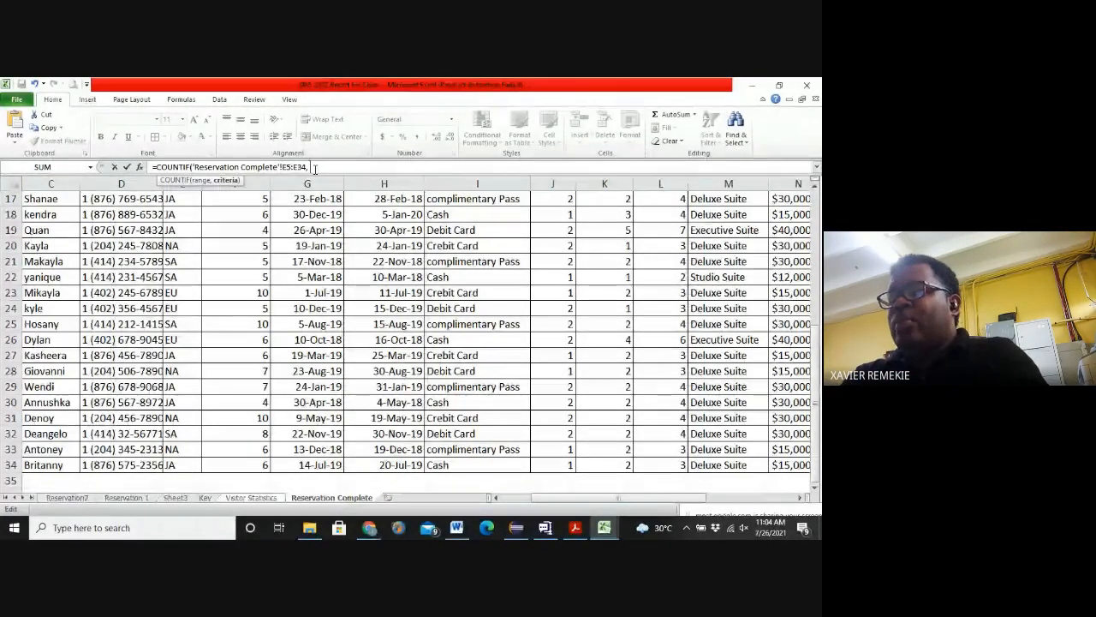
text(")
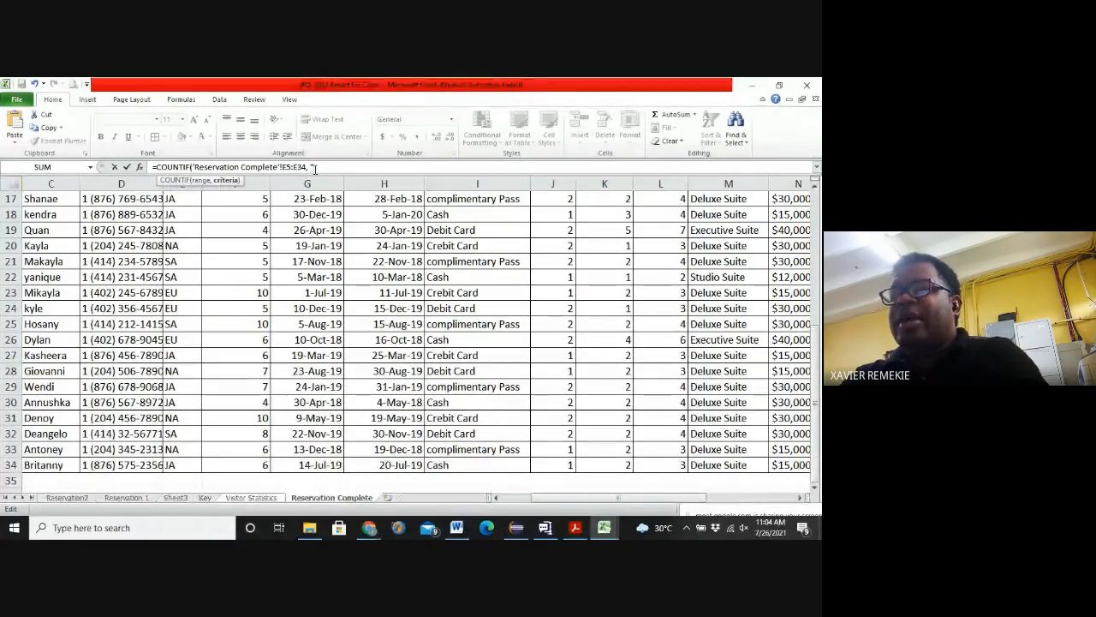
text(JA)
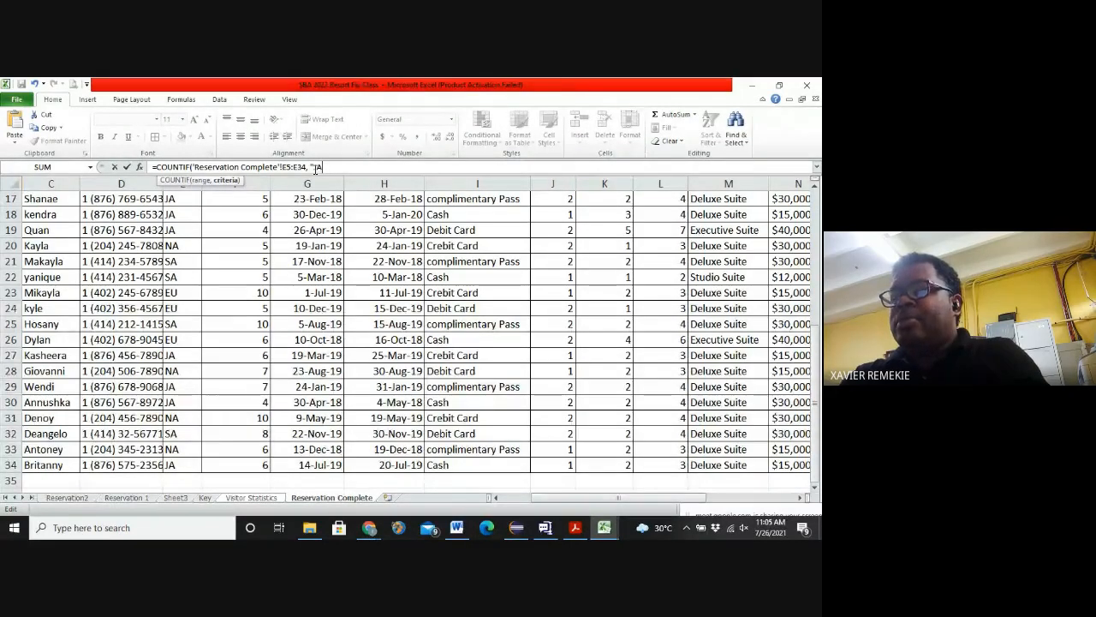
text(")
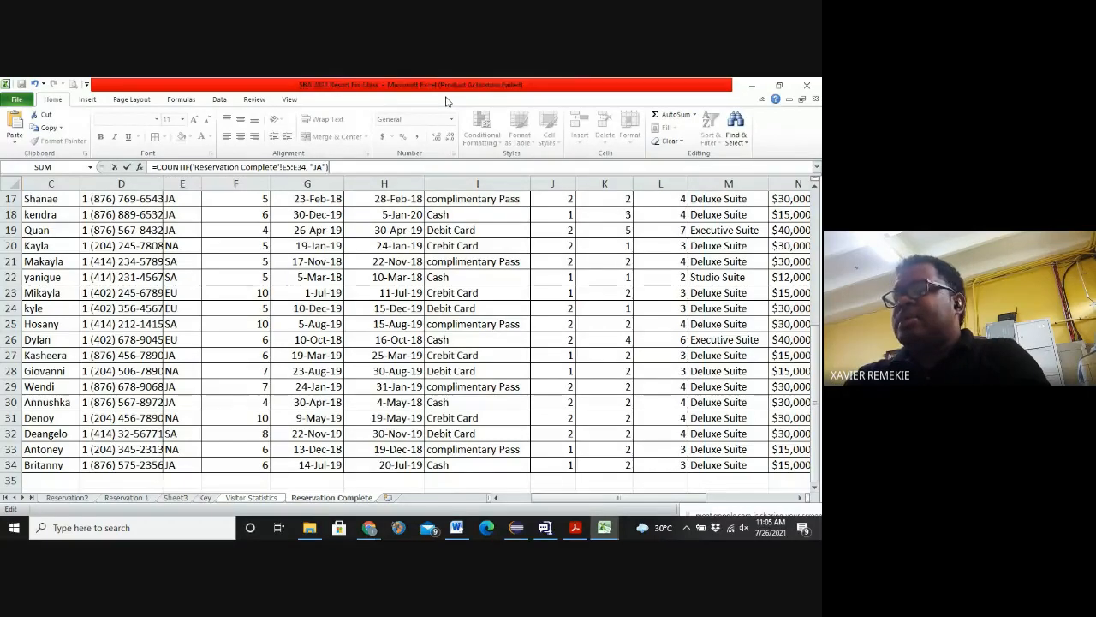
key(Return)
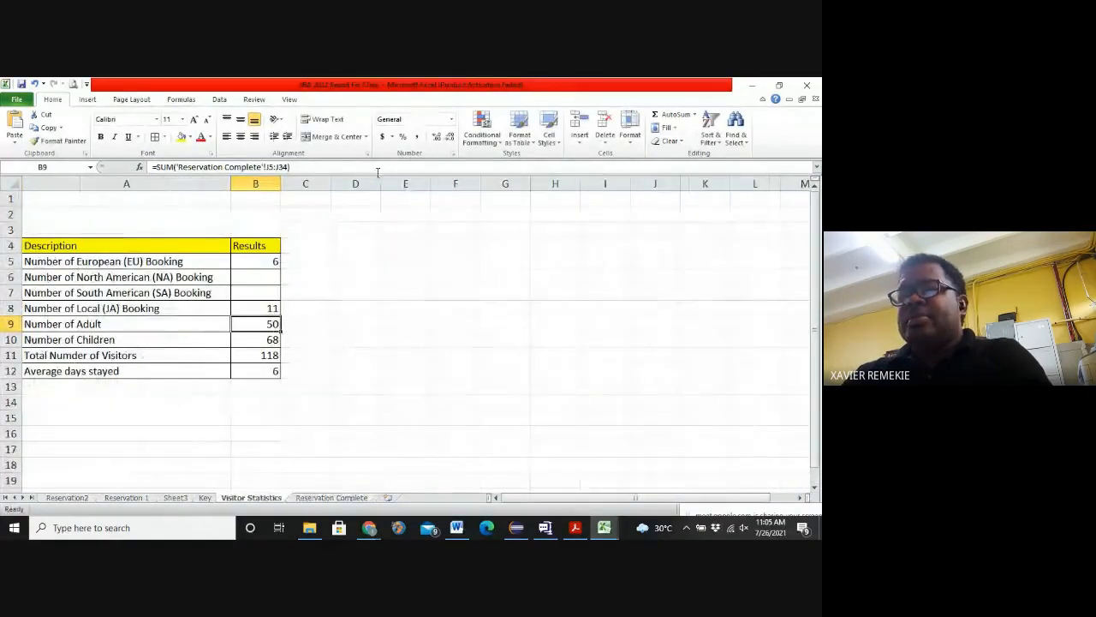
click(261, 308)
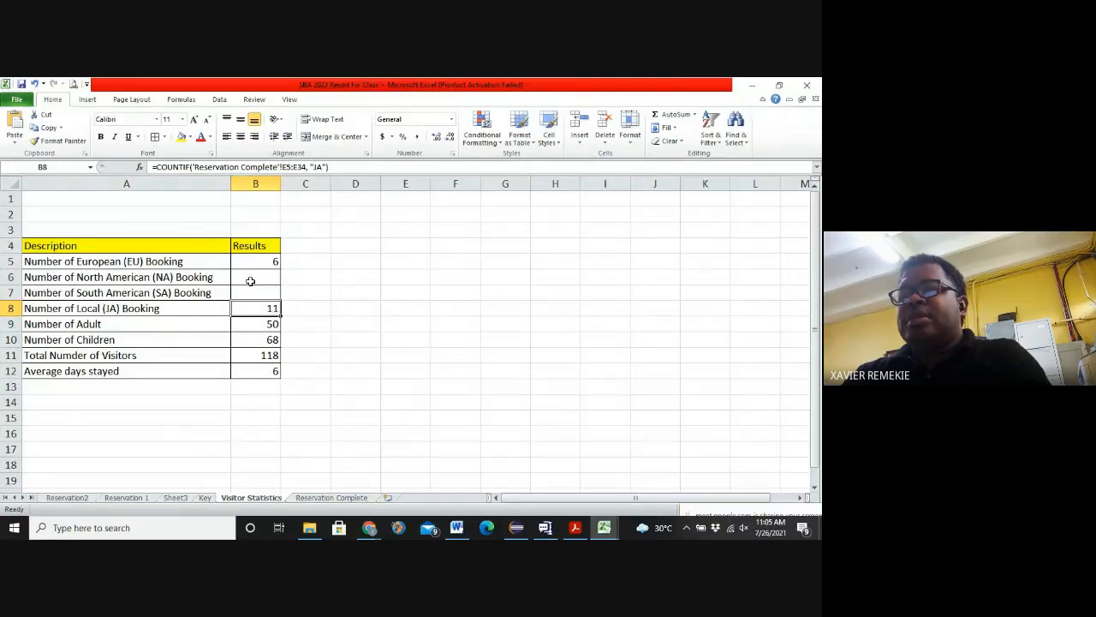
Step: Start a COUNTIF formula in B6 for North American bookings over cells E5:E34 of the Reservation Complete sheet
click(250, 281)
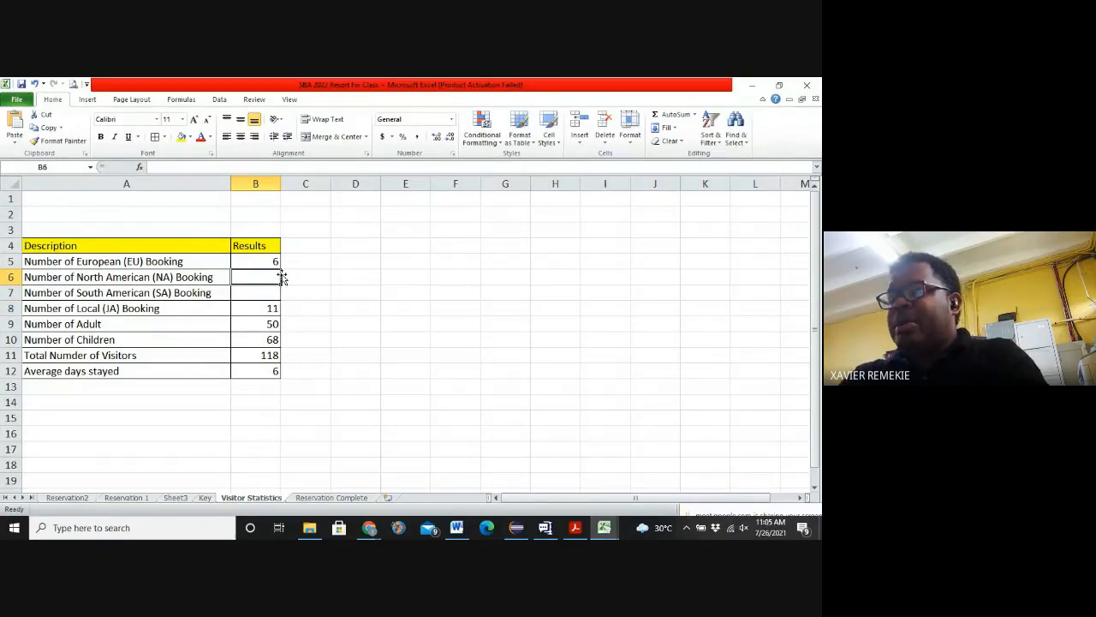
text(=COUNT)
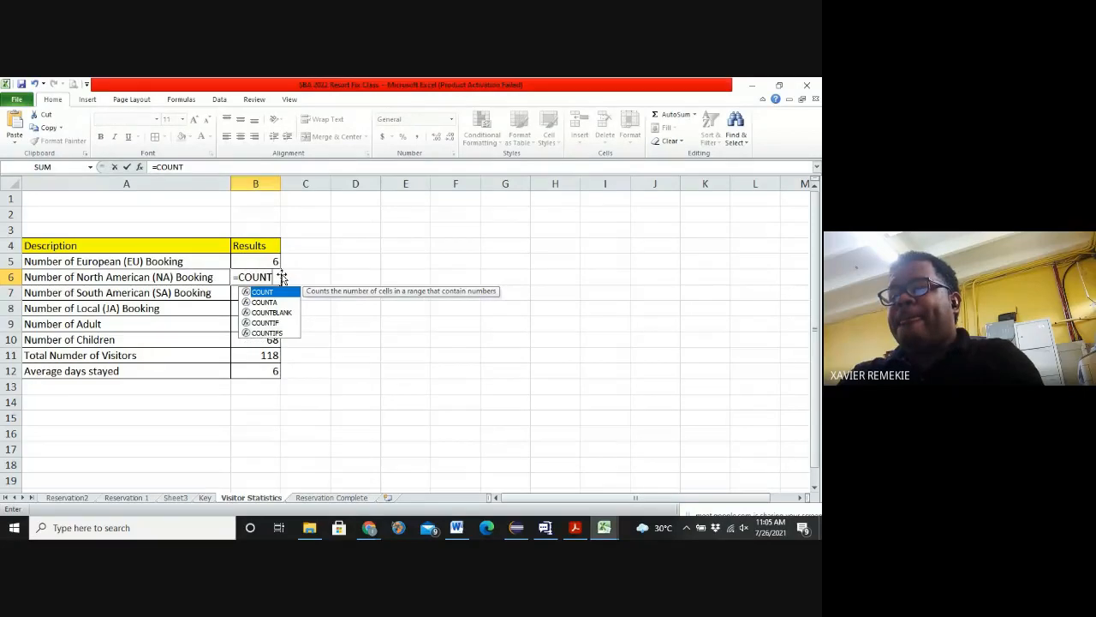
text(IF()
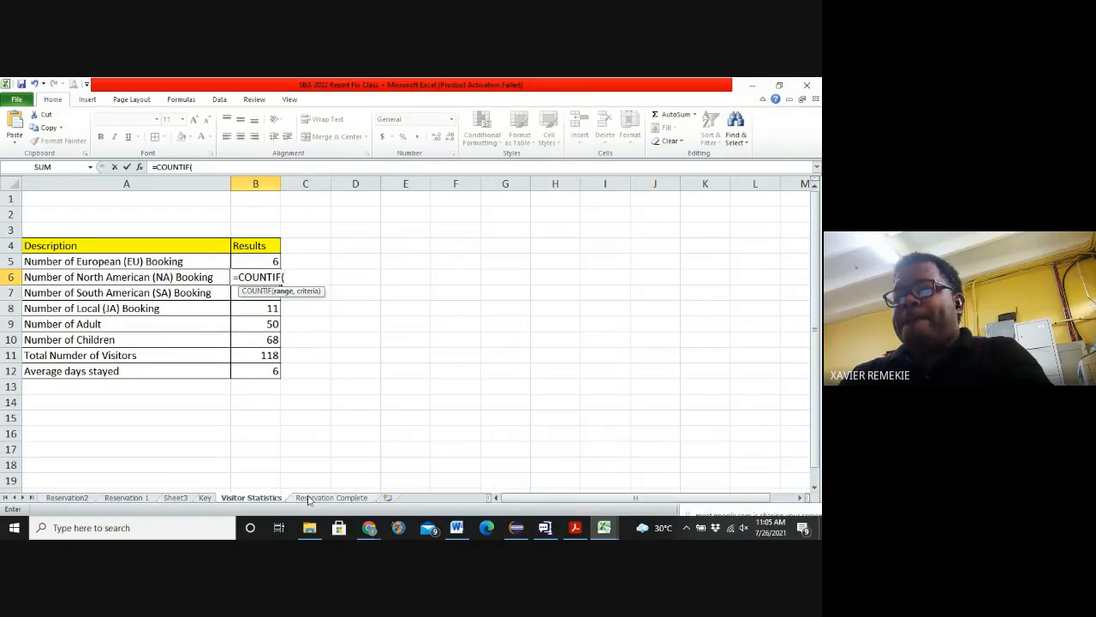
click(309, 500)
scroll(386, 343, up, 5)
drag(182, 318, 174, 451)
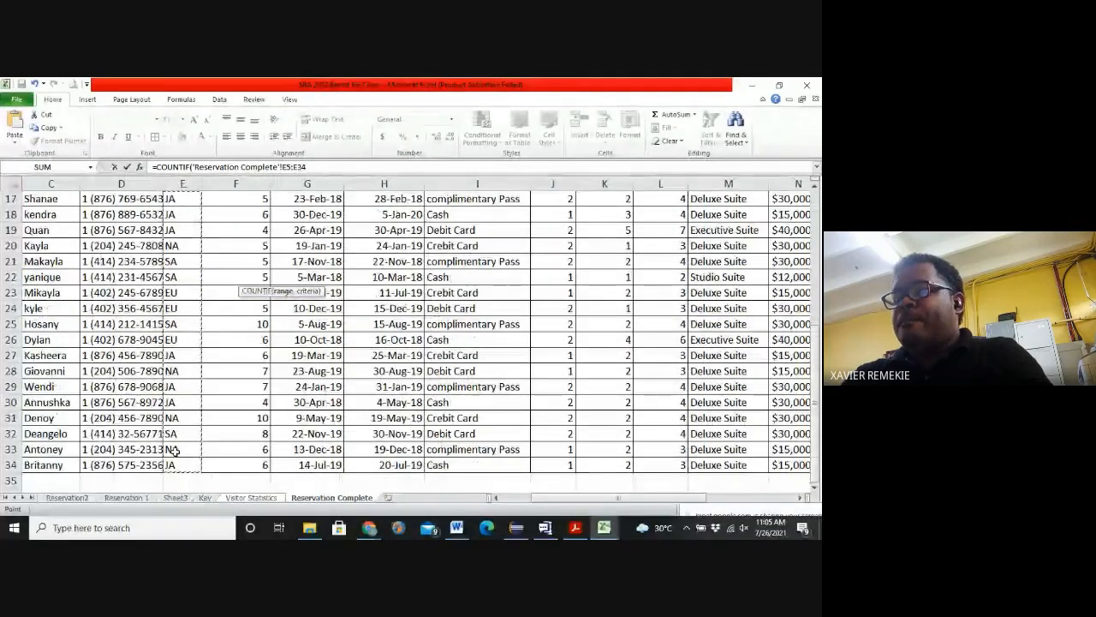
Step: Finish the North American booking formula in B6 with "NA" as the COUNTIF criterion
text(, ")
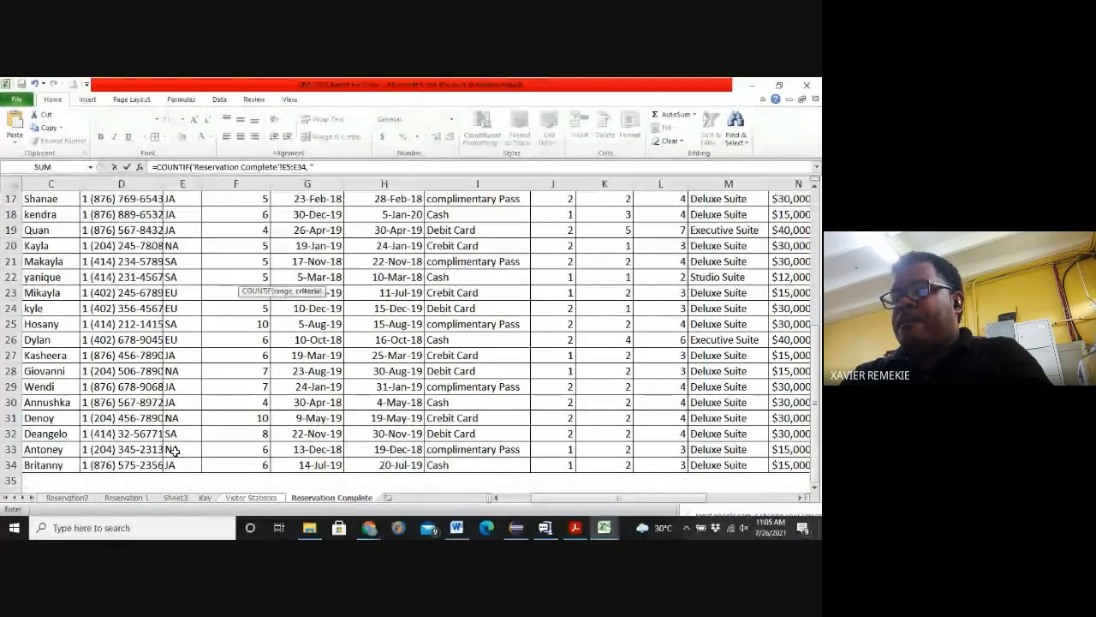
text(na)
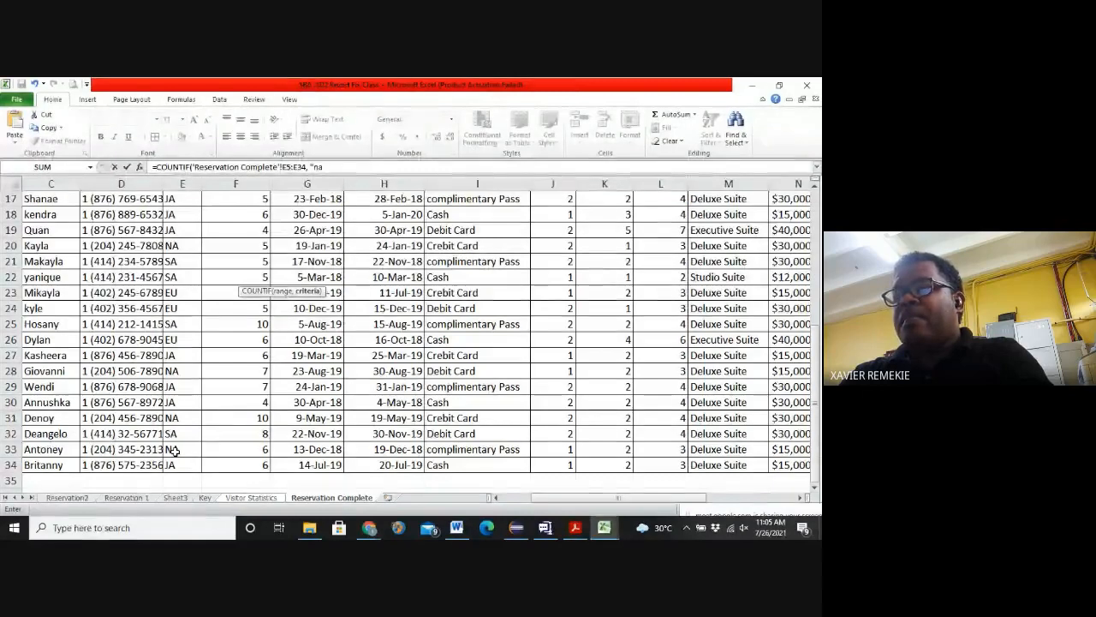
key(BackSpace)
key(BackSpace)
text(NA)
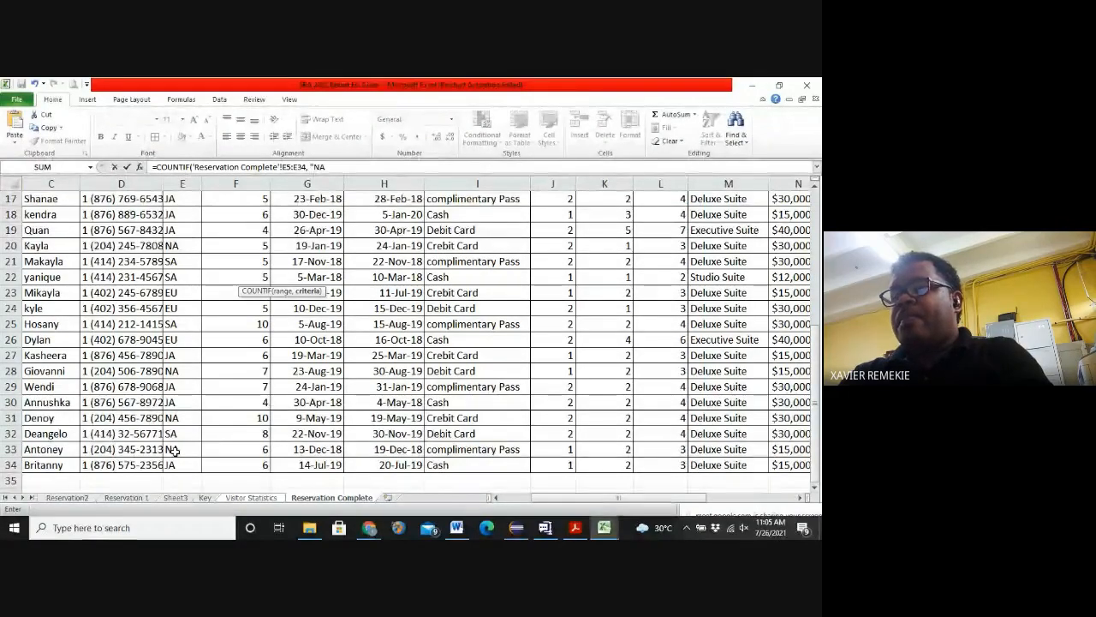
text("))
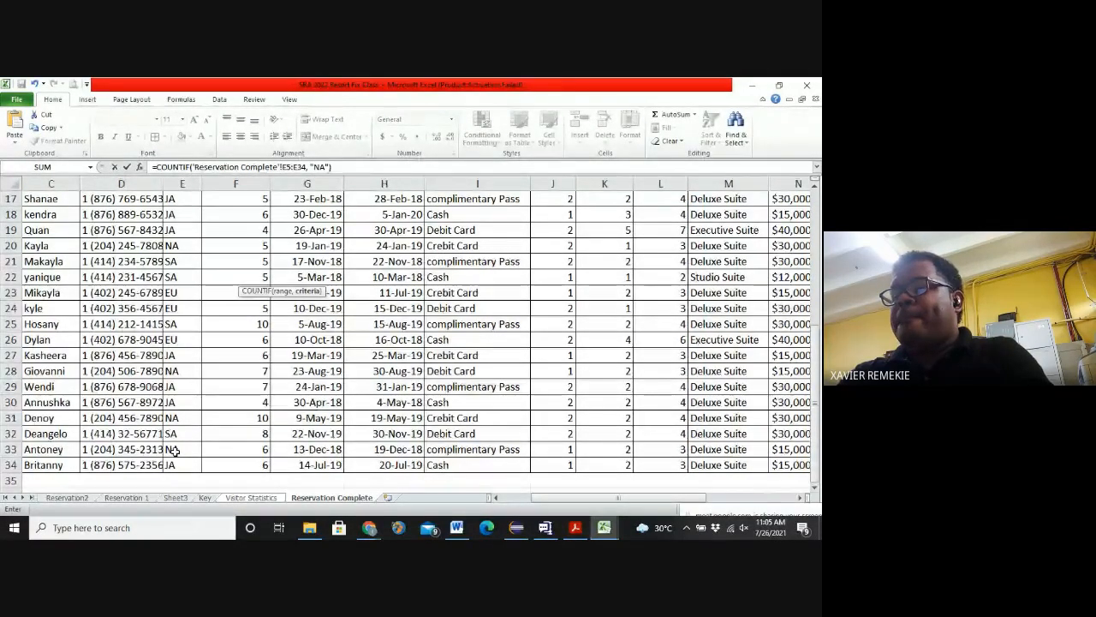
key(Return)
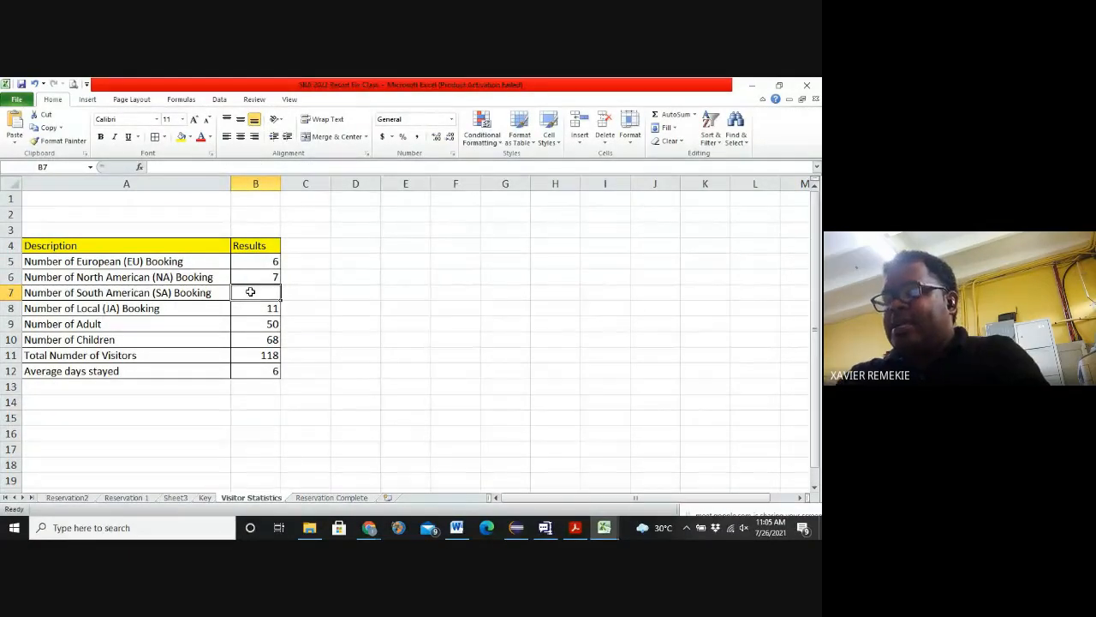
Step: Count the South American bookings in B7 with COUNTIF over E5:E34 of the Reservation Complete sheet and the criterion "SA"
text(=COUNT)
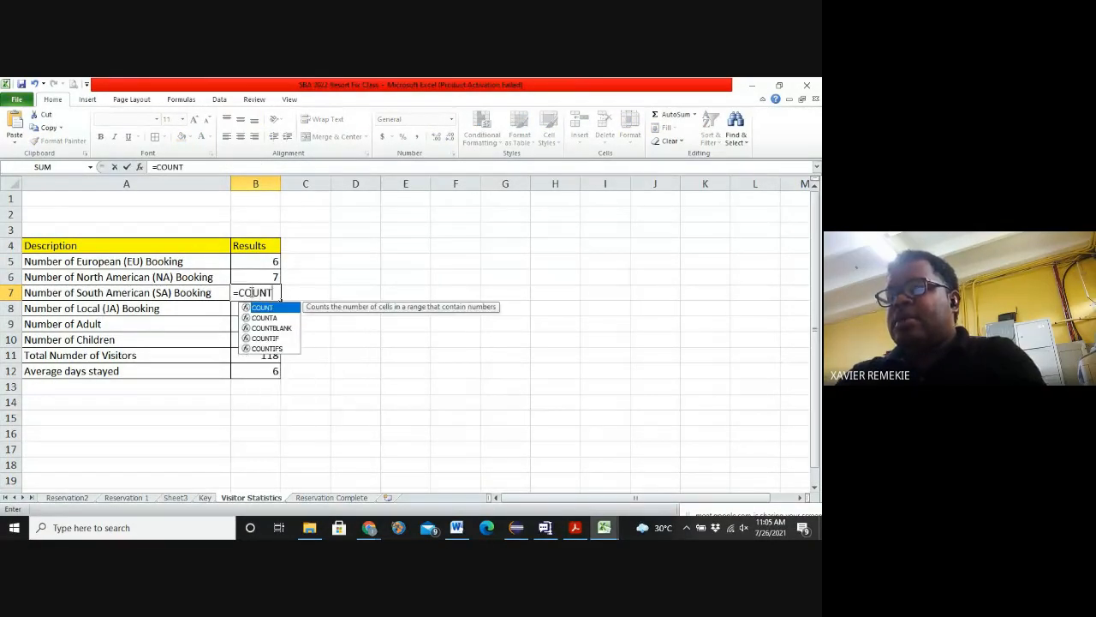
text(IF()
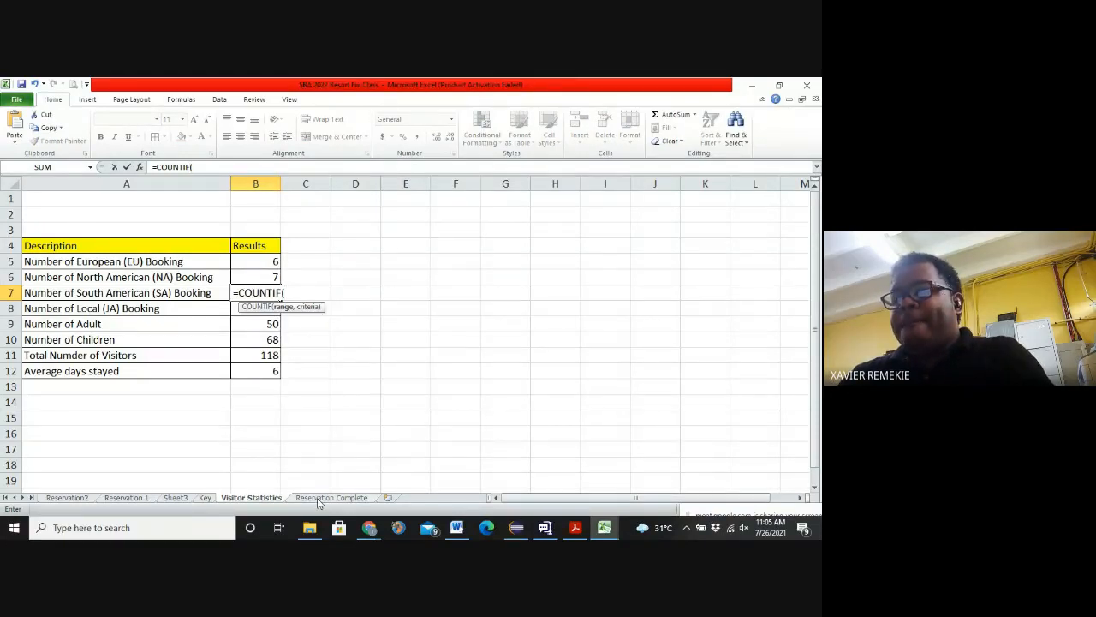
click(319, 498)
scroll(242, 343, up, 6)
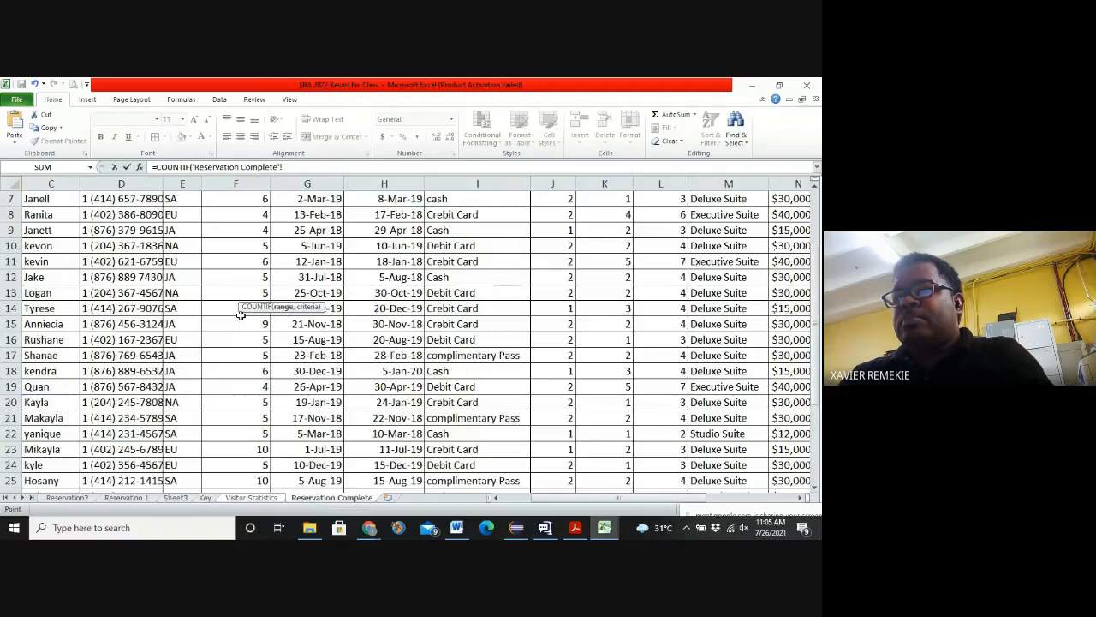
click(181, 319)
drag(181, 321, 183, 434)
text(,)
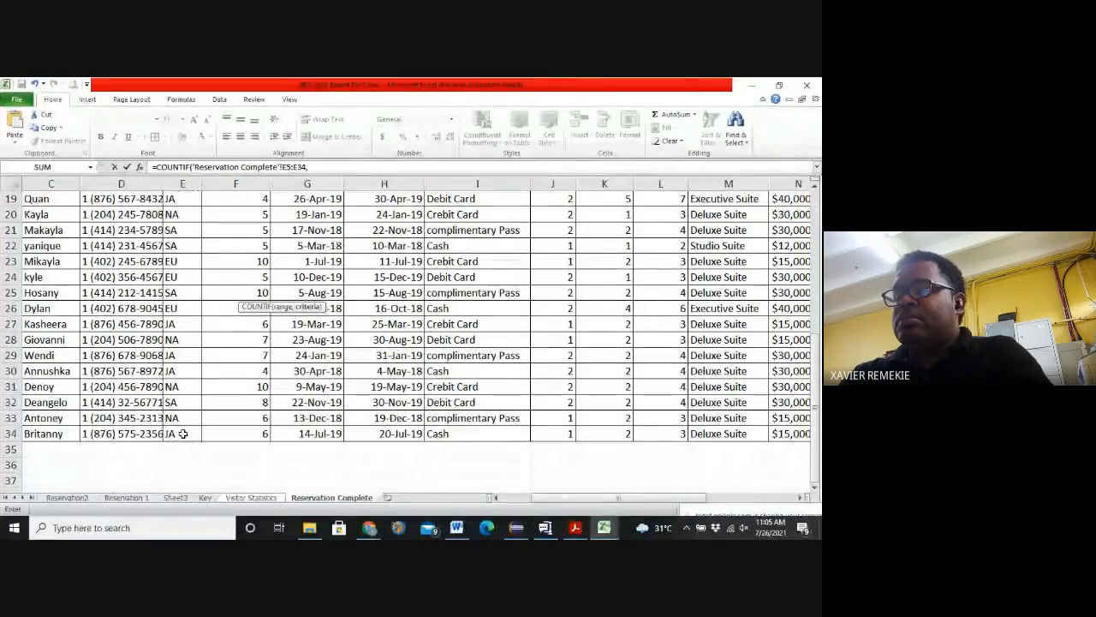
text( "SA"))
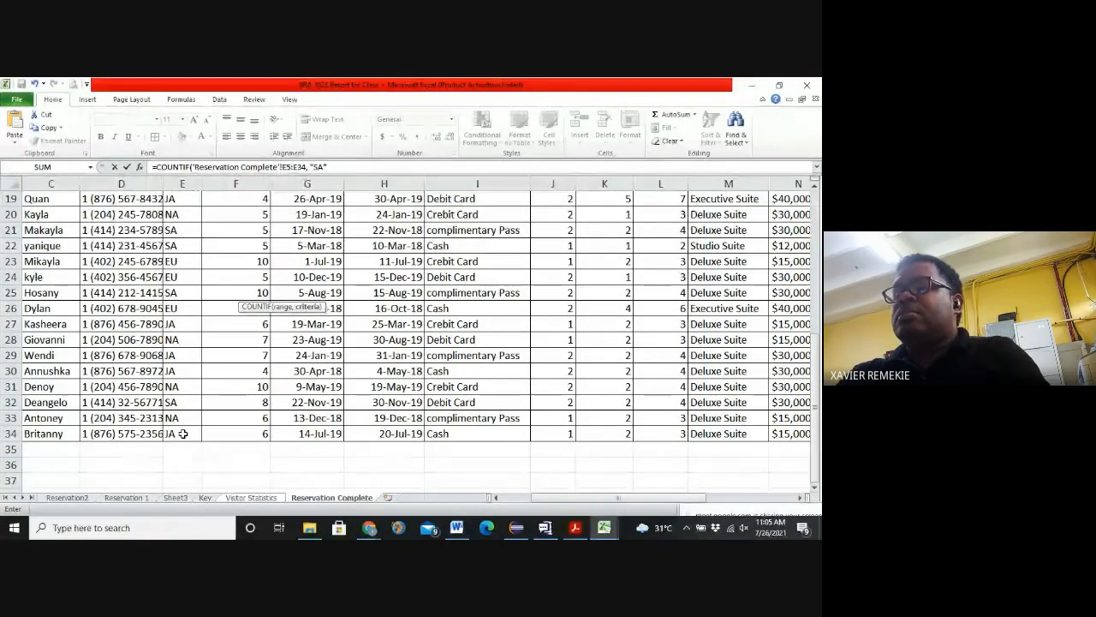
key(Return)
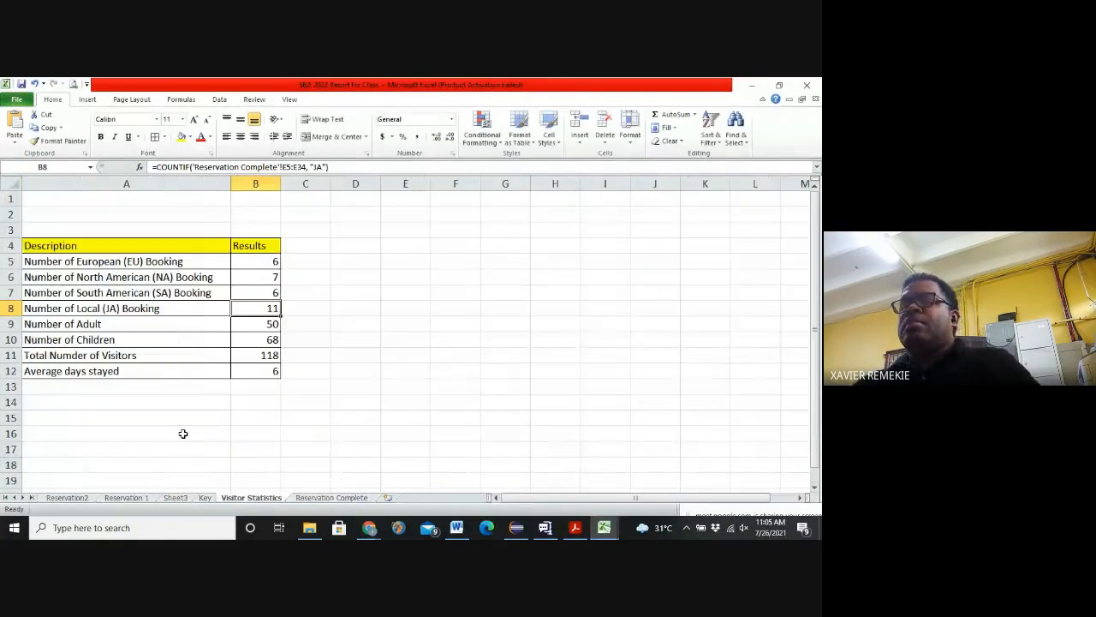
click(399, 339)
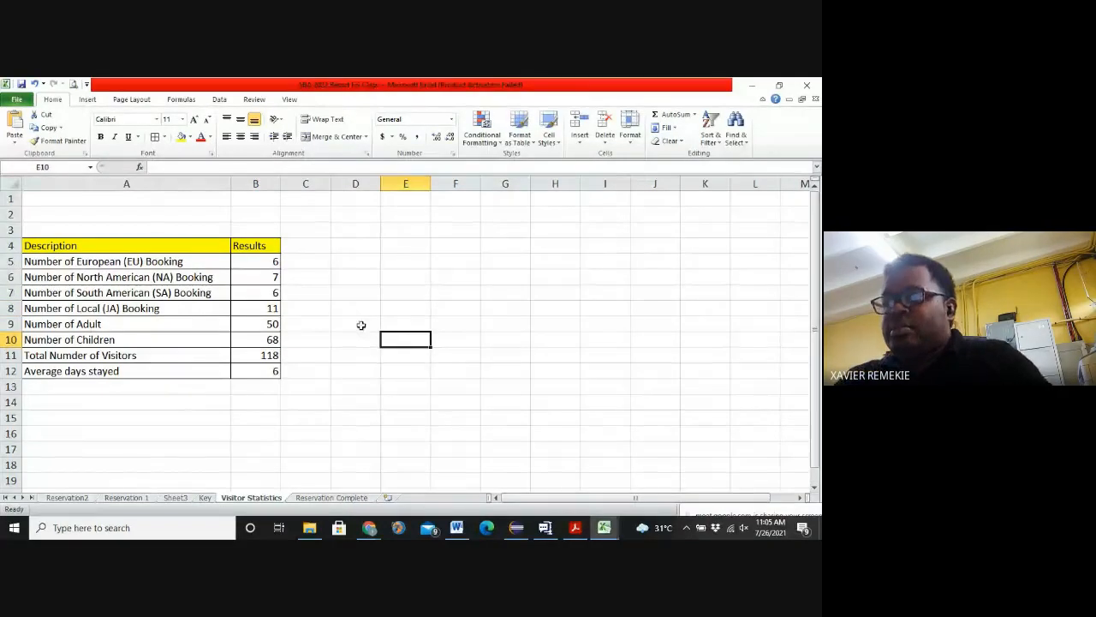
Step: Review the four regional booking counts in rows 5 to 8 against the records on the Reservation Complete sheet
drag(271, 308, 276, 261)
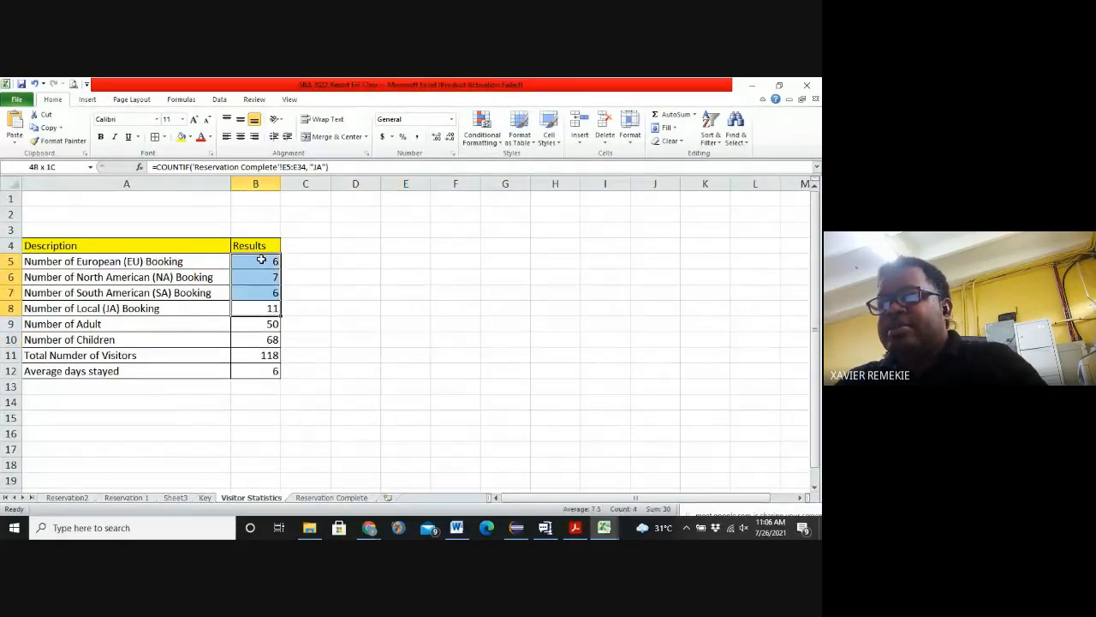
click(291, 272)
click(357, 263)
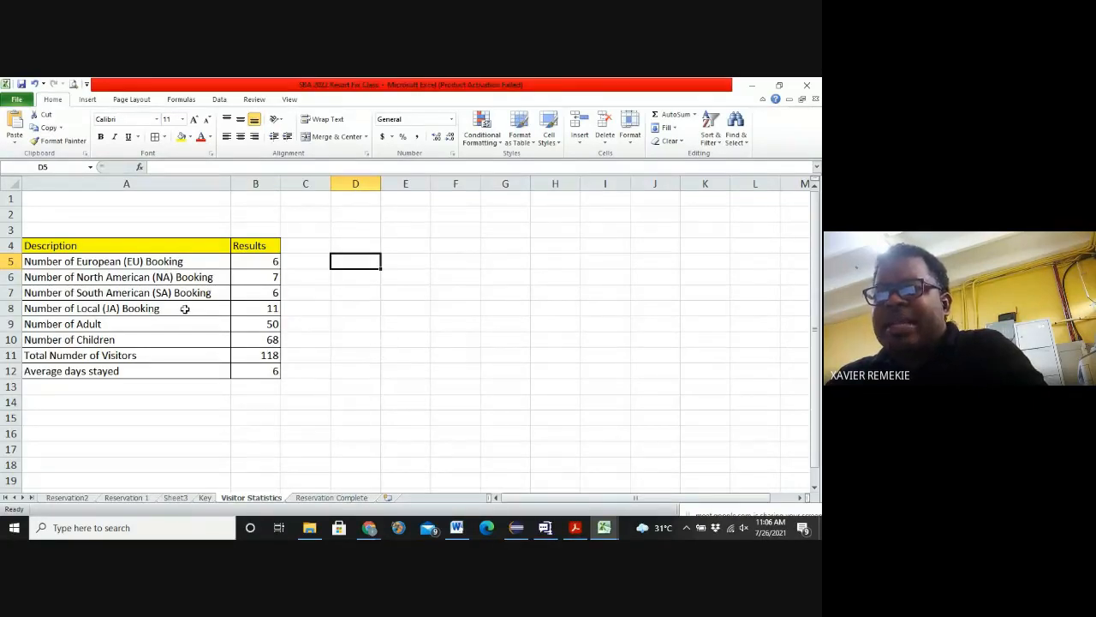
drag(183, 308, 168, 258)
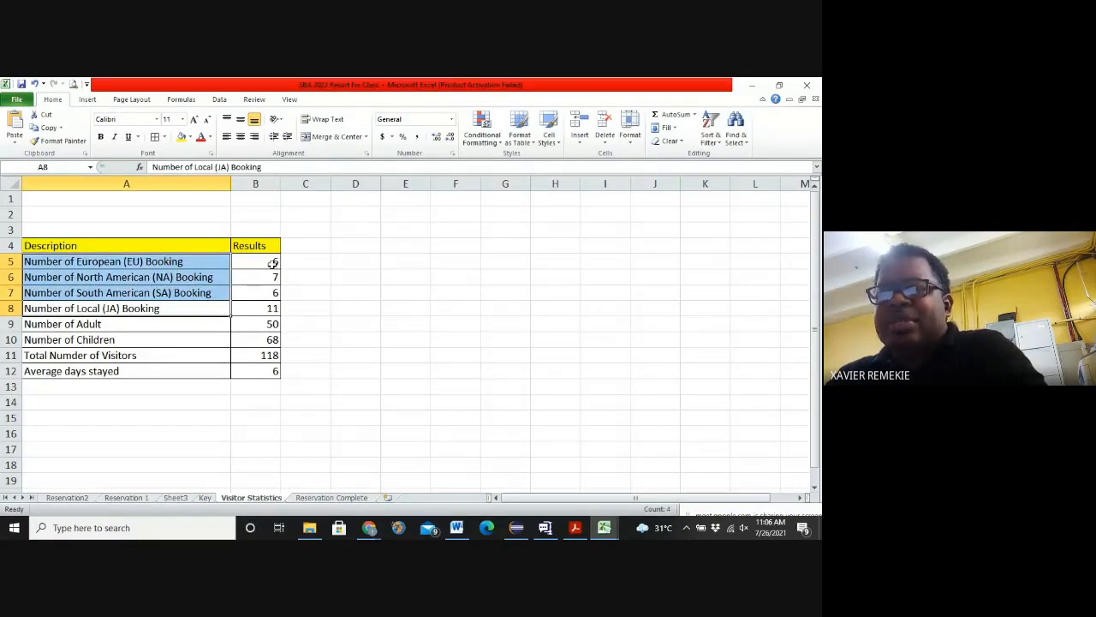
drag(296, 261, 158, 307)
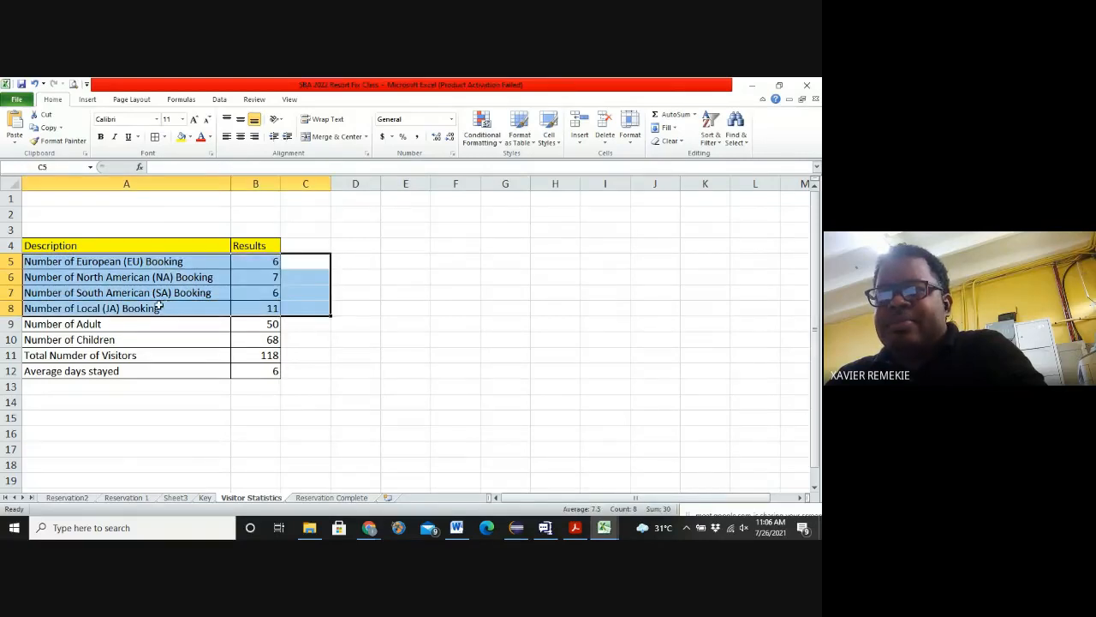
click(330, 498)
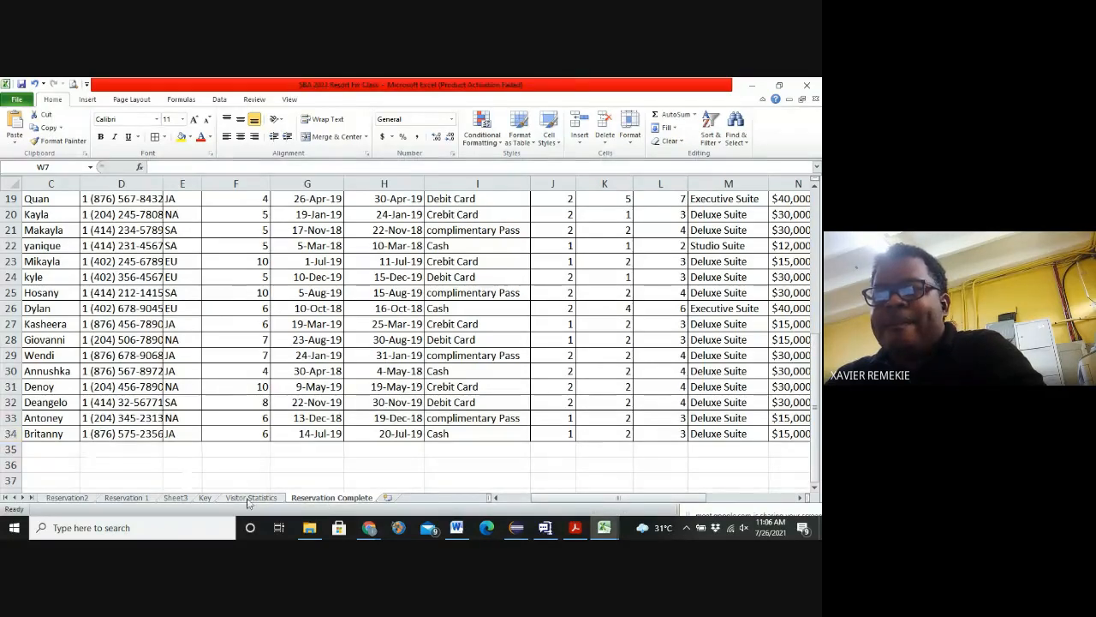
scroll(229, 467, up, 4)
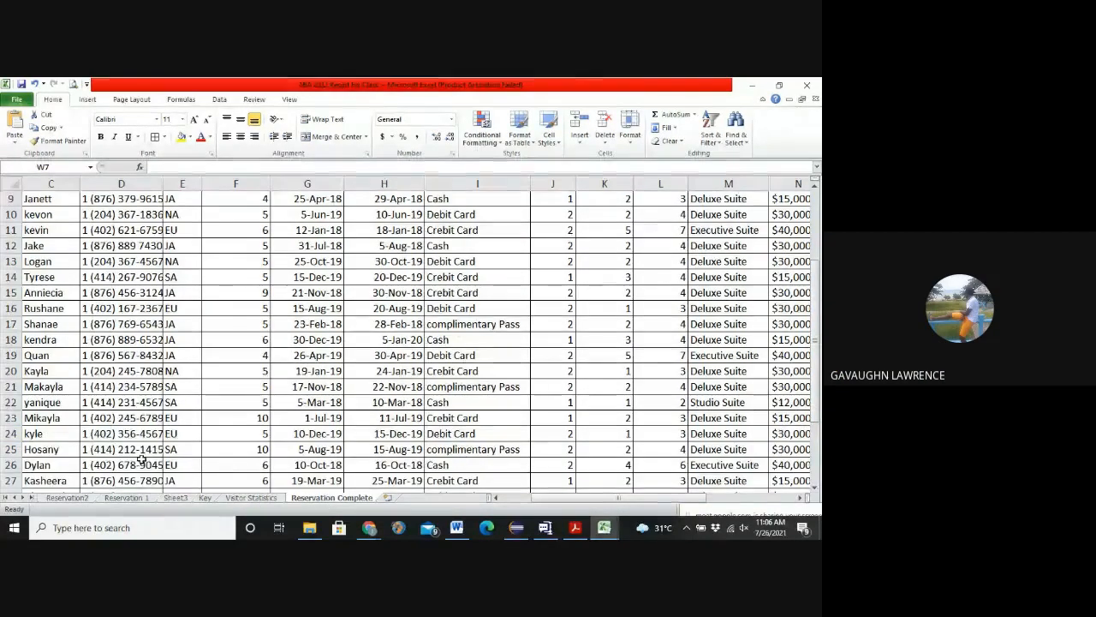
scroll(215, 460, down, 4)
click(251, 497)
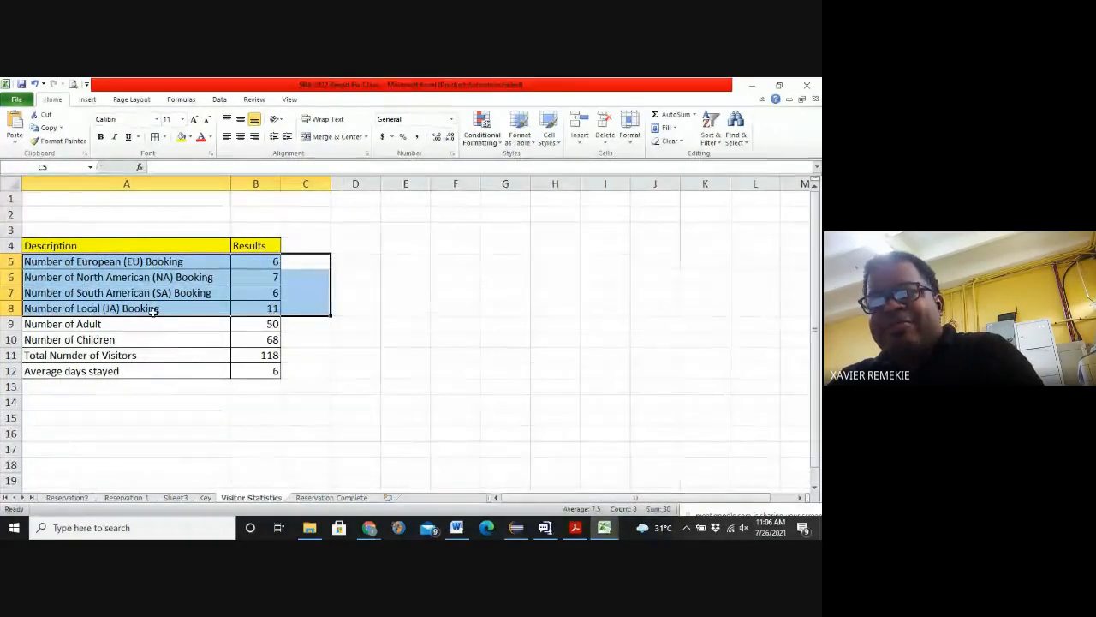
Step: Add up the four regional booking counts B5:B8 with a SUM formula in D5 as a check
click(362, 261)
text(=SUM()
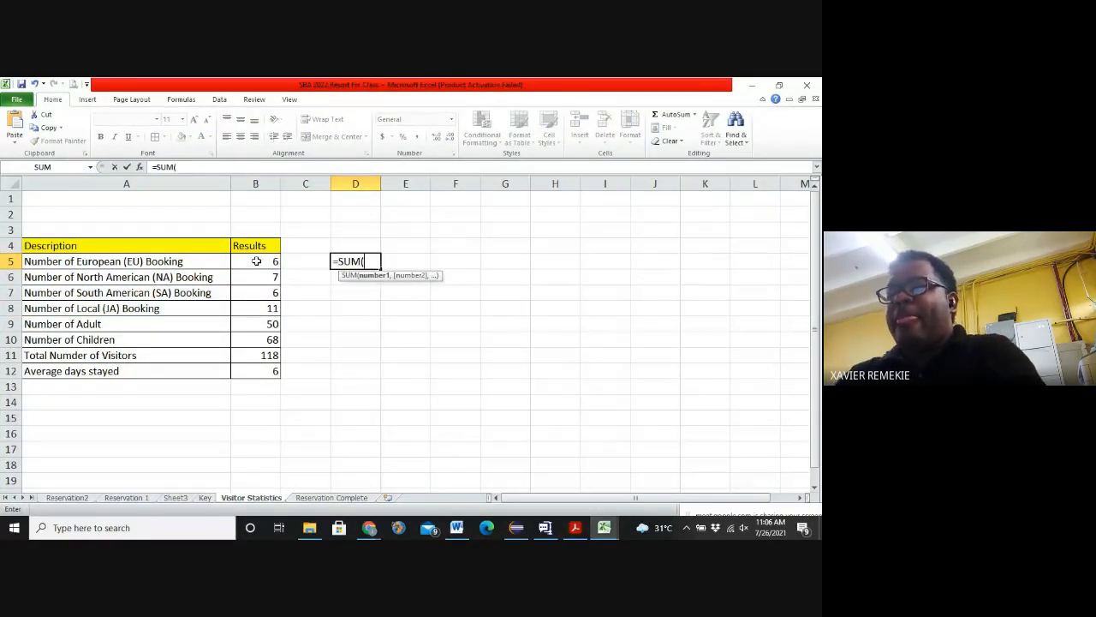
drag(262, 261, 261, 311)
text())
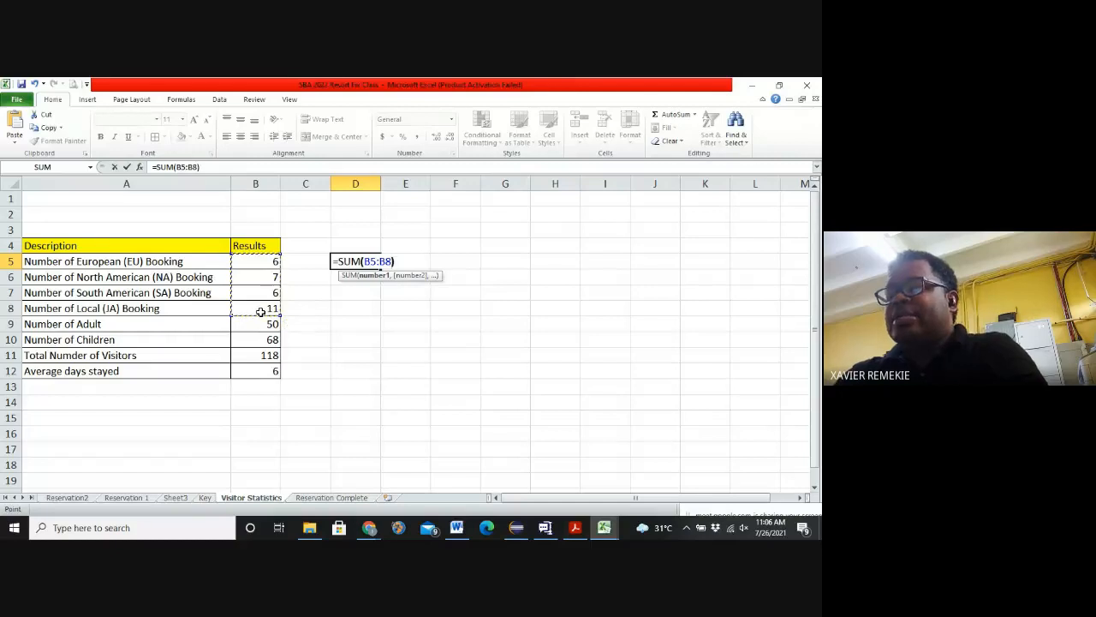
key(Return)
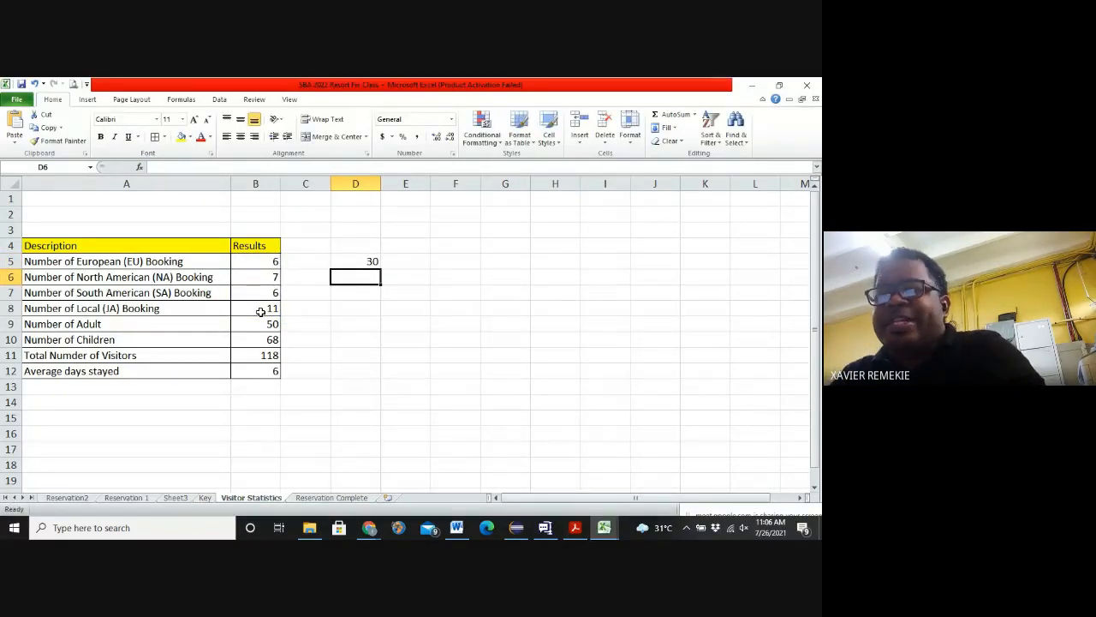
Step: Compare the check total with the Region entries on the Reservation Complete sheet and clear the formula from D5
click(358, 263)
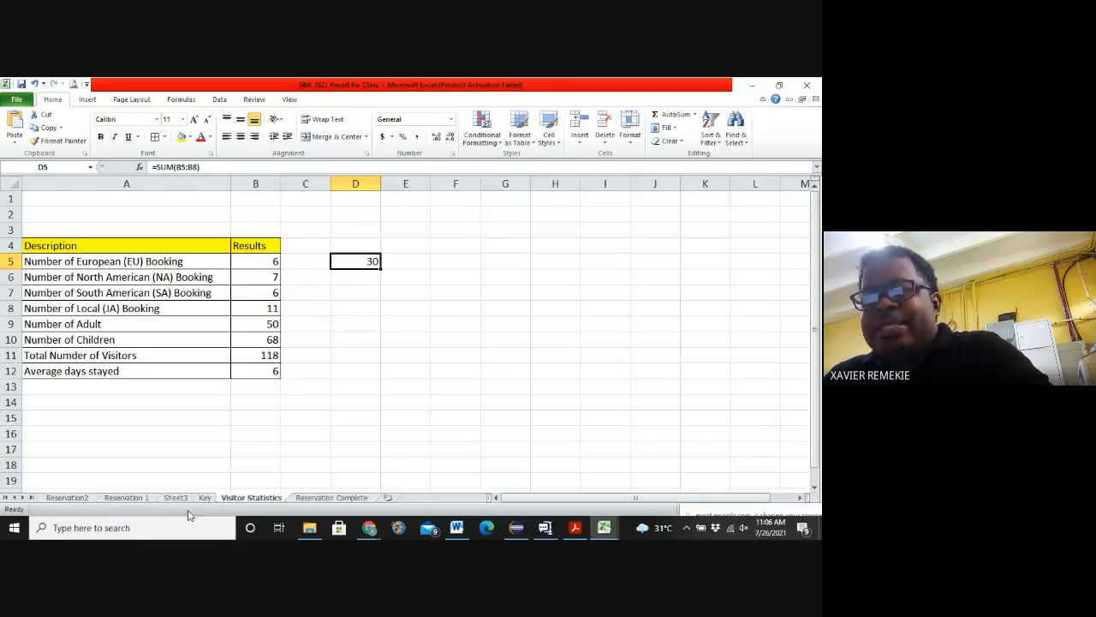
click(325, 497)
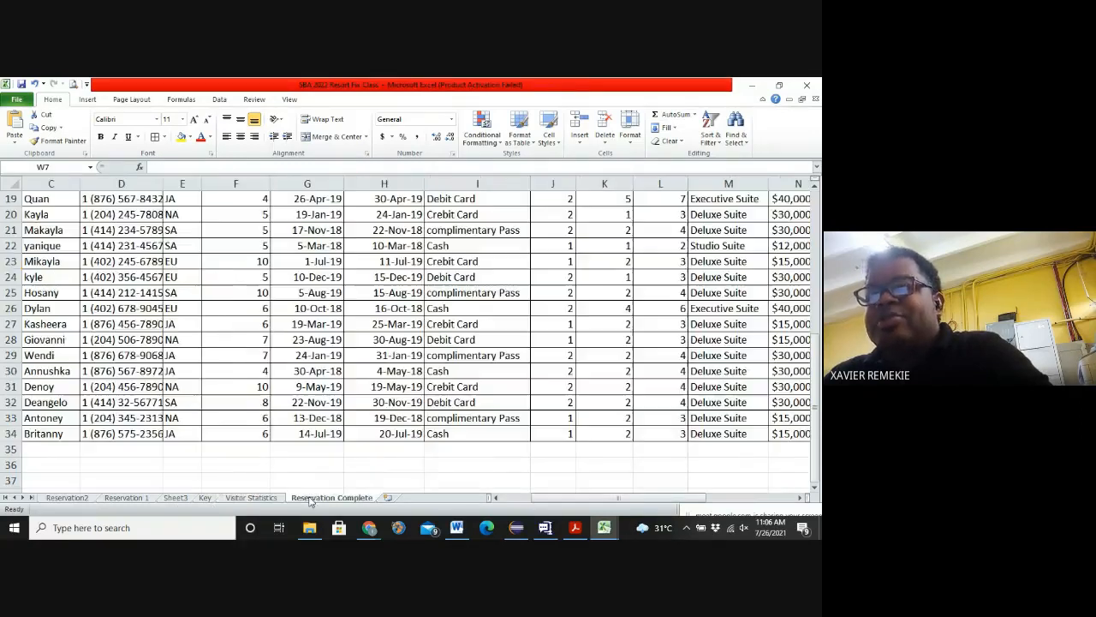
click(181, 419)
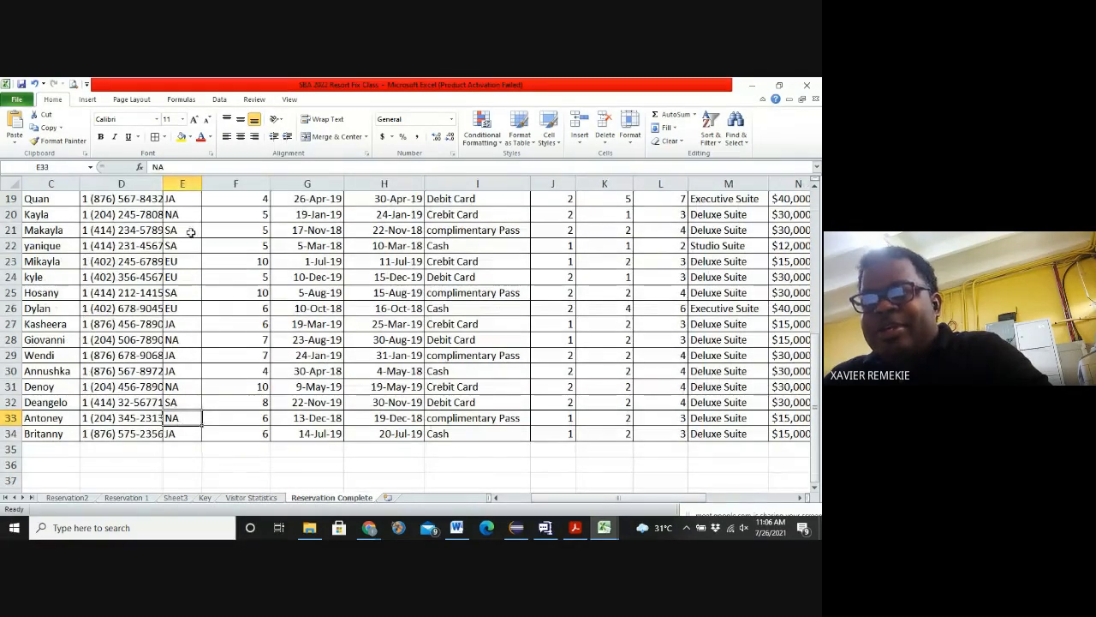
click(251, 498)
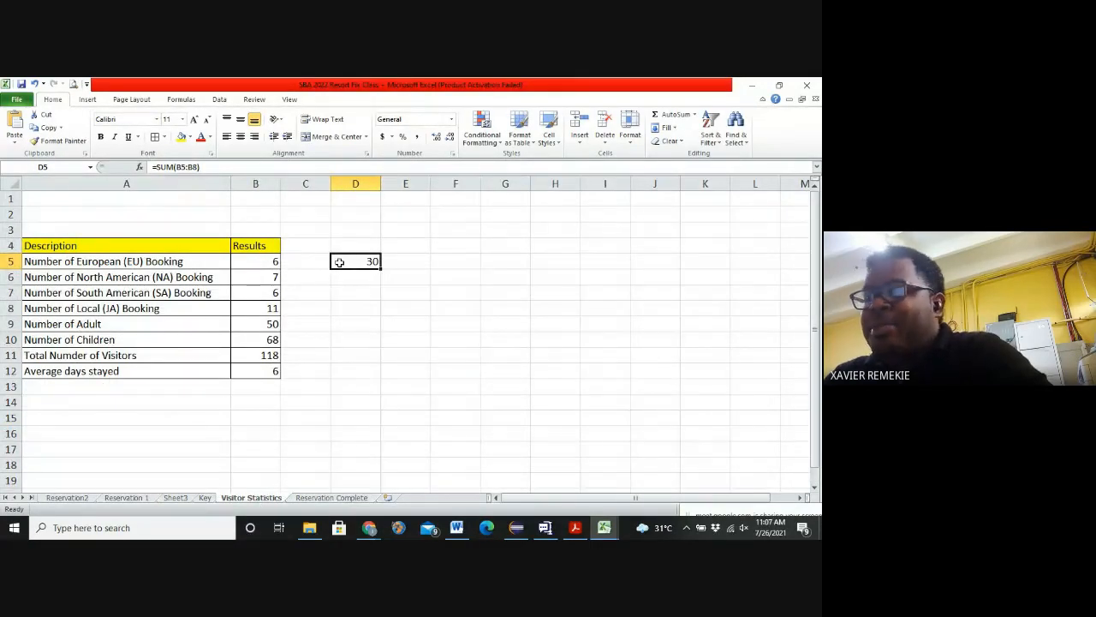
key(Delete)
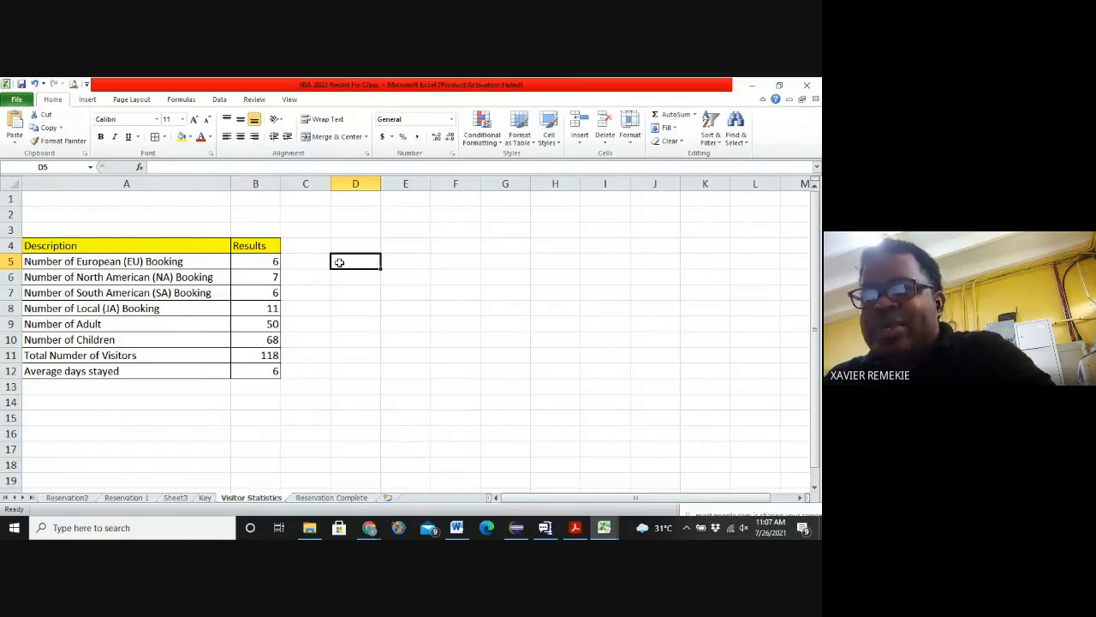
Step: Examine reservation rows 5 to 34 and their Region codes on the Reservation Complete sheet, and return to Visitor Statistics
click(327, 499)
drag(9, 431, 11, 286)
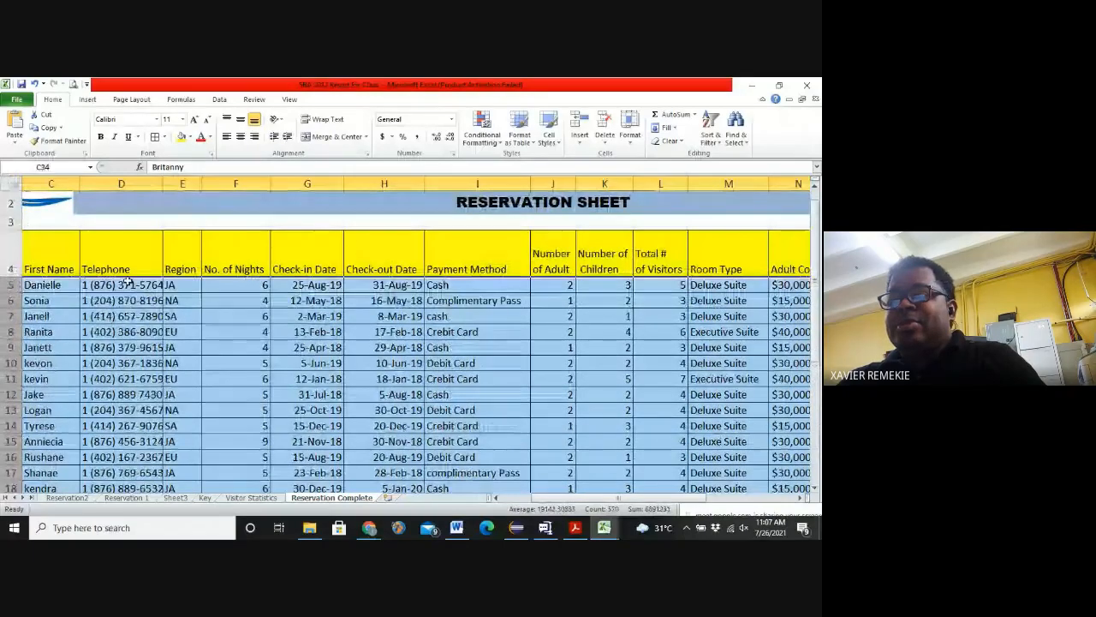
click(182, 287)
click(183, 300)
click(181, 316)
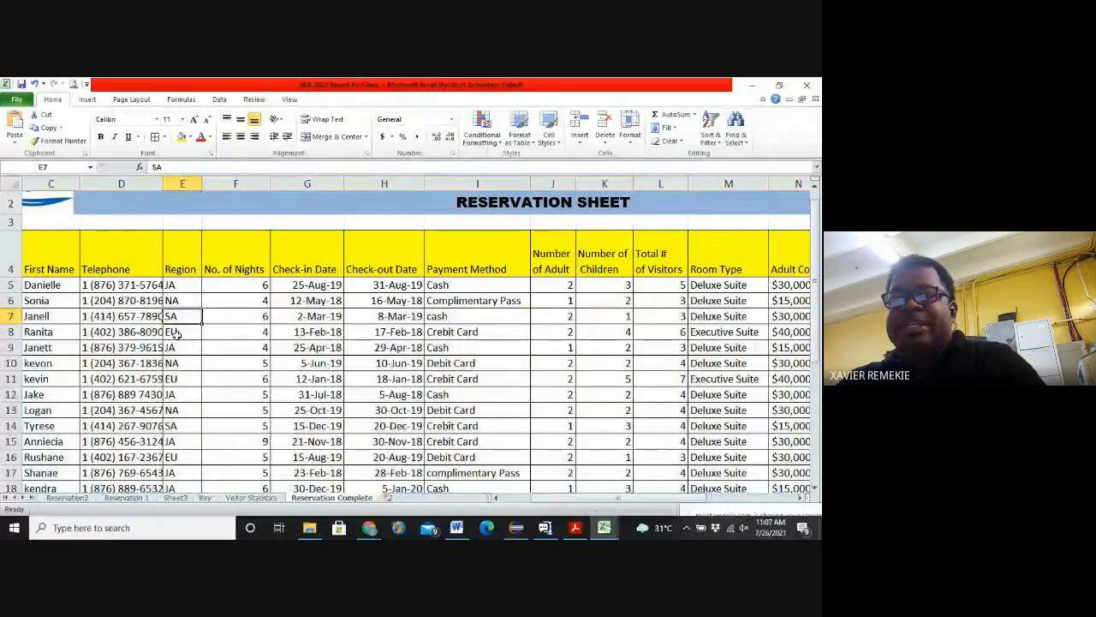
click(182, 332)
click(179, 367)
click(171, 390)
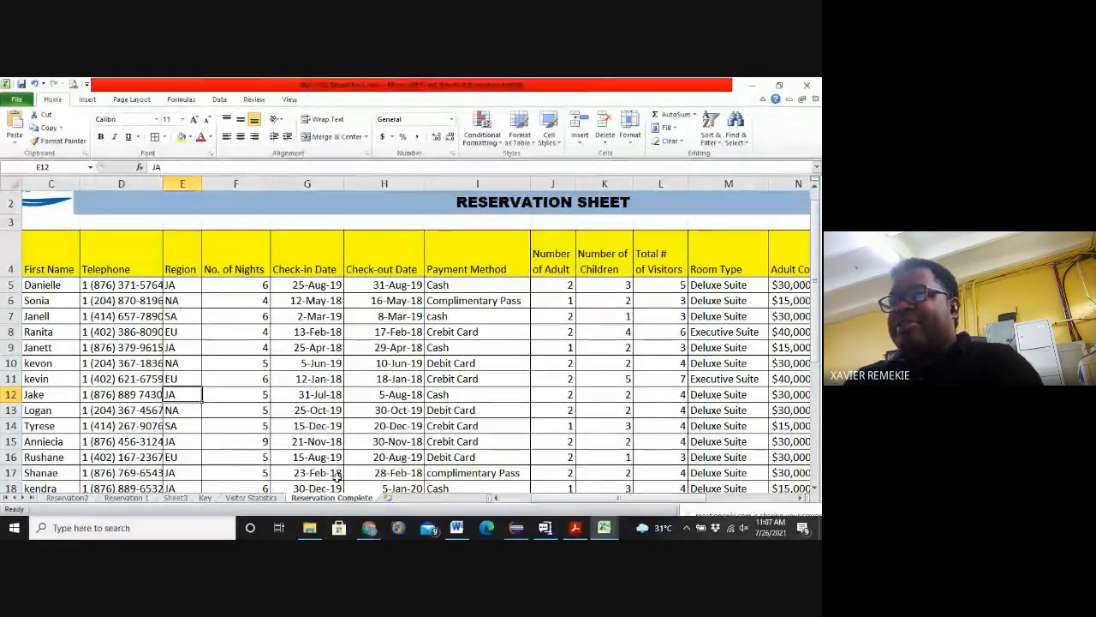
click(251, 498)
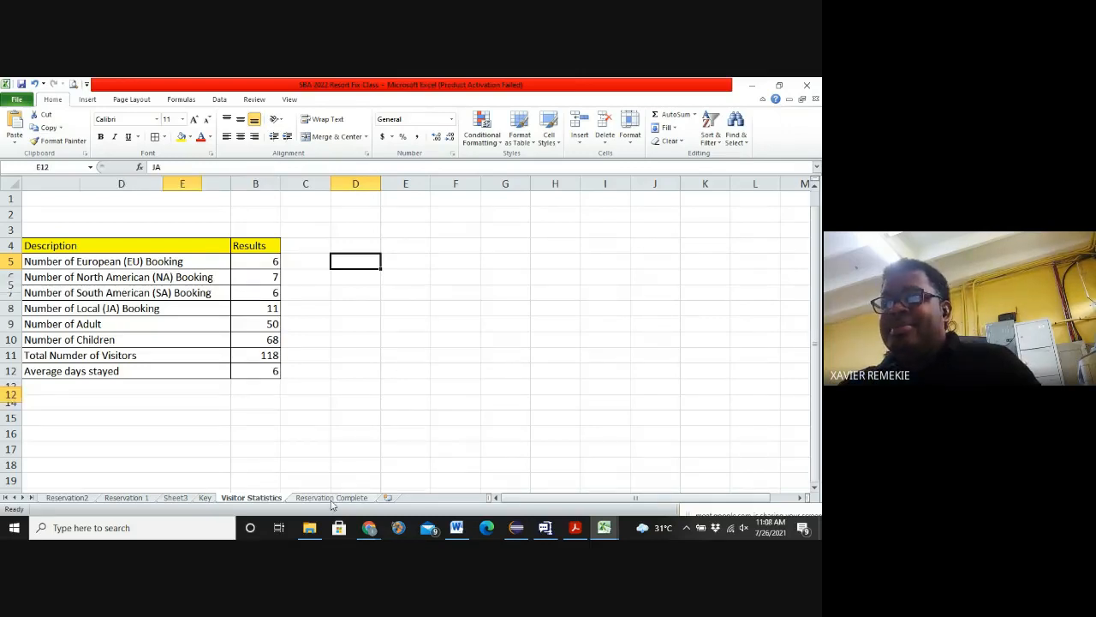
Step: Copy the XIAMBA RESORT heading rows 1 and 2 from the Reservation Complete sheet into rows 1 and 2 of Visitor Statistics
click(332, 498)
scroll(99, 219, up, 1)
drag(10, 210, 10, 224)
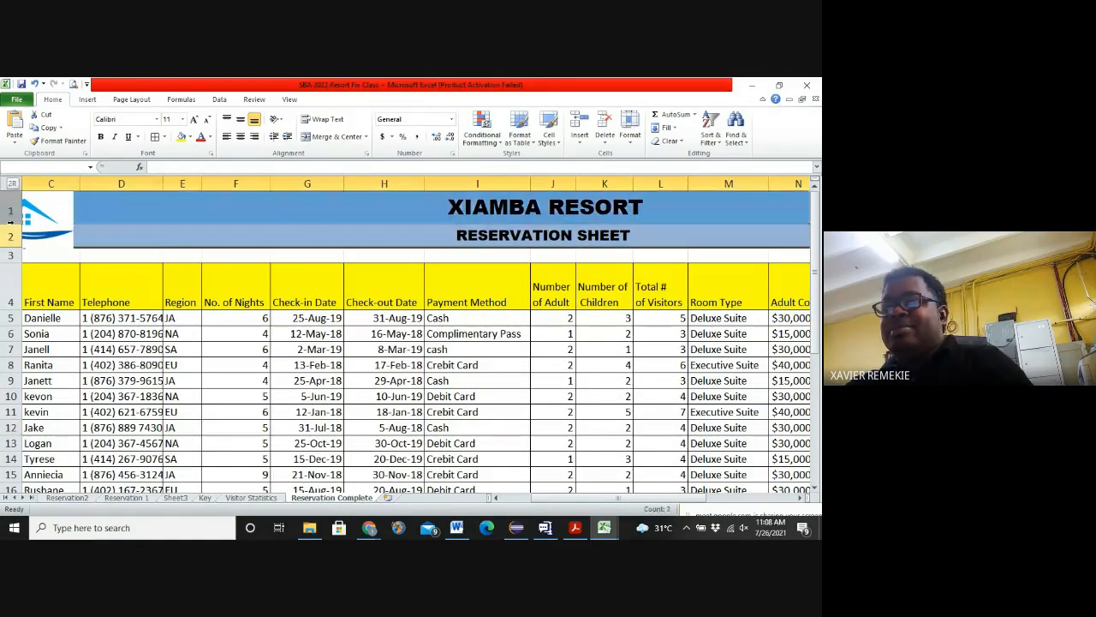
key(ctrl+c)
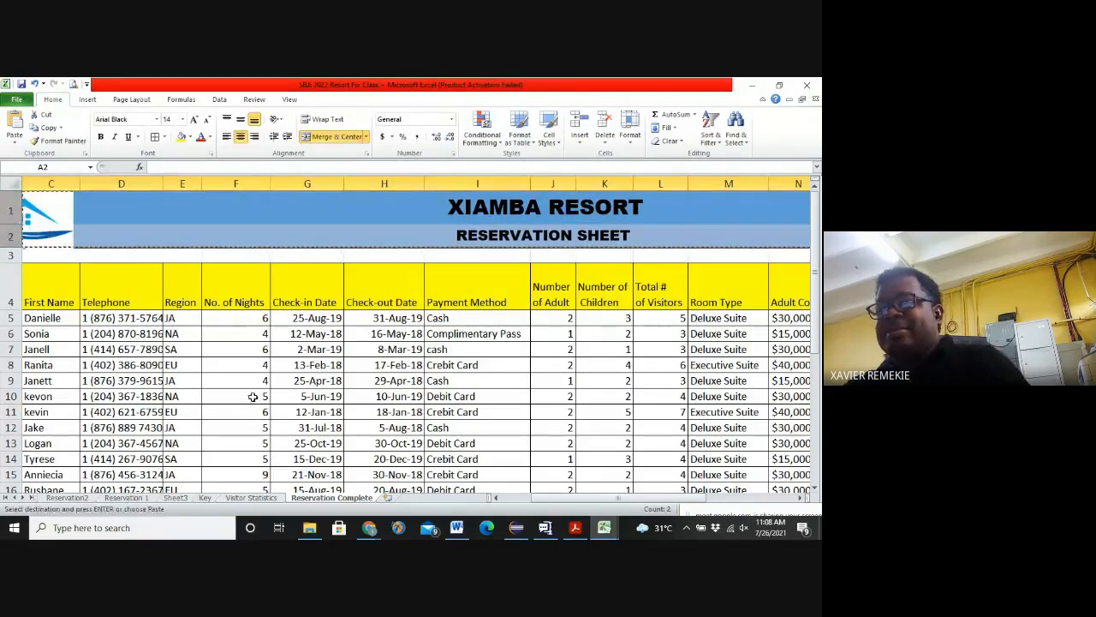
click(252, 497)
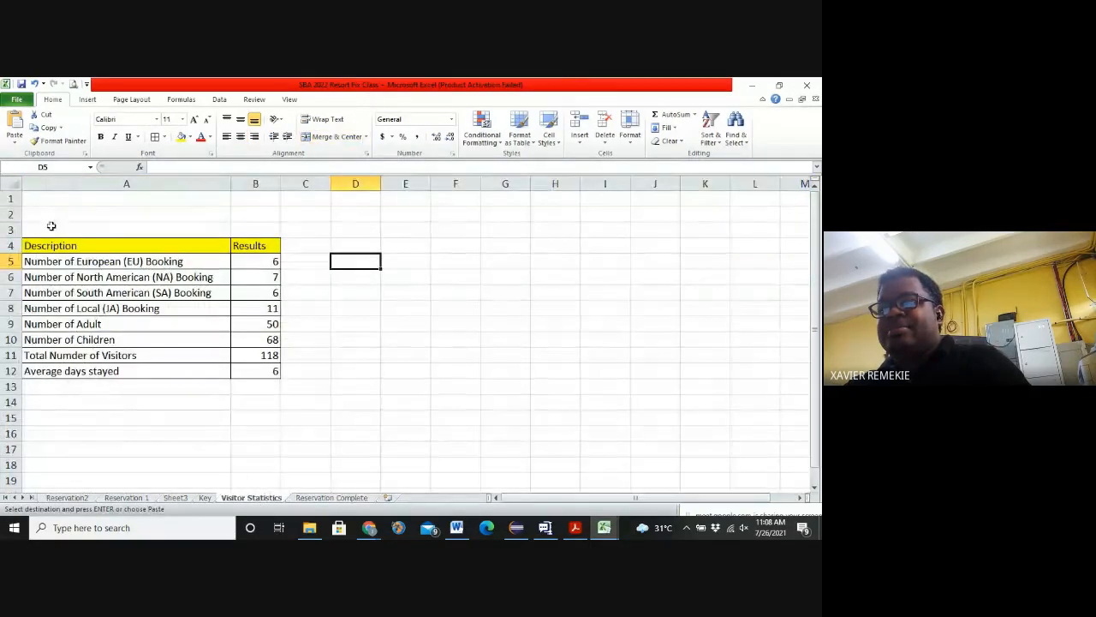
click(9, 196)
key(ctrl+v)
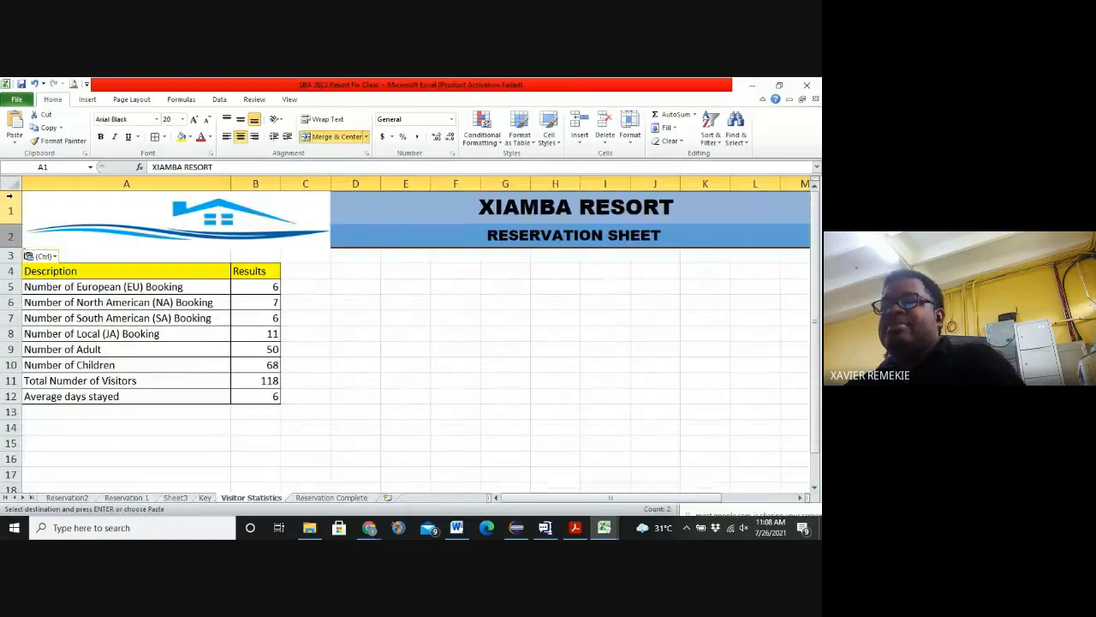
Step: Narrow the resort logo horizontally so it covers only the first part of column A in rows 1 and 2
click(427, 272)
click(274, 212)
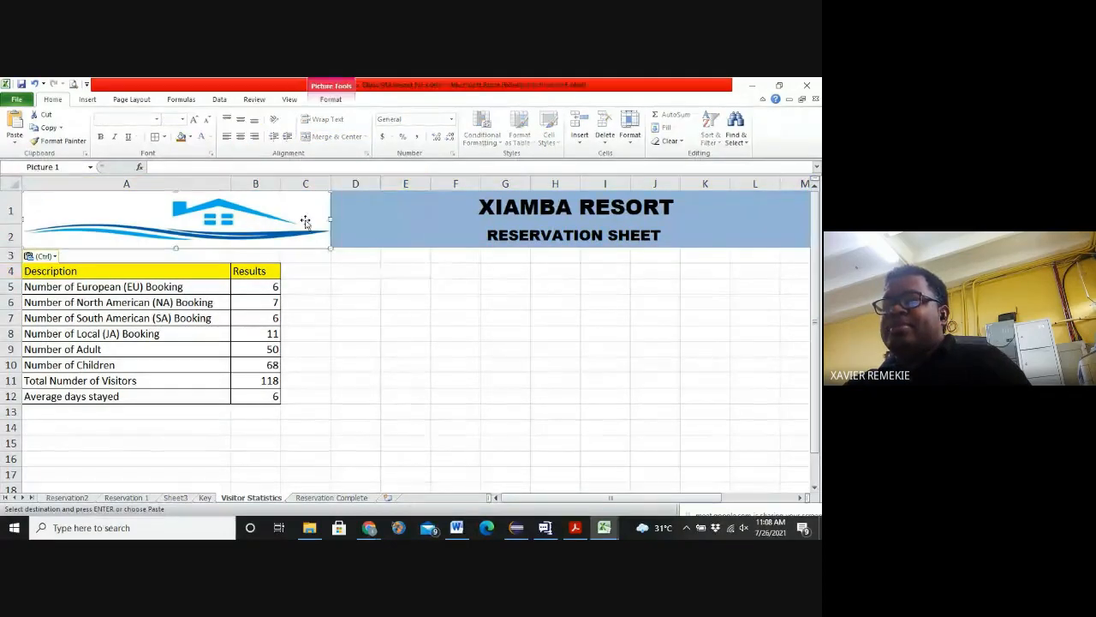
drag(332, 219, 105, 216)
click(369, 300)
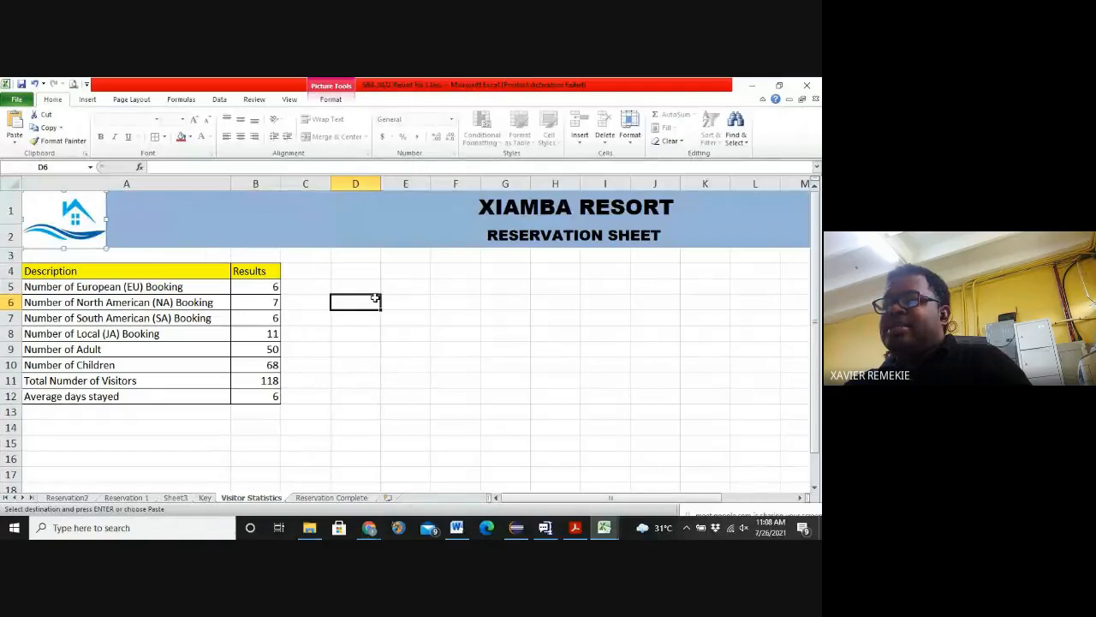
Step: Unmerge the XIAMBA RESORT title, move the logo off it to around E8:F11, and merge and center the title across A1:B1
click(450, 227)
click(448, 208)
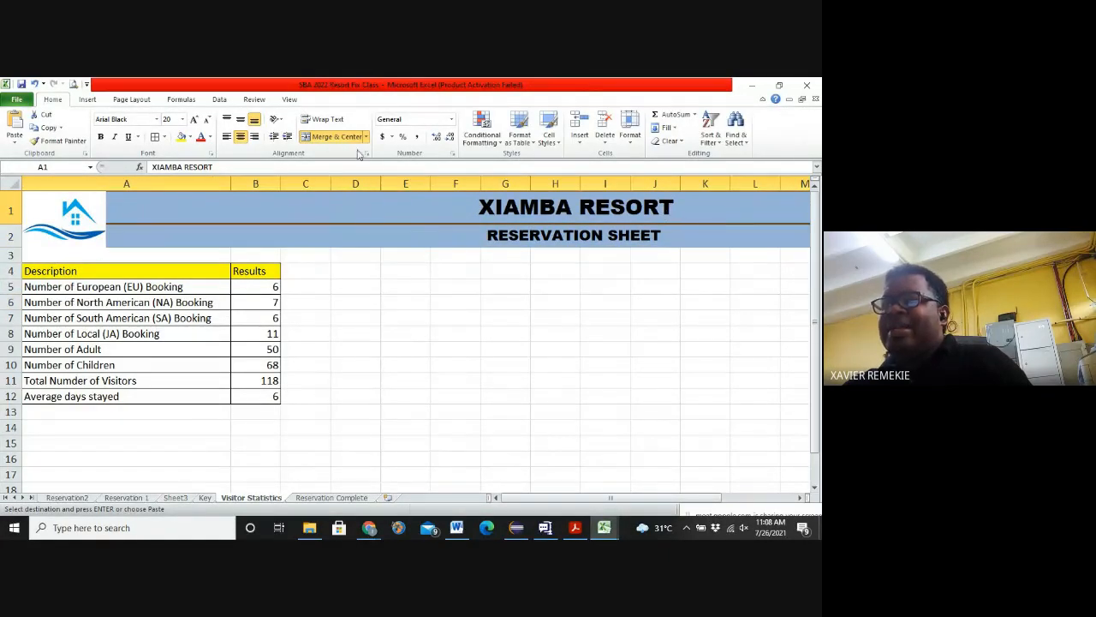
click(334, 136)
click(355, 255)
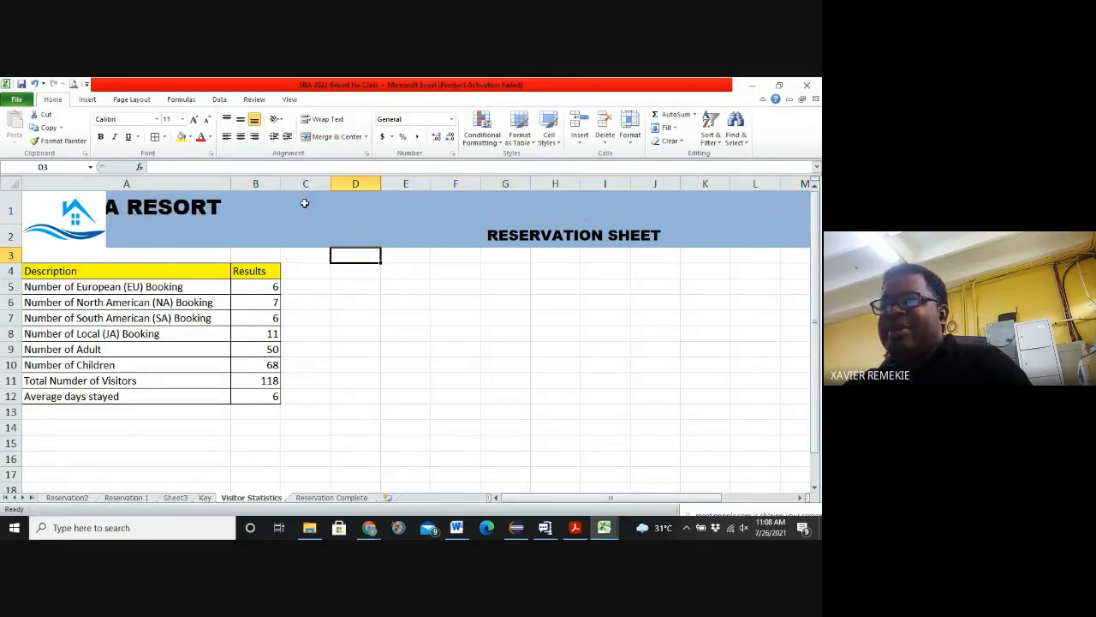
drag(300, 202, 220, 203)
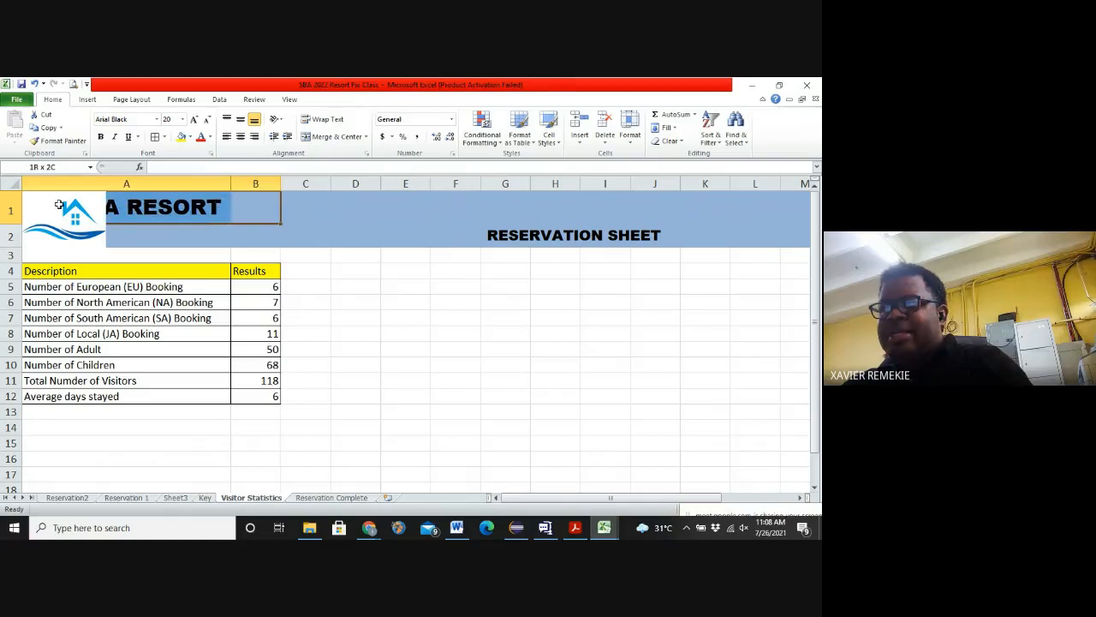
drag(58, 204, 456, 354)
click(334, 136)
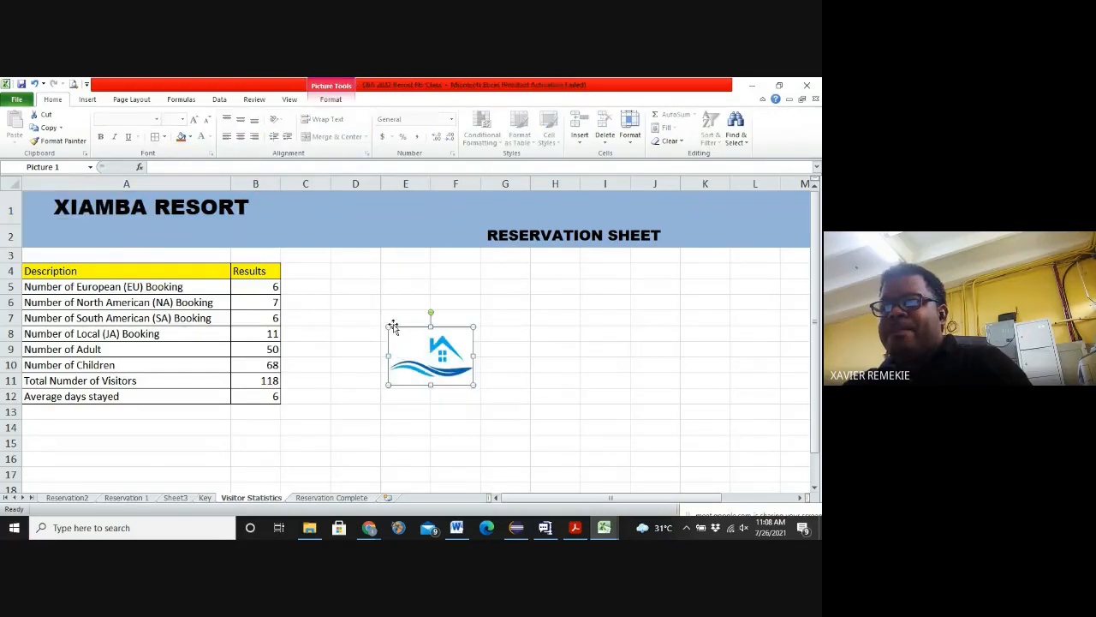
Step: Unmerge the RESERVATION SHEET subtitle in row 2 and merge and center it across A2:B2
click(501, 234)
click(337, 138)
click(304, 269)
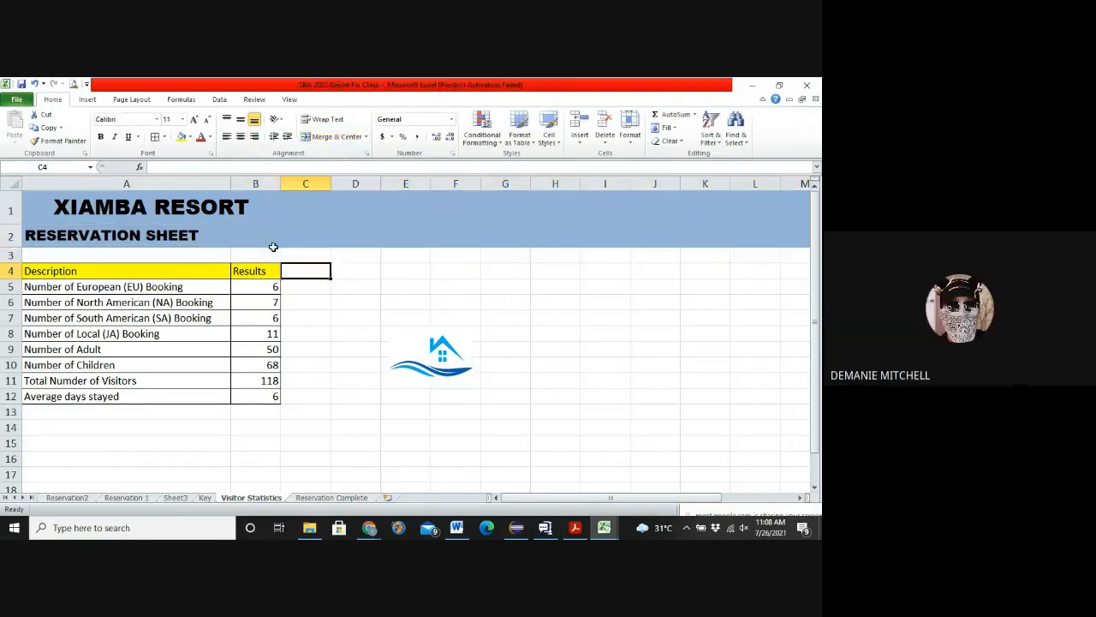
drag(261, 239, 162, 241)
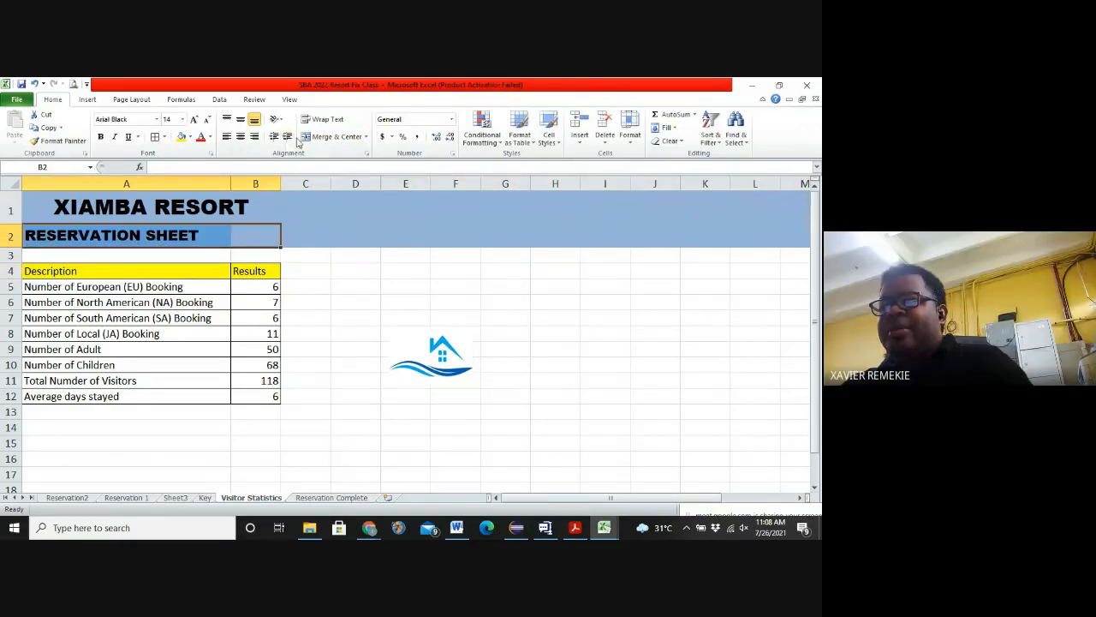
click(325, 137)
click(363, 272)
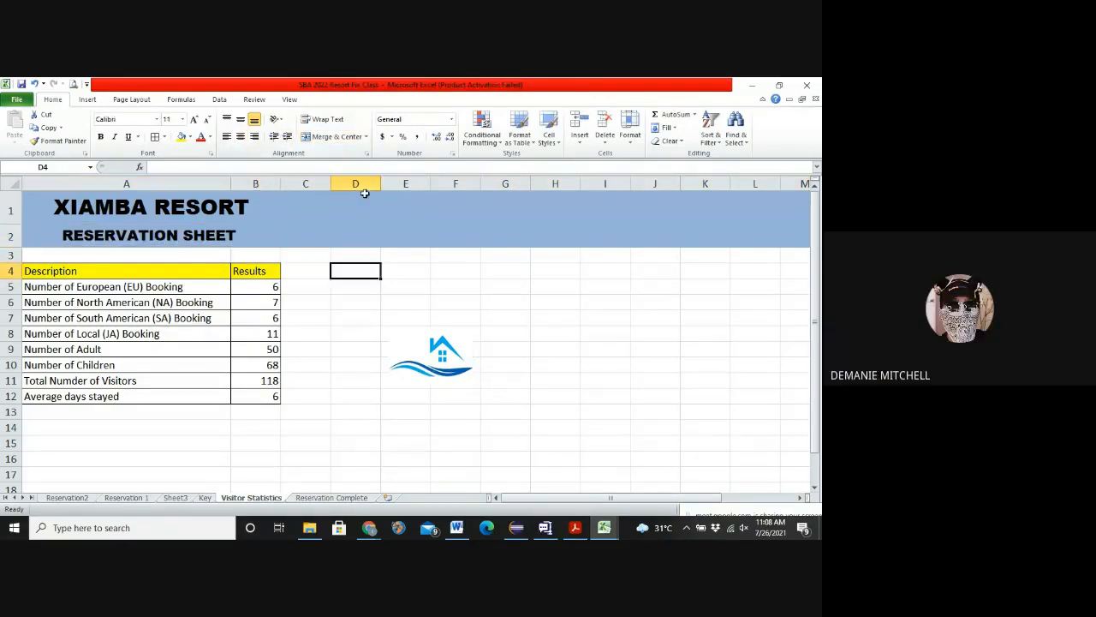
Step: Delete columns C through S to remove the leftover blue heading fill beyond the statistics table
click(355, 183)
drag(304, 183, 638, 183)
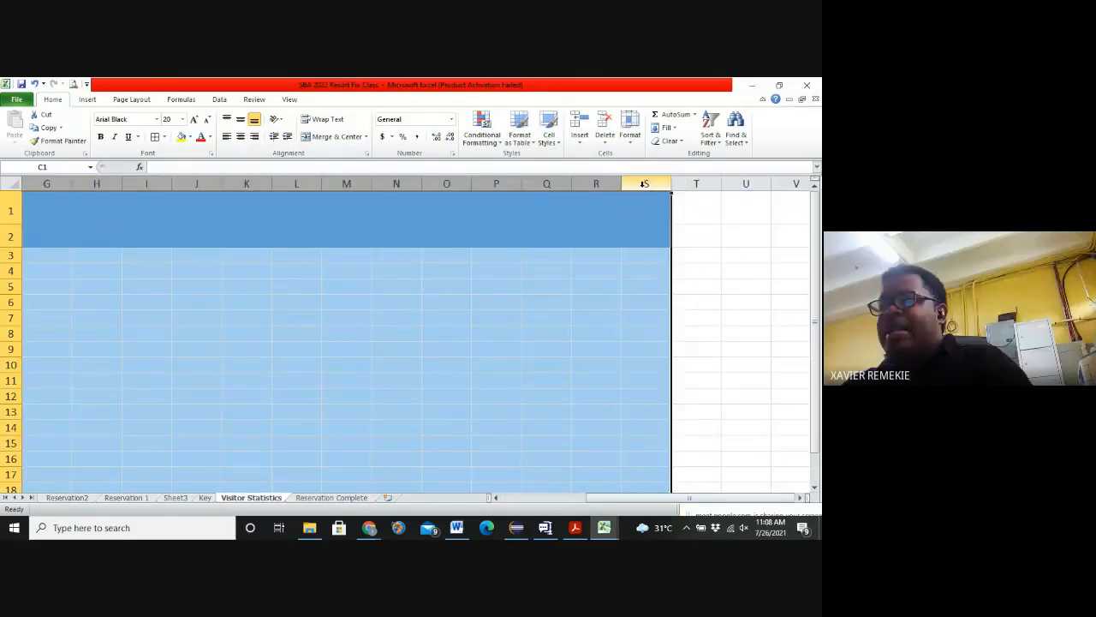
right_click(644, 185)
click(670, 277)
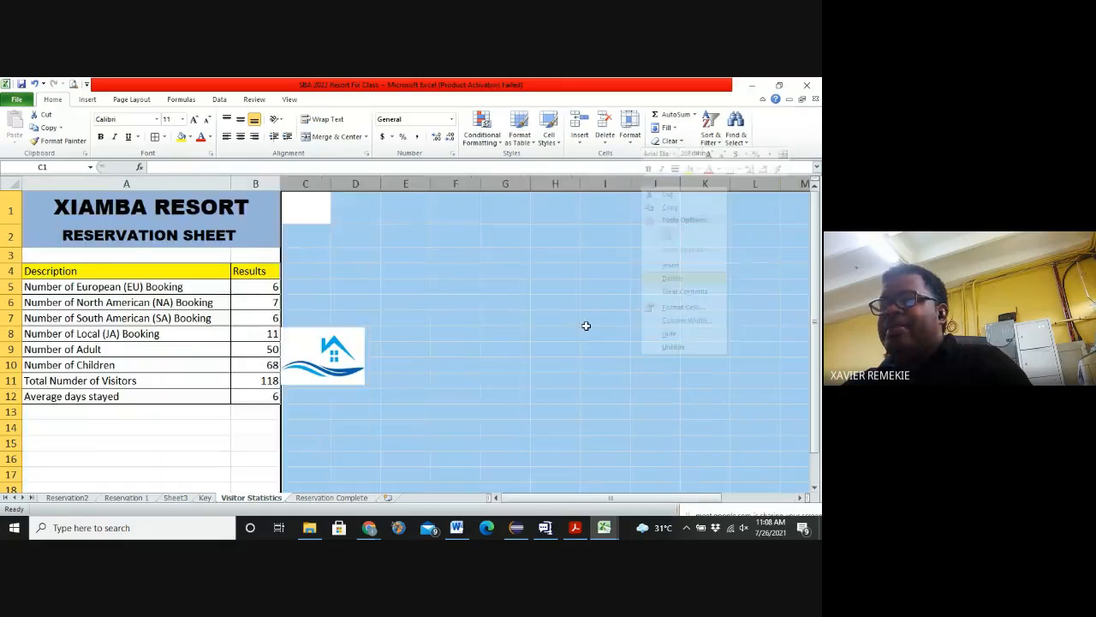
Step: Move the resort logo up beside the heading, over C1:D2
click(333, 356)
drag(333, 356, 334, 214)
click(484, 255)
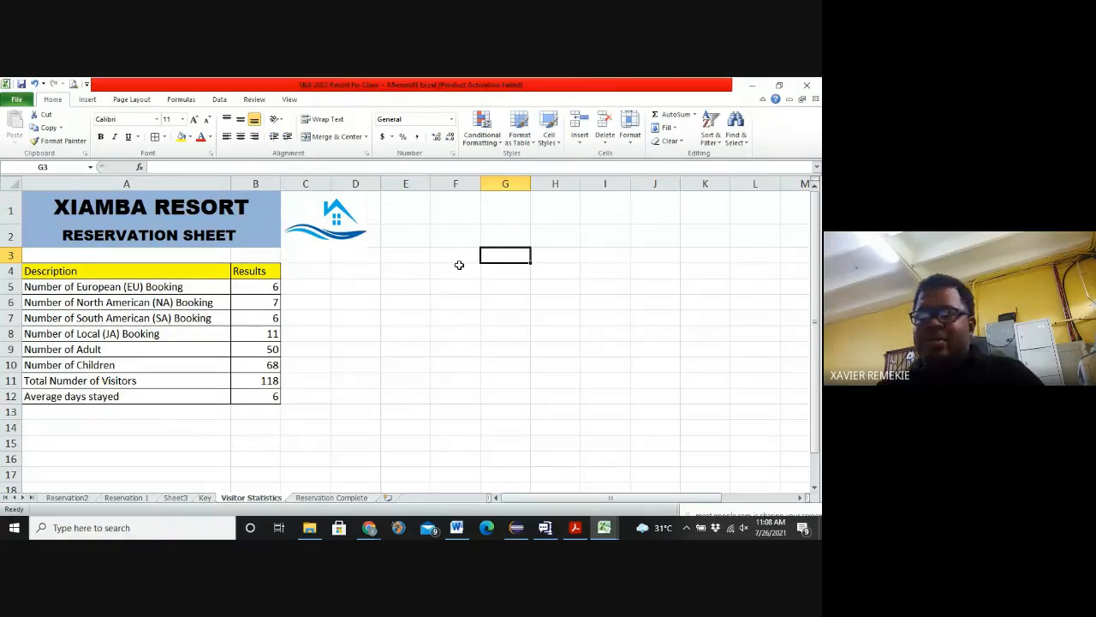
drag(467, 368, 476, 381)
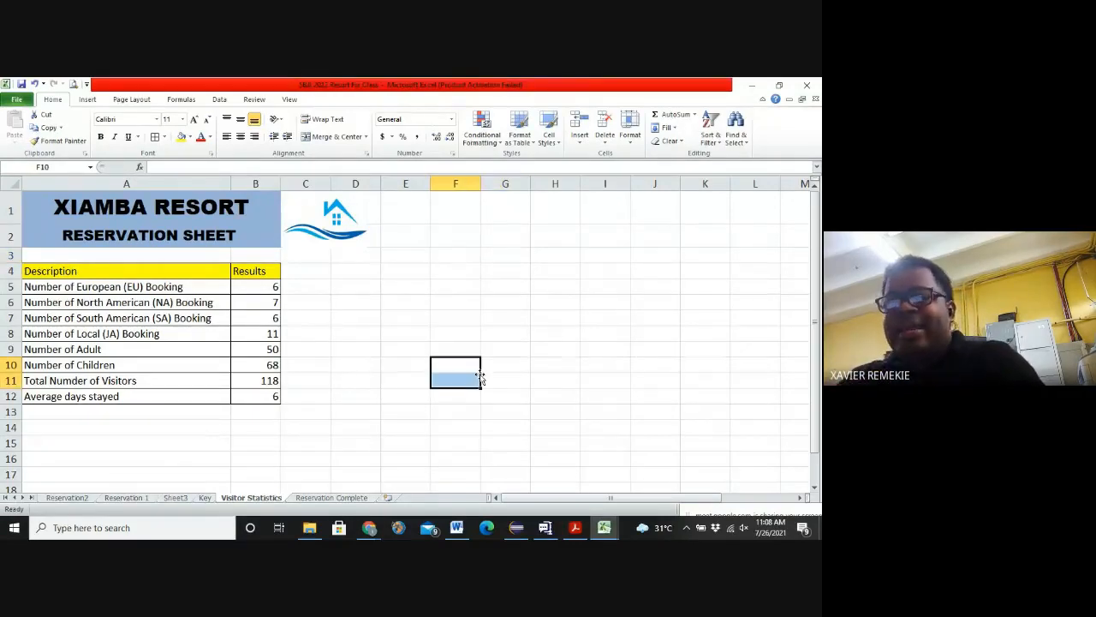
click(492, 310)
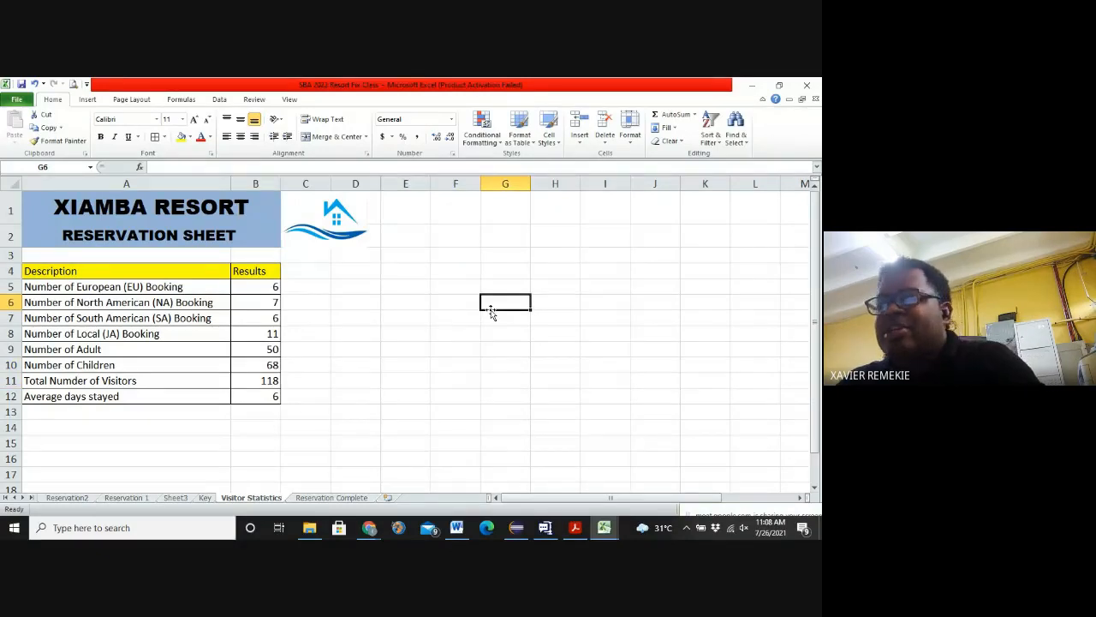
click(356, 443)
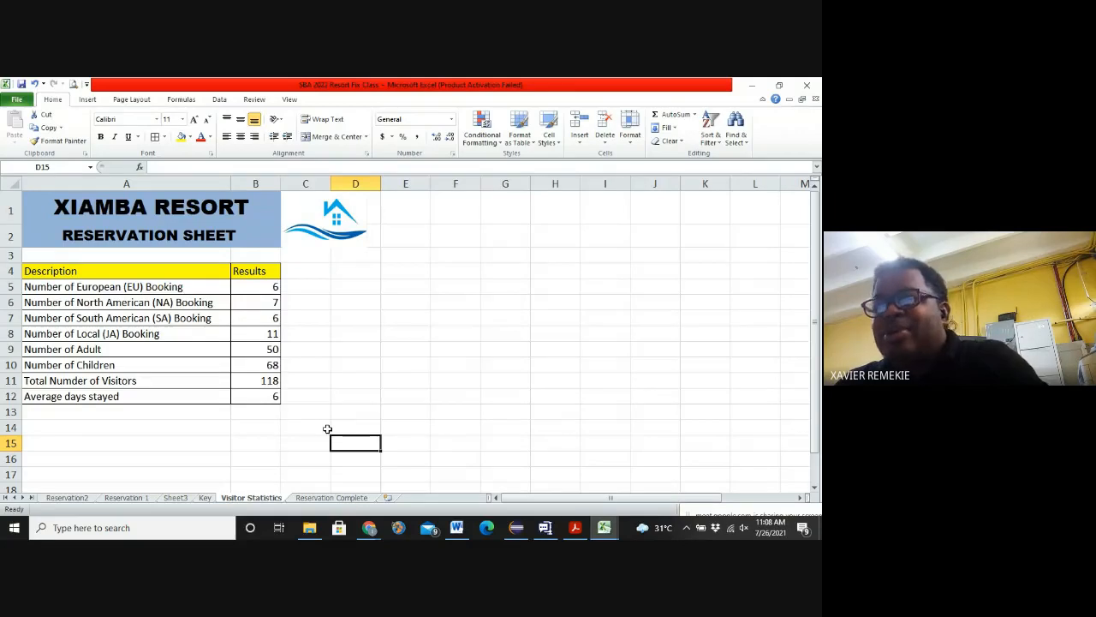
Step: Show the sheet's formulas, autofit column B to their full length, and switch back to displaying values
key(ctrl+grave)
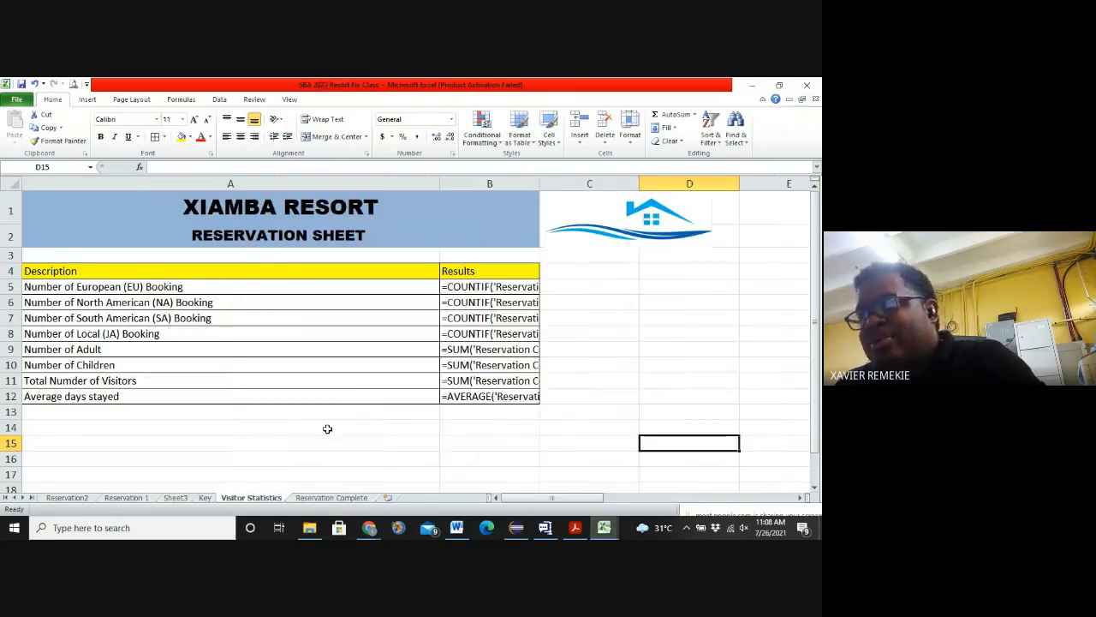
double_click(542, 181)
key(ctrl+grave)
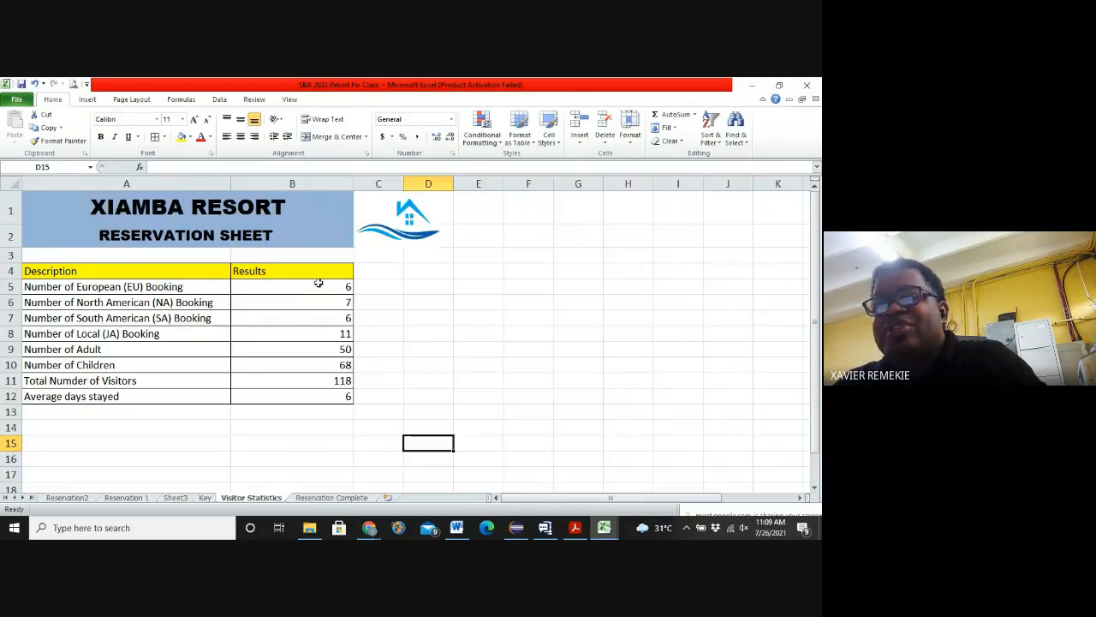
Step: Review the COUNTIF formulas in B6:B8, check all the table's formulas in formula view, and return to values
click(306, 301)
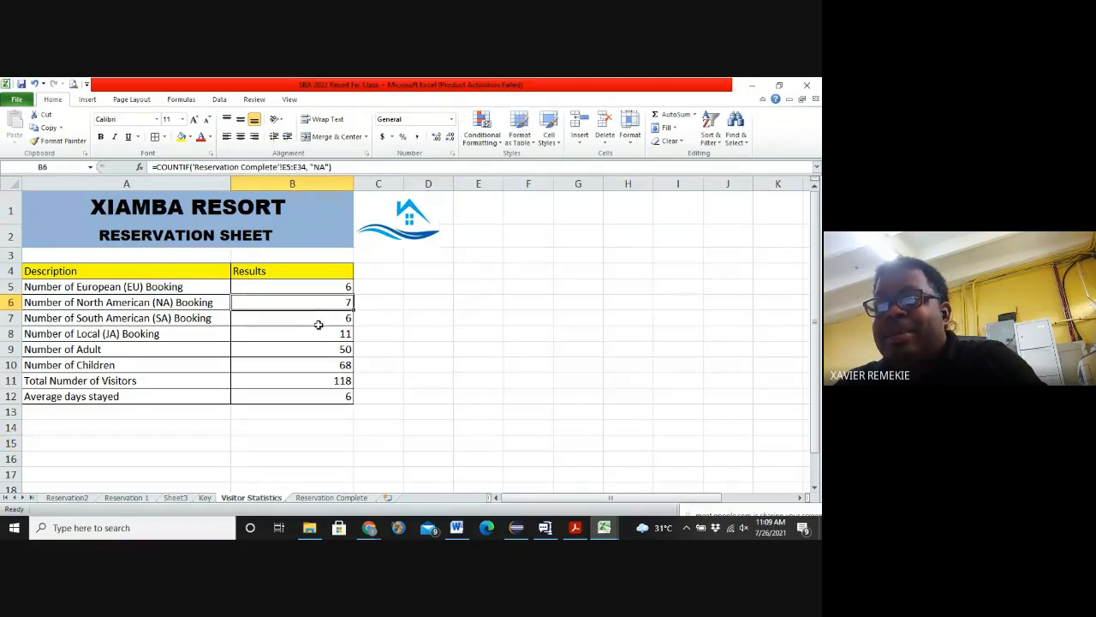
click(315, 318)
click(320, 335)
key(ctrl+grave)
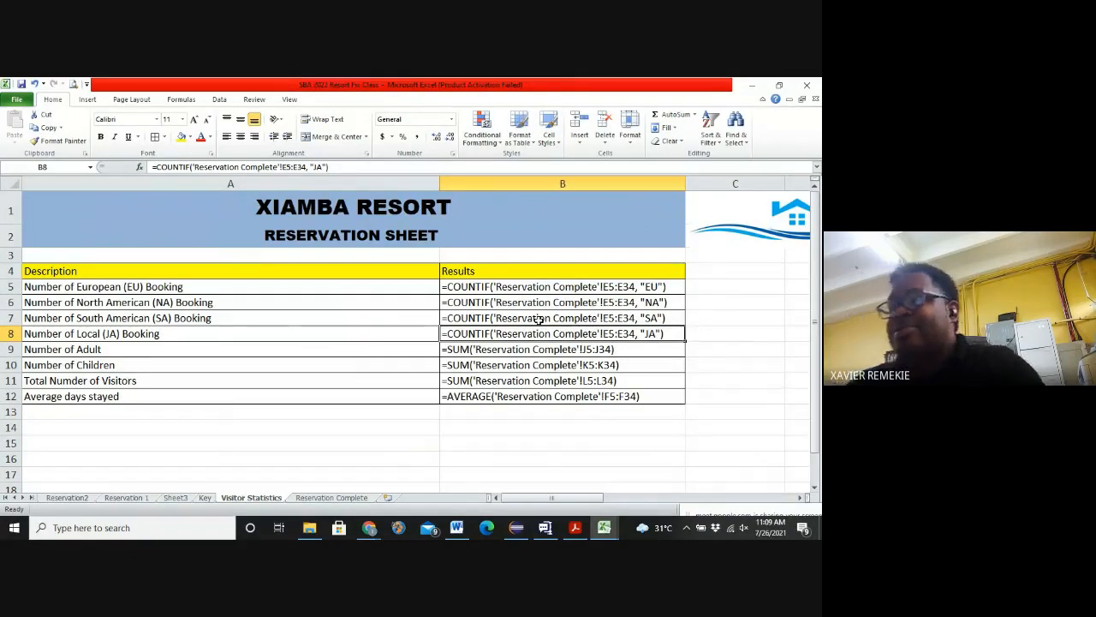
key(ctrl+grave)
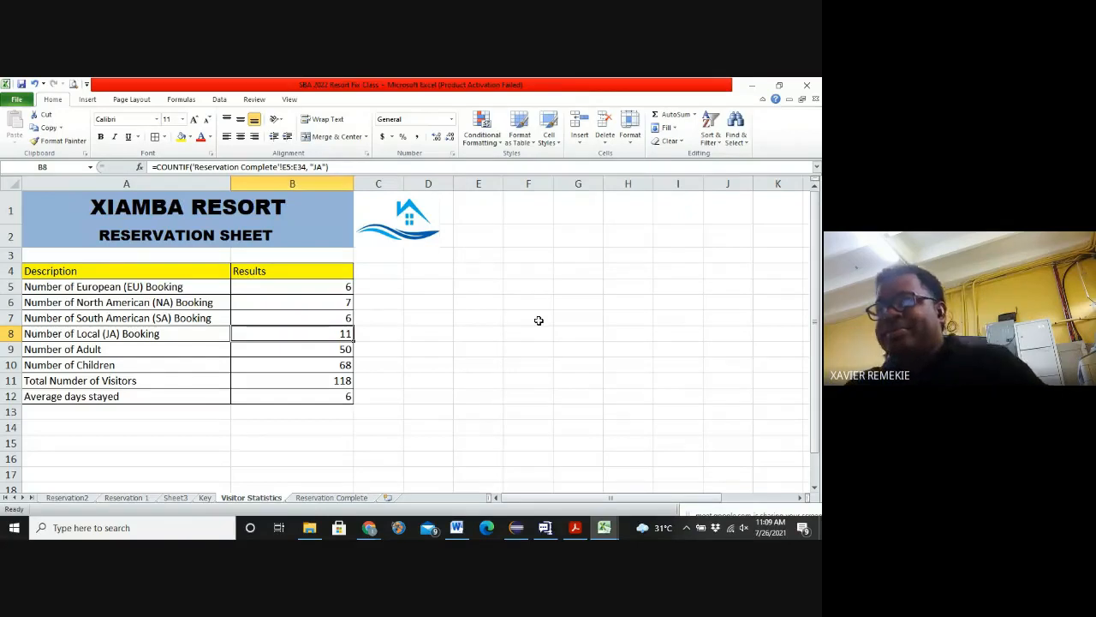
click(478, 321)
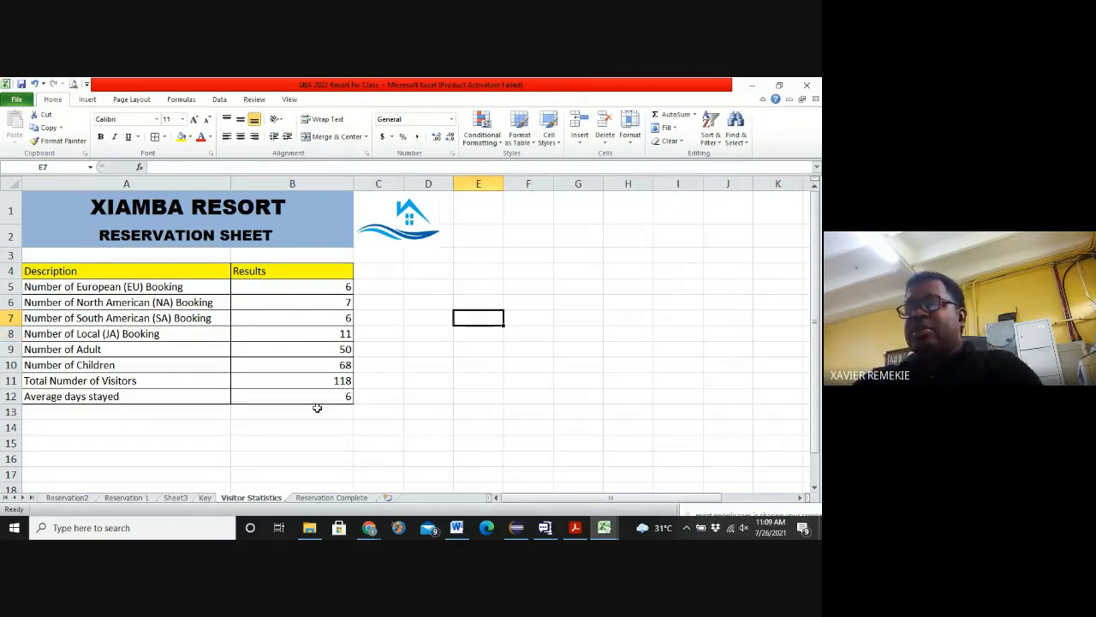
Step: Switch to the assignment PDF in Acrobat Reader and read Task 4 item c about the pie graph of regions and total visitors
key(alt+Tab)
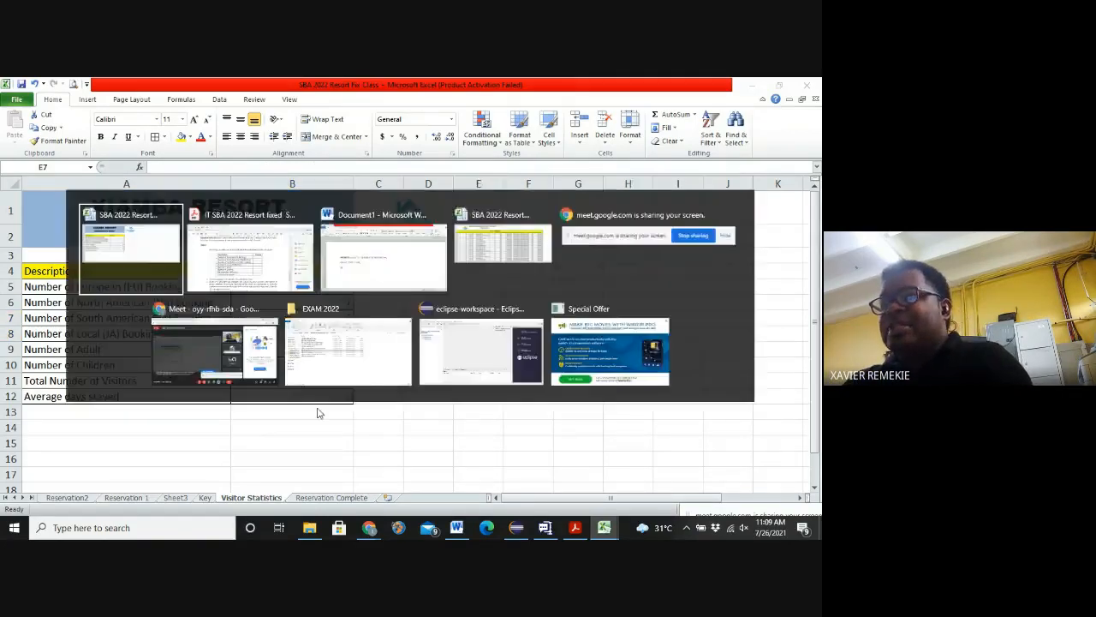
key(alt+Tab)
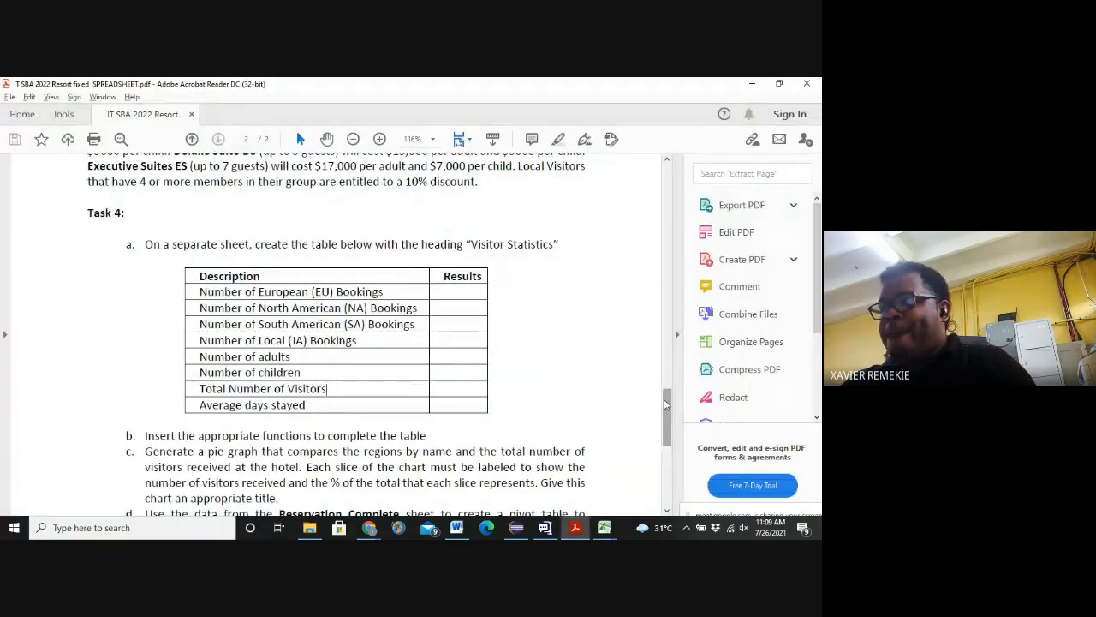
scroll(665, 399, down, 3)
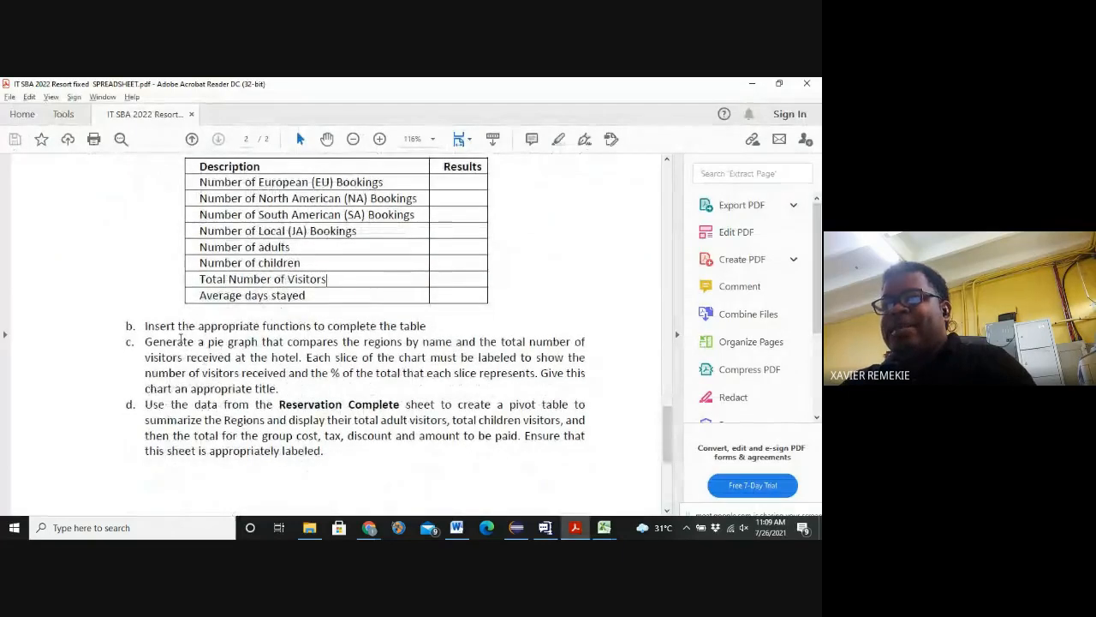
drag(143, 341, 300, 360)
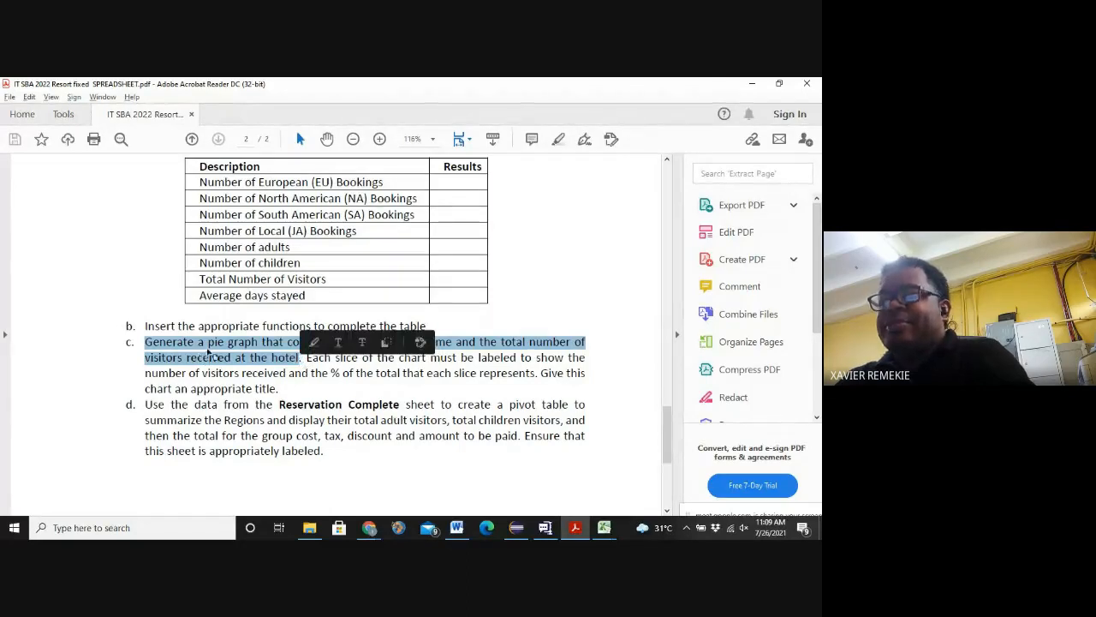
click(218, 348)
drag(207, 346, 261, 346)
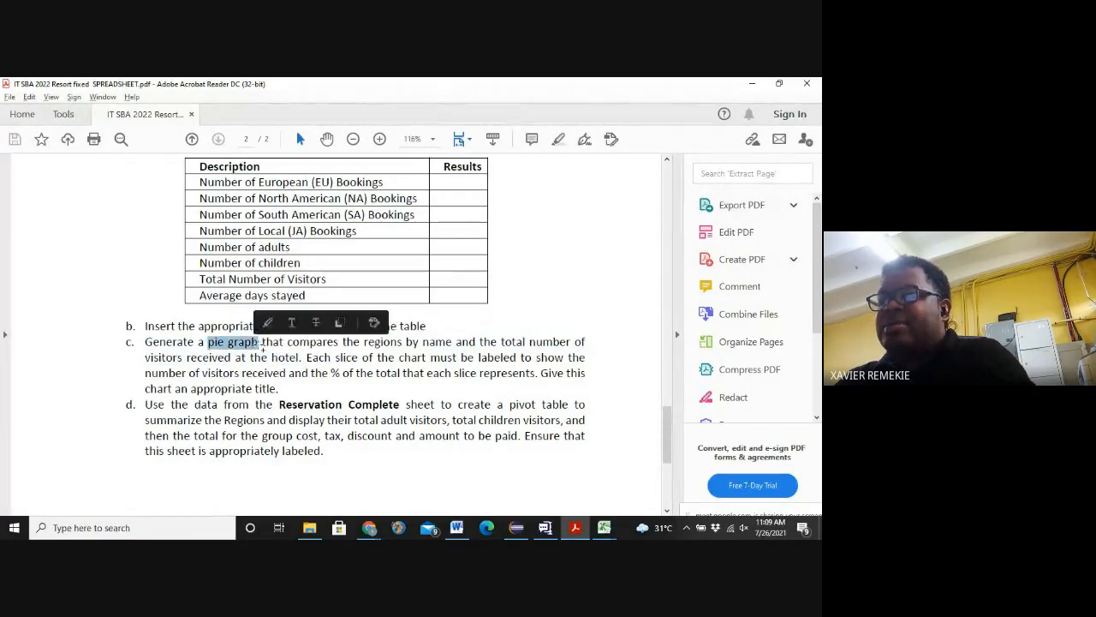
click(368, 342)
mouse_move(368, 342)
mouse_down()
mouse_move(524, 344)
mouse_move(275, 358)
mouse_move(298, 364)
mouse_up()
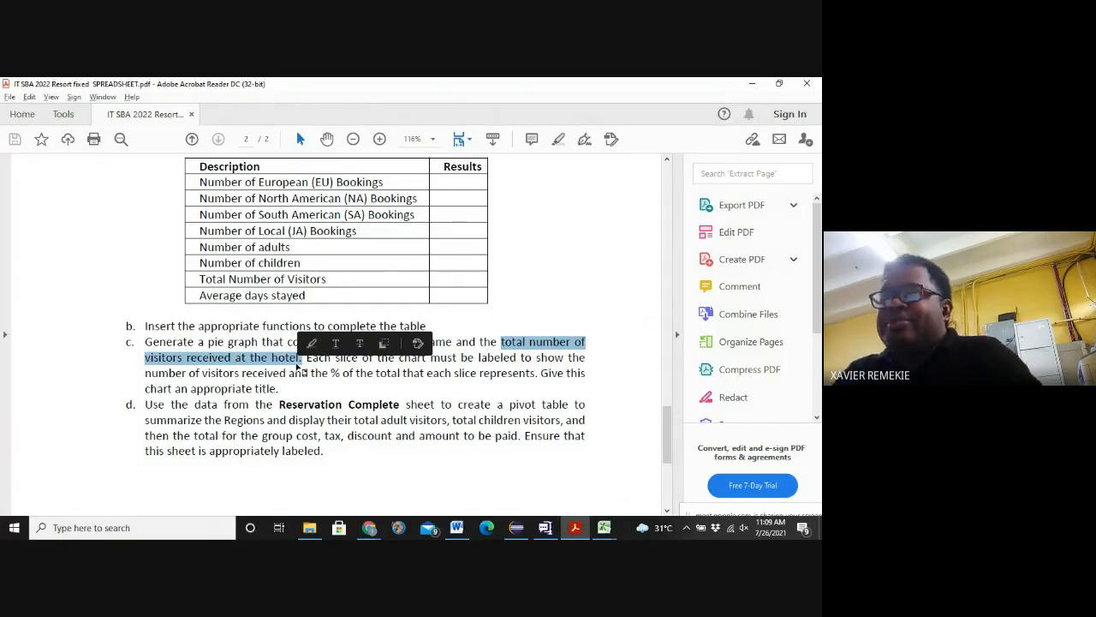
click(555, 261)
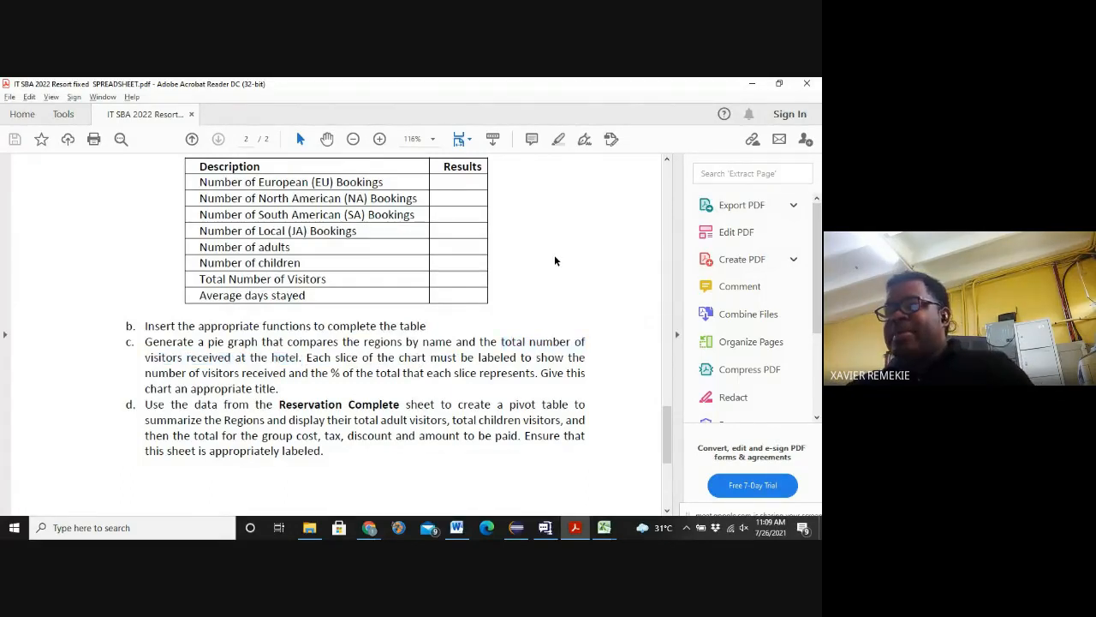
Step: Return to the Excel workbook, examine the Key sheet and the Region column on Reservation Complete, and go back to Visitor Statistics
key(alt+Tab)
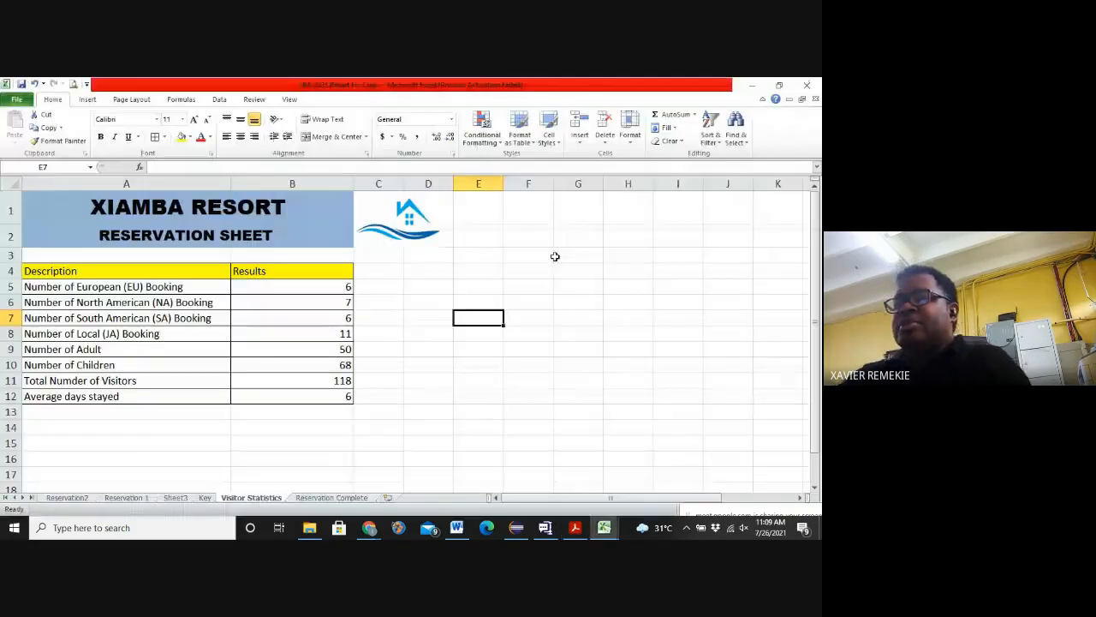
click(605, 228)
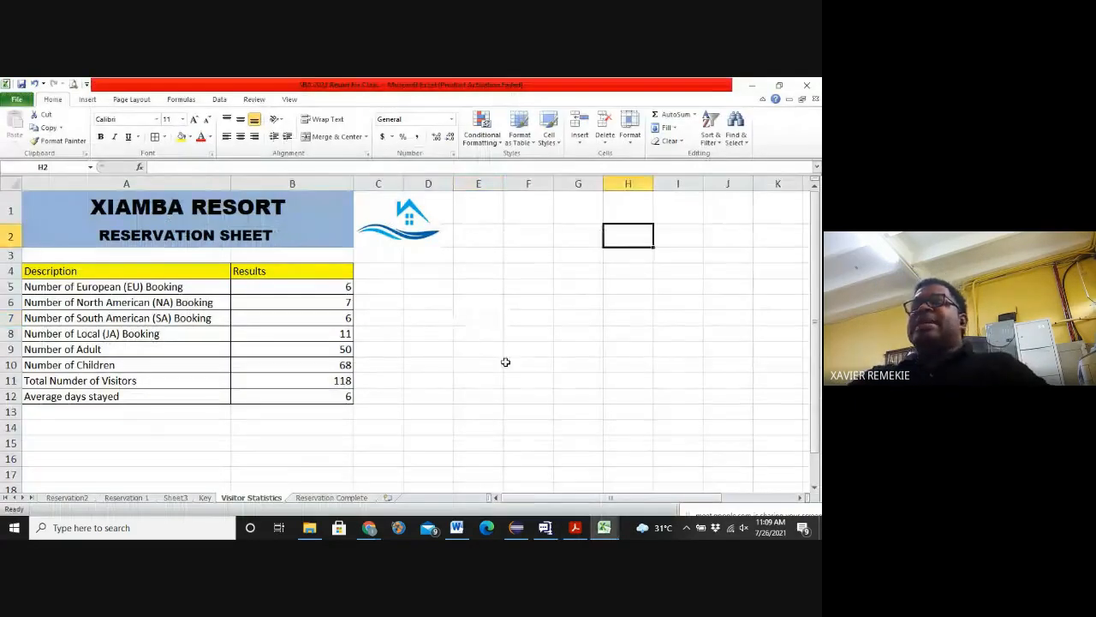
click(331, 497)
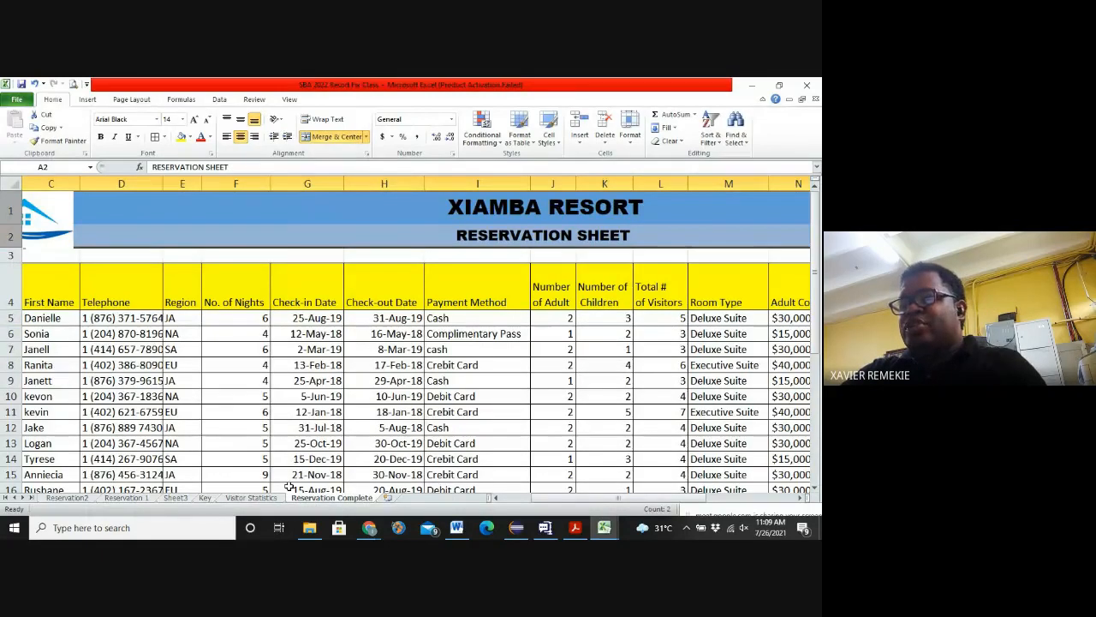
click(206, 498)
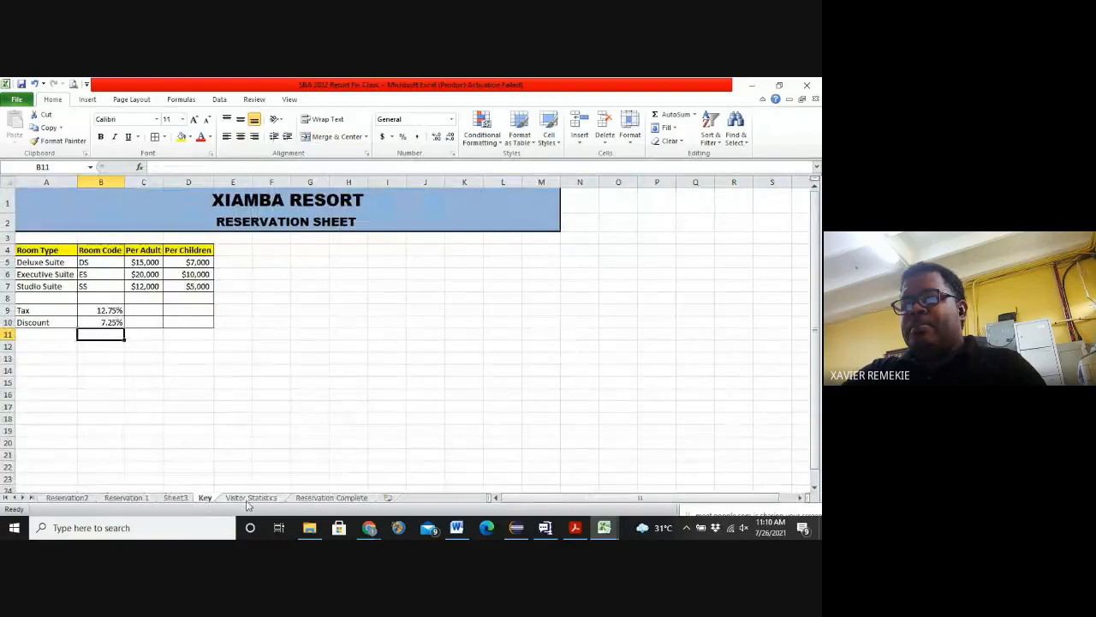
click(330, 498)
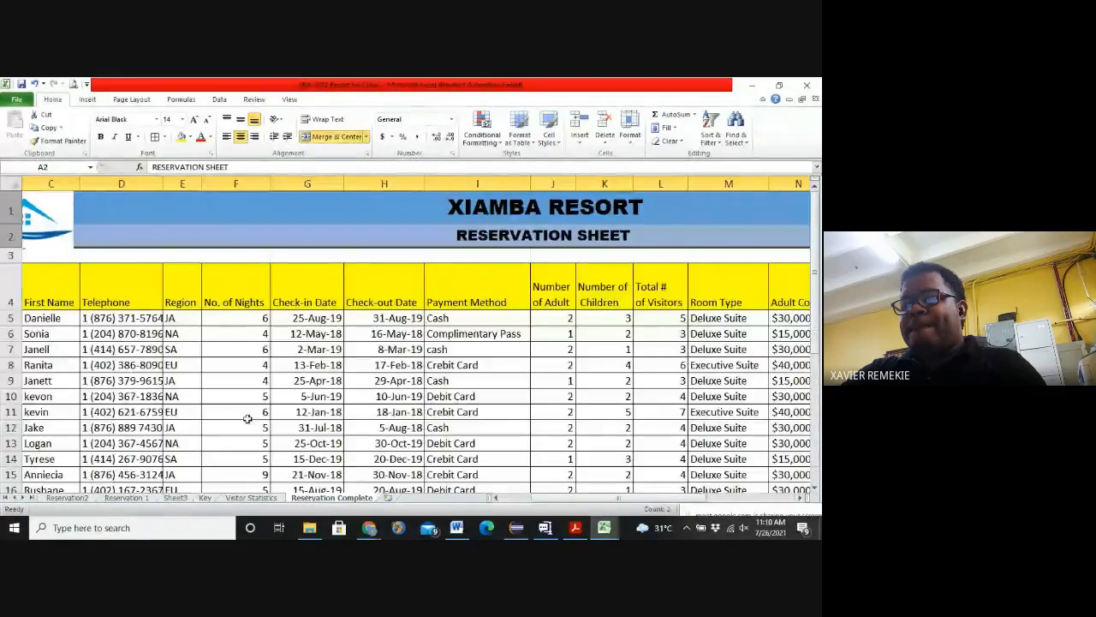
click(185, 319)
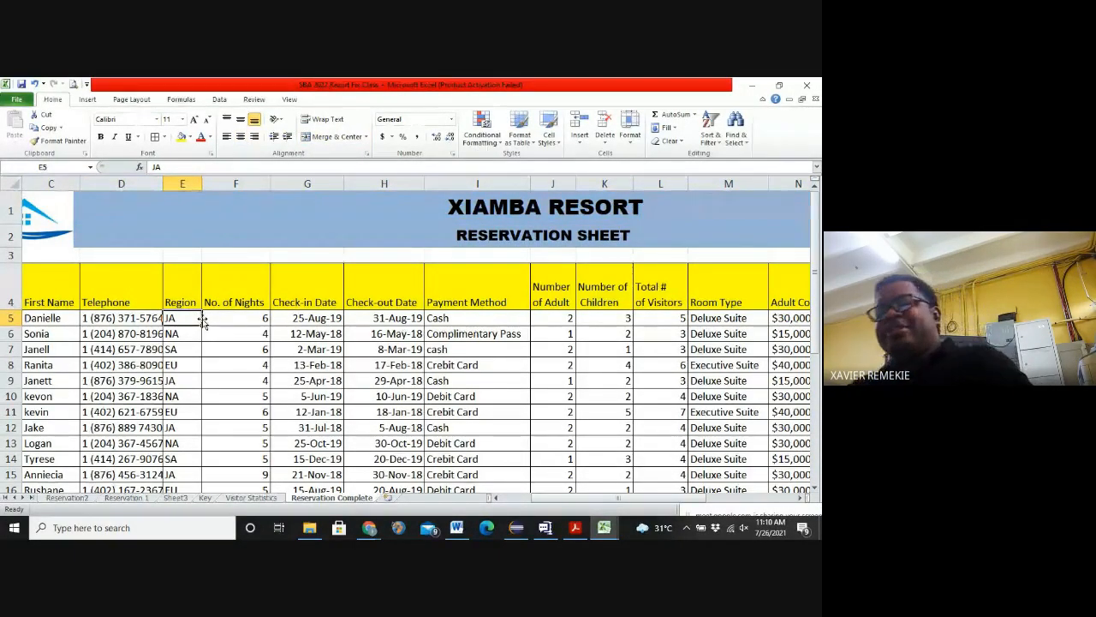
click(233, 500)
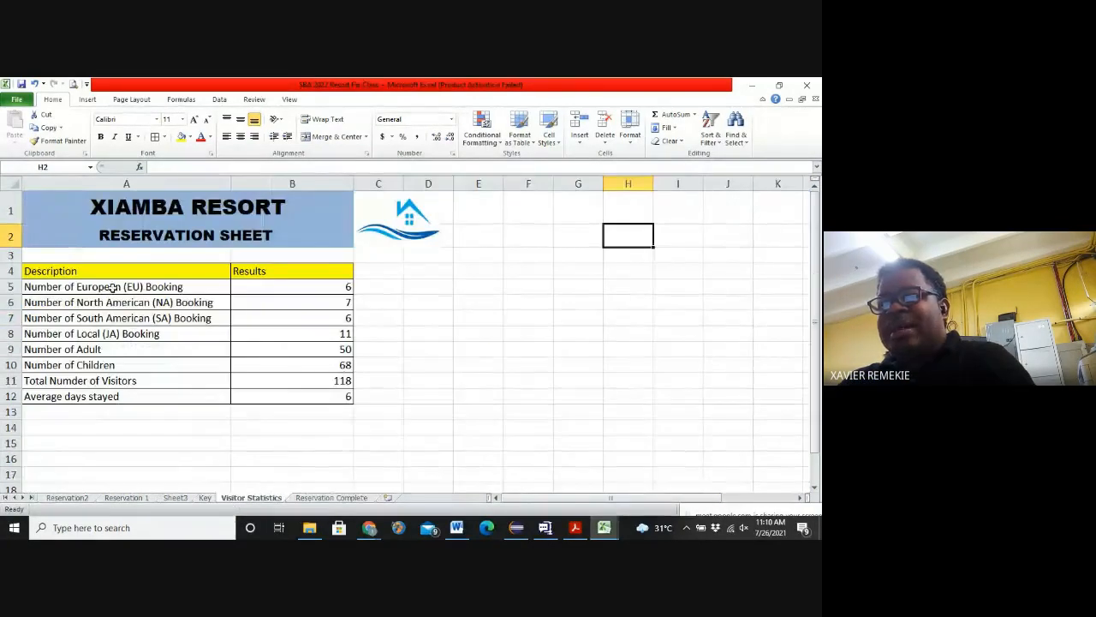
Step: Insert a 3-D pie chart from the four regional booking rows in A5:B8 and place it beside the Visitor Statistics table
drag(112, 287, 338, 333)
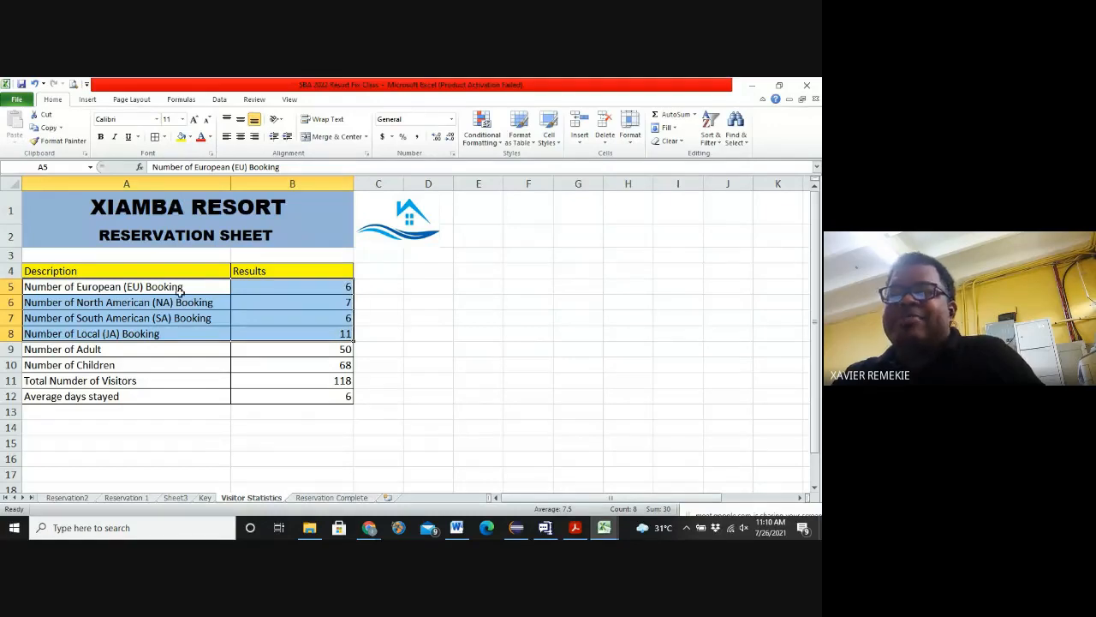
click(456, 330)
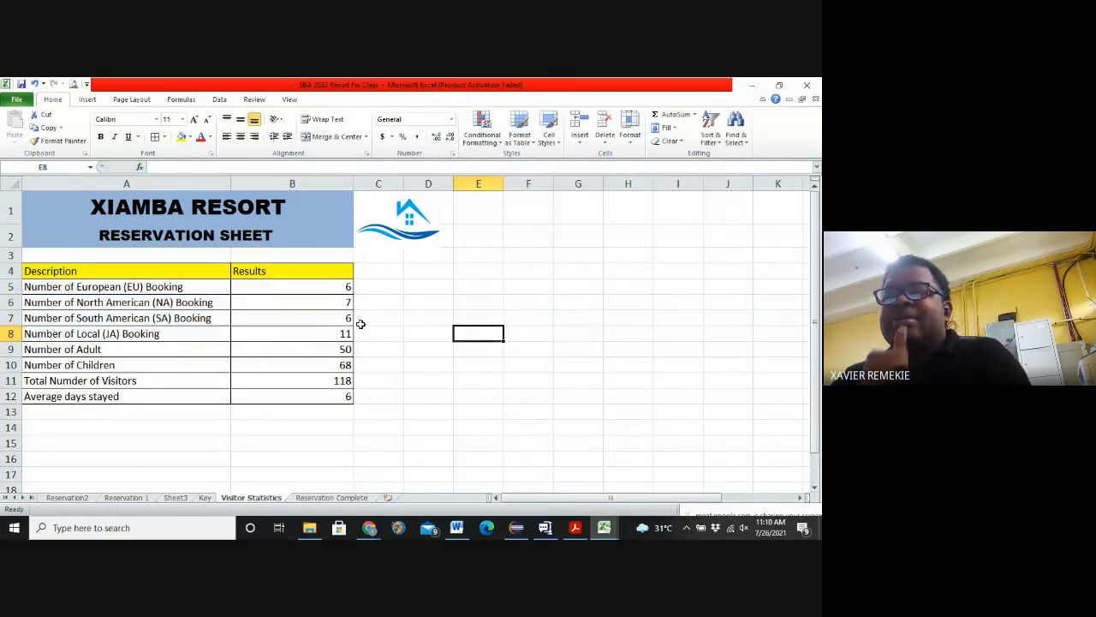
click(92, 287)
drag(189, 288, 320, 334)
drag(255, 285, 272, 331)
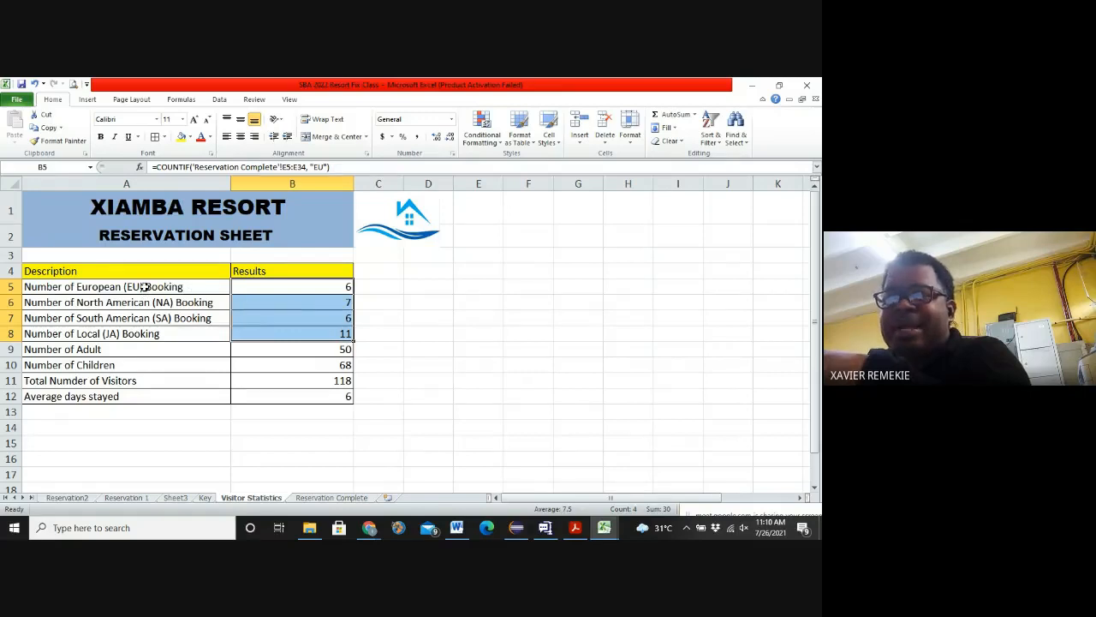
drag(146, 286, 320, 335)
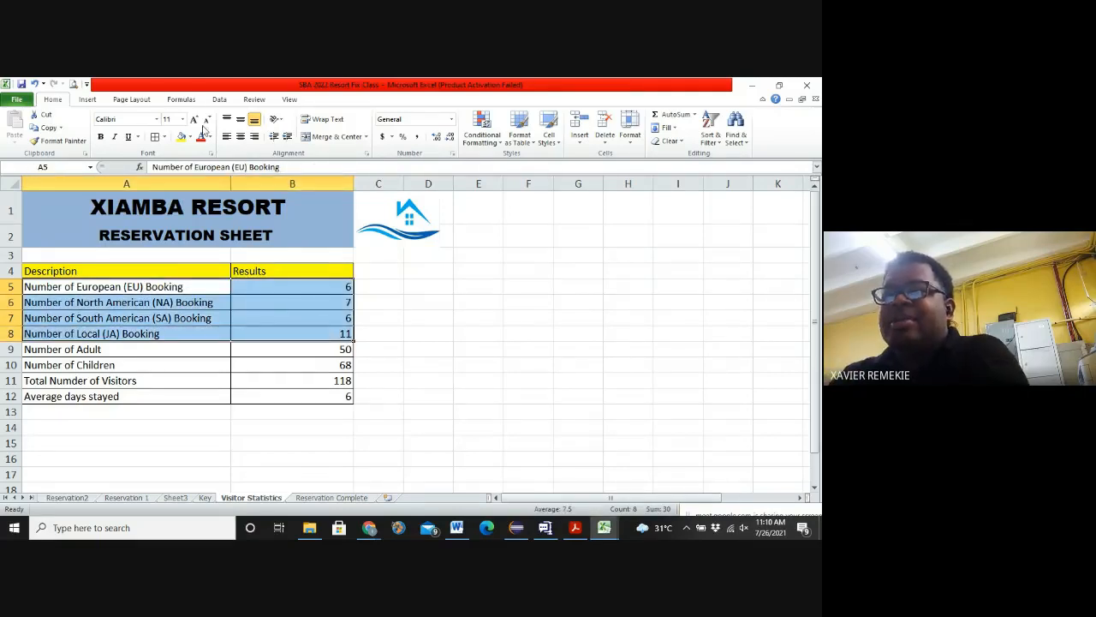
click(88, 99)
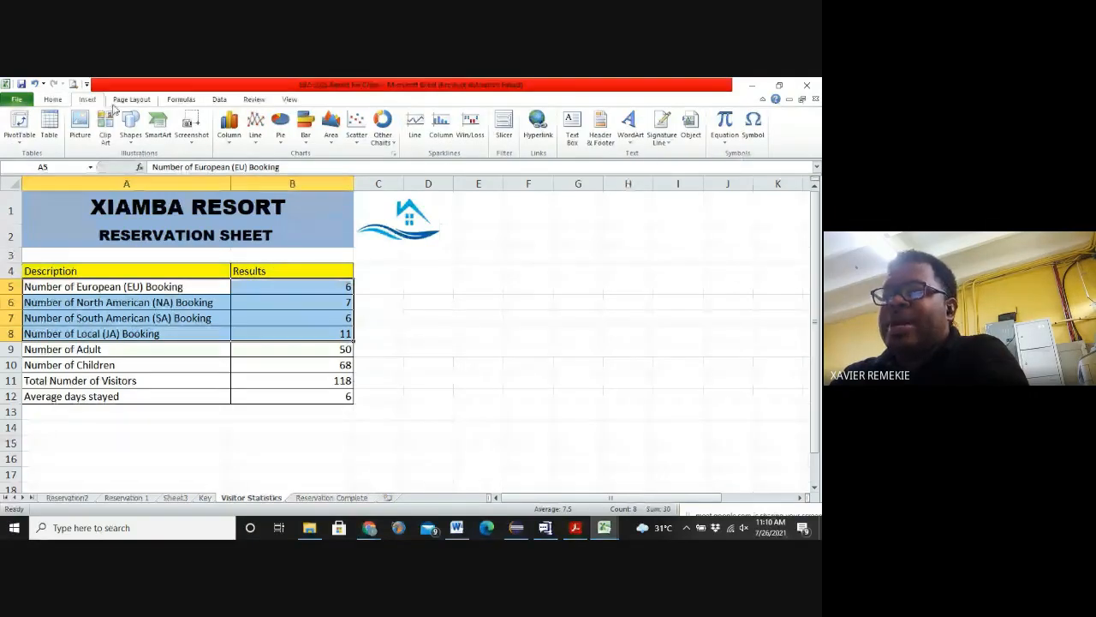
click(280, 127)
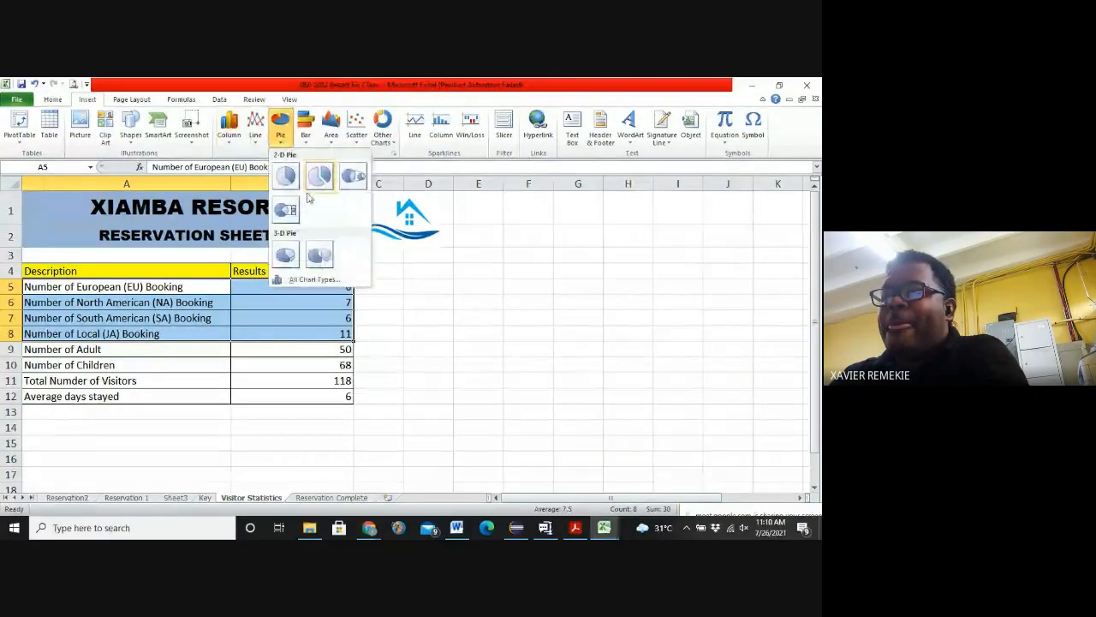
click(288, 255)
drag(539, 264, 673, 297)
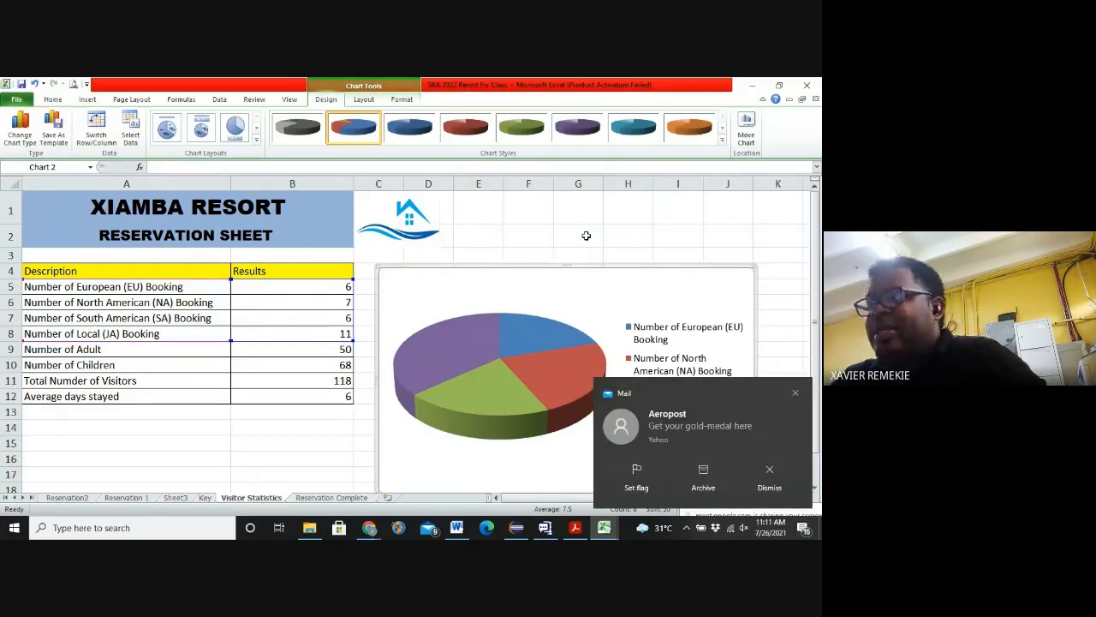
Step: Dismiss the mail notifications, recheck the pie graph requirements in Task 4 item c of the Acrobat Reader PDF, and return to the Excel workbook
click(795, 392)
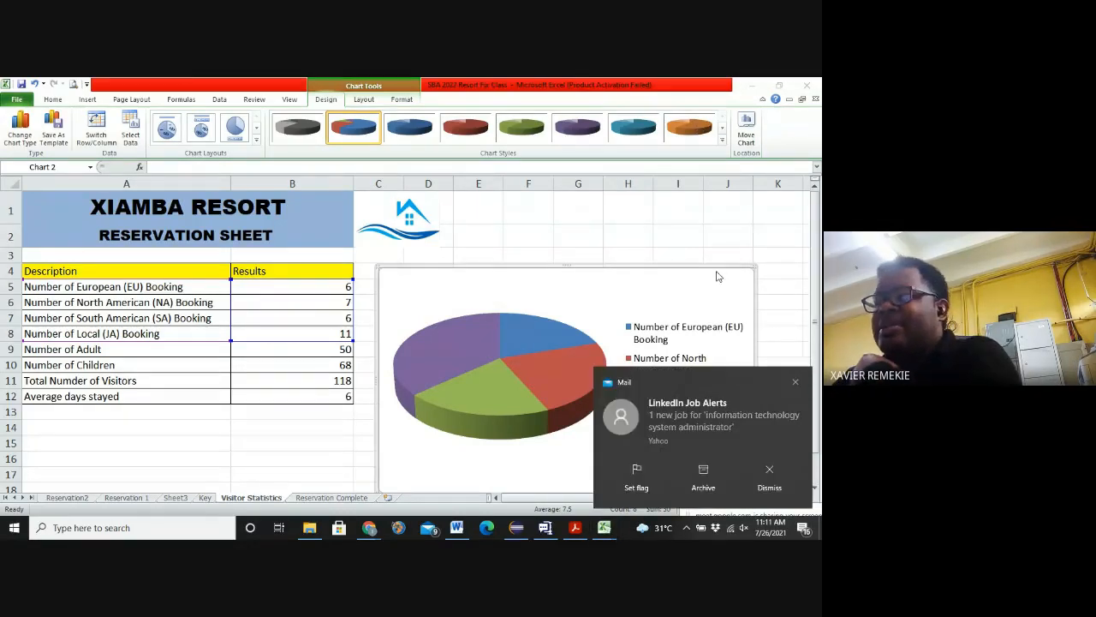
click(796, 383)
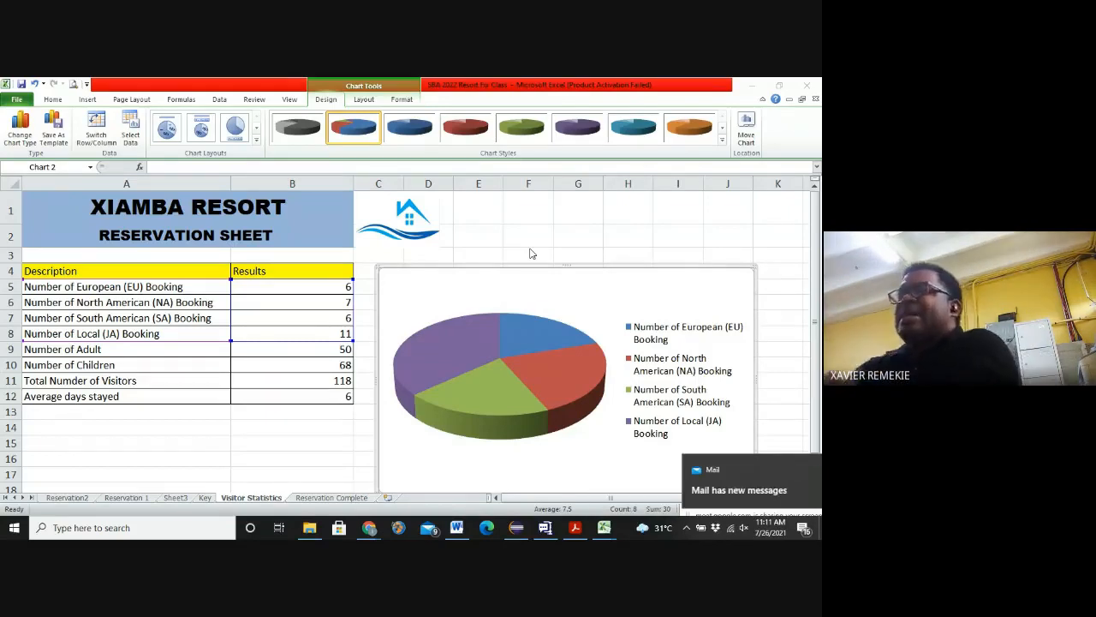
key(alt+Tab)
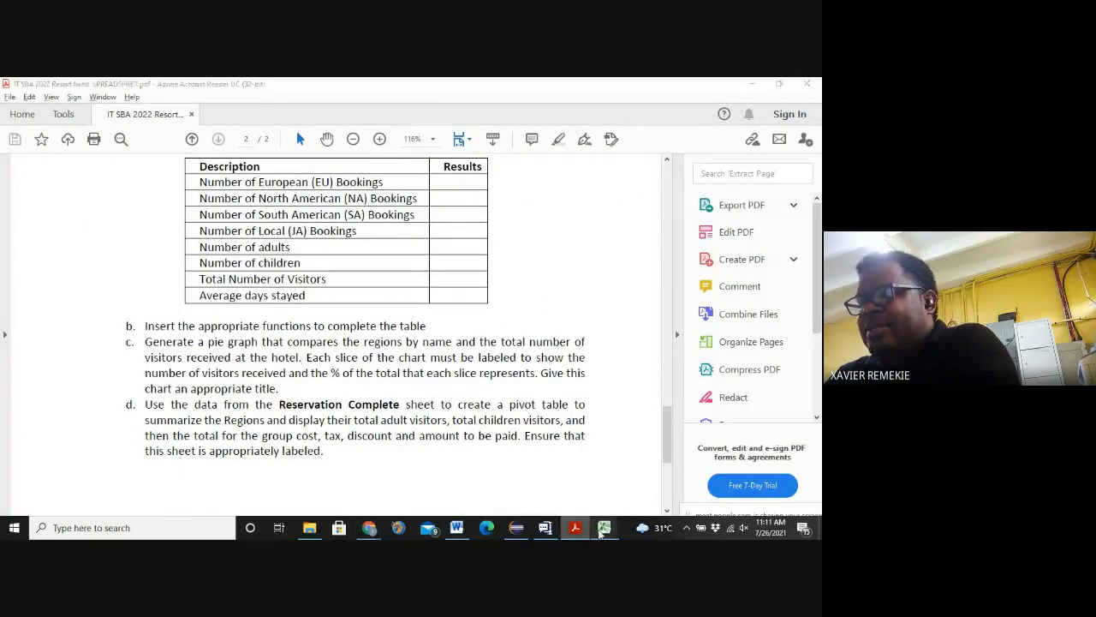
mouse_move(604, 528)
click(556, 503)
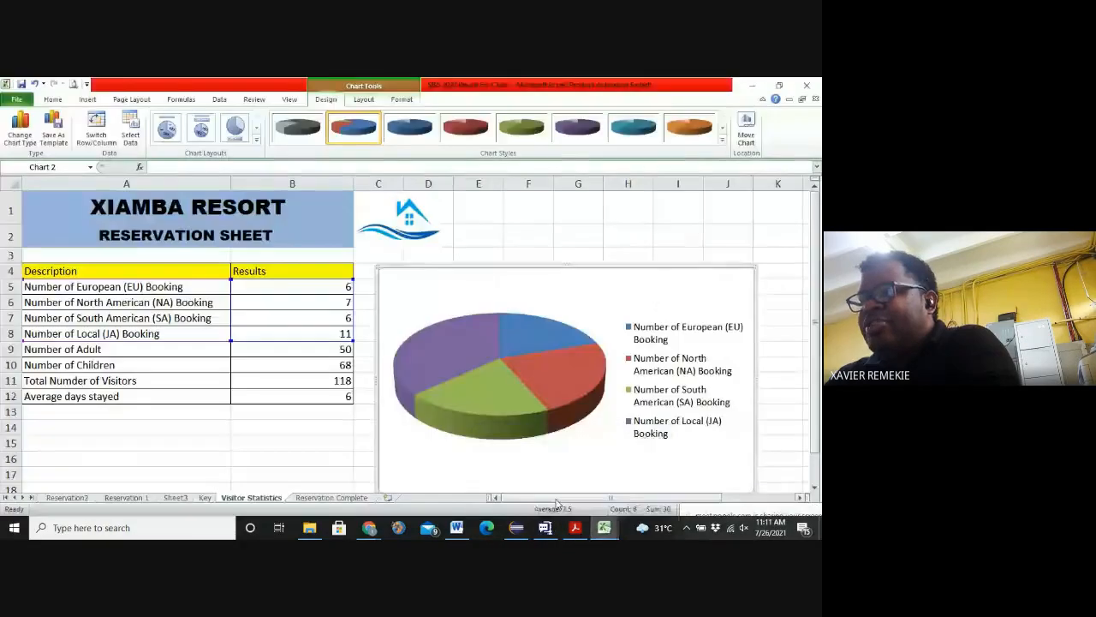
Step: Adjust the pie chart's position beside the table and apply the chart layout with a title, percentage labels and a side legend
click(630, 235)
drag(653, 291, 647, 280)
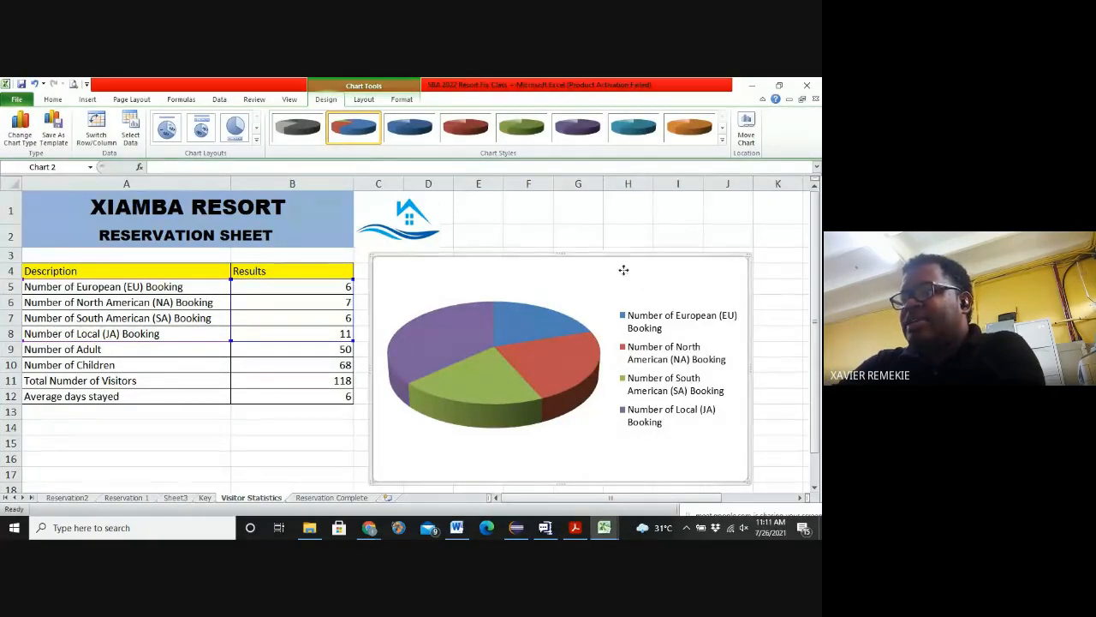
mouse_move(625, 269)
mouse_down()
mouse_move(611, 279)
mouse_move(632, 278)
mouse_up()
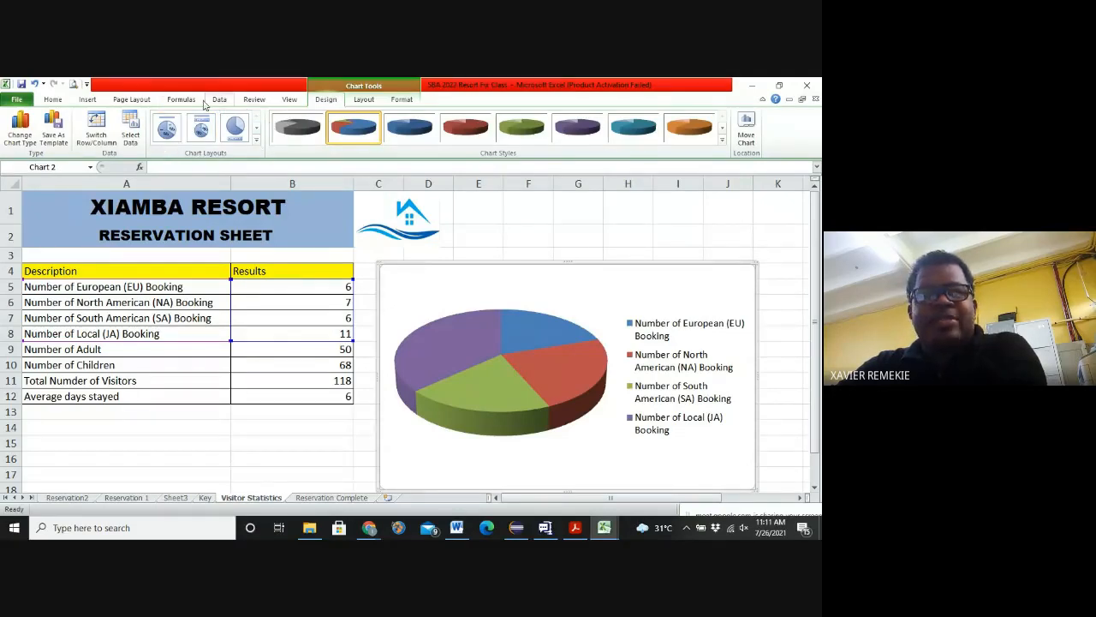
click(256, 142)
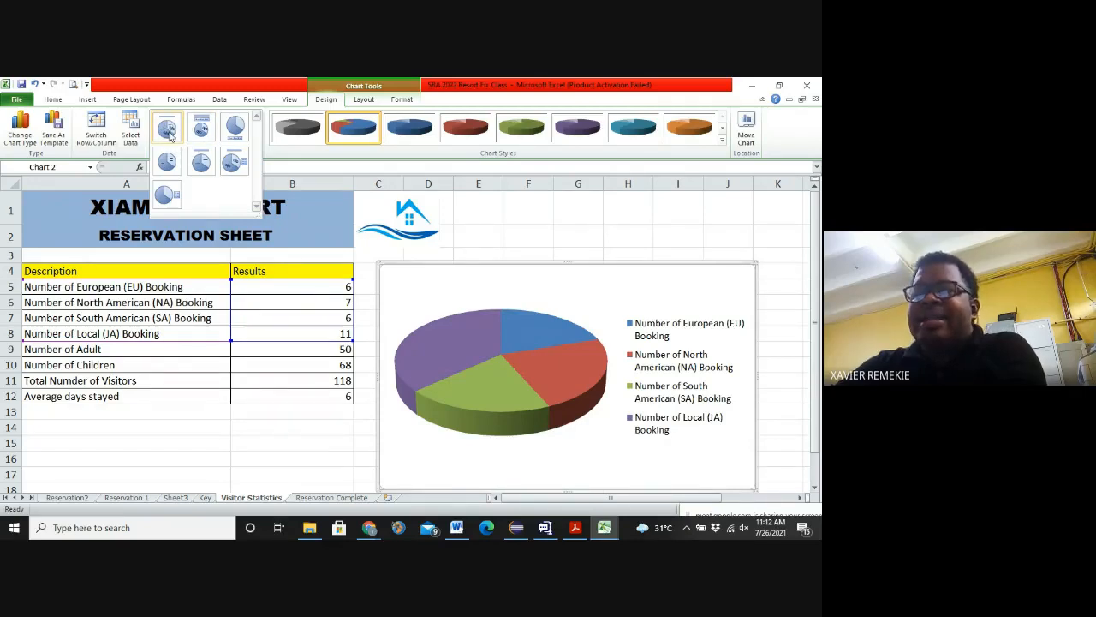
click(235, 165)
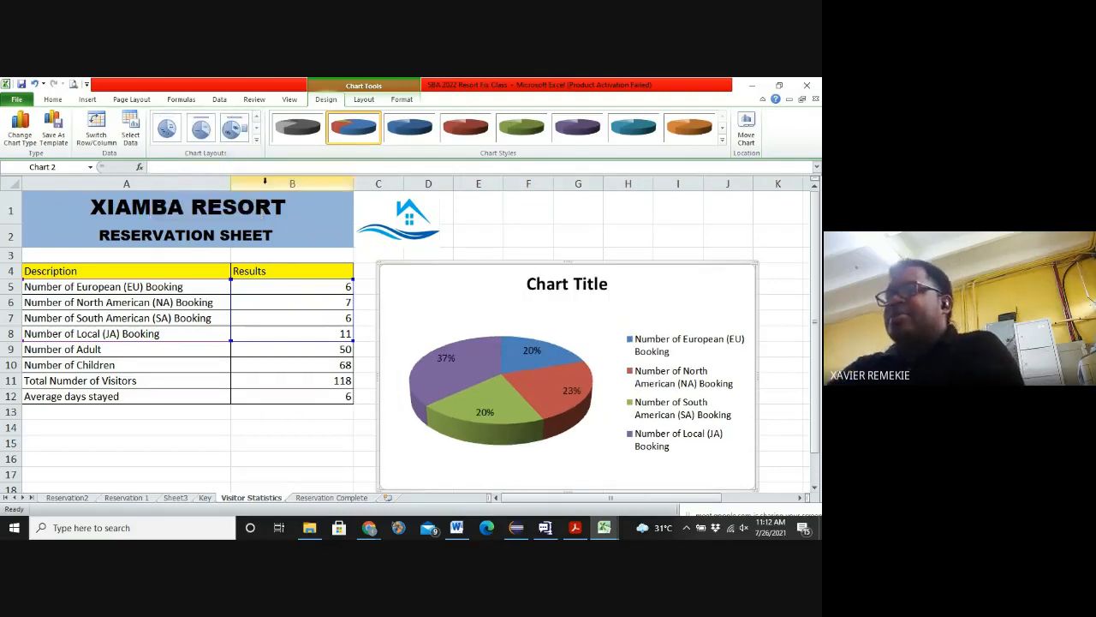
Step: Clear the placeholder text from the pie chart's title
click(603, 283)
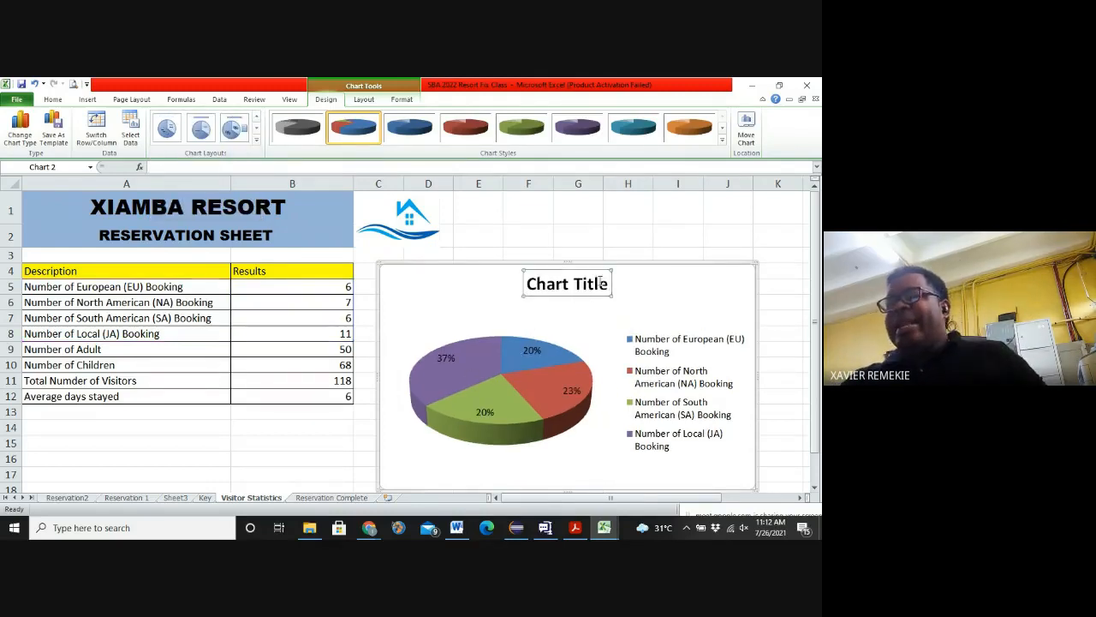
mouse_move(609, 284)
mouse_down()
mouse_move(580, 285)
mouse_move(613, 283)
mouse_up()
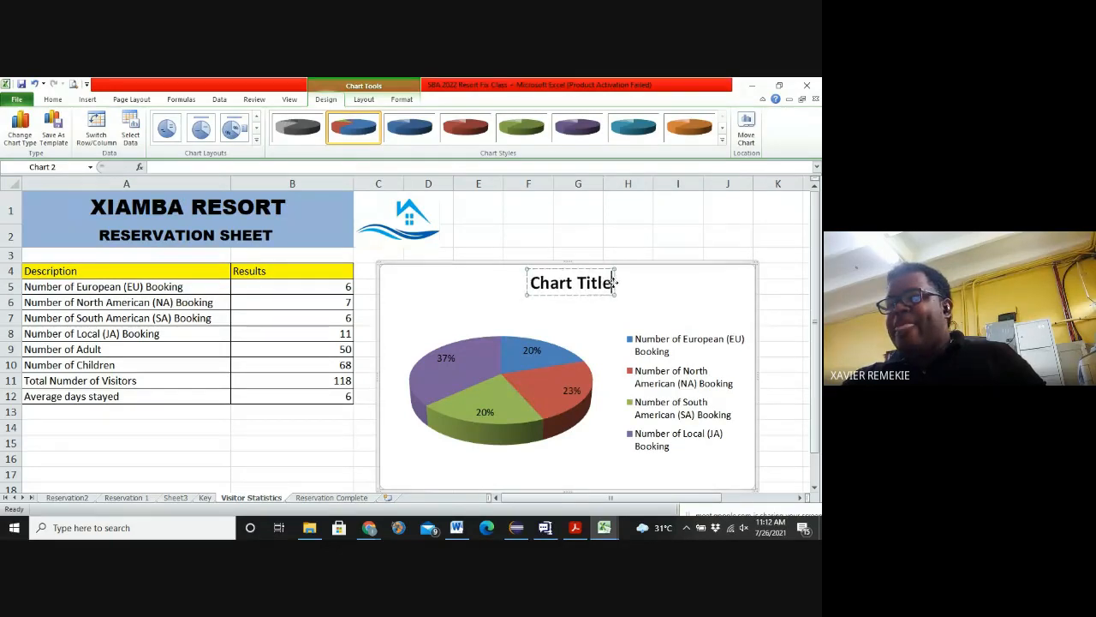
key(BackSpace)
key(BackSpace)
key(BackSpace)
key(BackSpace)
key(BackSpace)
key(BackSpace)
key(BackSpace)
key(BackSpace)
key(BackSpace)
key(BackSpace)
key(BackSpace)
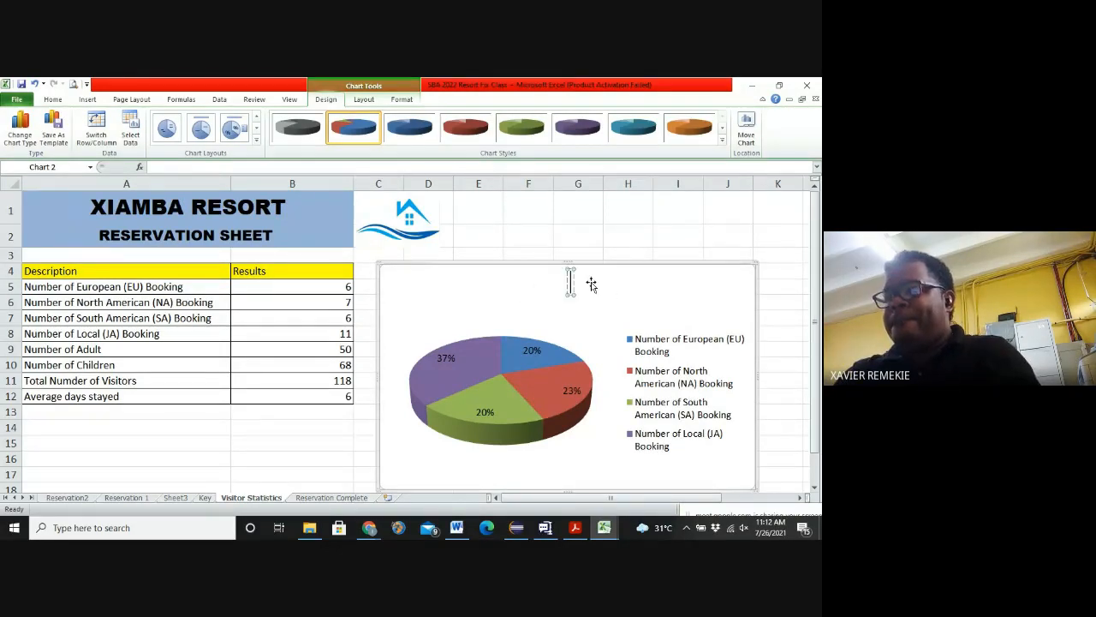
text(pIE cHART)
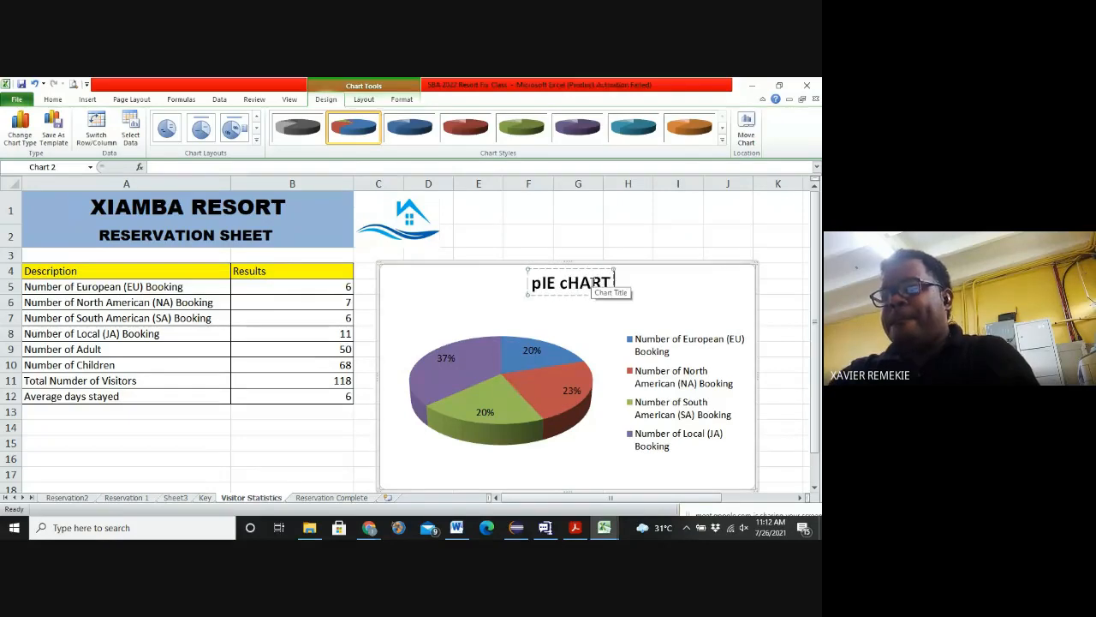
text( cOMPARING)
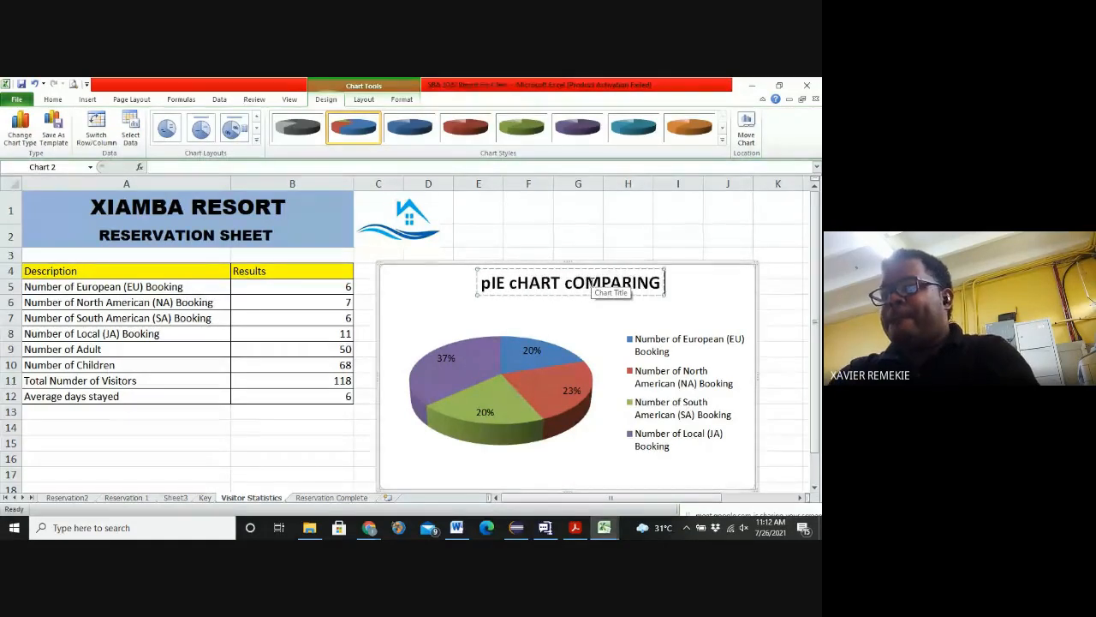
key(BackSpace)
key(BackSpace)
key(BackSpace)
key(BackSpace)
key(BackSpace)
key(BackSpace)
key(BackSpace)
key(BackSpace)
key(BackSpace)
key(BackSpace)
key(BackSpace)
key(BackSpace)
key(BackSpace)
key(BackSpace)
key(BackSpace)
key(BackSpace)
key(BackSpace)
key(BackSpace)
key(BackSpace)
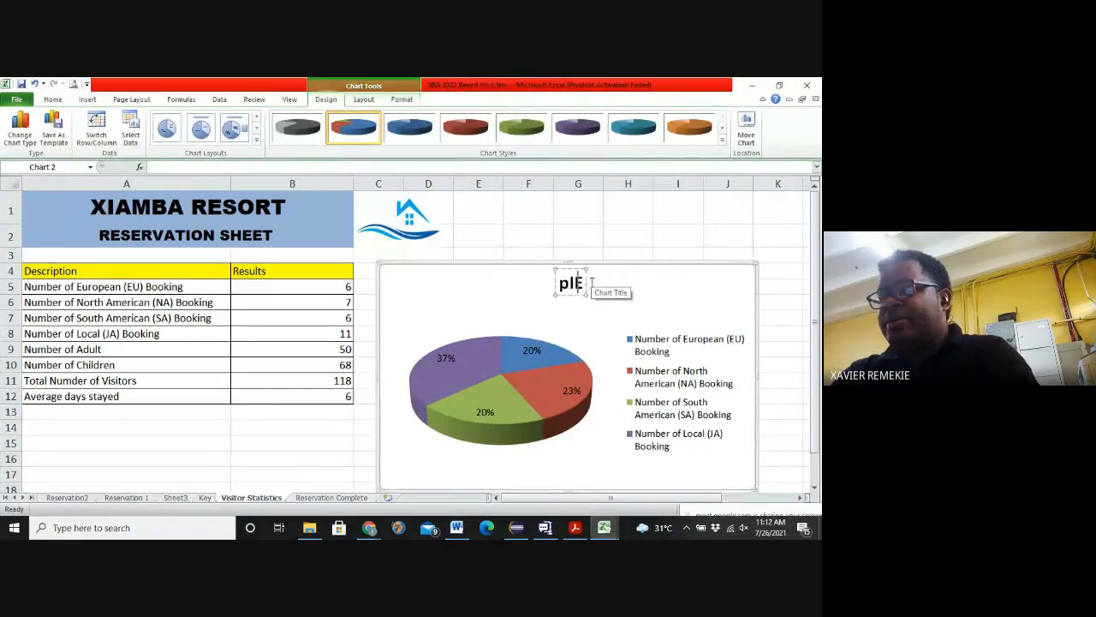
Step: Title the pie chart "Pie Chart Comparing NUmber of Visitors from Each Region", with a capital V in Visitors
text(Pie)
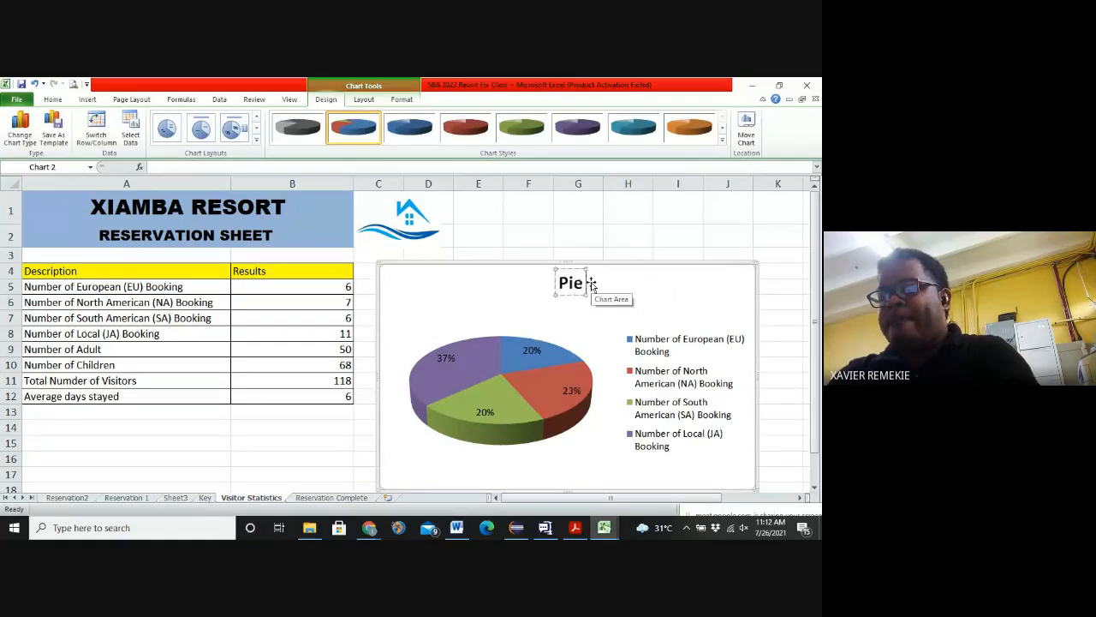
text( Chart Comparing)
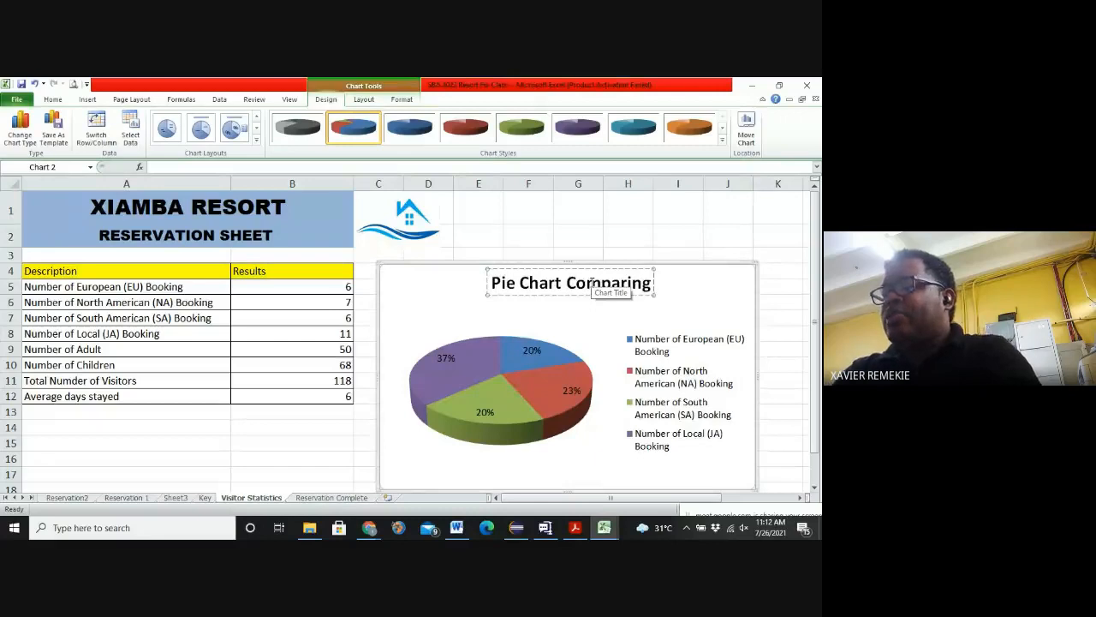
text( NUmb)
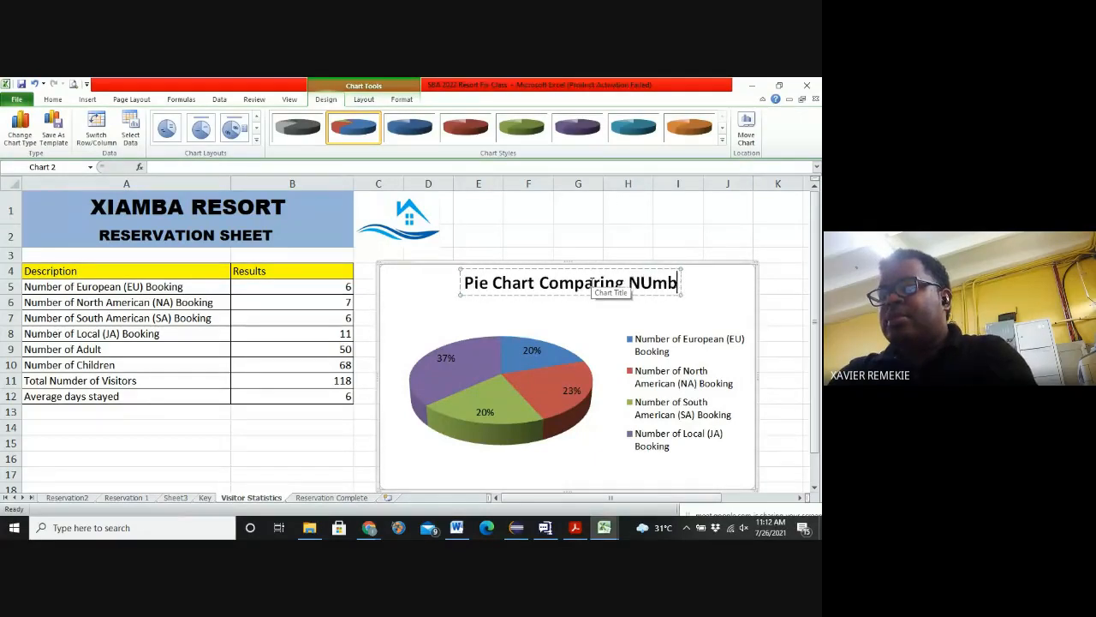
text(er of vi)
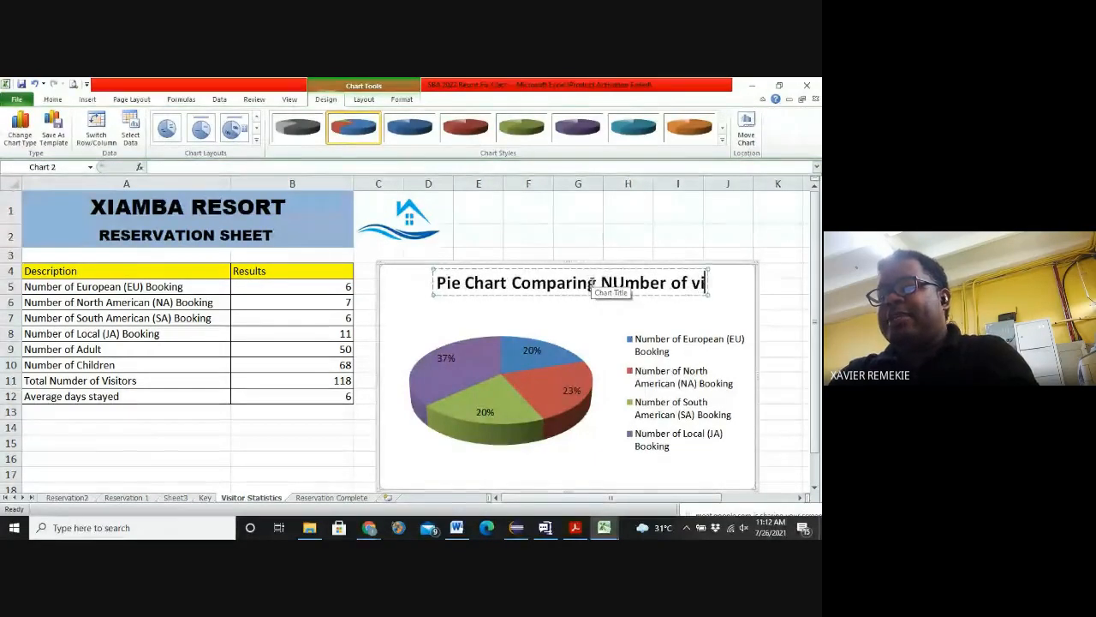
text(sitors)
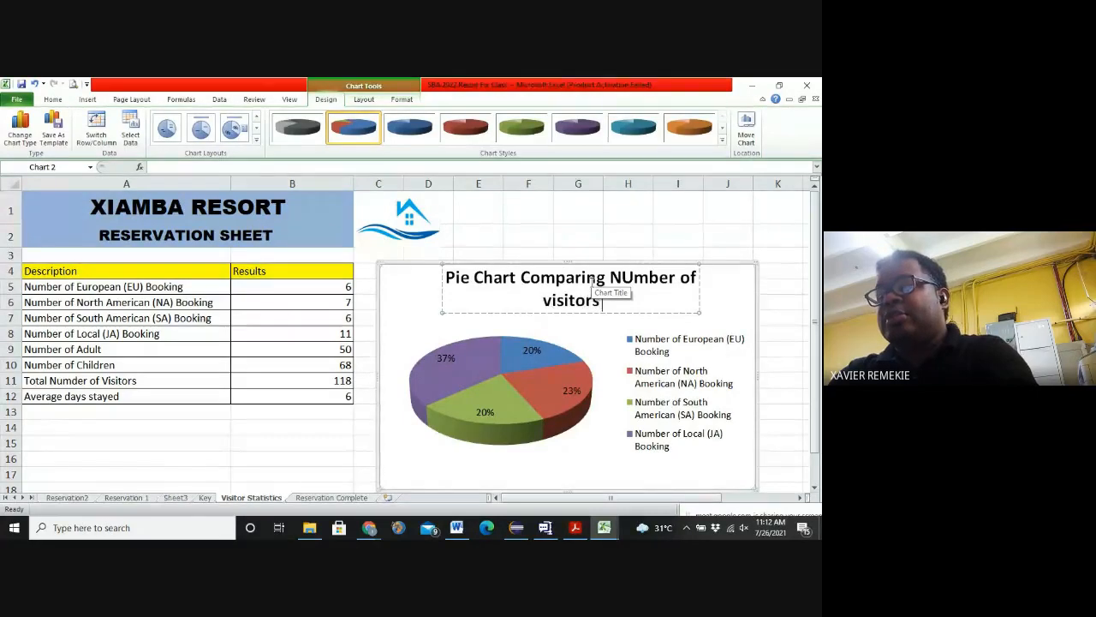
text( from Eac)
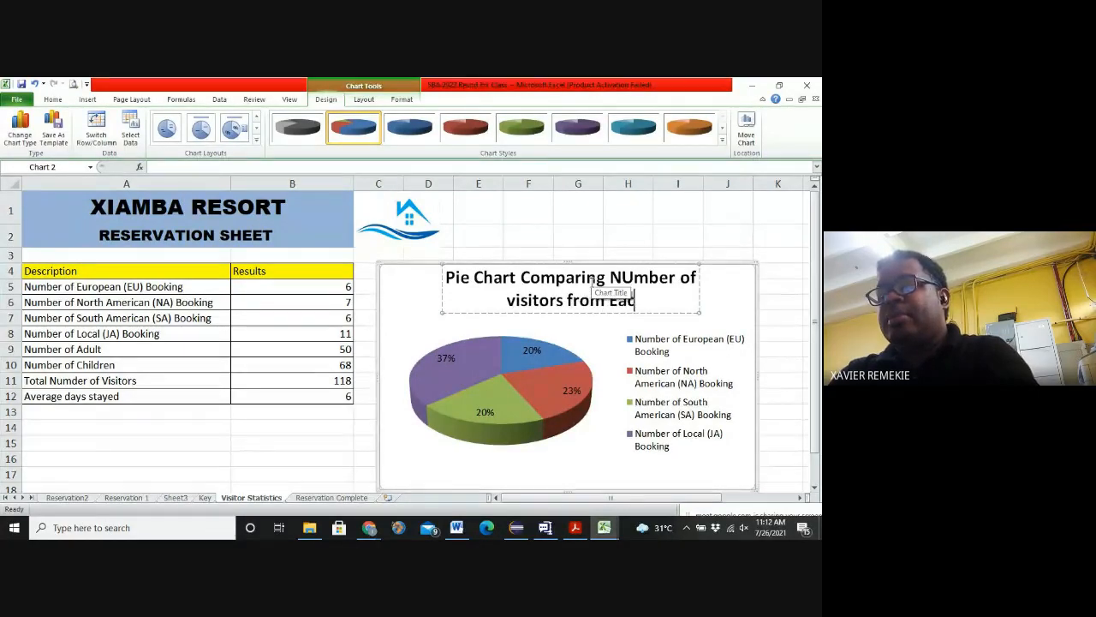
text(h Region)
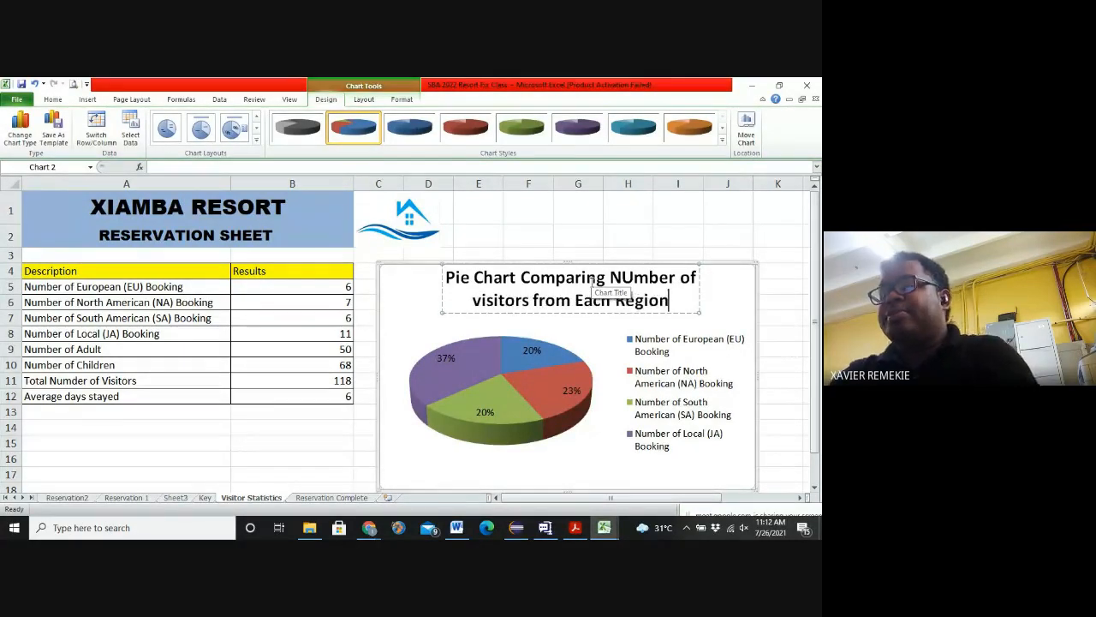
click(483, 310)
key(BackSpace)
text(V)
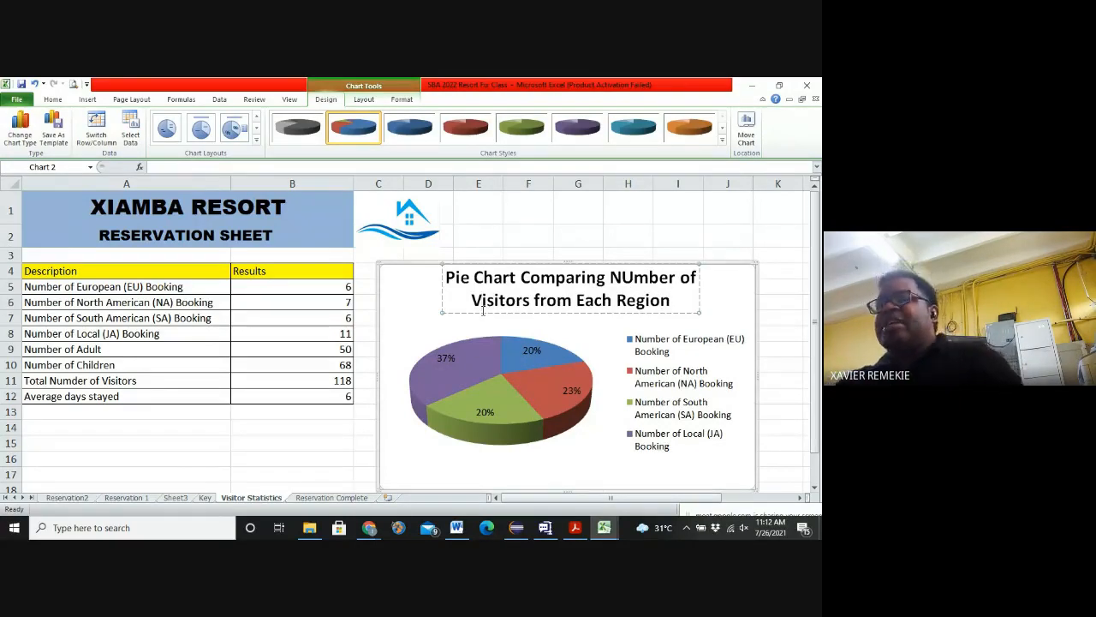
click(622, 235)
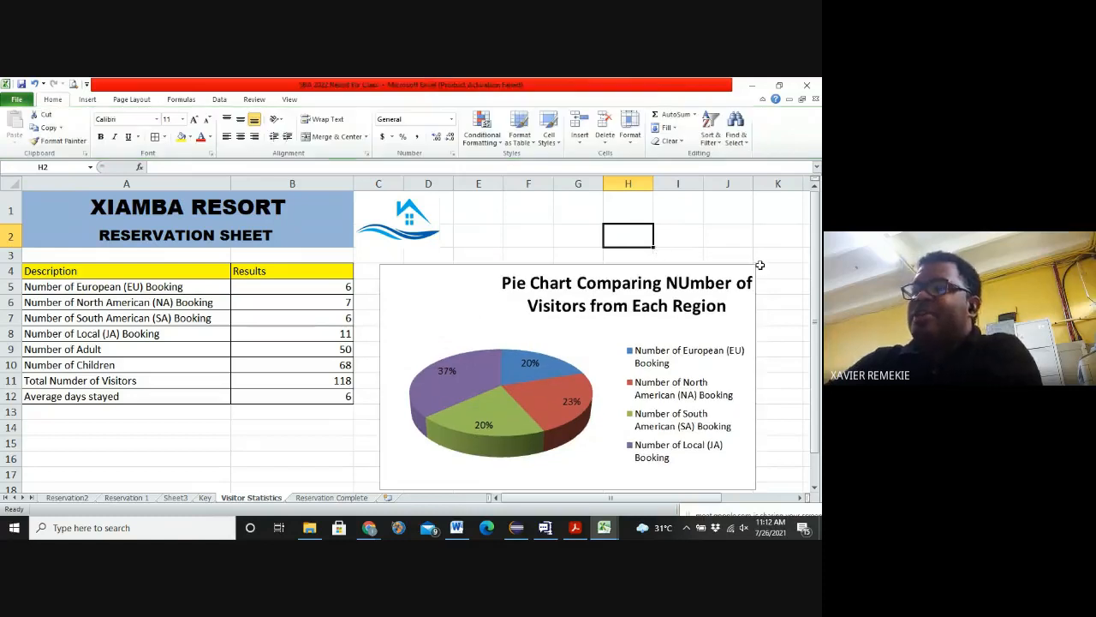
Step: Center the title above the pie and shift the chart slightly away from the Visitor Statistics table
click(643, 283)
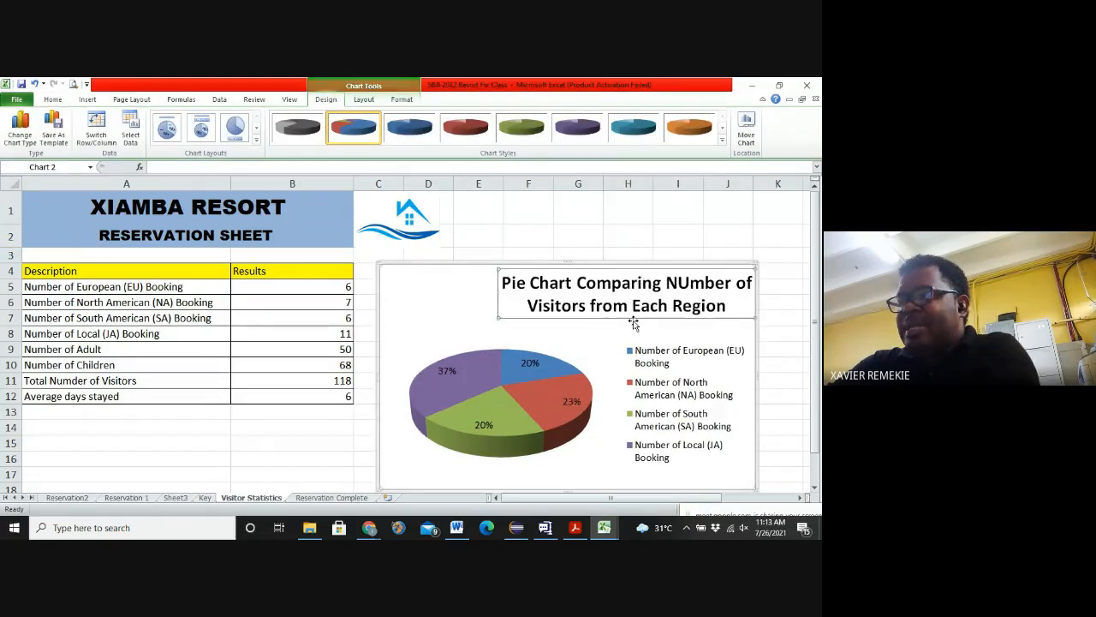
drag(634, 323, 584, 312)
click(587, 231)
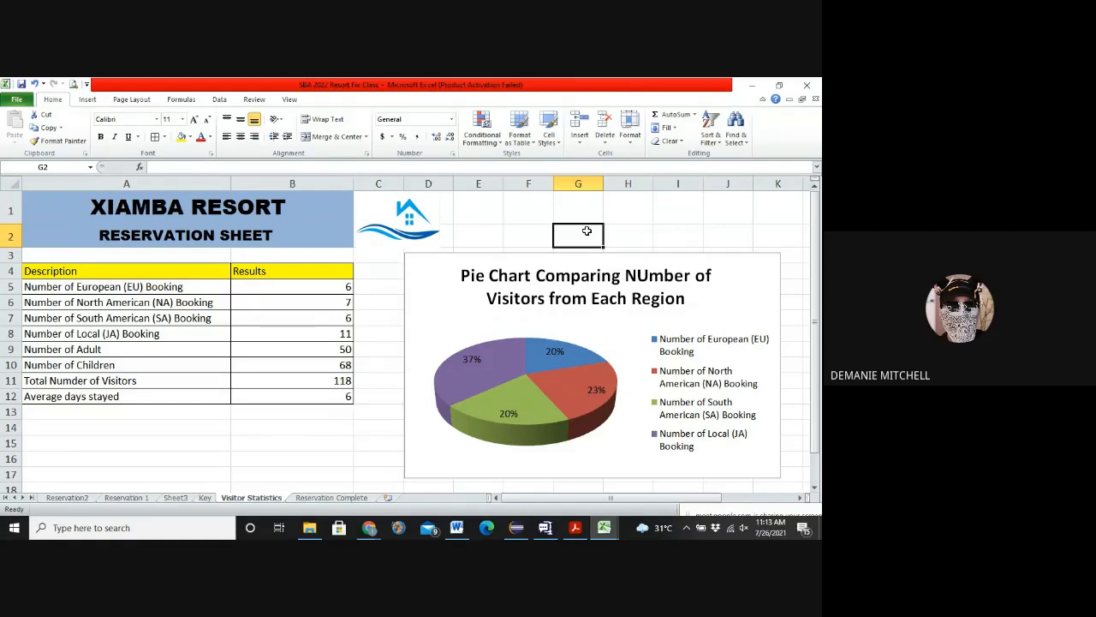
Step: Undo the chart and title repositioning and the custom title text, back to the placeholder title
click(360, 459)
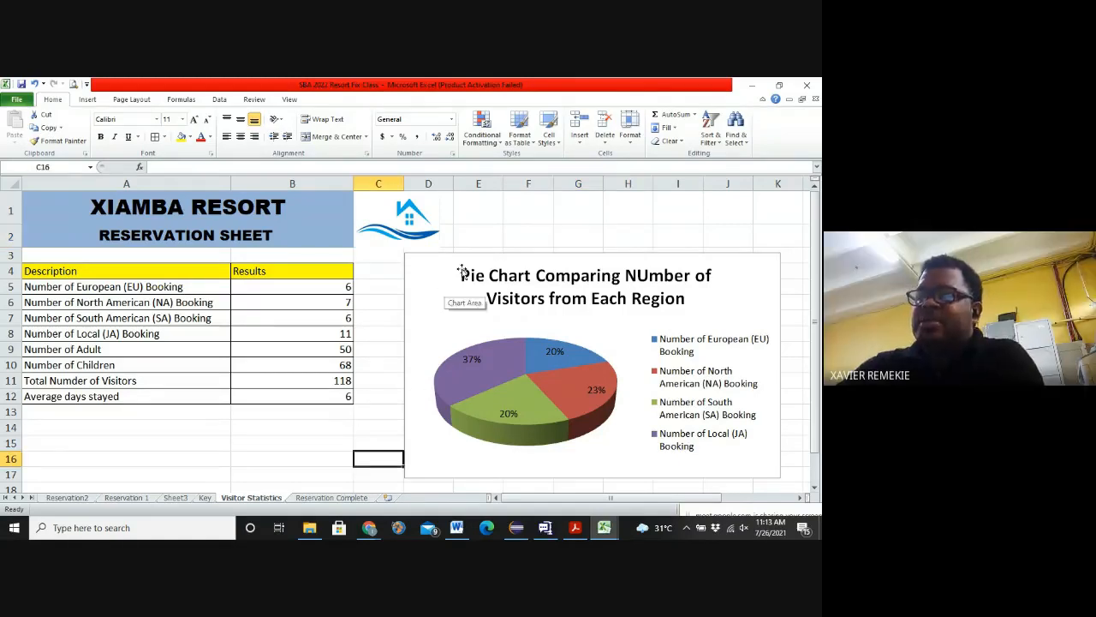
key(ctrl+z)
key(ctrl+z)
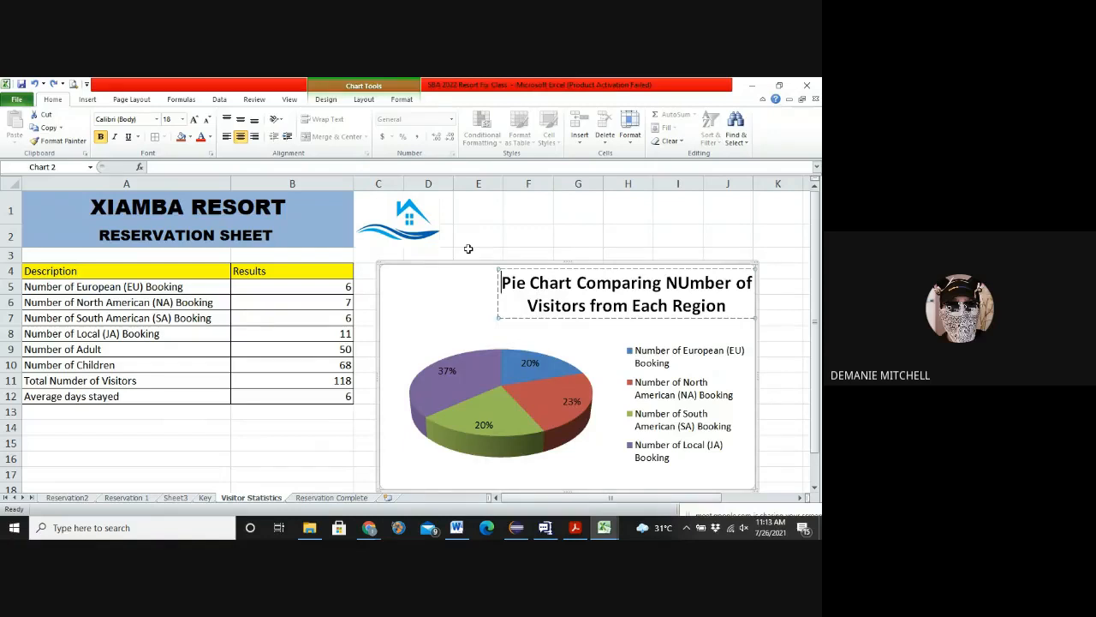
key(ctrl+z)
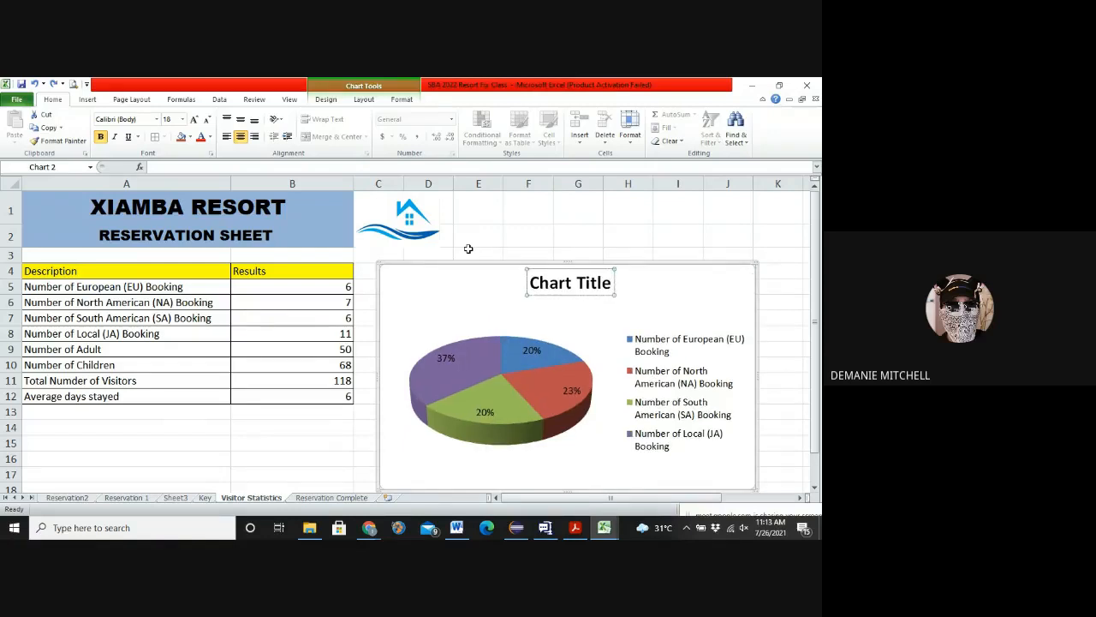
Step: Undo the pie chart's layout, removing the placeholder title and the percentage labels
key(ctrl+z)
key(ctrl+z)
key(ctrl+z)
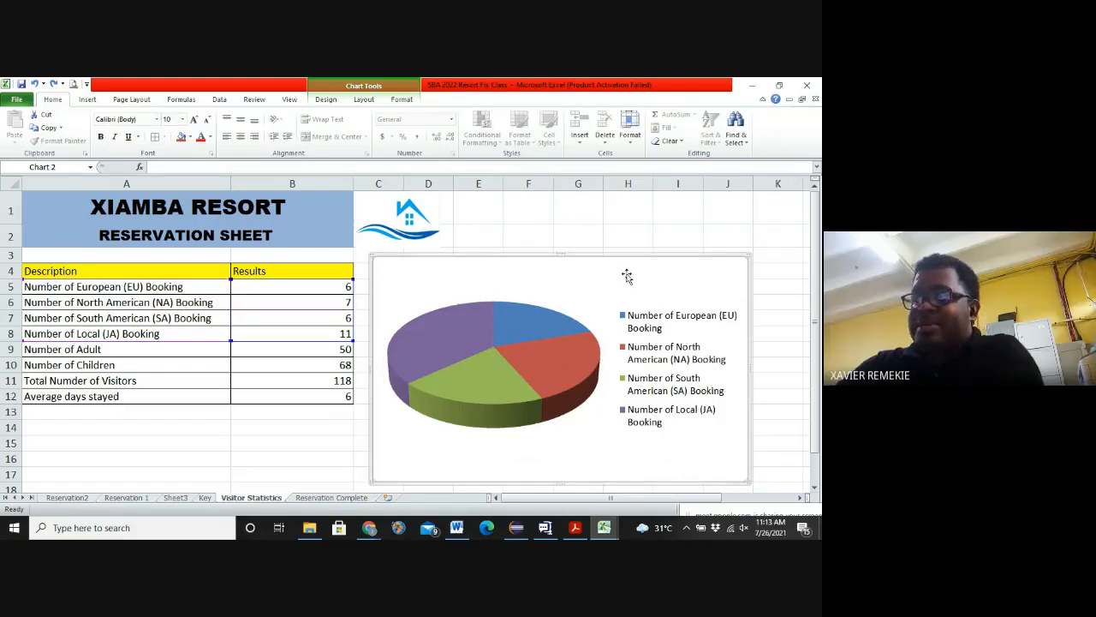
Step: Apply the pie chart layout that has a title, percentage labels on the slices and a legend beside the pie
click(332, 100)
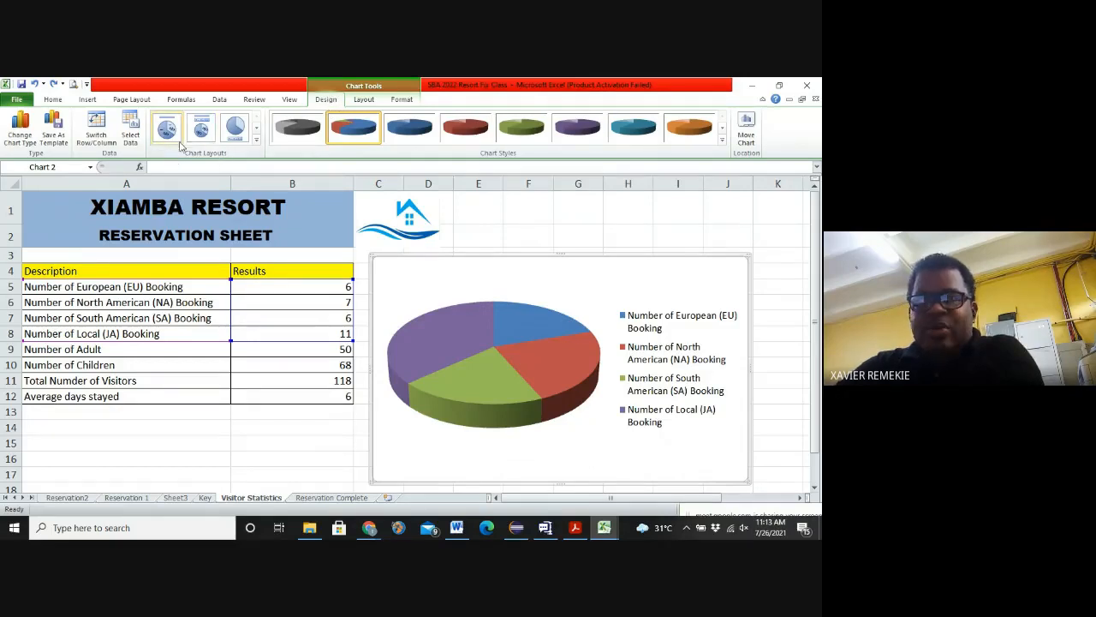
click(256, 140)
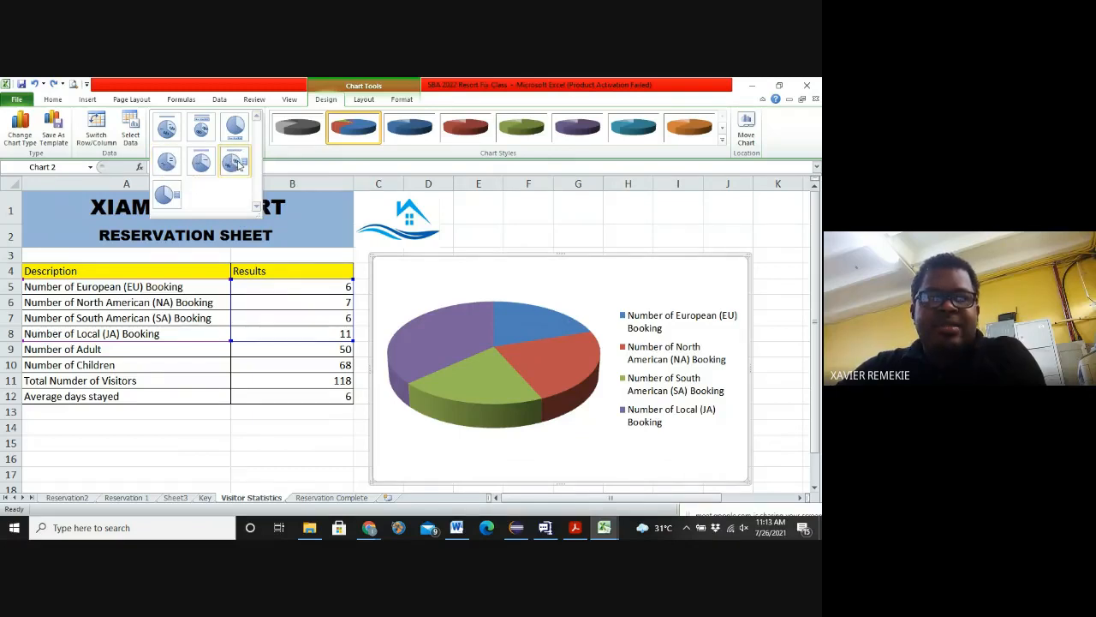
click(235, 162)
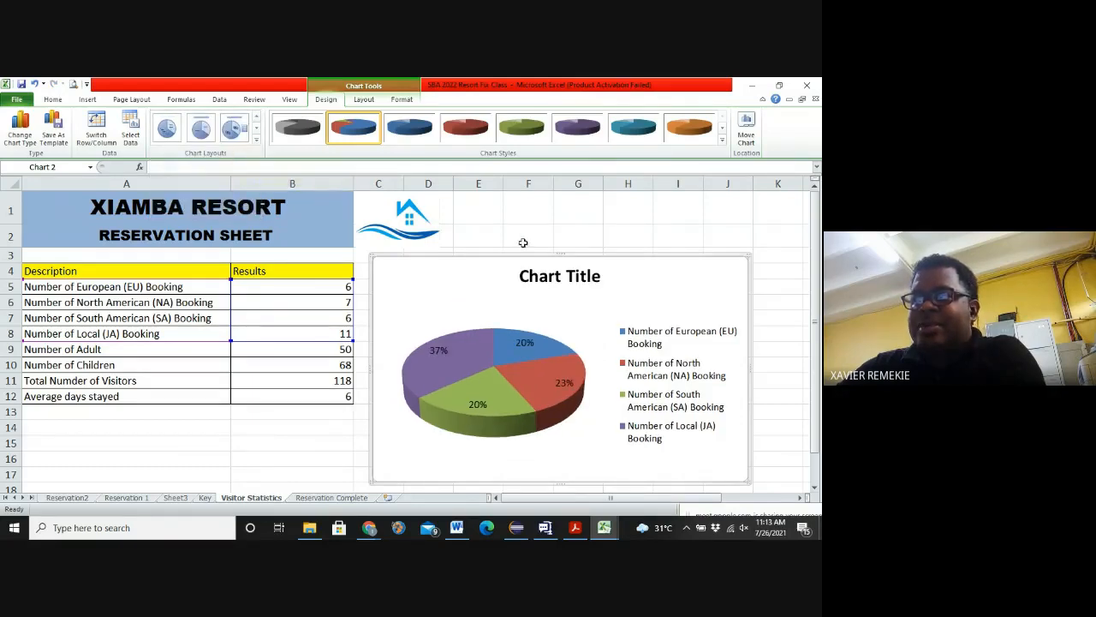
click(524, 279)
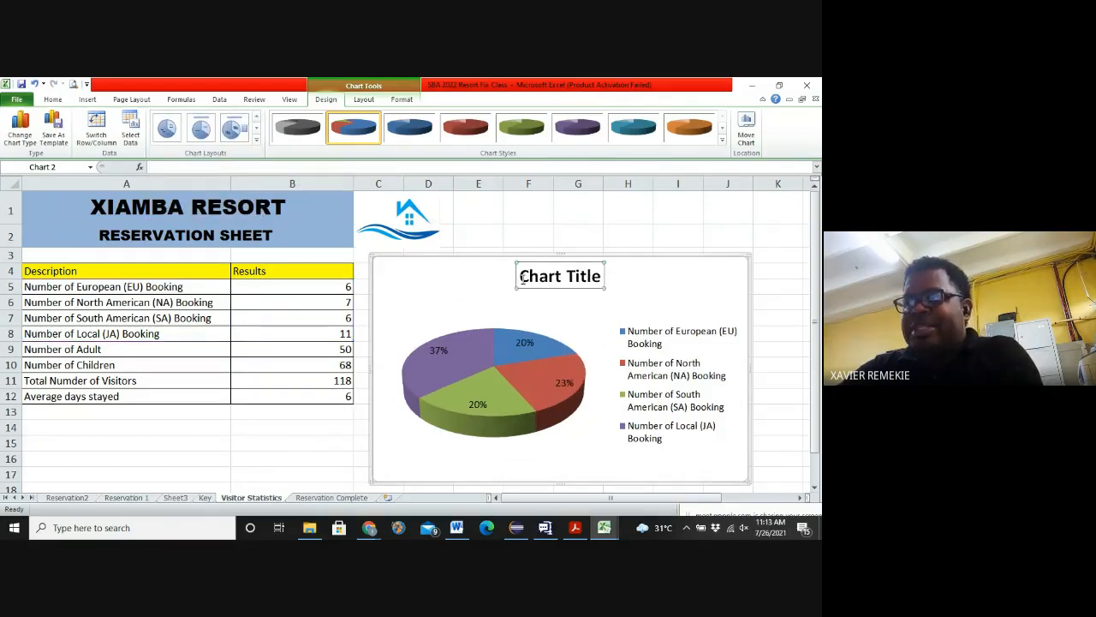
drag(522, 278, 535, 301)
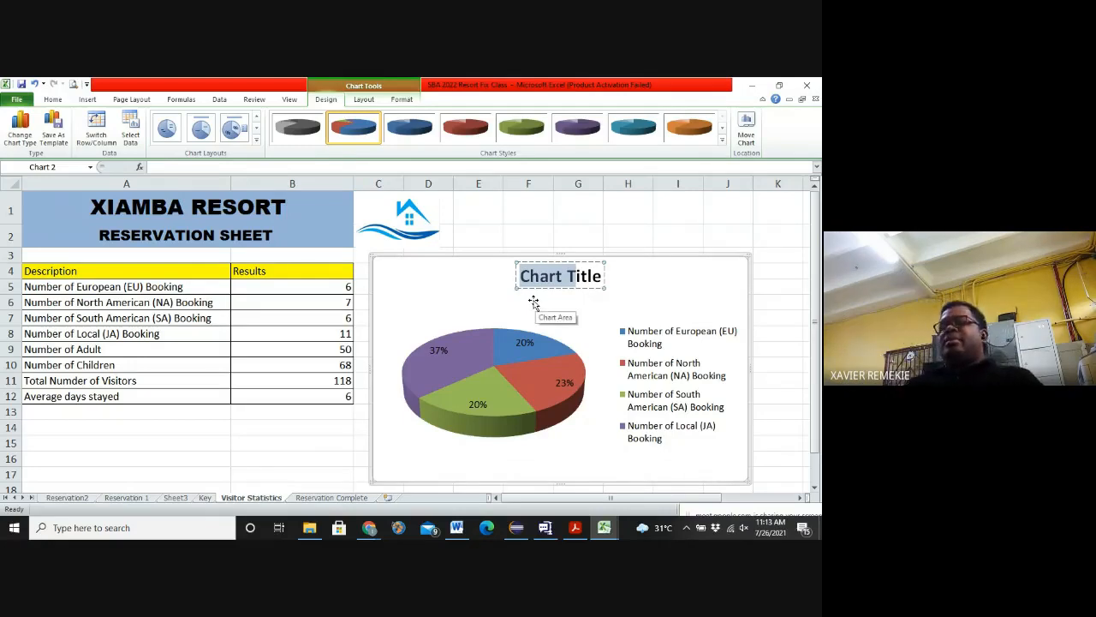
click(593, 217)
click(38, 217)
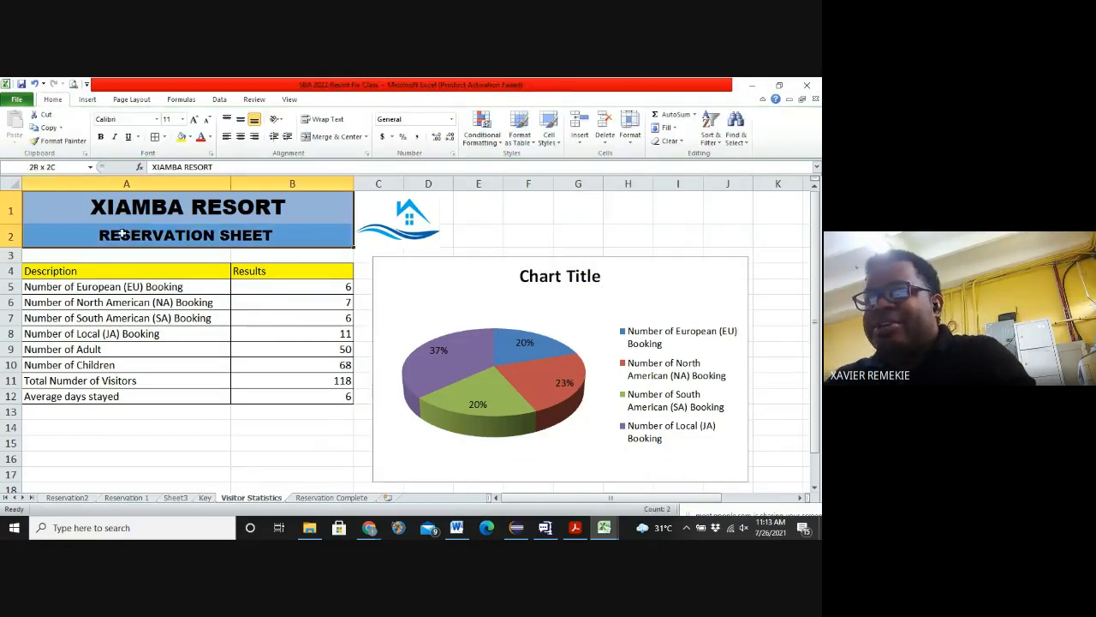
drag(292, 285, 310, 396)
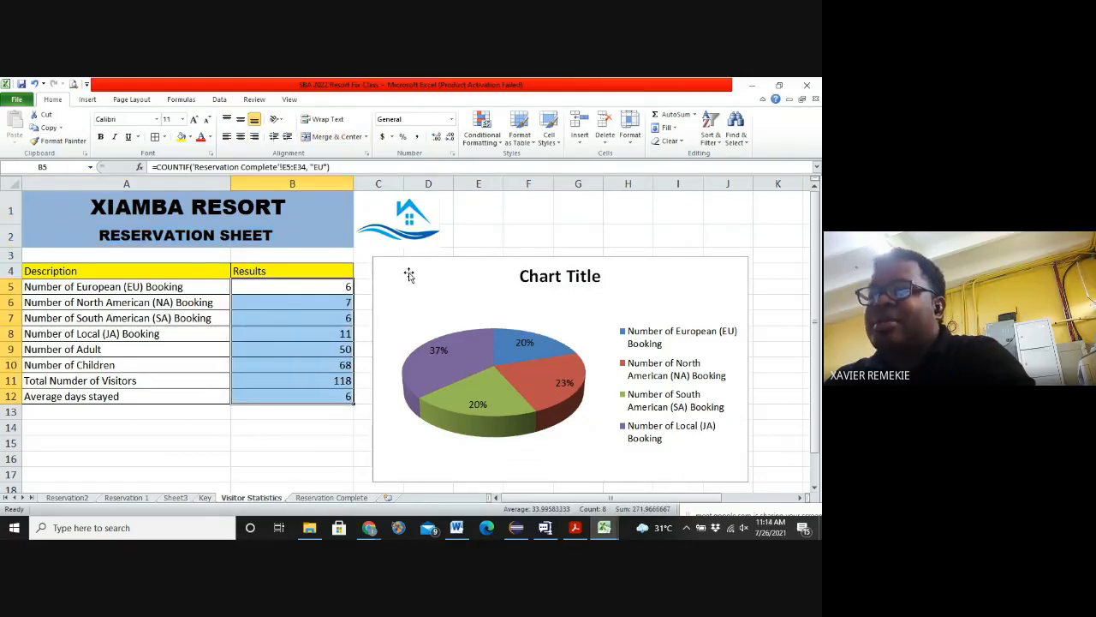
click(411, 330)
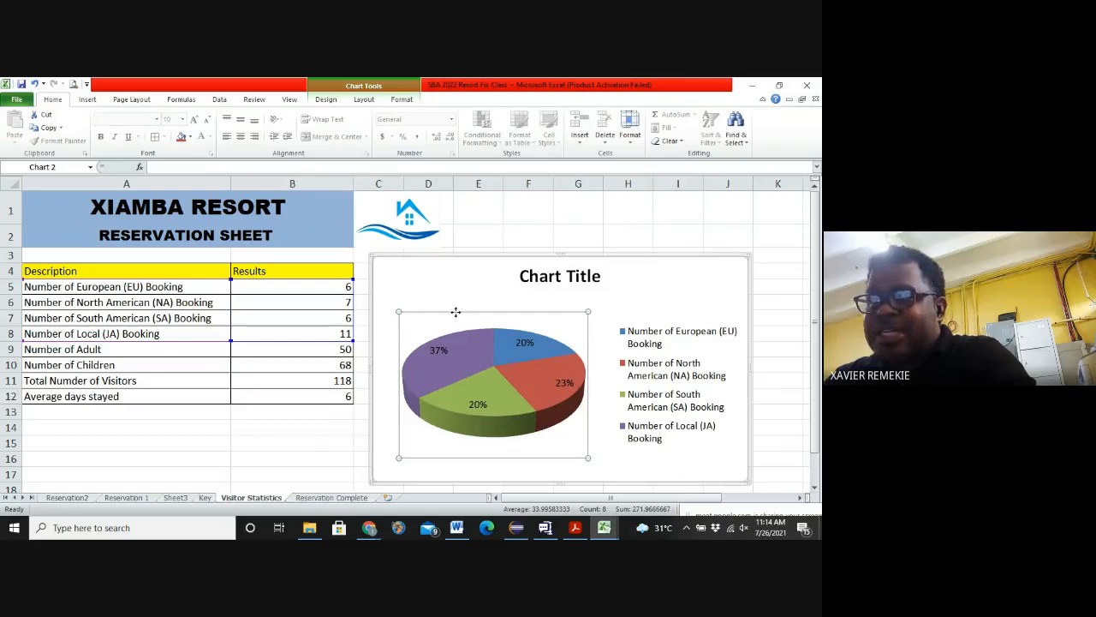
Step: Replace the pie chart's placeholder title with "Pie Chart comparing Regions"
click(531, 273)
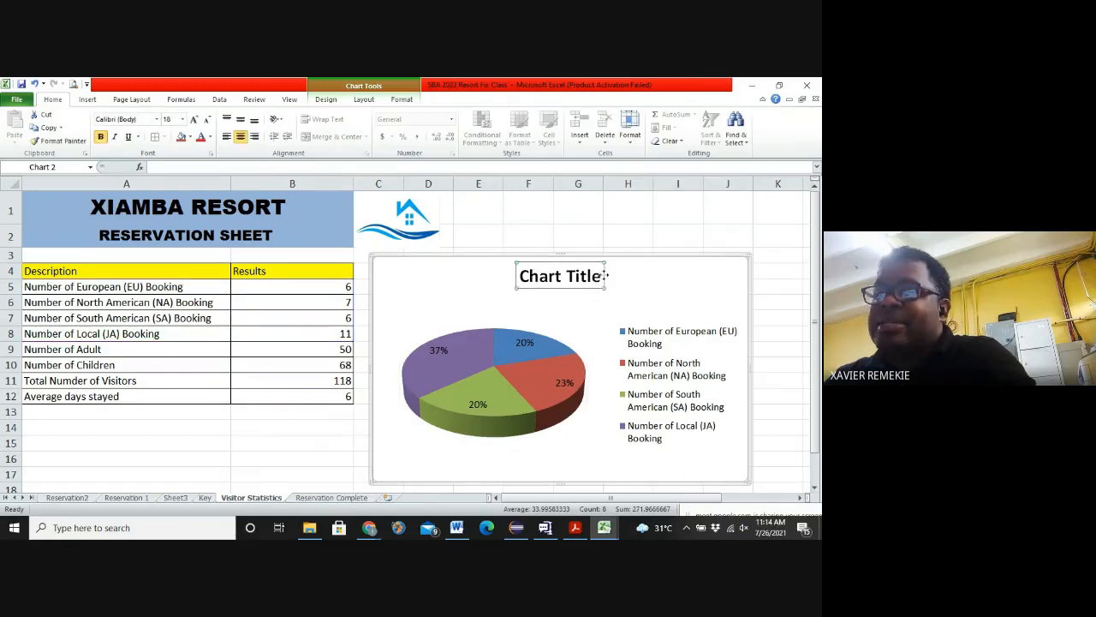
drag(601, 274, 502, 281)
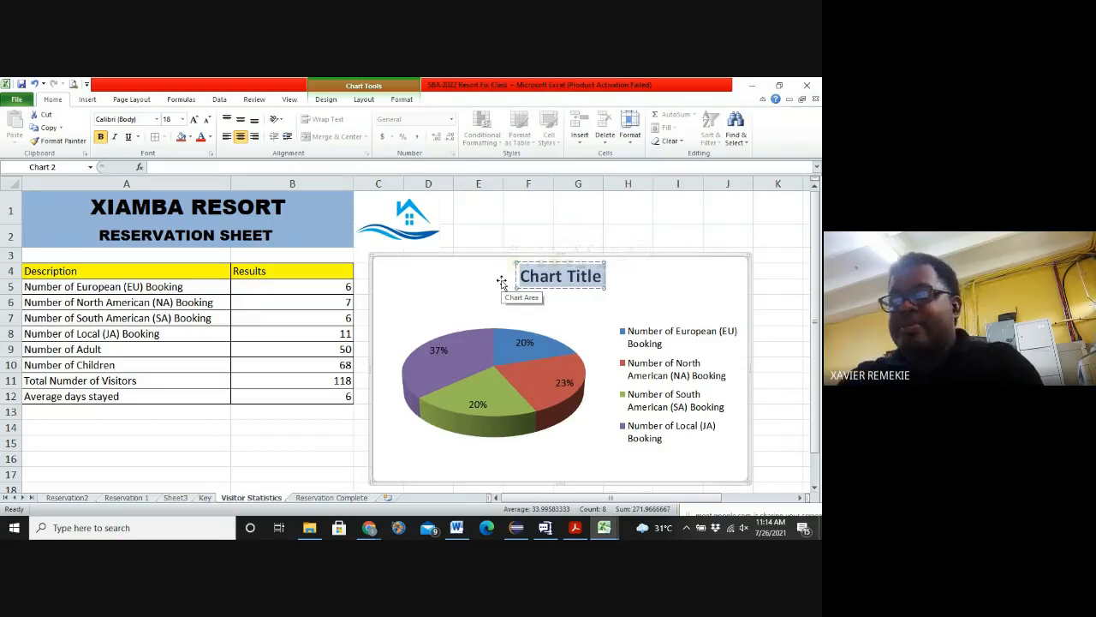
text(Pie Cha)
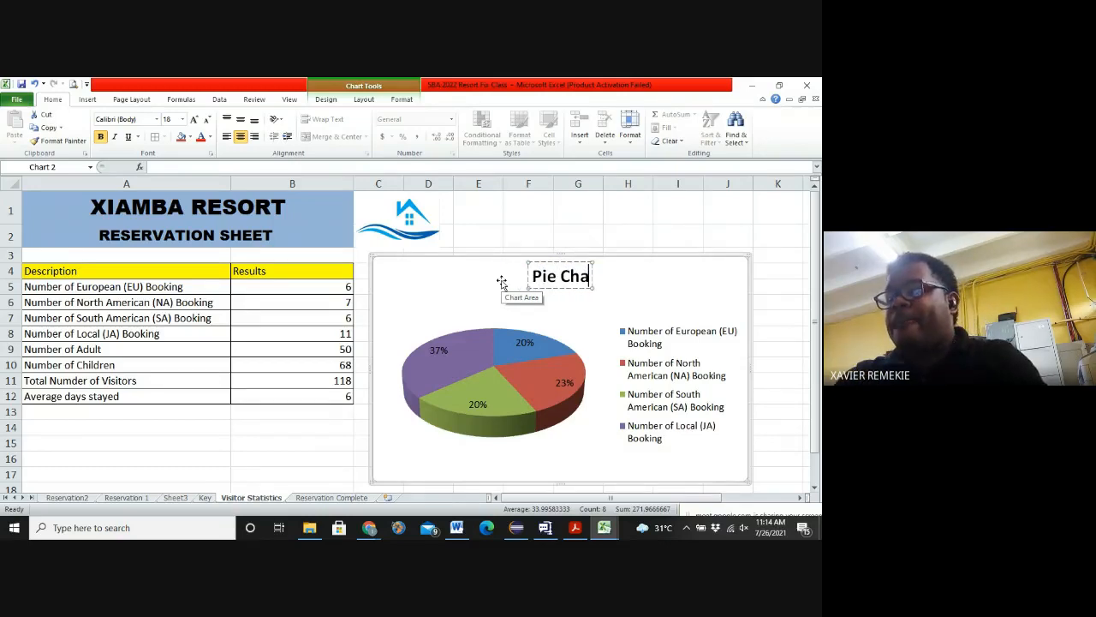
text(rt comparin)
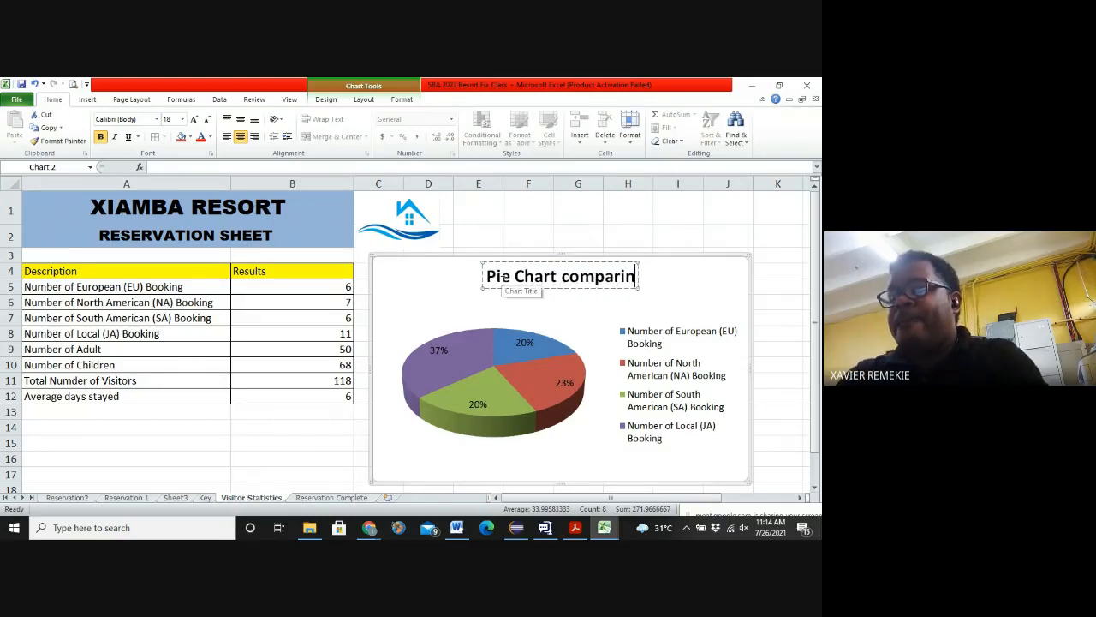
text(g)
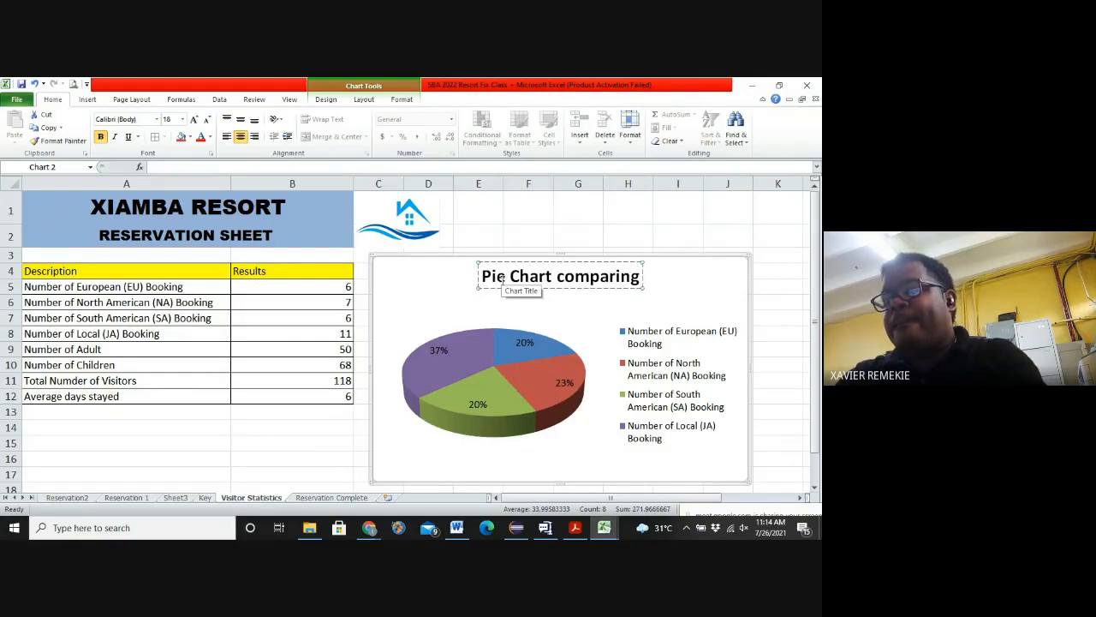
text( Regions)
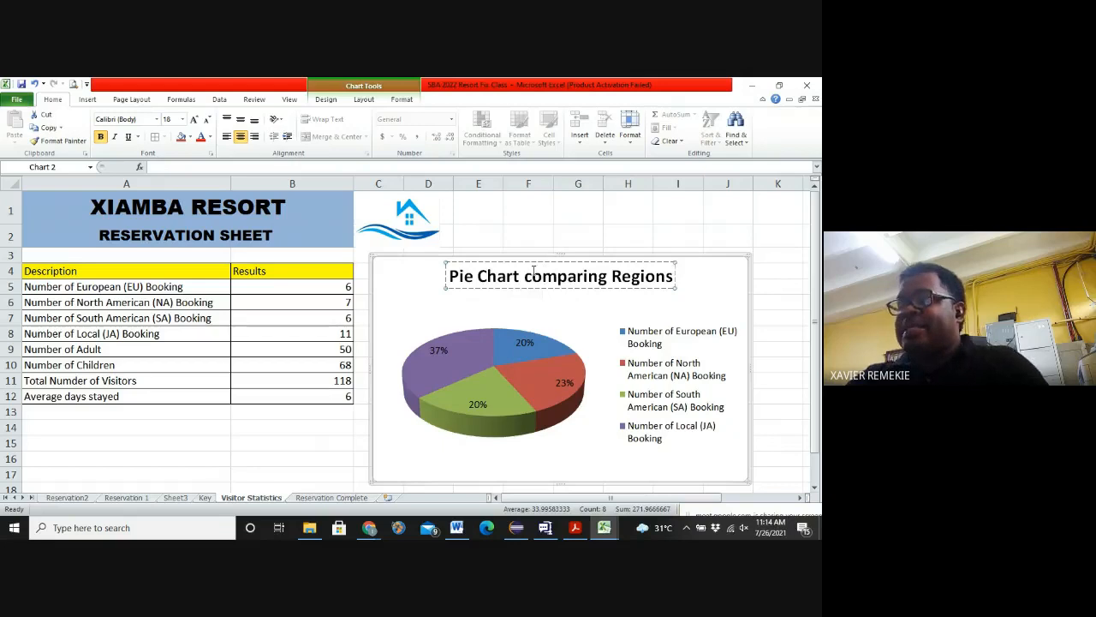
Step: Capitalise "Comparing" in the chart title and shift the chart slightly away from the Visitor Statistics table
click(519, 277)
key(Delete)
text(C)
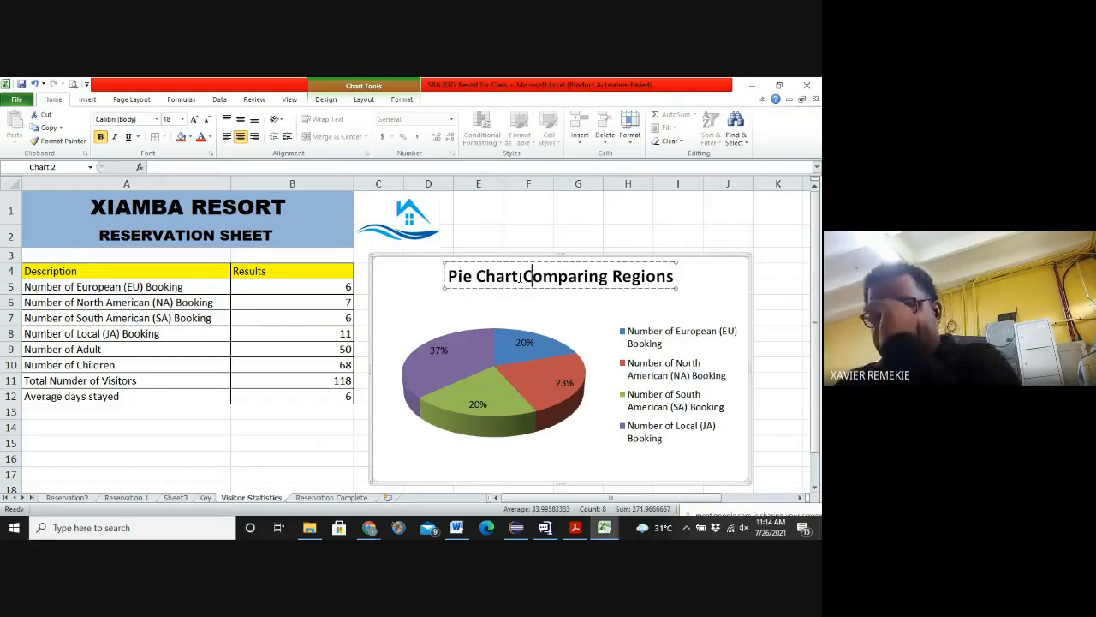
click(587, 210)
drag(717, 275, 726, 272)
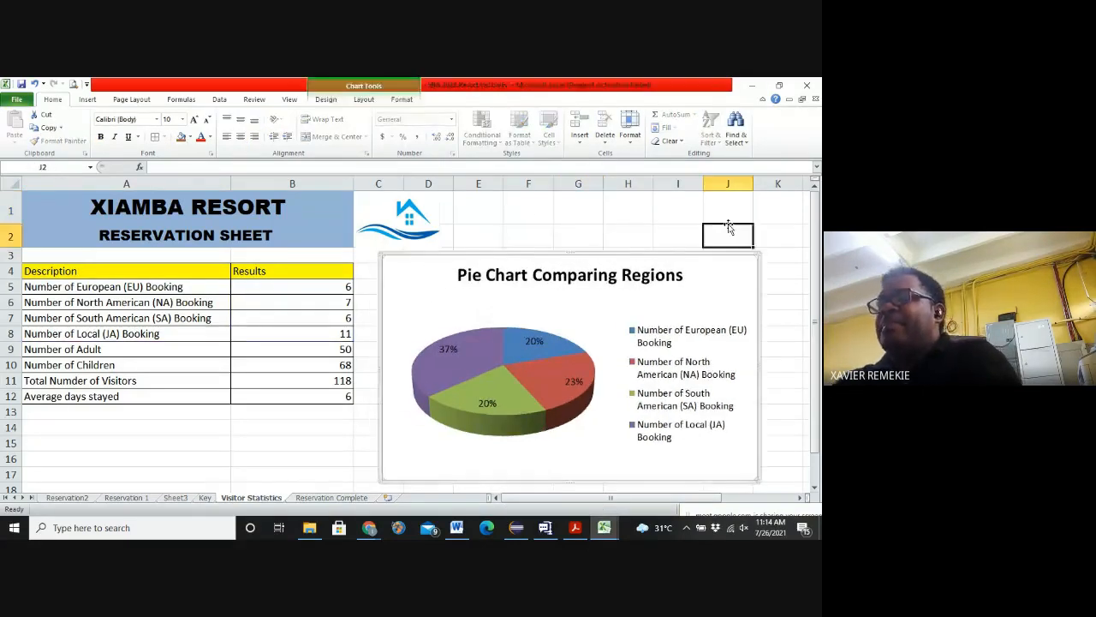
click(727, 227)
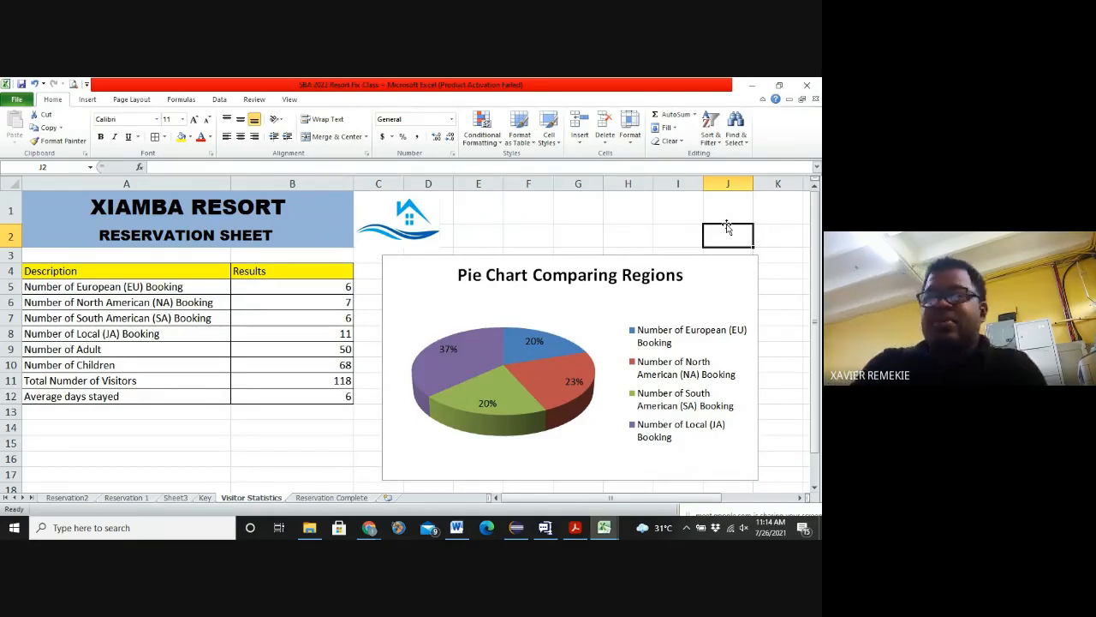
Step: Switch to the assignment PDF in Acrobat Reader and read Task 4 part d about the pivot table
key(alt+Tab)
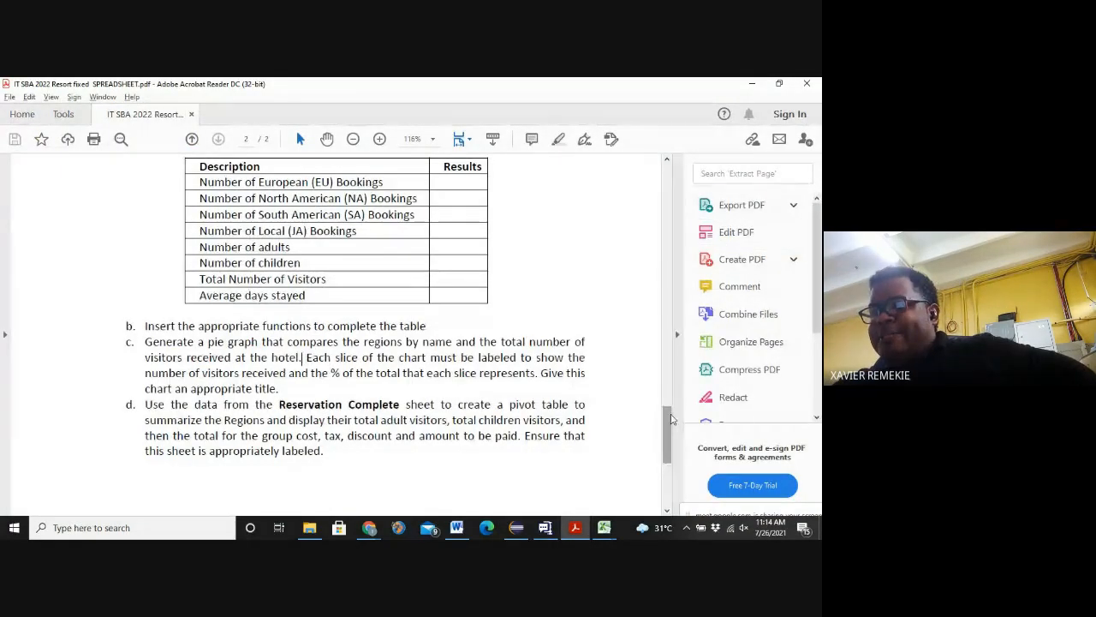
scroll(672, 419, down, 2)
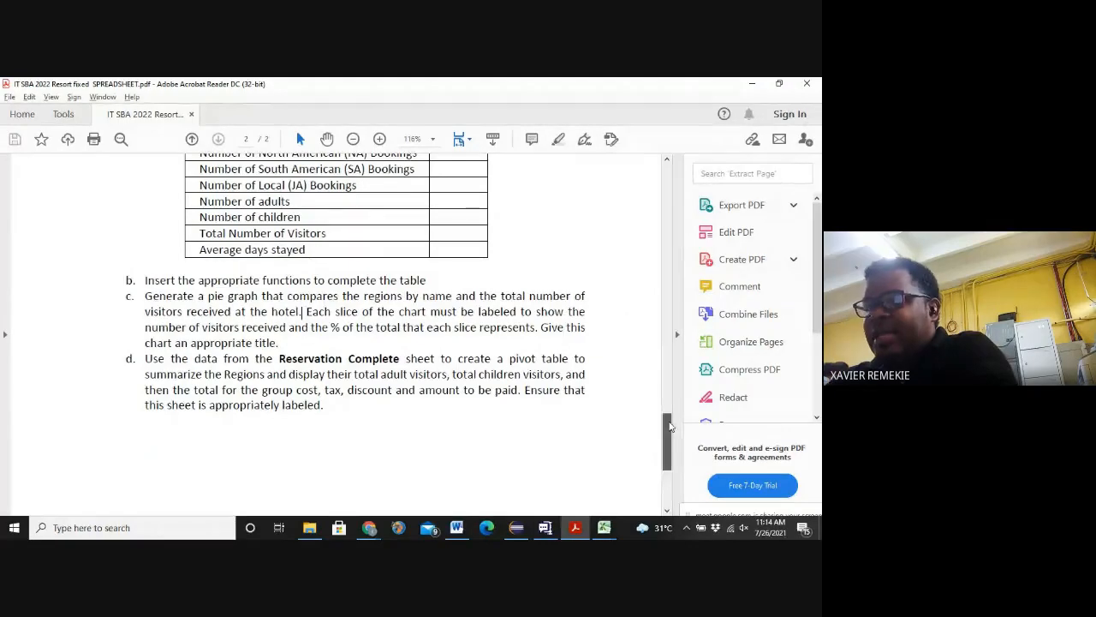
scroll(668, 420, up, 2)
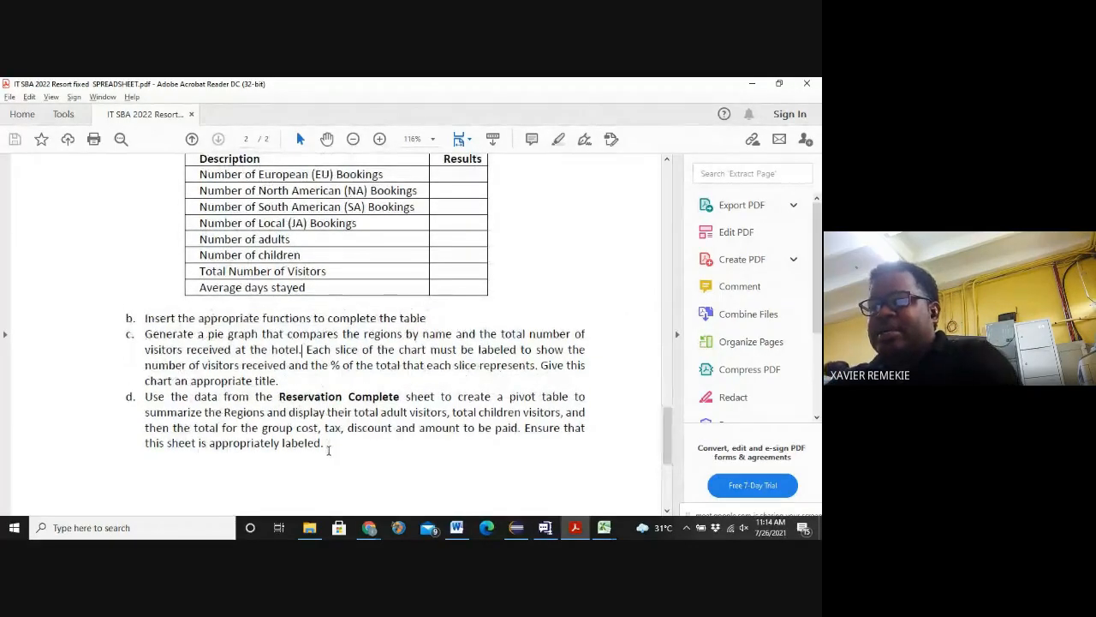
drag(319, 441, 146, 396)
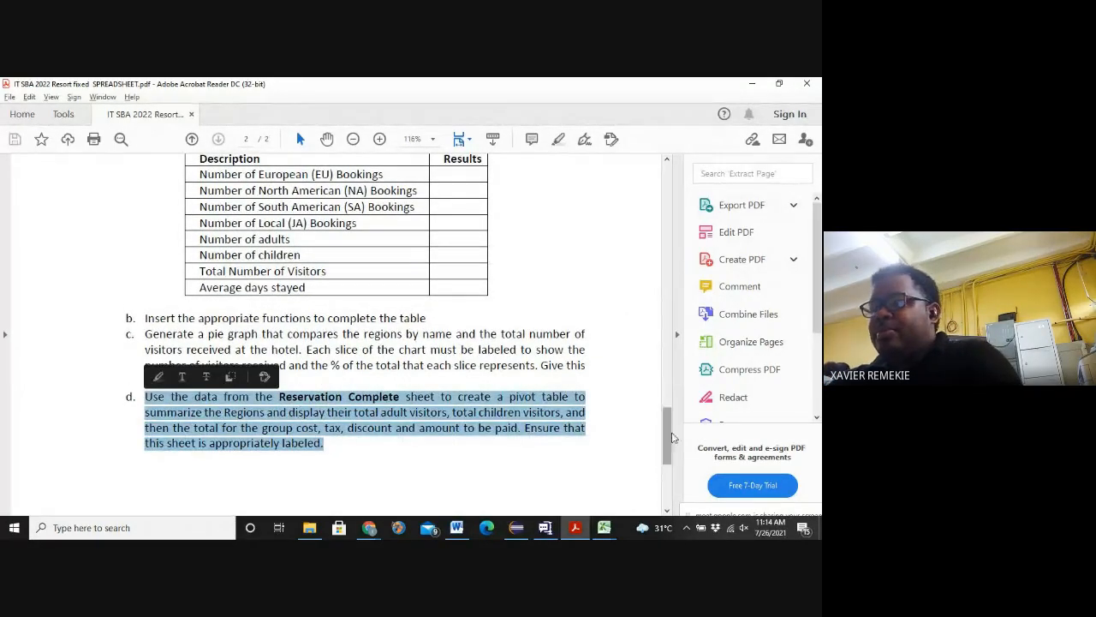
scroll(669, 434, up, 5)
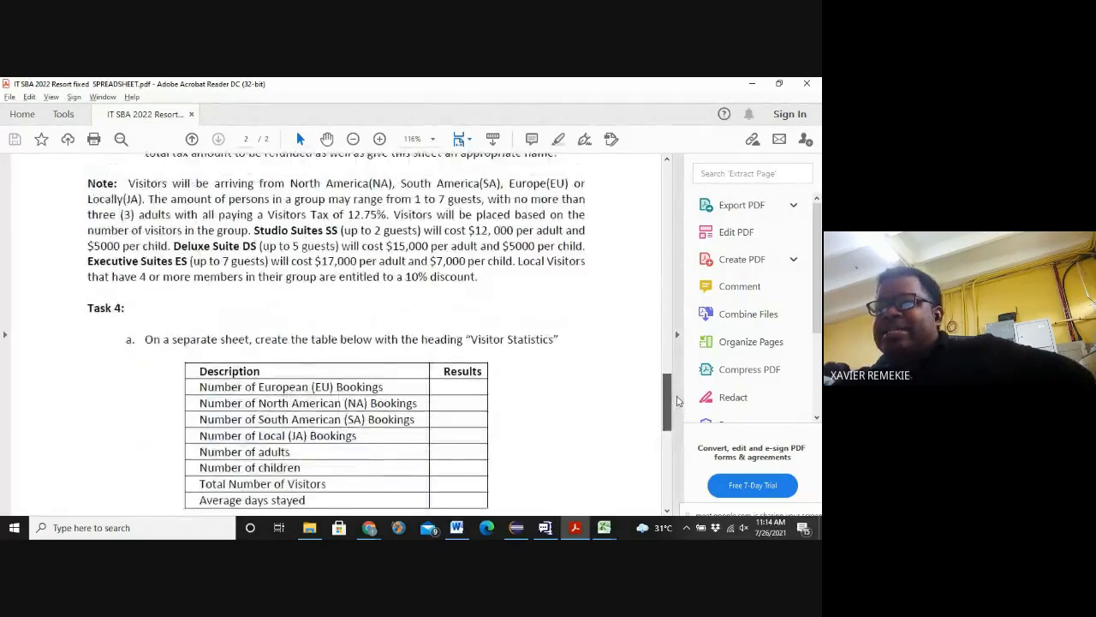
scroll(672, 434, down, 5)
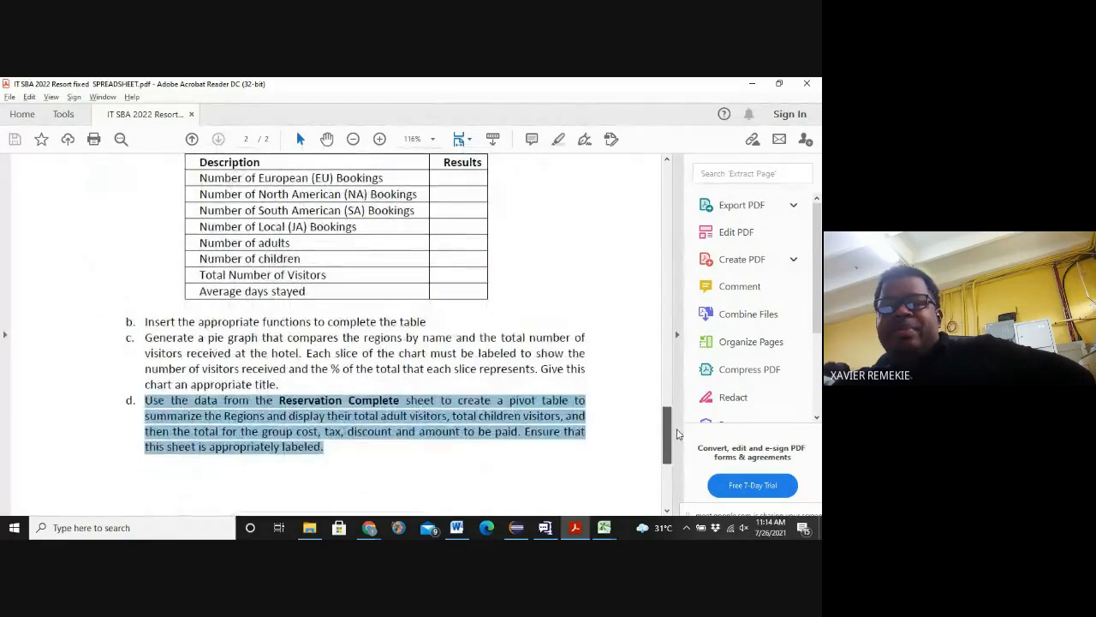
drag(677, 430, 679, 429)
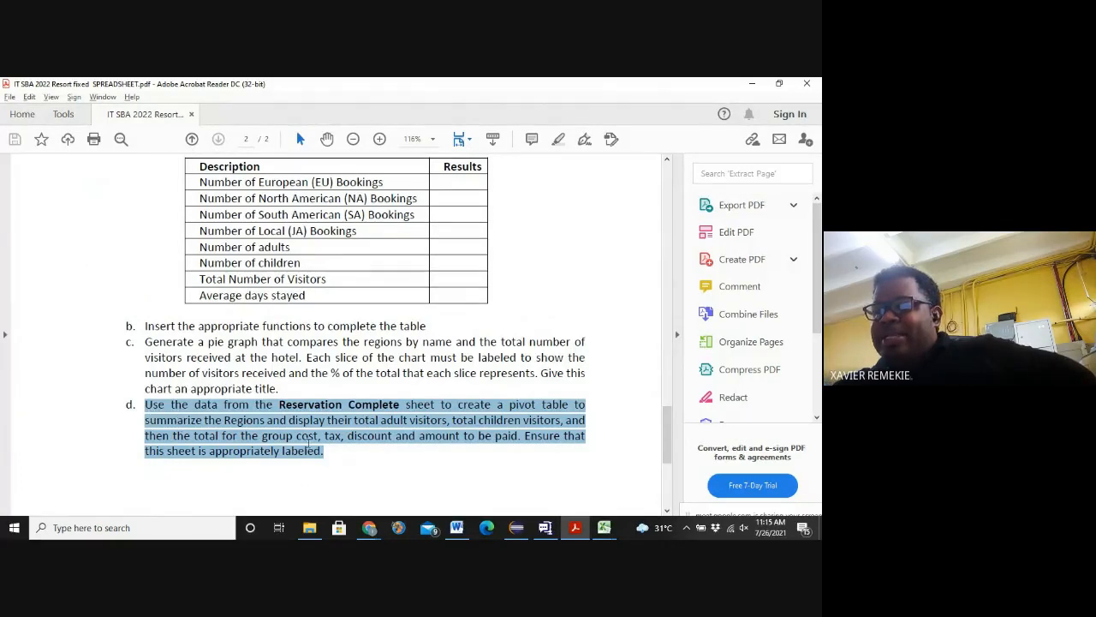
Step: Review the Task 3 instructions in the assignment, parts a to e
drag(667, 436, 665, 374)
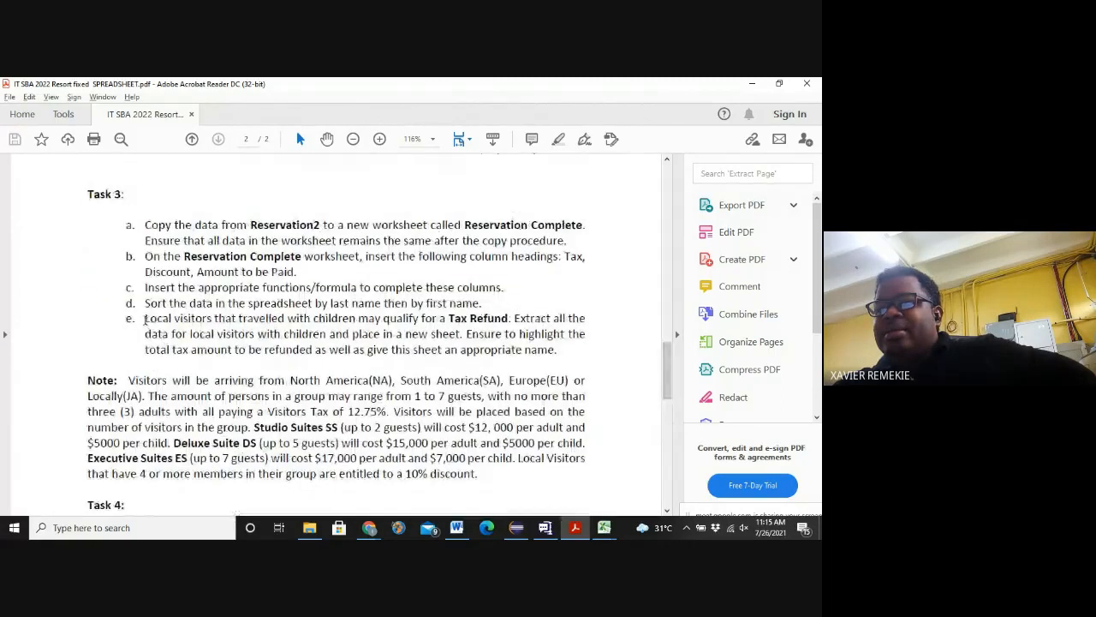
drag(147, 303, 561, 353)
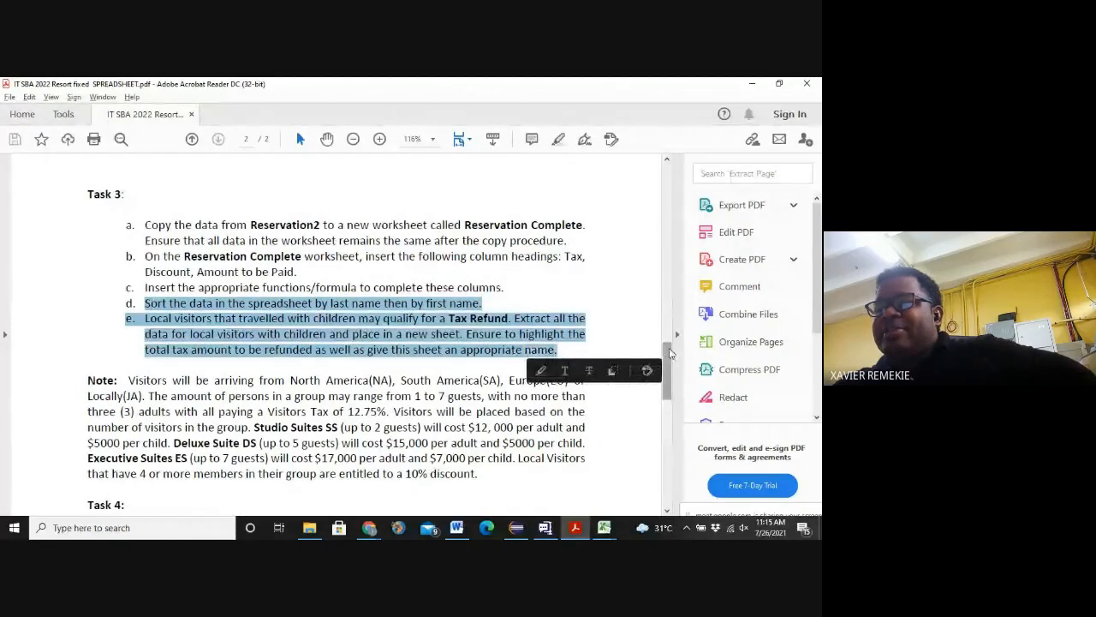
click(219, 242)
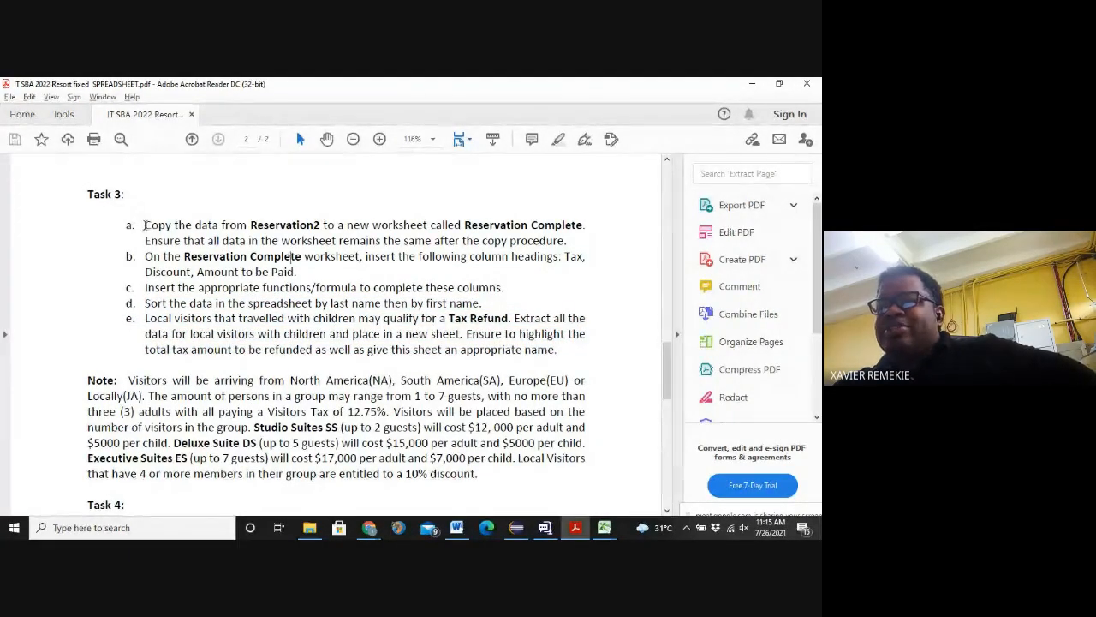
drag(144, 226, 506, 294)
Step: Review Task 4 parts a to c on the Visitor Statistics table, its functions and the pie graph
scroll(675, 382, down, 3)
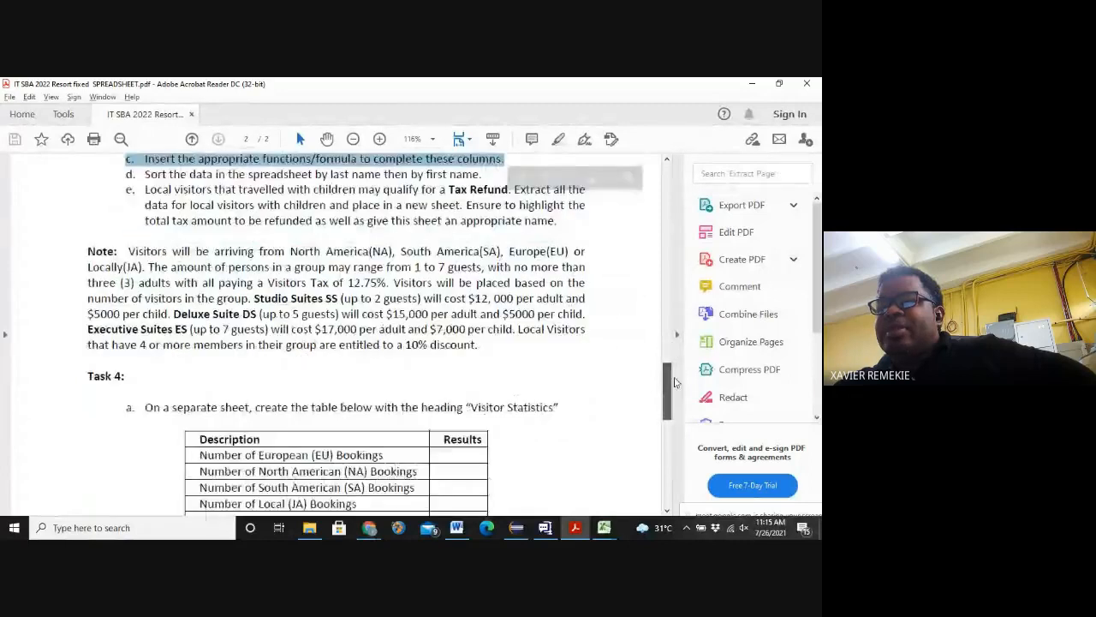
scroll(675, 382, down, 5)
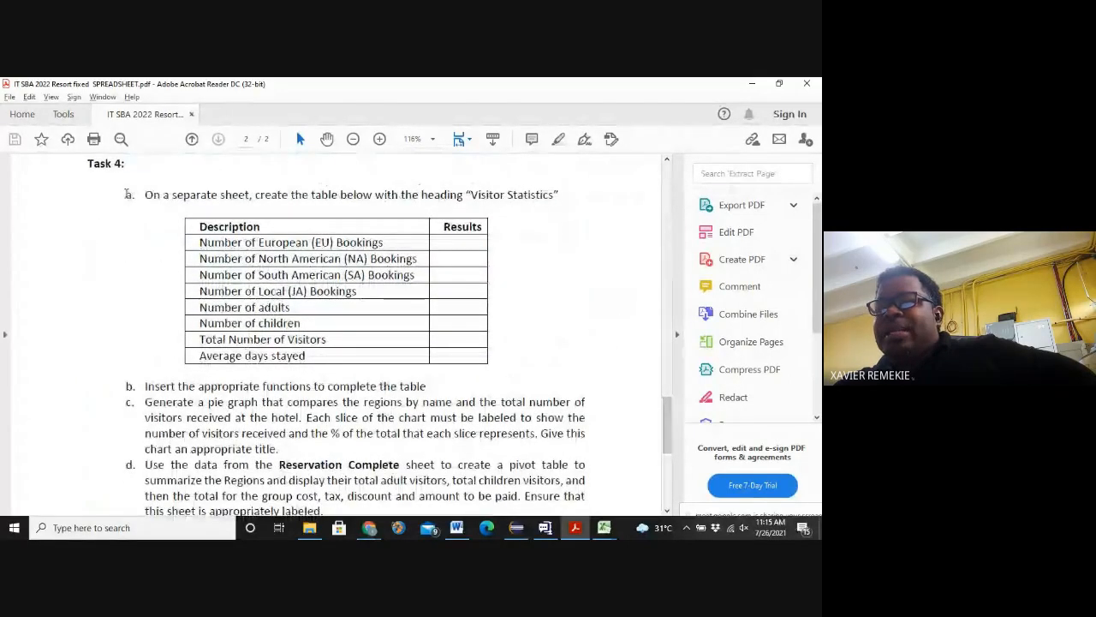
drag(126, 193, 283, 451)
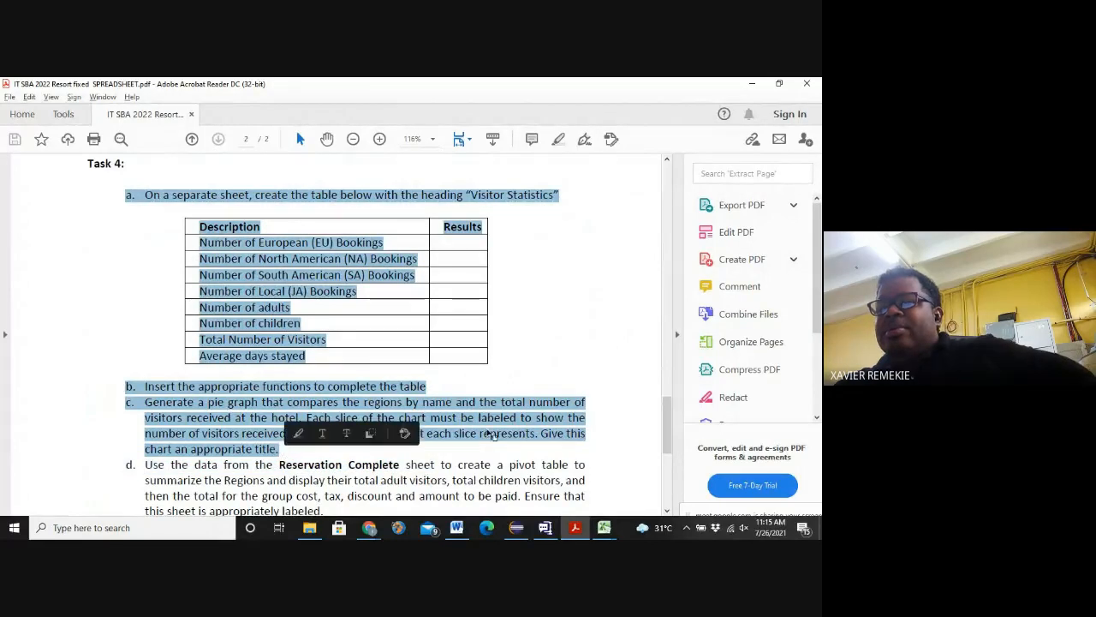
scroll(679, 389, up, 5)
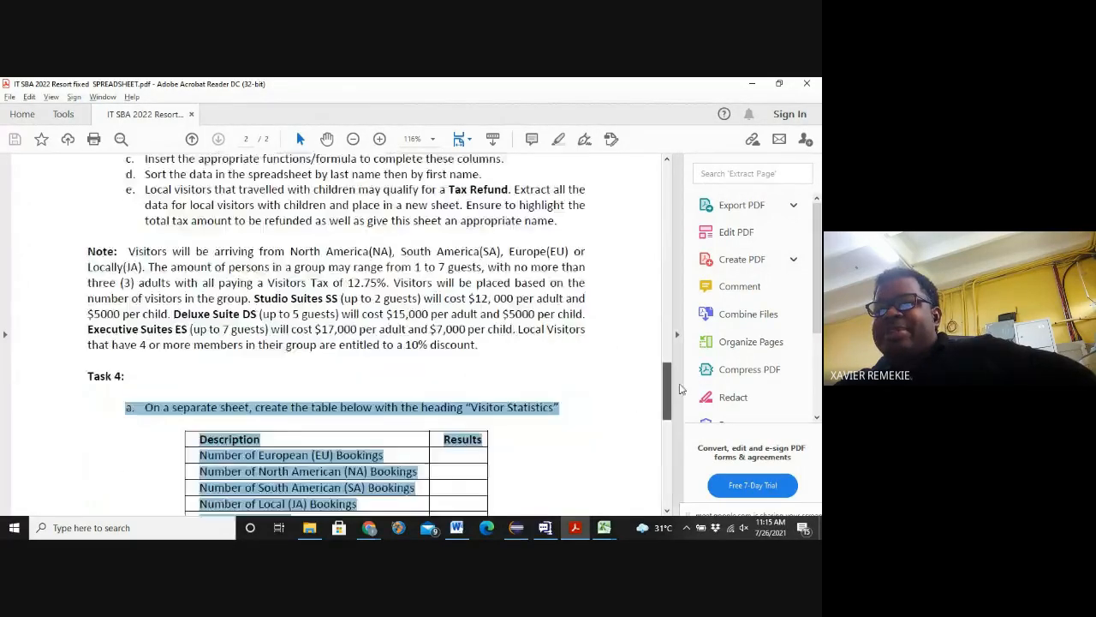
scroll(679, 389, up, 3)
scroll(678, 411, down, 10)
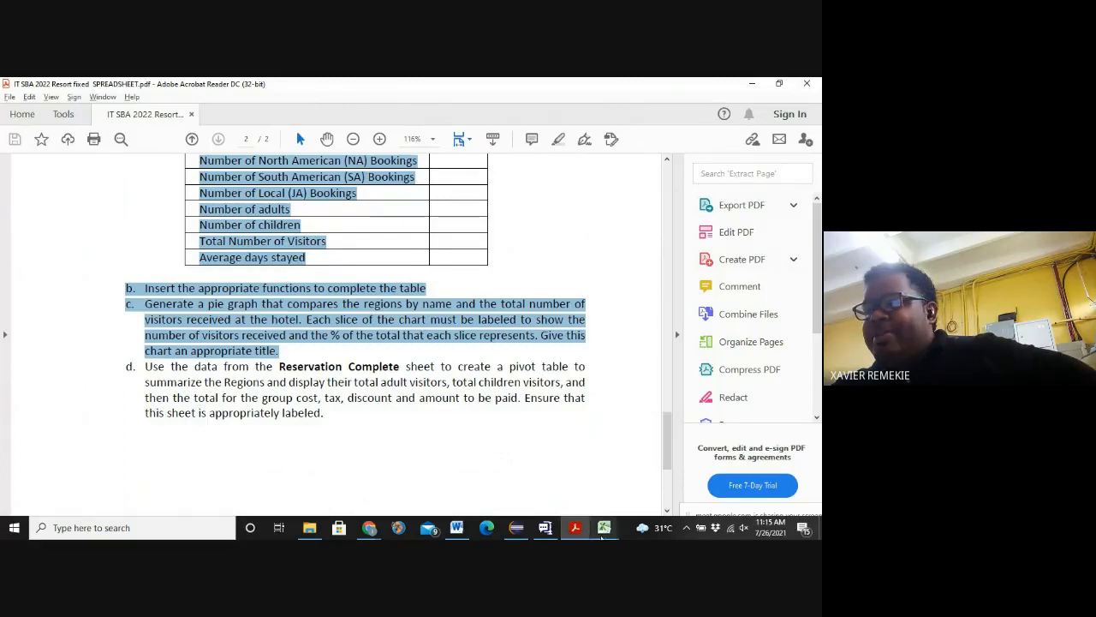
Step: Return to Excel and examine the Reservation Complete sheet's columns from Title through Amount to be Paid
mouse_move(605, 532)
click(582, 492)
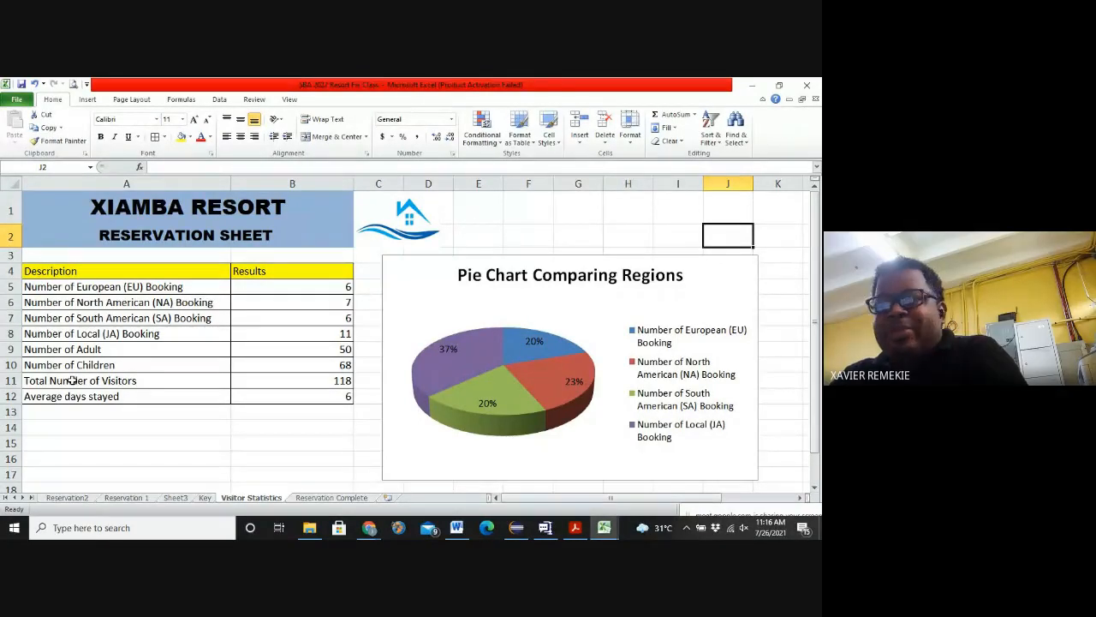
click(328, 500)
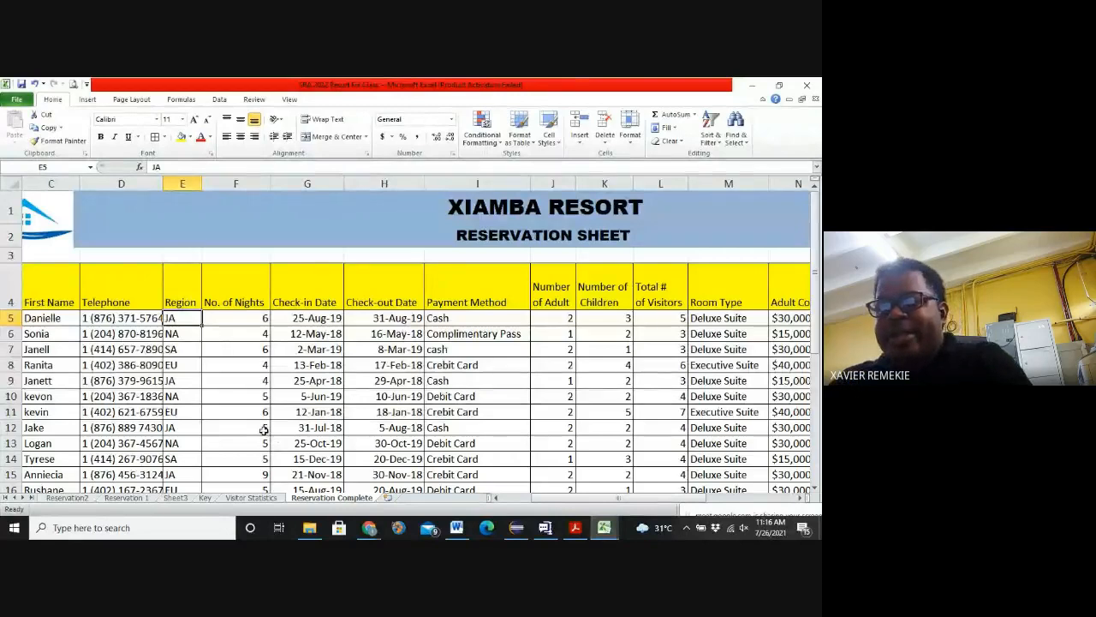
scroll(264, 430, down, 2)
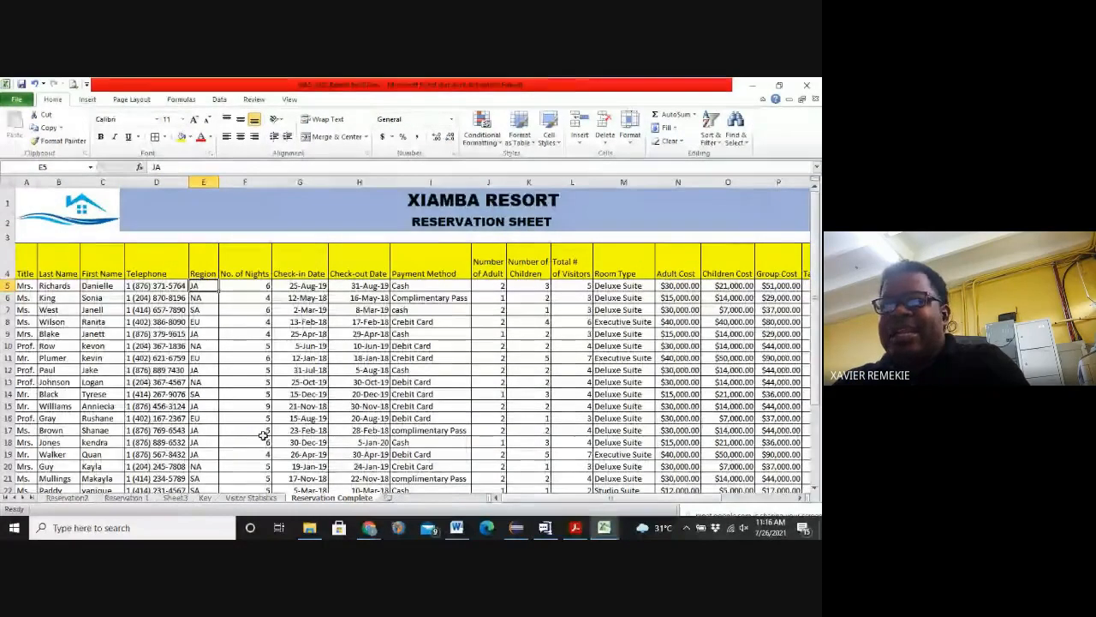
scroll(264, 435, down, 1)
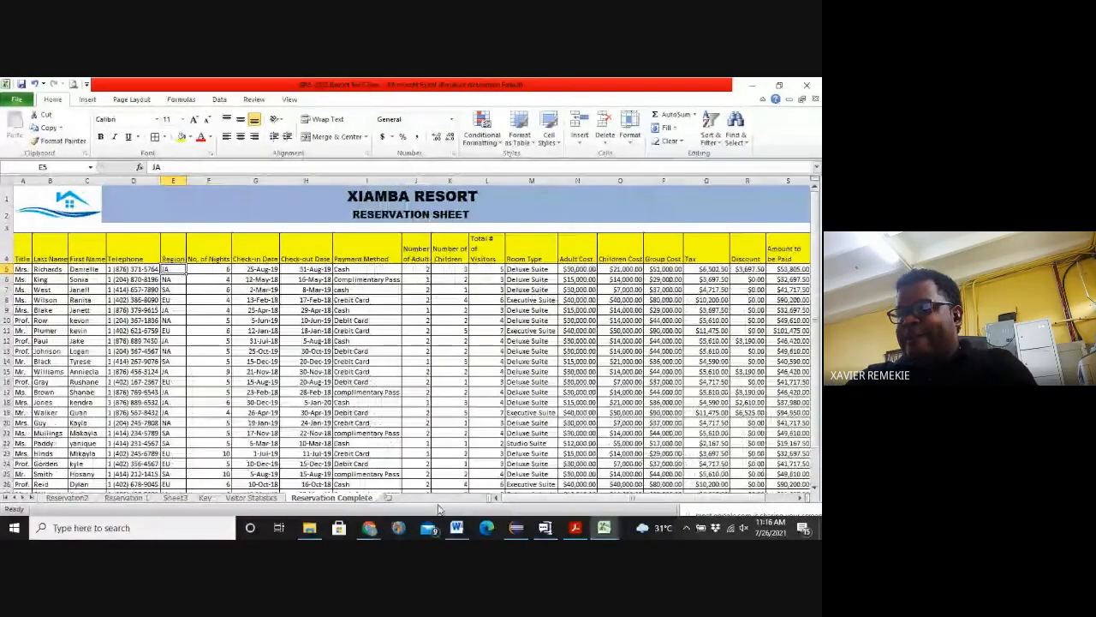
Step: Stop sharing the screen in the Google Meet call
mouse_move(369, 524)
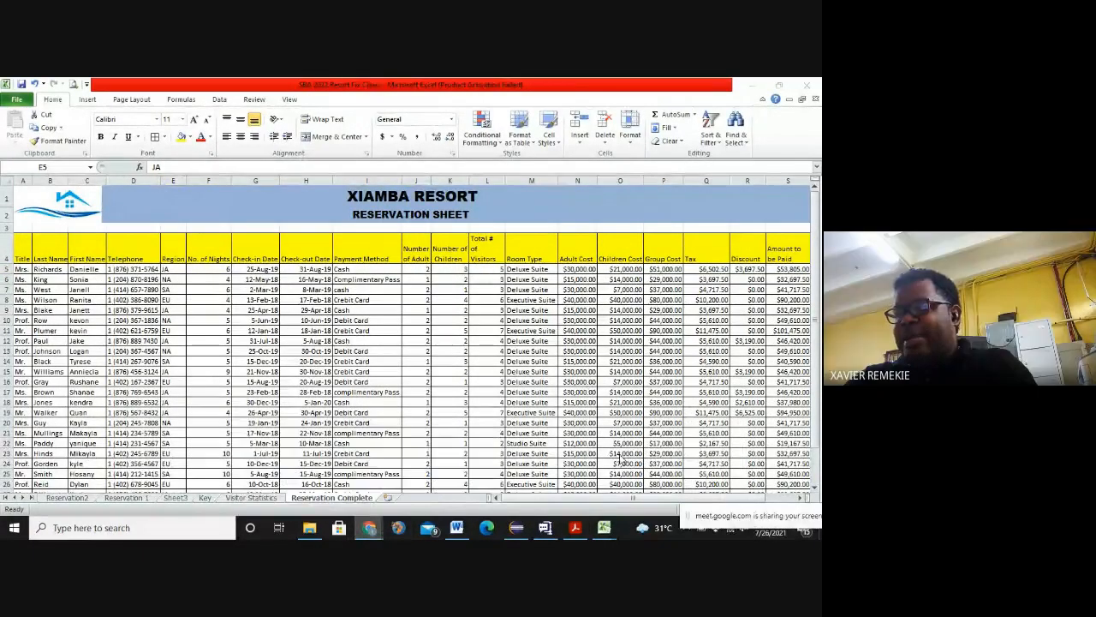
drag(728, 515, 605, 452)
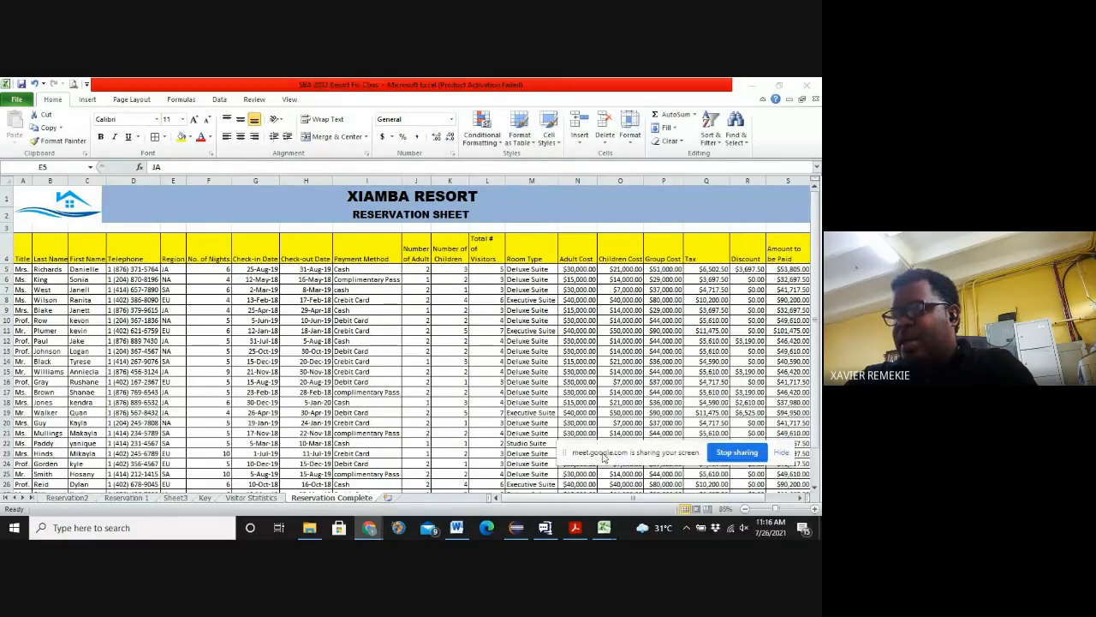
click(735, 453)
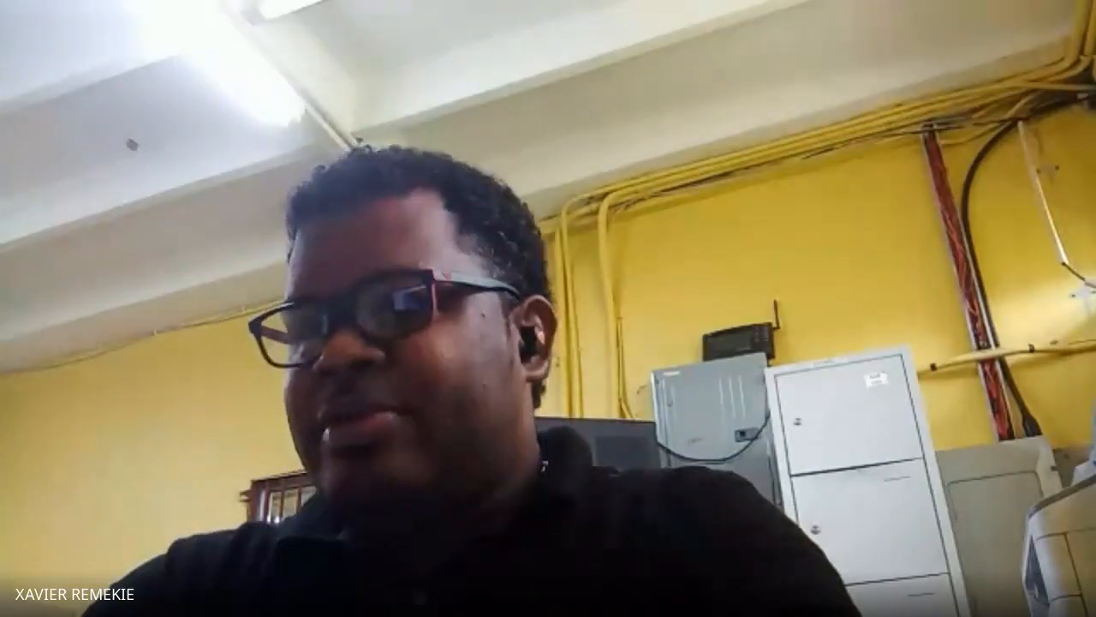